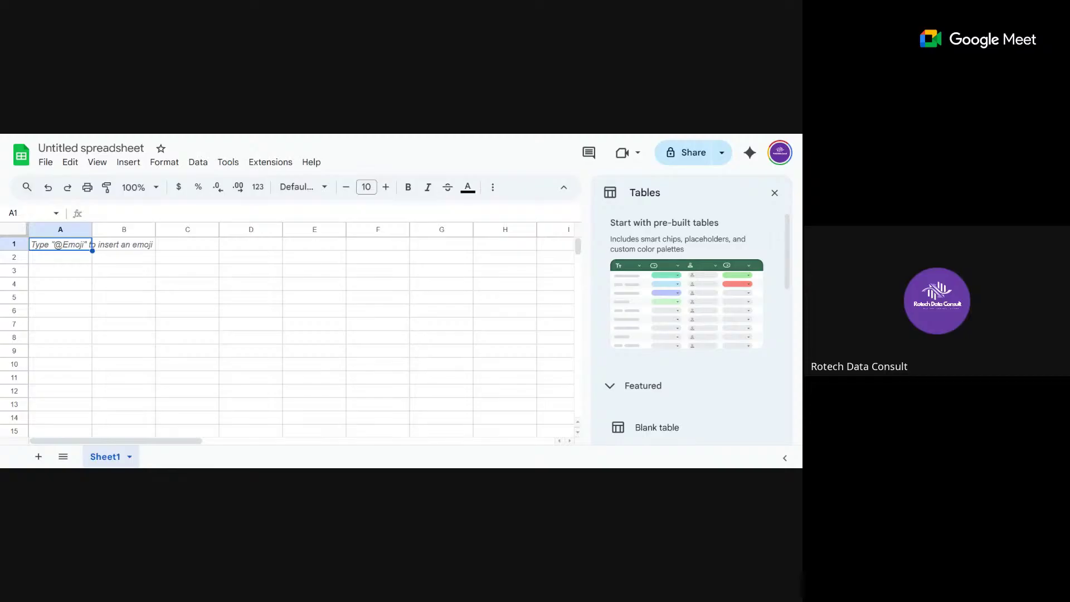
- Import Data for Sales Analysis - Copy.xlsx from My Drive, replacing the current spreadsheet
click(45, 162)
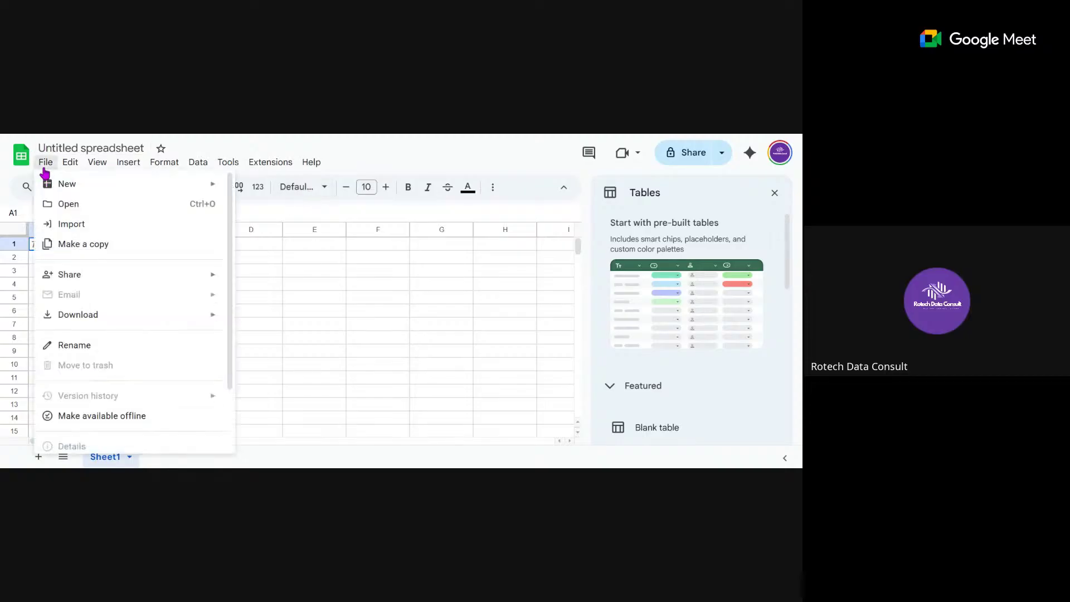
click(59, 227)
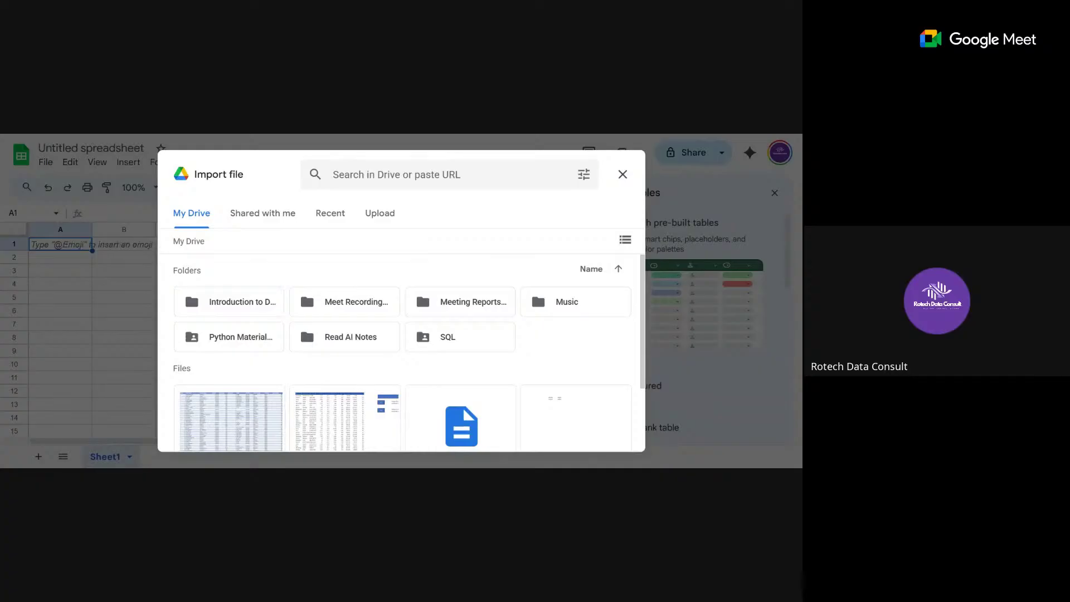
scroll(645, 368, down, 1)
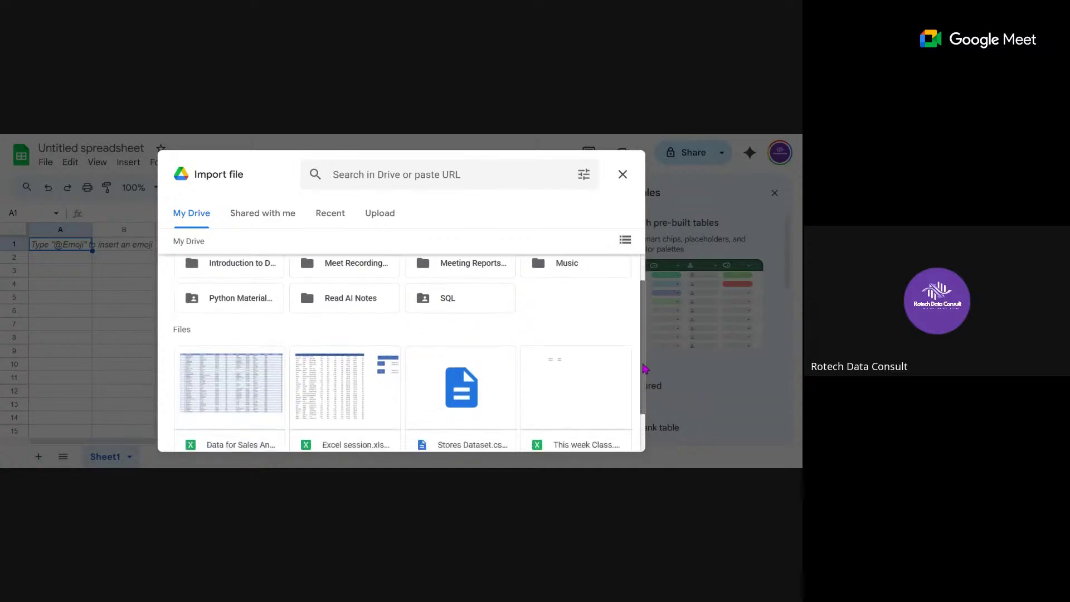
scroll(645, 368, down, 1)
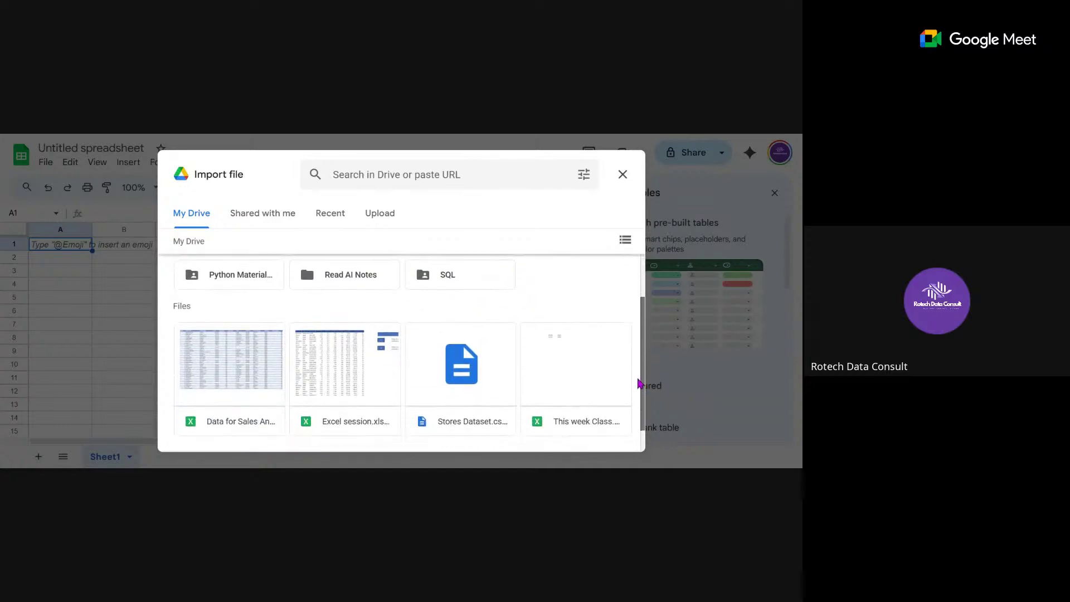
click(237, 384)
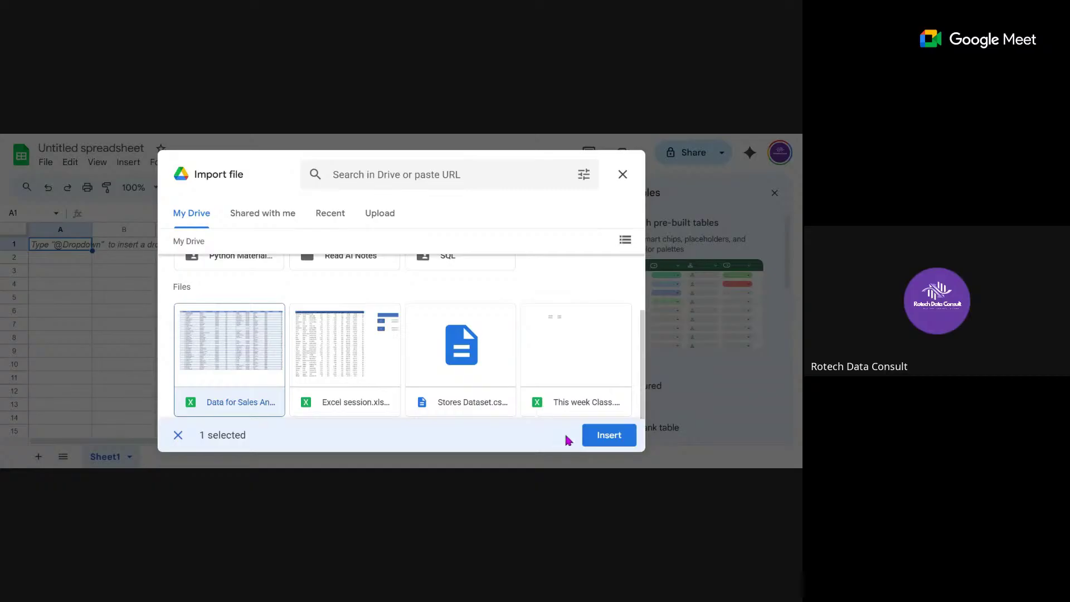
click(592, 438)
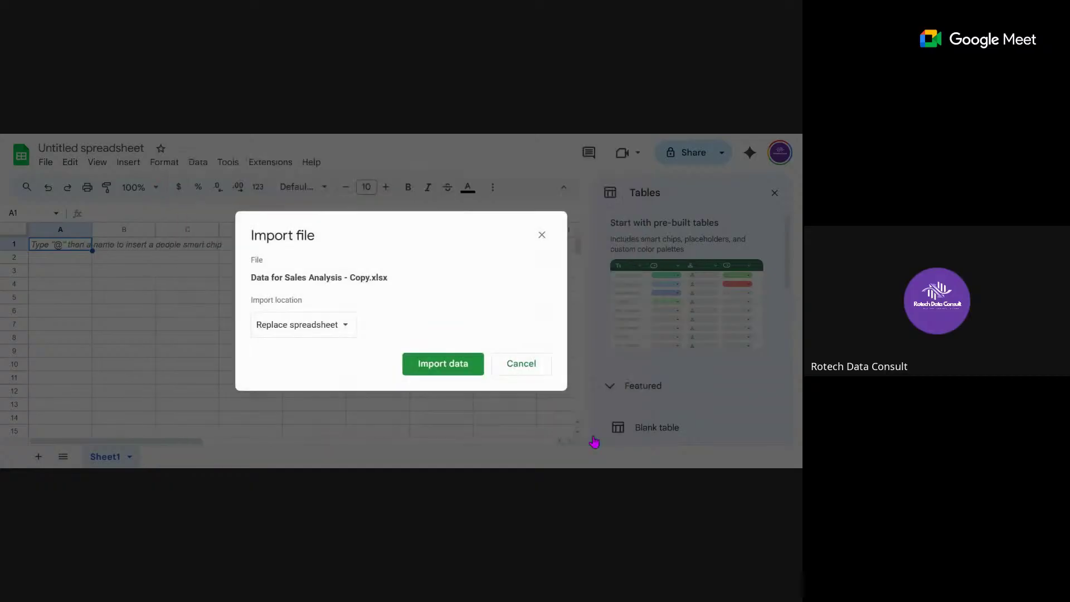
click(441, 367)
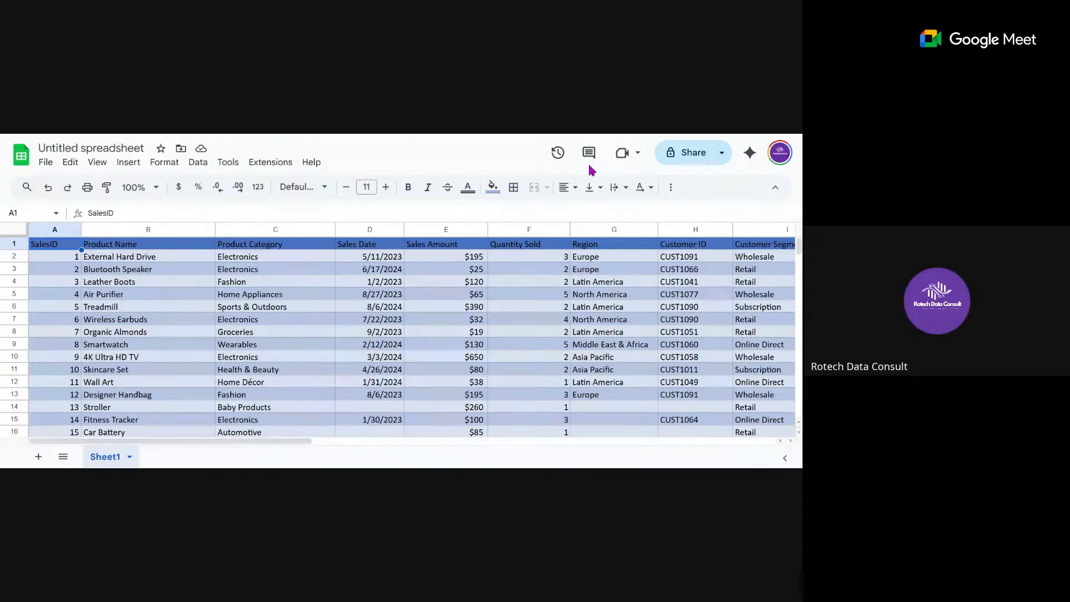
- Review the column headings in row 1 from SalesID through Customer assessment of Sales Rep
click(109, 247)
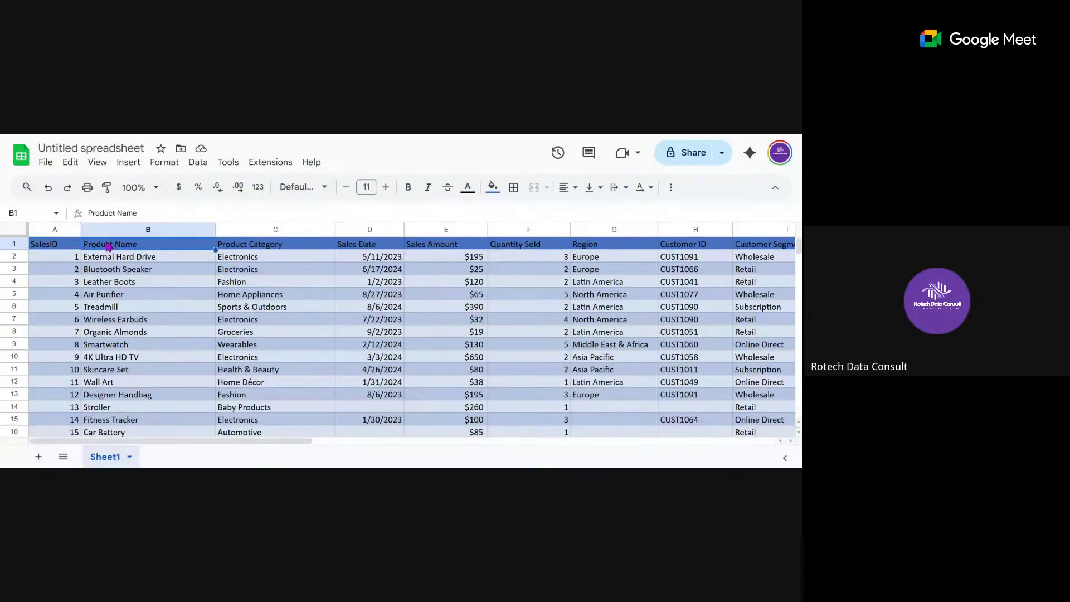
key(Left)
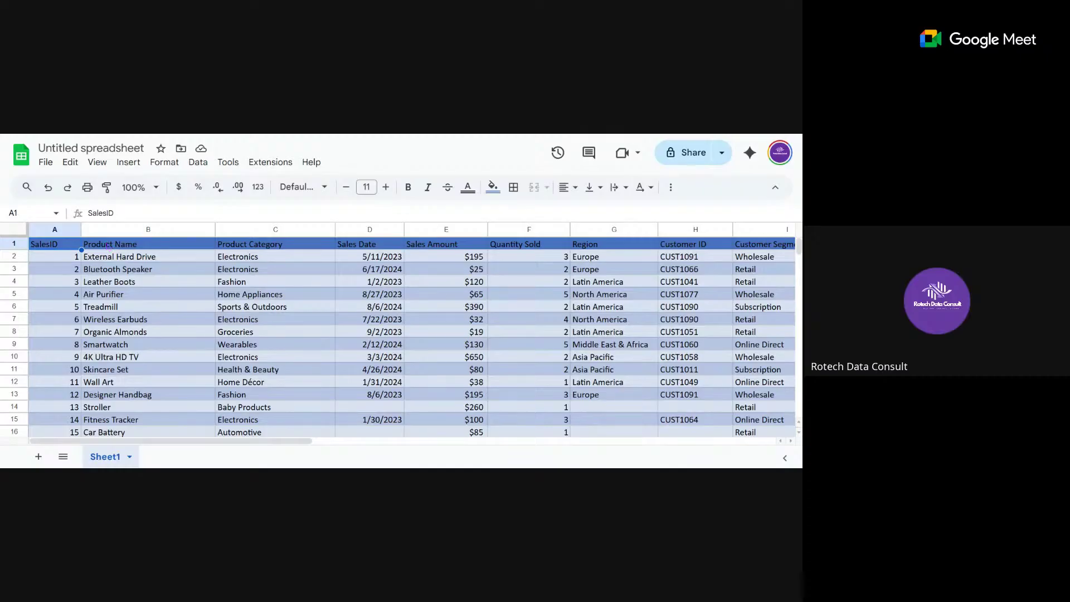
key(Right)
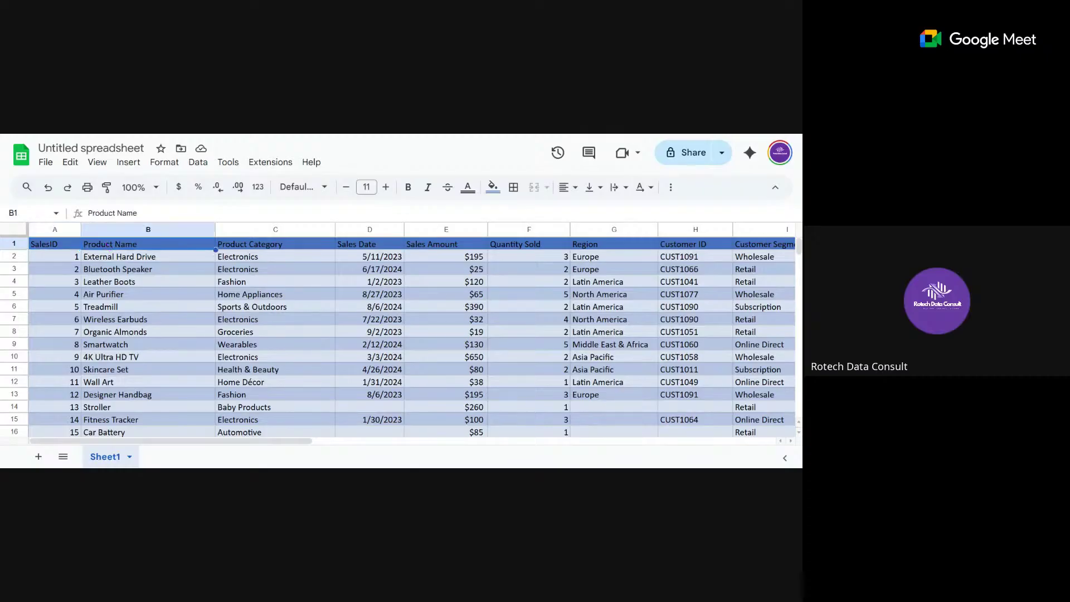
key(Right)
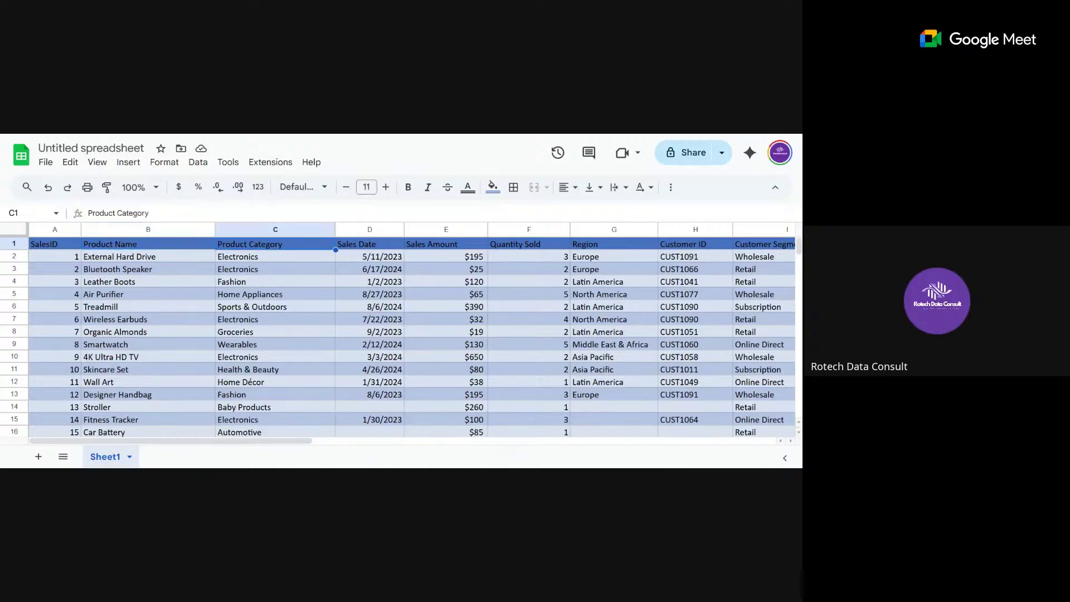
key(Right)
key(Right)
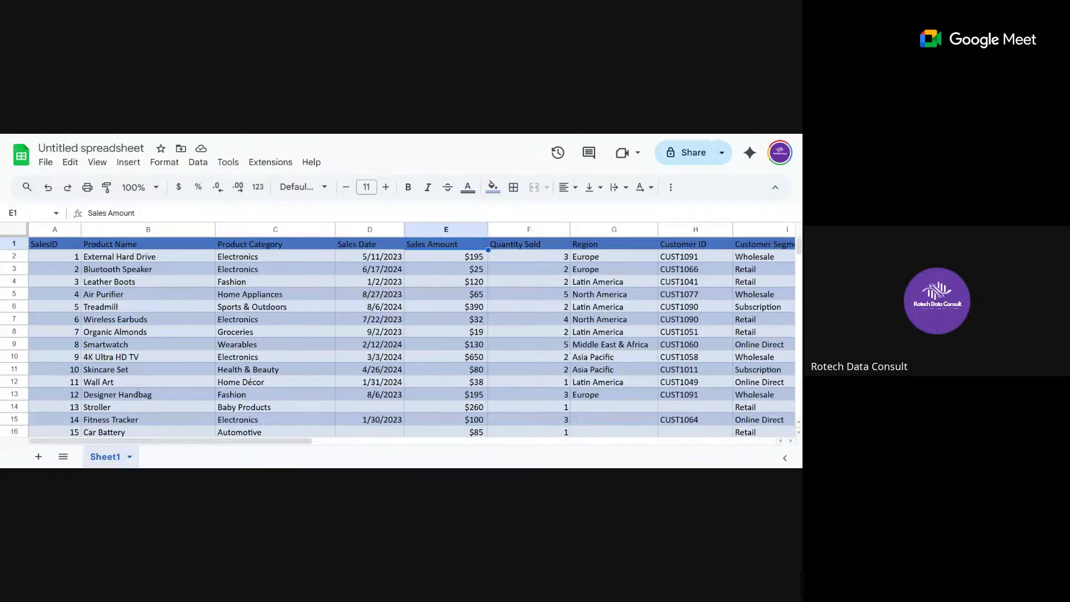
key(Right)
key(Right)
key(Right)
key(Right)
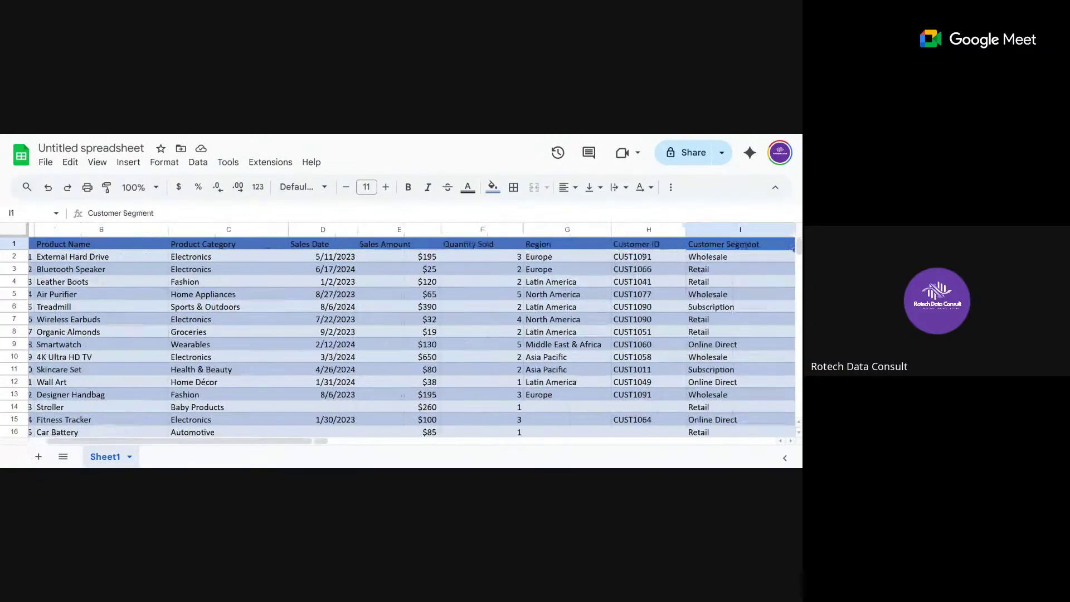
key(Left)
key(Left)
key(Left)
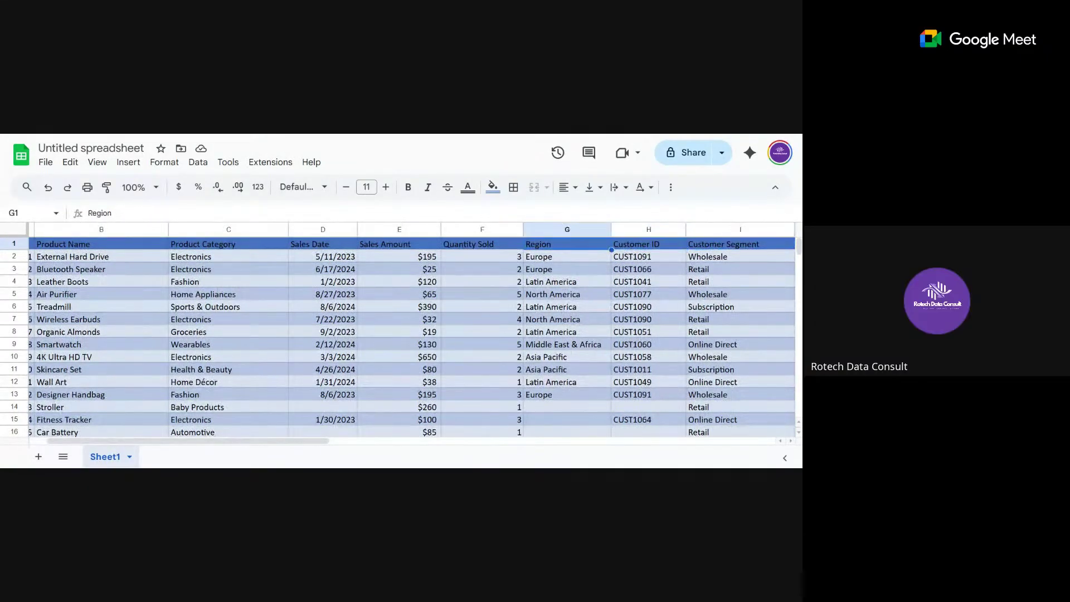
key(Right)
key(Right)
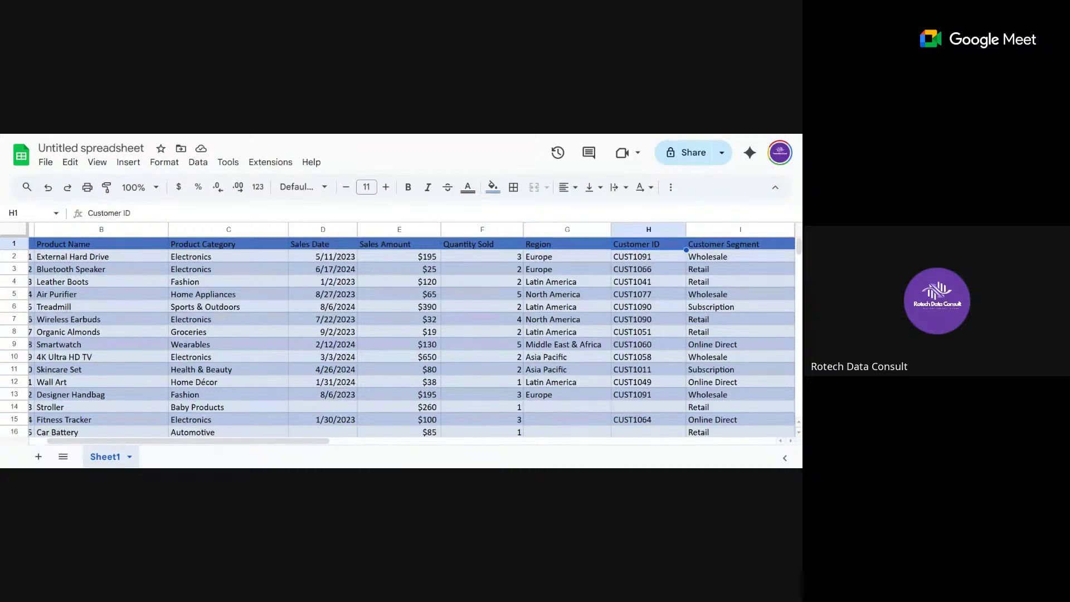
key(Left)
key(Right)
key(Right)
key(Right)
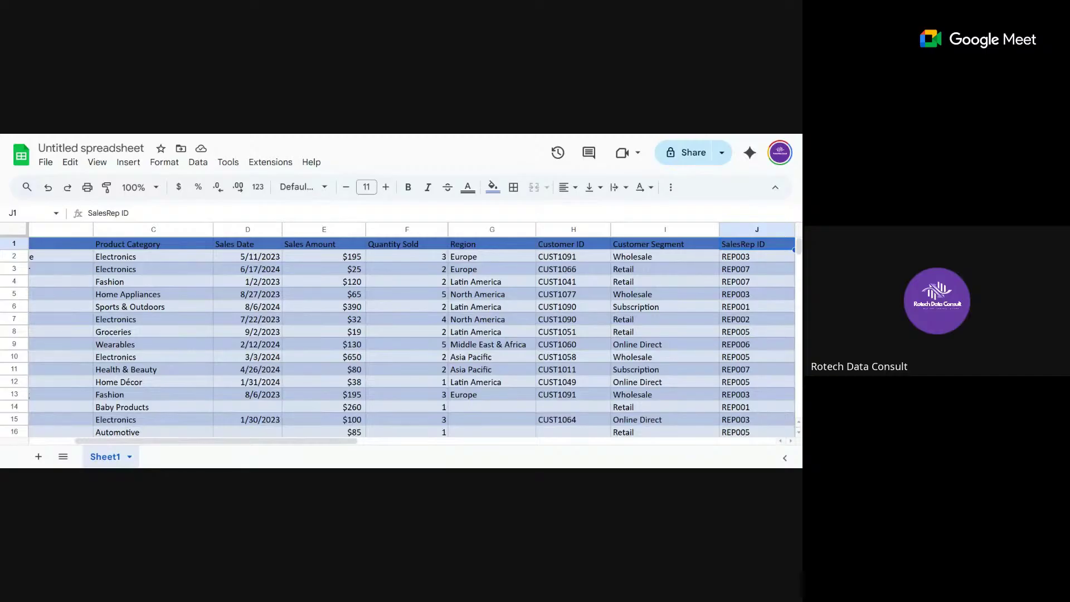
key(Right)
key(Right)
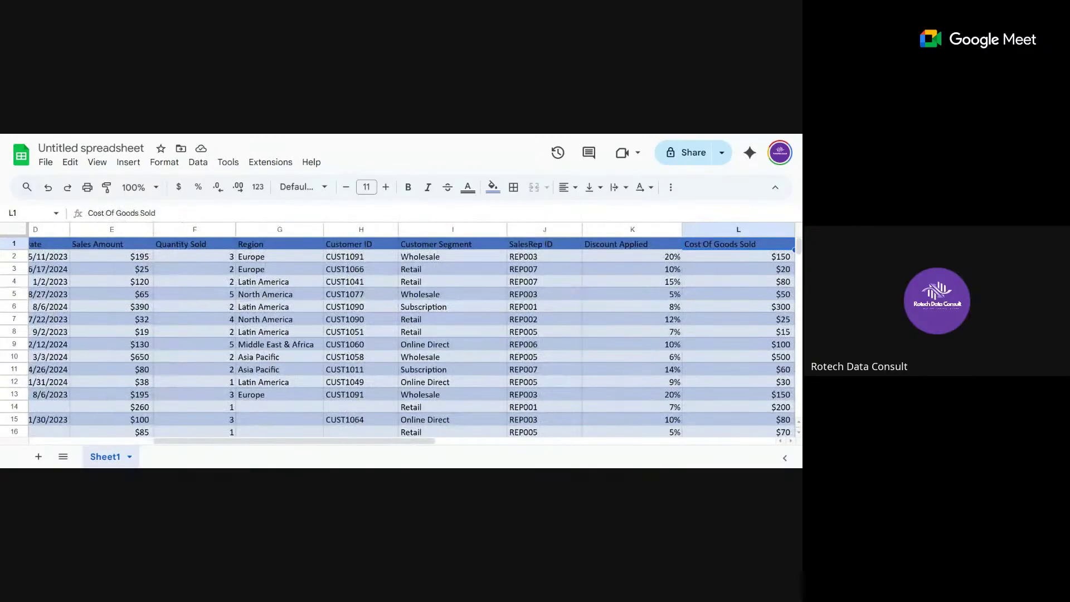
key(Right)
key(Right)
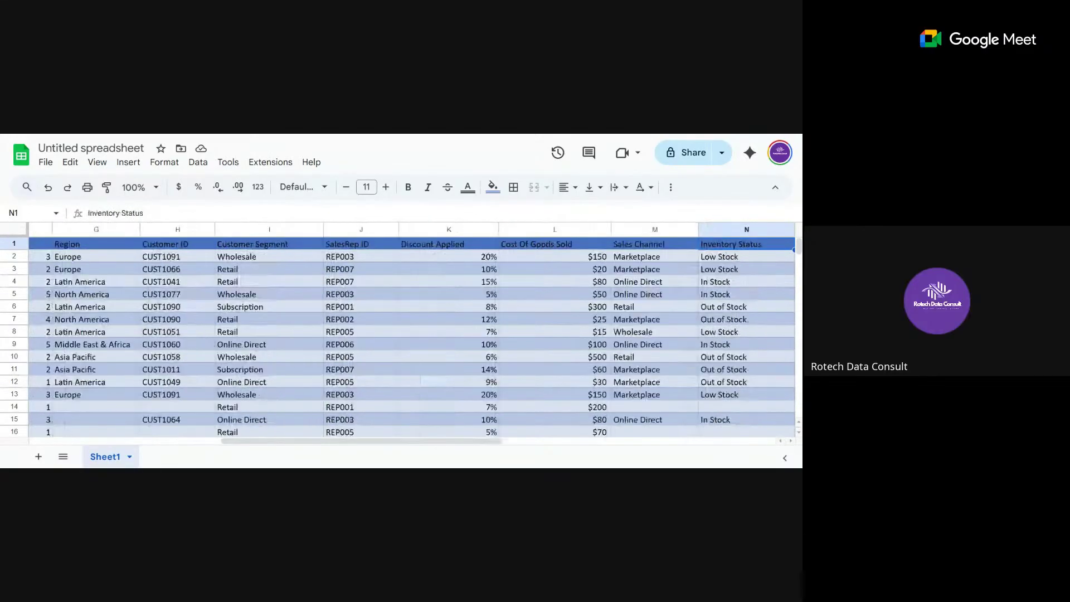
key(Right)
key(Right)
key(Right)
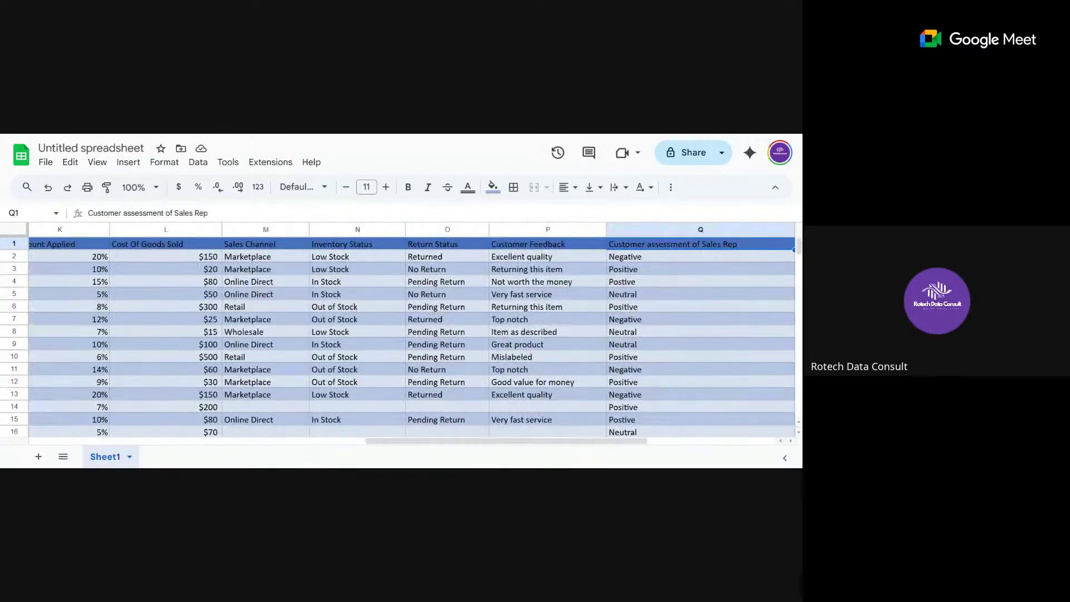
key(Right)
key(Right)
key(Right)
key(Right)
key(Right)
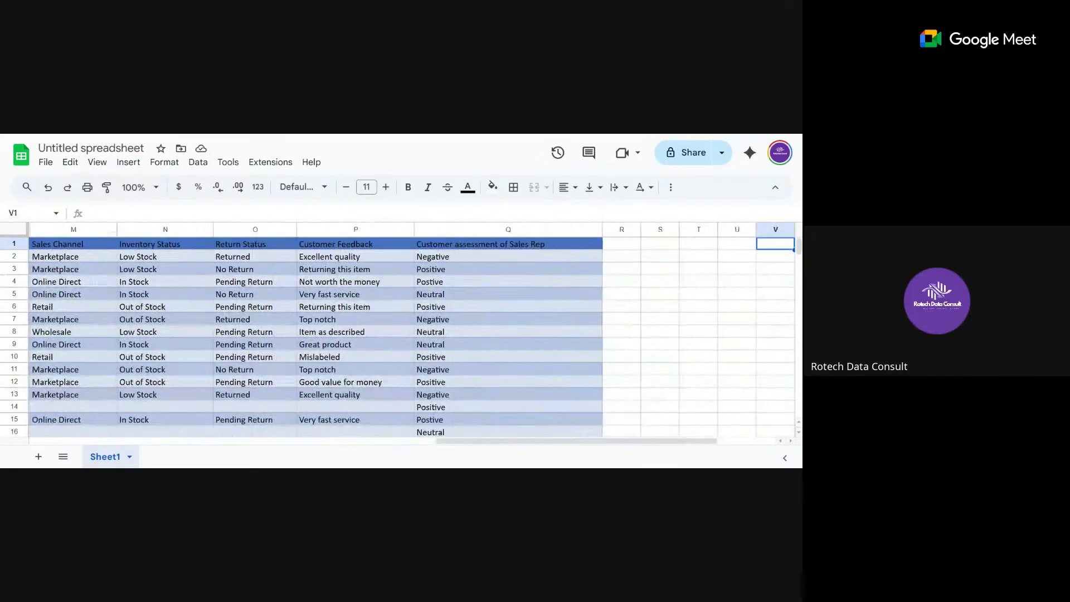
key(Right)
key(Right)
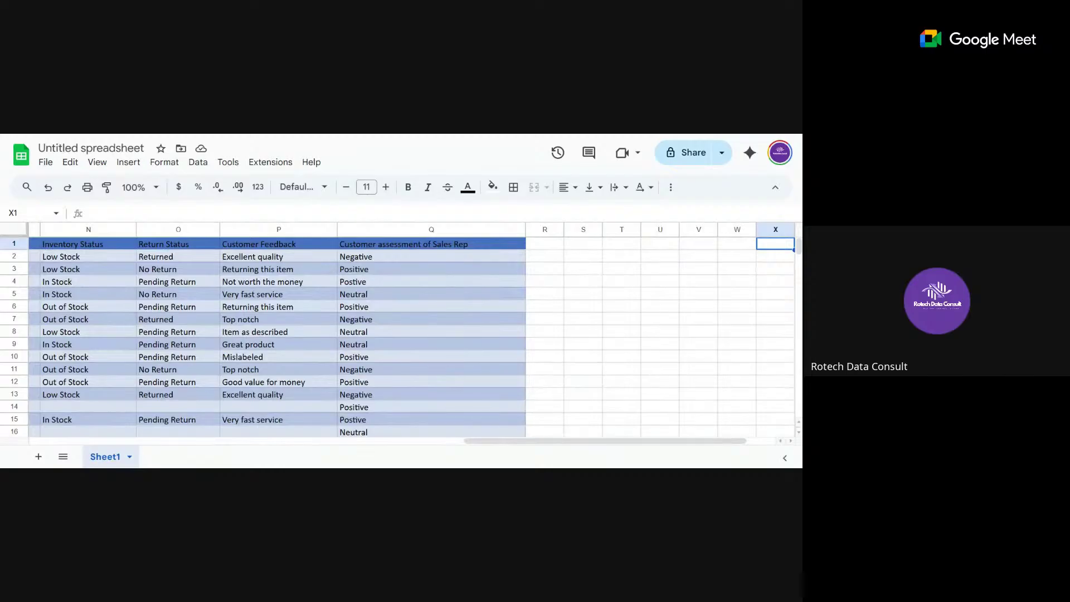
- Go back over the row 1 headings from Customer assessment of Sales Rep to SalesID
click(368, 249)
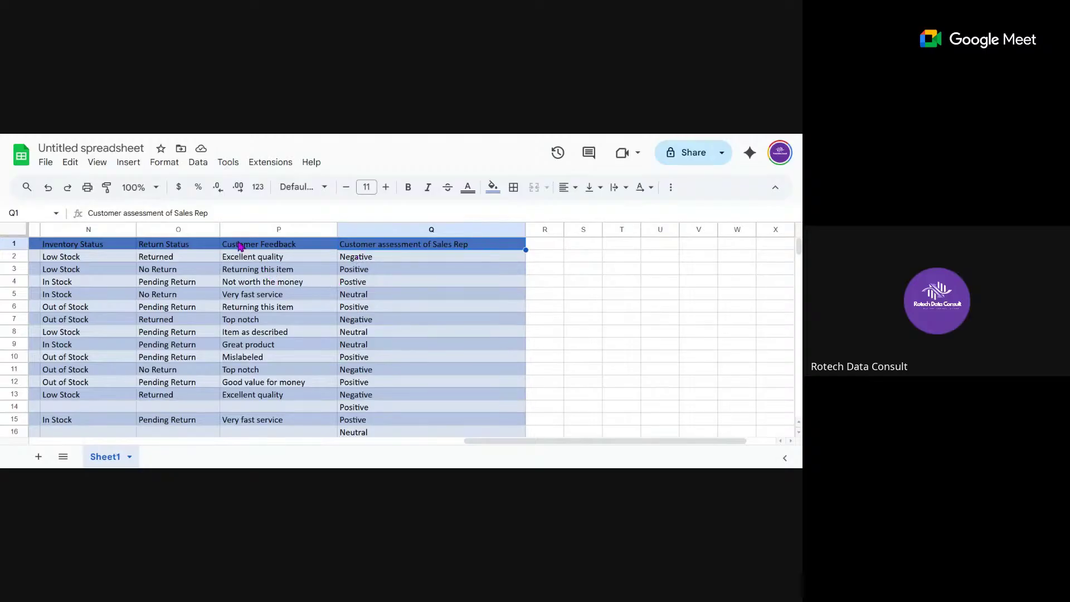
key(Left)
key(Left)
key(Left)
key(Left)
key(Left)
key(Left)
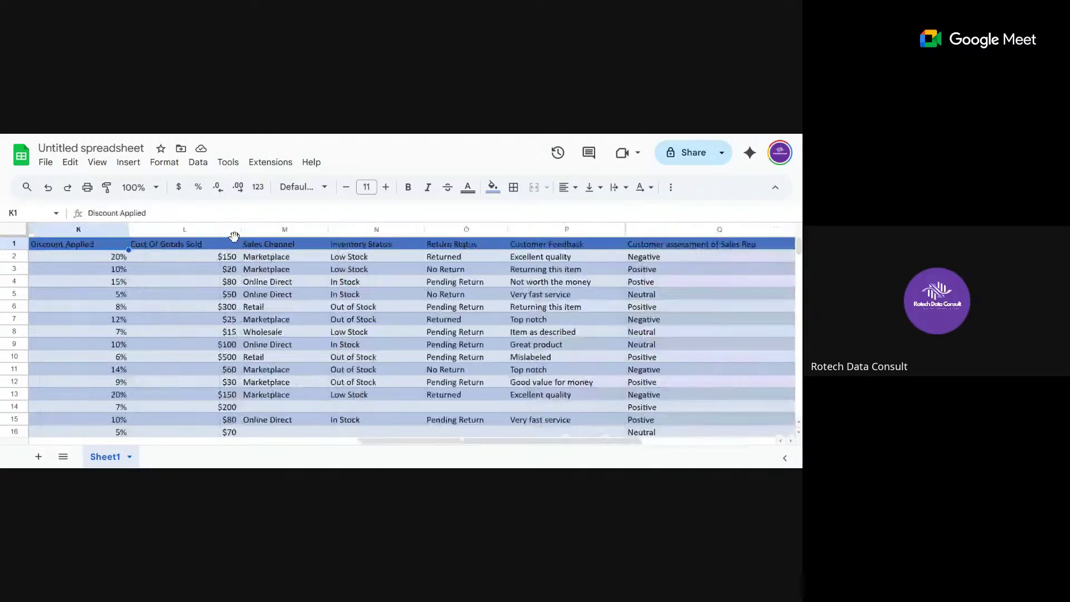
key(Left)
key(Left)
key(Left)
key(Left)
key(Left)
key(Left)
key(Left)
key(Left)
key(Left)
key(Left)
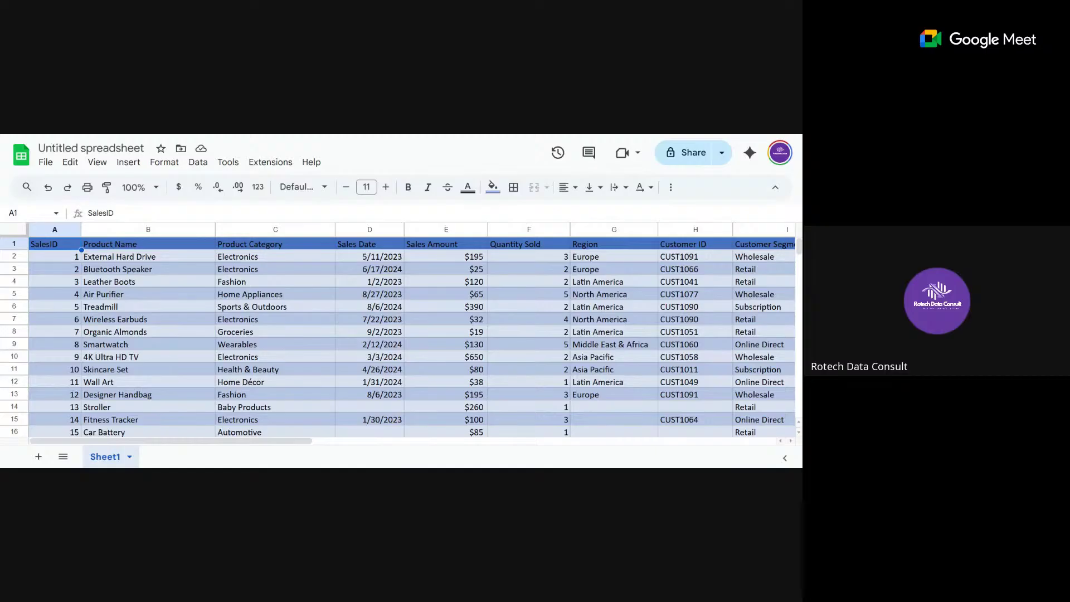
- Check the row 1 headings again from SalesID up to Cost Of Goods Sold
key(Tab)
key(Tab)
key(Tab)
key(Tab)
key(Tab)
key(Tab)
key(Tab)
key(Tab)
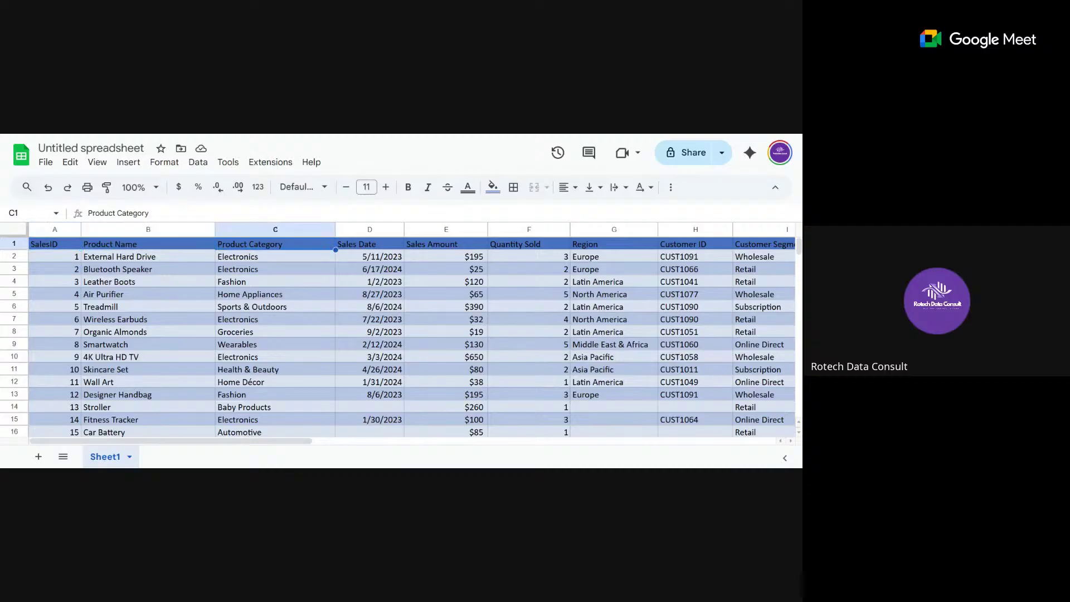
key(Tab)
key(Tab)
key(Tab)
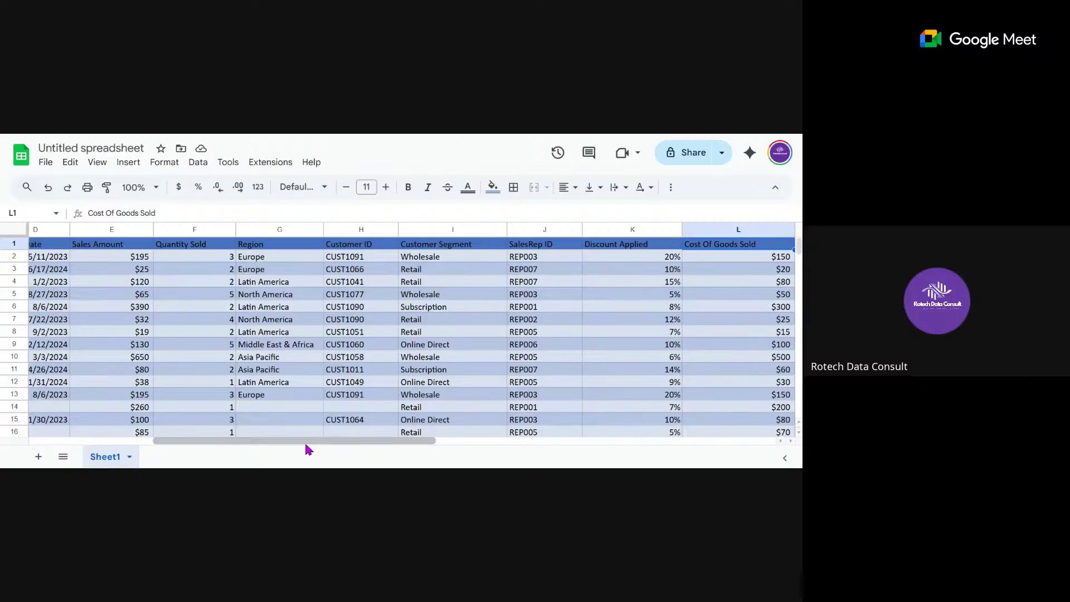
- Create a filter on the whole sales table, starting from the SalesID heading in cell A1
drag(305, 444, 146, 444)
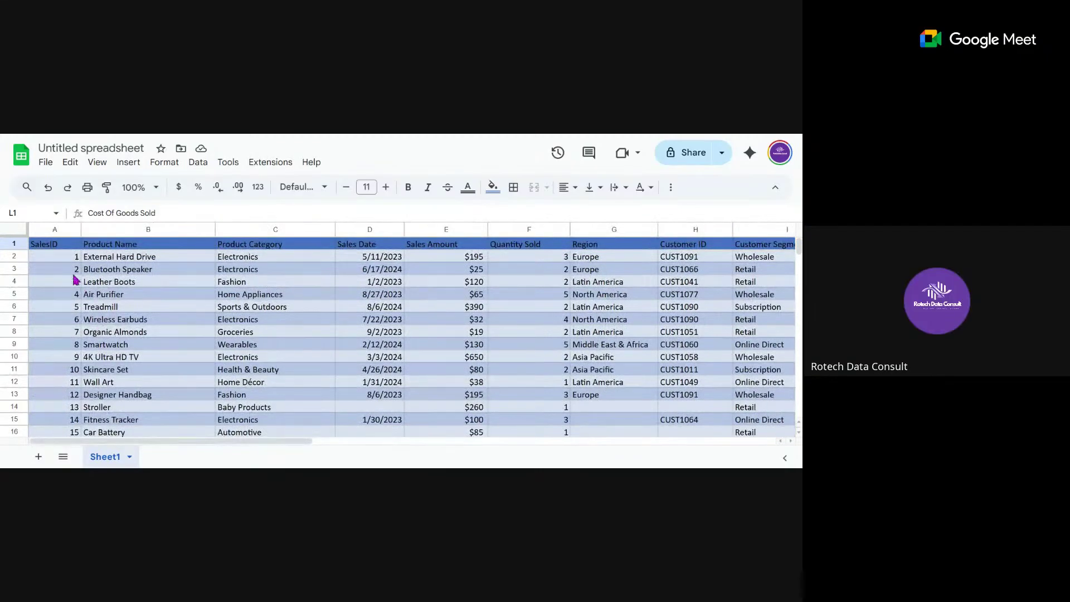
click(53, 248)
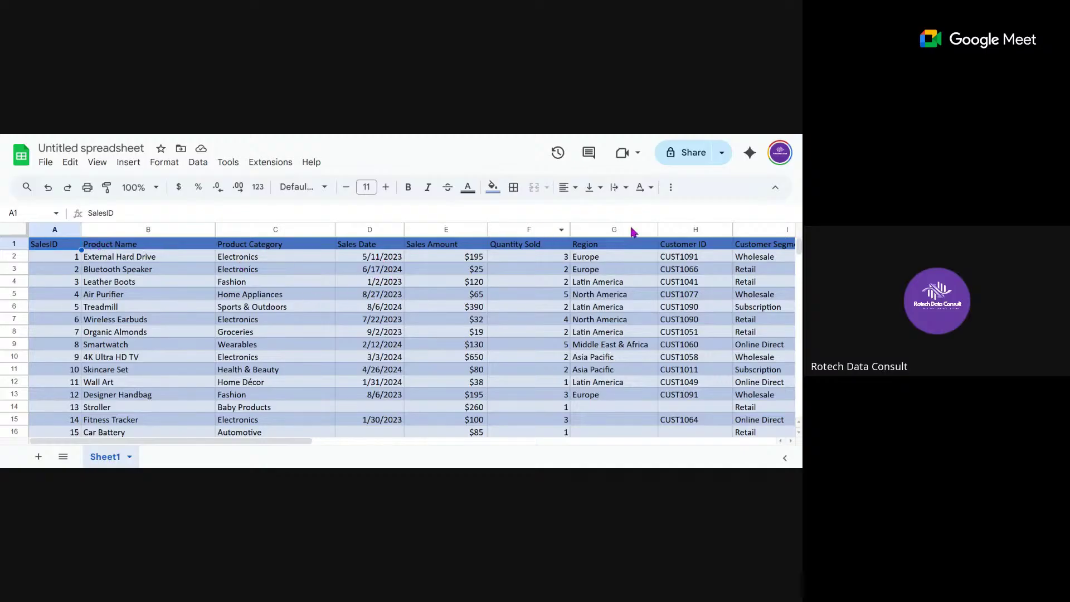
click(670, 190)
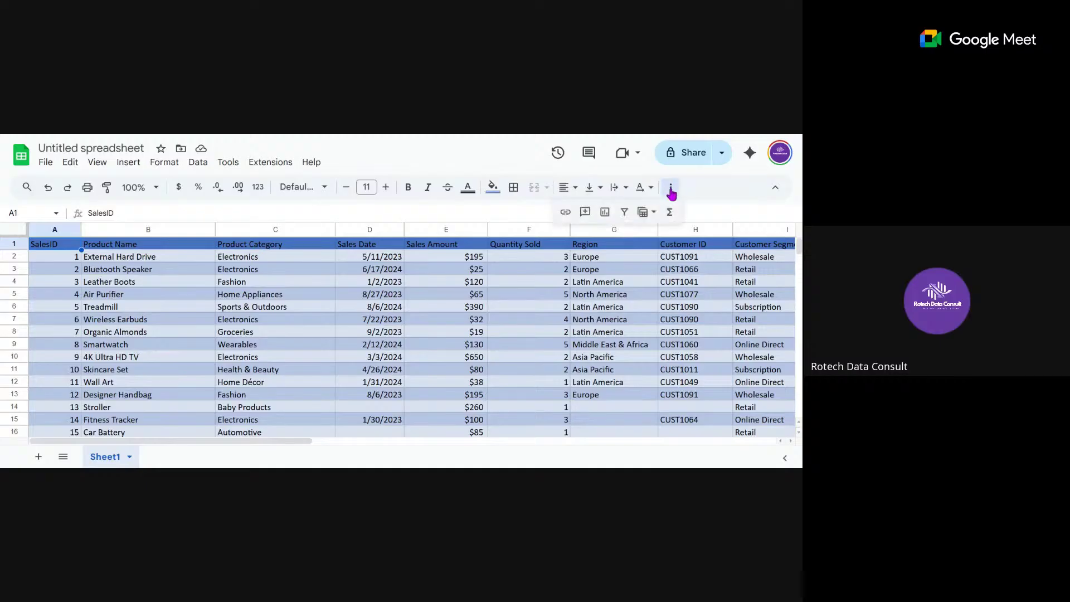
click(626, 214)
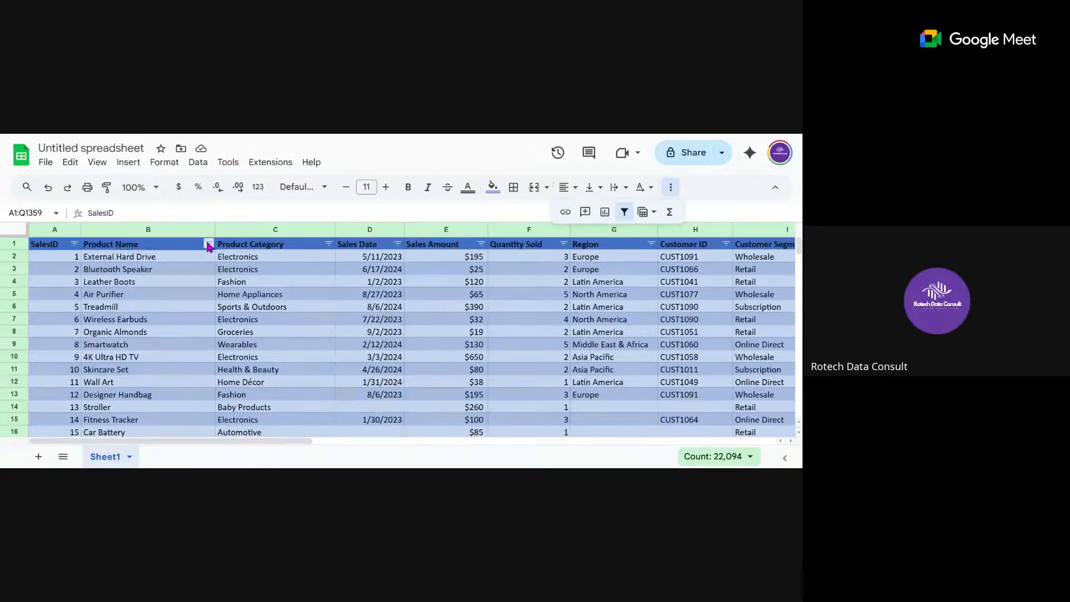
- Examine the SalesID column's sort and filter options without applying any, and look over the filter controls on the other headings
click(75, 247)
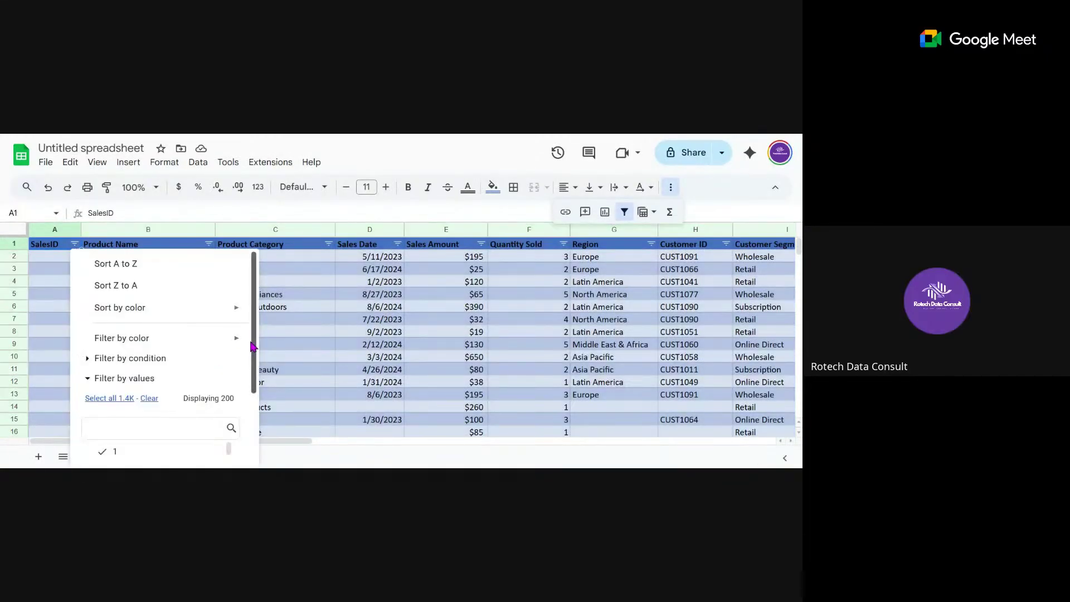
scroll(252, 346, down, 2)
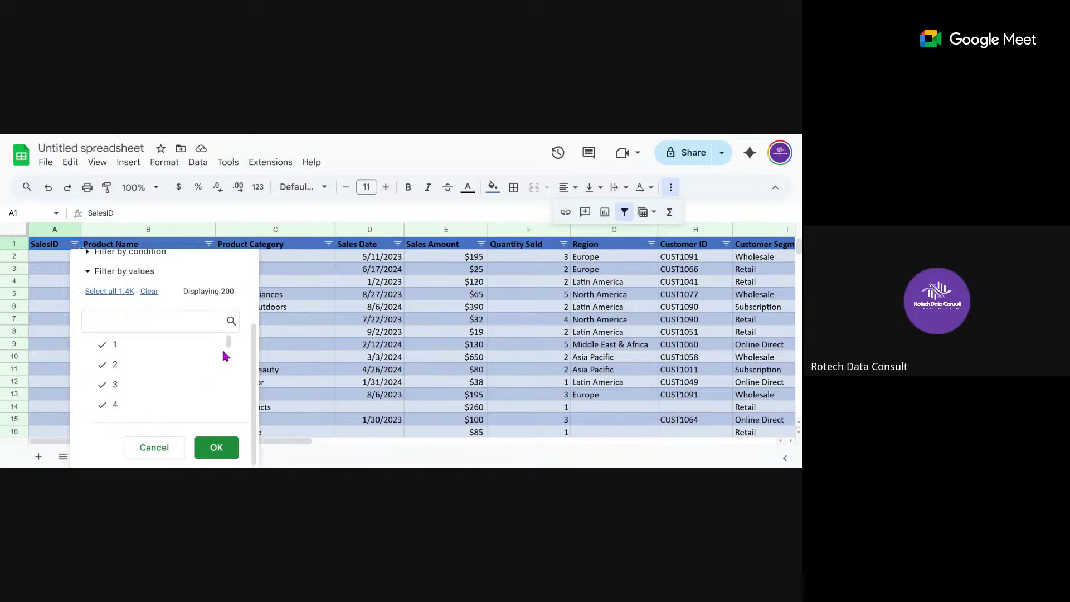
click(284, 332)
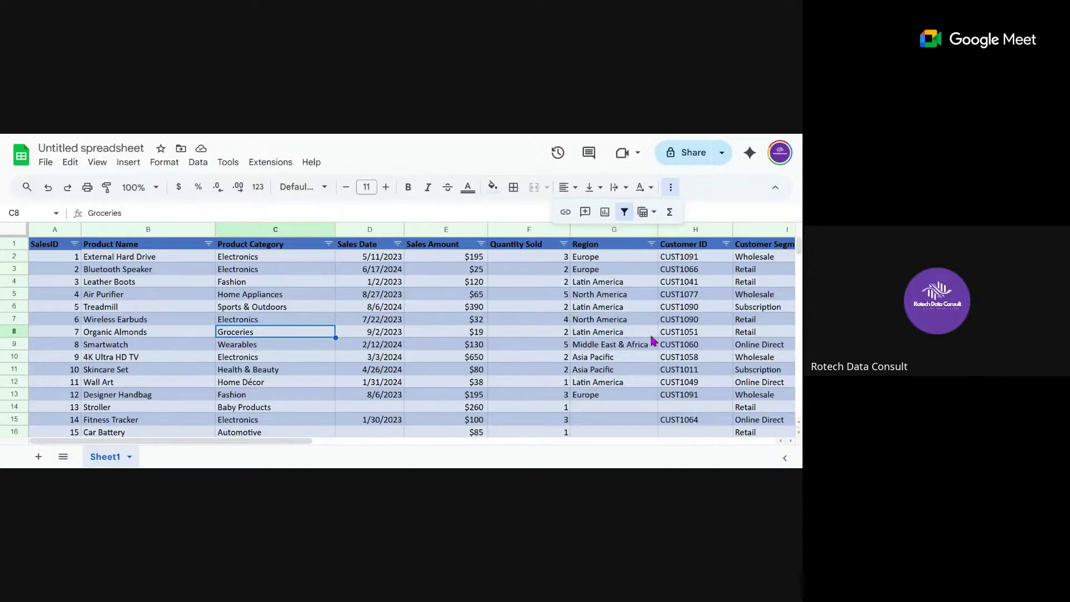
drag(267, 441, 347, 463)
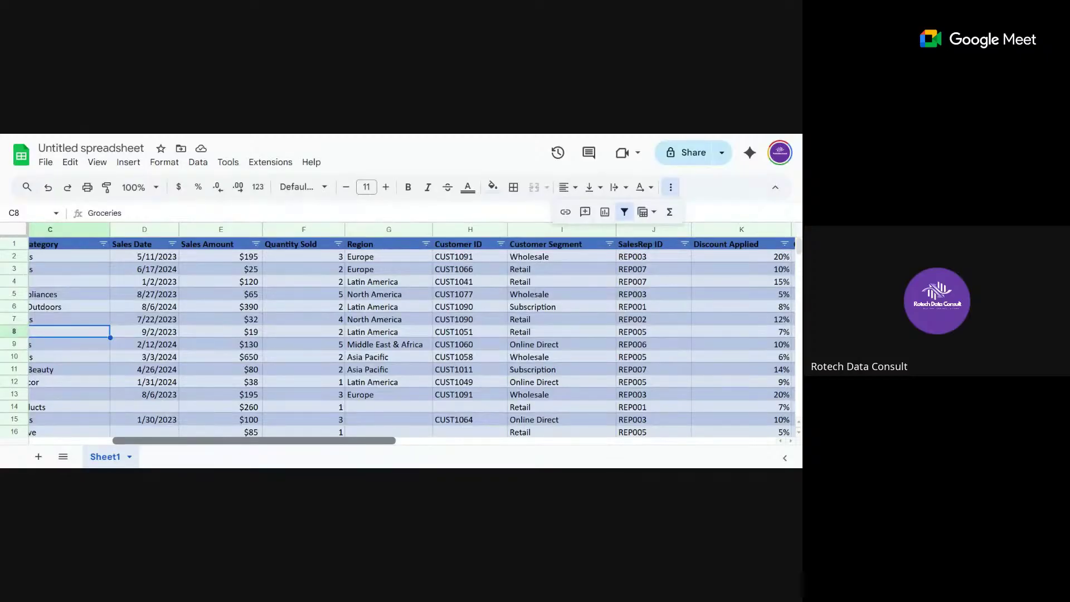
drag(347, 462, 188, 439)
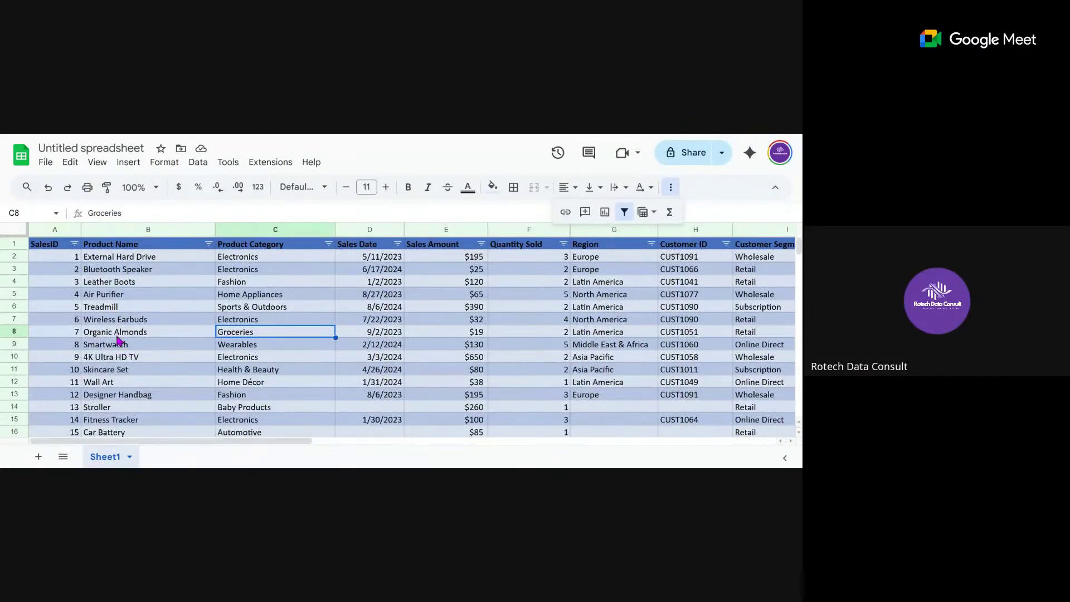
- Search the SalesID column's filter values for "blank" and for "emp", clearing the search after each attempt
click(74, 244)
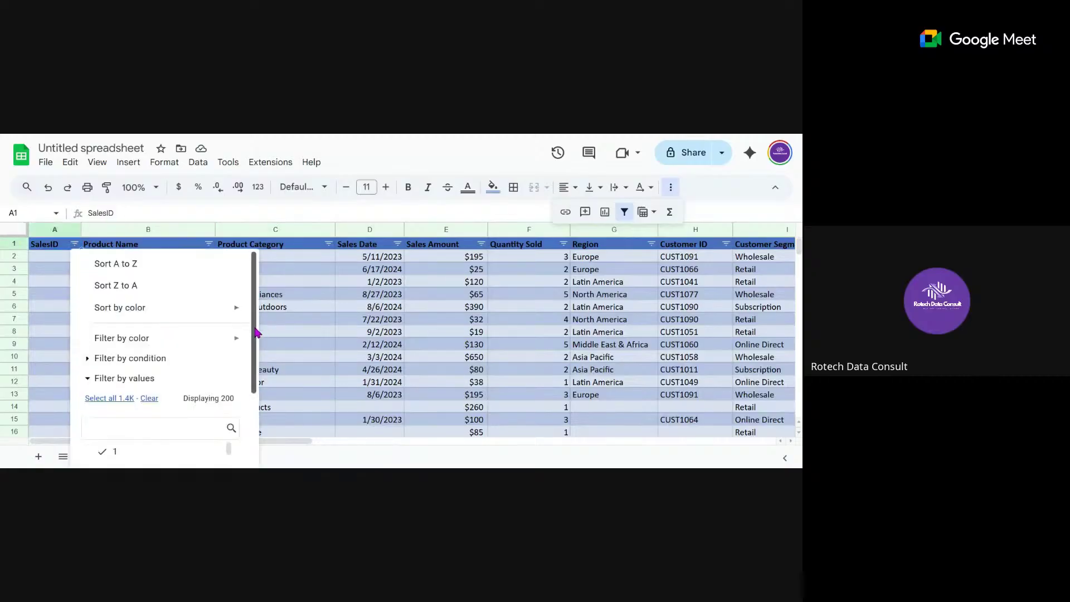
scroll(256, 333, down, 2)
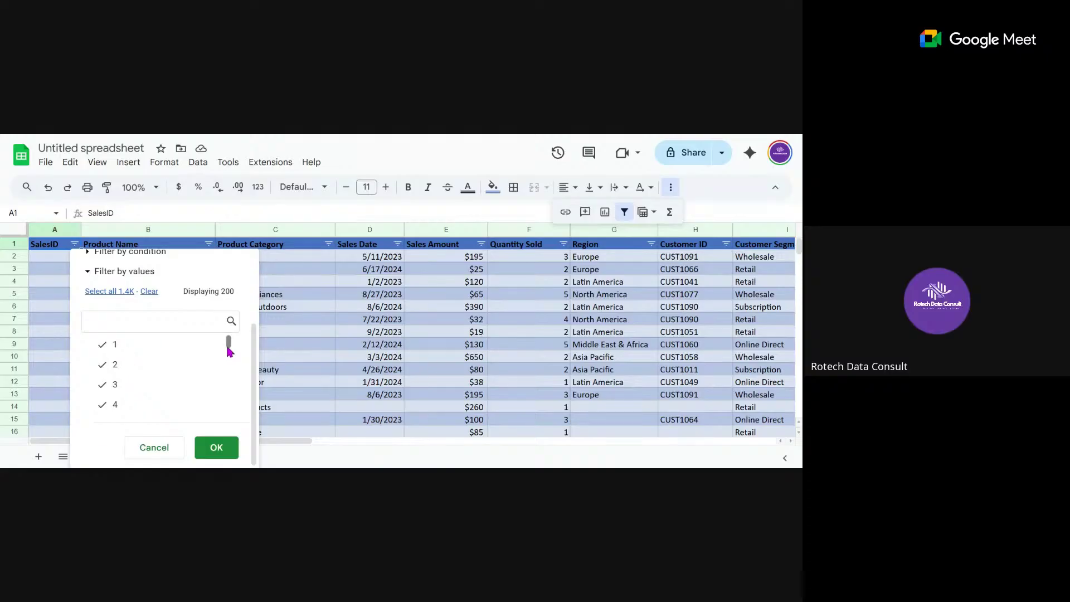
drag(227, 347, 223, 425)
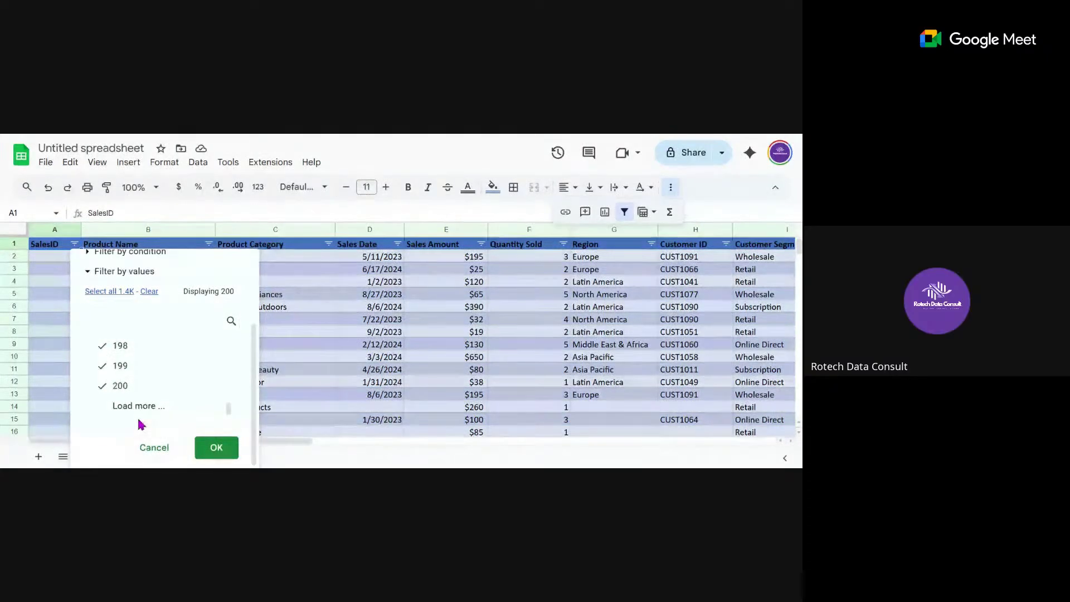
click(157, 322)
text(blank)
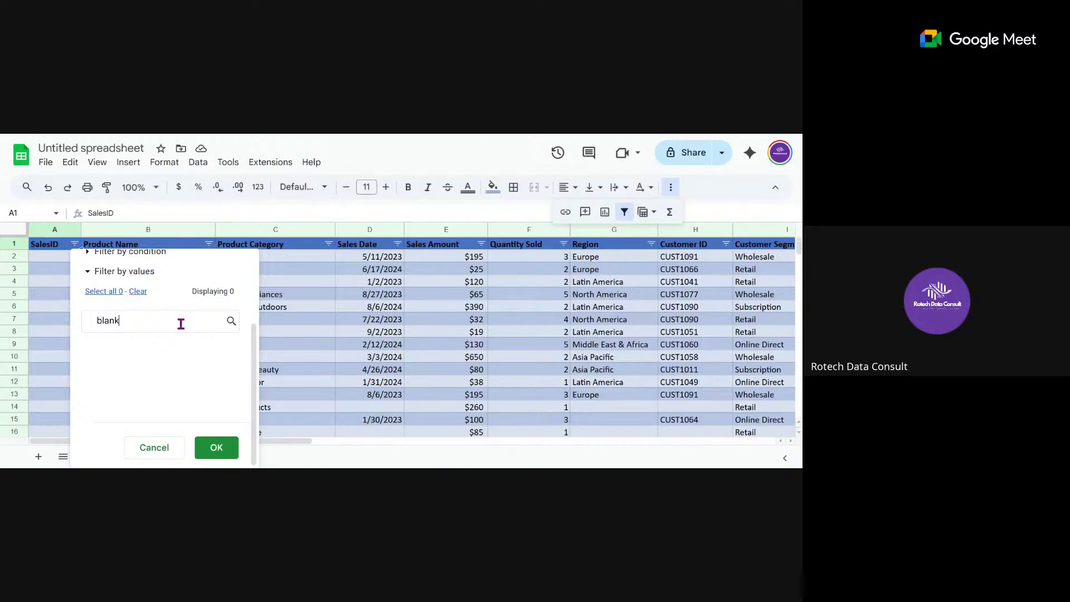
key(BackSpace)
key(BackSpace)
key(BackSpace)
key(BackSpace)
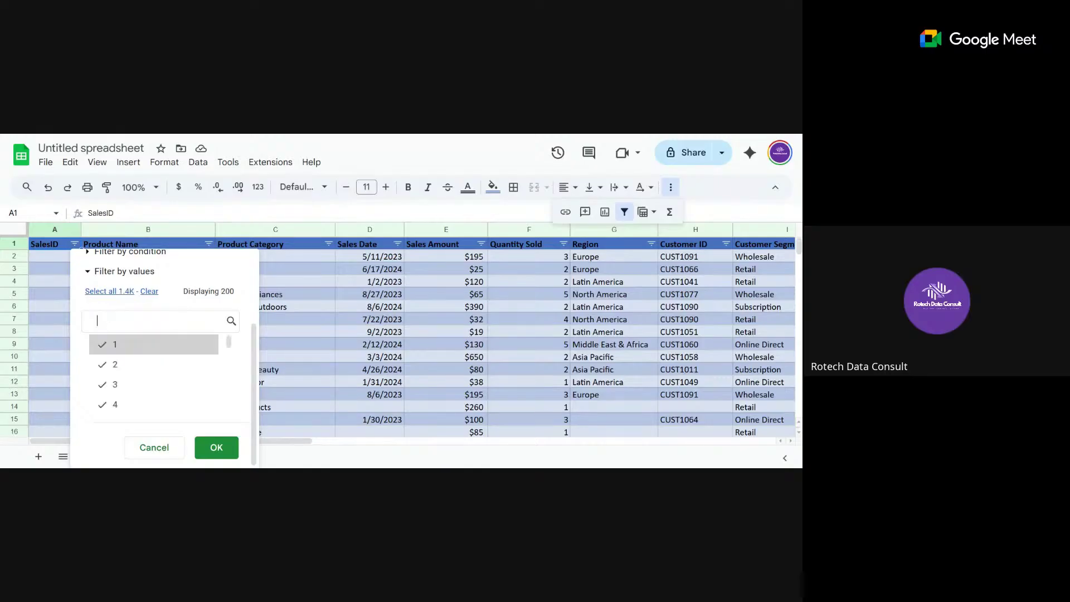
text(e)
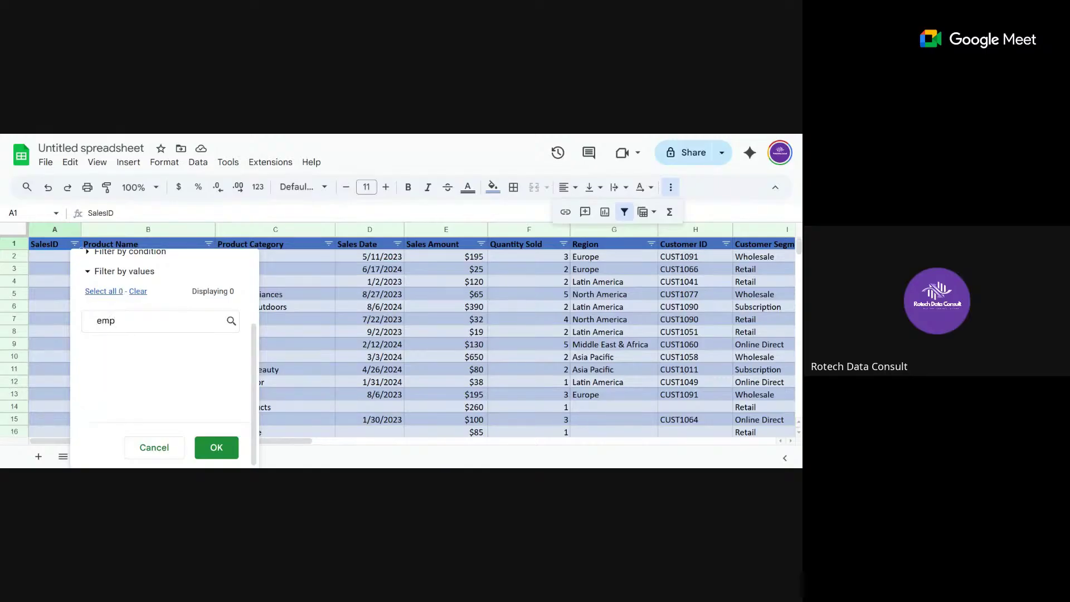
key(BackSpace)
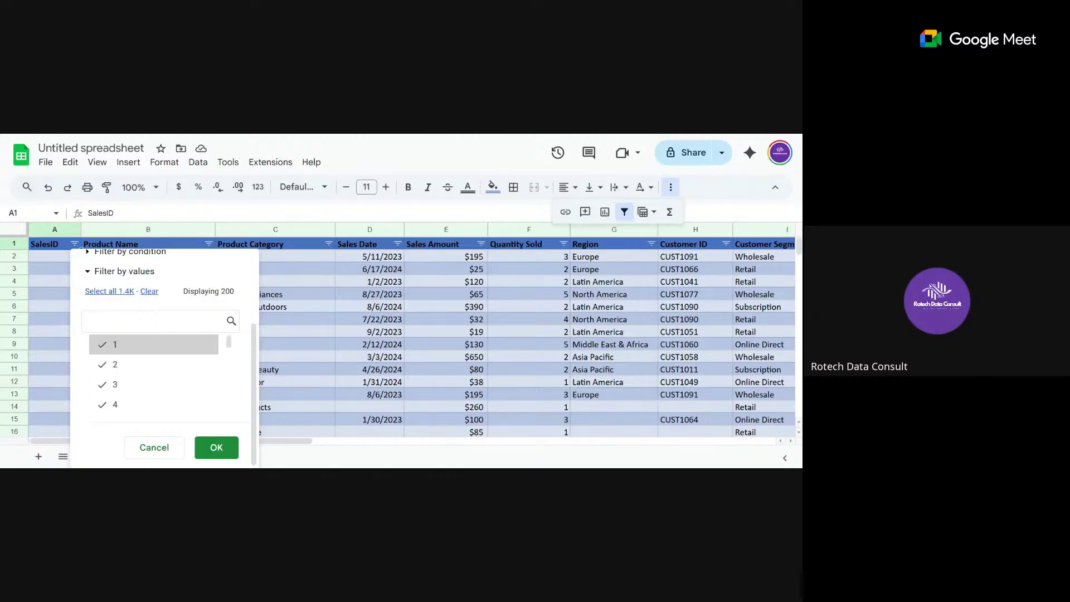
- Load further batches of SalesID filter values to check them for blanks, and close the filter without applying it
drag(228, 346, 230, 467)
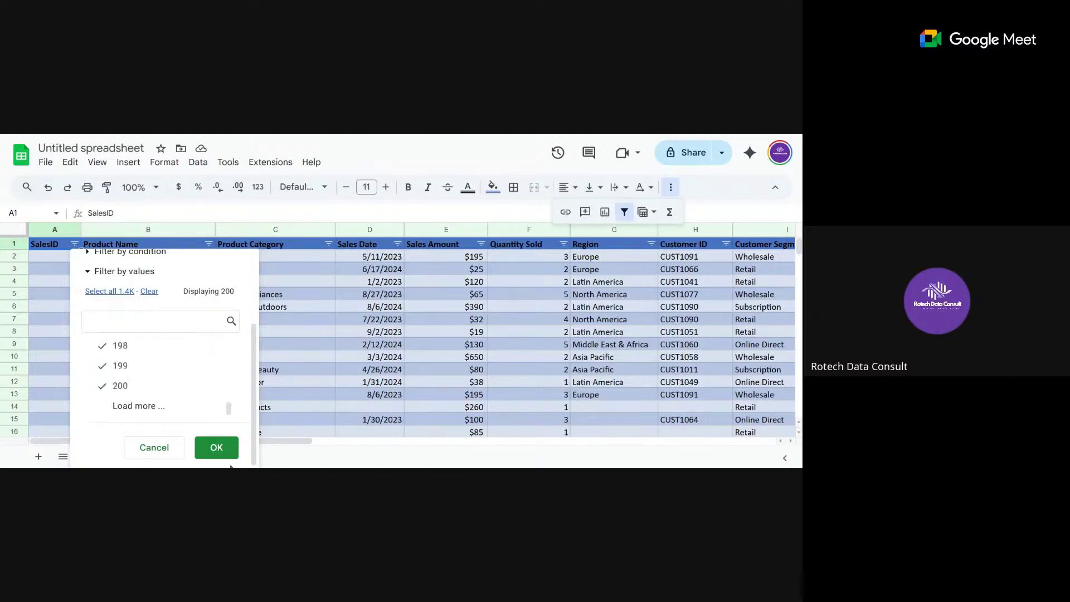
click(140, 405)
drag(228, 381, 229, 407)
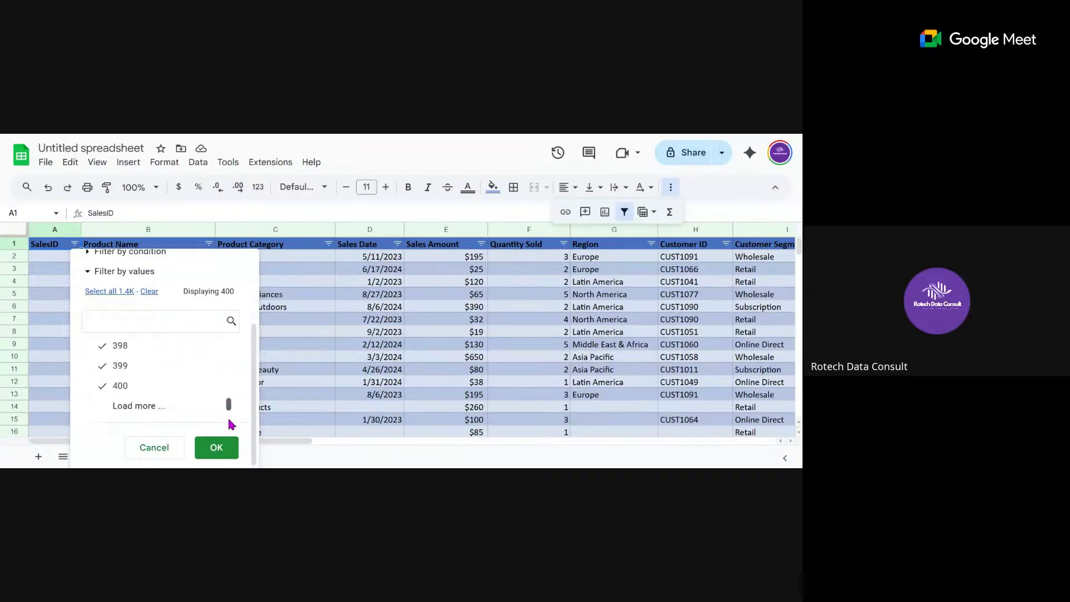
click(137, 407)
drag(228, 386, 229, 407)
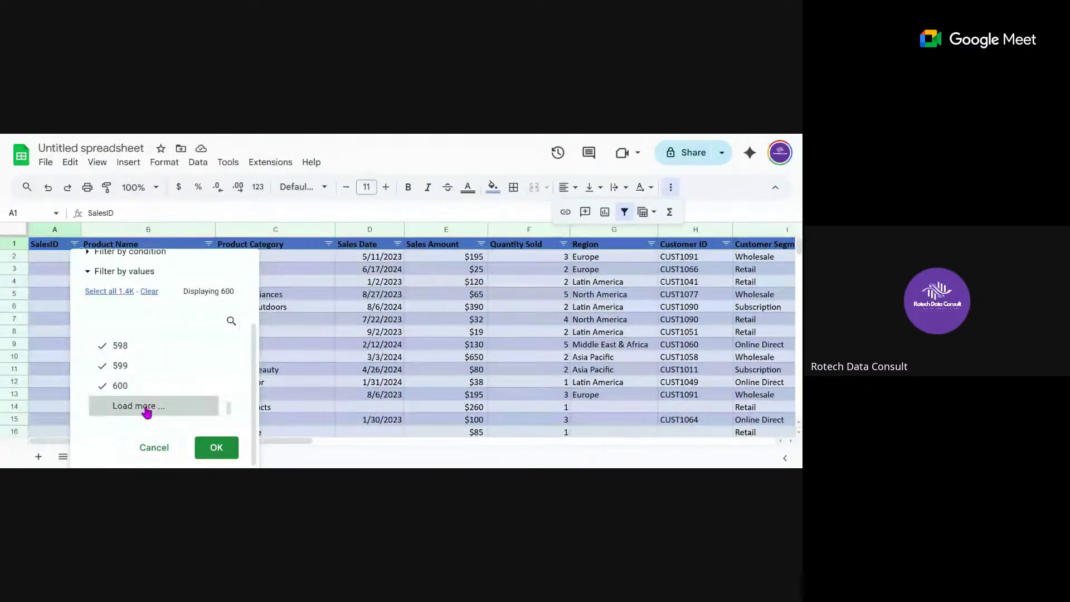
click(143, 407)
drag(228, 390, 229, 409)
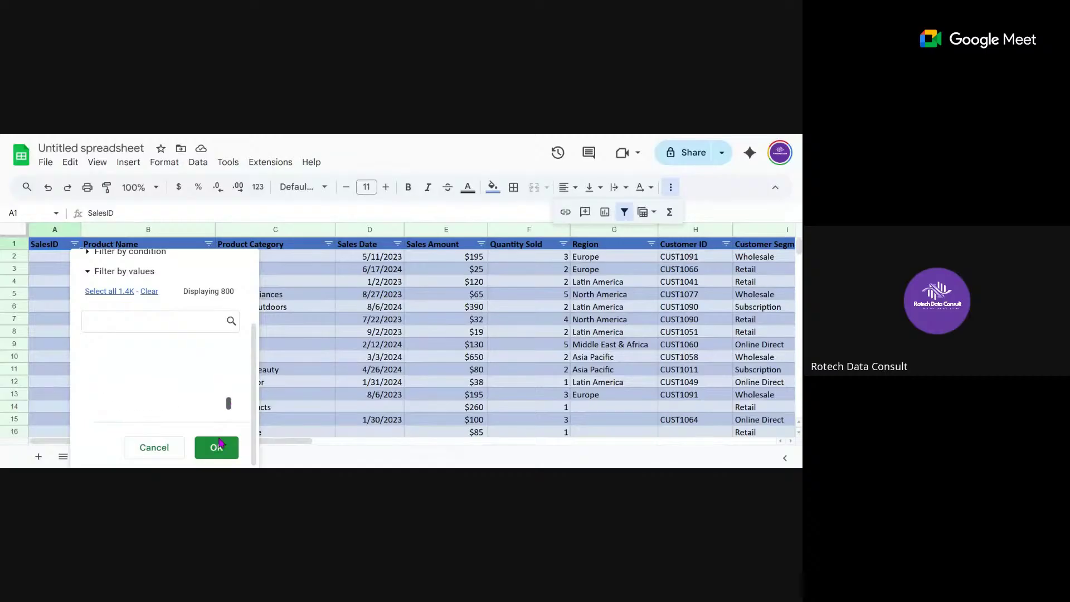
click(167, 408)
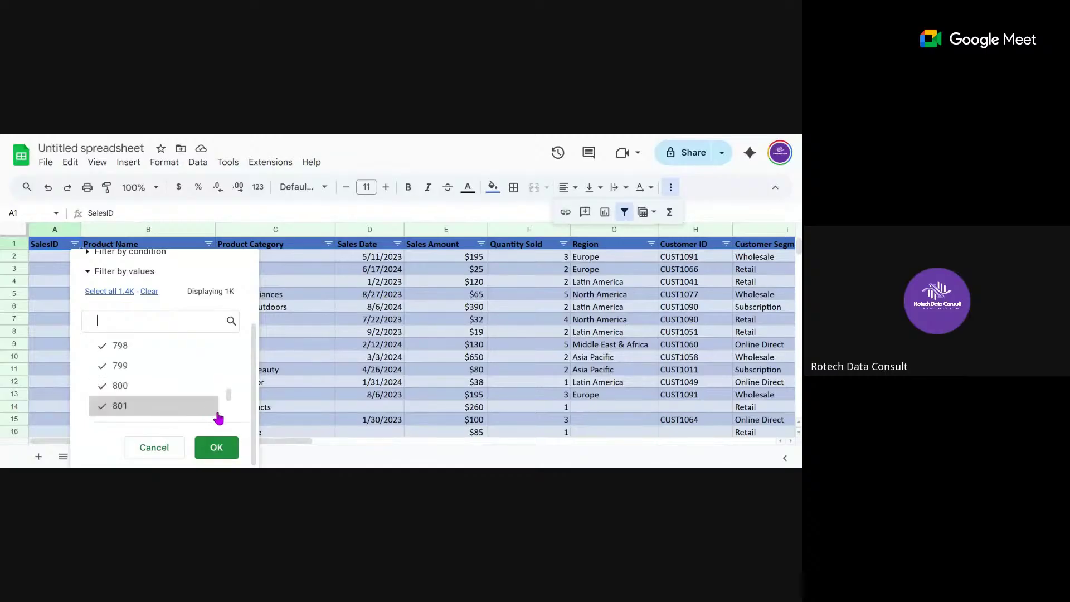
click(170, 452)
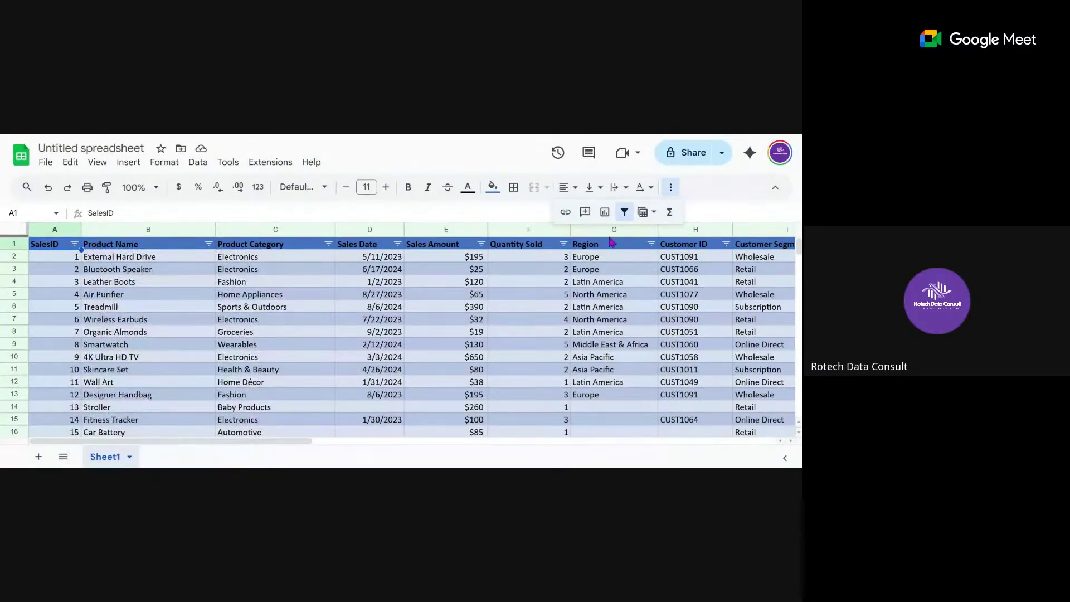
- Look through the Product Name filter values, search them for "bla", and close the filter without applying it
mouse_move(799, 246)
mouse_down()
mouse_move(799, 397)
mouse_move(790, 241)
mouse_up()
click(209, 244)
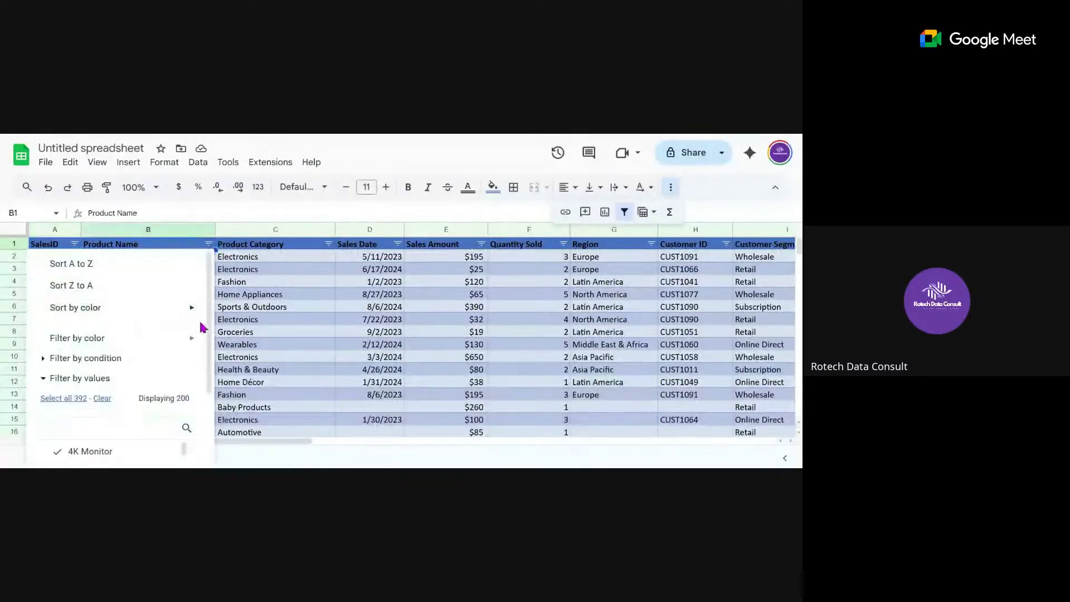
drag(209, 328, 212, 462)
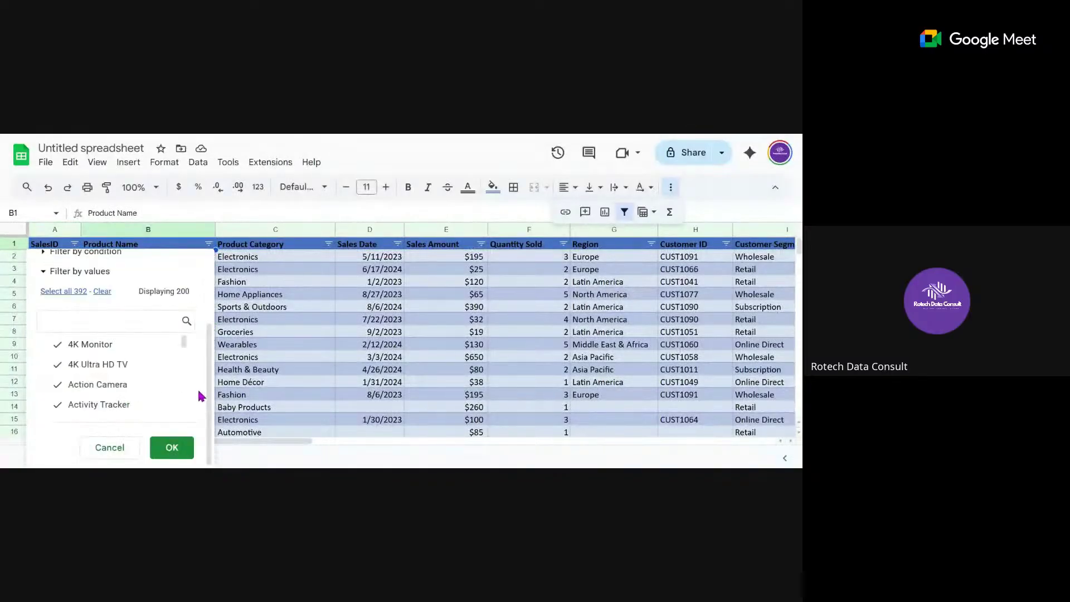
drag(184, 346, 184, 410)
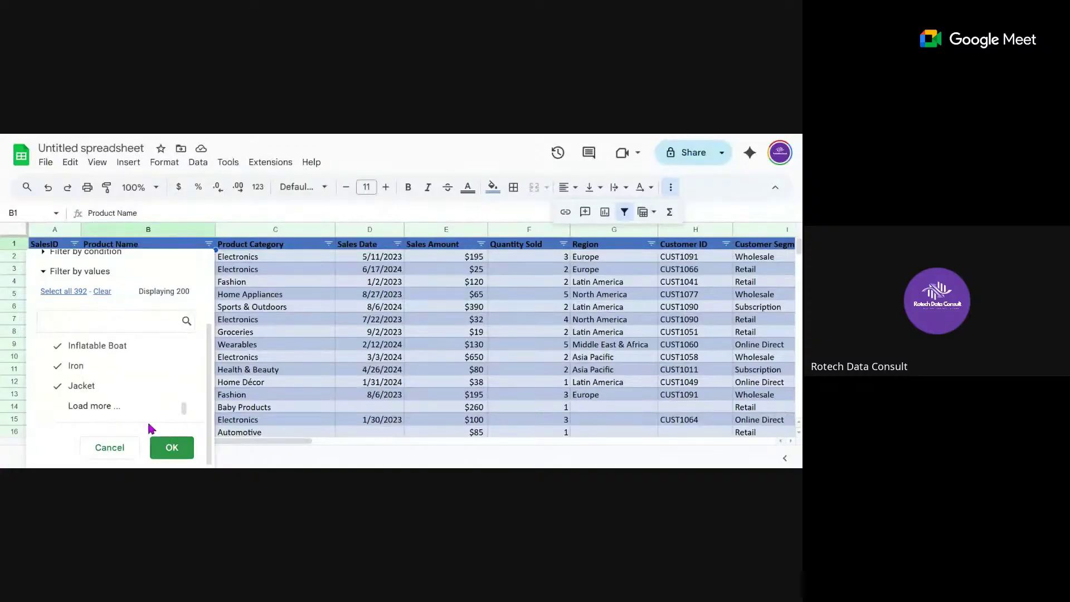
click(101, 326)
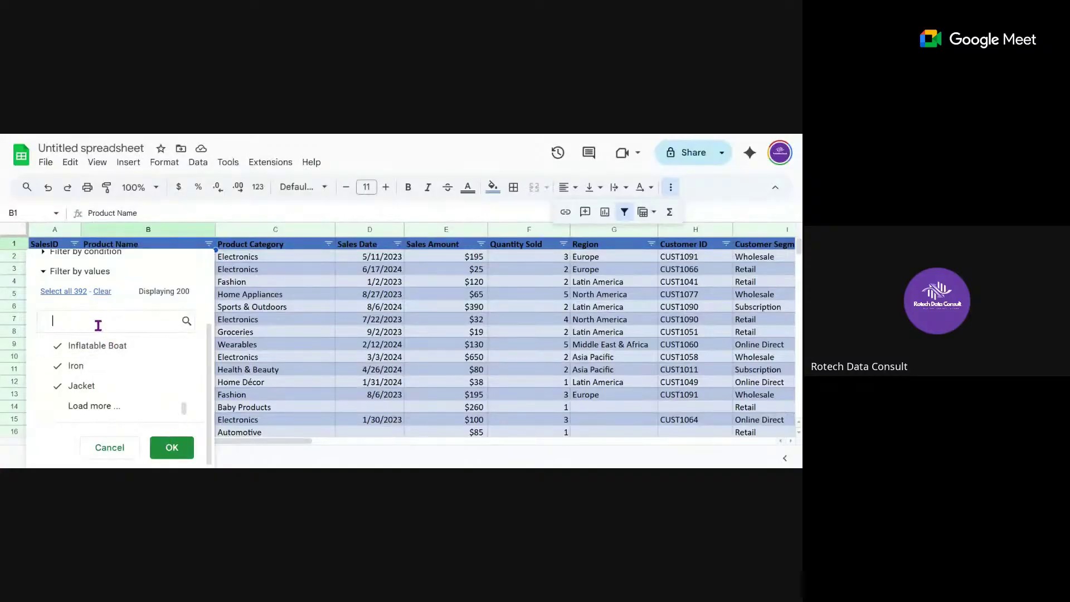
text(bla)
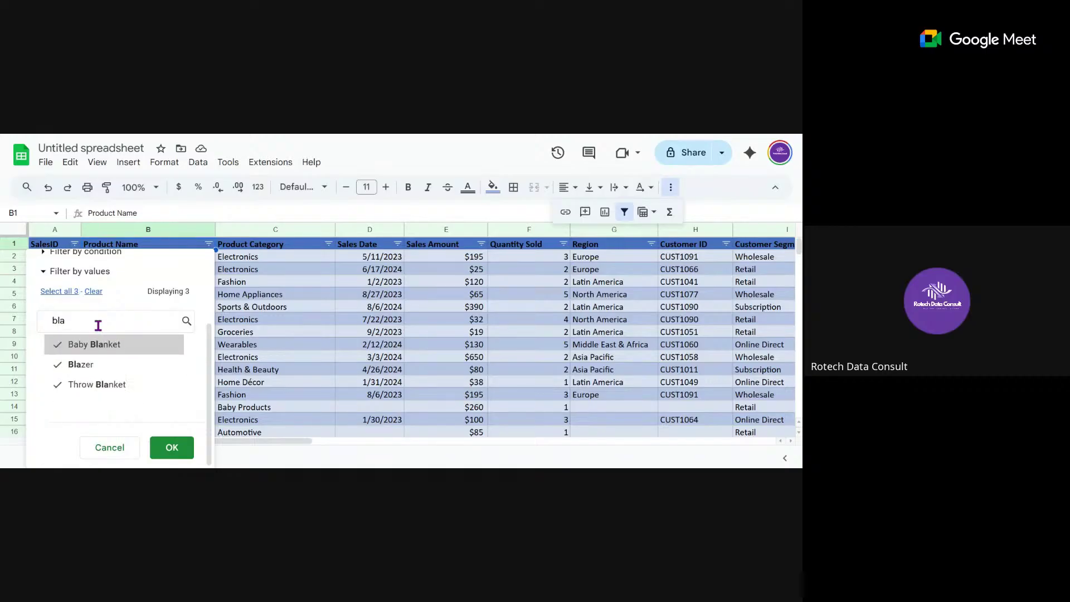
click(111, 449)
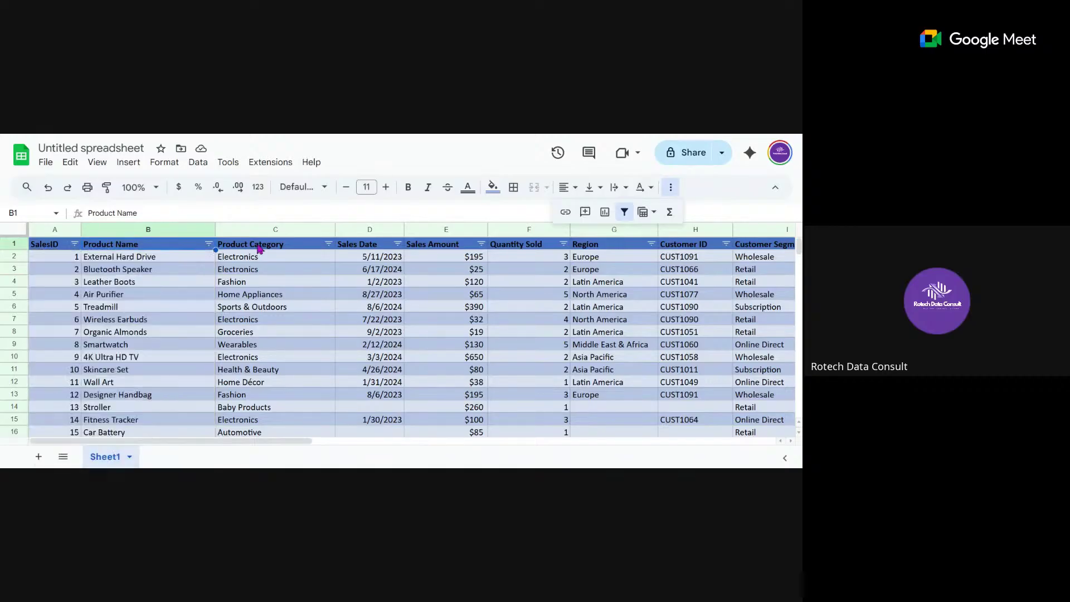
- Check the Sales Date and Sales Amount filter options for blank entries without applying any filter
click(397, 244)
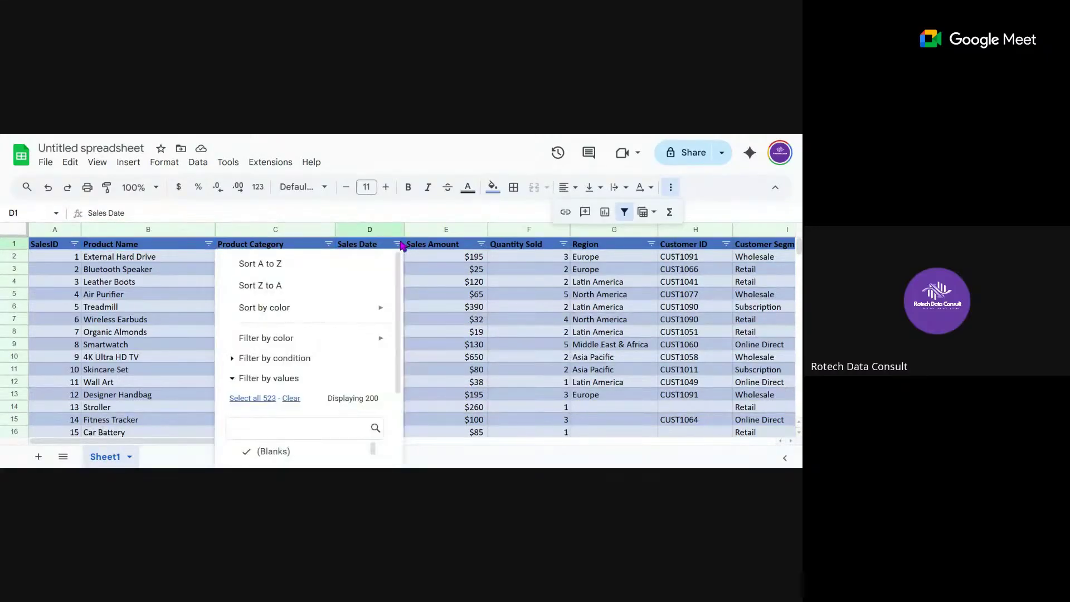
click(437, 307)
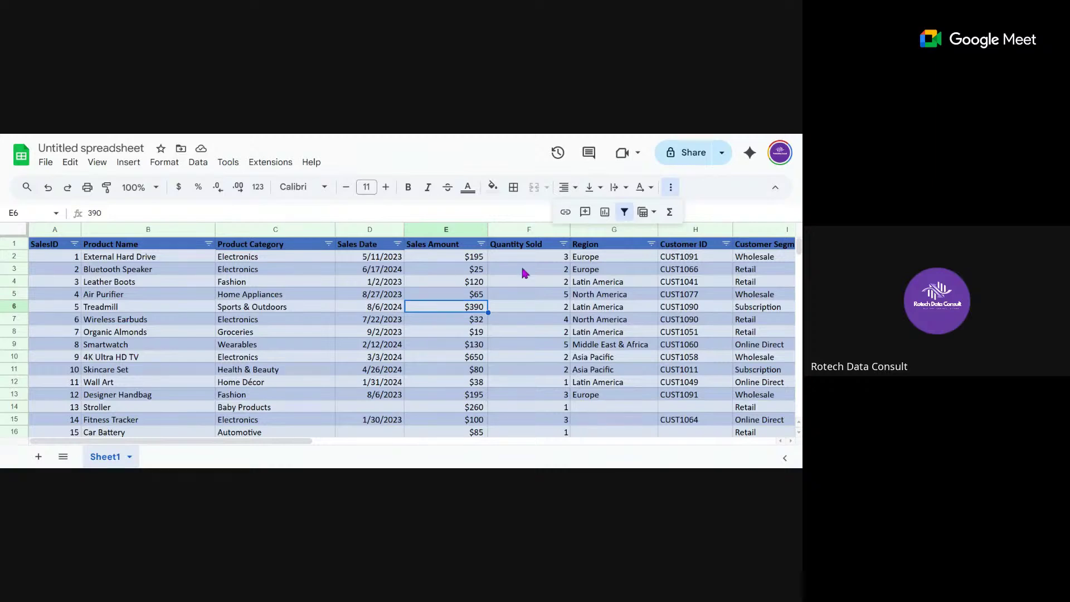
click(423, 273)
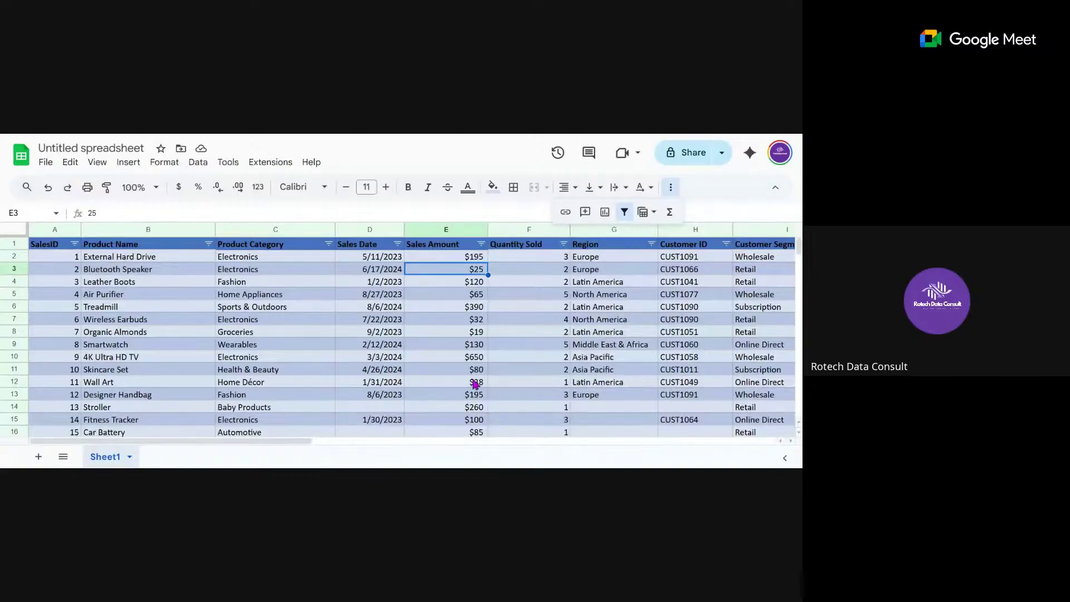
drag(258, 444, 311, 444)
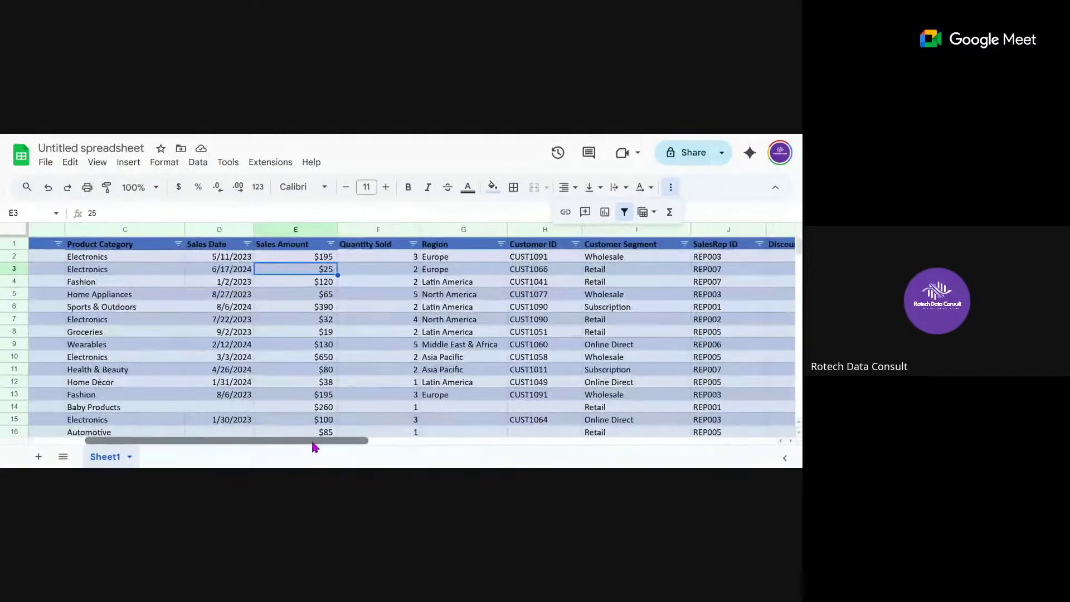
click(327, 245)
click(356, 256)
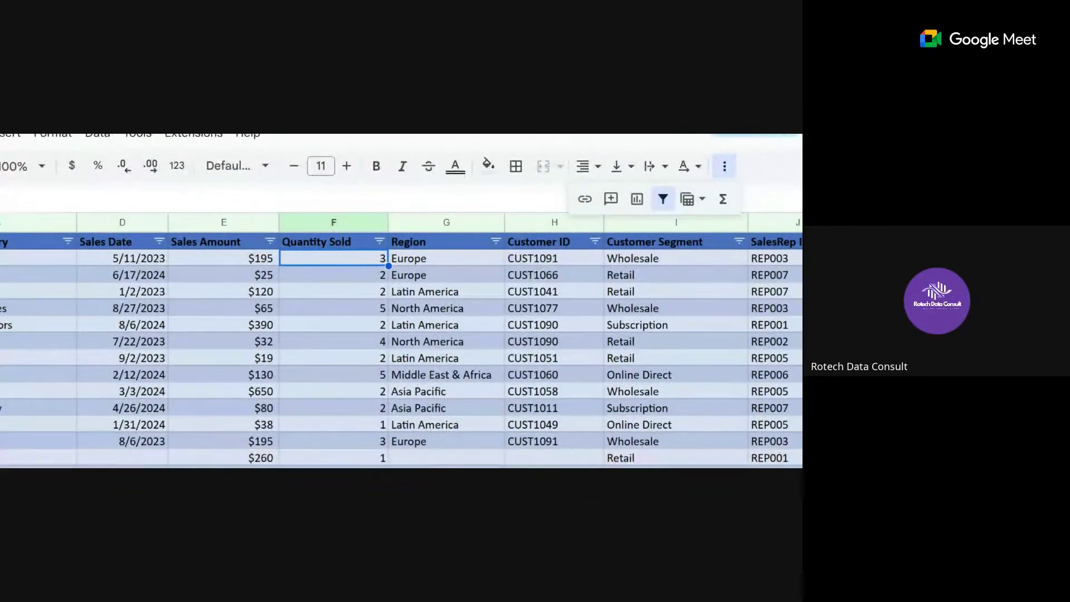
- Examine the first rows of the Sales Date through SalesRep ID columns for missing entries, starting from the first Customer ID
click(524, 257)
scroll(466, 289, left, 1)
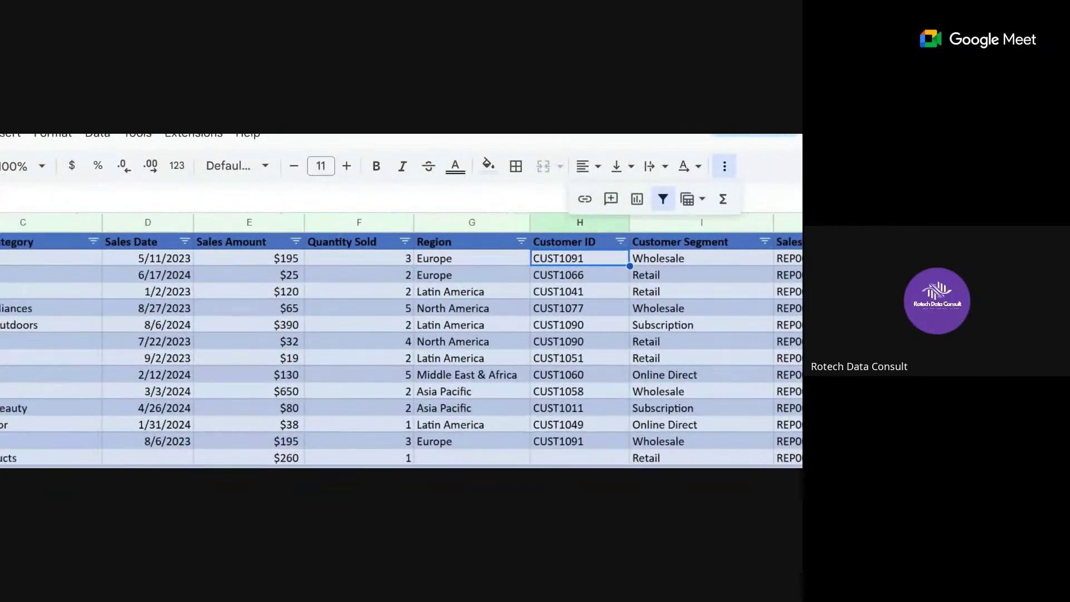
scroll(466, 289, right, 2)
scroll(466, 289, left, 1)
scroll(466, 289, down, 1)
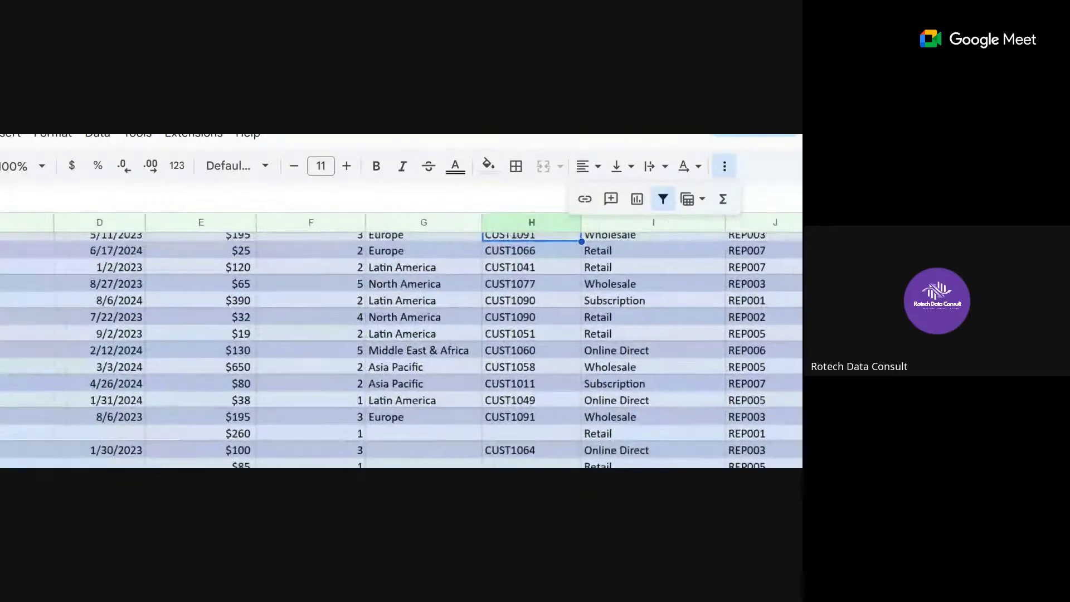
scroll(401, 340, up, 1)
scroll(401, 340, right, 2)
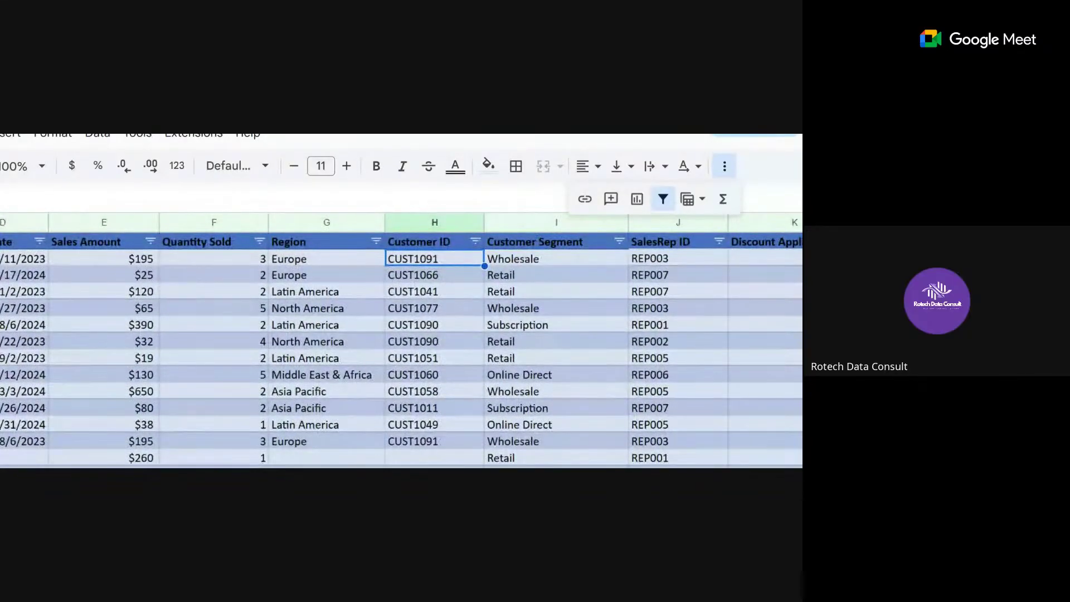
scroll(401, 340, down, 4)
scroll(401, 340, left, 2)
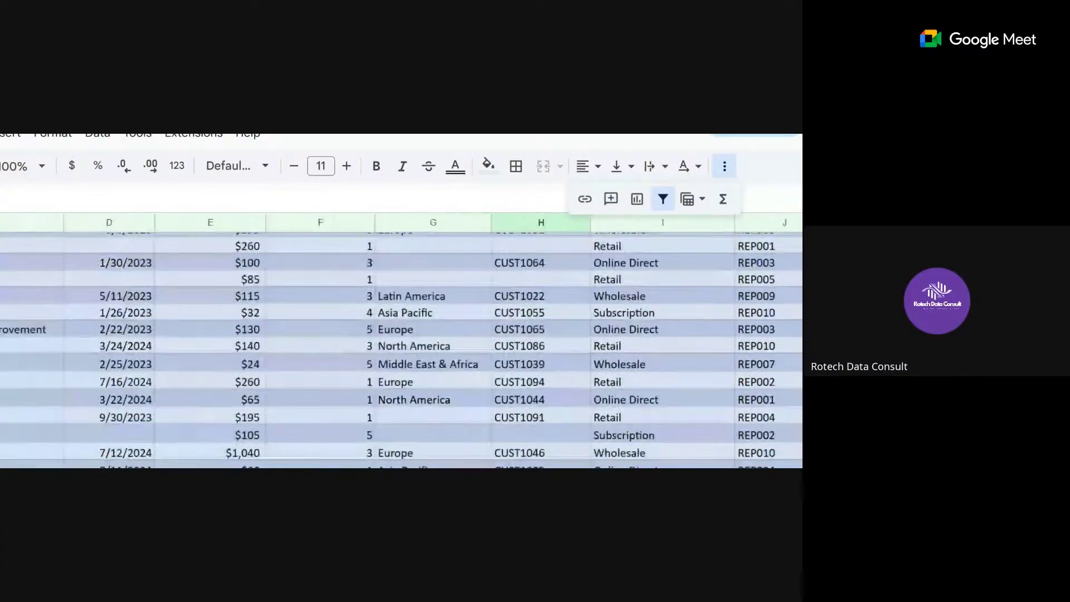
scroll(402, 340, up, 3)
scroll(401, 340, up, 2)
scroll(401, 340, left, 1)
scroll(401, 339, down, 2)
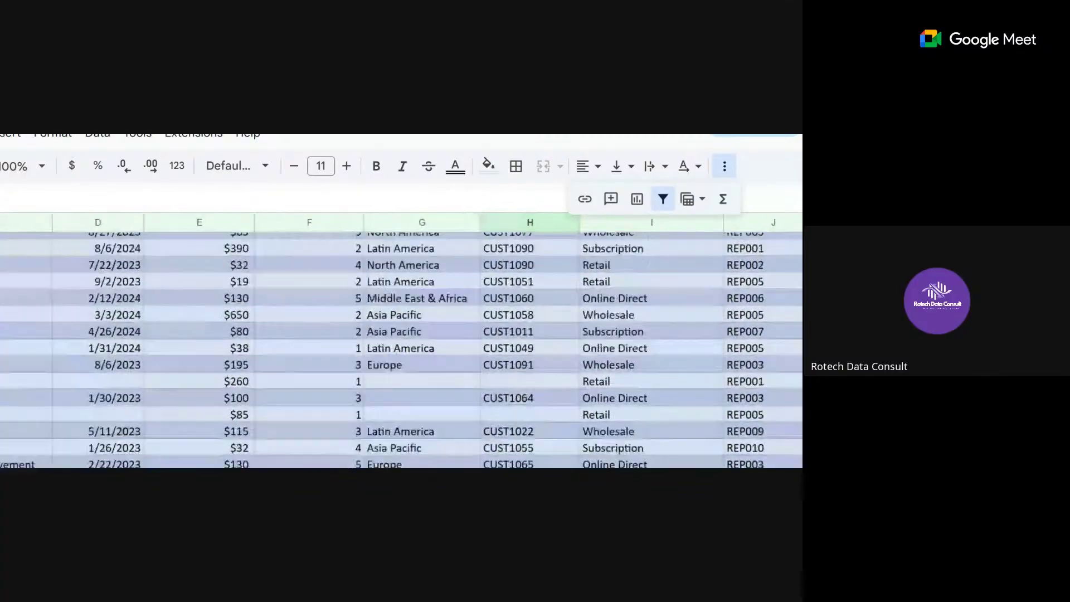
scroll(401, 340, up, 2)
scroll(401, 340, right, 1)
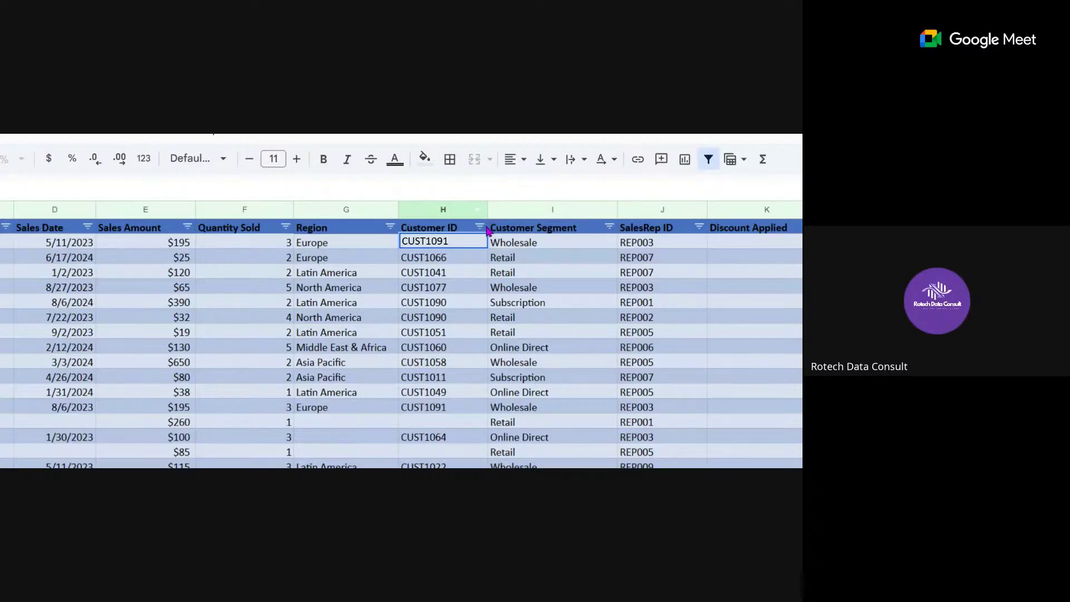
- Check the Customer ID filter values for a blanks entry, and close the filter without applying it
click(480, 226)
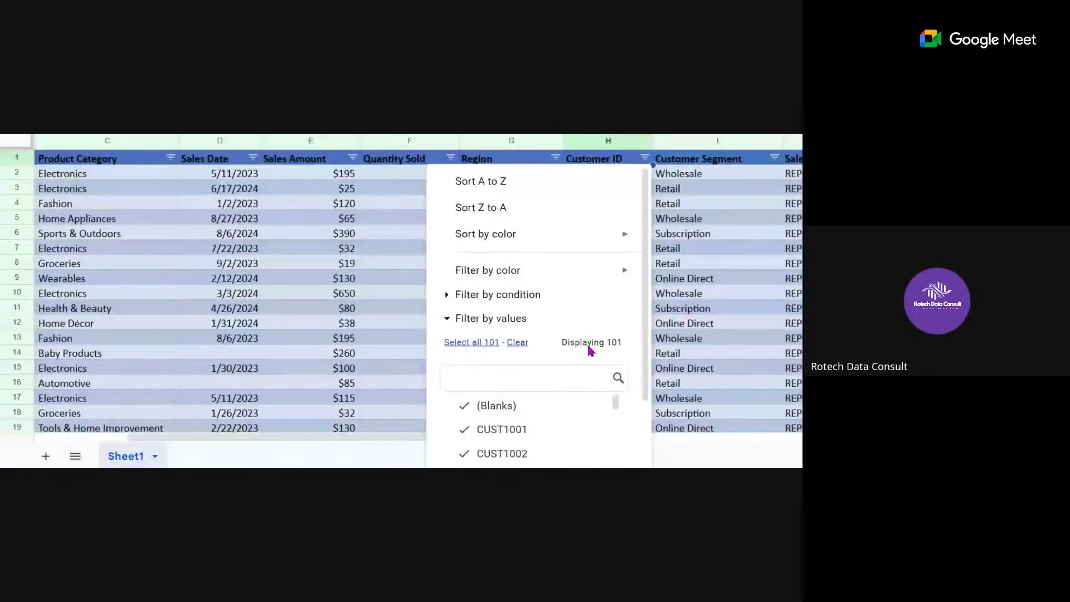
scroll(590, 350, down, 3)
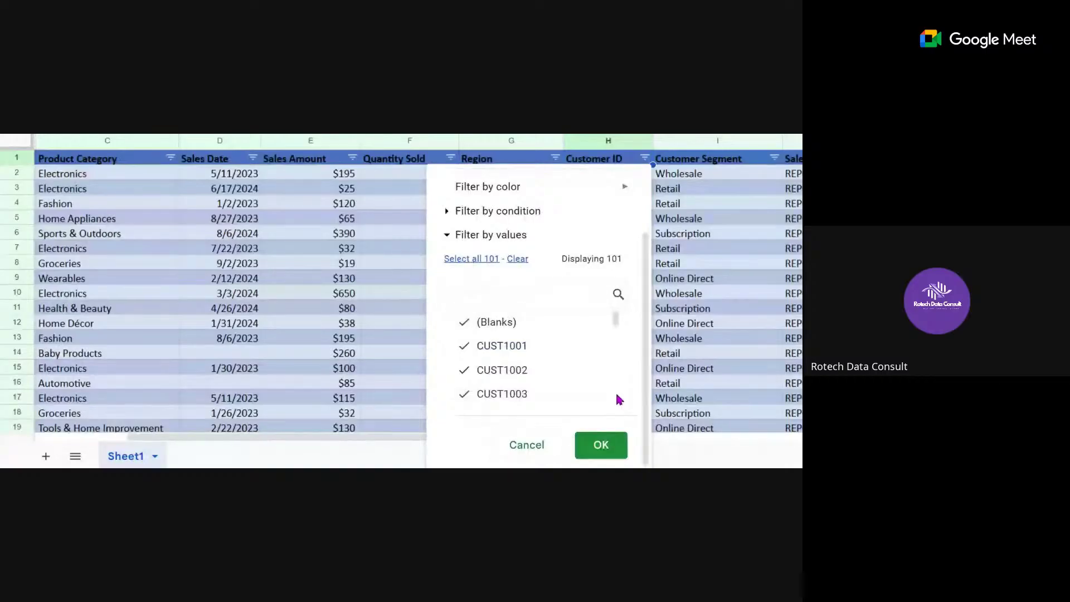
click(544, 448)
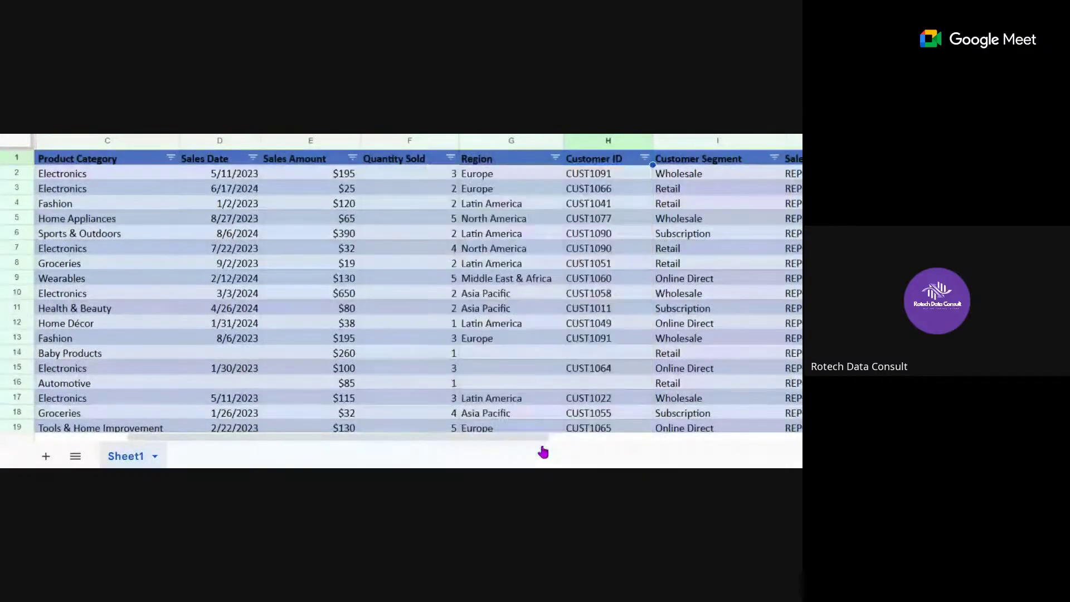
click(644, 159)
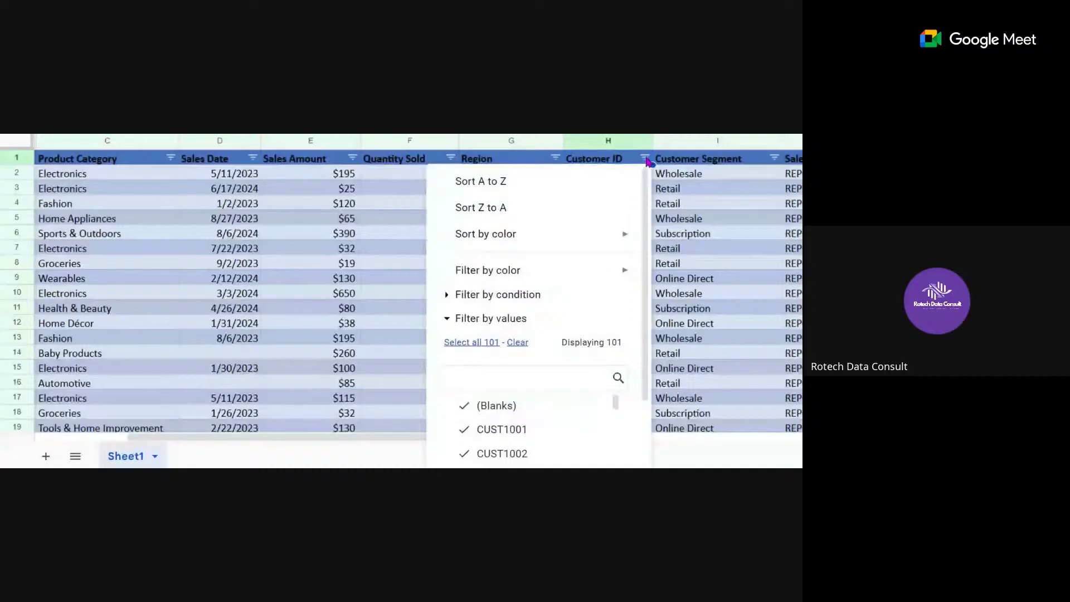
click(670, 191)
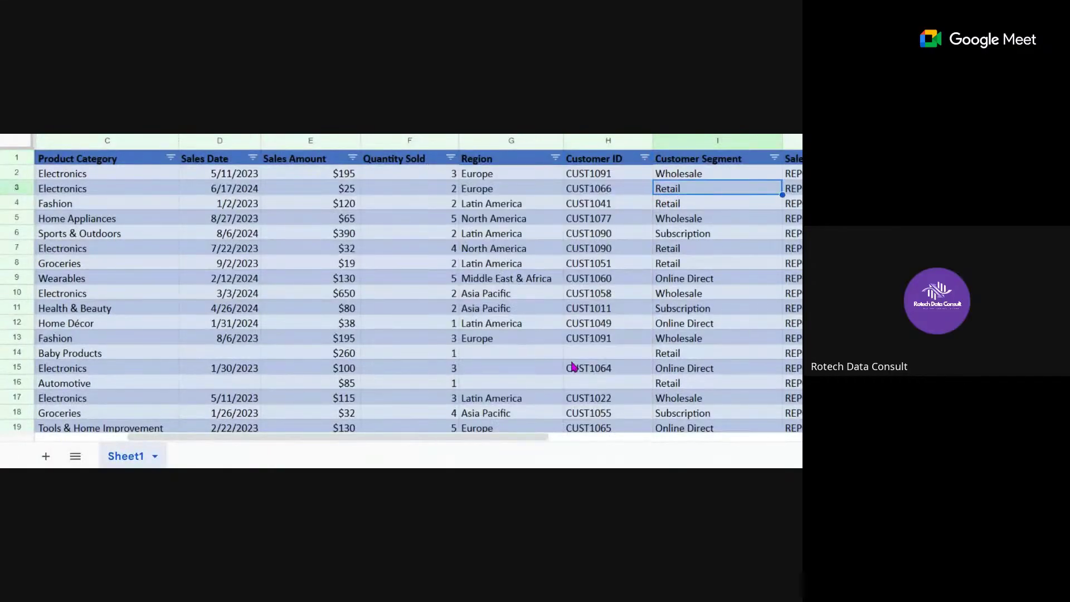
- Examine the data from the blank Customer ID in row 14 back to the SalesID column for missing entries
click(594, 359)
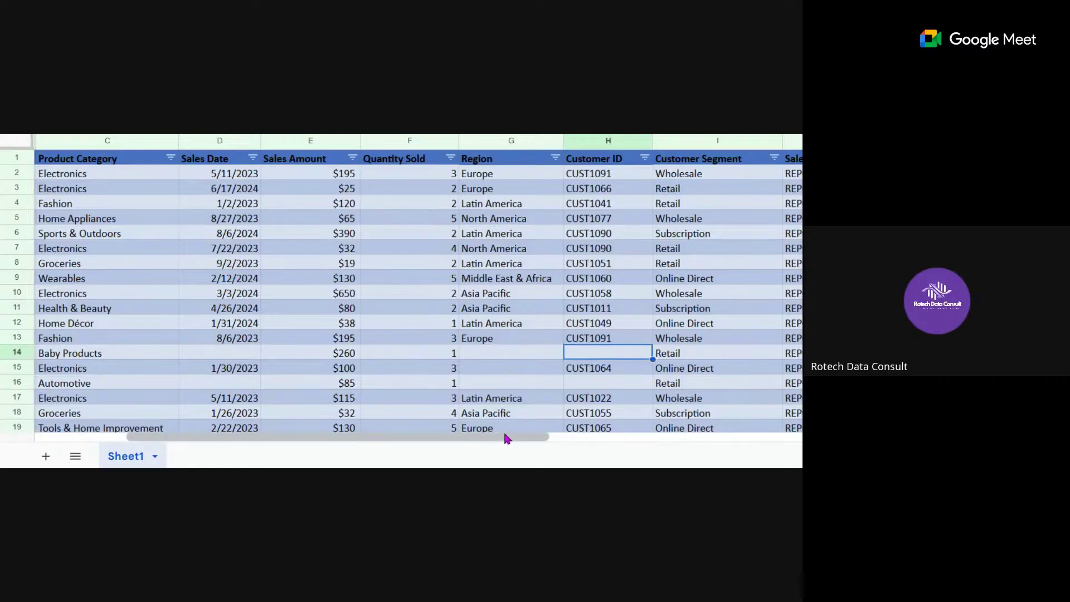
drag(501, 438, 408, 469)
scroll(417, 288, right, 3)
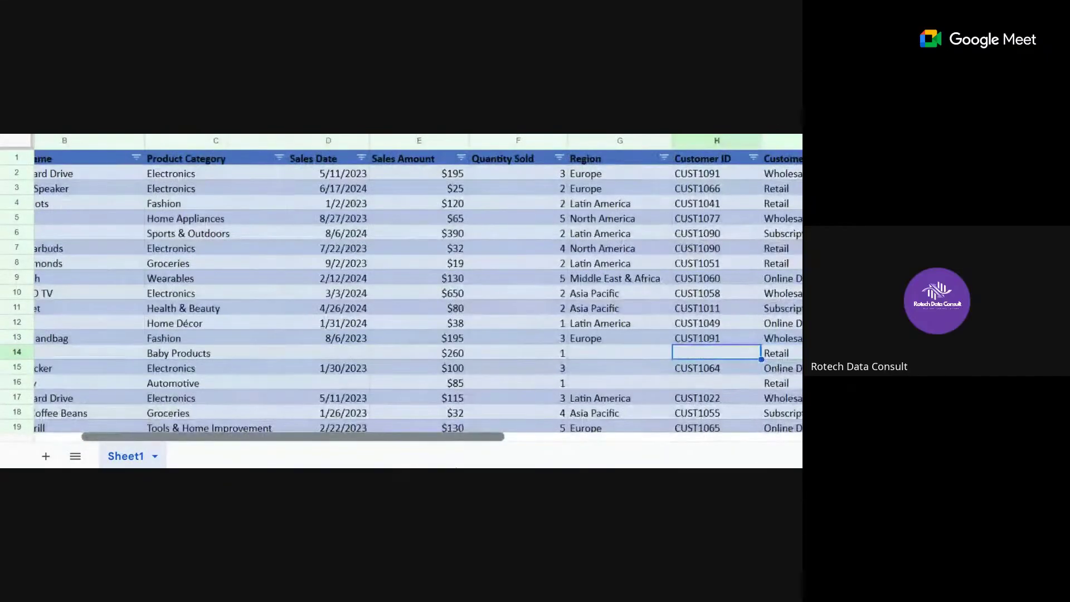
scroll(343, 305, right, 2)
scroll(343, 305, left, 5)
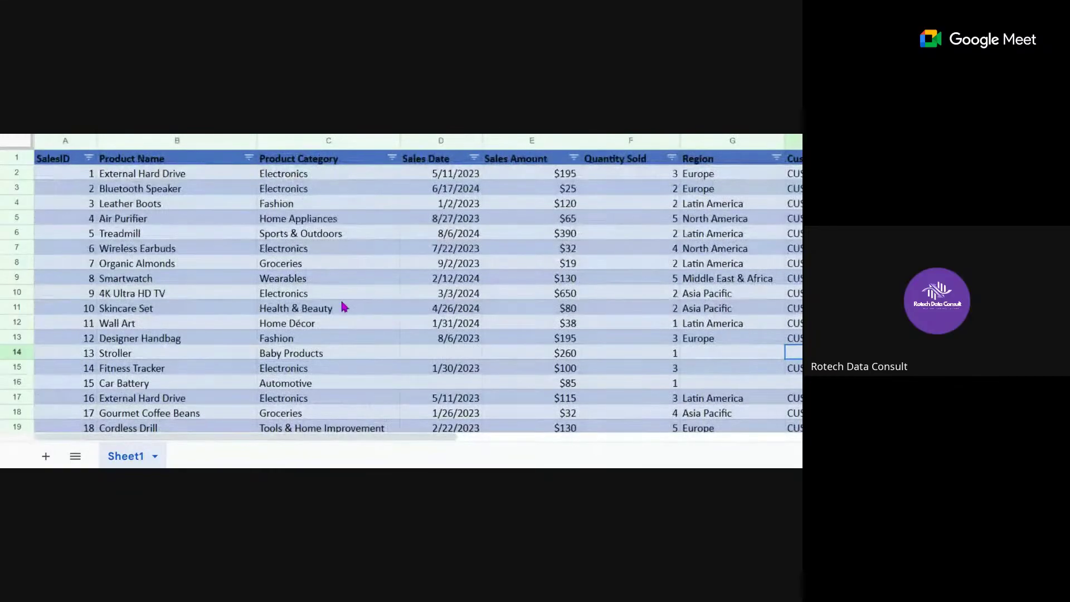
click(90, 236)
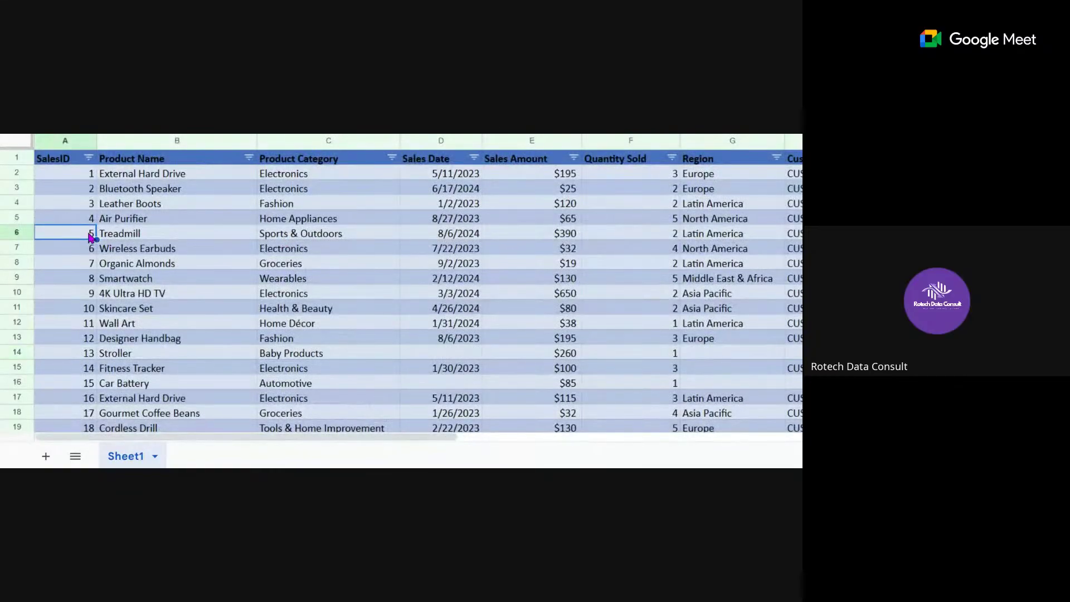
key(Up)
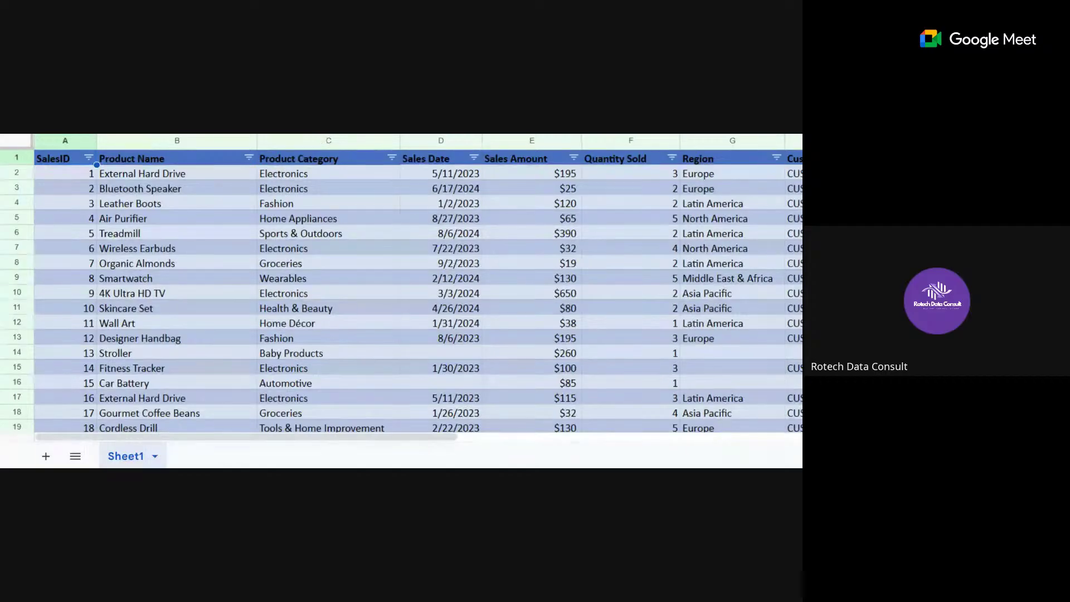
click(19, 146)
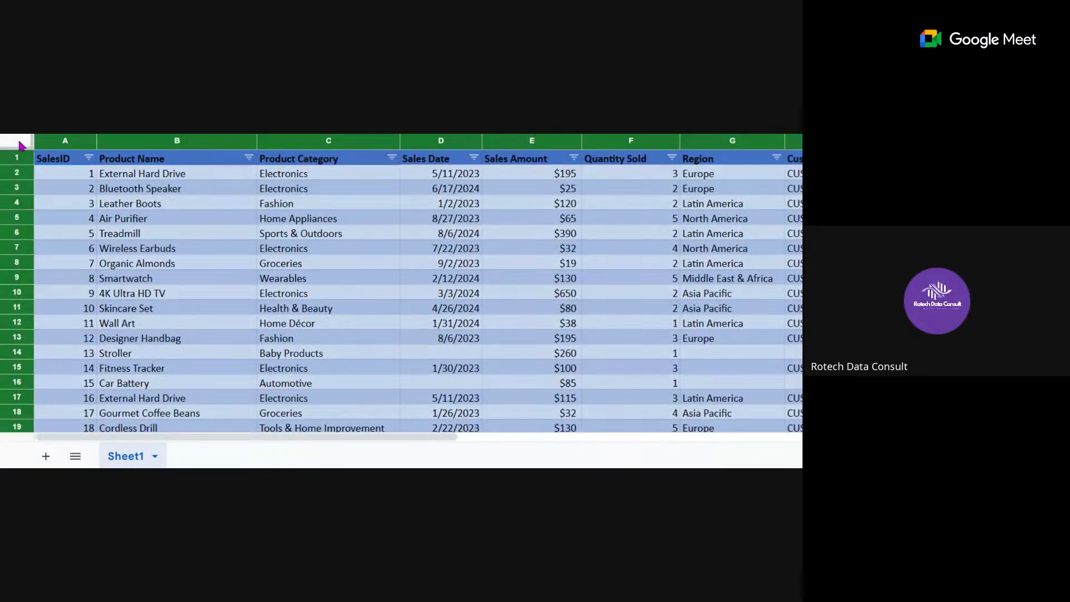
click(175, 222)
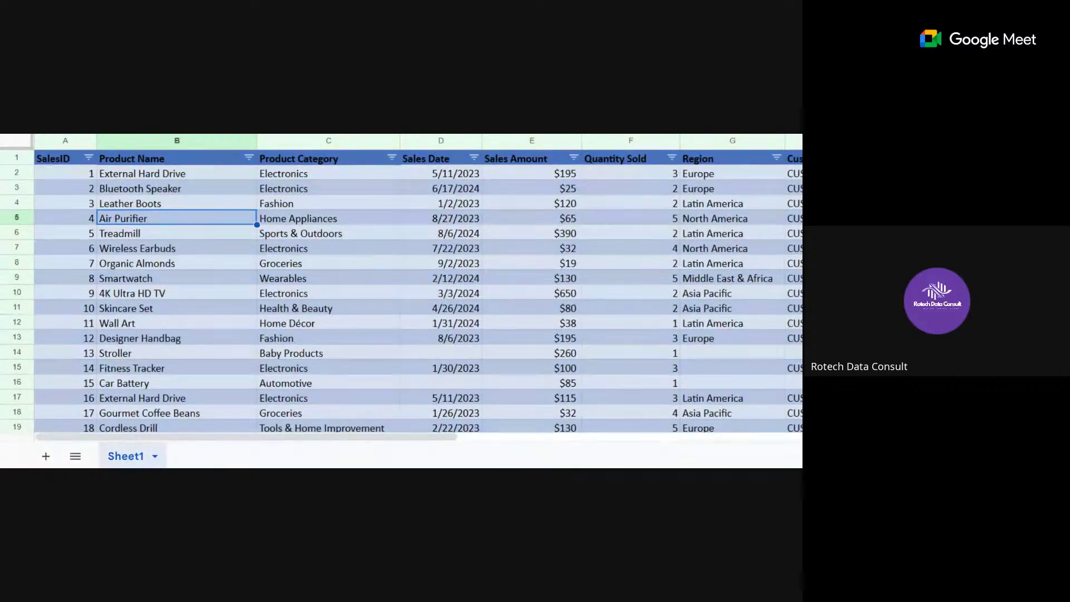
- Run Remove duplicates on the sales data with the header row recognised and the SalesID column excluded from the comparison
click(439, 248)
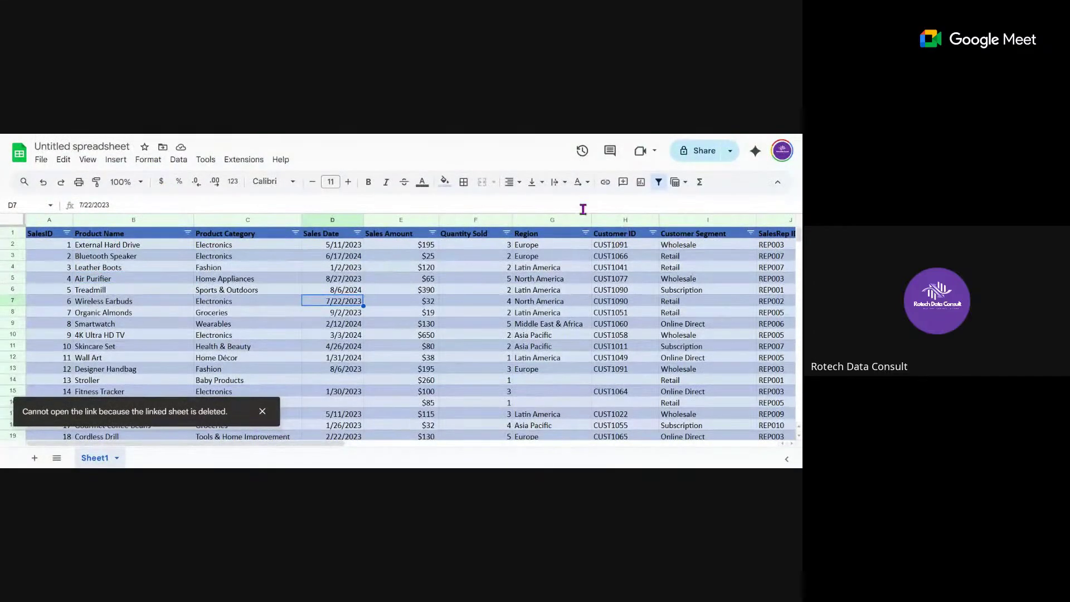
click(179, 161)
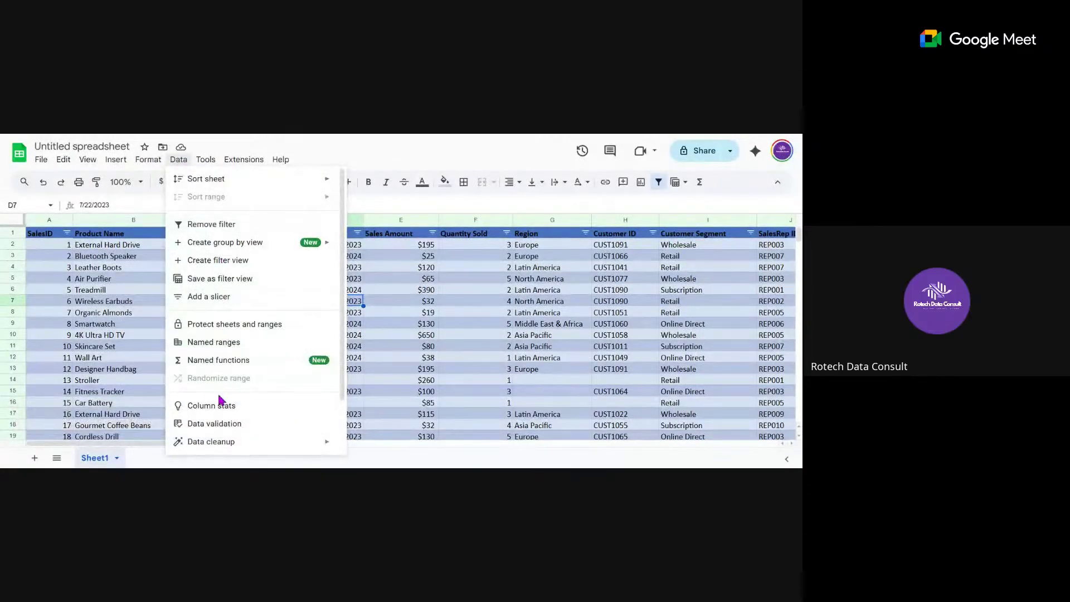
mouse_move(235, 445)
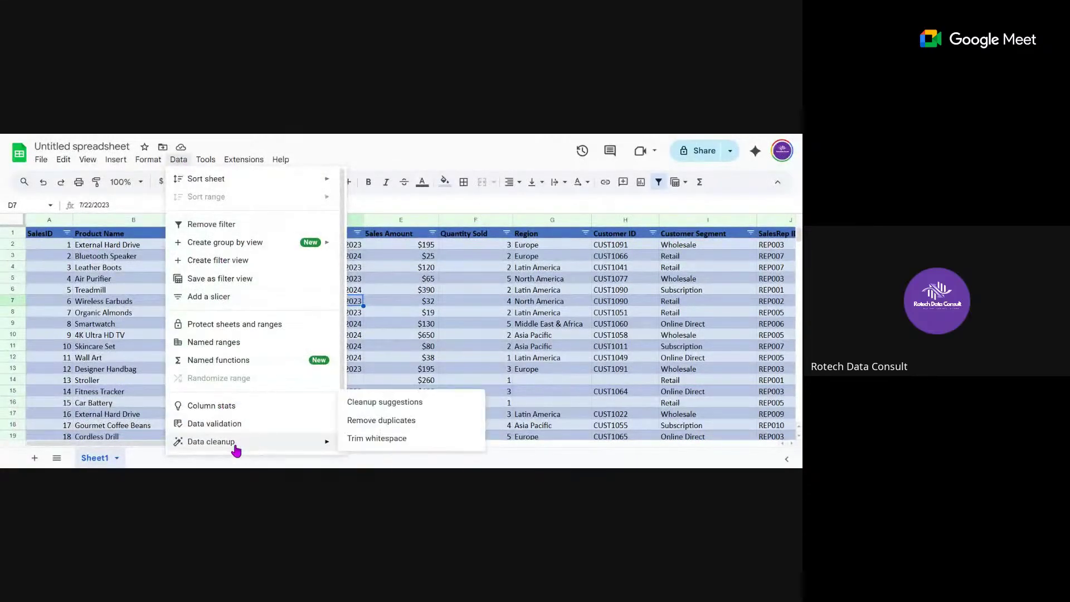
click(383, 423)
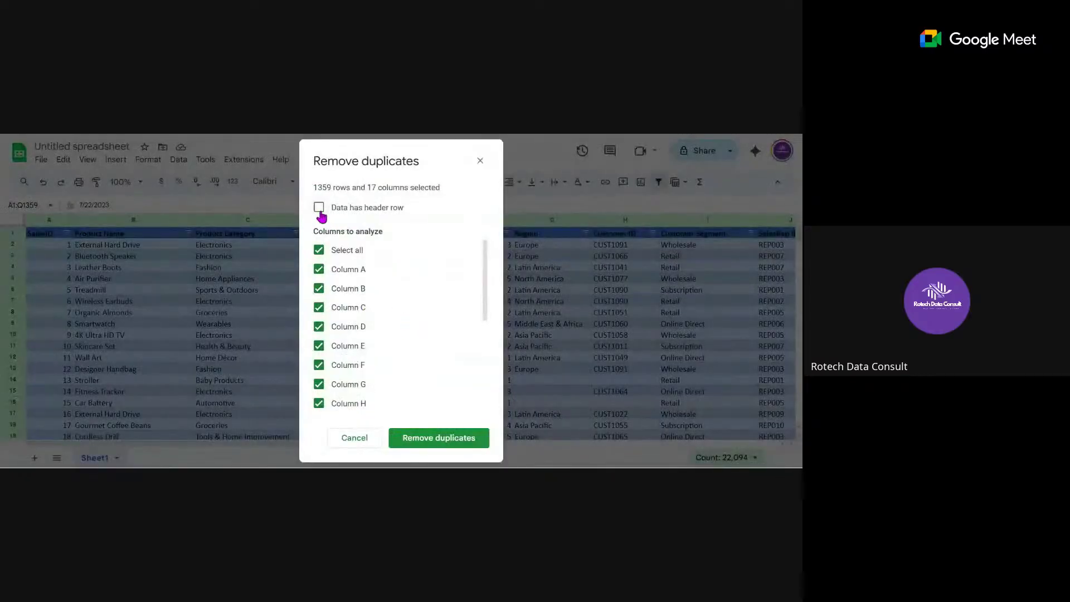
click(318, 208)
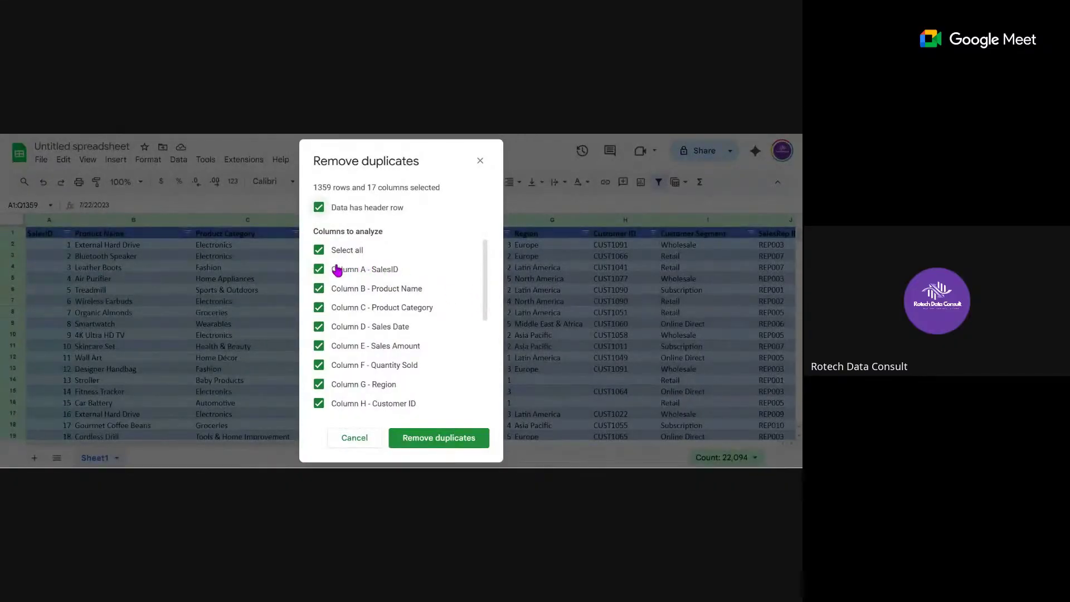
click(319, 269)
click(427, 440)
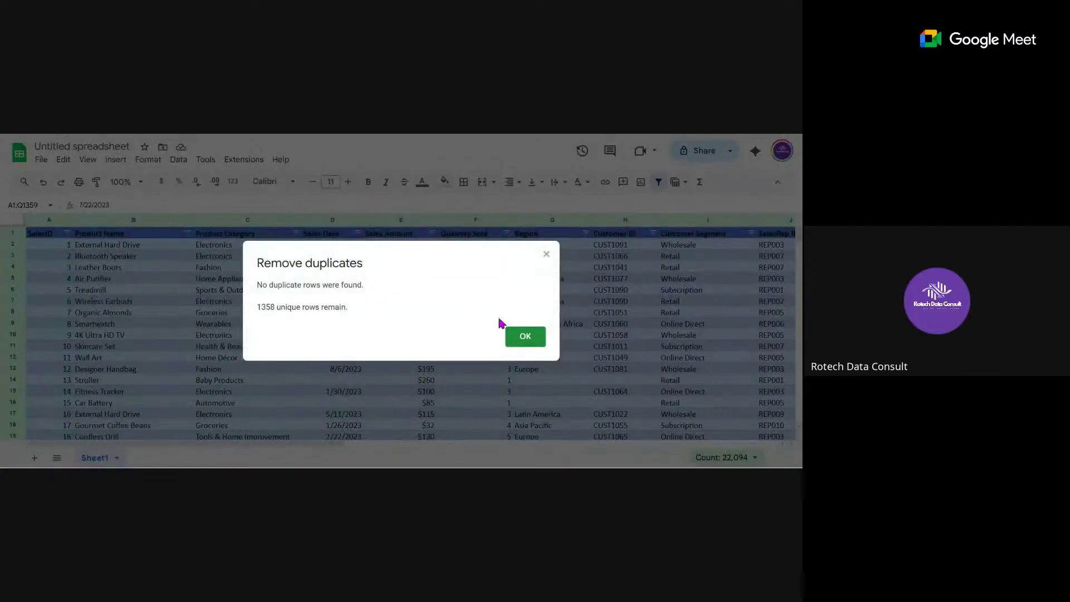
click(537, 337)
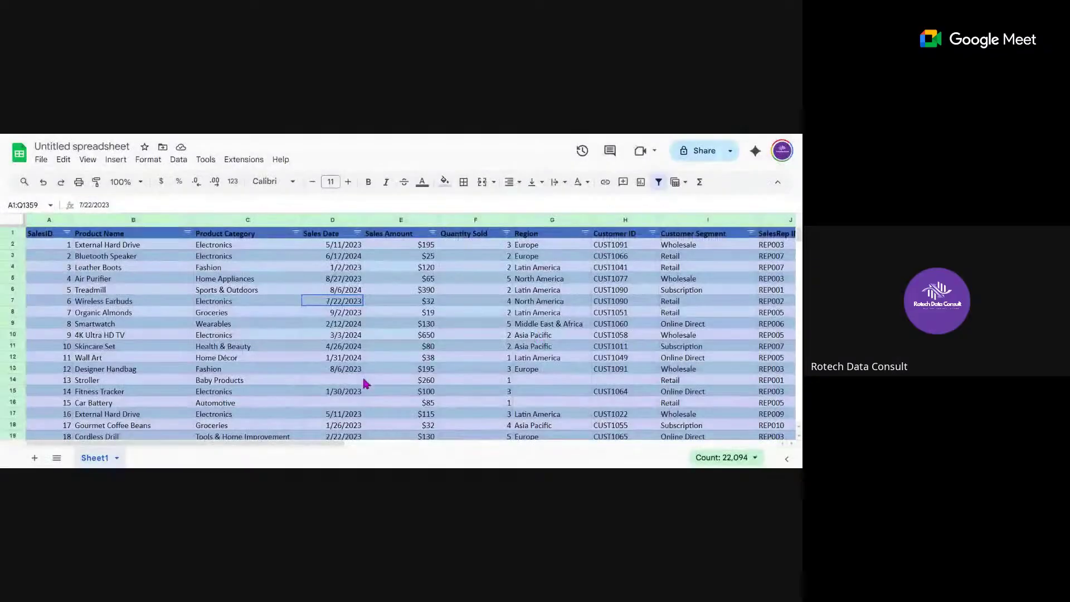
mouse_move(272, 448)
mouse_down()
mouse_move(461, 464)
mouse_move(453, 459)
mouse_move(614, 461)
mouse_move(268, 466)
mouse_up()
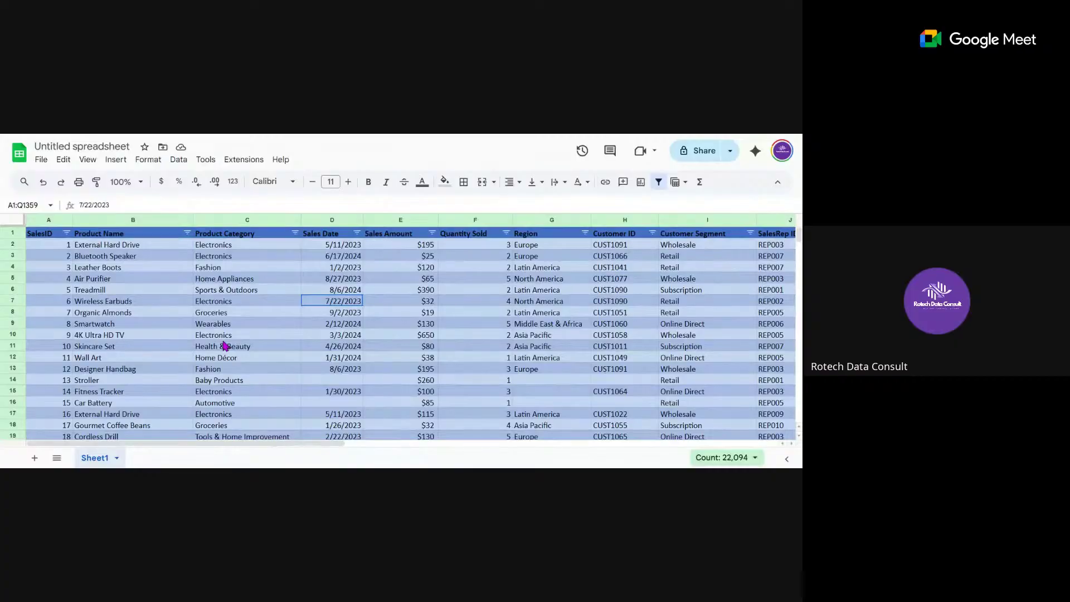
click(353, 290)
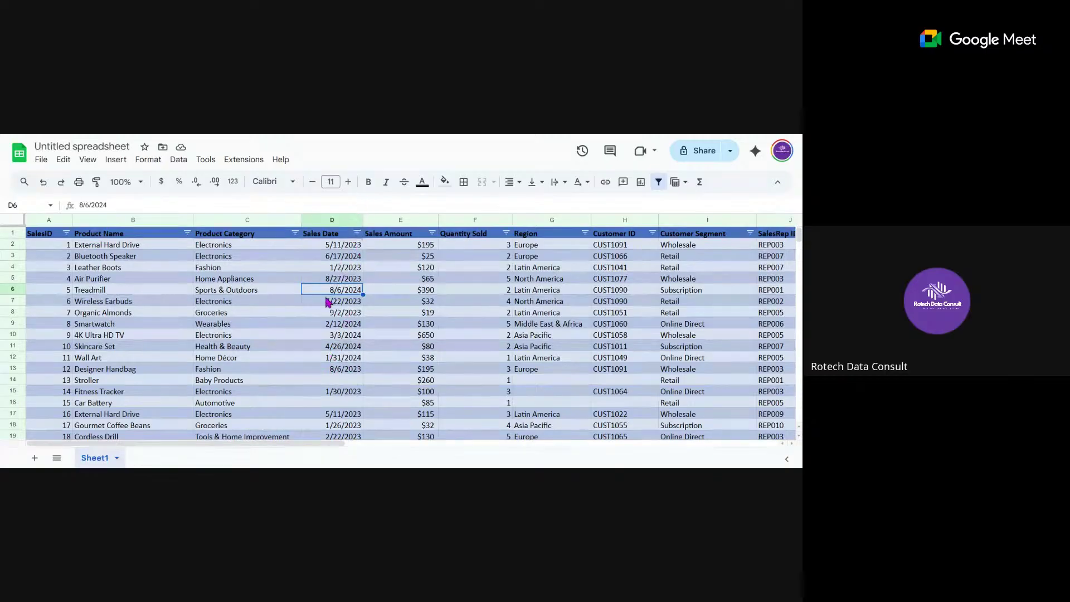
drag(275, 444, 208, 440)
click(211, 423)
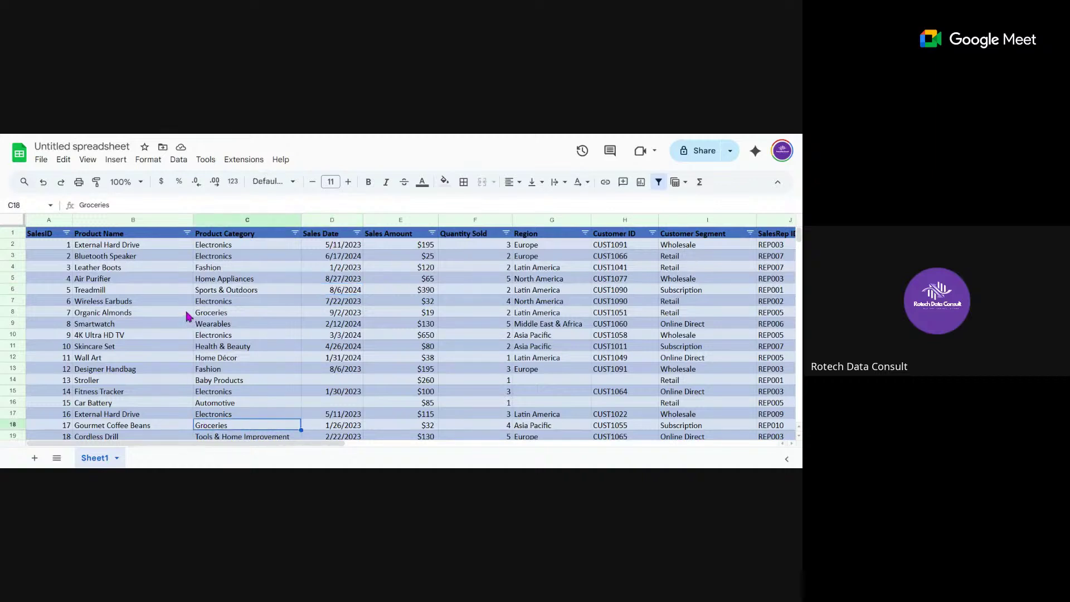
- Create a pivot table on a new sheet from the data range Sheet1!A1:Q1359
click(228, 315)
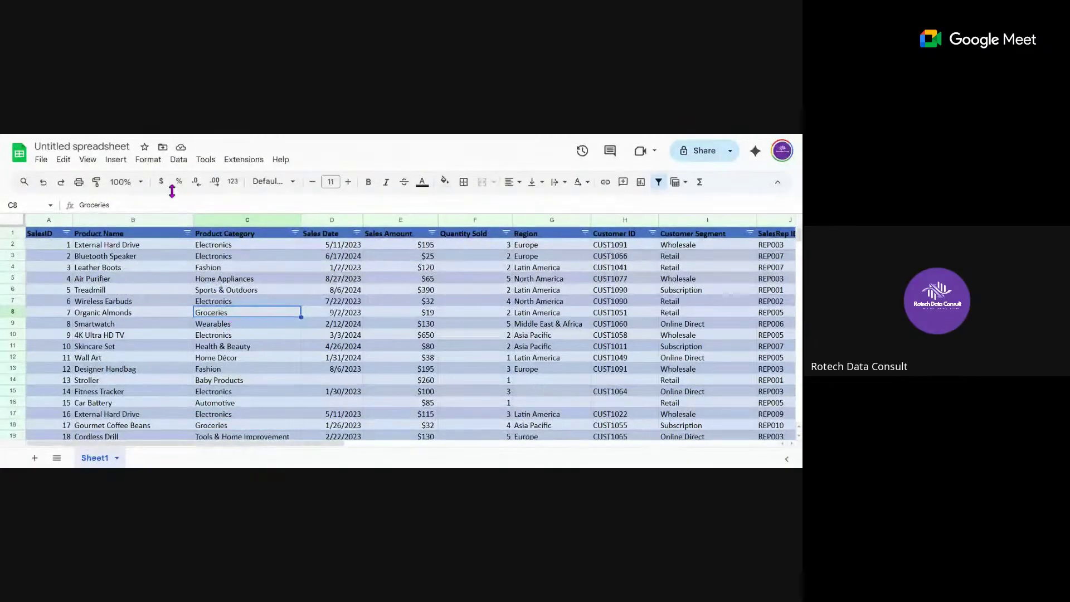
click(122, 163)
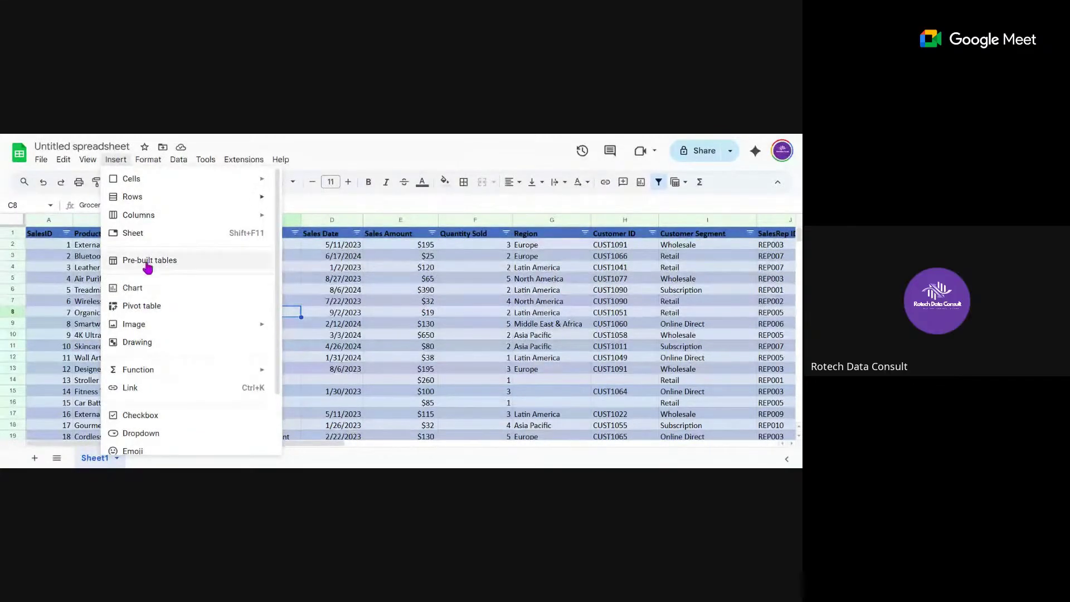
click(121, 307)
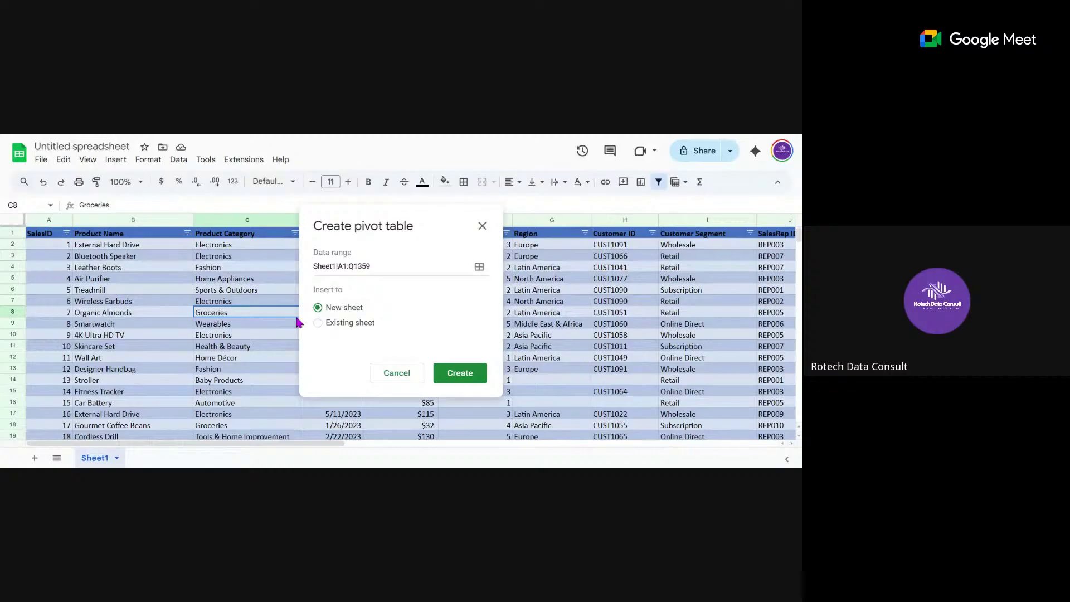
click(460, 373)
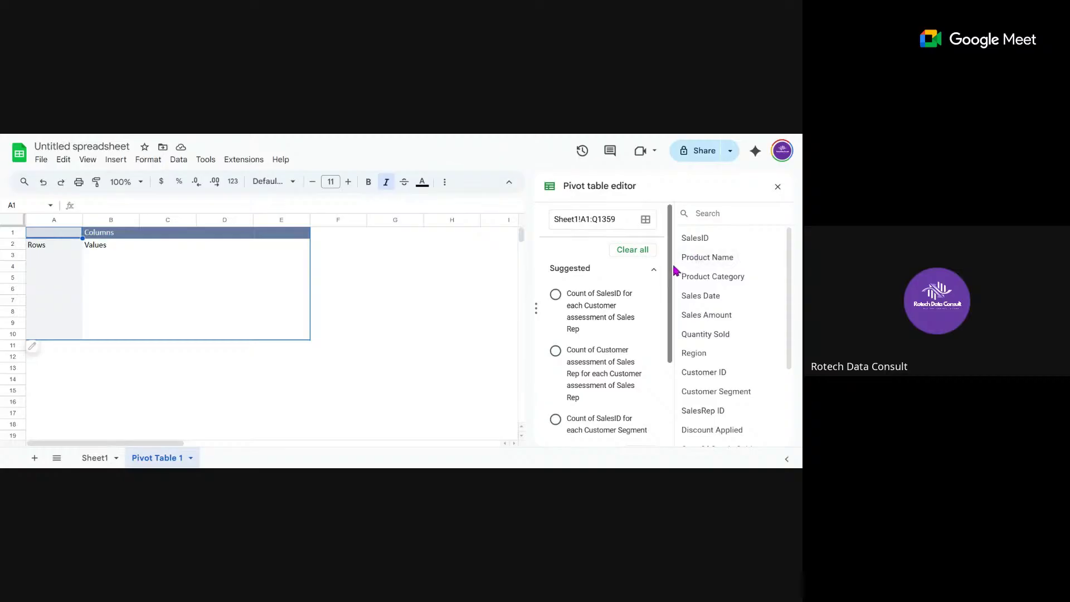
- Add Sales Amount to the pivot table as a value summarized by SUM
drag(671, 271, 670, 357)
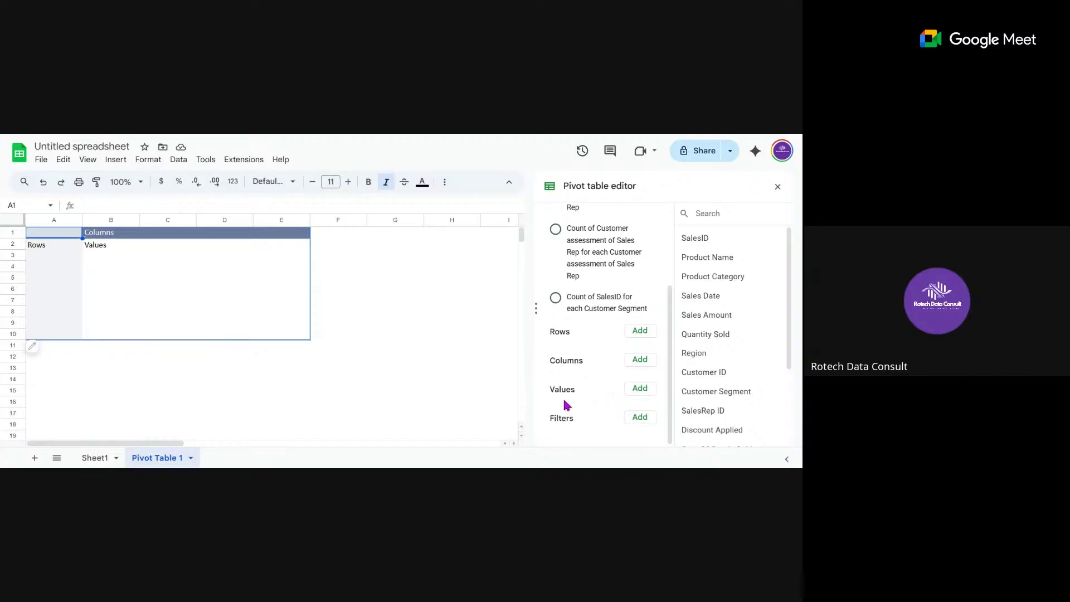
click(634, 392)
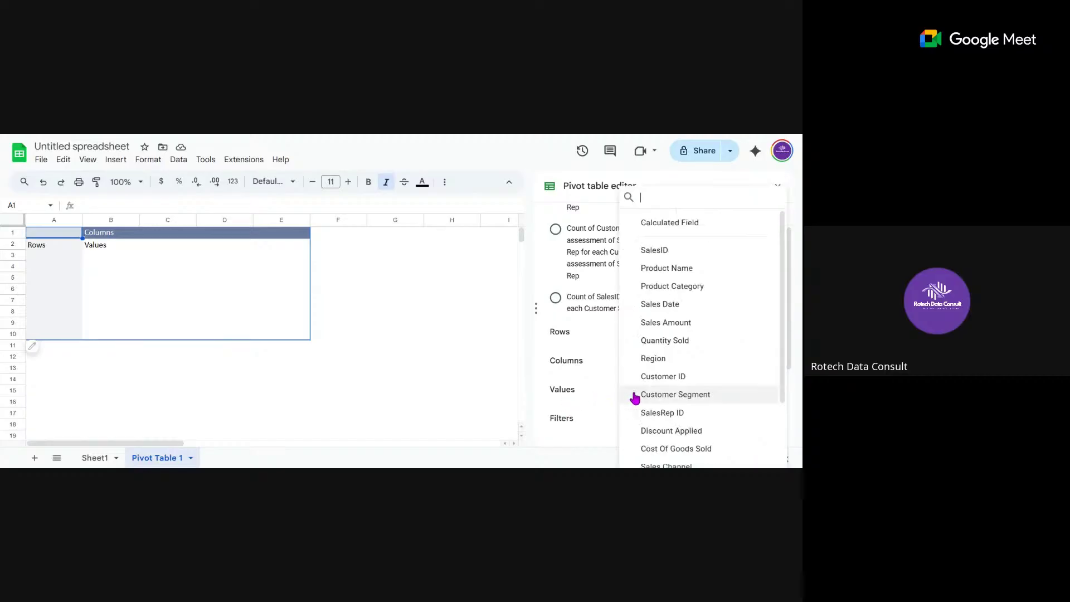
click(678, 324)
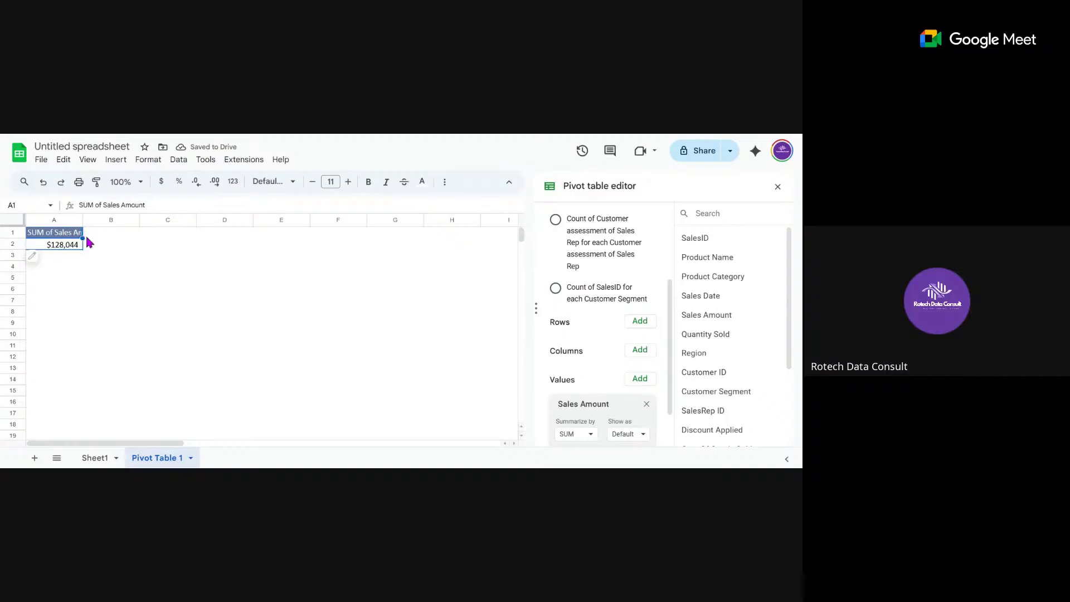
- Rename the pivot table's Sales Amount heading in A1 to "Total Sales"
click(118, 205)
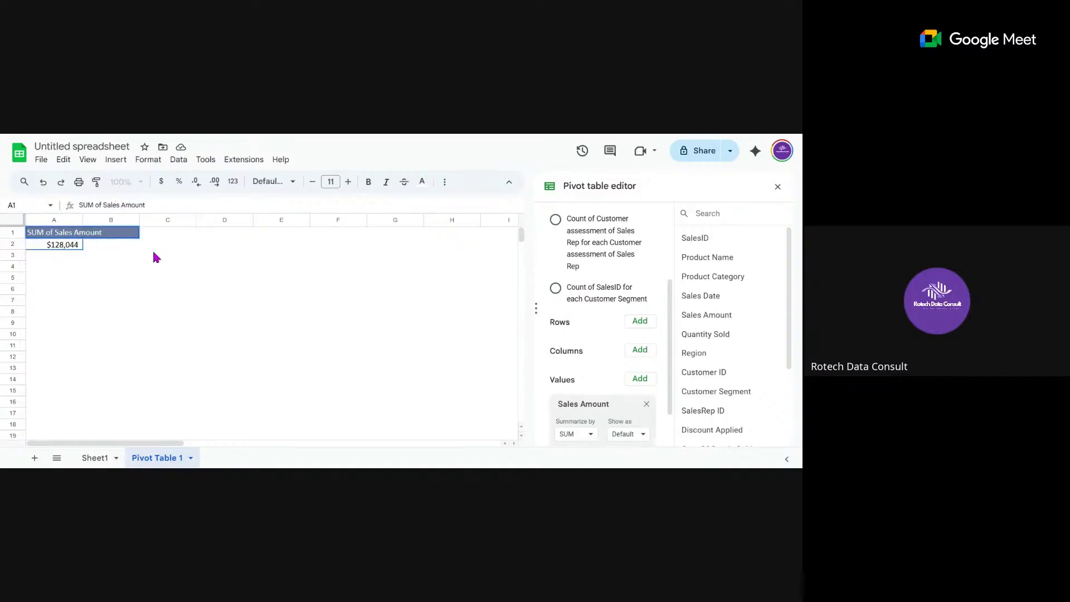
key(BackSpace)
key(BackSpace)
key(BackSpace)
key(BackSpace)
key(BackSpace)
key(BackSpace)
key(BackSpace)
key(BackSpace)
key(BackSpace)
key(BackSpace)
key(BackSpace)
key(BackSpace)
key(BackSpace)
key(BackSpace)
key(BackSpace)
key(BackSpace)
key(BackSpace)
key(BackSpace)
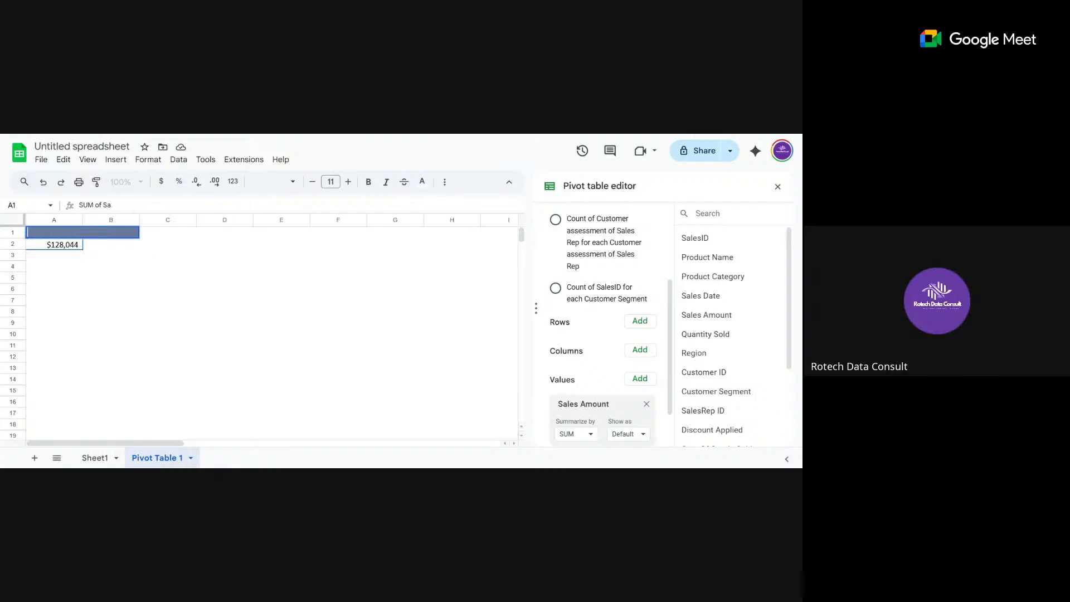
text(Total Sales)
click(108, 278)
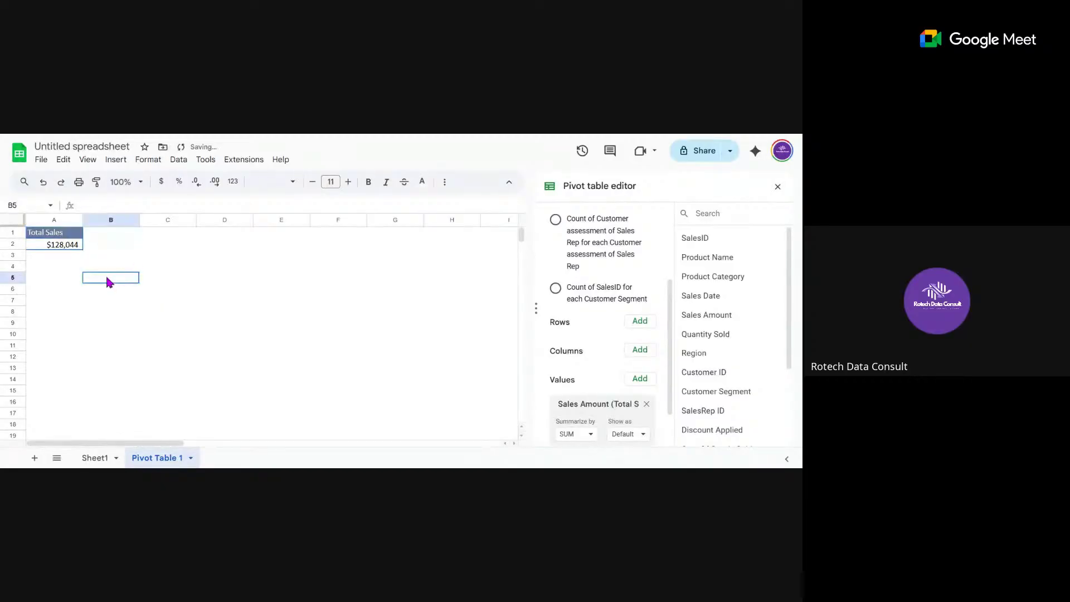
- Copy the Total Sales pivot table in A1:A2 and paste it at cell A6
click(46, 234)
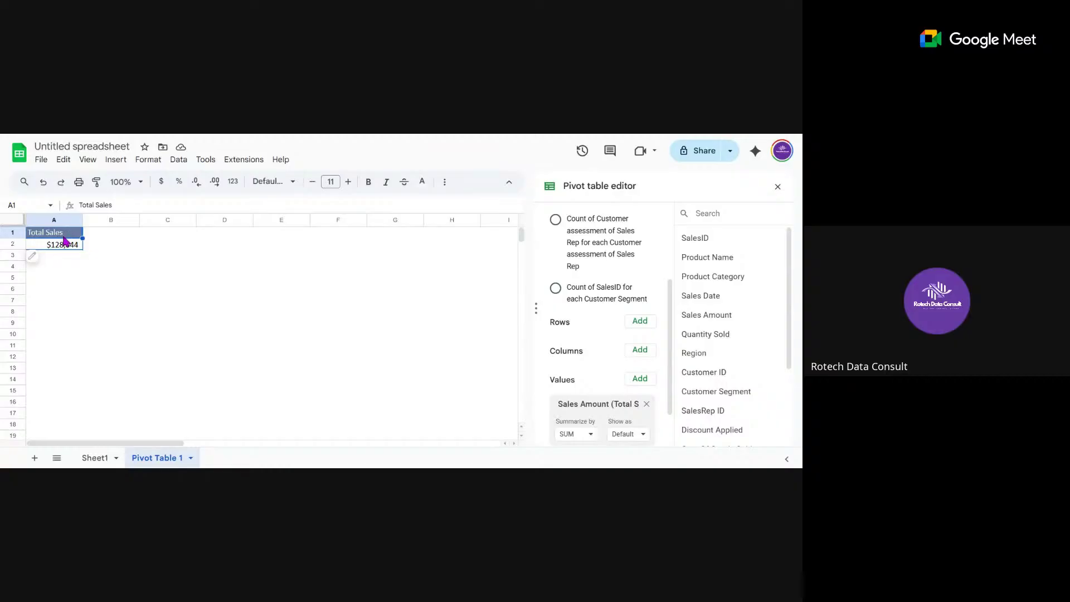
drag(63, 238, 64, 244)
key(ctrl+c)
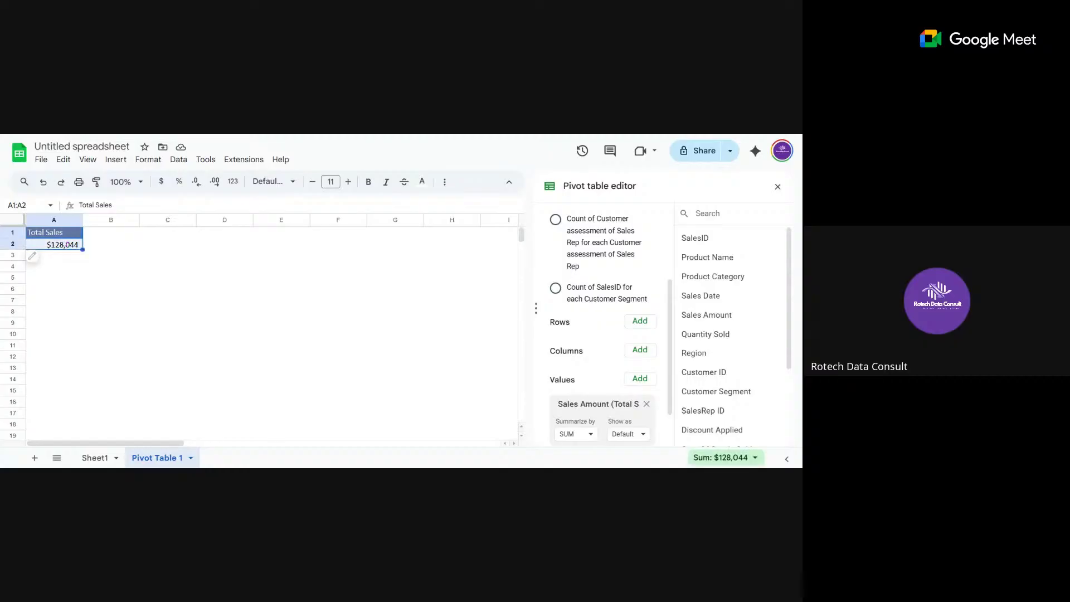
click(57, 290)
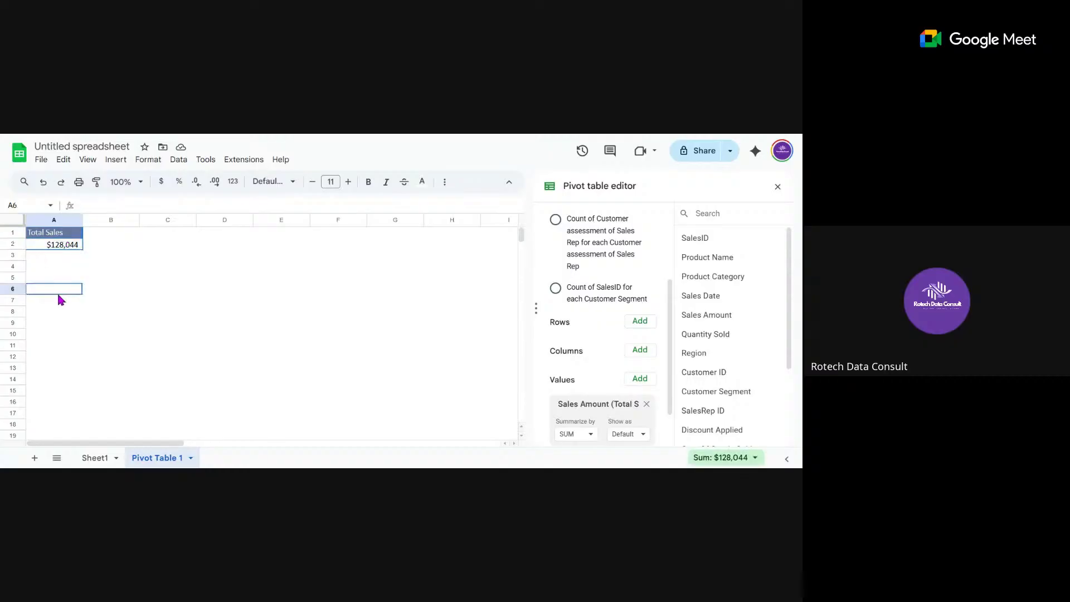
key(ctrl+v)
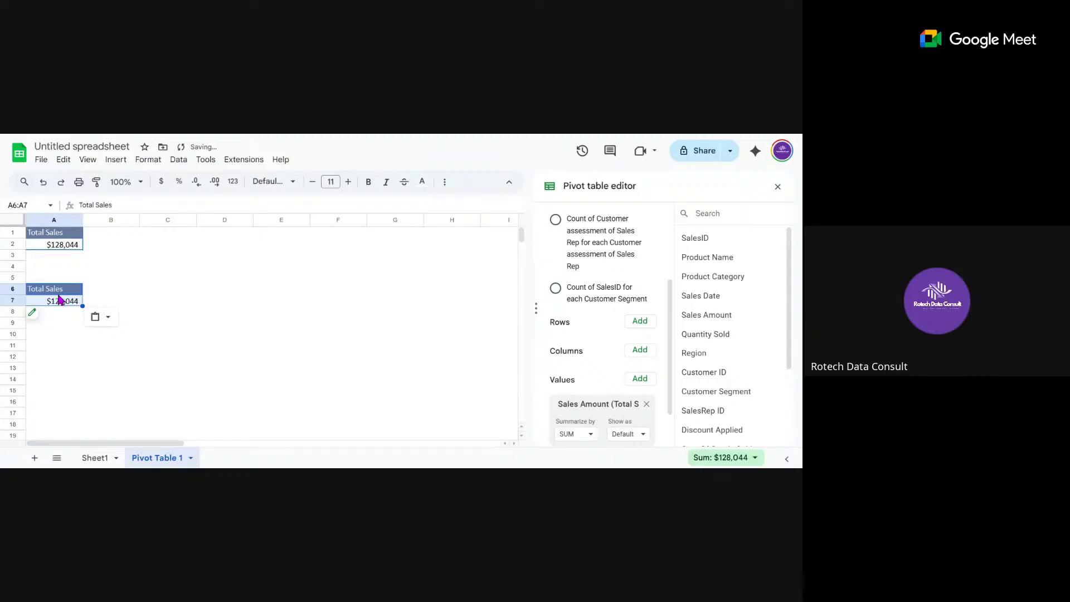
- Replace the Sales Amount value in the copied pivot table at A6 with Quantity Sold, summarized by SUM
mouse_move(38, 321)
scroll(671, 385, down, 1)
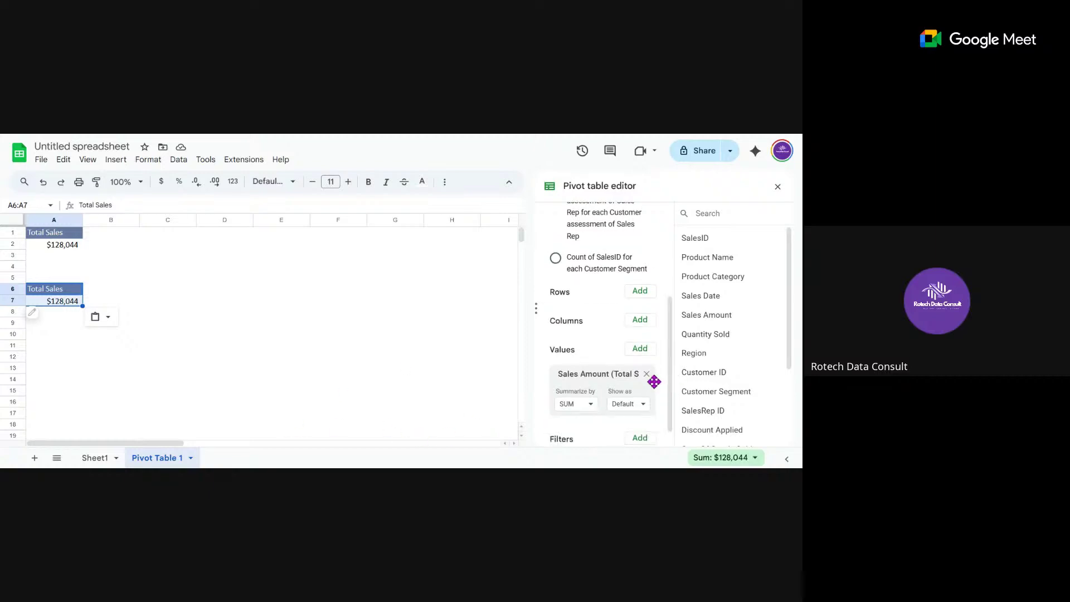
click(646, 374)
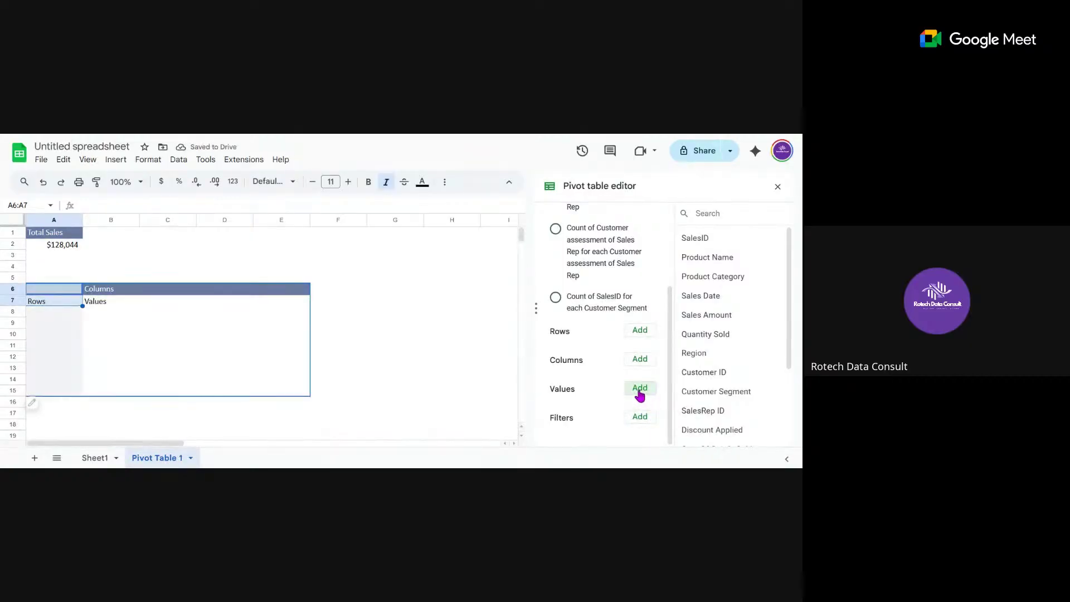
click(640, 388)
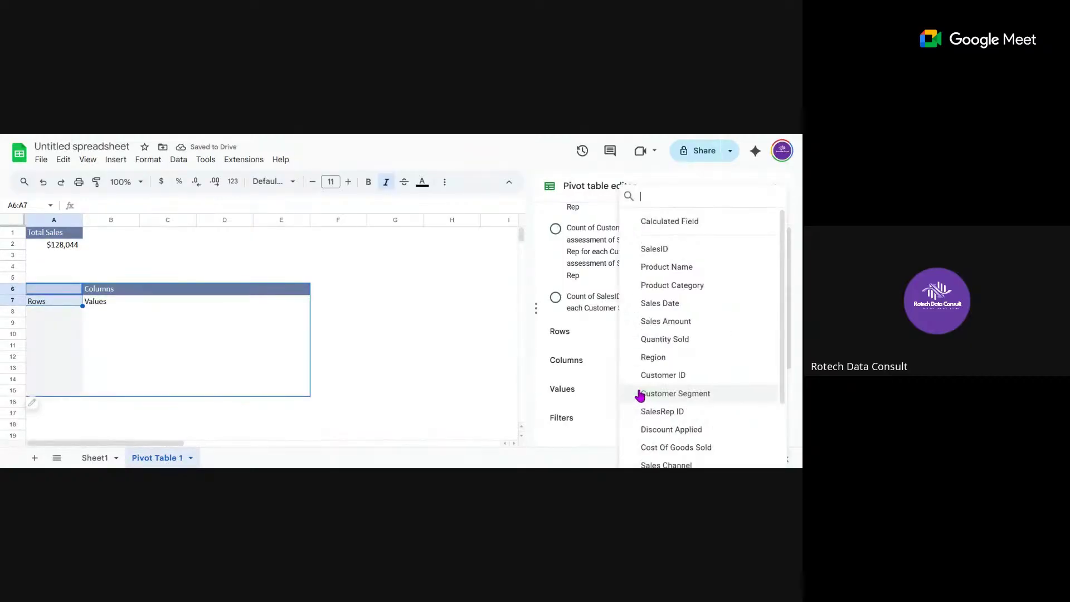
click(653, 339)
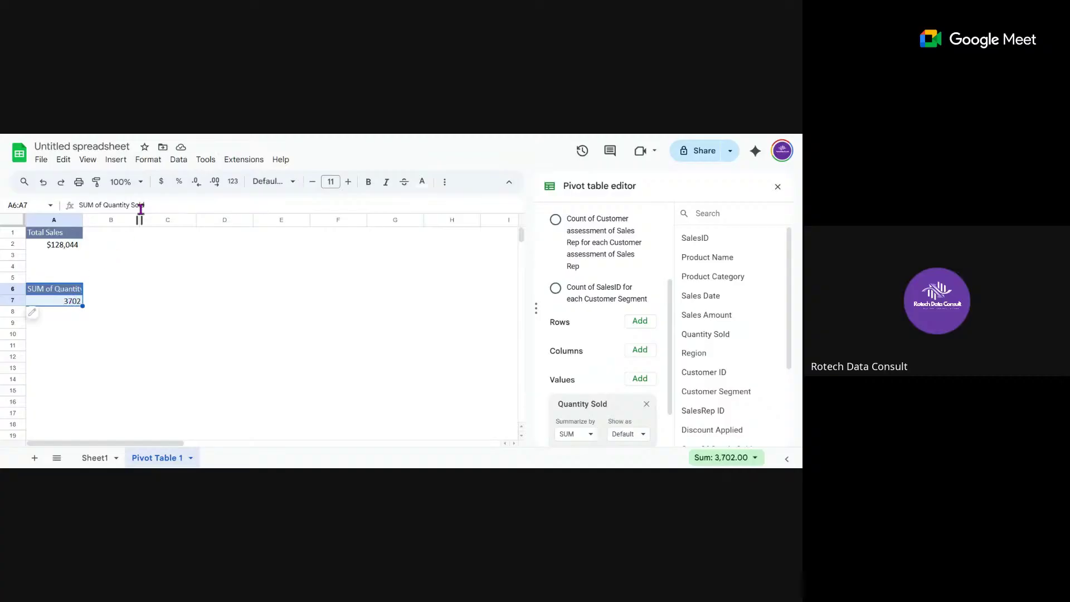
- Rename the Quantity Sold pivot table's heading in A6 to "Total Quantity Sold" and widen column A to fit it
click(105, 205)
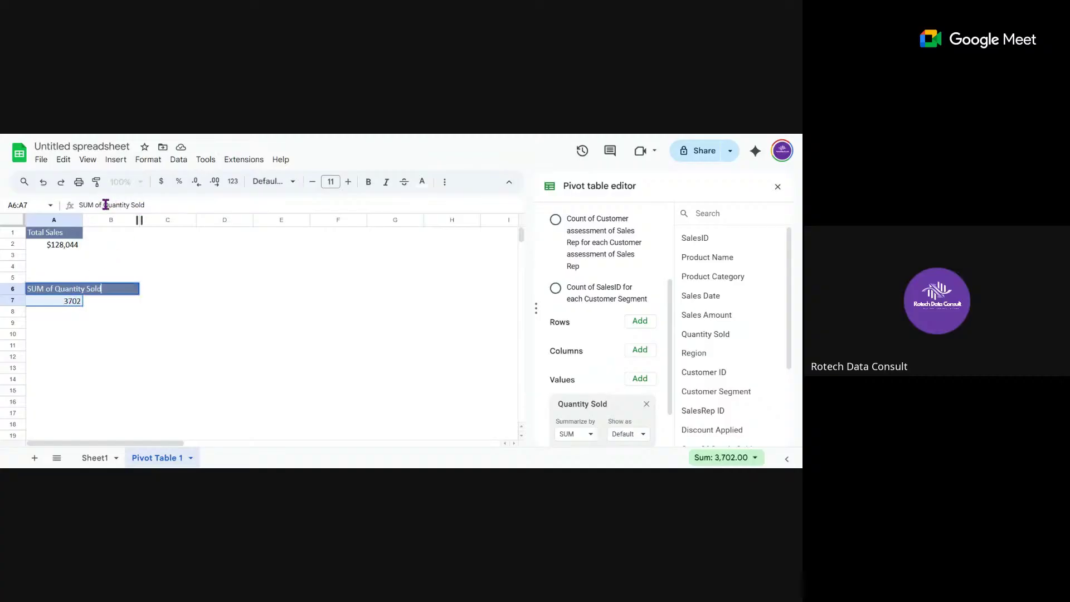
key(BackSpace)
key(BackSpace)
key(BackSpace)
key(BackSpace)
key(BackSpace)
key(BackSpace)
key(BackSpace)
key(BackSpace)
key(BackSpace)
key(BackSpace)
key(BackSpace)
key(BackSpace)
key(BackSpace)
key(BackSpace)
key(BackSpace)
key(BackSpace)
key(BackSpace)
key(BackSpace)
key(BackSpace)
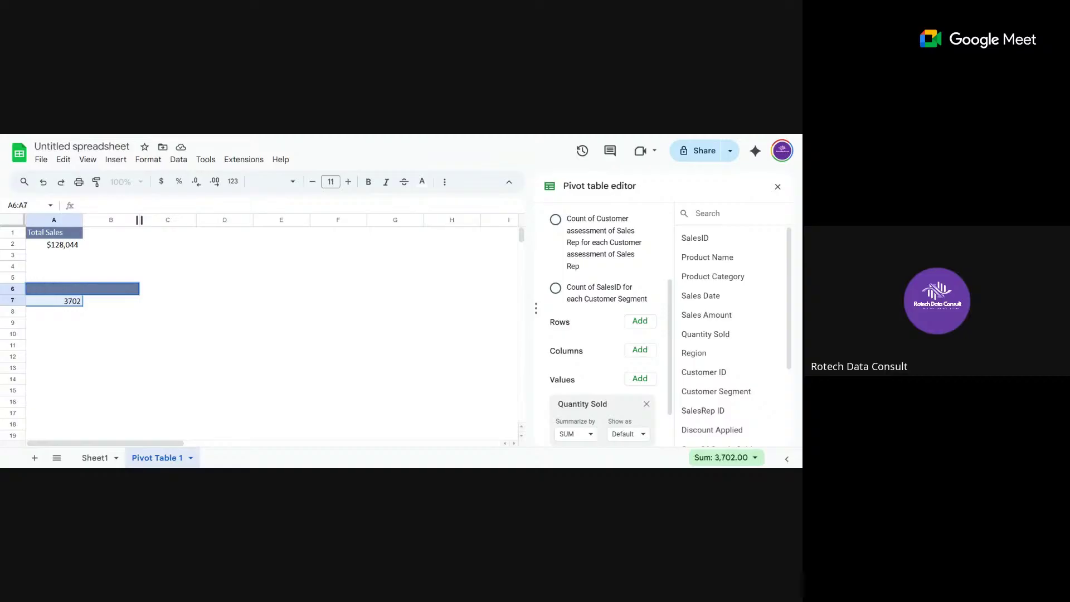
text(Total Quantity Sold)
key(Return)
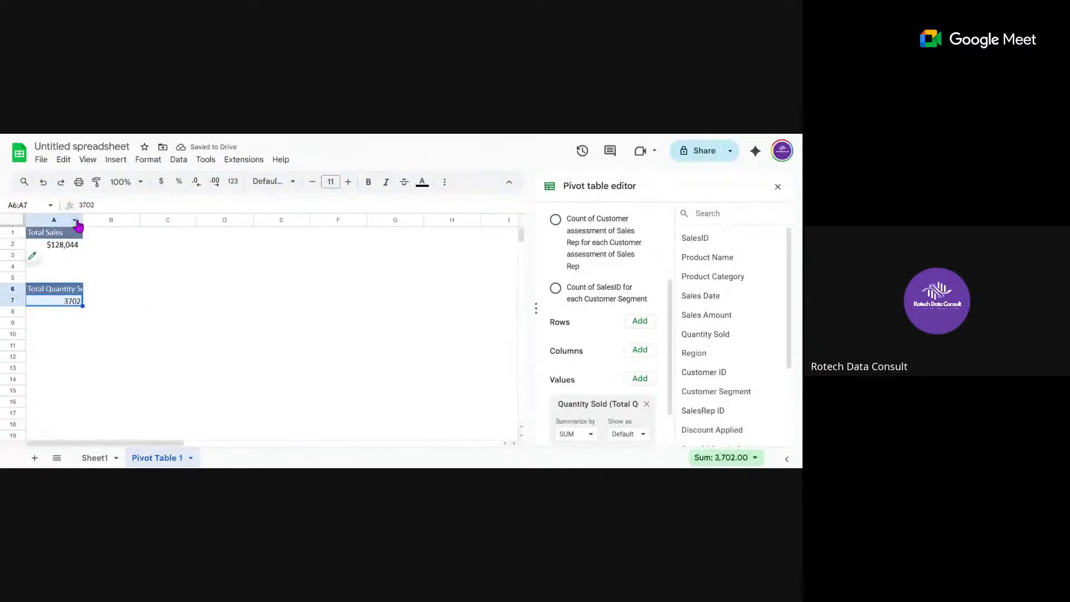
drag(82, 219, 106, 219)
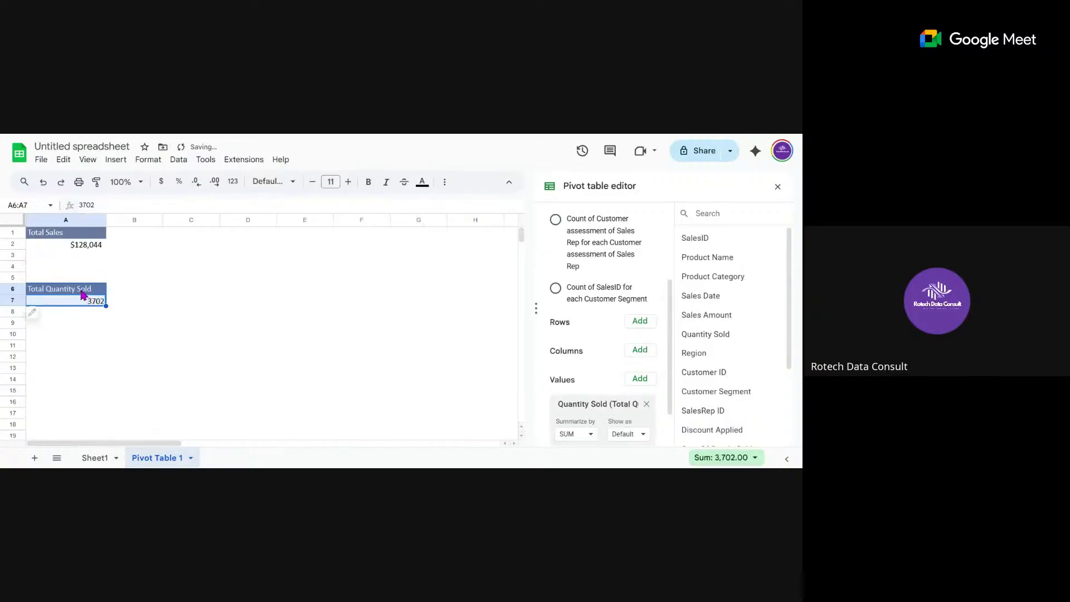
click(82, 294)
key(Down)
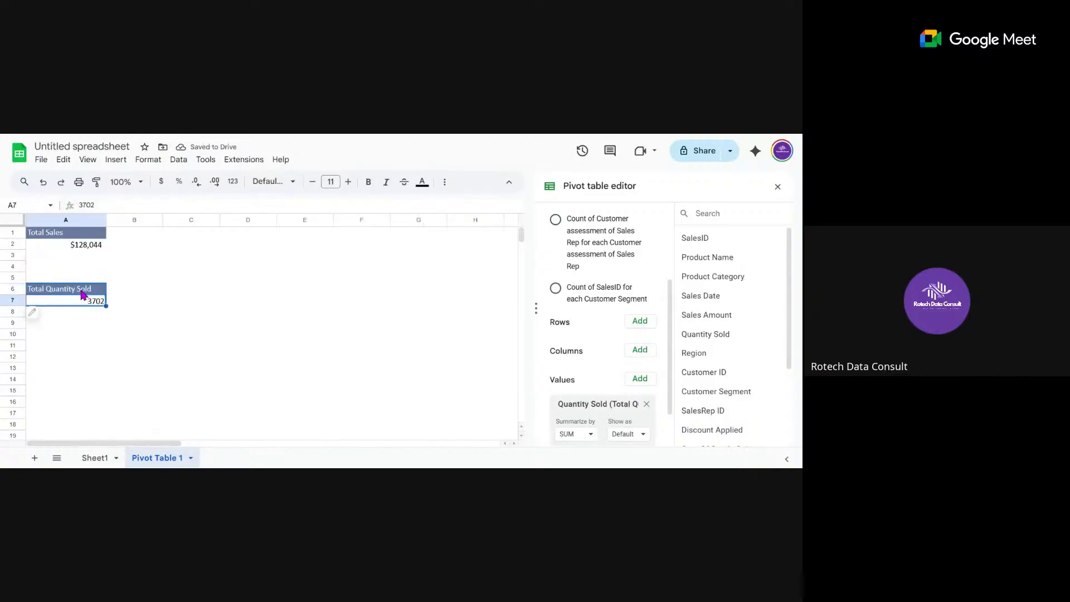
click(126, 233)
text(3702)
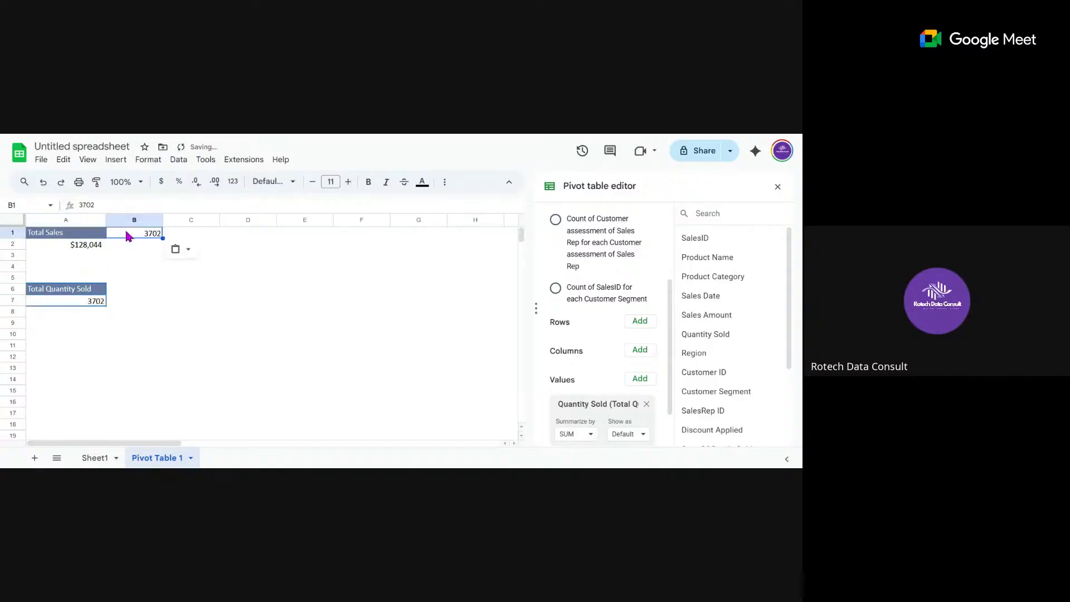
key(ctrl+z)
- Move the Total Quantity Sold pivot table from A6:A7 to cell B1, beside Total Sales
click(78, 291)
key(shift+Down)
key(ctrl+c)
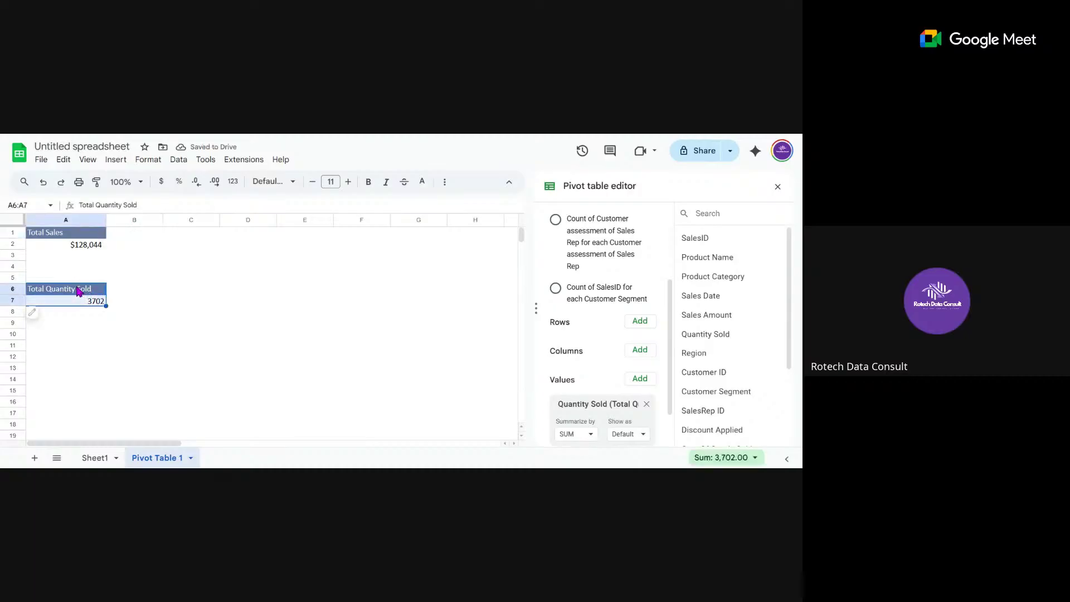
click(119, 235)
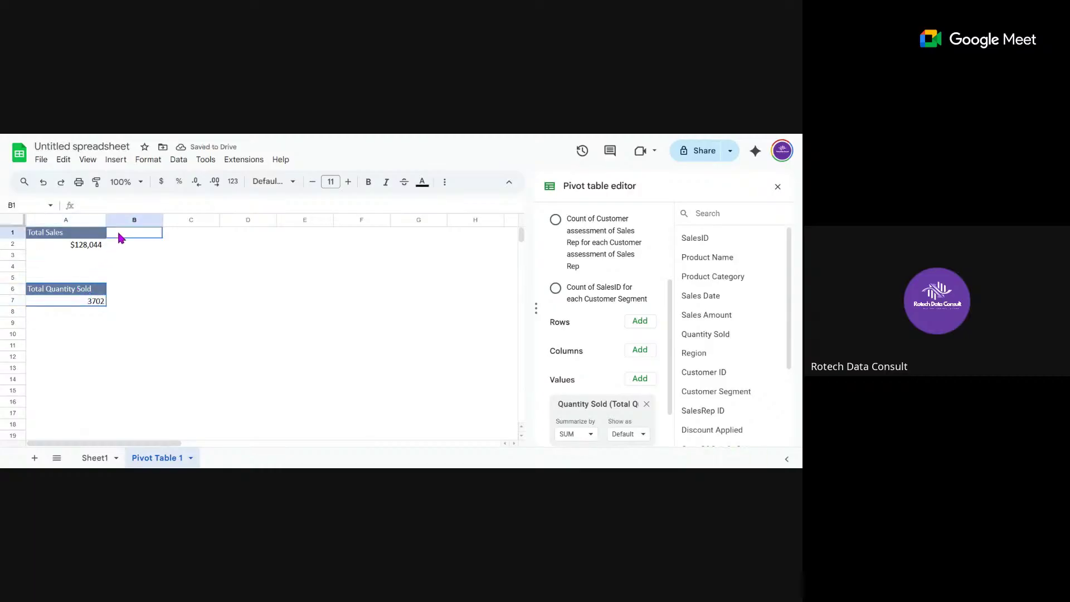
key(ctrl+v)
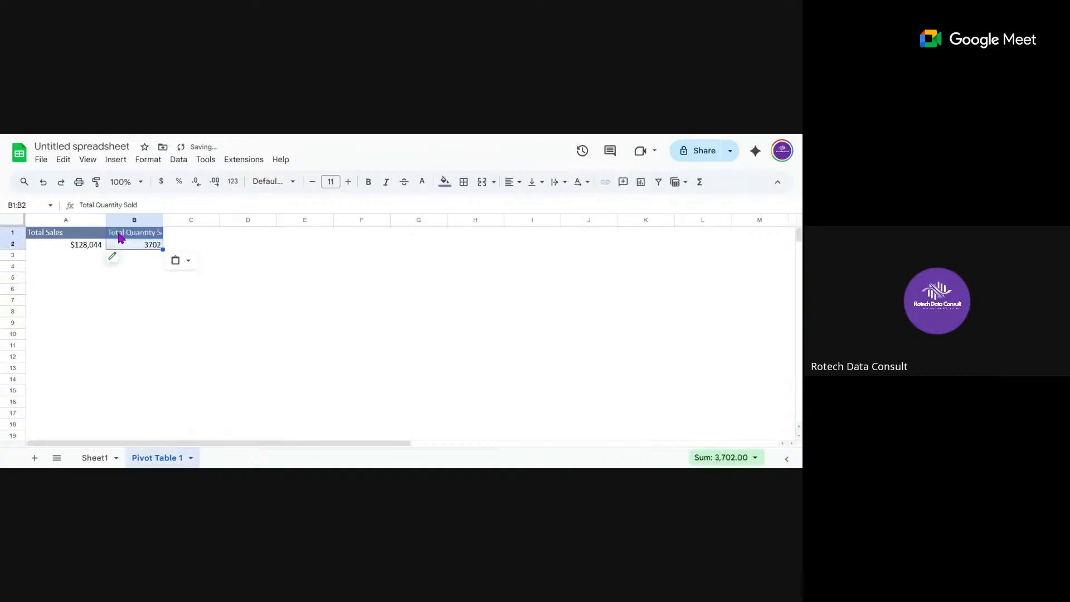
- Place a copy of the Total Sales pivot table in A1:A2 at cell A5
click(67, 237)
key(shift+Down)
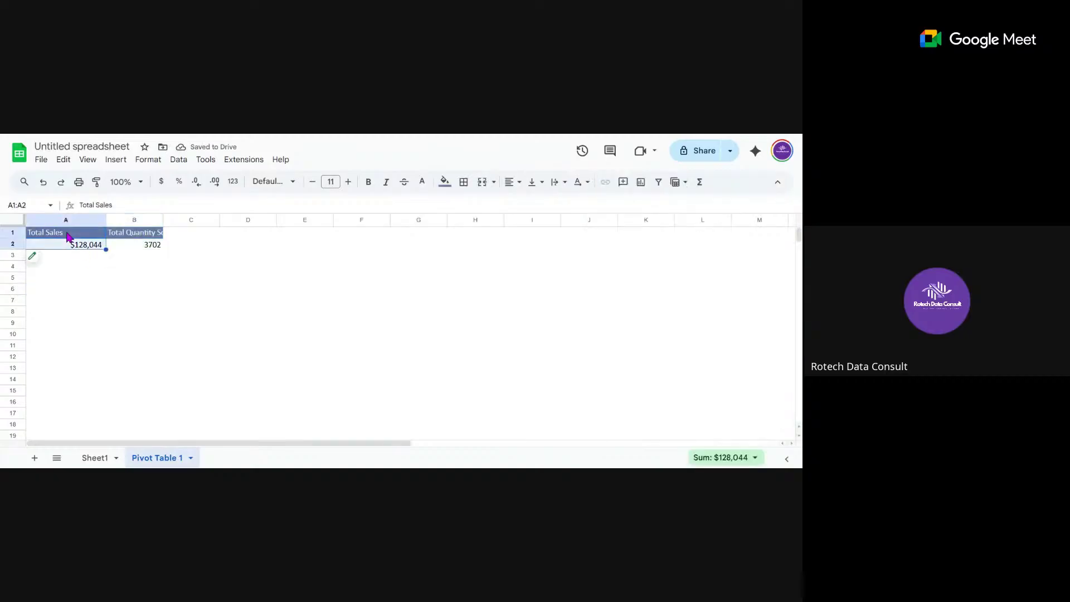
key(ctrl+x)
click(47, 281)
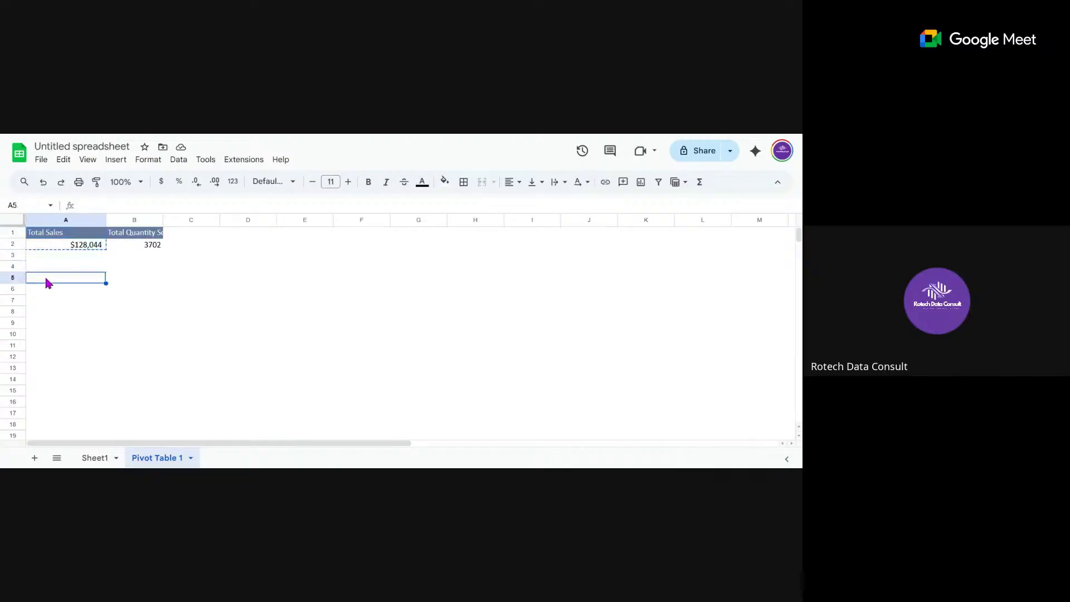
key(ctrl+v)
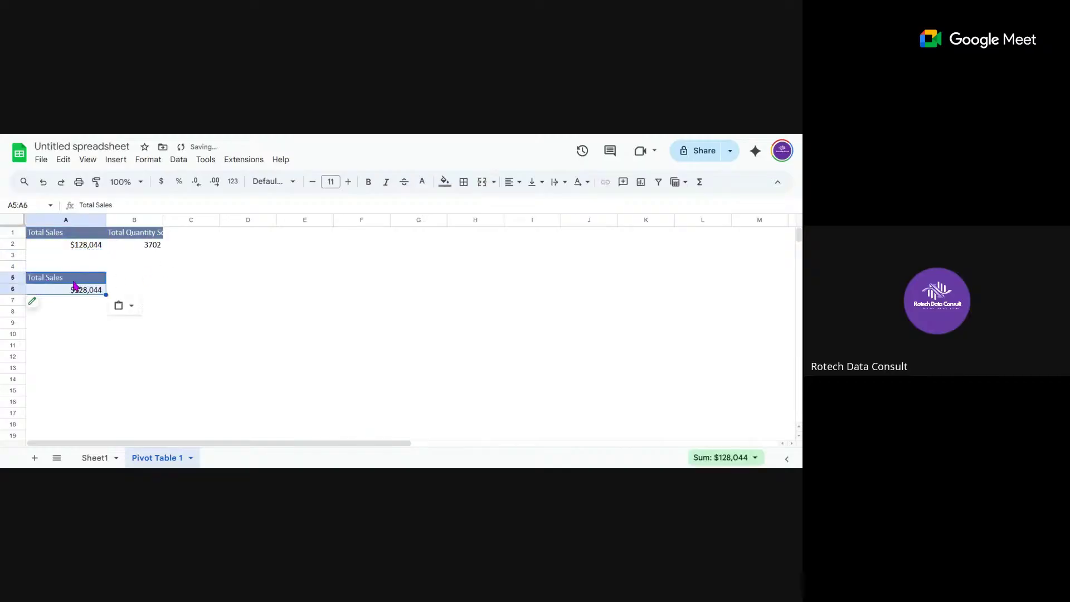
- Add Region as the row field of the Total Sales pivot table at A5
click(33, 306)
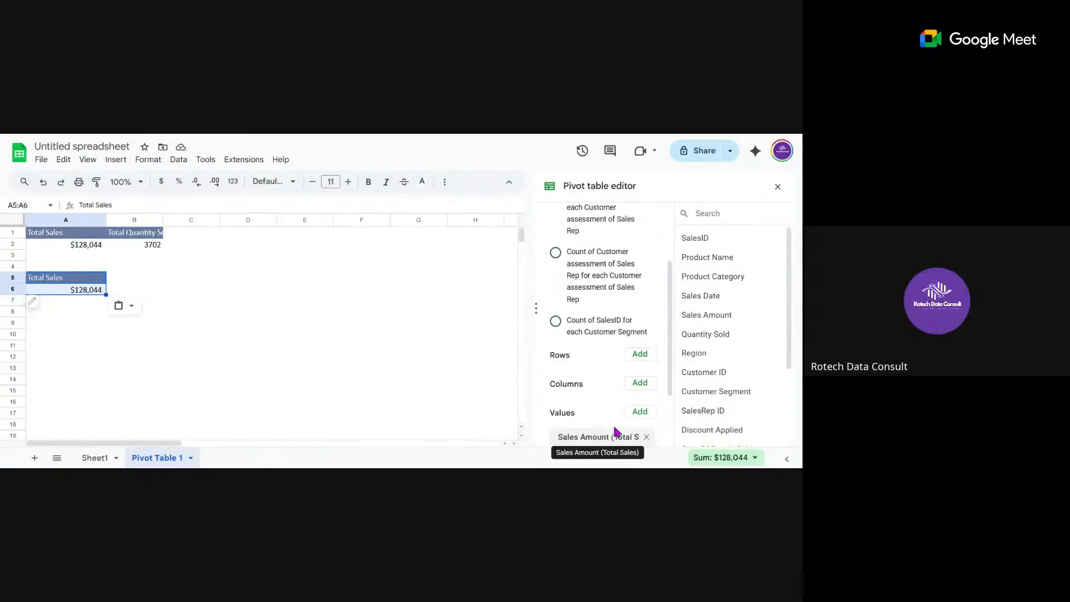
click(635, 354)
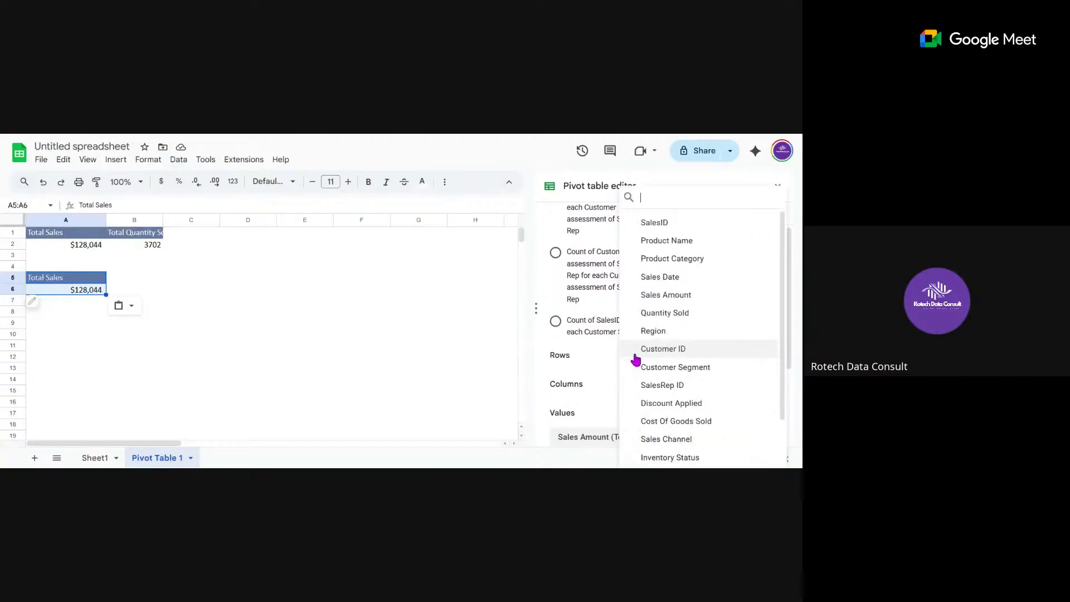
click(653, 333)
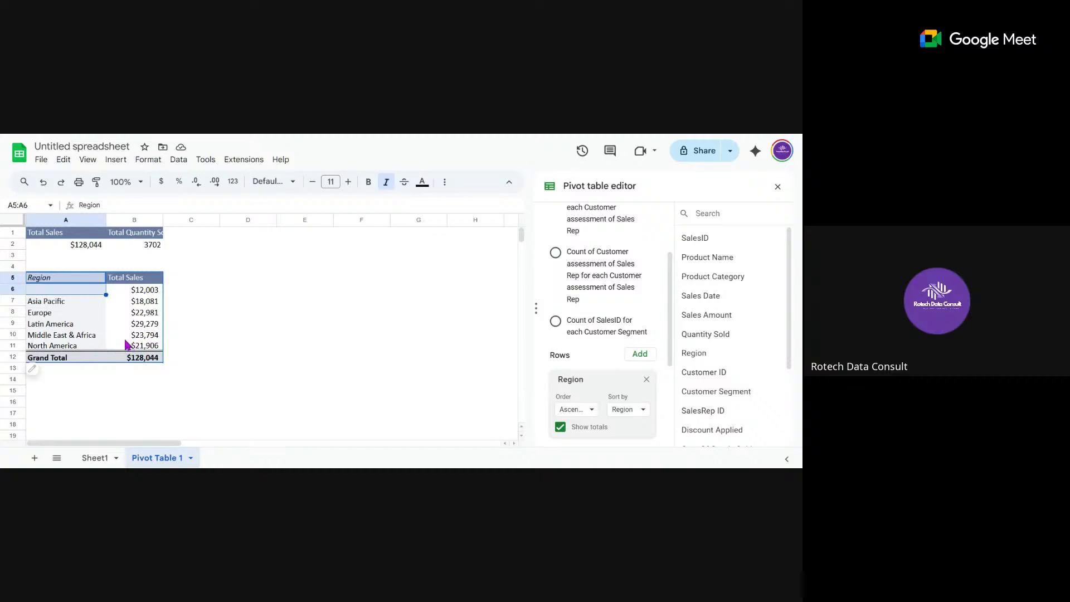
- Copy the Region sales pivot table in A5:B12 and paste it at cell A15
click(50, 280)
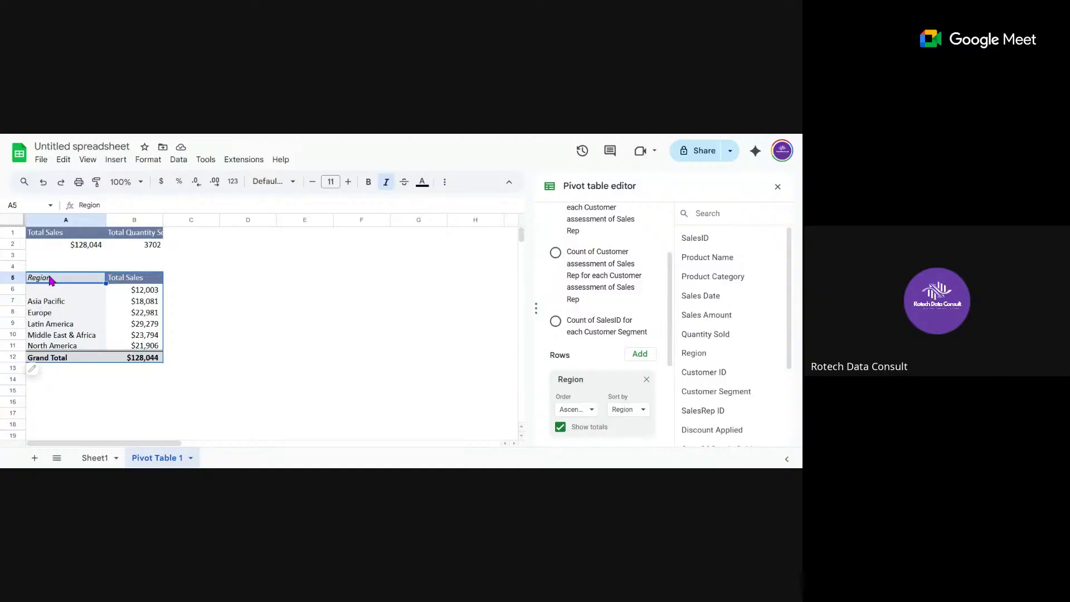
key(shift+Right)
key(shift+Down)
key(shift+Down)
key(shift+Down)
key(shift+Down)
key(shift+Down)
key(shift+Down)
key(shift+Down)
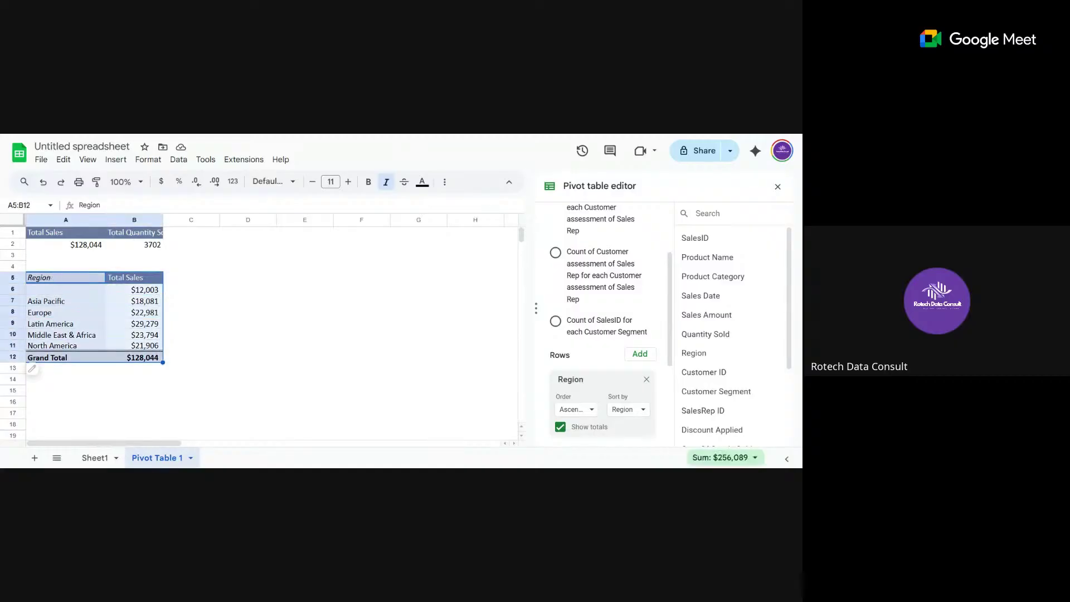
key(ctrl+c)
click(37, 391)
key(ctrl+v)
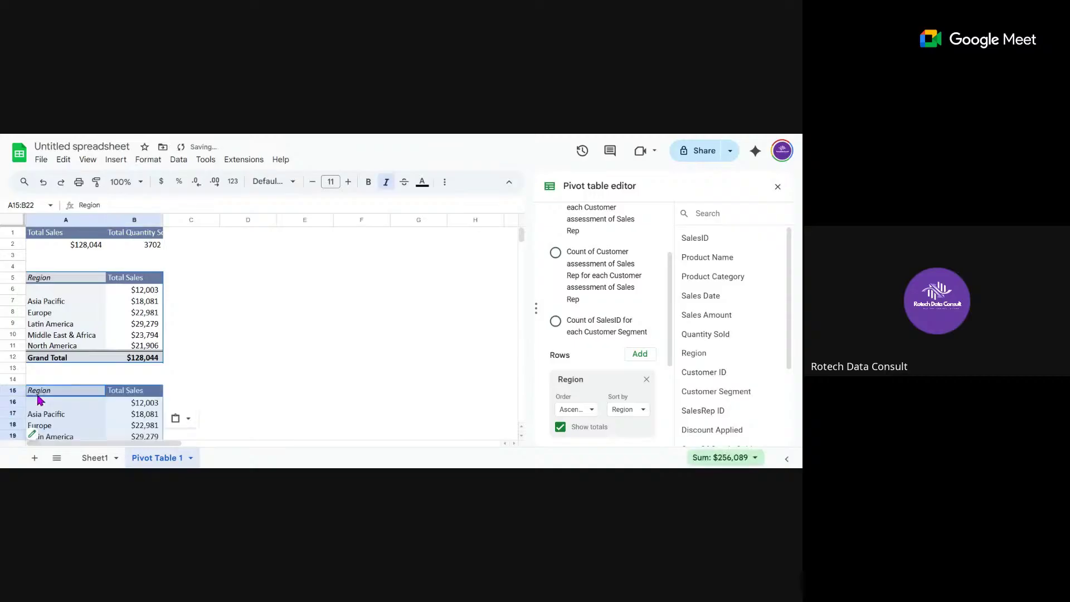
- Replace the Region row field with Product Category in the pivot table at A15
scroll(39, 399, down, 3)
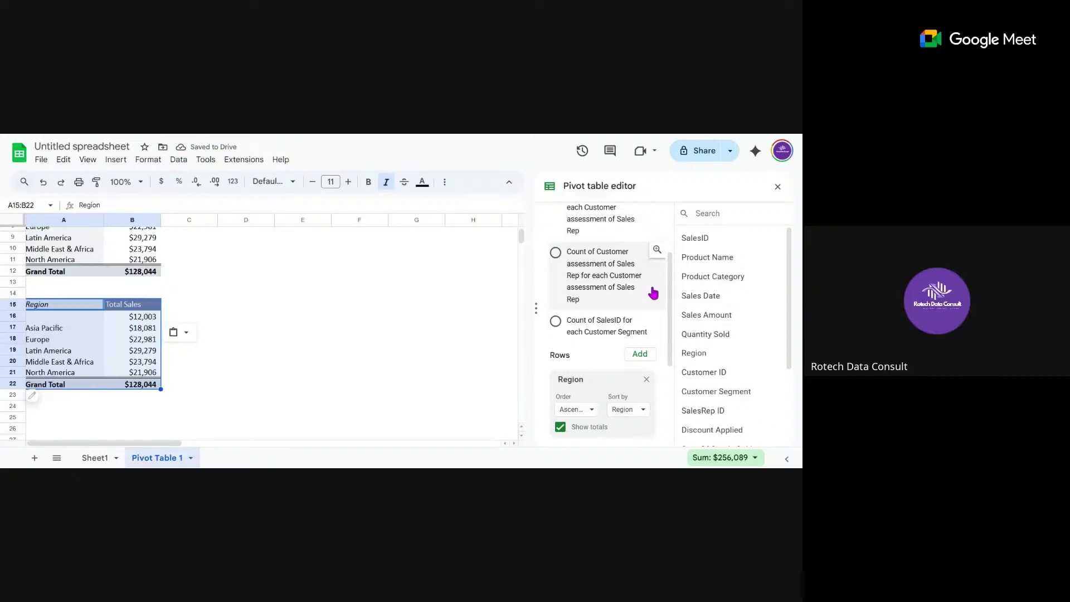
click(646, 381)
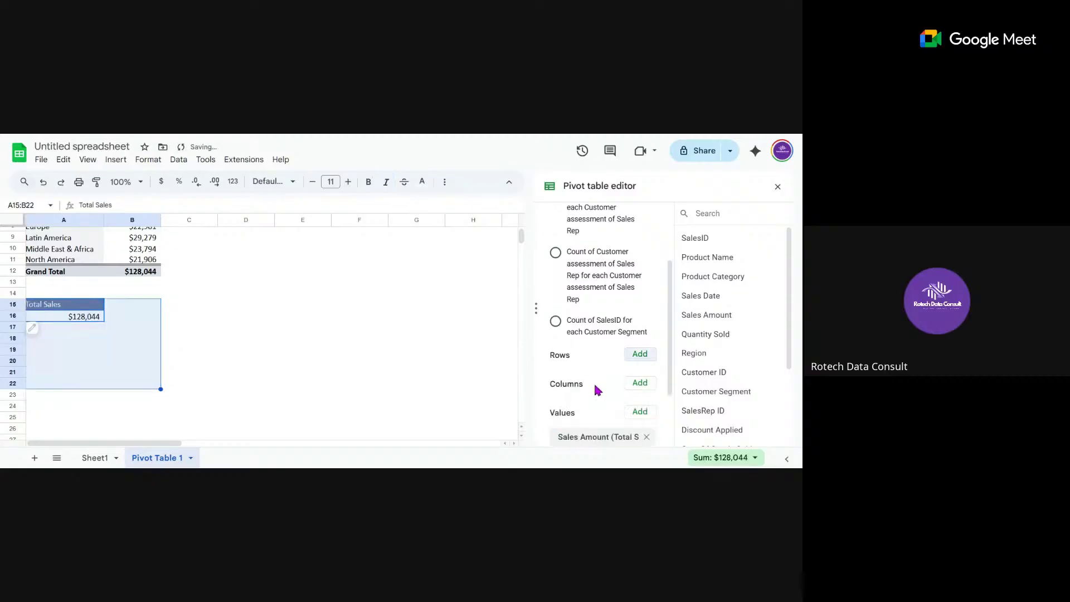
click(641, 354)
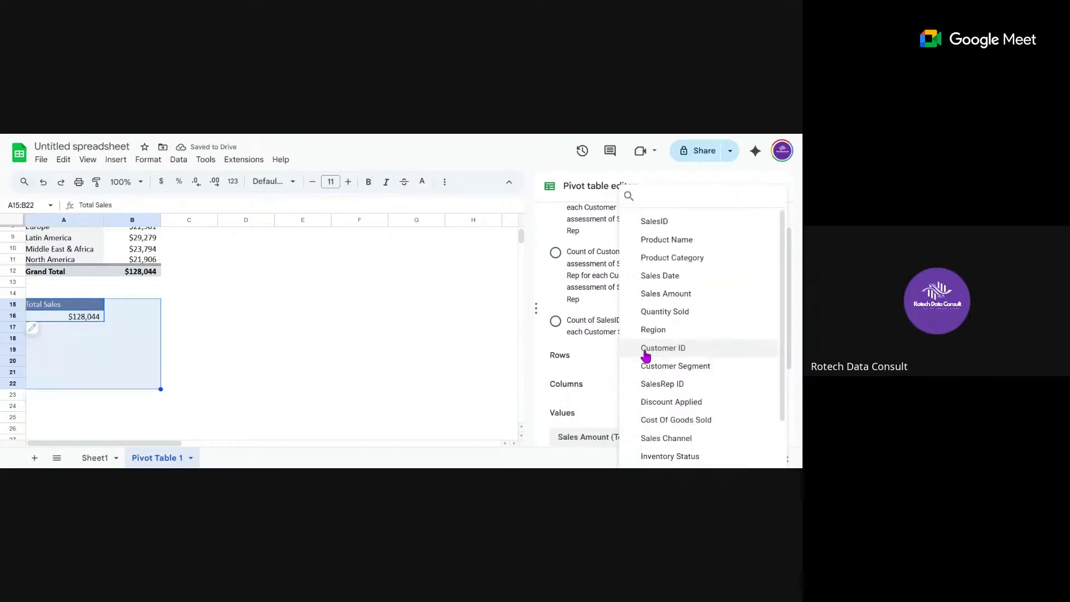
click(679, 260)
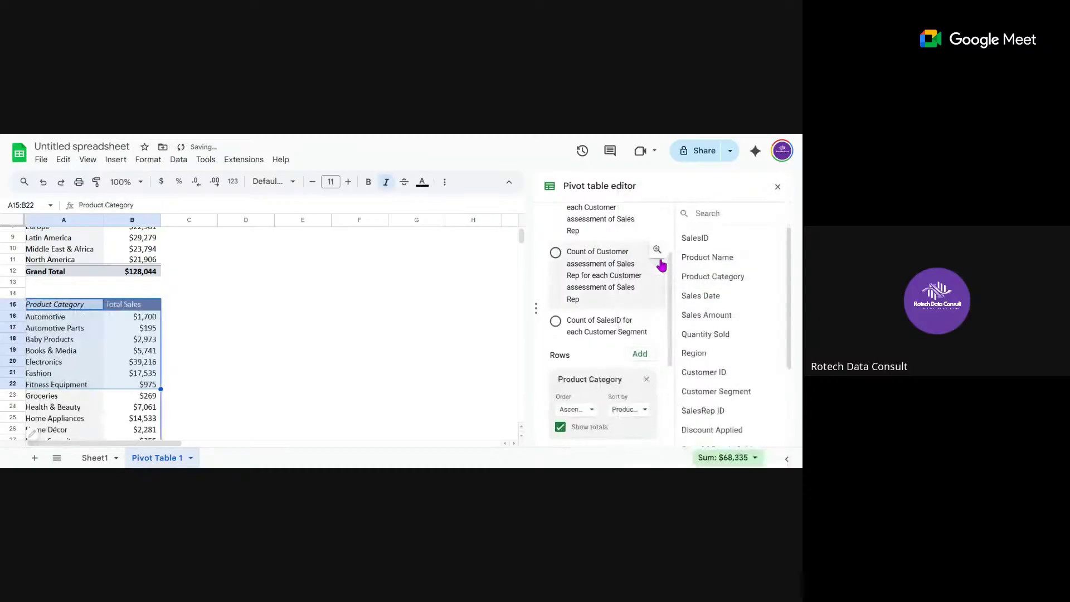
- Sort the Product Category rows of the pivot table at A15 in descending order by Total Sales
scroll(273, 333, down, 2)
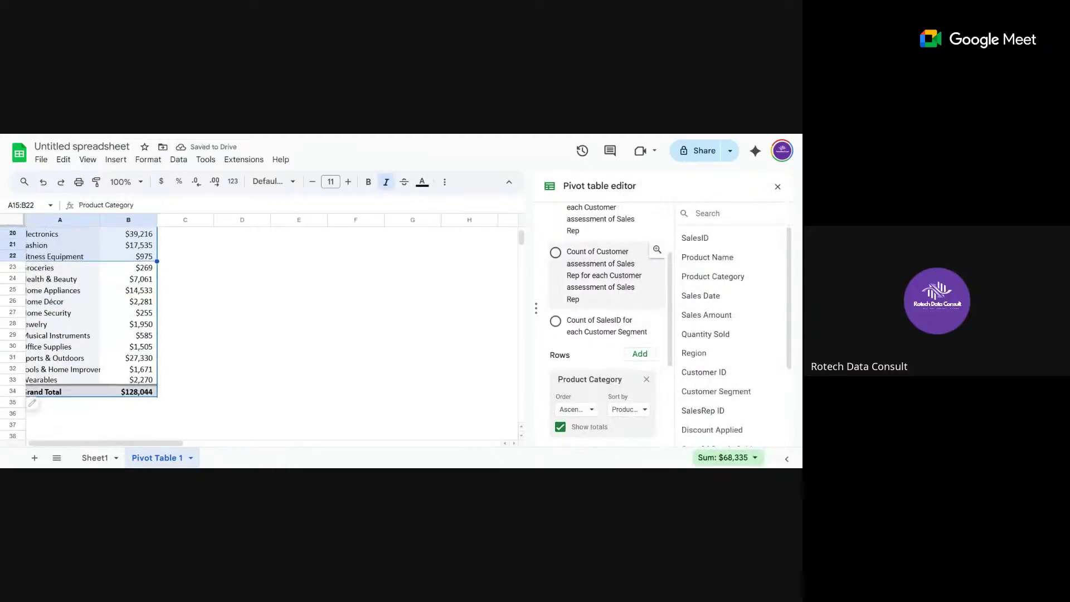
scroll(273, 333, up, 2)
scroll(273, 333, down, 1)
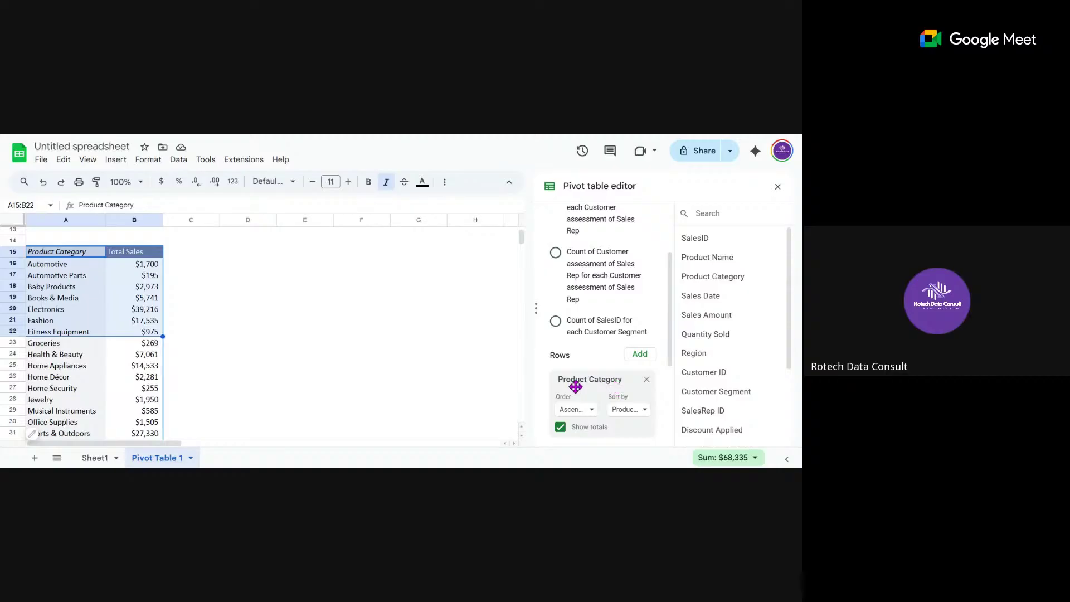
scroll(575, 386, down, 1)
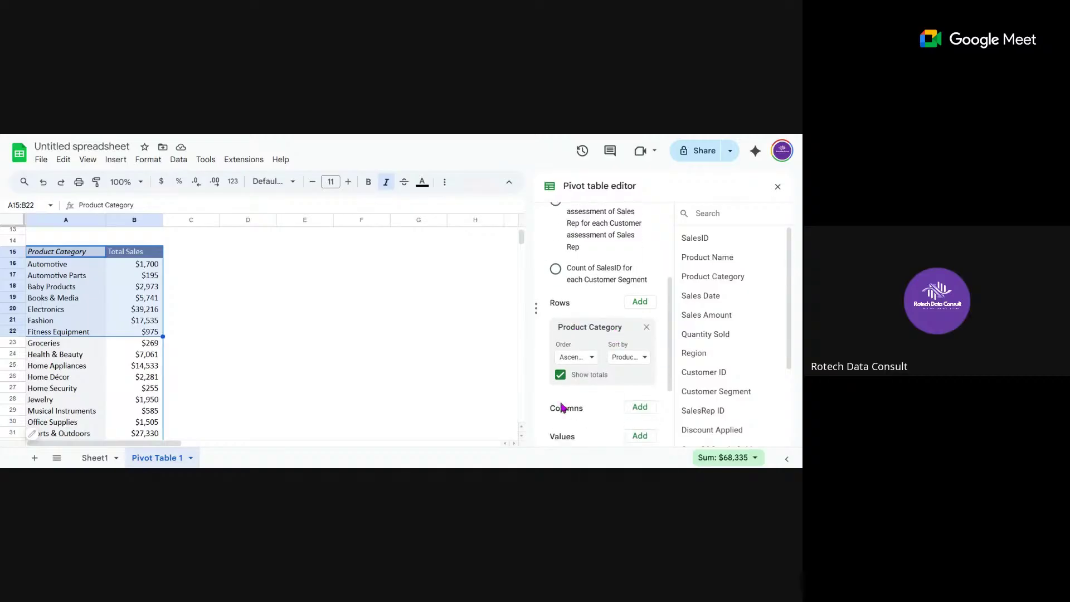
click(583, 361)
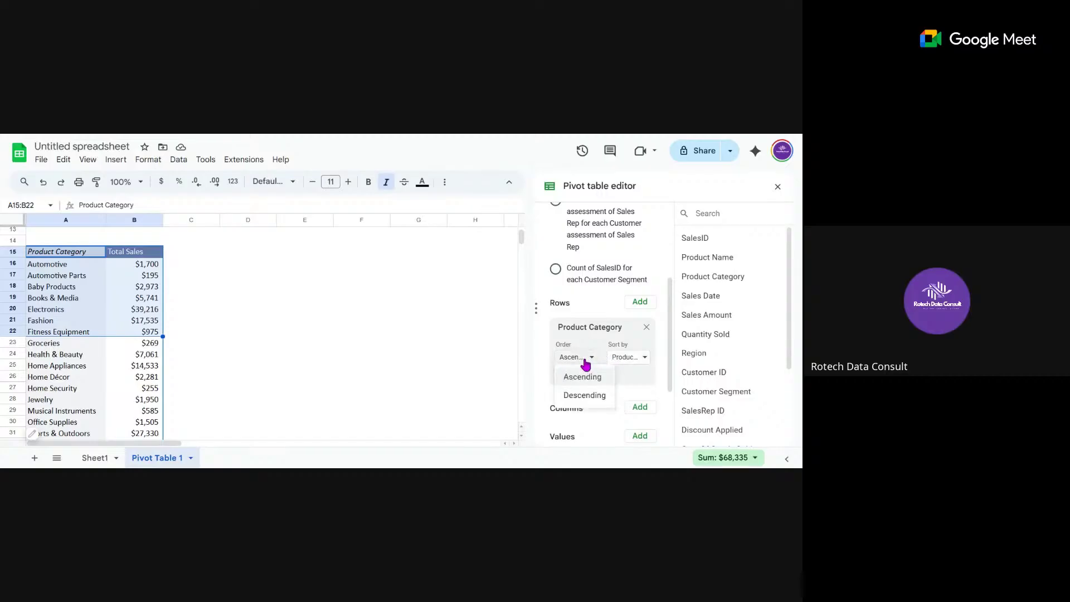
click(574, 394)
click(639, 358)
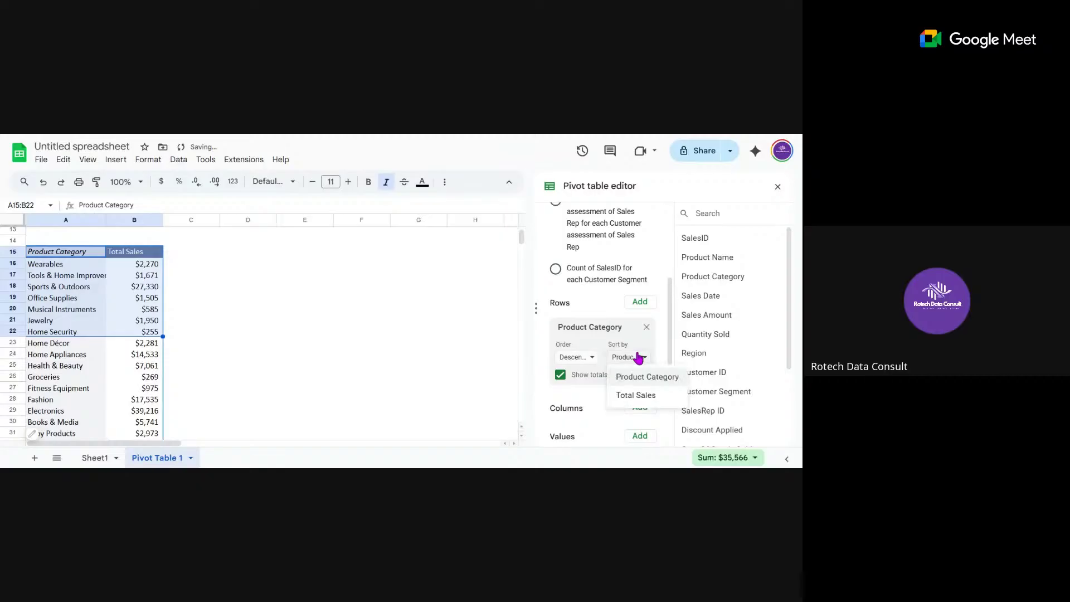
click(626, 395)
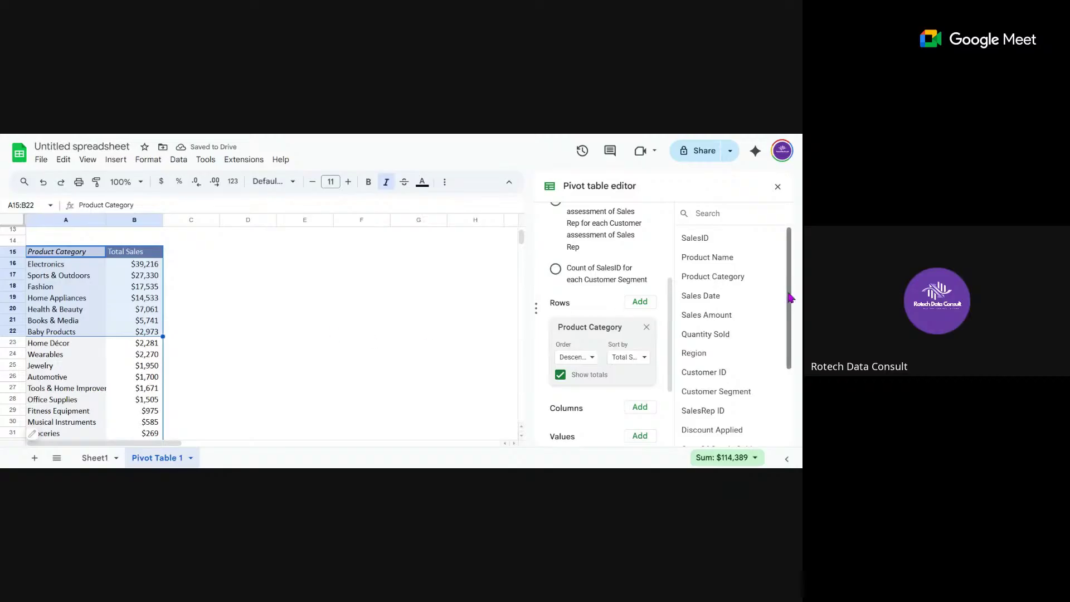
- Paste the copied Region sales pivot table again at cell D15, beside the Product Category table
drag(790, 298, 794, 354)
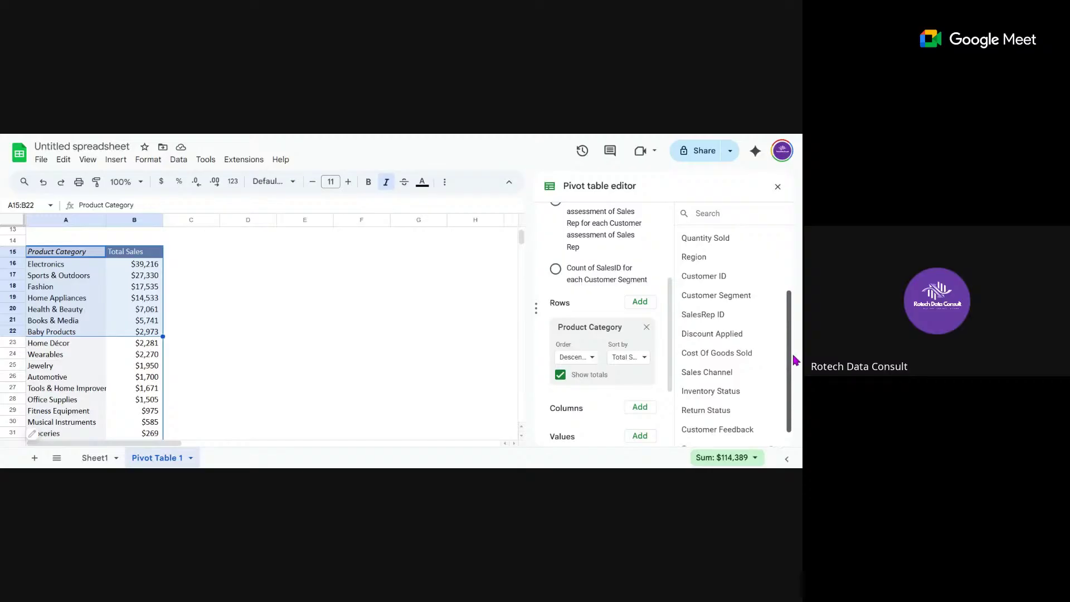
scroll(794, 357, down, 2)
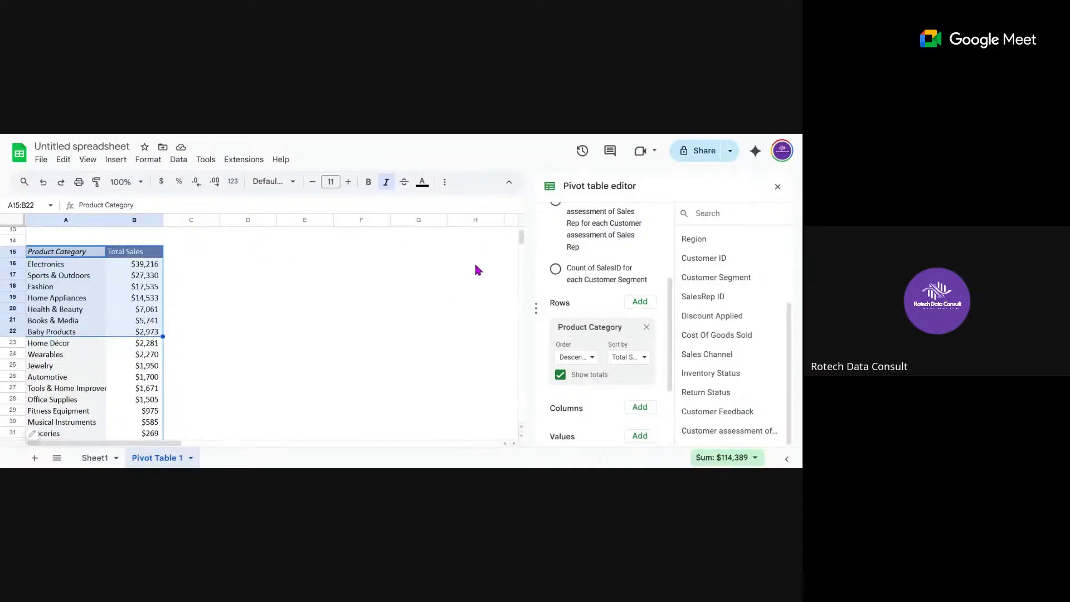
click(236, 256)
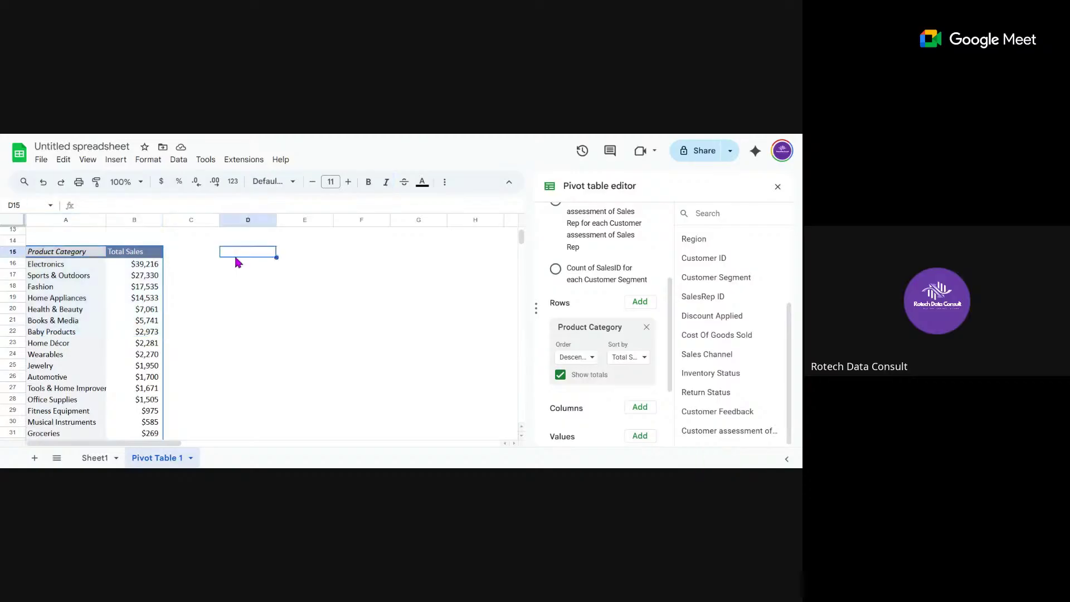
key(ctrl+v)
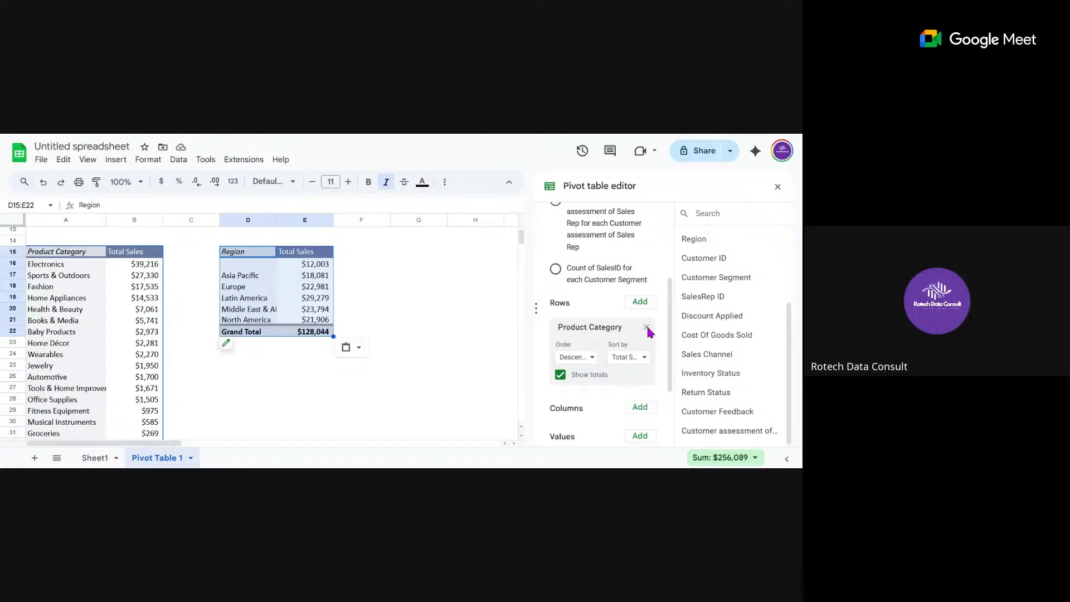
- Replace the Region row field with Sales Channel in the pivot table at D15
click(227, 348)
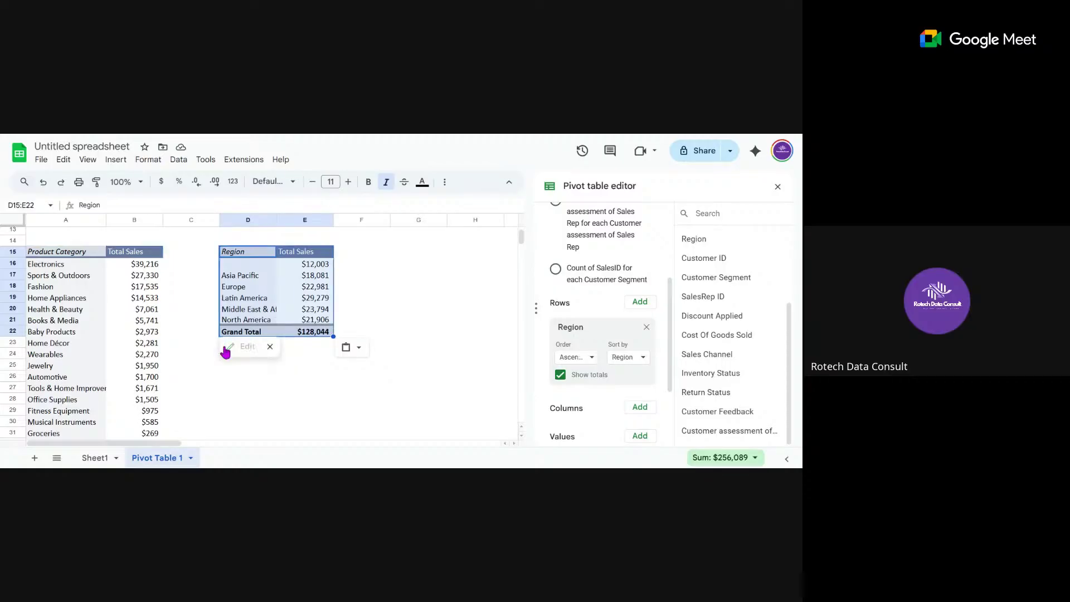
click(646, 329)
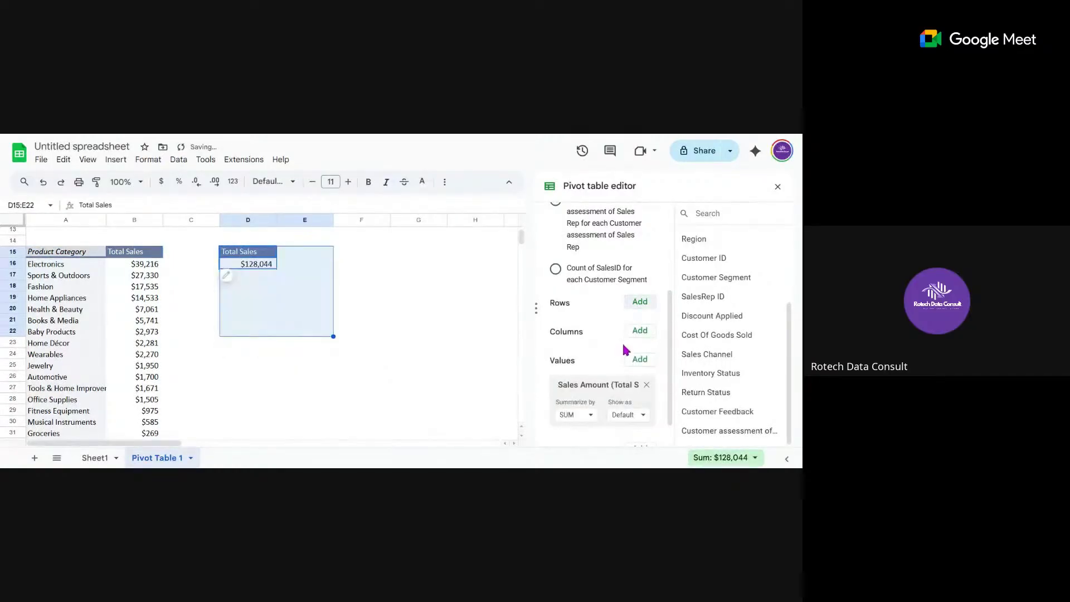
click(641, 305)
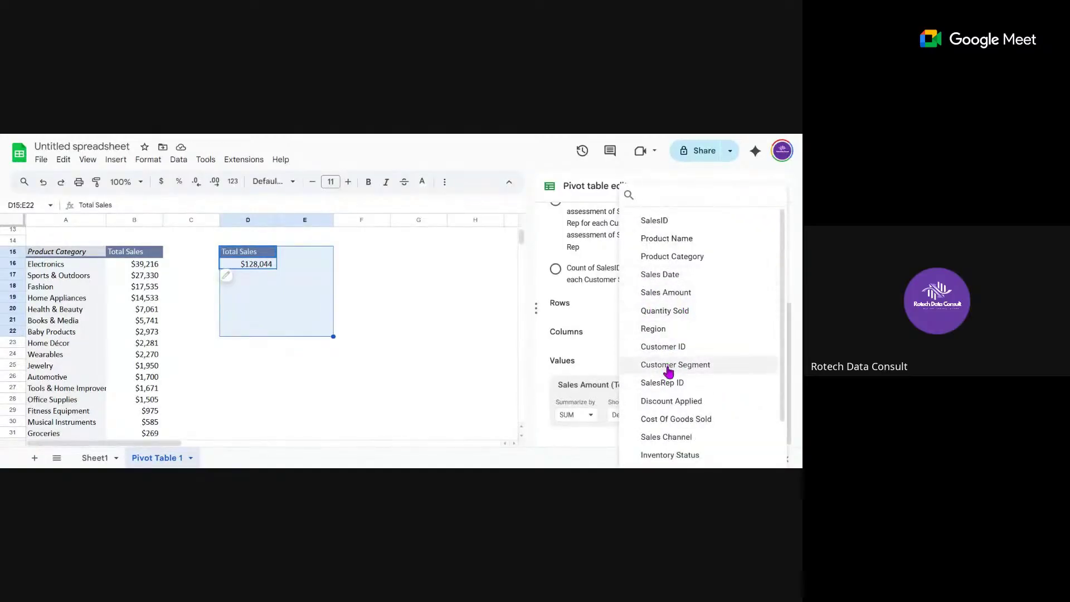
click(663, 437)
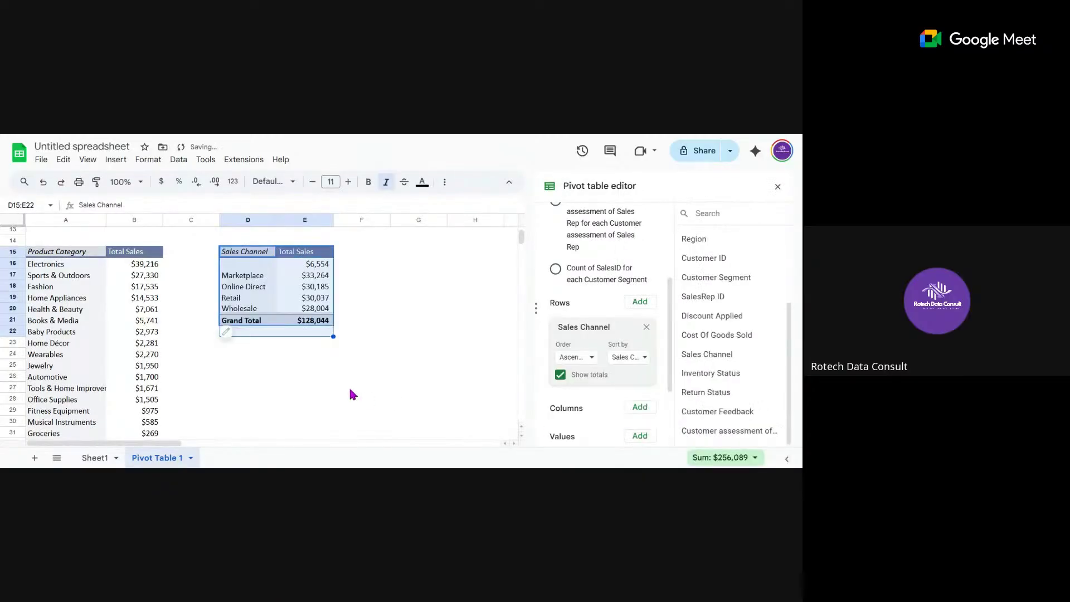
- Sort the Sales Channel rows of the pivot table at D15 in descending order by Total Sales
click(583, 359)
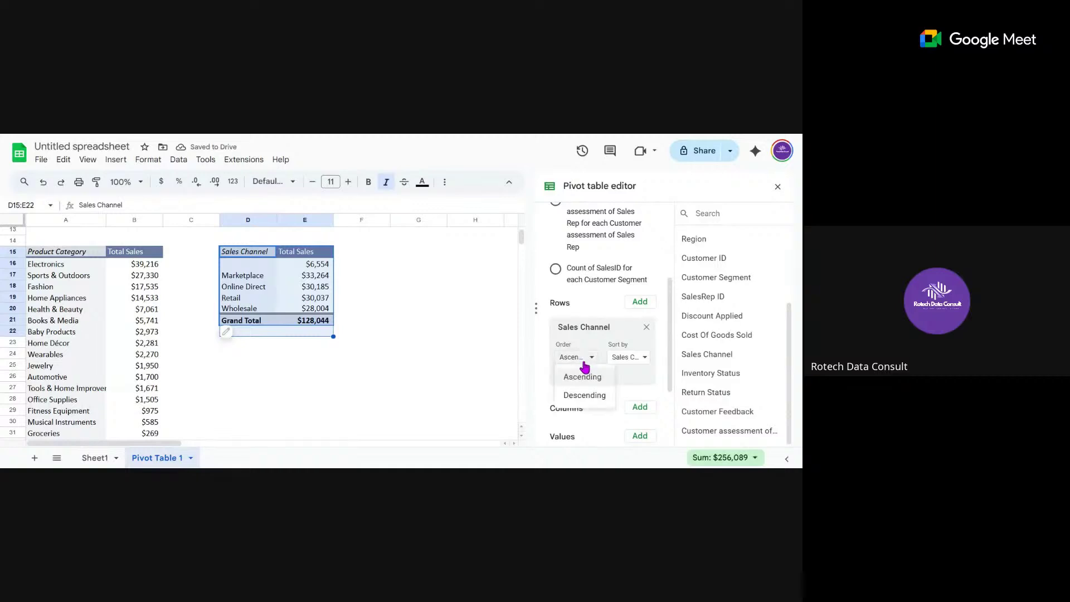
click(583, 394)
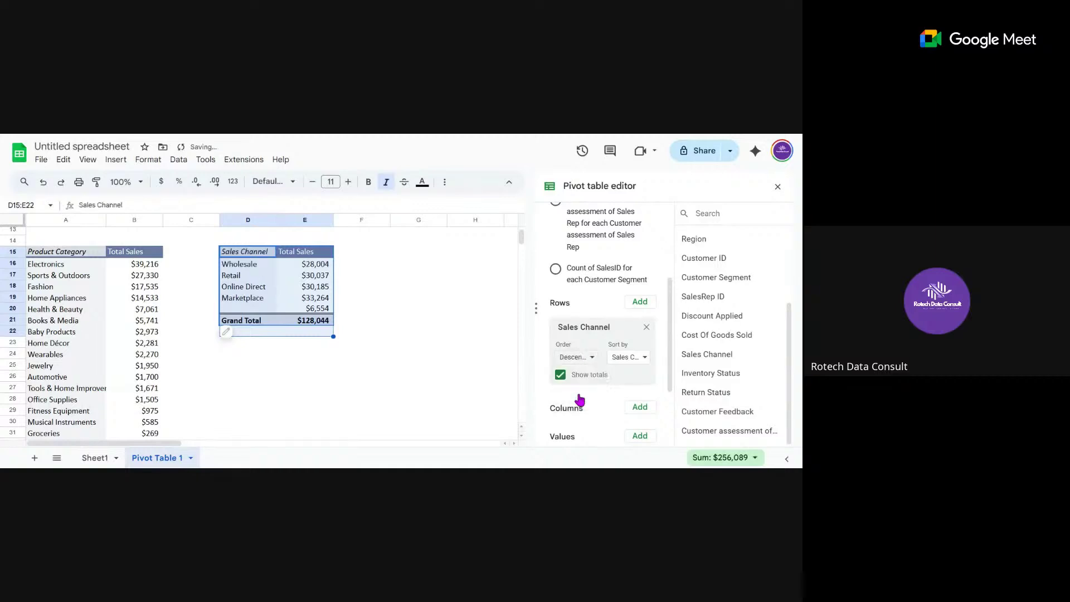
click(634, 359)
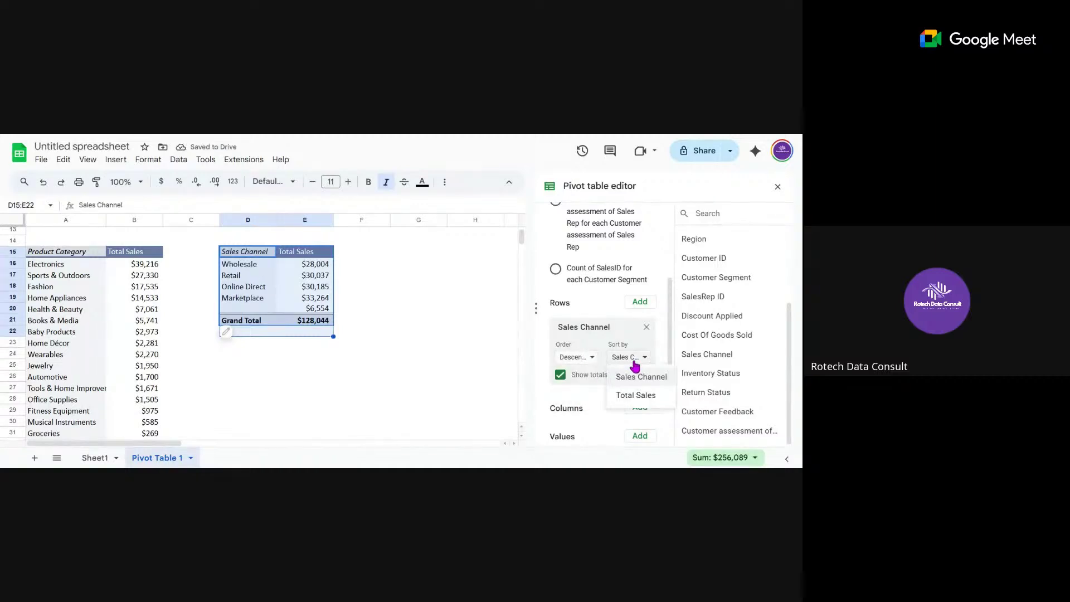
click(628, 397)
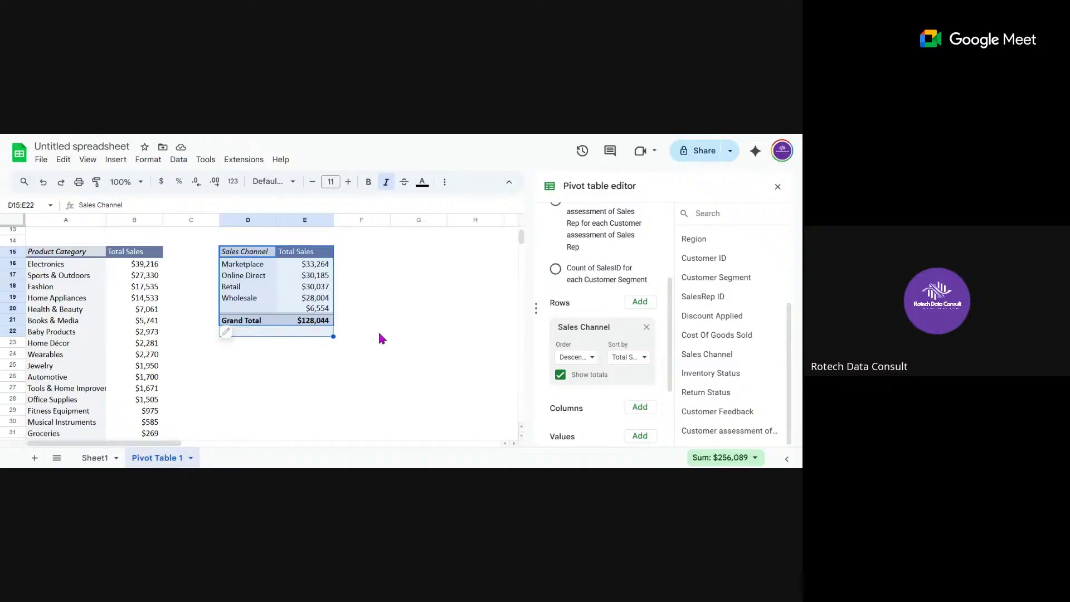
- Paste the copied Region sales pivot table at cell D25, below the Sales Channel table
click(201, 366)
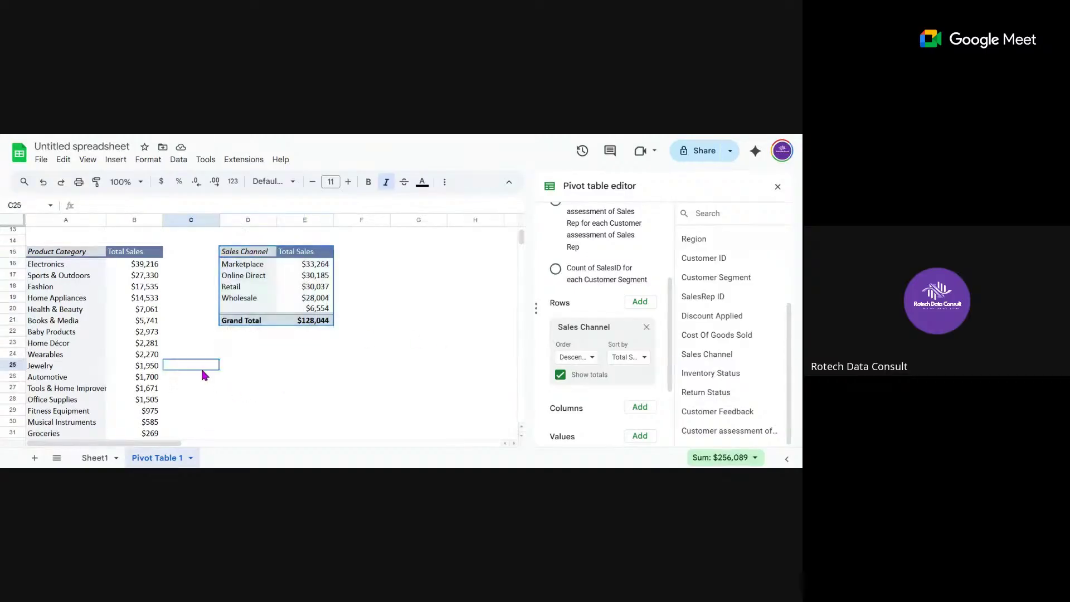
click(234, 366)
text(Region	Total Sales 	$12,003 Asia Pacific	$18,081 Europe	$22,981 Latin America	$29,279 Middle East & Af	$23,794 North America	$21,906 Grand Total	$128,044)
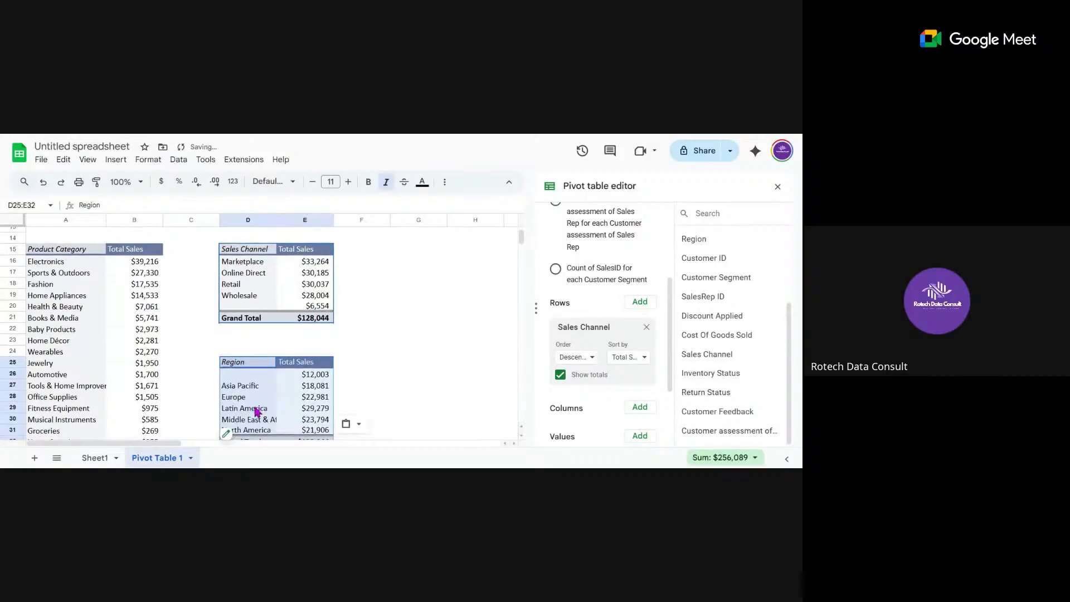
scroll(256, 411, down, 1)
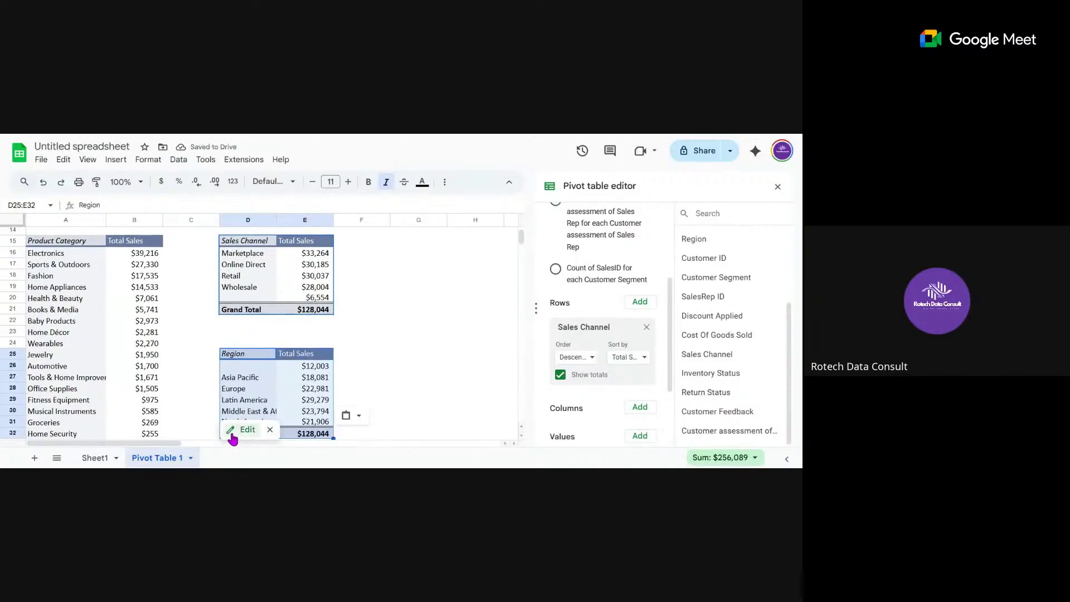
- Replace the Region row field with Customer Feedback in the pivot table at D25
click(232, 435)
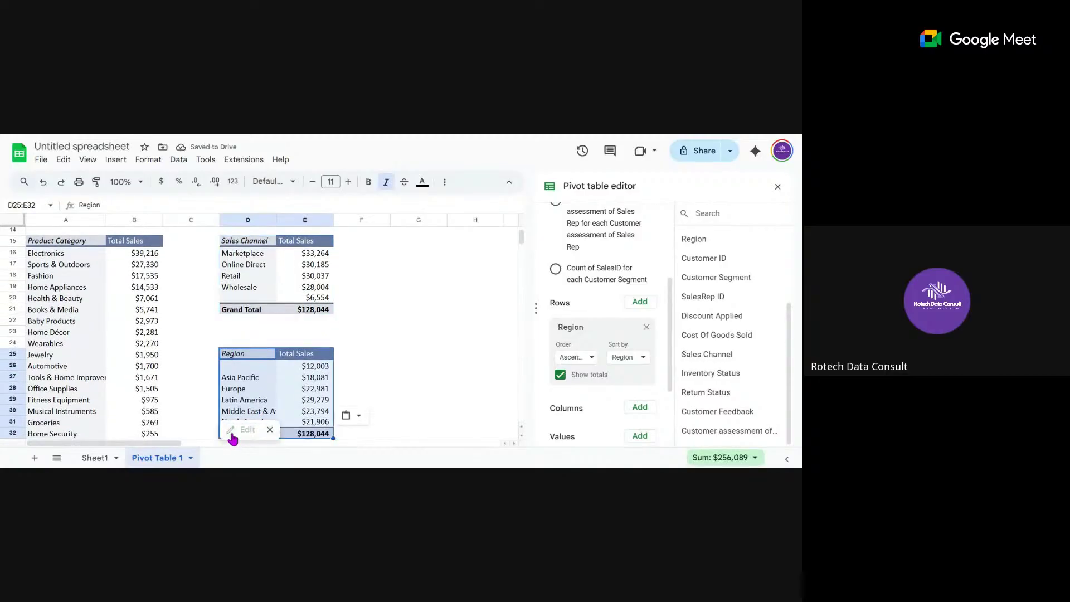
click(646, 327)
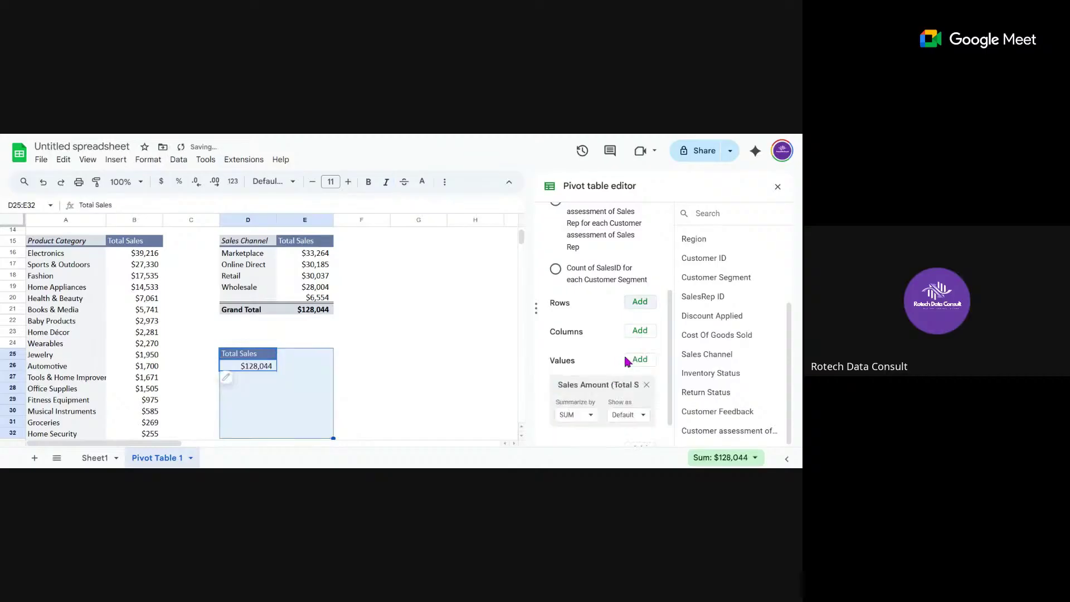
click(640, 303)
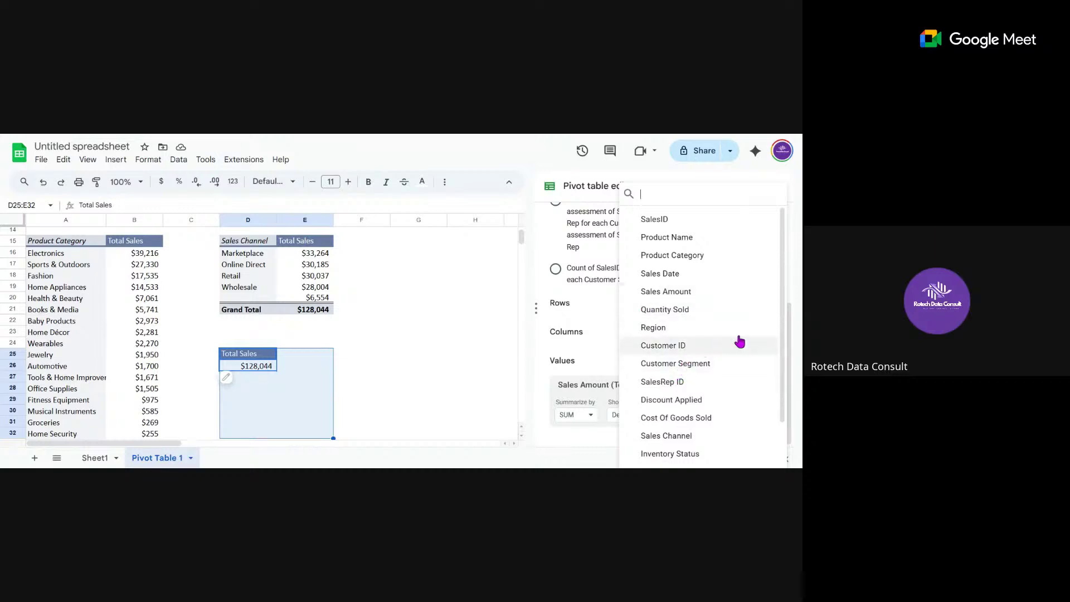
drag(783, 345, 787, 405)
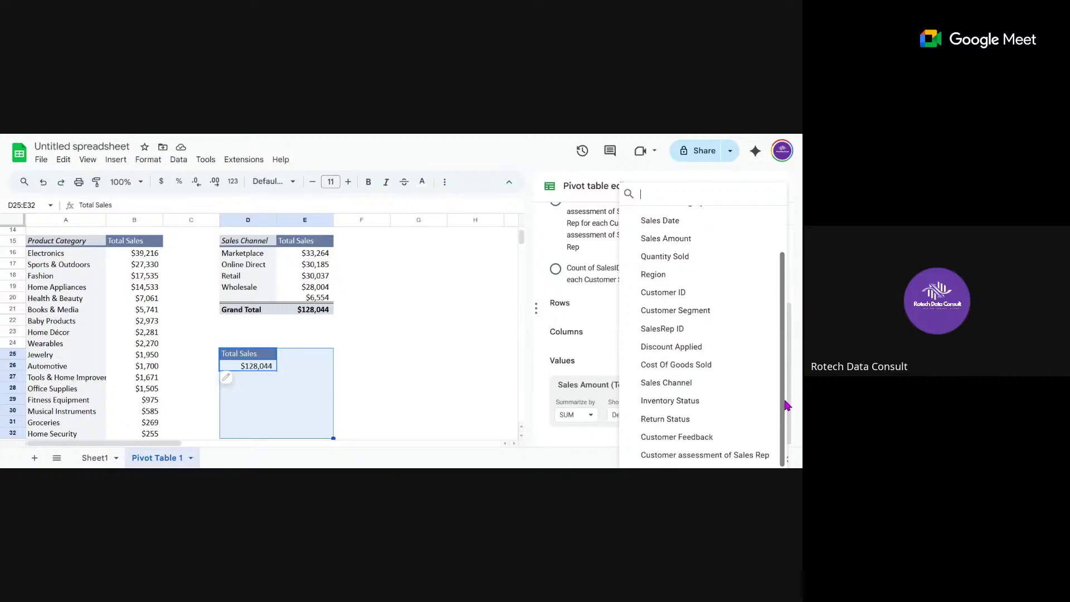
click(711, 442)
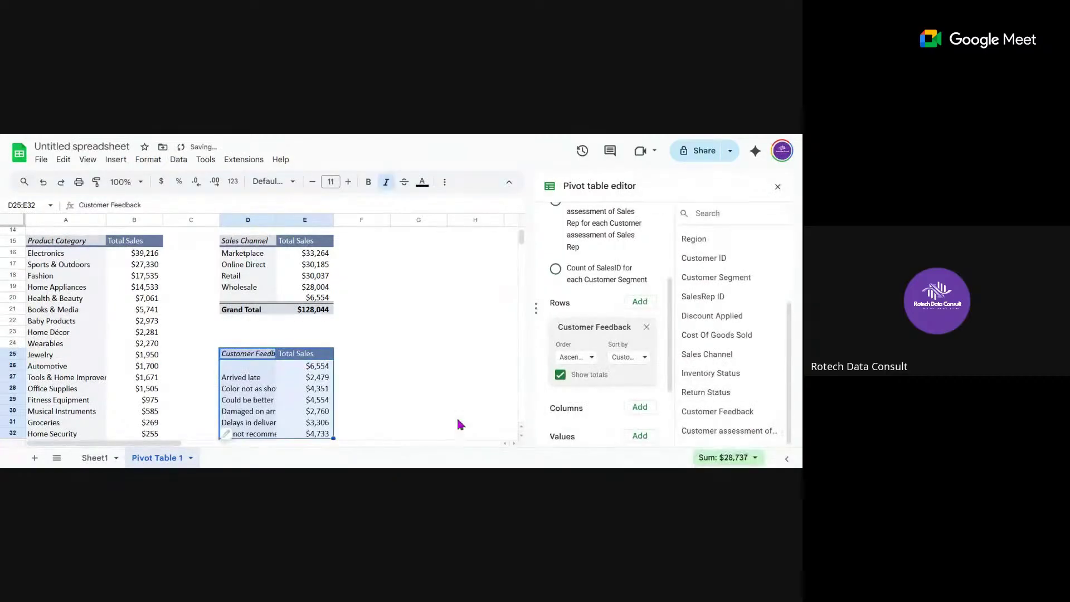
- Sort the Customer Feedback rows of the pivot table at D25 in descending order by Total Sales and look through the list
click(585, 357)
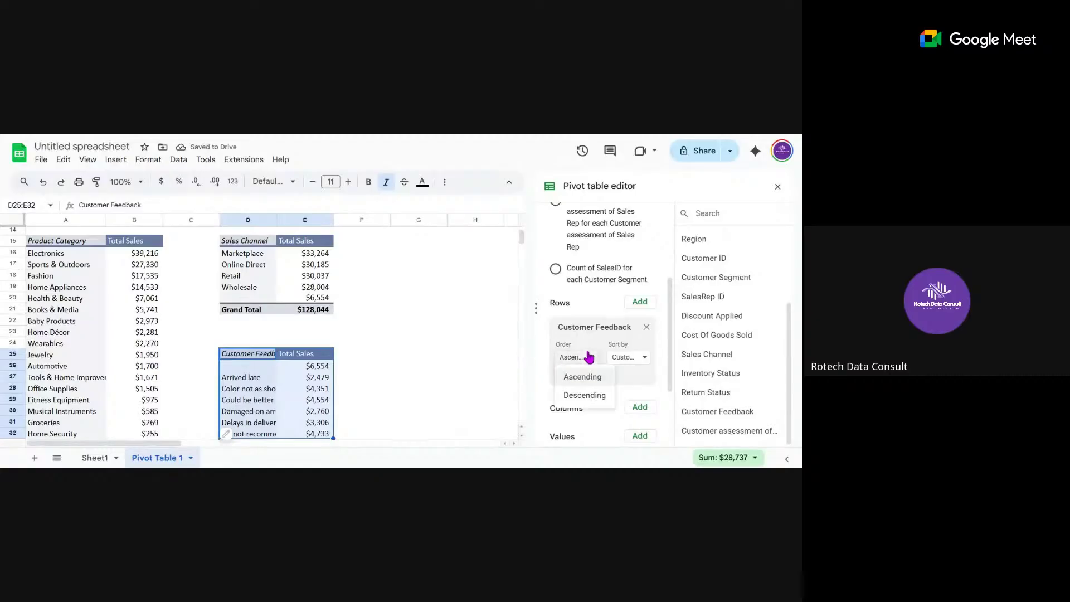
click(578, 396)
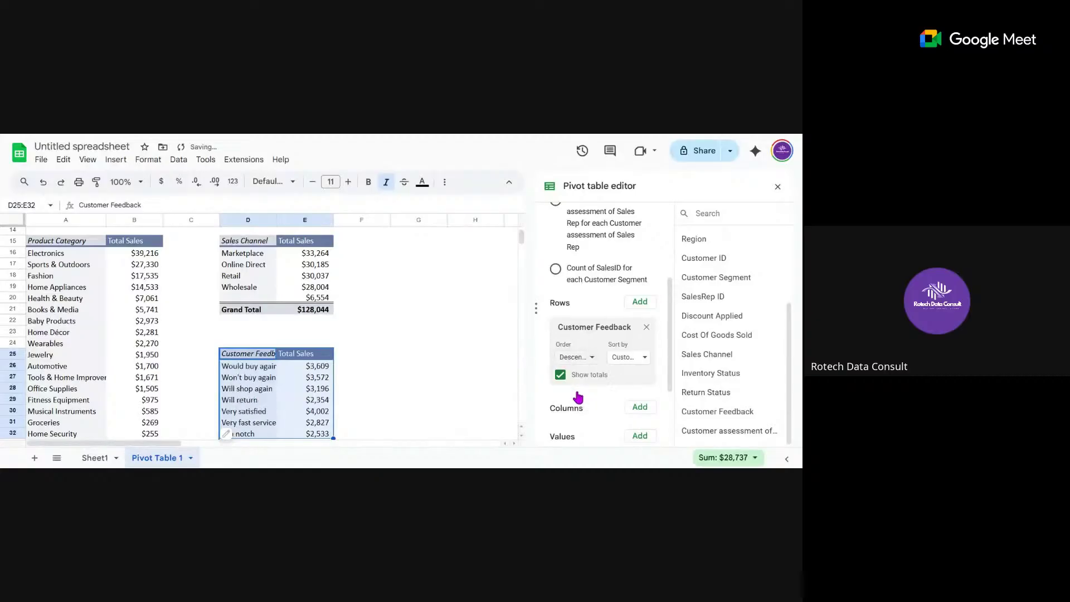
click(629, 360)
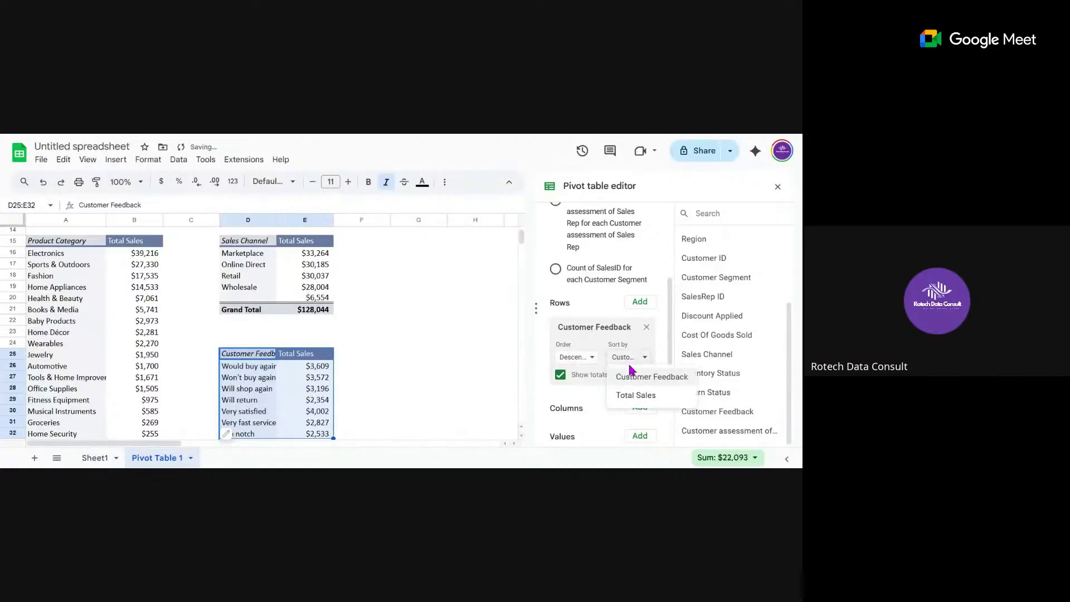
click(629, 394)
scroll(387, 343, down, 3)
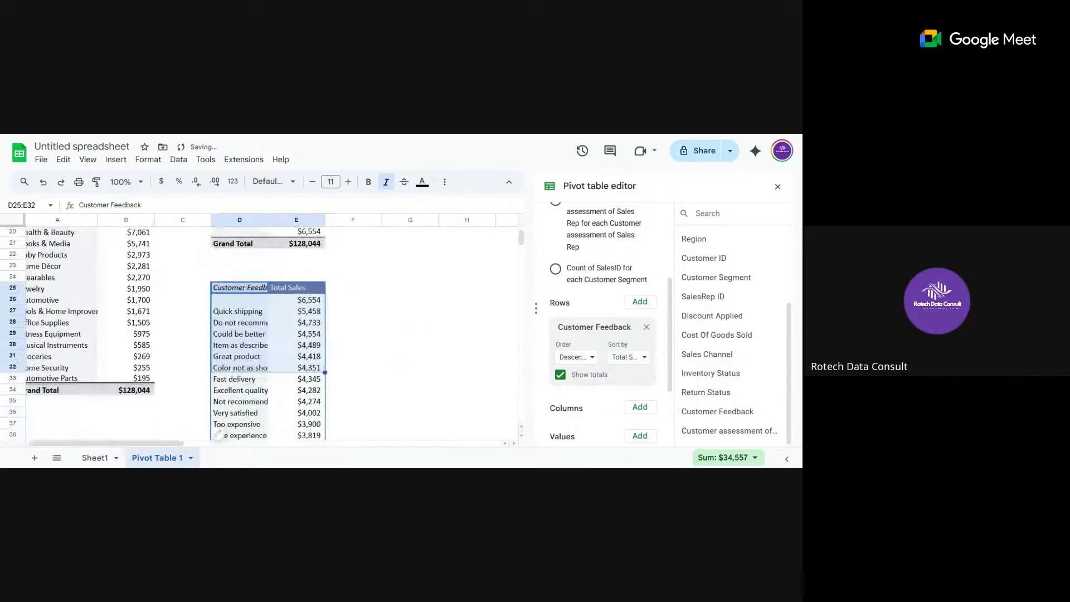
scroll(273, 328, down, 5)
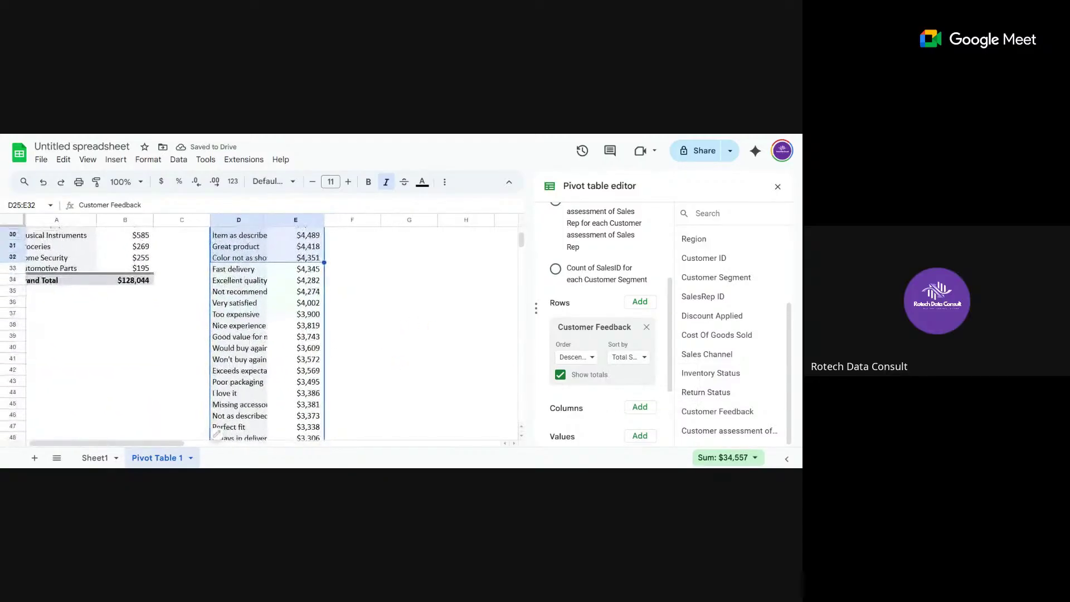
scroll(275, 334, down, 5)
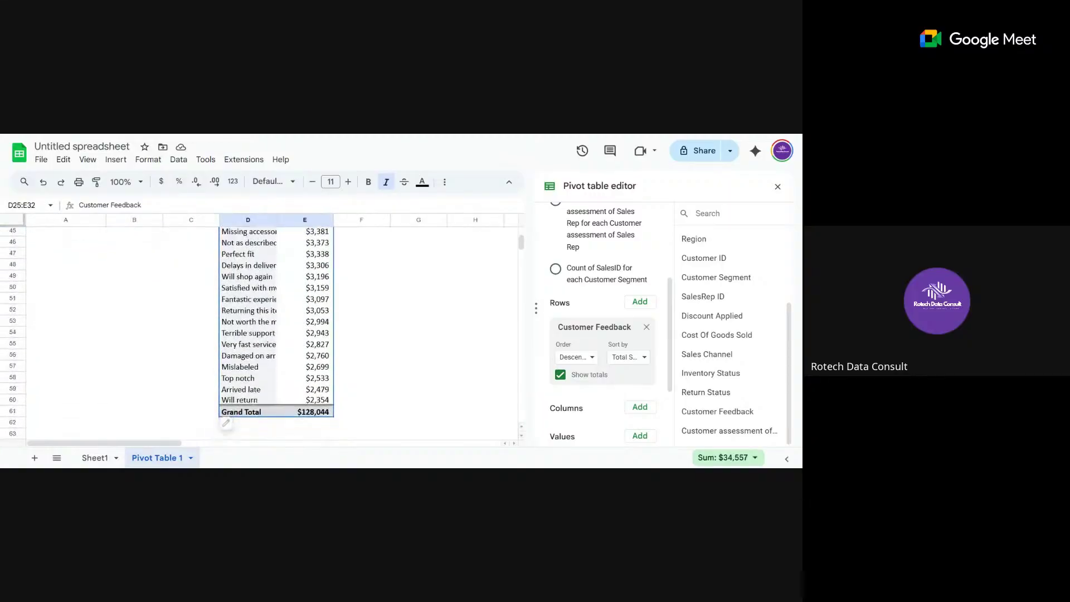
scroll(276, 334, up, 5)
scroll(273, 334, up, 5)
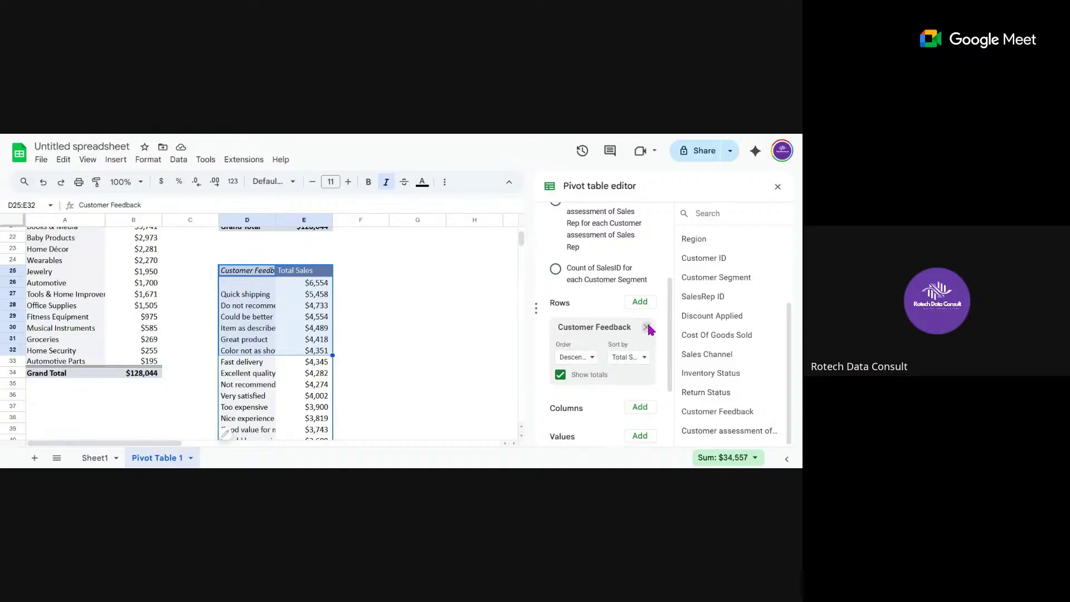
- Replace the Customer Feedback row field with Customer assessment of Sales Rep in the pivot table at D25
click(646, 327)
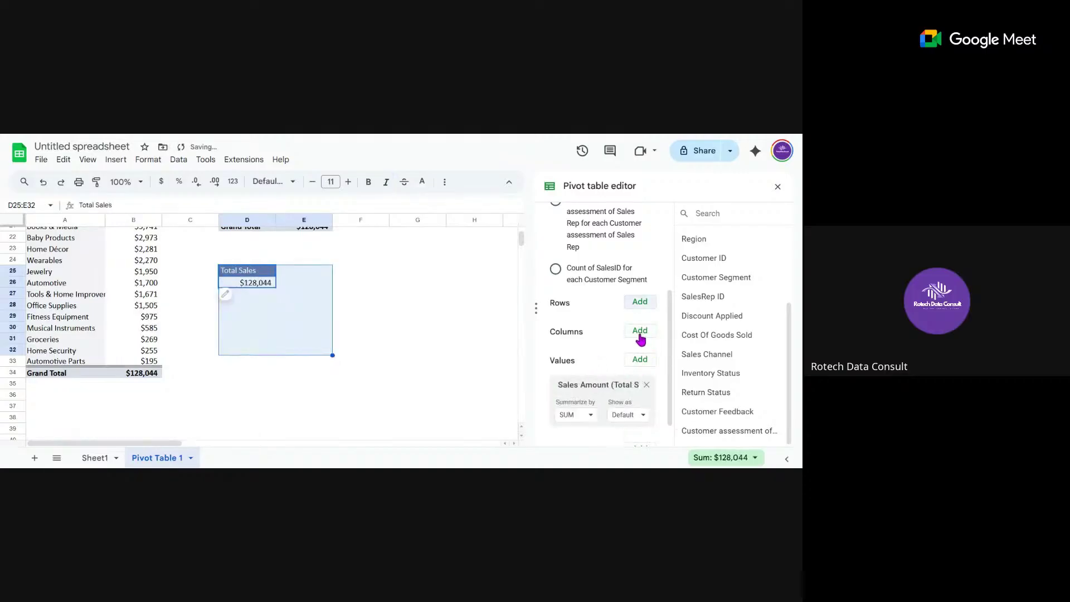
click(640, 304)
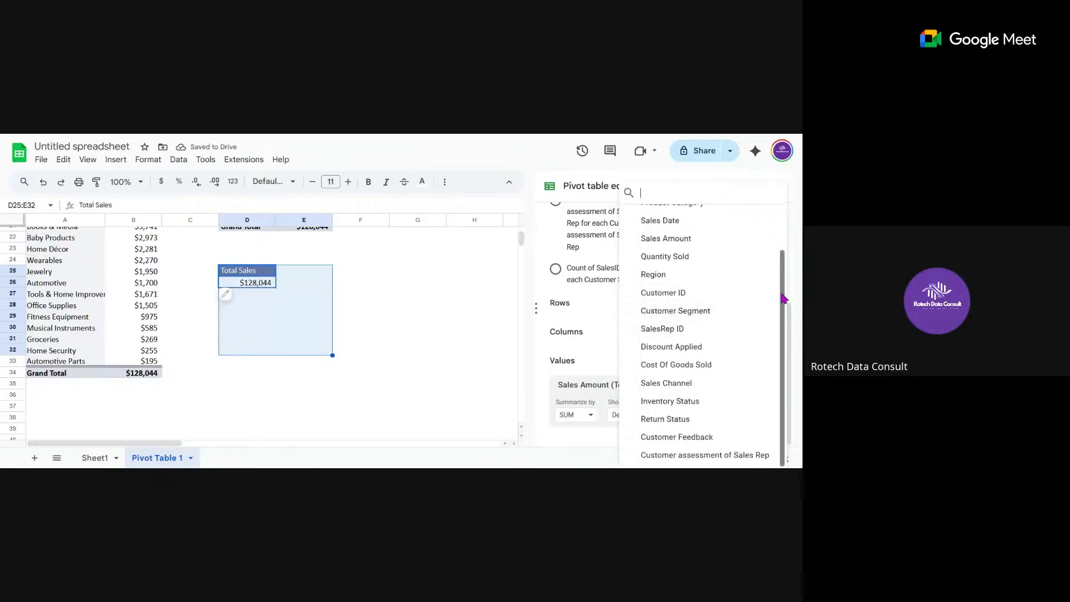
click(705, 460)
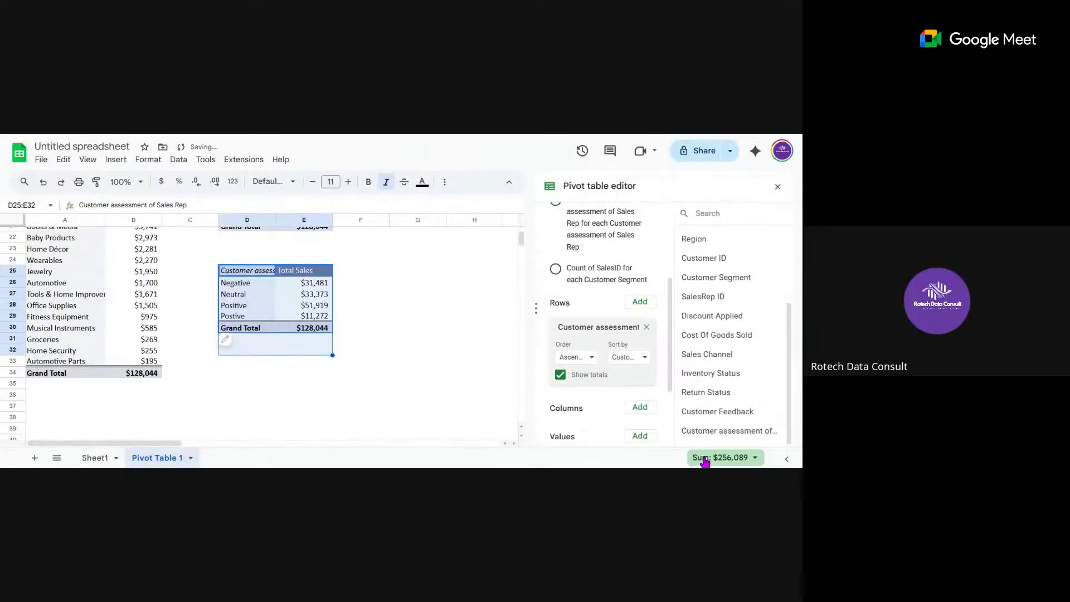
click(366, 295)
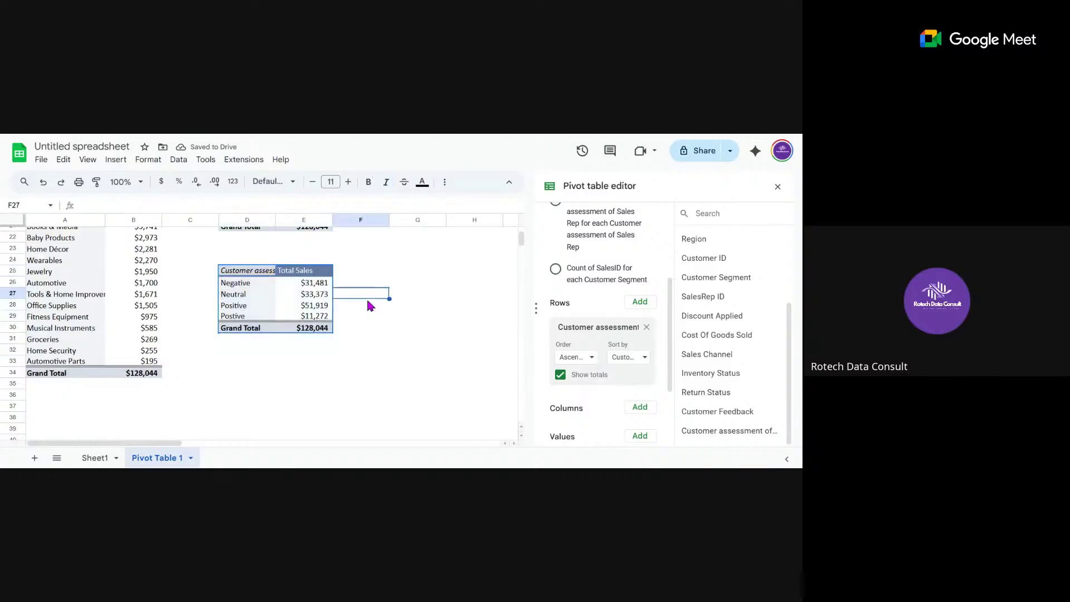
click(251, 285)
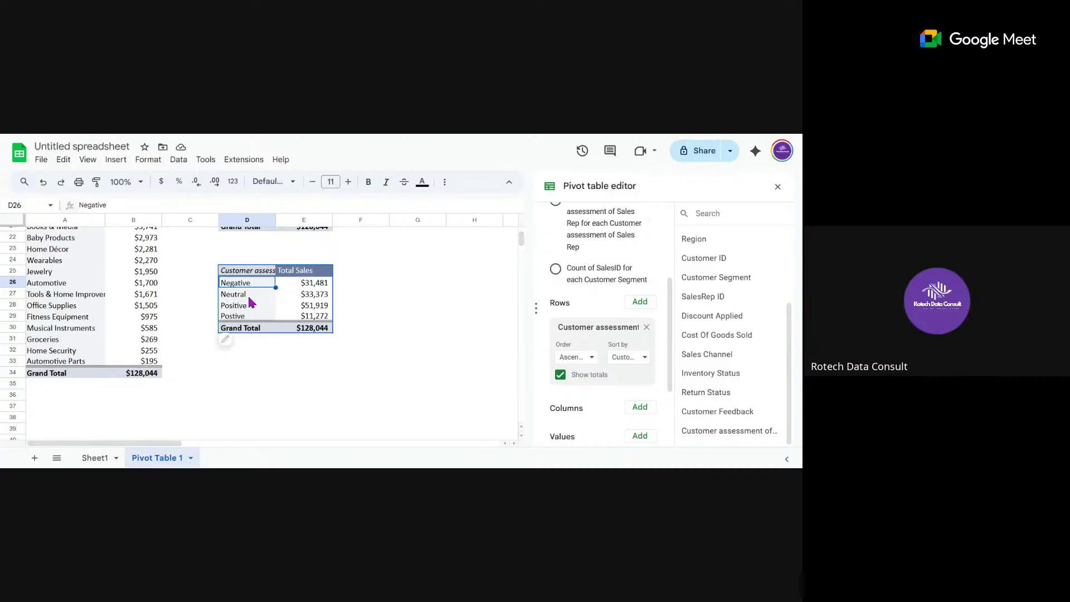
click(249, 297)
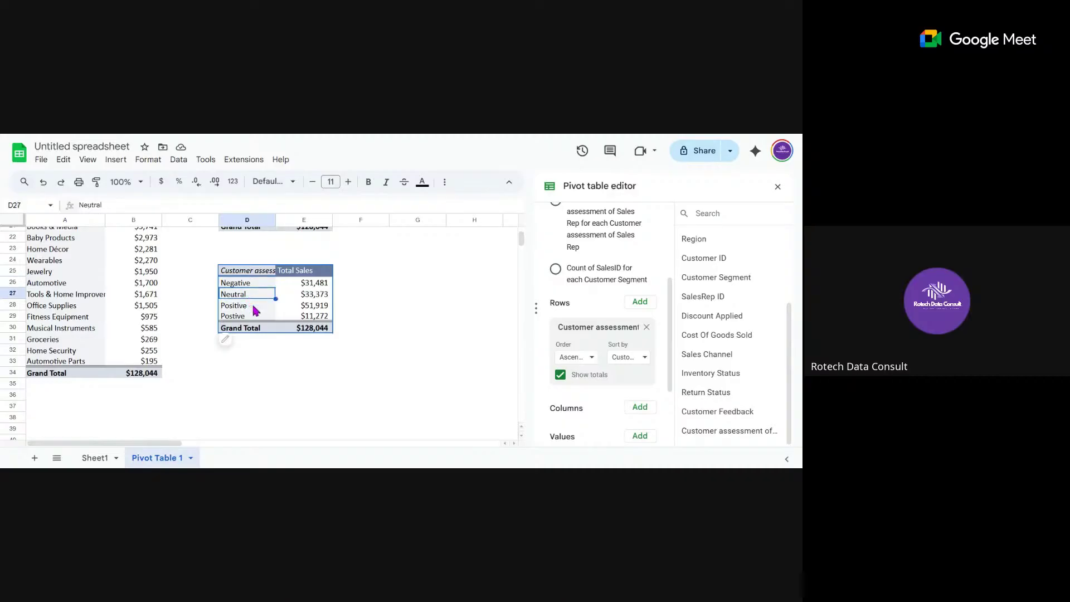
- Sort the Customer assessment of Sales Rep rows of the pivot table at D25 in descending order by Total Sales
click(579, 357)
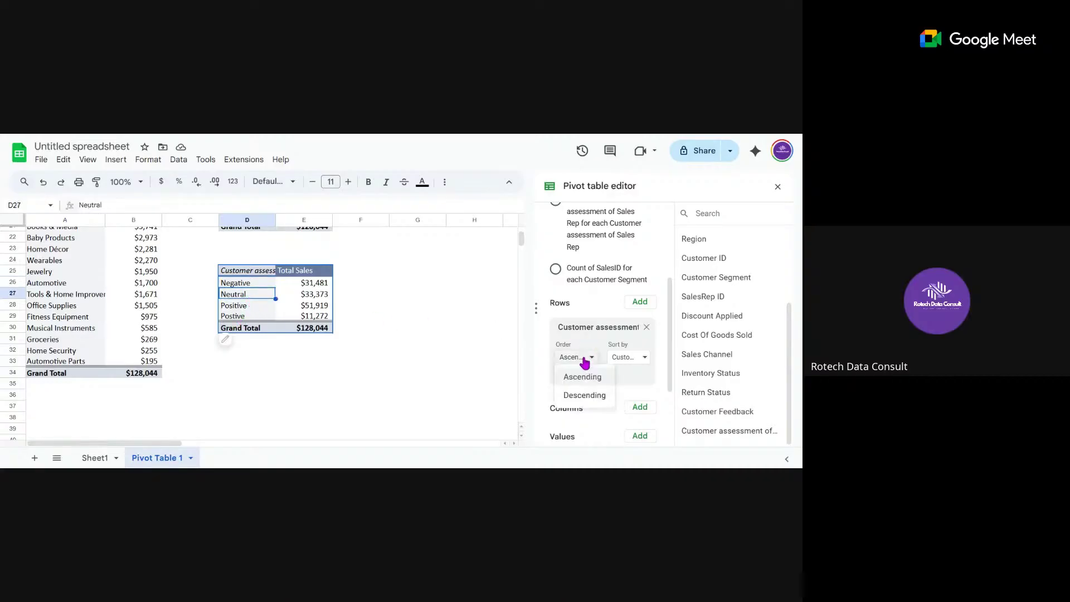
click(581, 394)
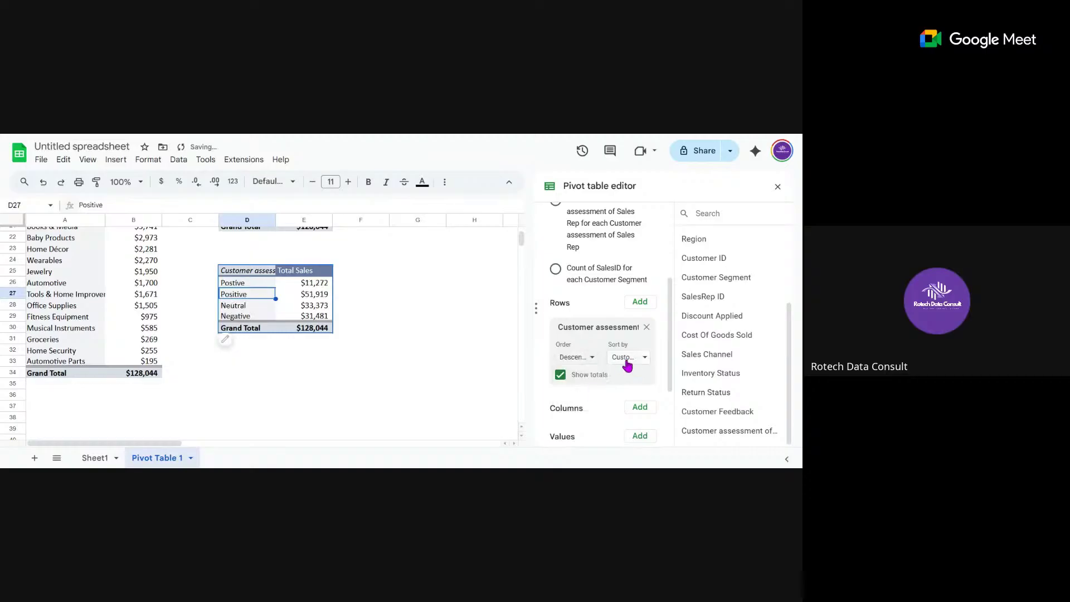
click(627, 359)
click(624, 397)
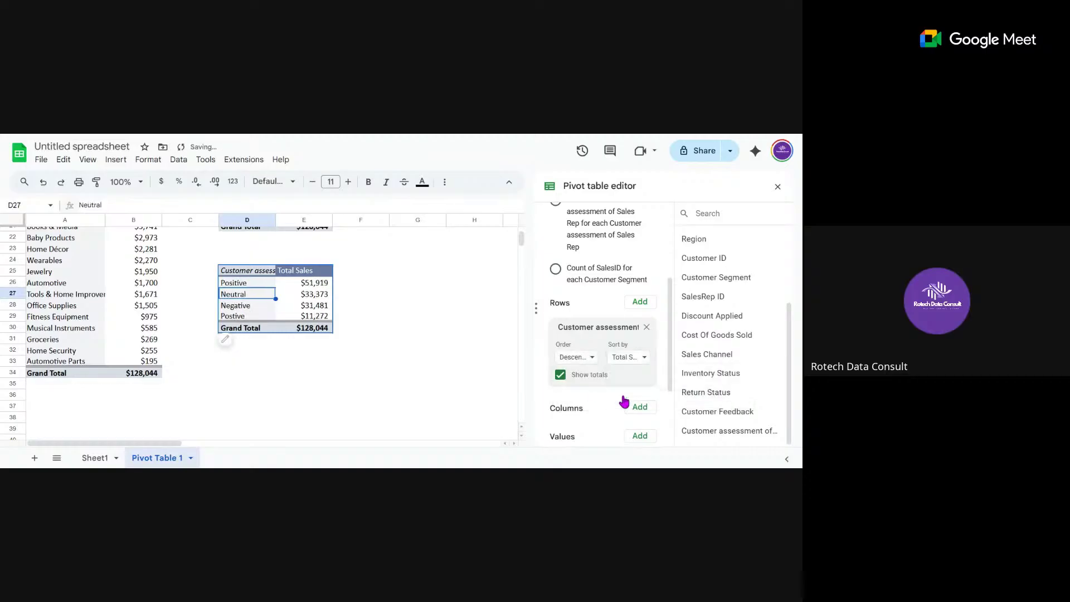
click(257, 287)
click(292, 283)
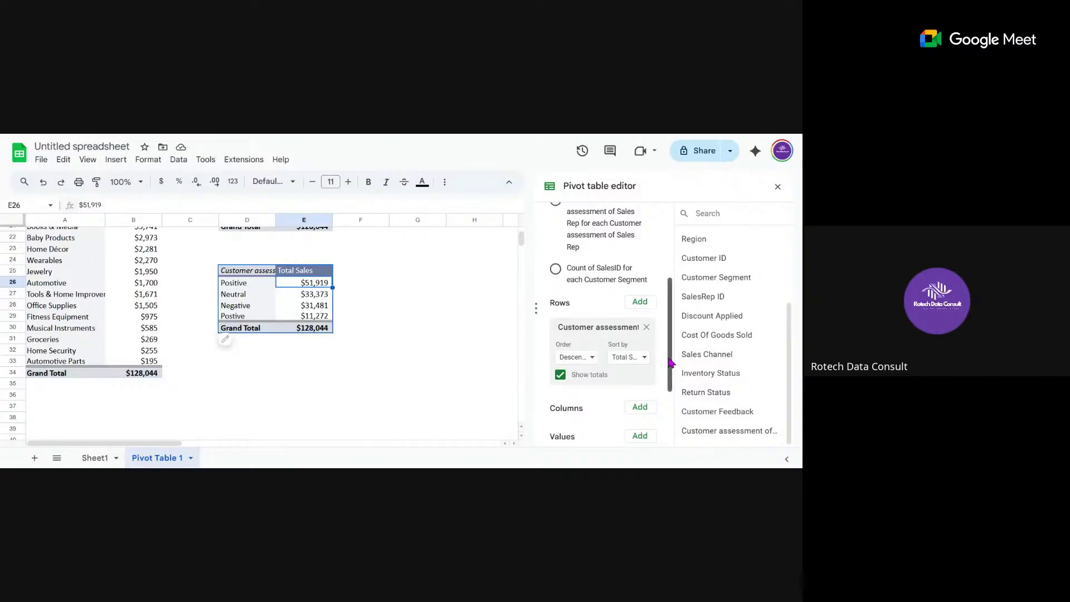
- Replace the Sales Amount value in the pivot table at D25 with Customer ID summarized by COUNTUNIQUE
drag(673, 363, 673, 424)
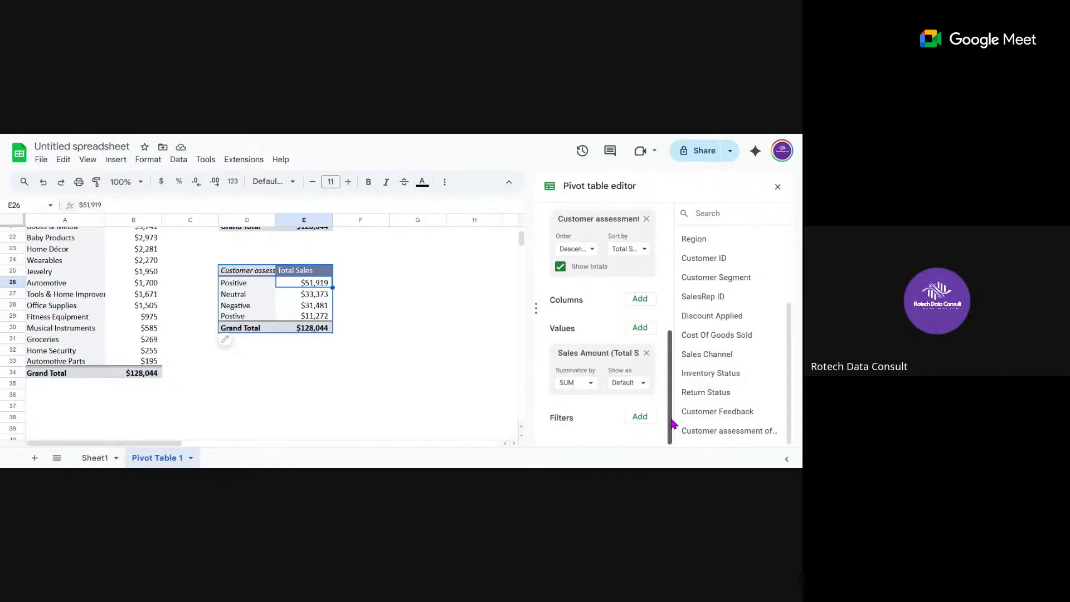
click(645, 352)
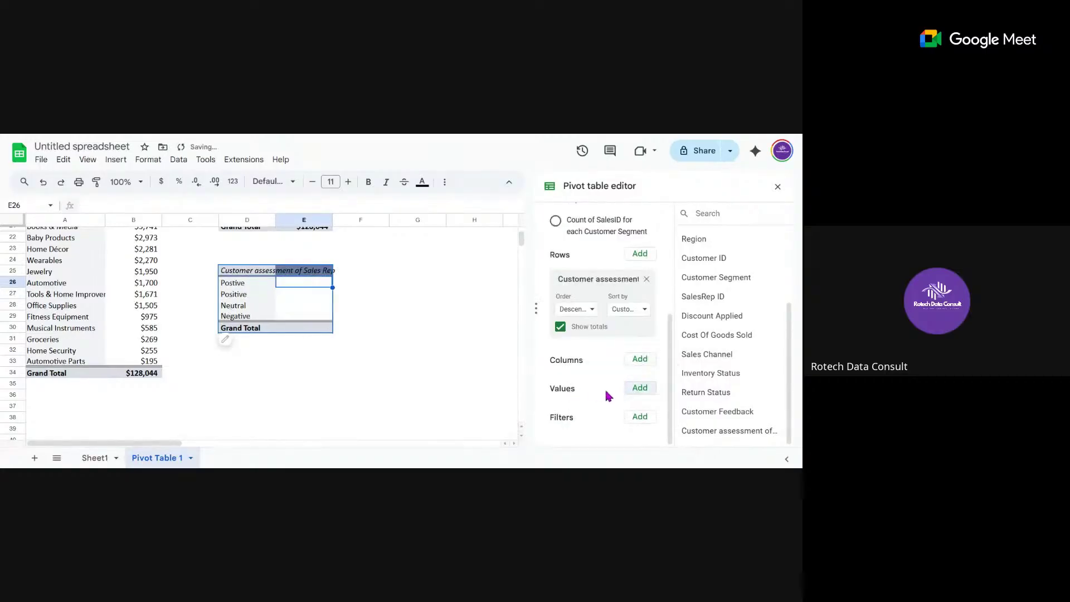
click(640, 388)
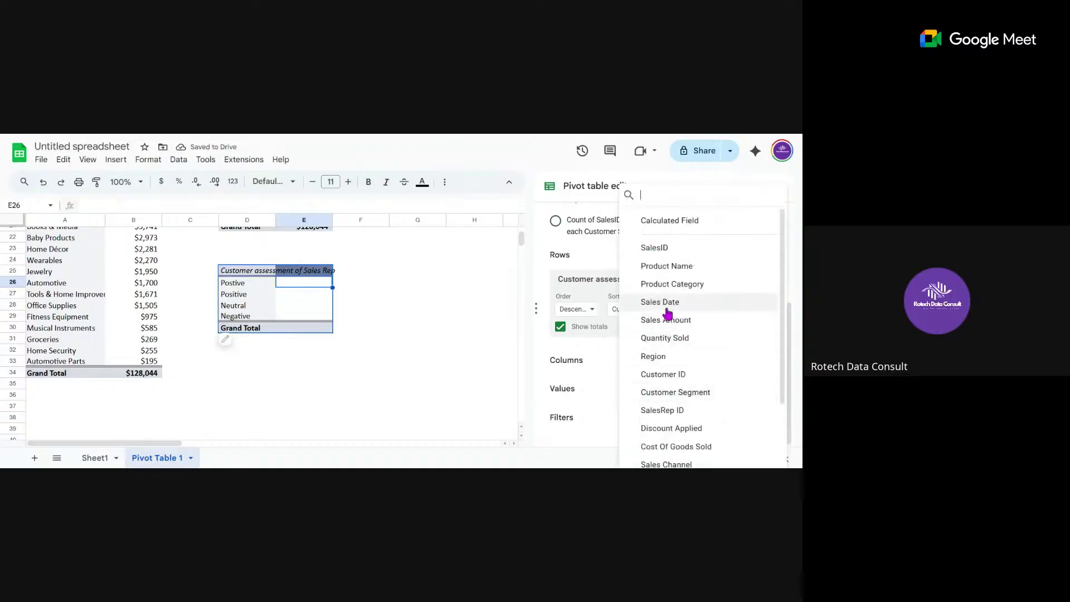
click(659, 374)
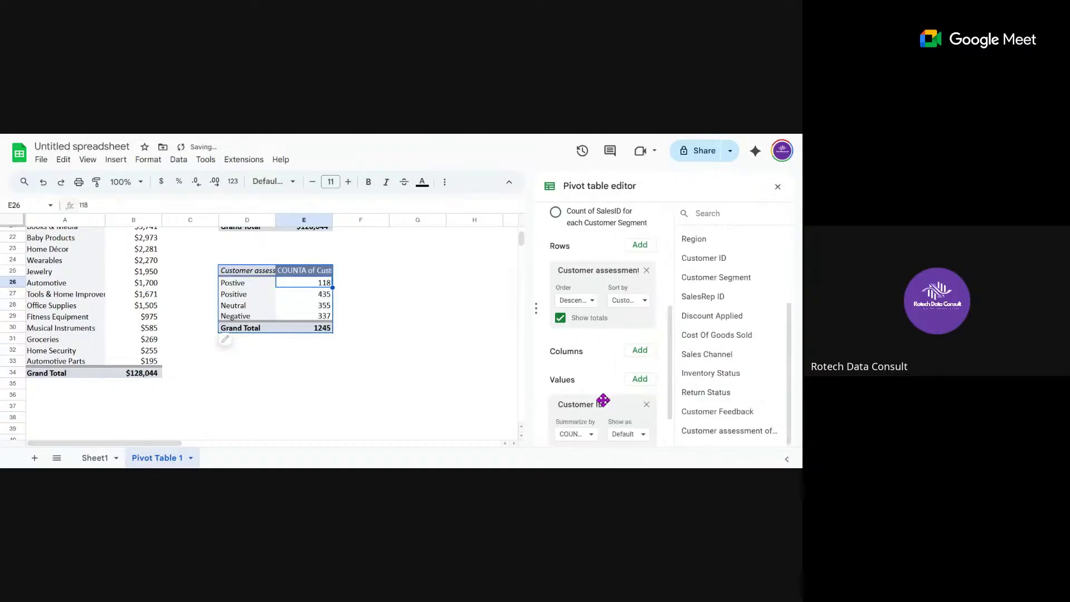
click(590, 437)
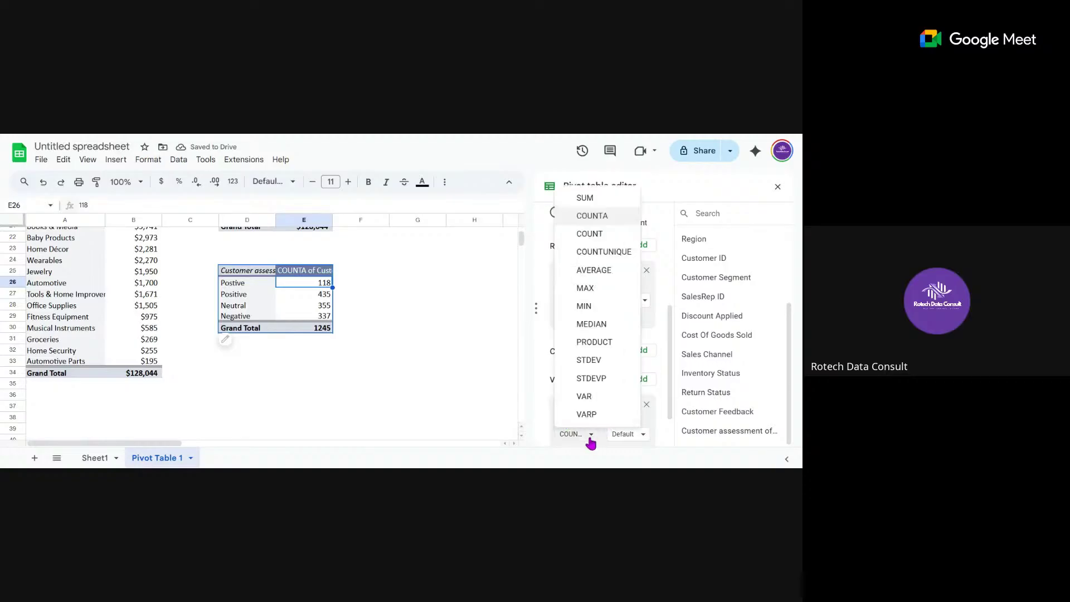
click(592, 252)
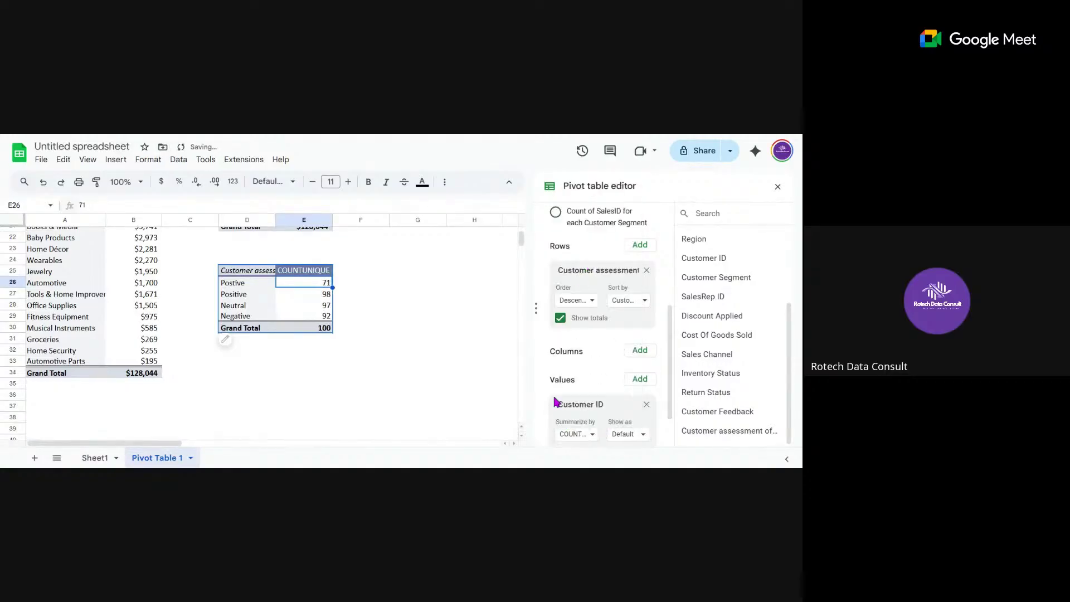
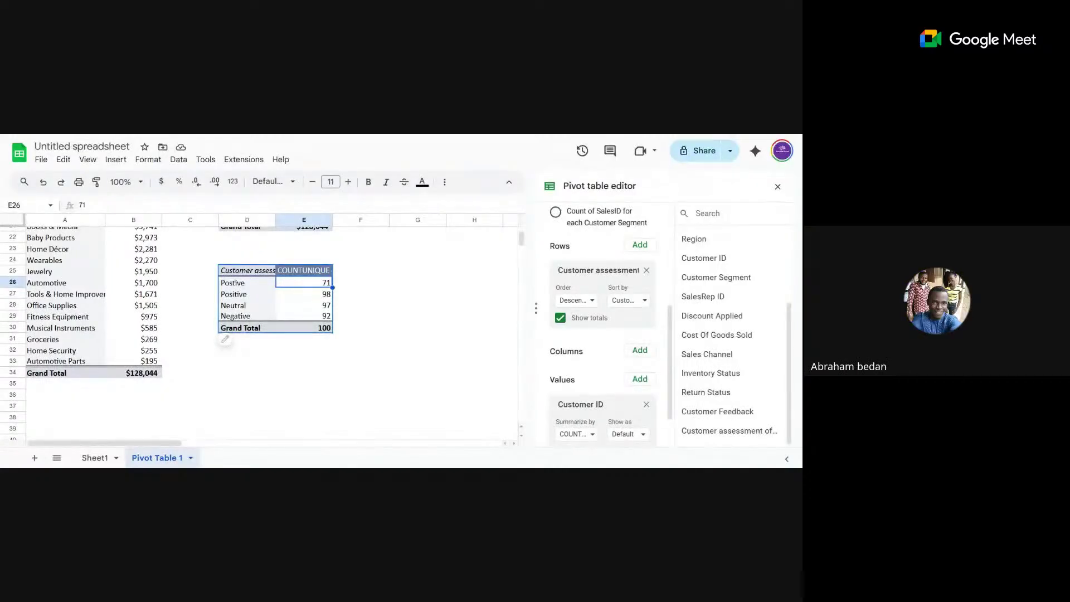
- Copy the Total Sales pivot table in A1:A2 and paste it at A40
scroll(262, 334, up, 10)
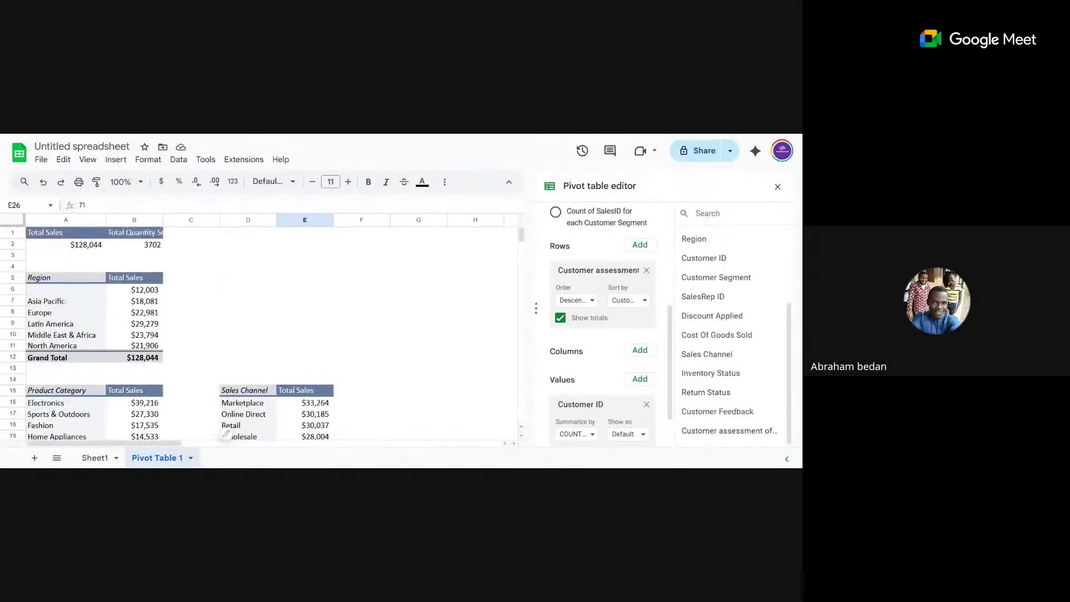
click(63, 237)
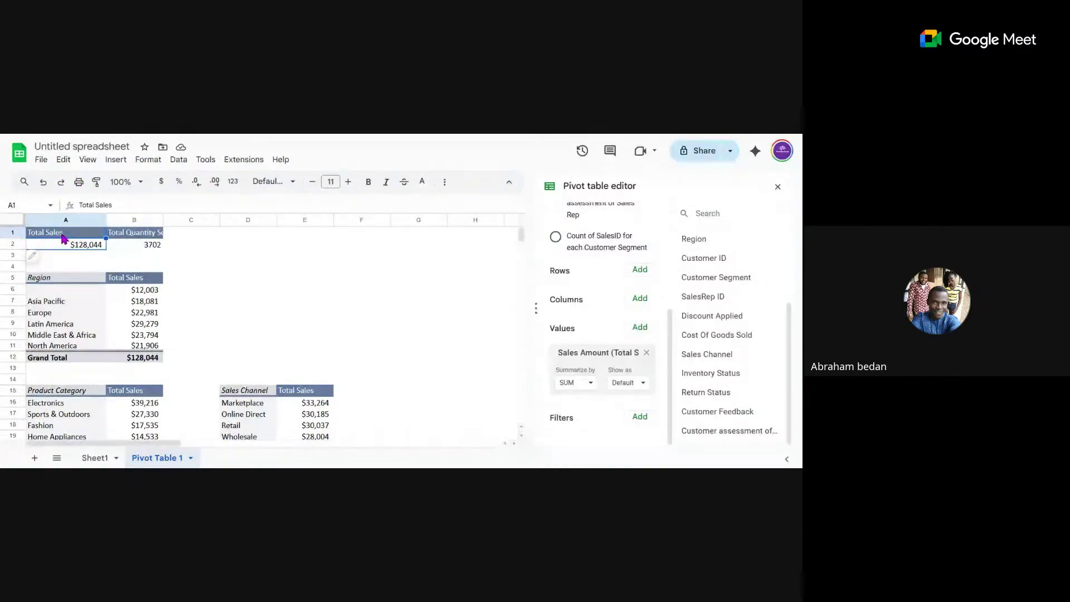
click(160, 235)
click(82, 232)
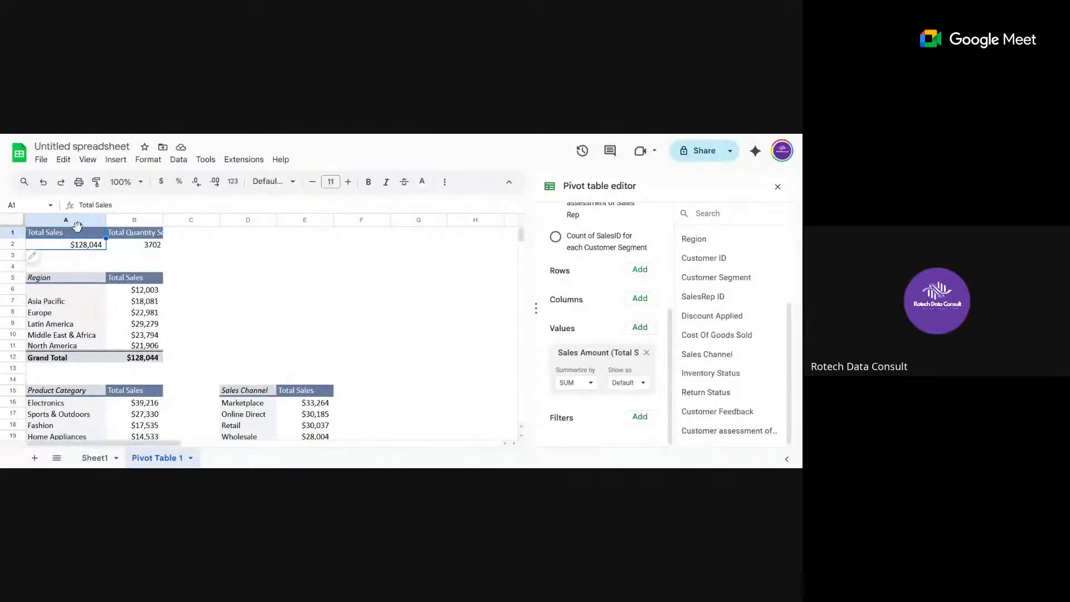
key(shift+Down)
key(ctrl+c)
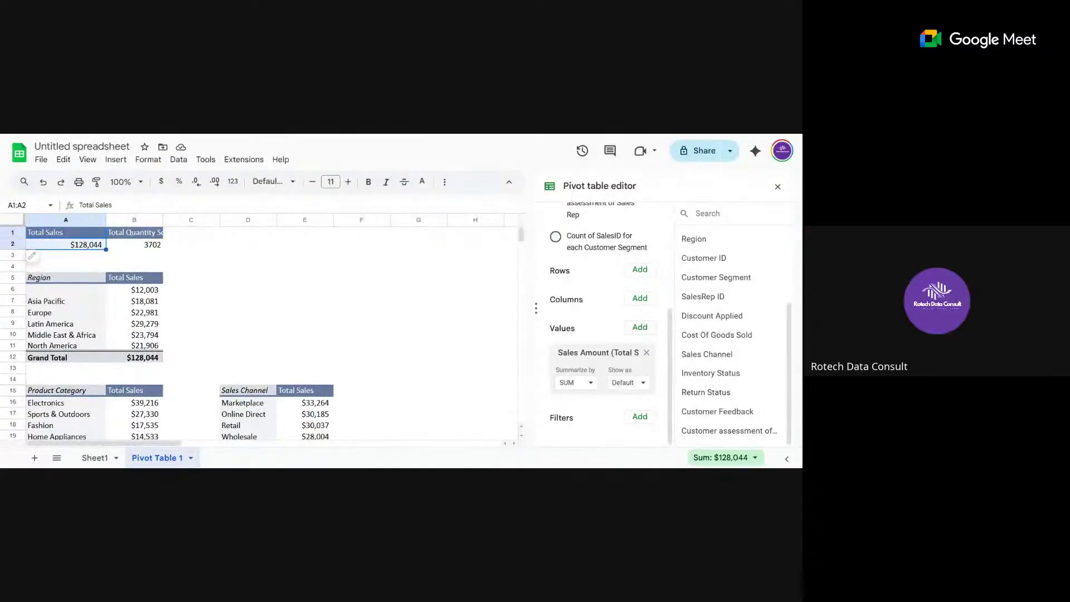
scroll(189, 385, down, 10)
drag(189, 388, 189, 342)
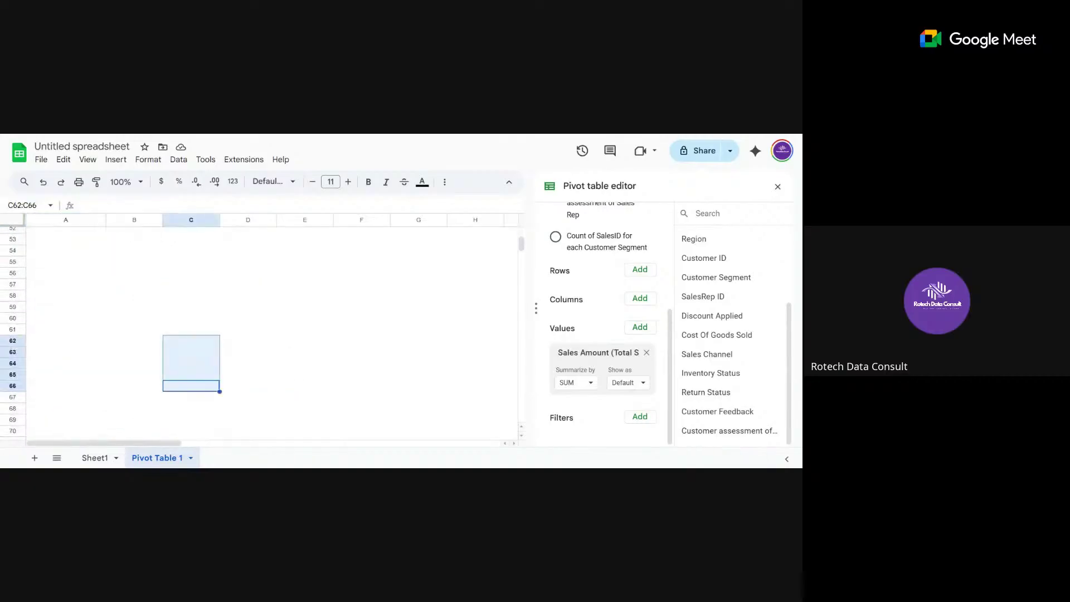
scroll(262, 334, up, 5)
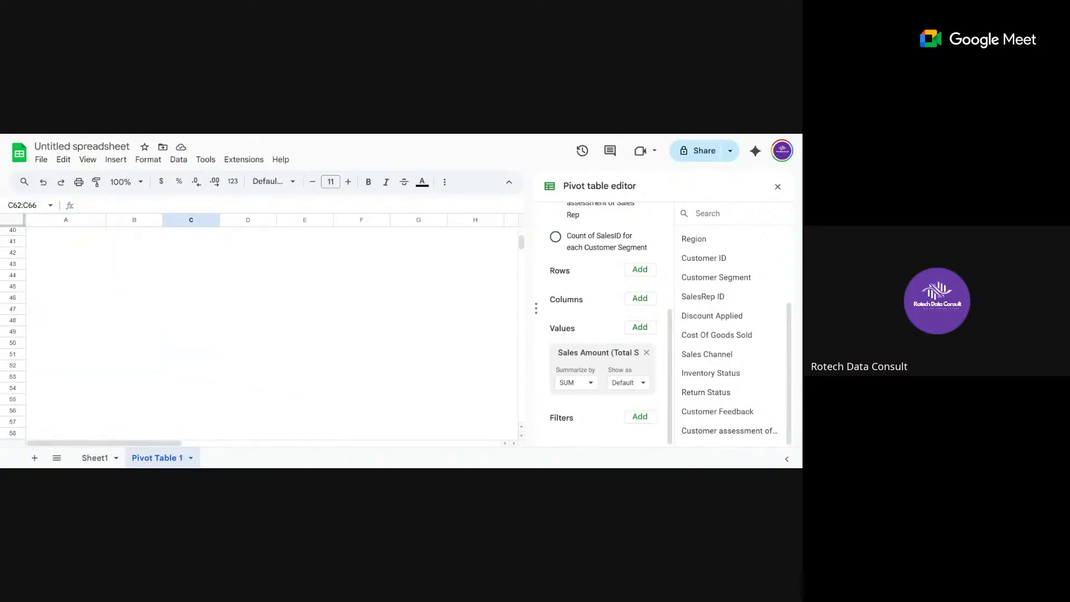
click(62, 355)
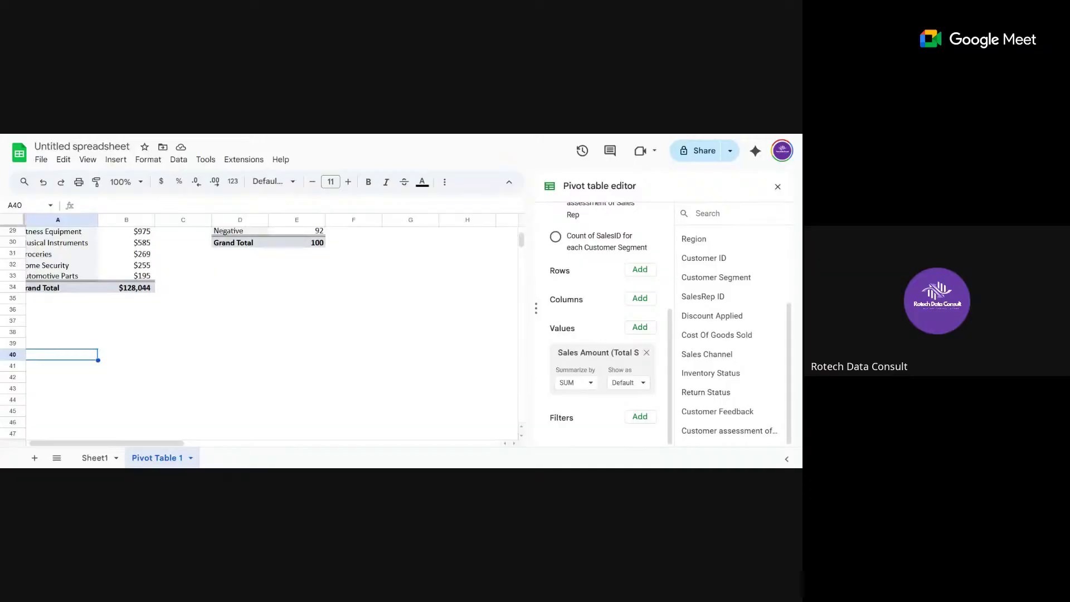
key(ctrl+v)
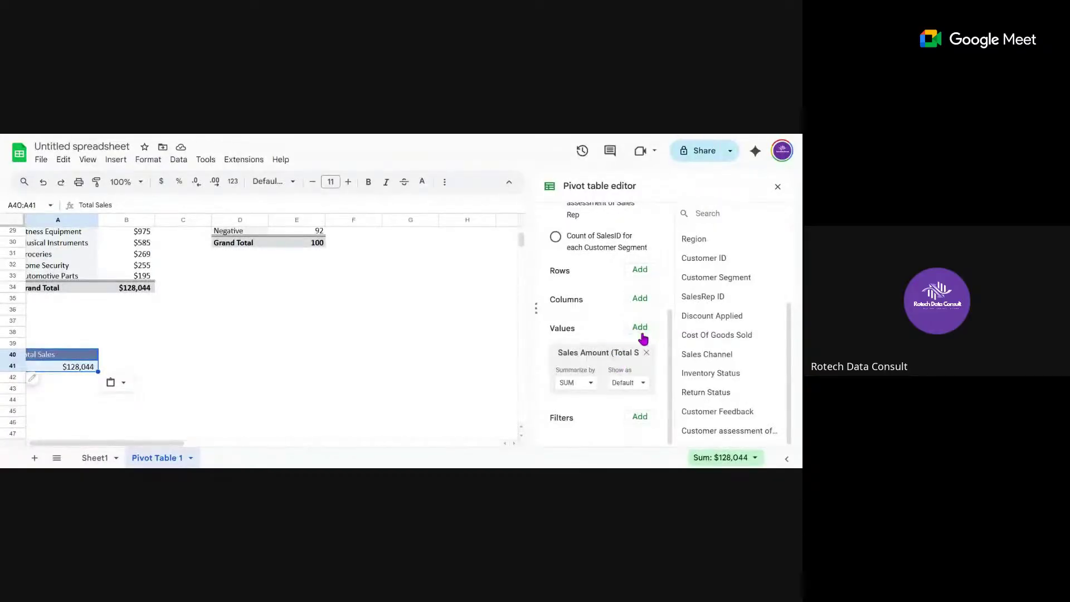
- Remove the Total Sales value from the pivot table at A40 and add Sales Amount as its value field
click(646, 352)
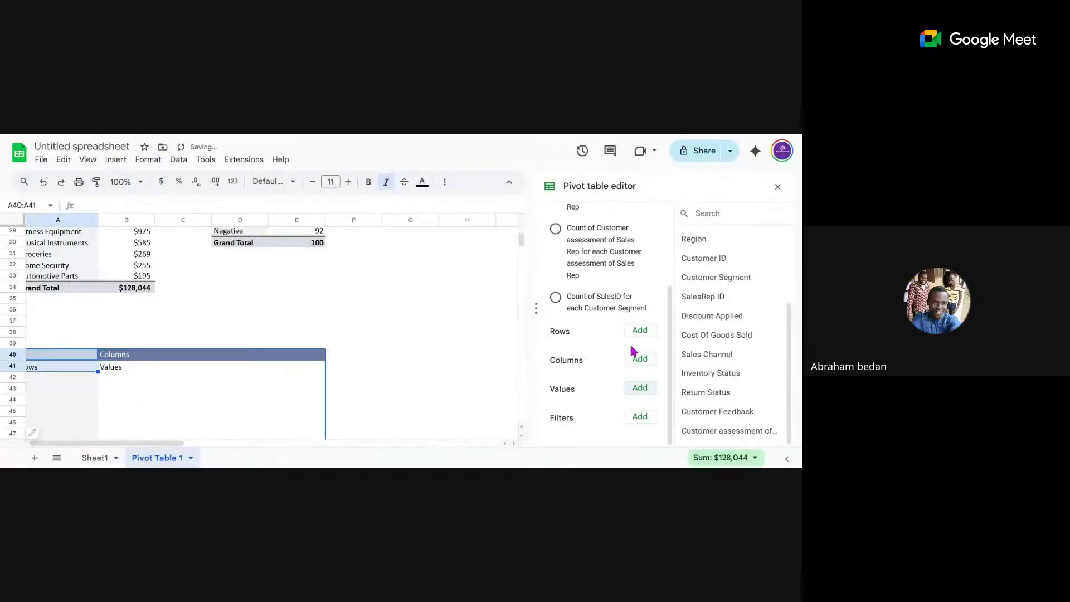
click(640, 388)
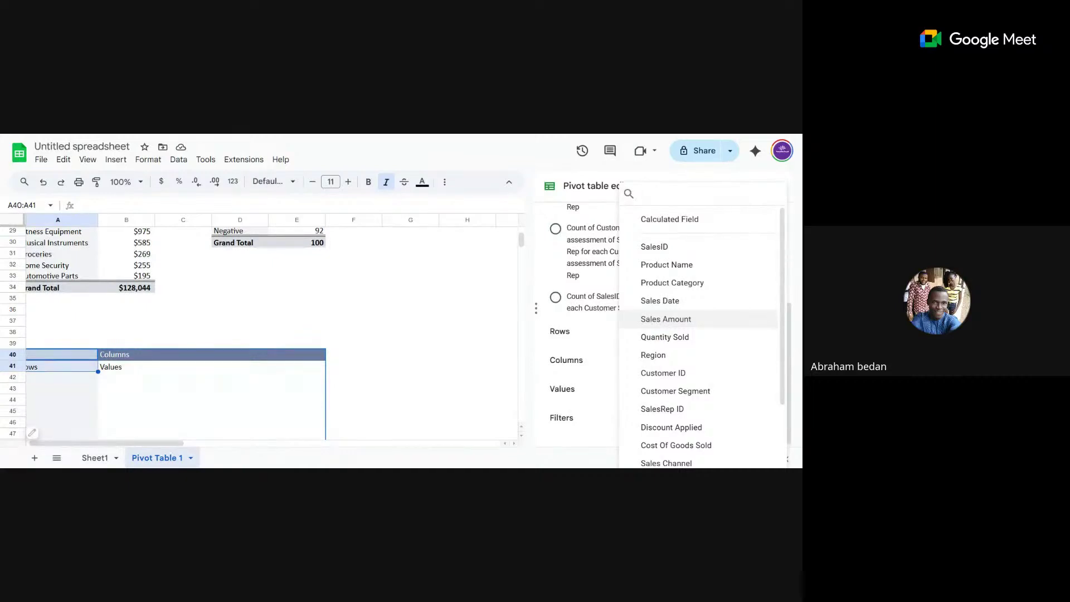
click(660, 322)
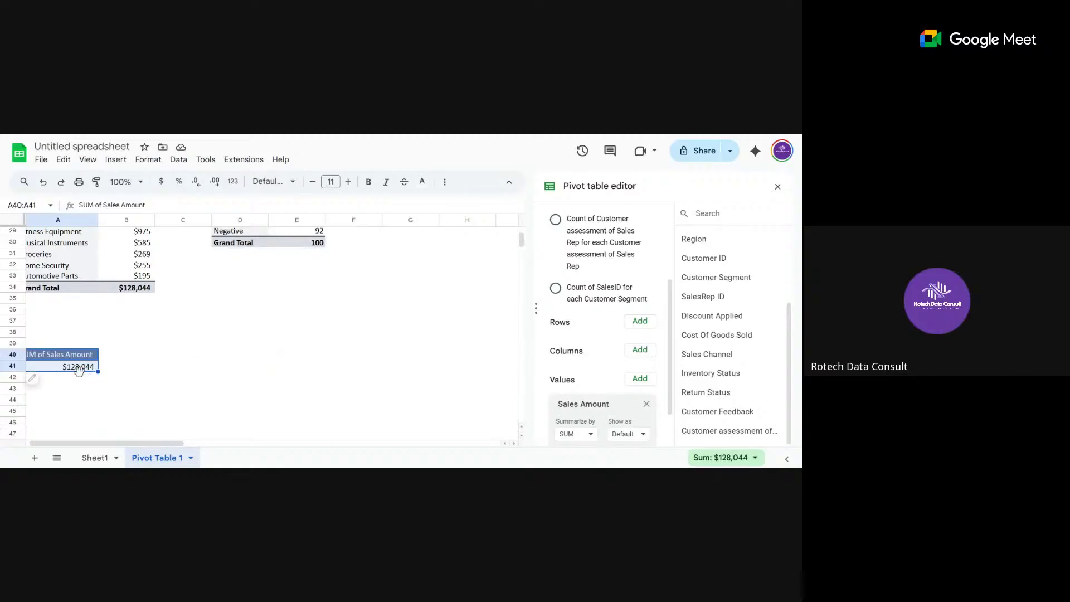
- Copy the Sales Amount pivot table in A40:A41 and paste the duplicate at A48
mouse_move(79, 383)
click(62, 352)
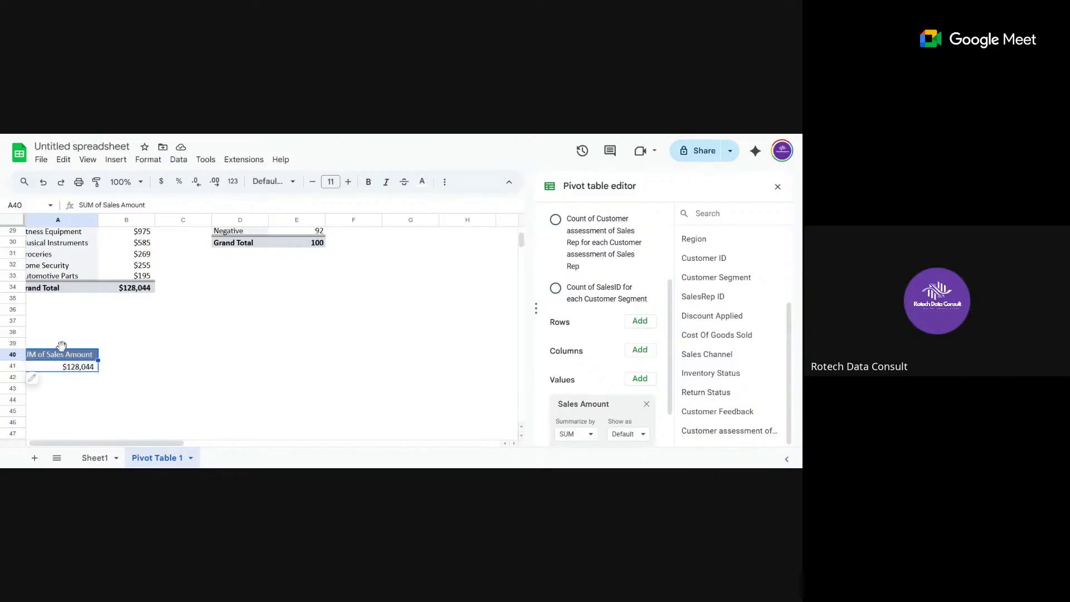
click(62, 334)
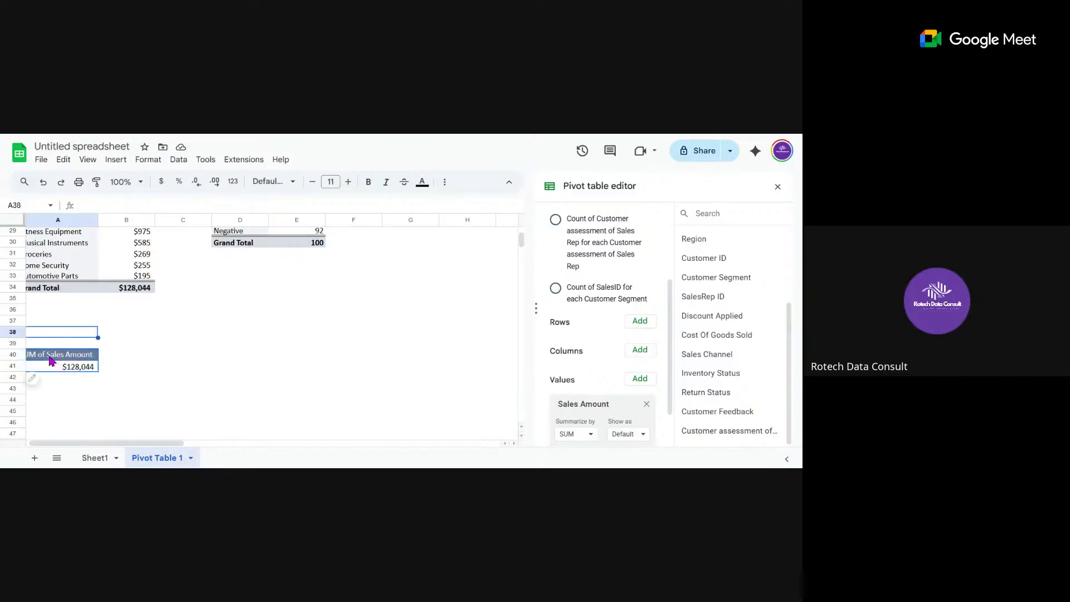
click(49, 358)
drag(50, 357, 51, 366)
key(ctrl+c)
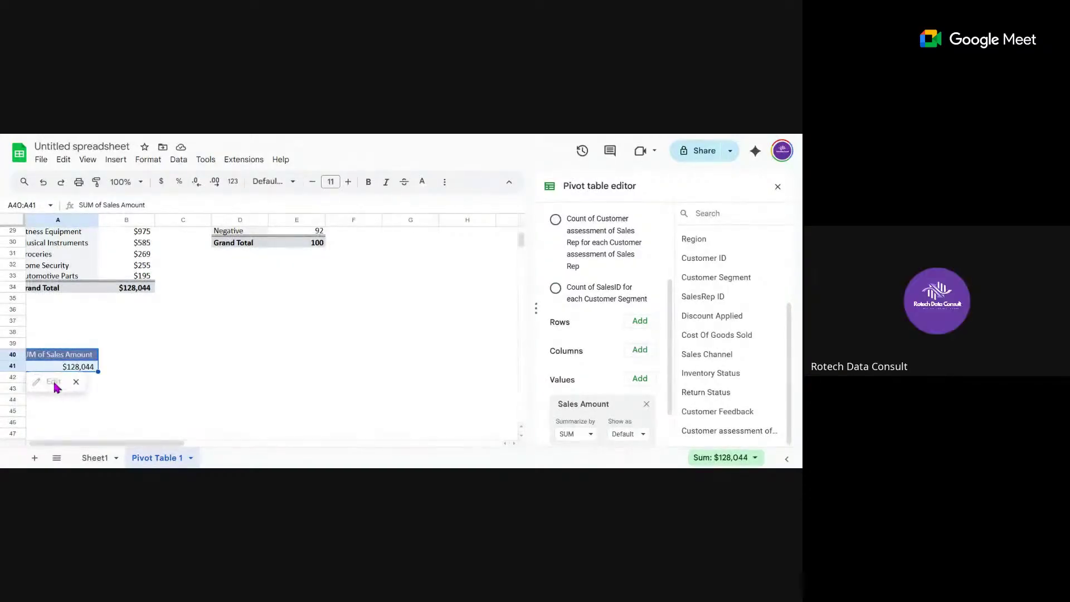
scroll(142, 381, down, 3)
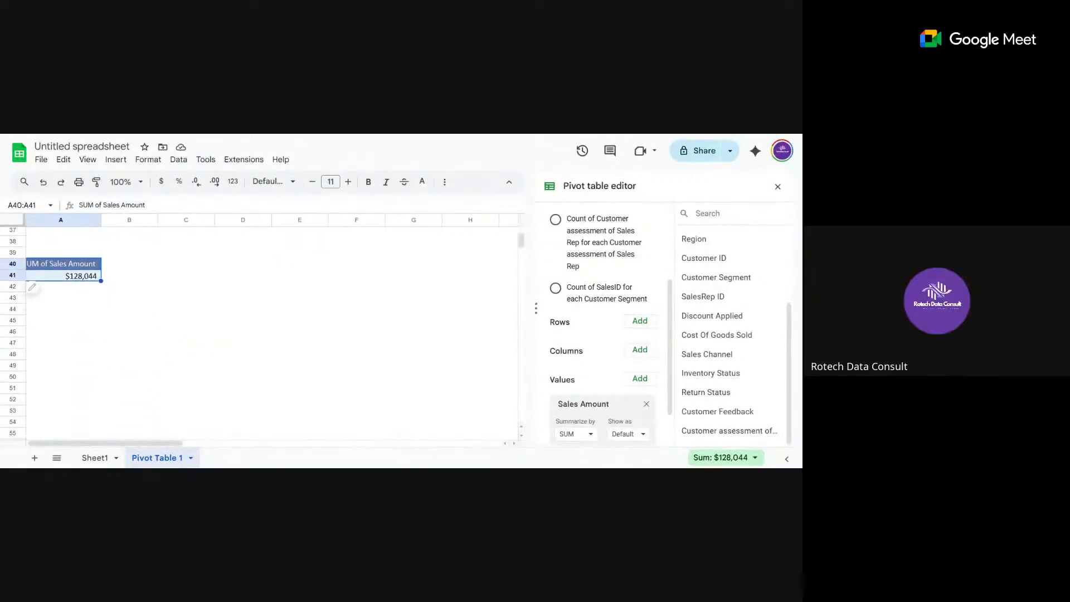
click(79, 349)
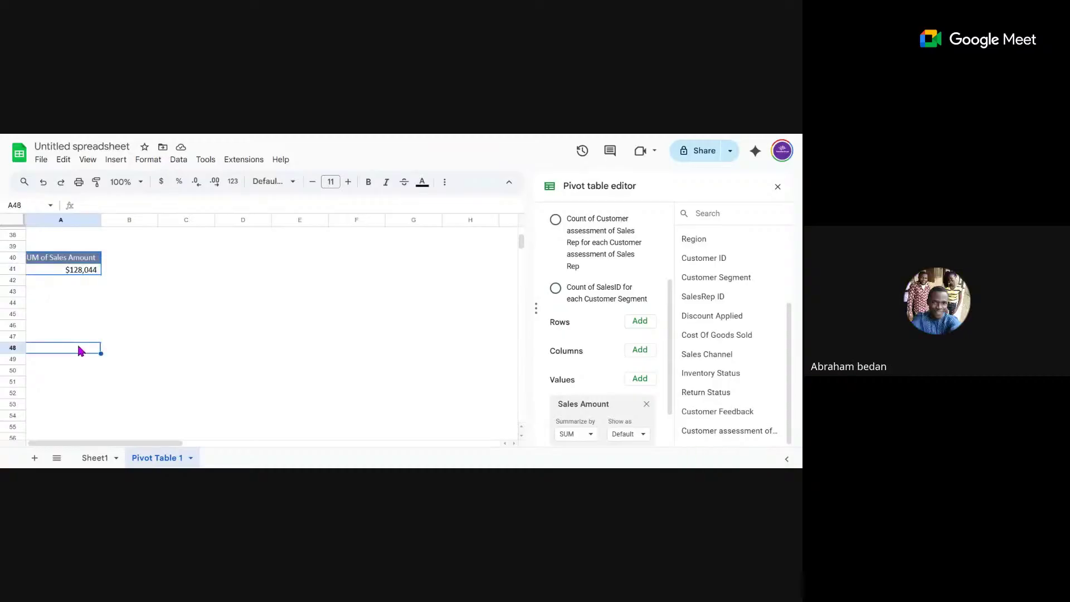
key(ctrl+v)
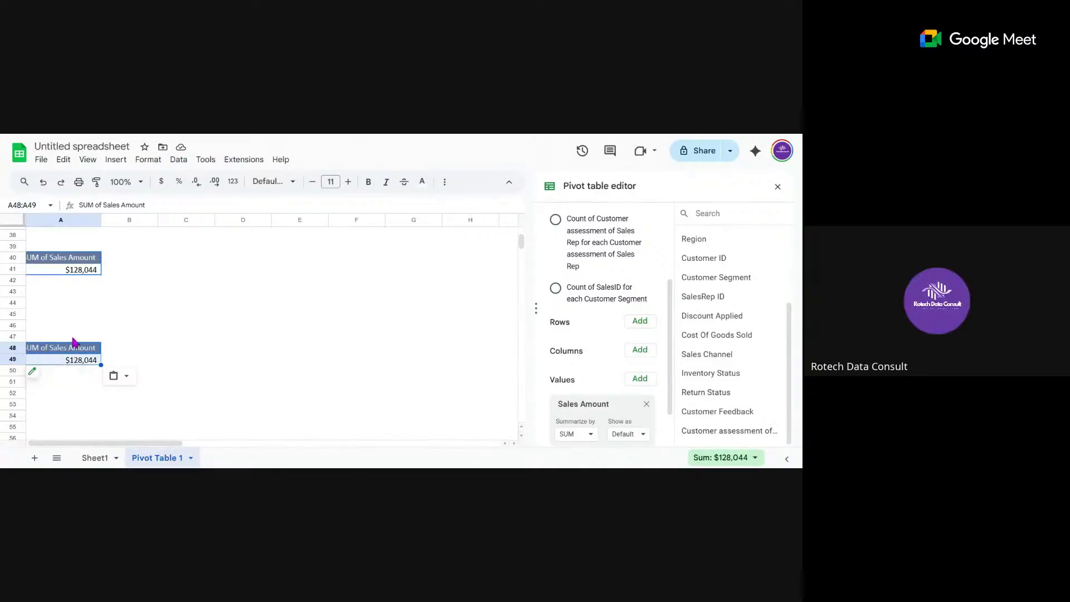
- Add Region as the row field of the pivot table at A48
click(76, 259)
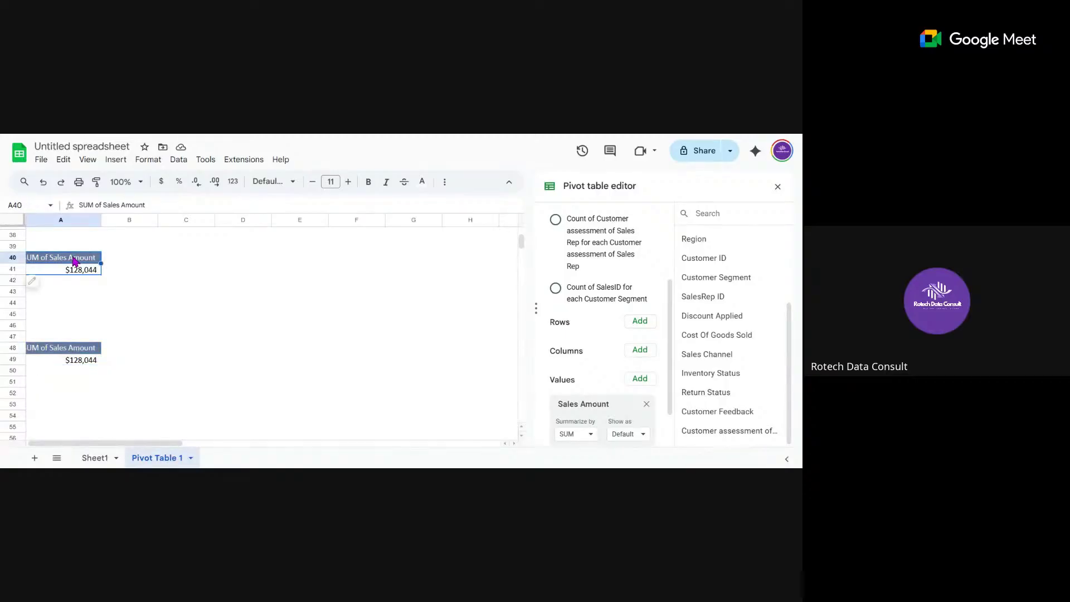
key(shift+Down)
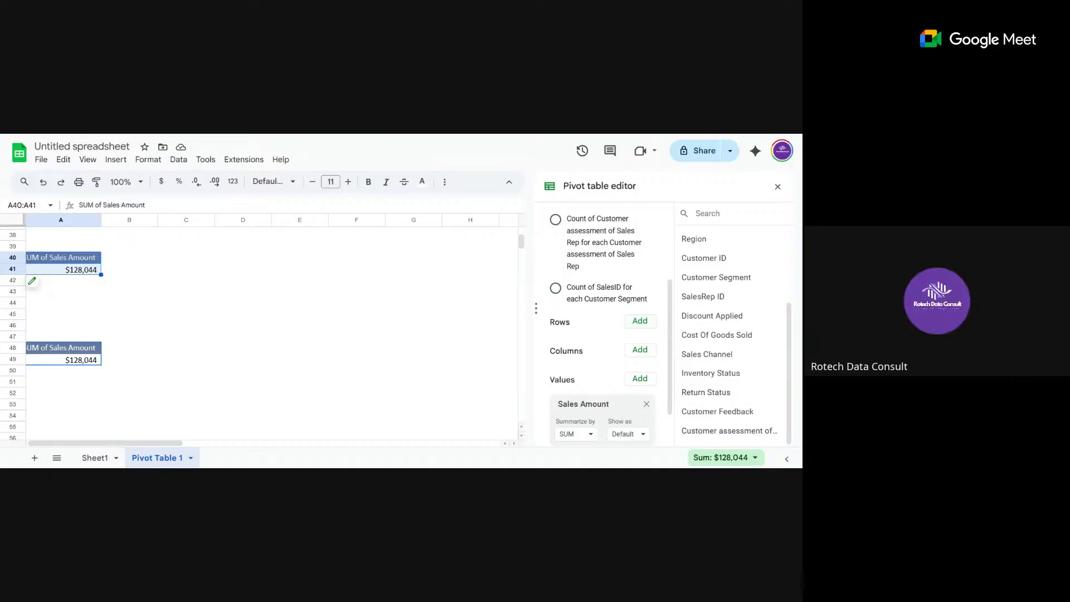
click(639, 325)
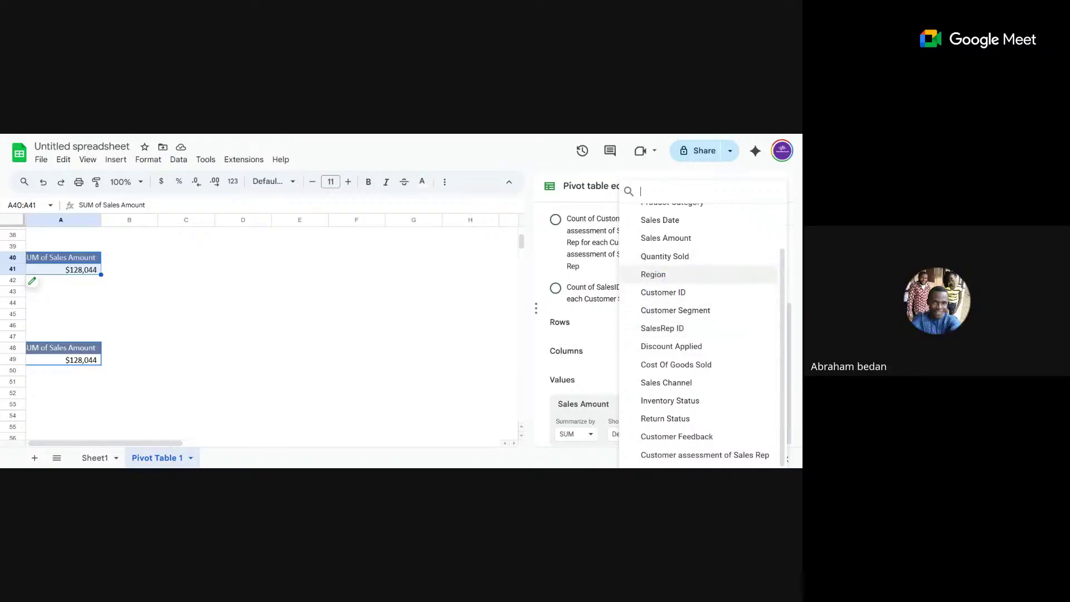
click(657, 274)
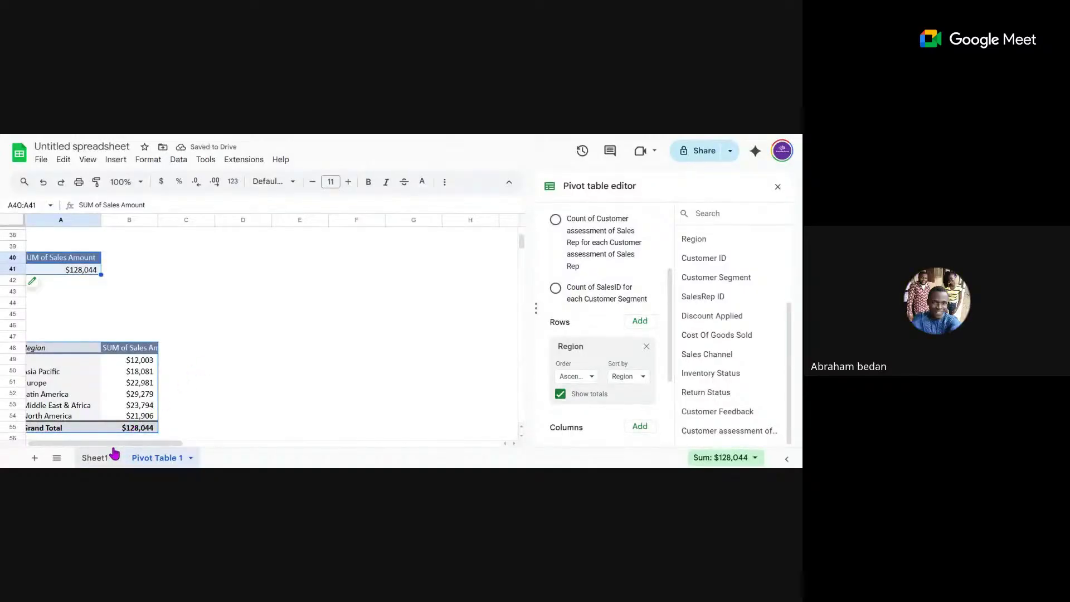
drag(118, 444, 89, 447)
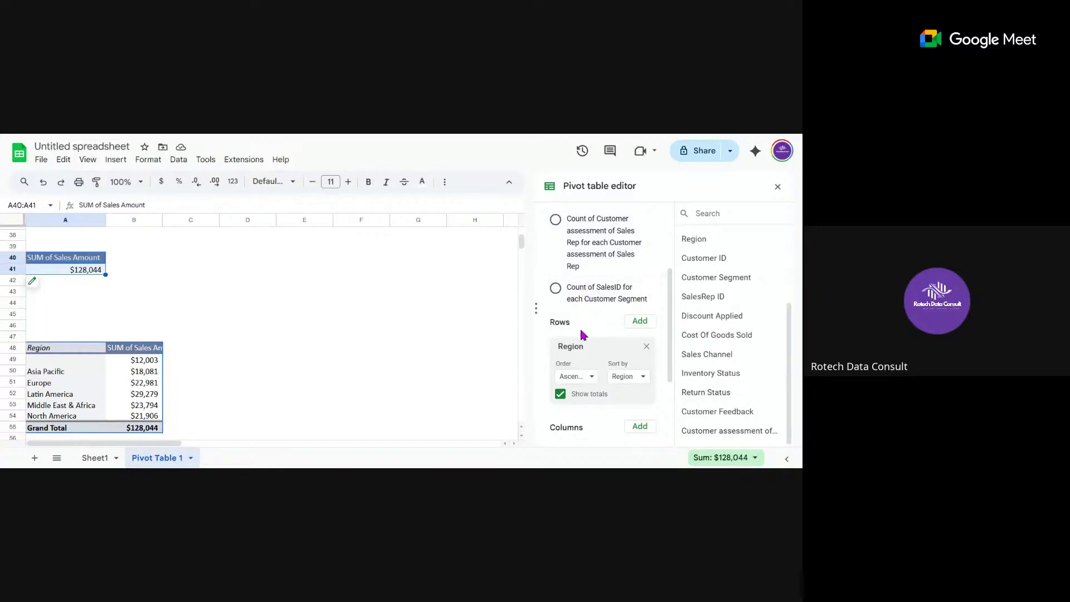
- Sort the Region rows of the pivot table at A48 in descending order by SUM of Sales Amount
scroll(671, 341, down, 1)
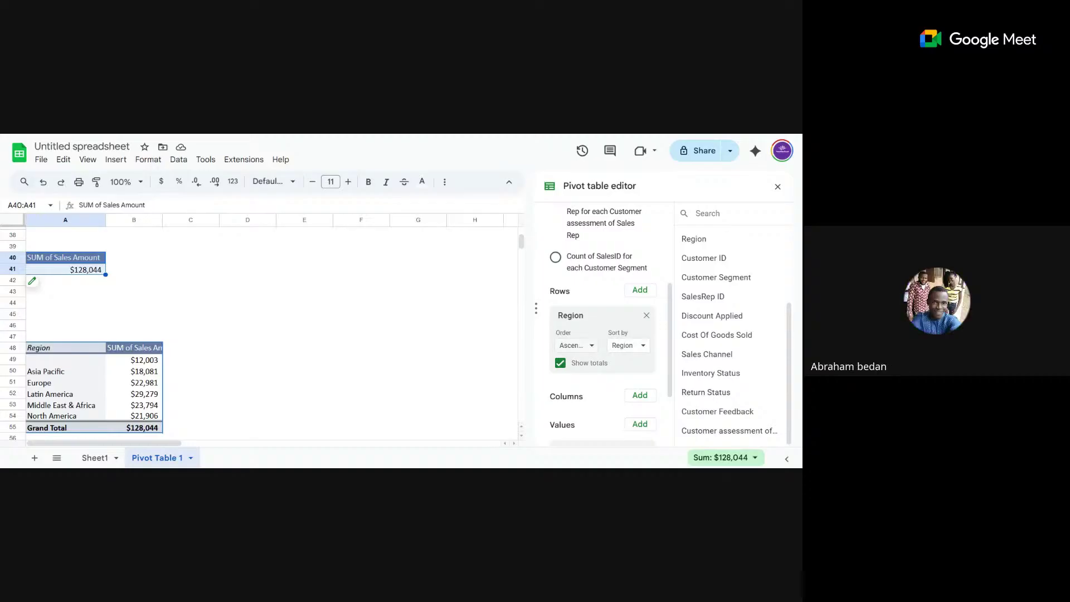
click(591, 346)
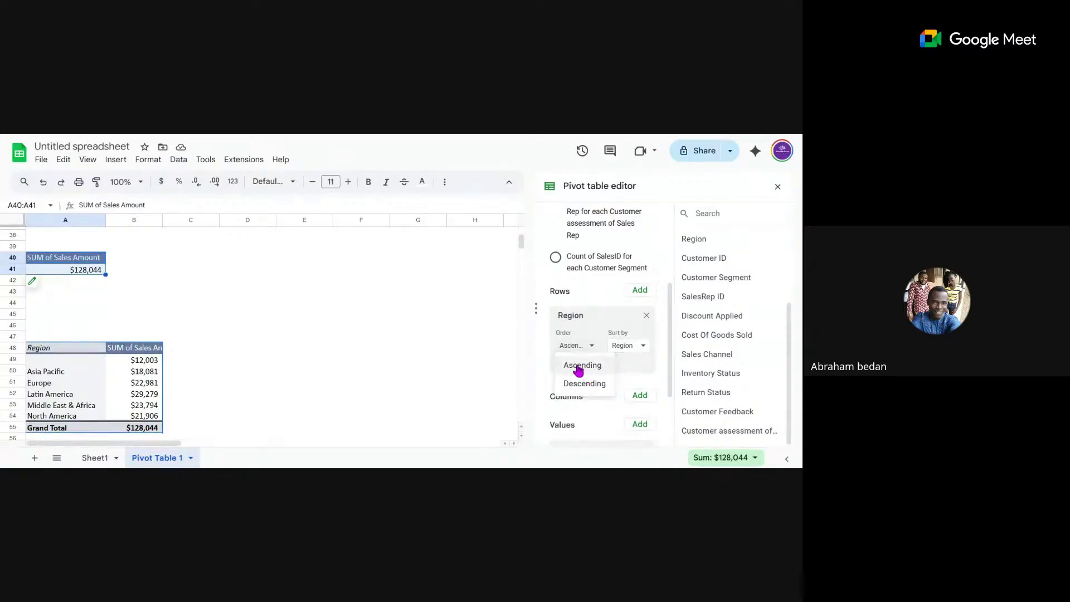
click(580, 385)
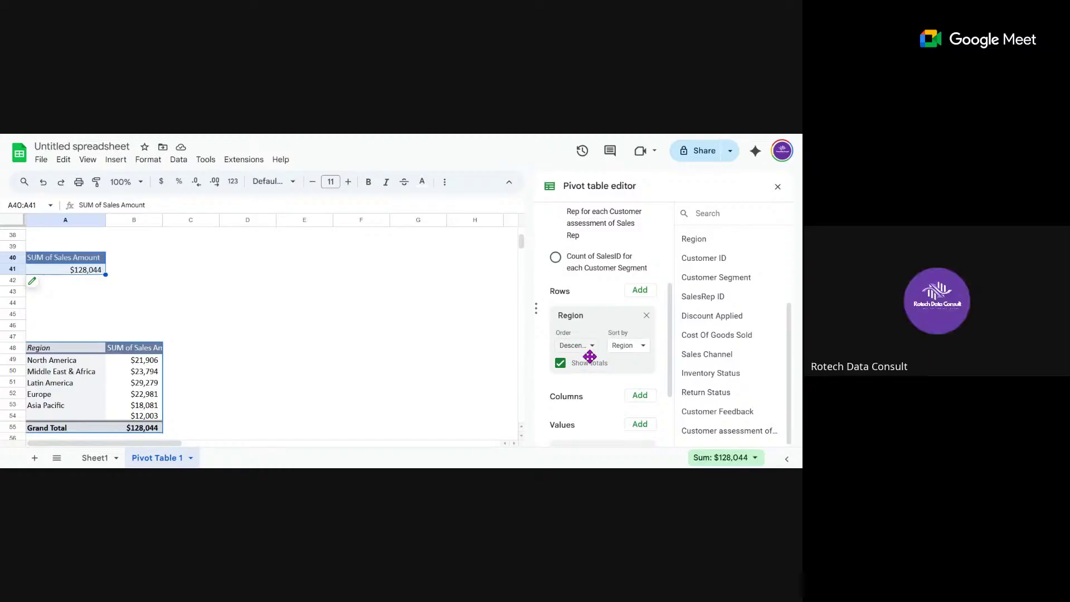
click(627, 346)
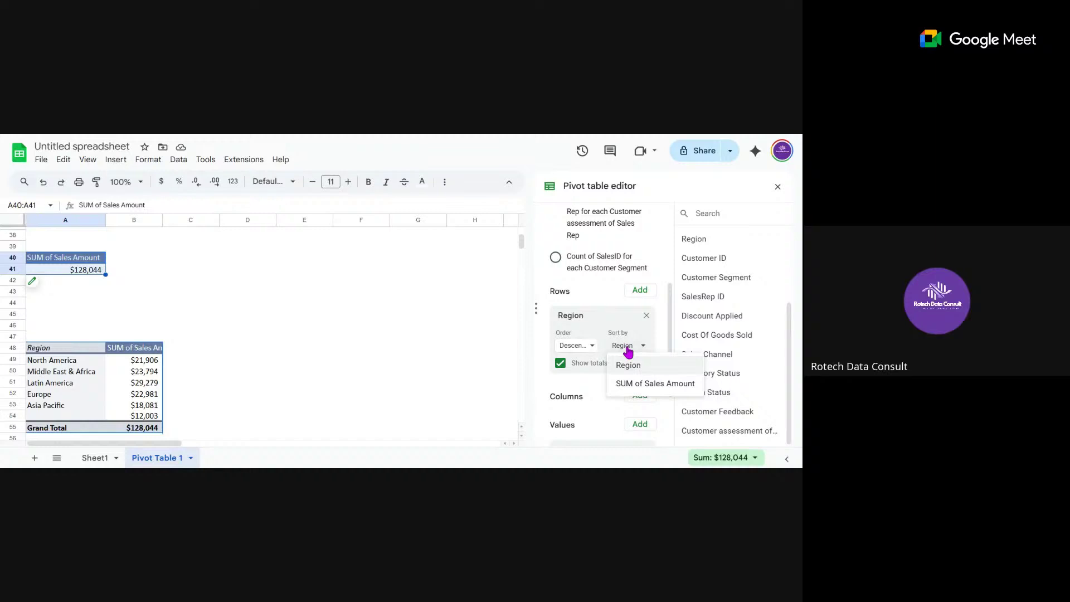
click(636, 385)
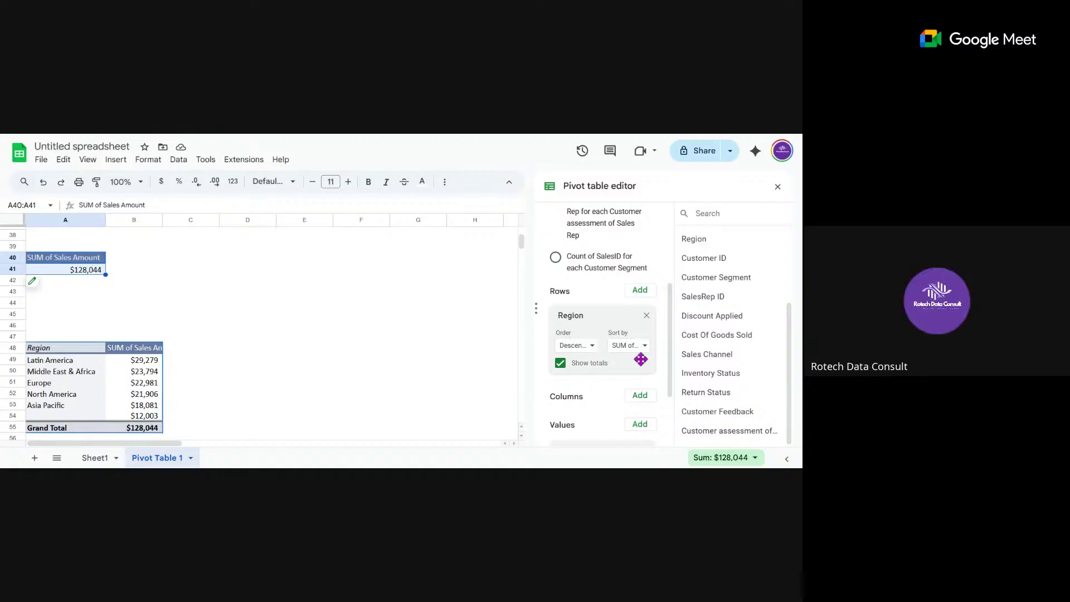
click(643, 347)
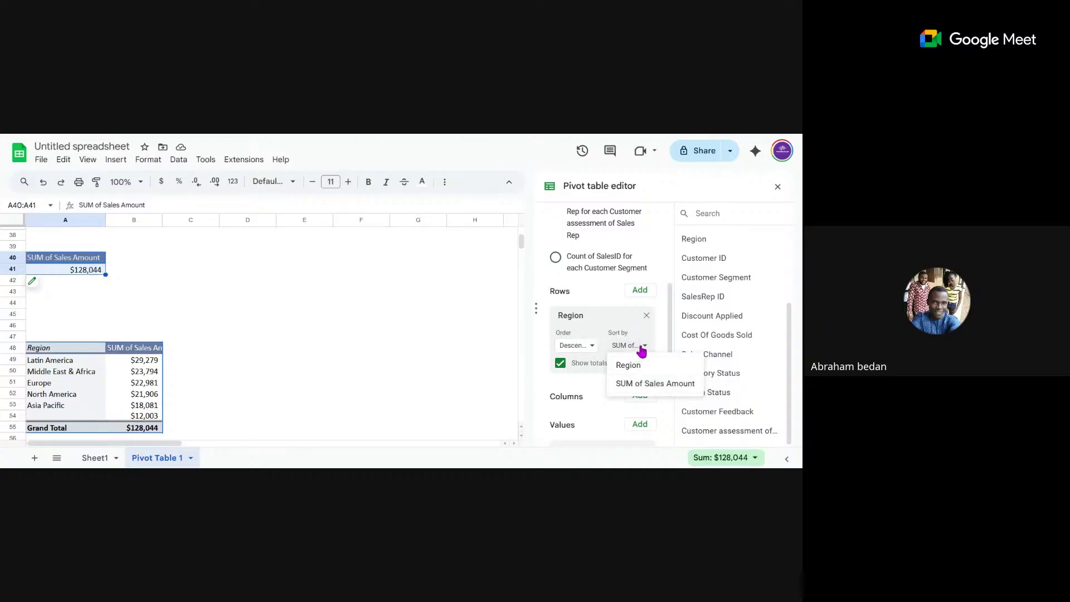
click(624, 336)
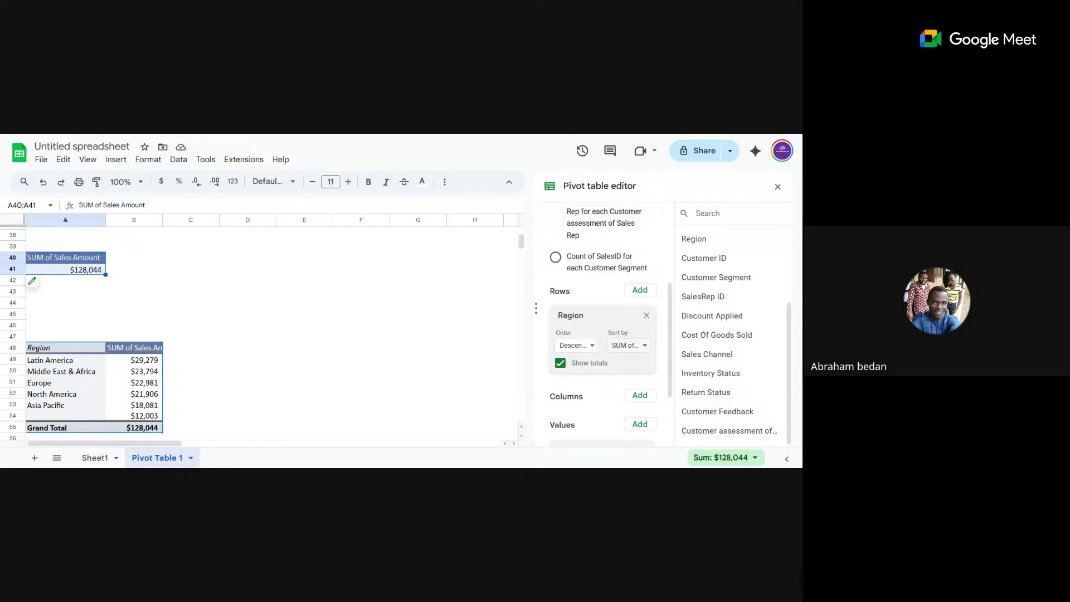
click(630, 345)
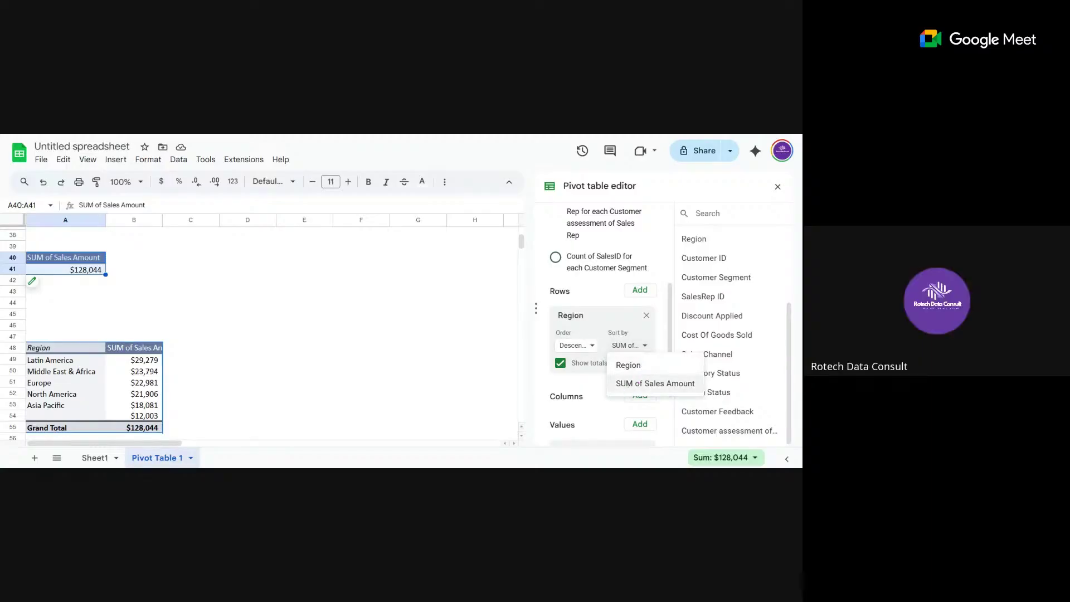
click(631, 384)
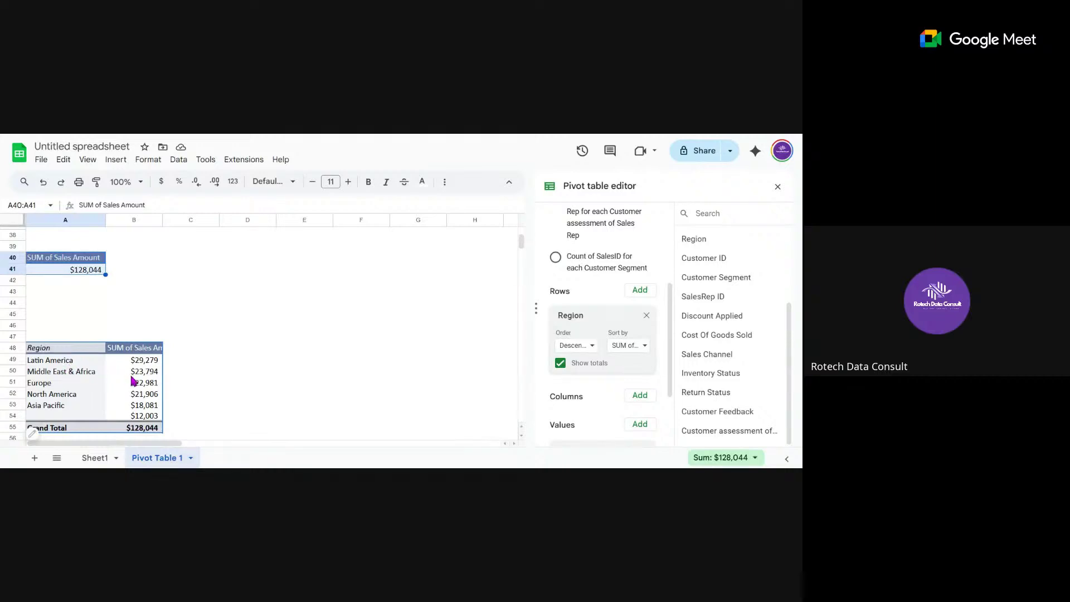
- Copy the Region by Sales Amount pivot table in A48:B55 and paste the duplicate at A59
click(98, 362)
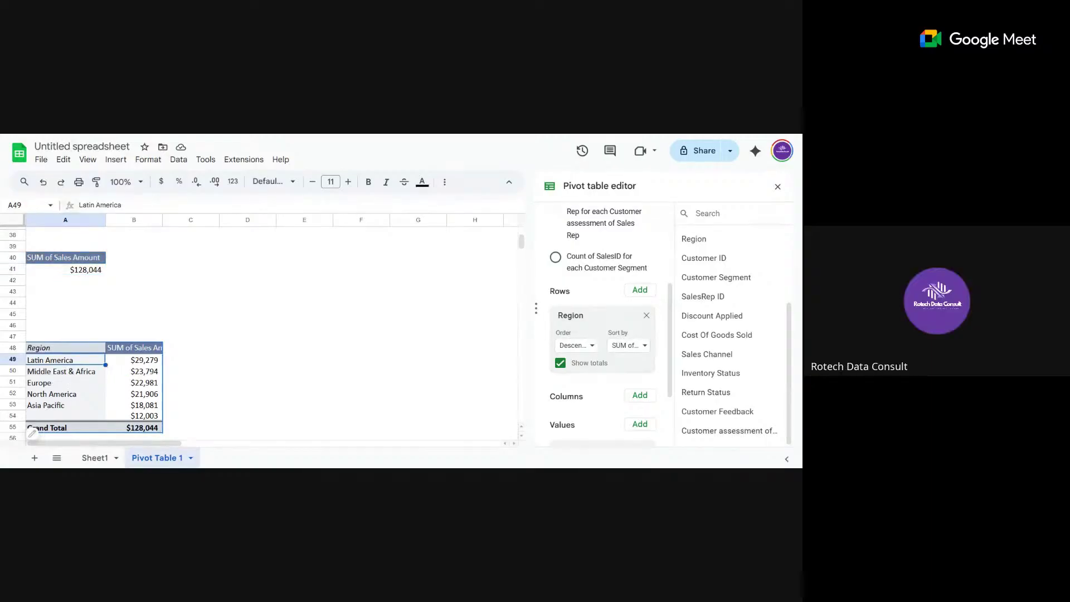
scroll(262, 334, down, 3)
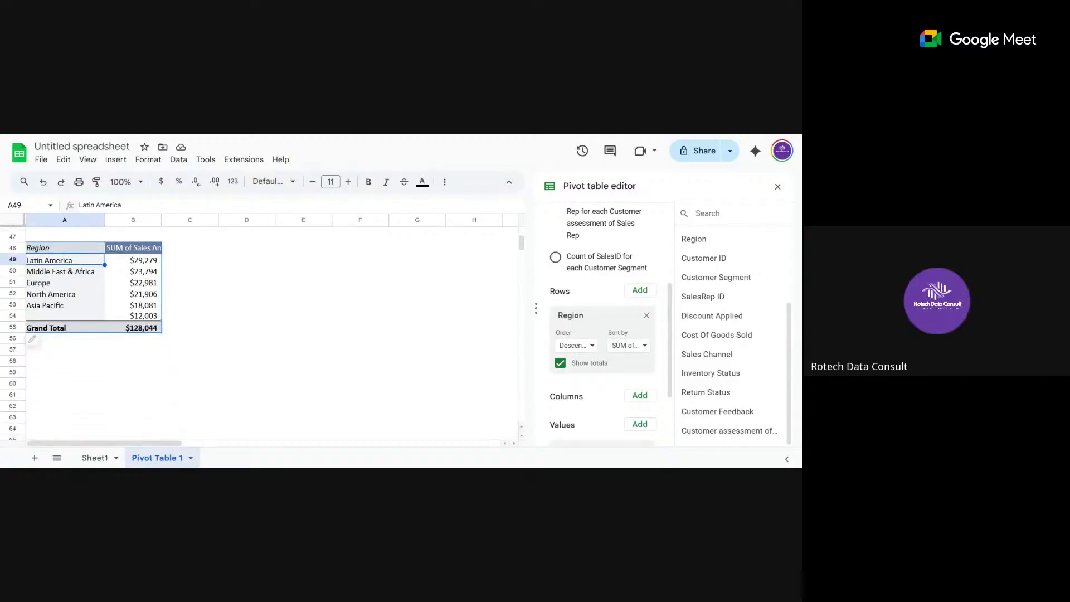
scroll(106, 401, down, 1)
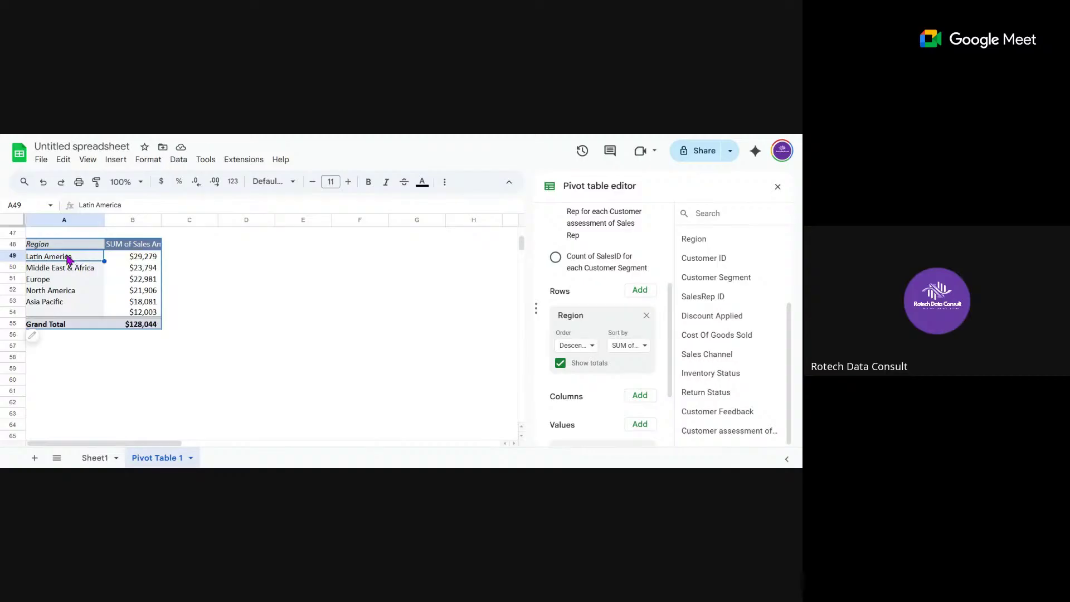
click(52, 248)
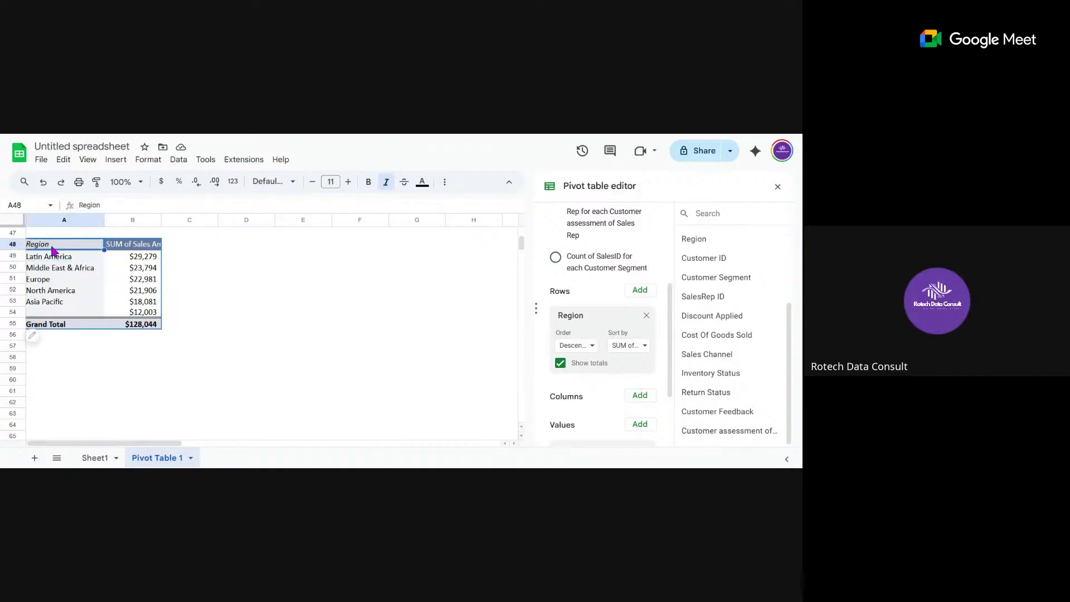
key(shift+Right)
key(shift+Down)
key(shift+Down)
key(shift+Down)
key(shift+Down)
key(shift+Down)
key(shift+Down)
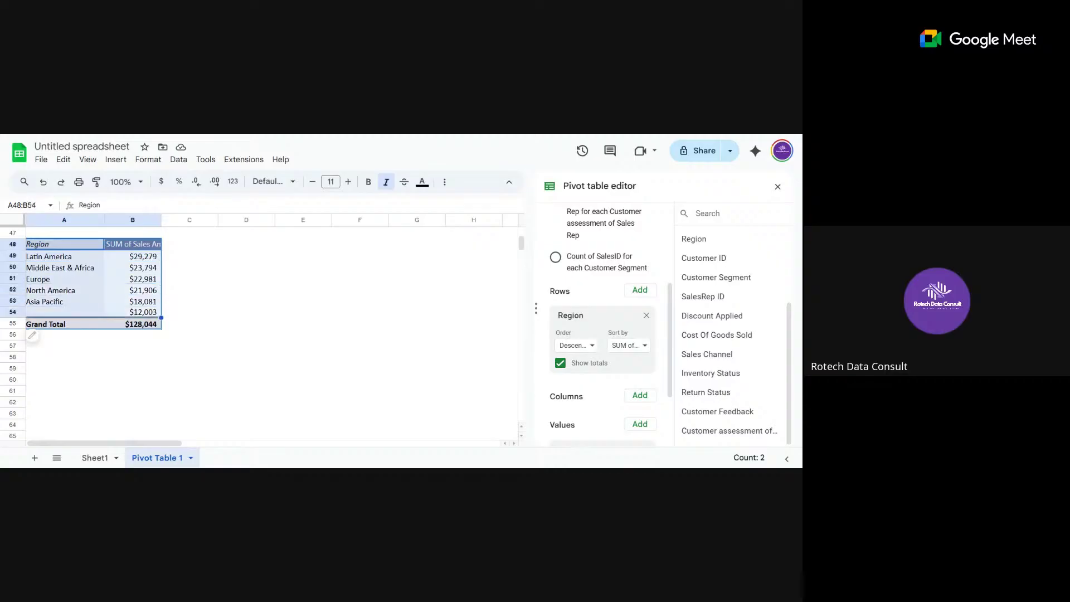
key(shift+Down)
key(ctrl+c)
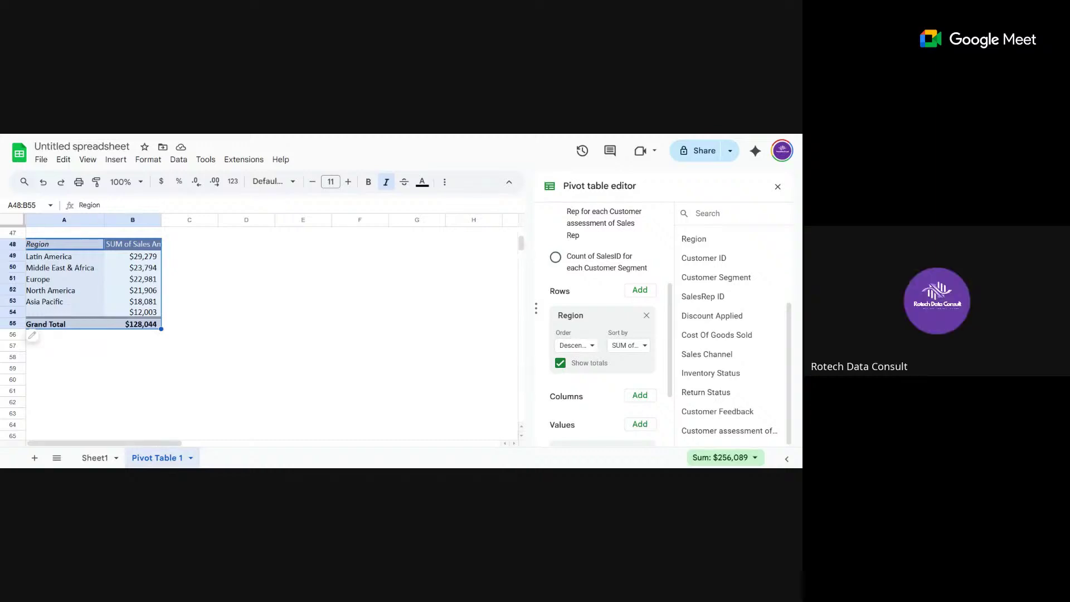
click(63, 370)
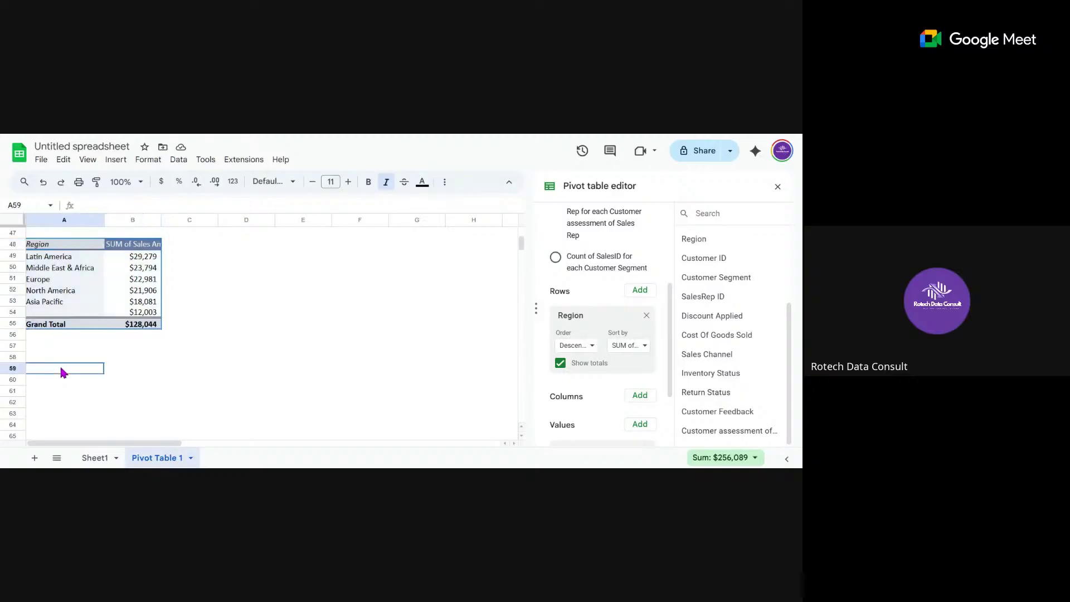
key(ctrl+v)
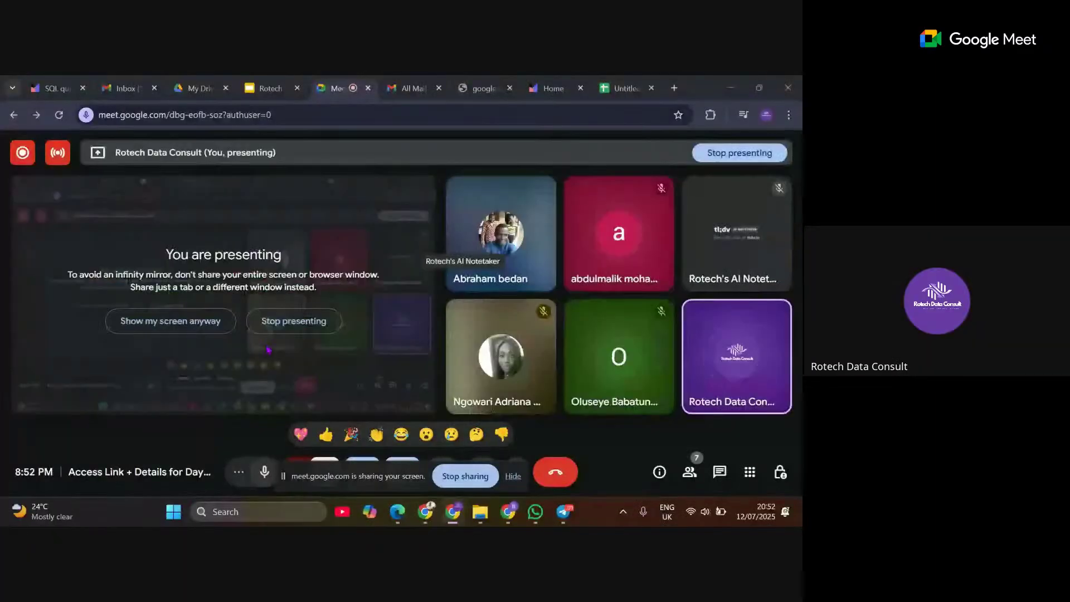
- Return from the Google Meet call to the Untitled spreadsheet and close the floating meeting window
click(170, 320)
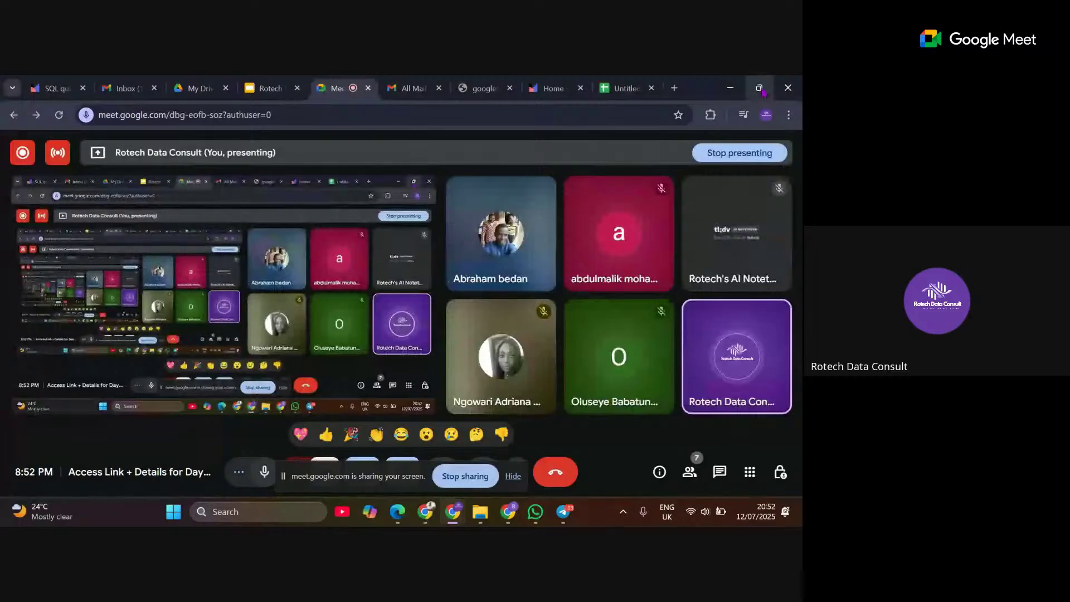
mouse_move(764, 92)
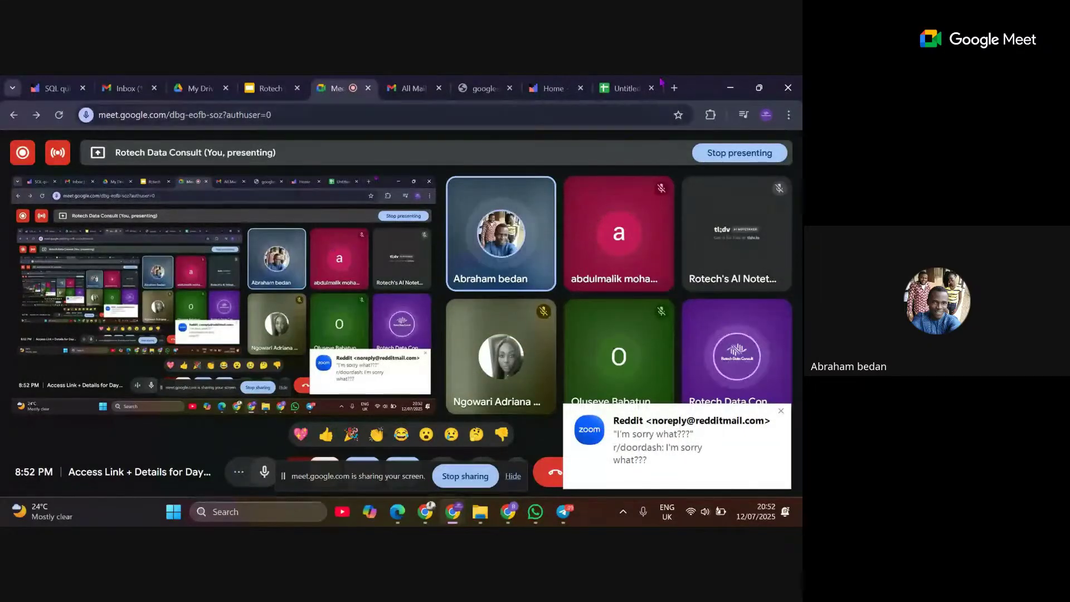
click(625, 88)
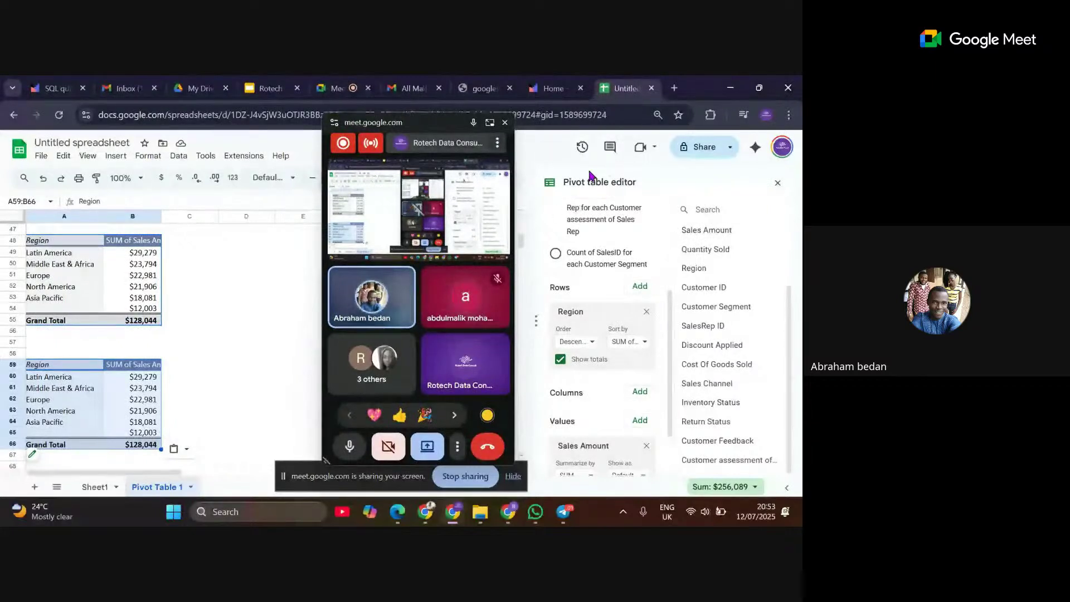
click(505, 123)
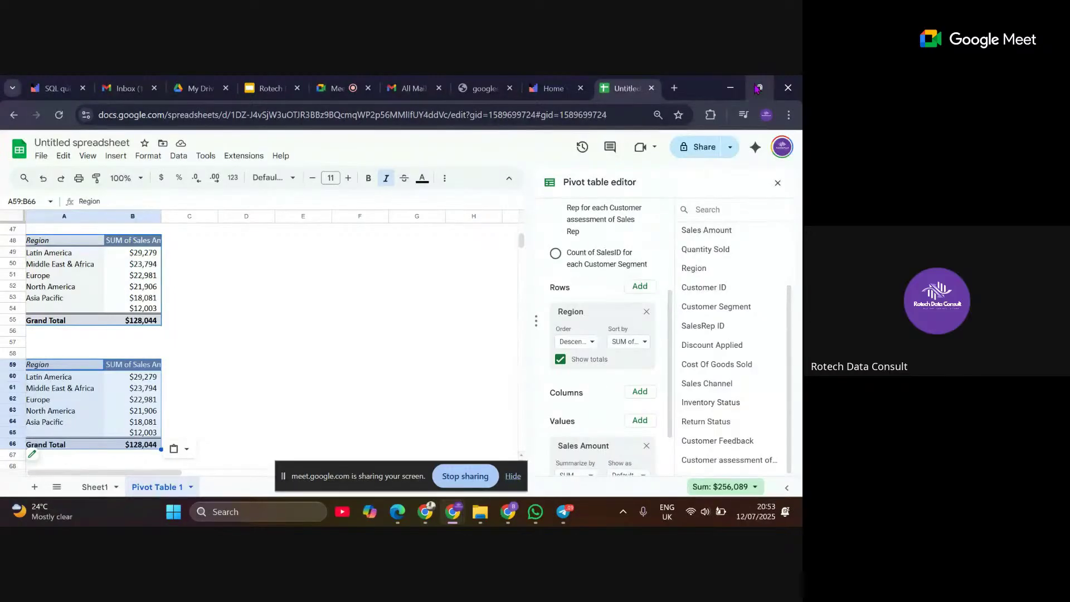
mouse_move(761, 89)
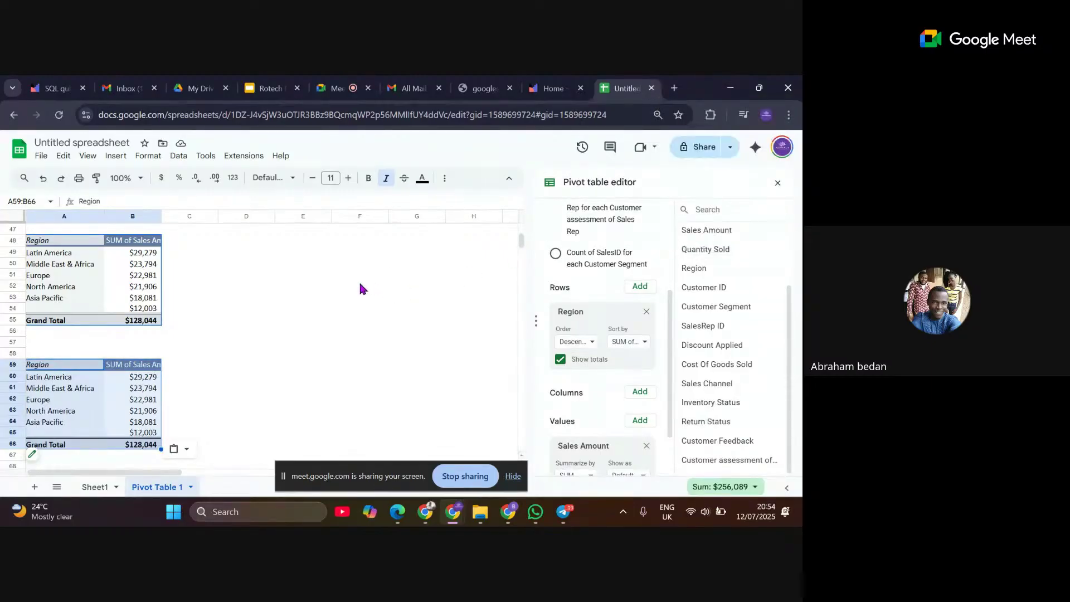
- Switch to the Google Meet call, hide the screen-sharing notice and stop presenting
click(329, 91)
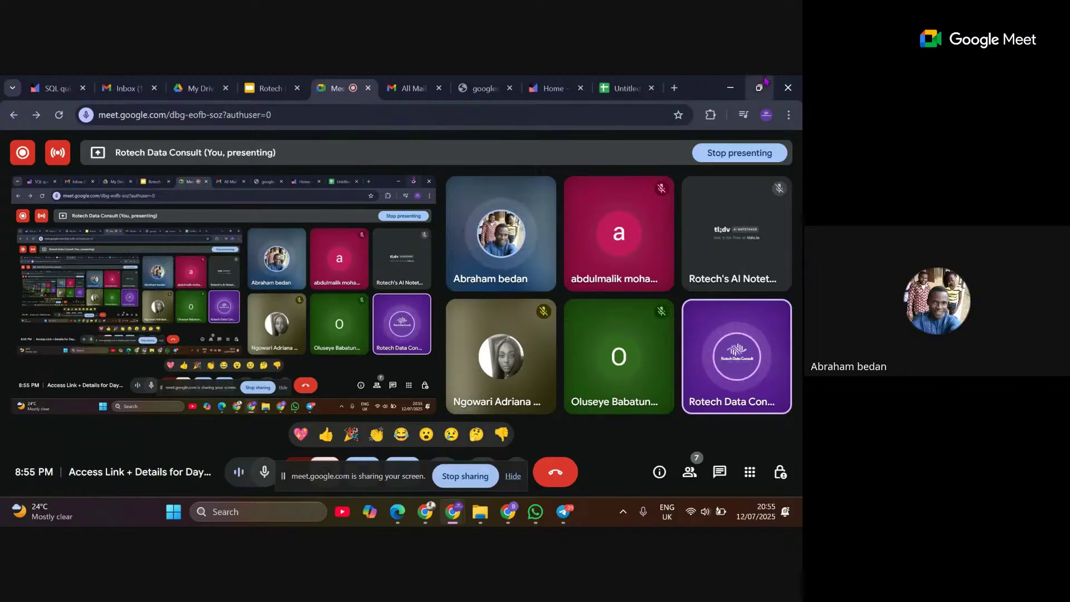
mouse_move(765, 88)
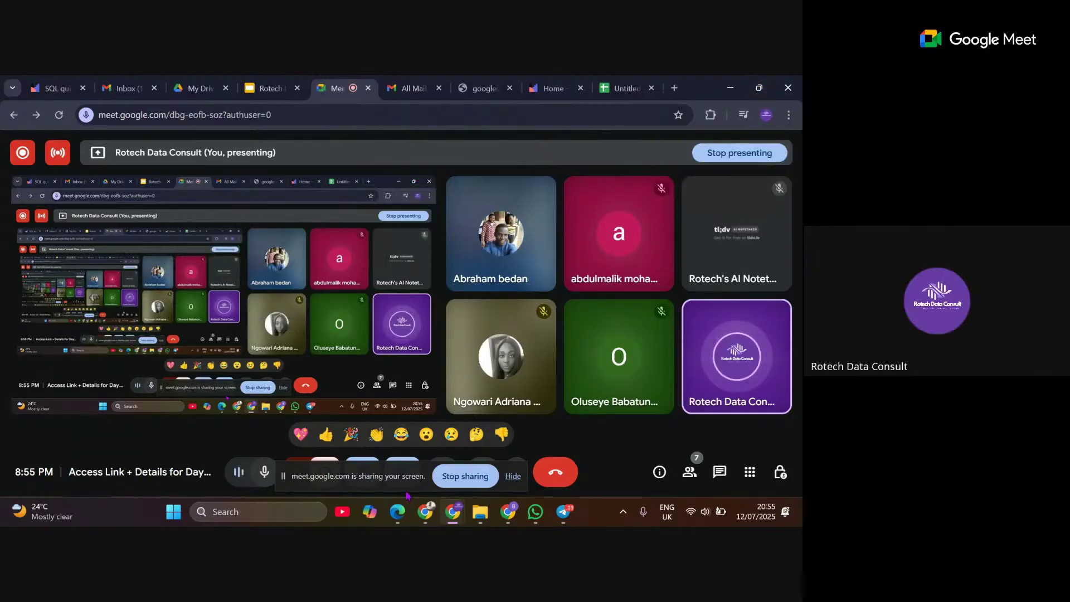
click(509, 476)
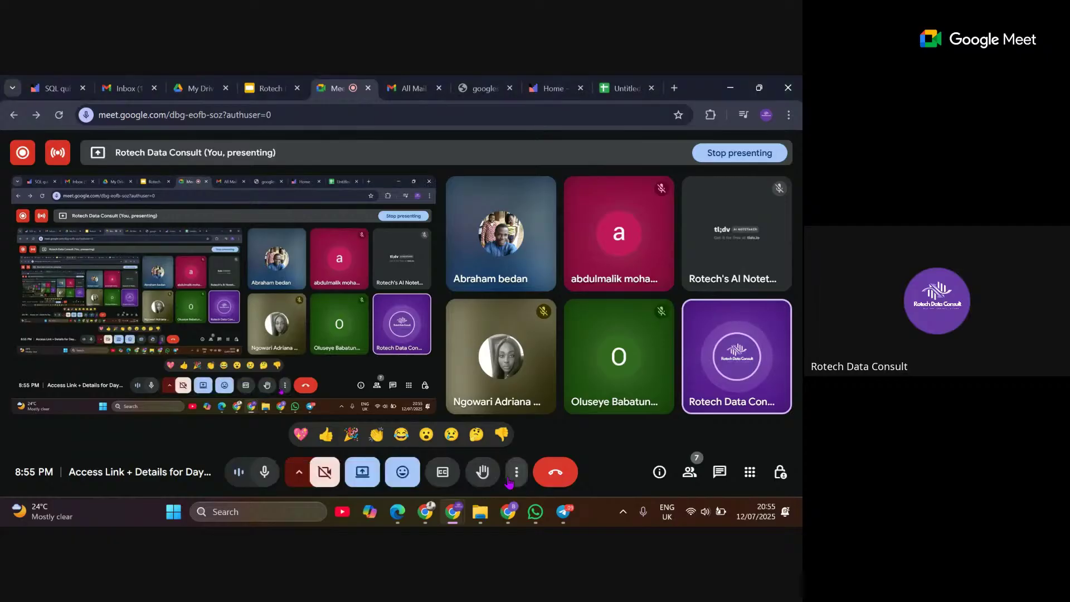
click(516, 473)
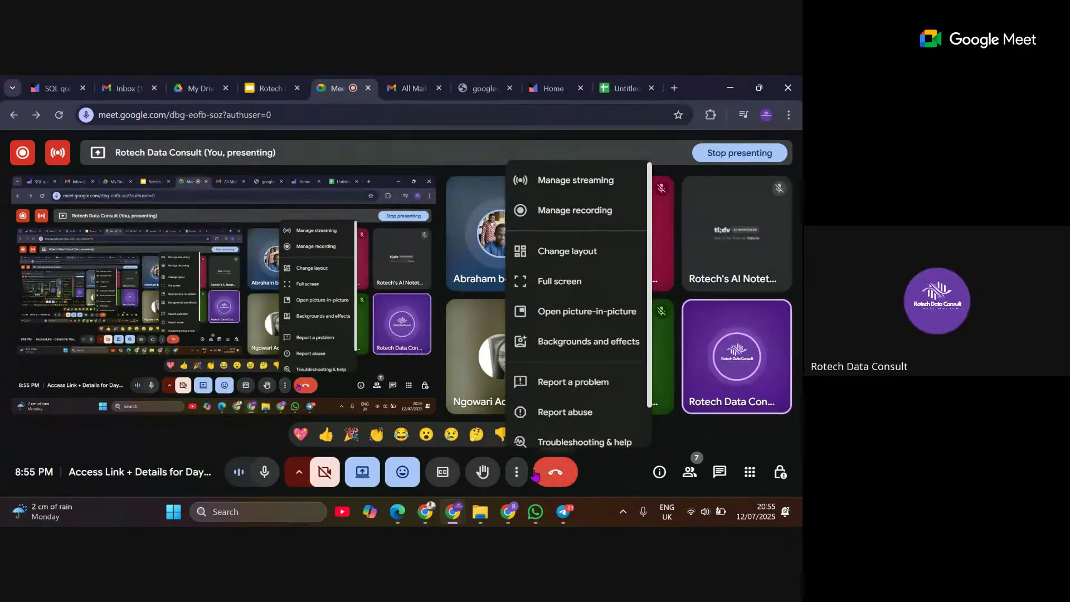
click(516, 473)
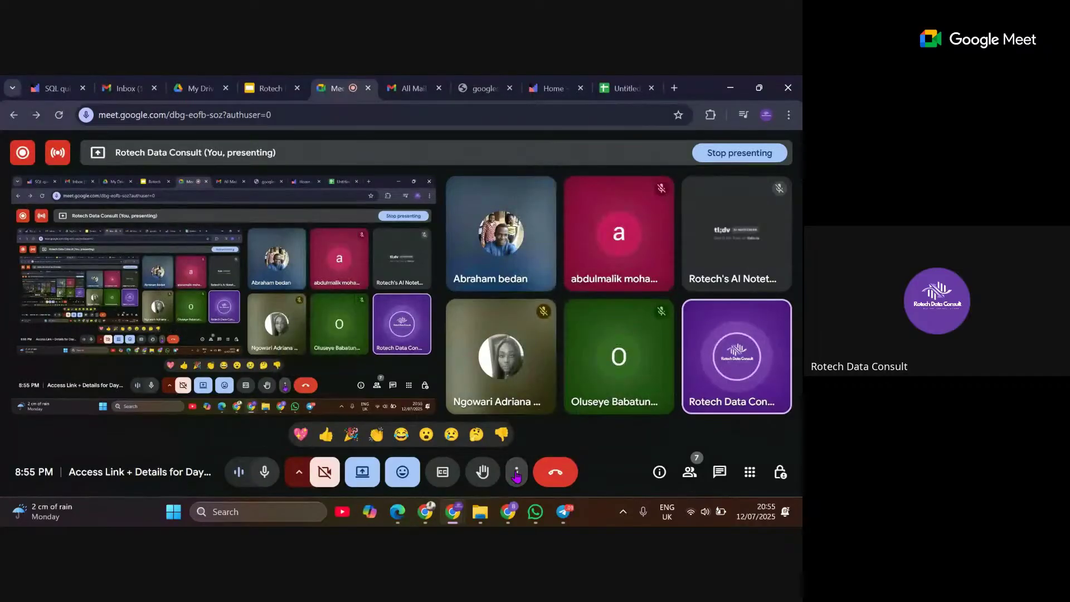
click(517, 472)
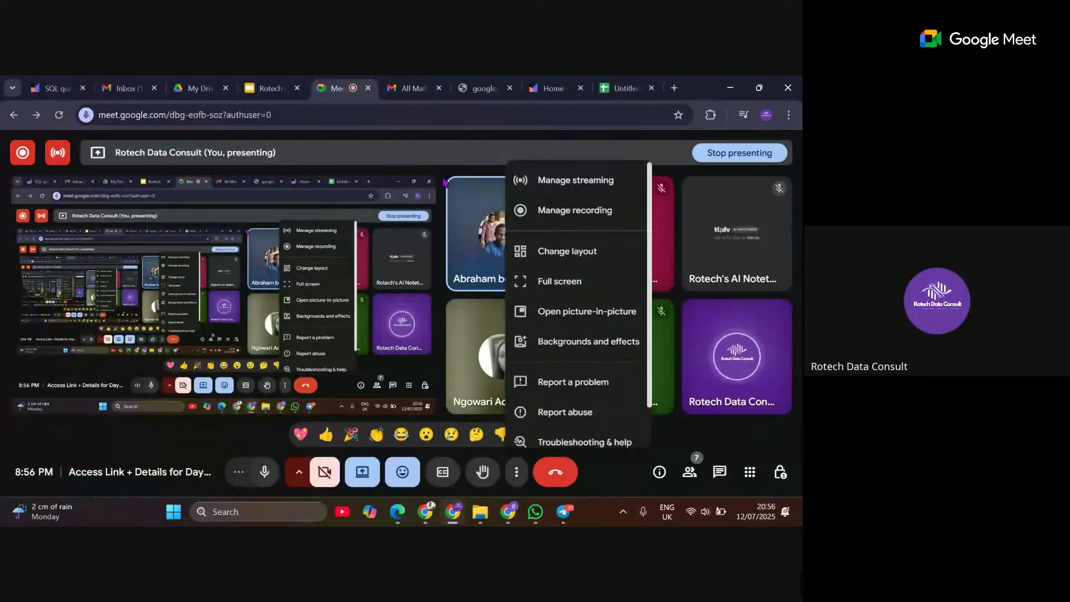
click(446, 156)
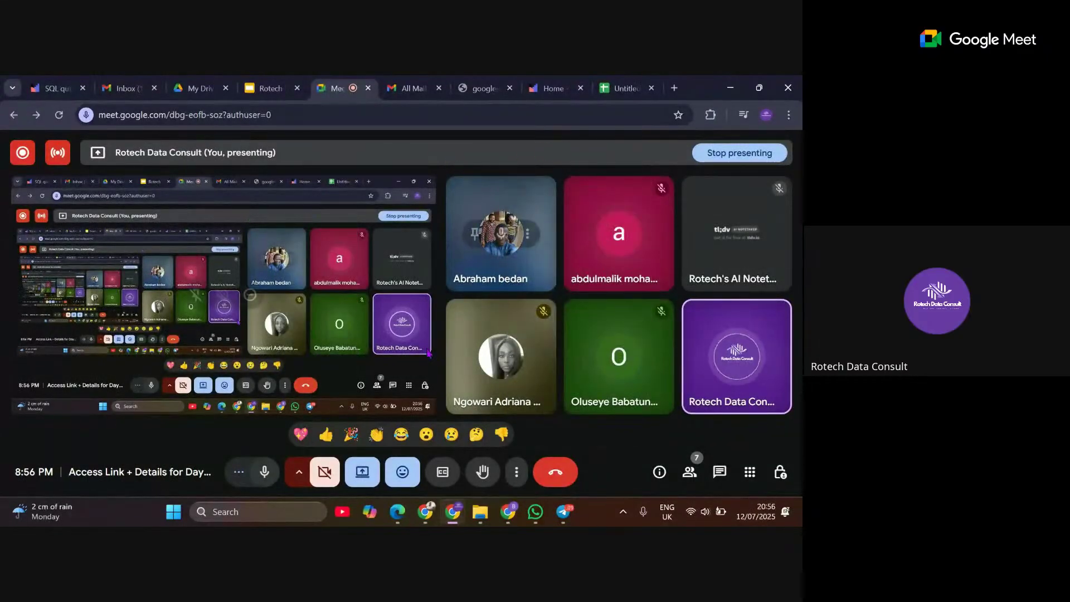
click(728, 159)
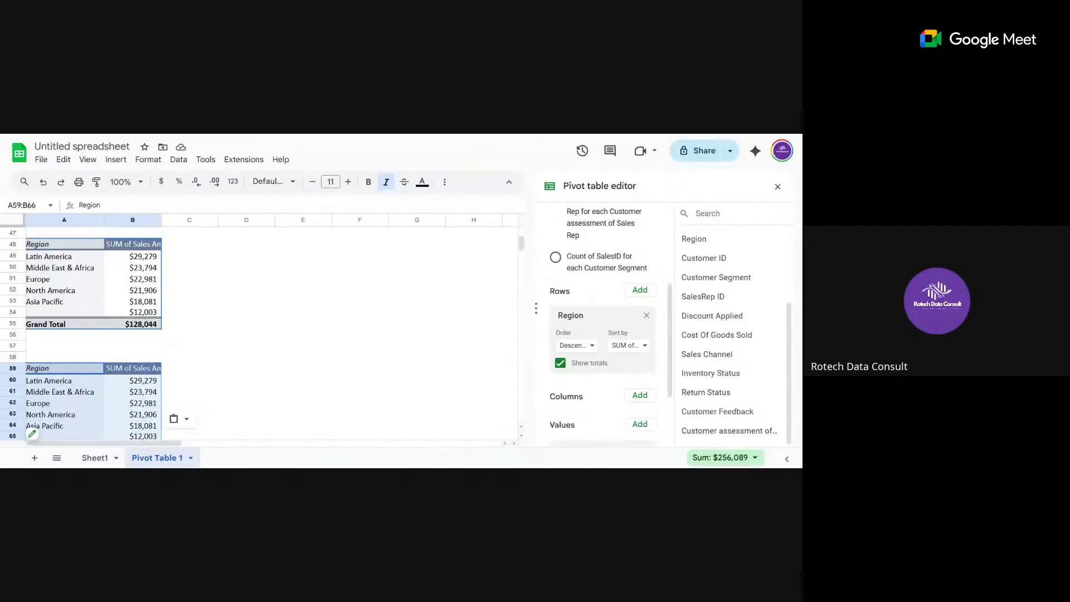
- Paste another copy of the Region by Sales Amount pivot table at A70, below the one at A59
click(248, 336)
scroll(249, 336, down, 5)
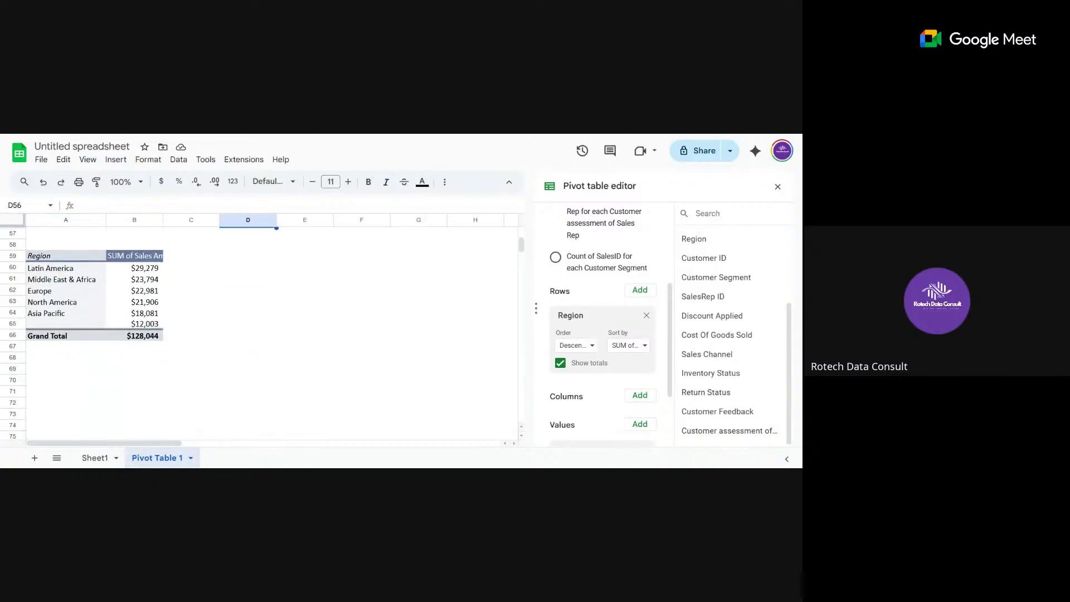
scroll(248, 296, up, 2)
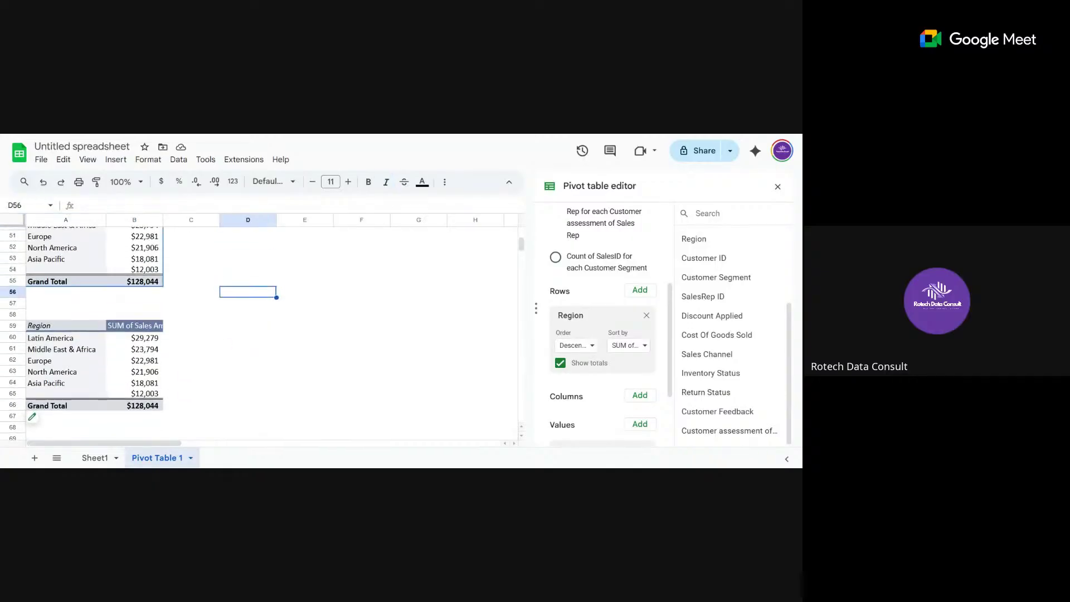
click(67, 330)
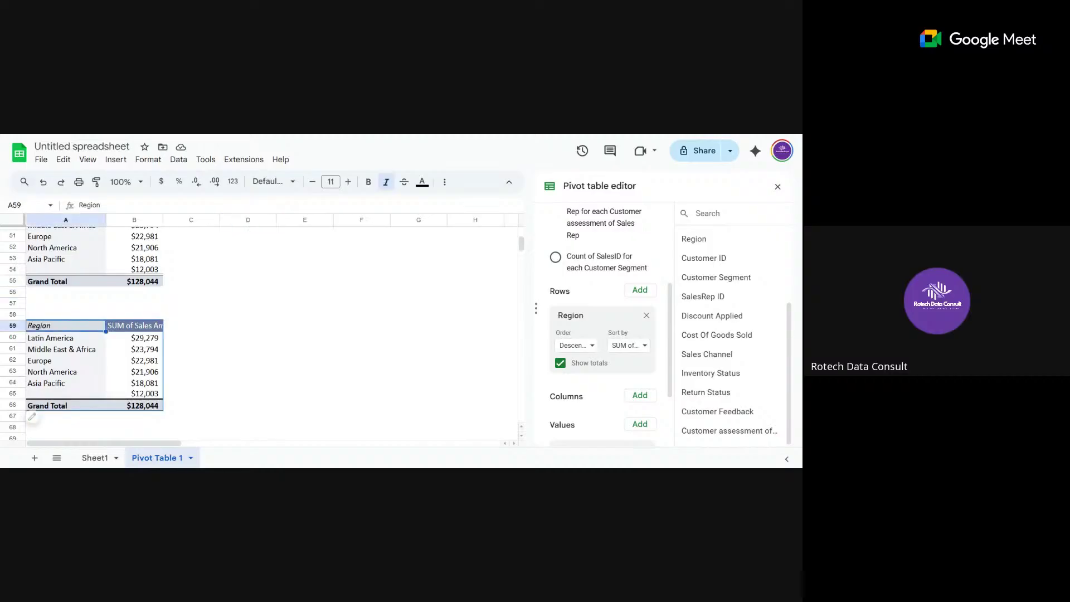
scroll(262, 329, down, 3)
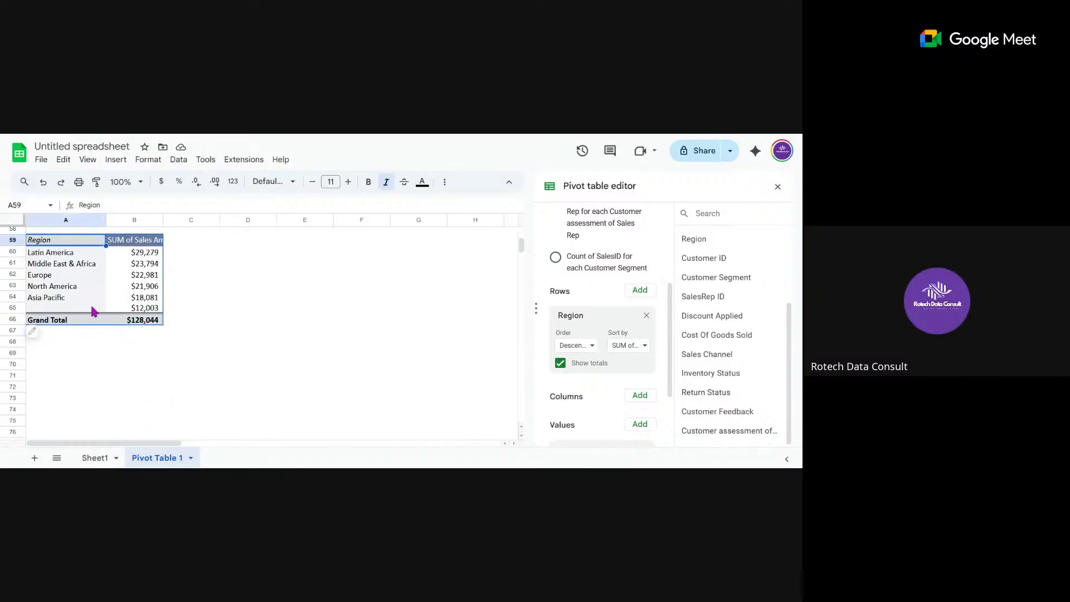
click(46, 365)
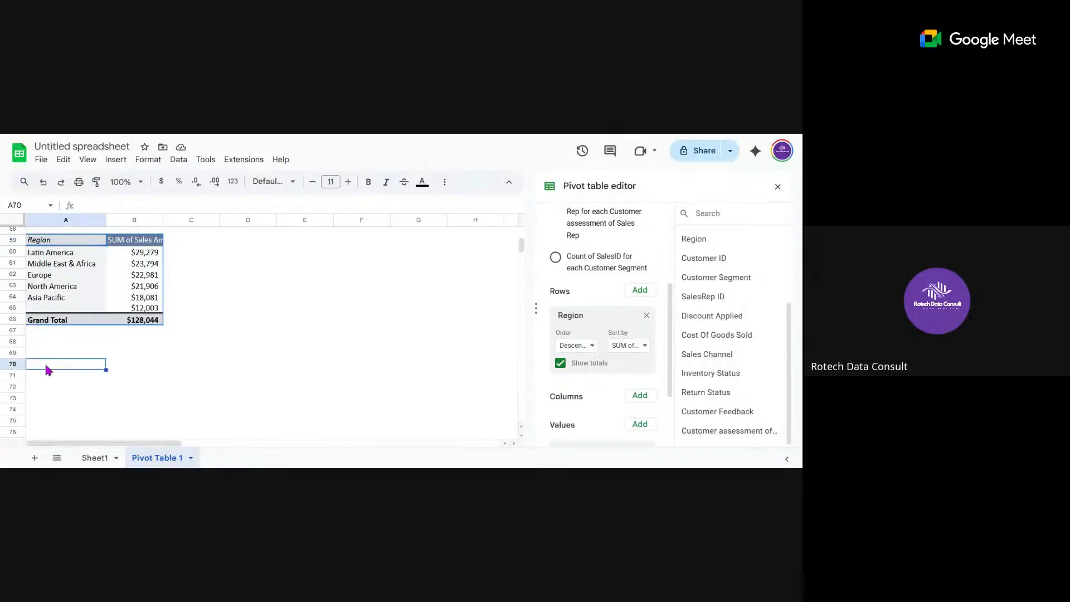
text(Region	SUM of Sales Amount Latin America	$29,279 Middle East & Africa	$23,794 Europe	$22,981 North America	$21,906 Asia Pacific	$18,081 	$12,003 Grand Total	$128,044)
scroll(47, 369, down, 2)
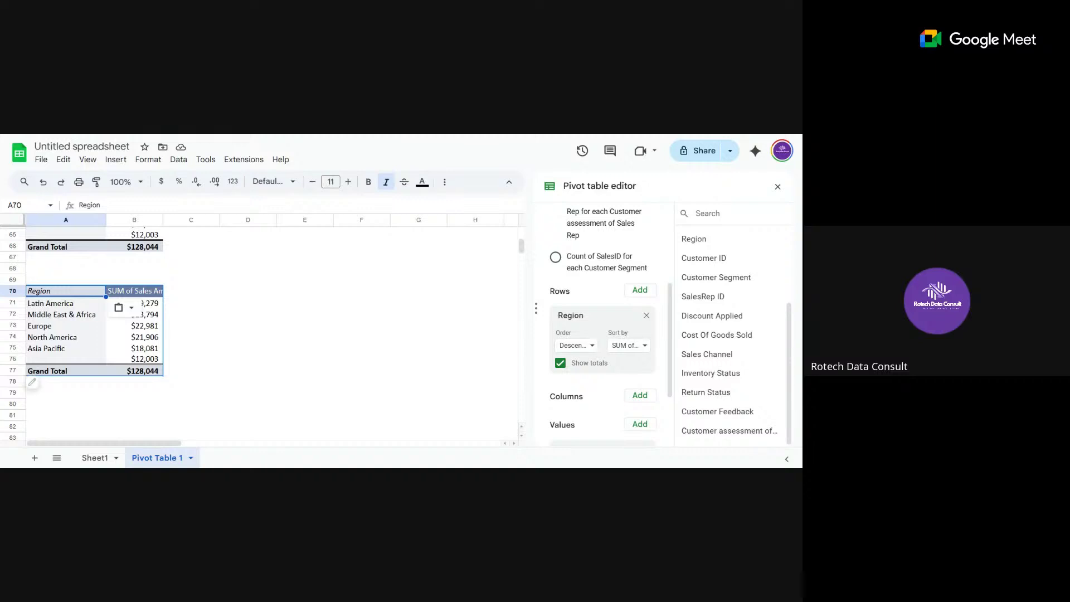
- Replace the Region row field of the pivot table at A70 with Customer assessment of Sales Rep
click(646, 315)
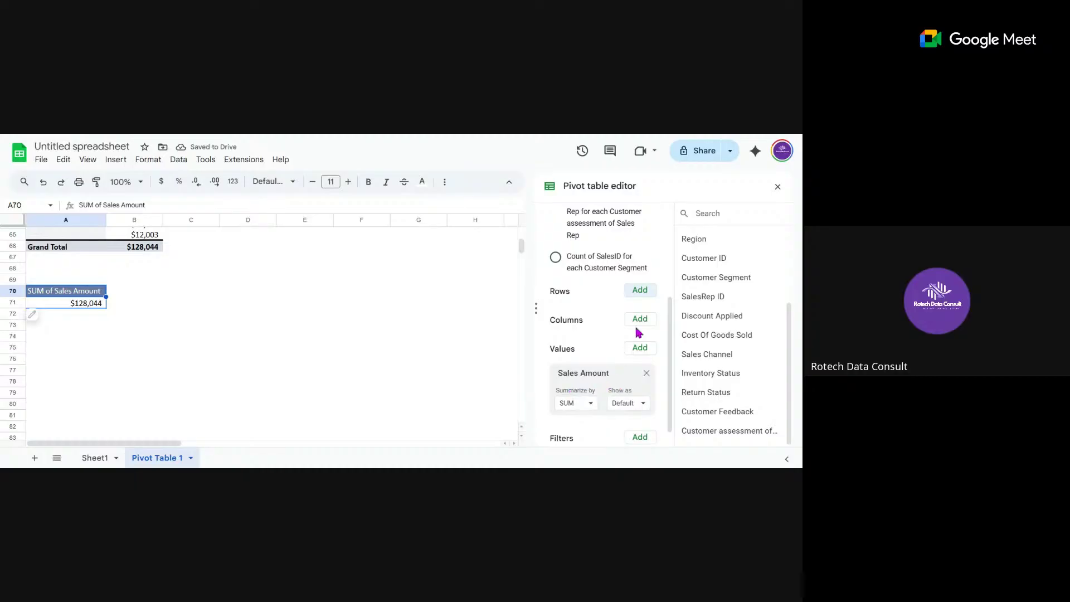
click(633, 291)
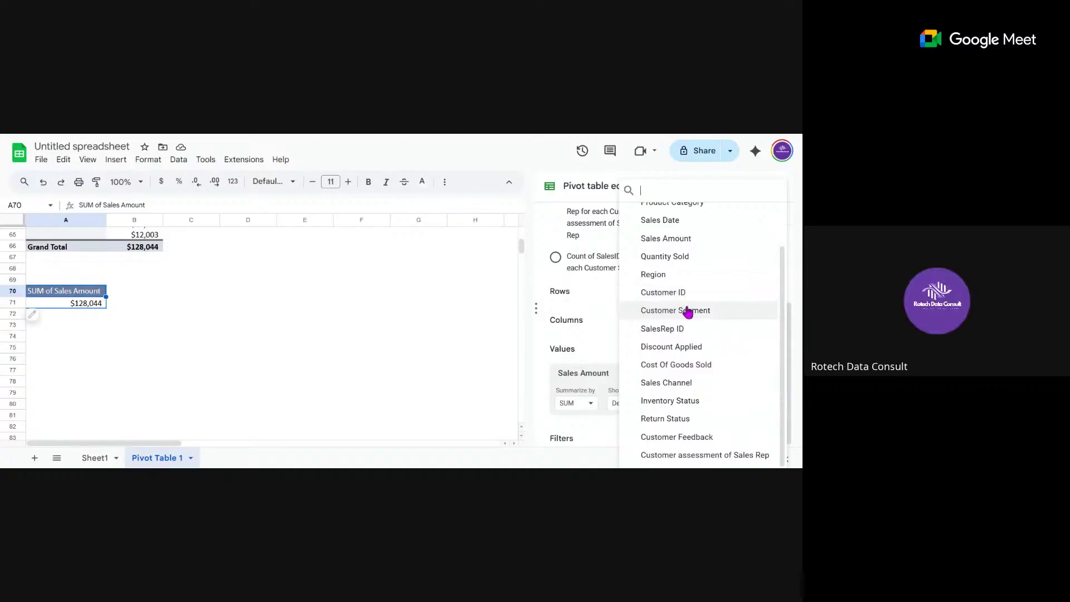
click(684, 457)
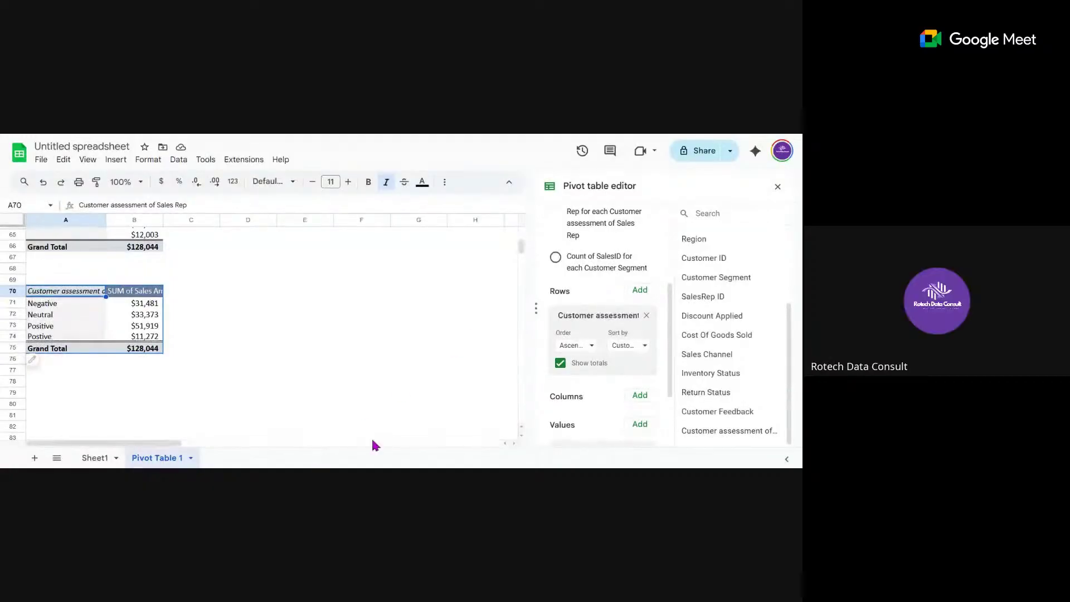
- Replace the Customer assessment of Sales Rep row field of the pivot table at A70 with Region
click(647, 316)
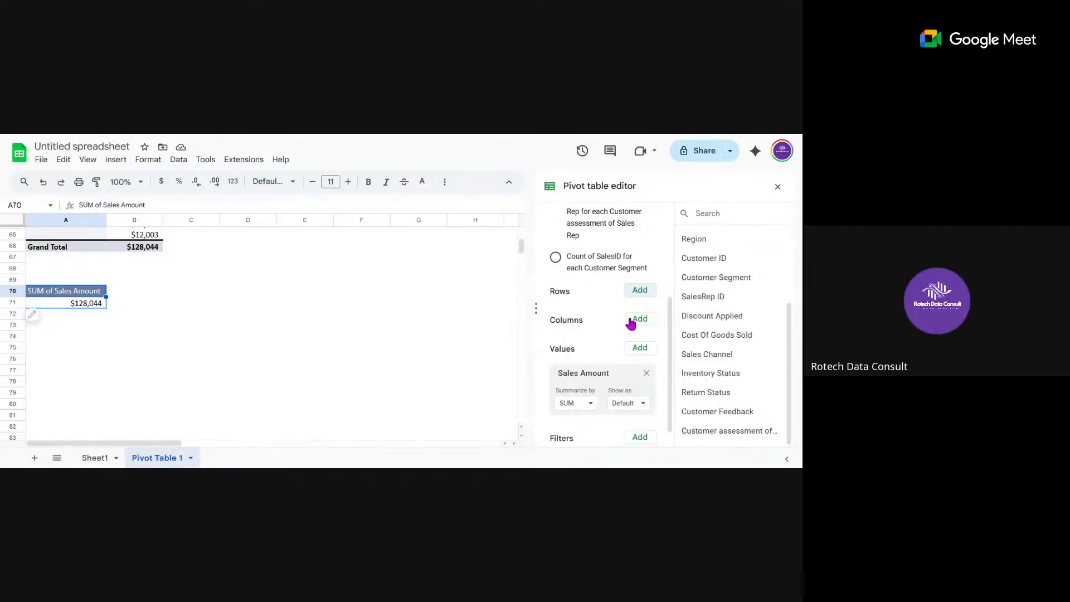
click(641, 291)
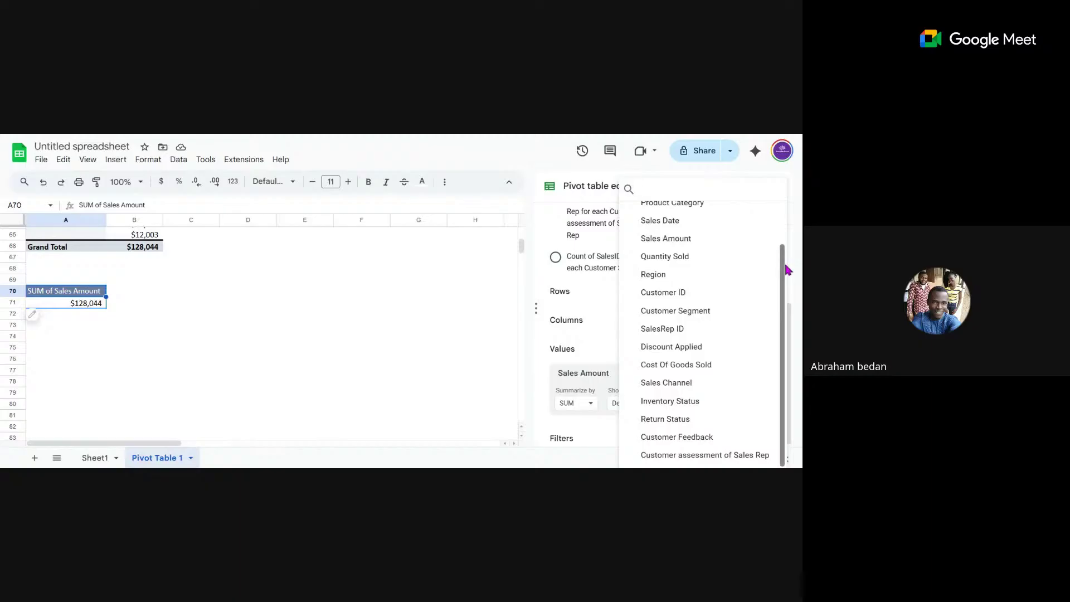
drag(786, 267, 776, 310)
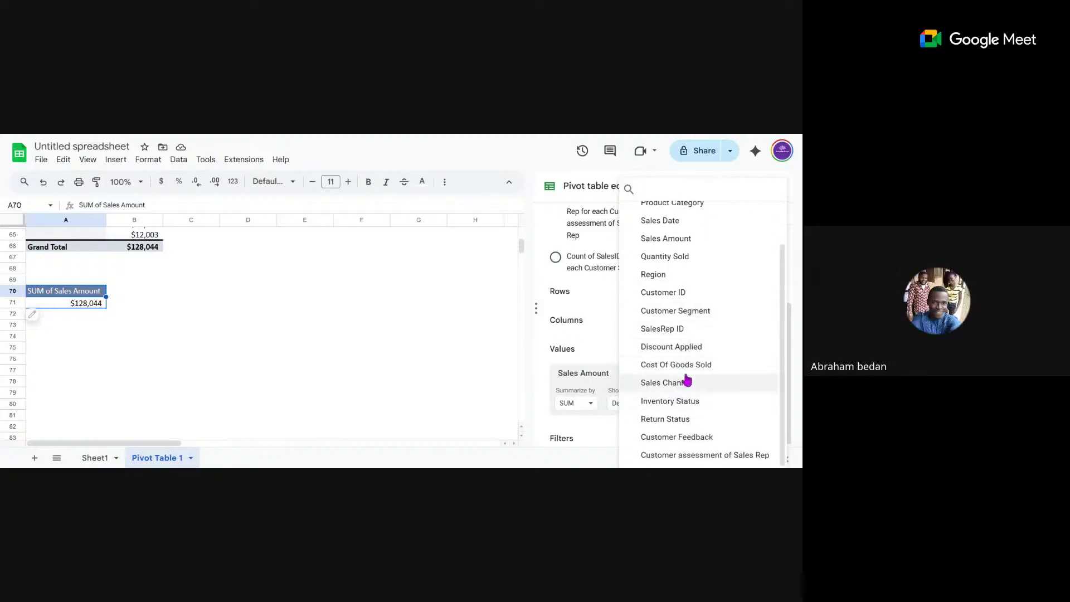
text(reg)
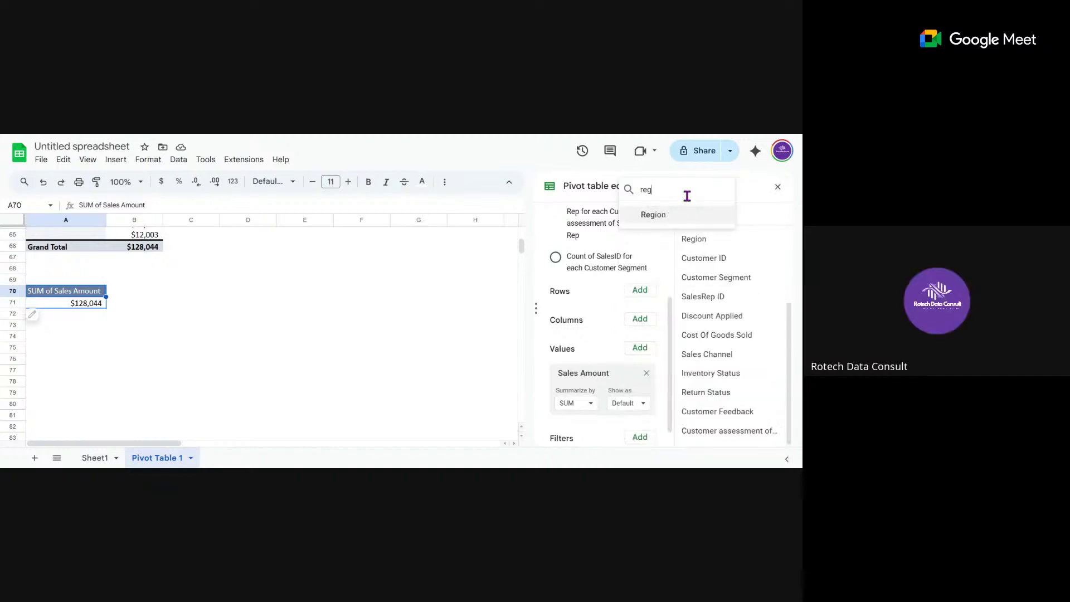
click(657, 215)
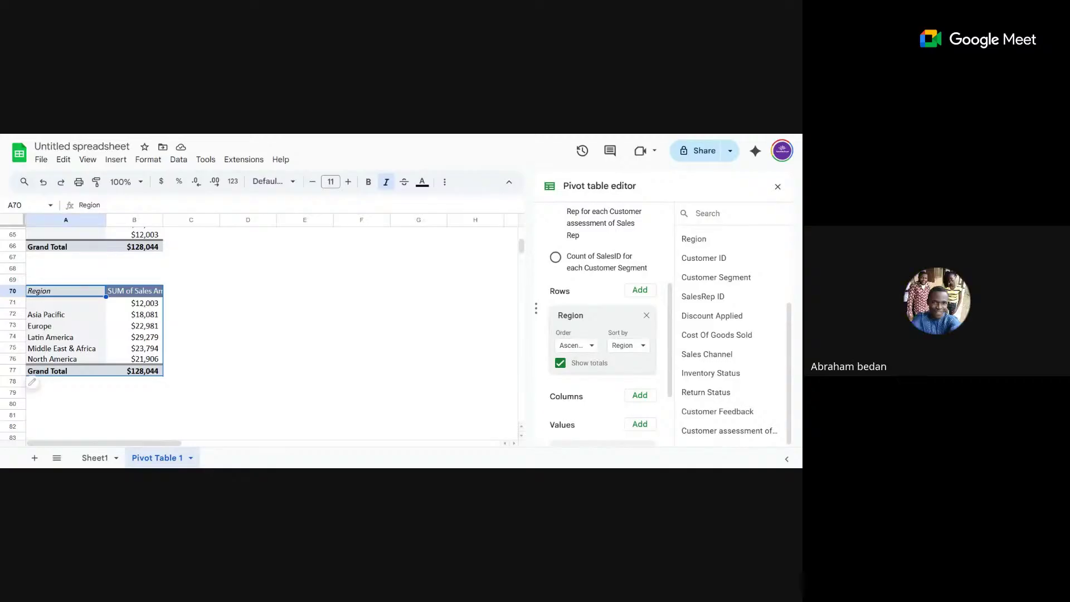
- Swap the Region row field of the pivot table at A70 back to Customer assessment of Sales Rep
click(646, 315)
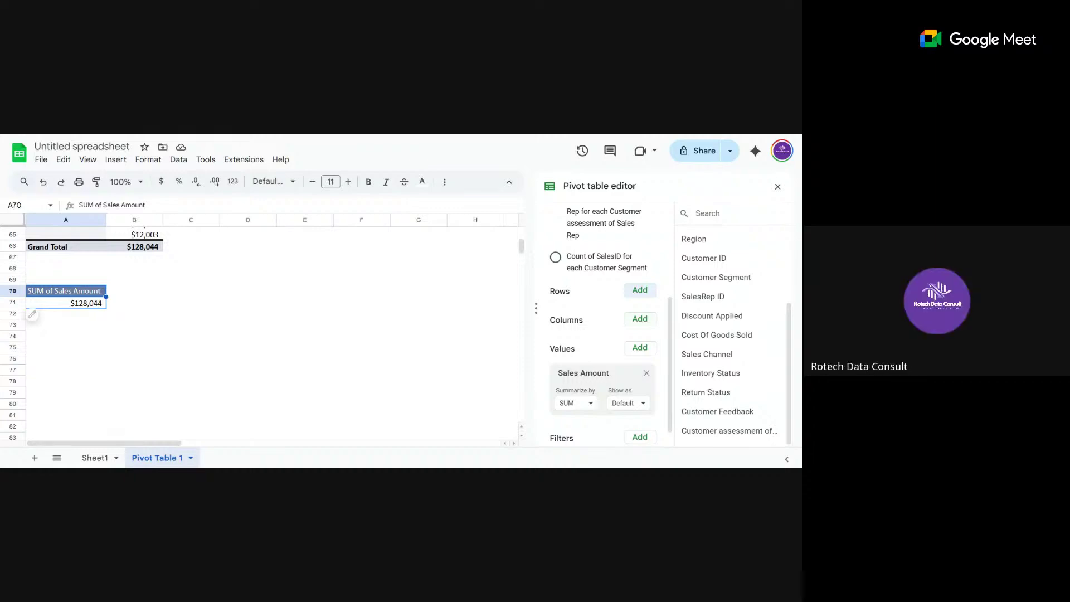
click(636, 291)
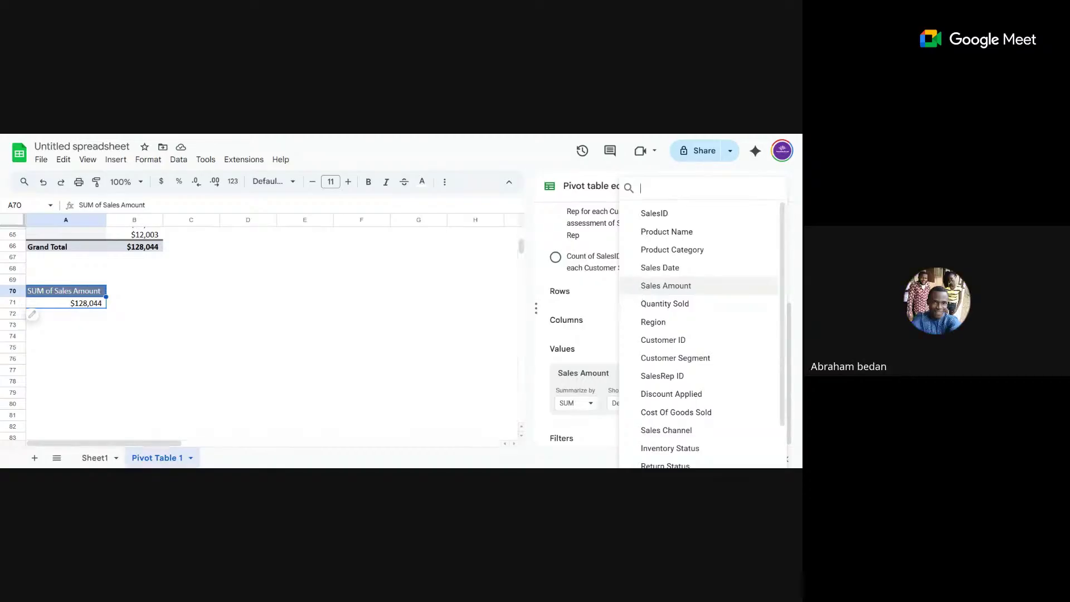
scroll(697, 423, down, 1)
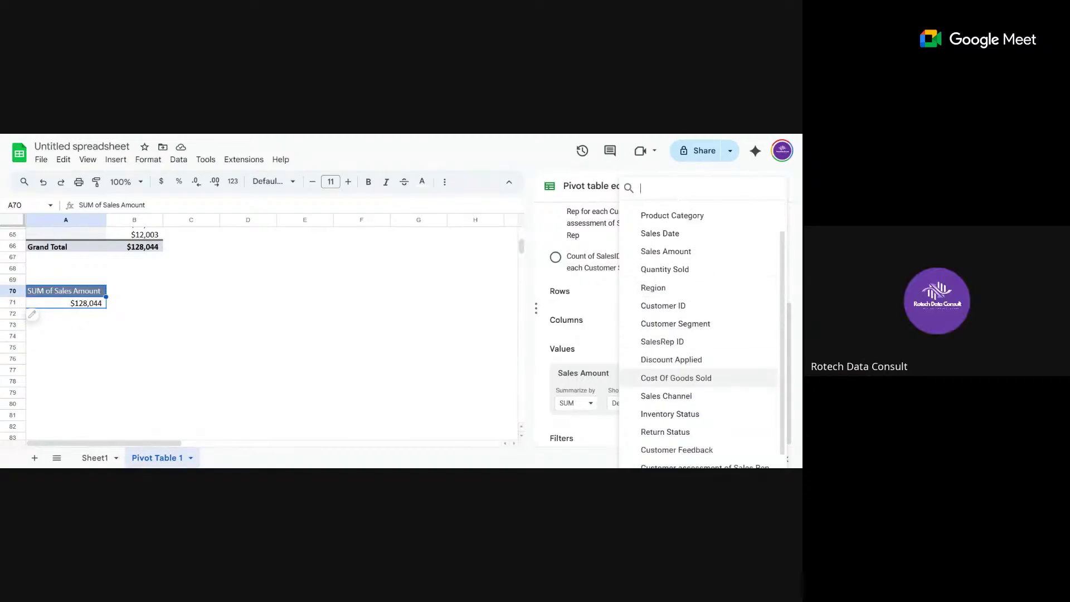
scroll(697, 422, down, 1)
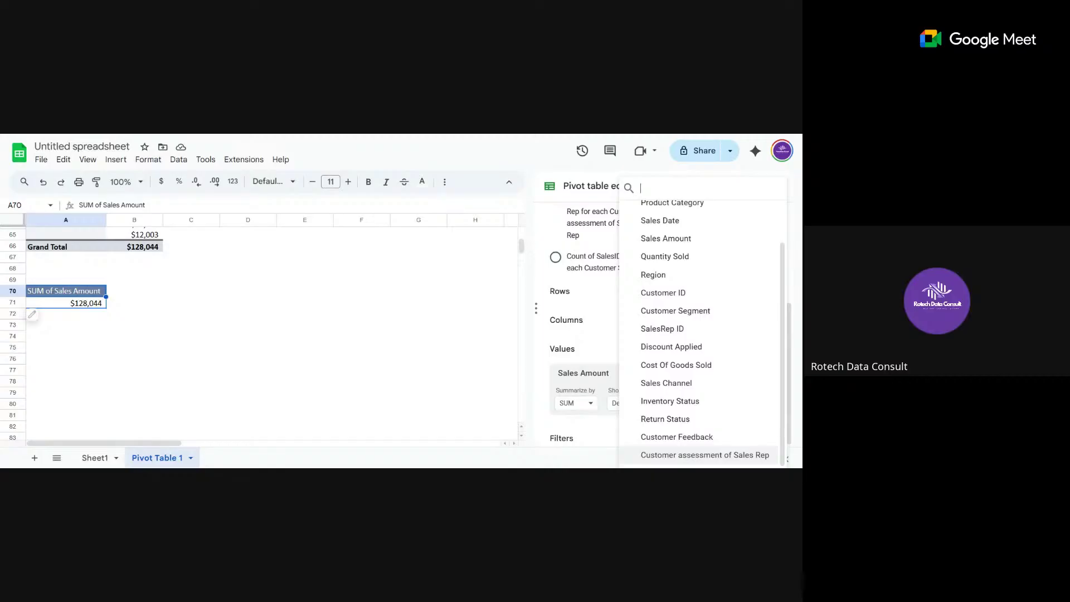
click(704, 460)
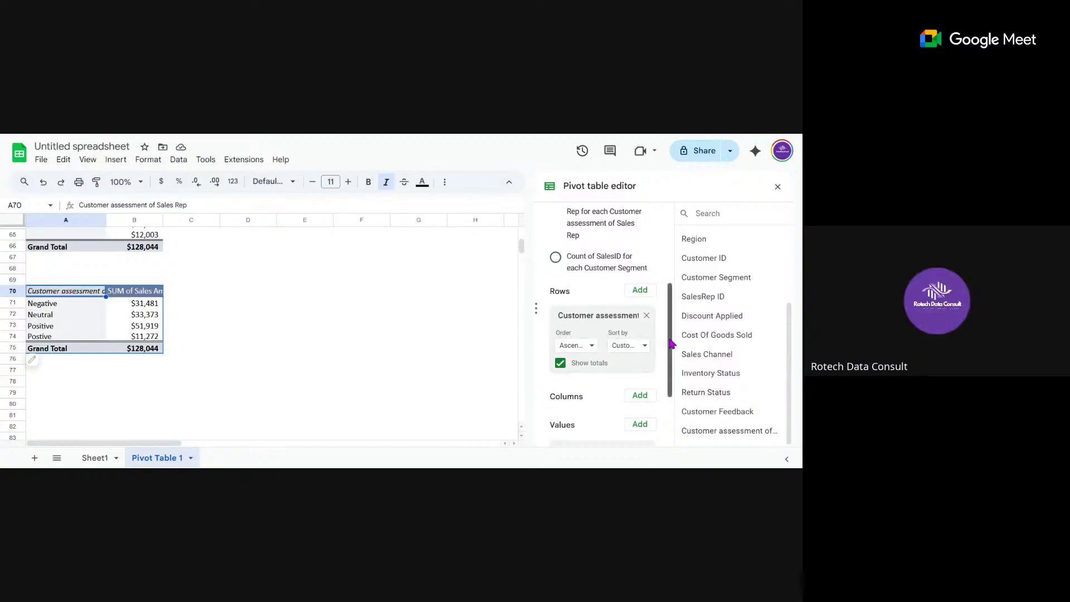
- Replace the Sales Amount value field of the pivot table at A70 with Customer ID
drag(669, 341, 673, 384)
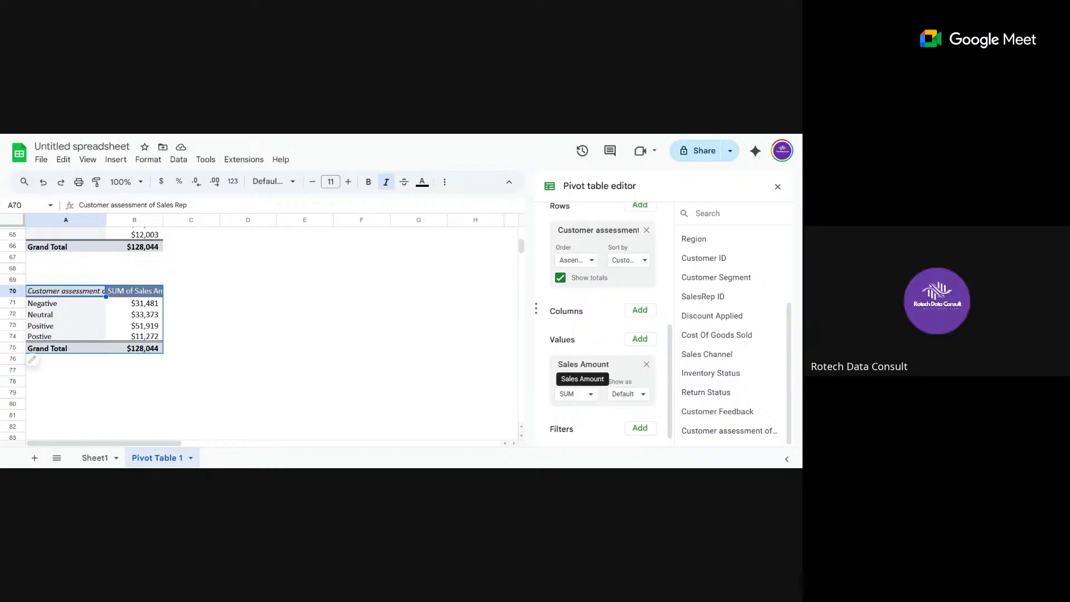
click(647, 365)
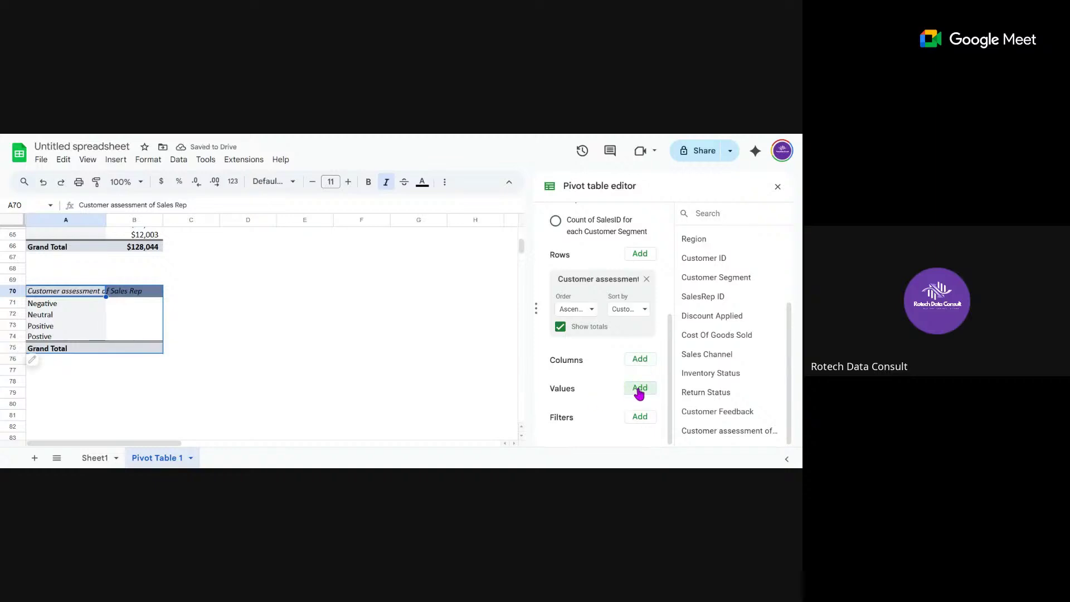
click(639, 388)
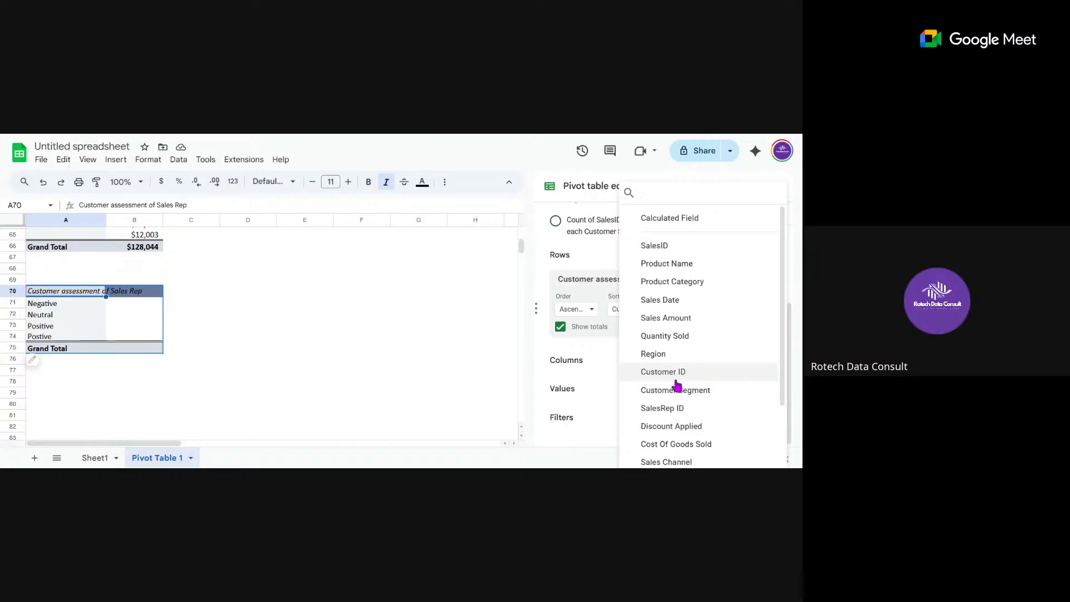
click(647, 372)
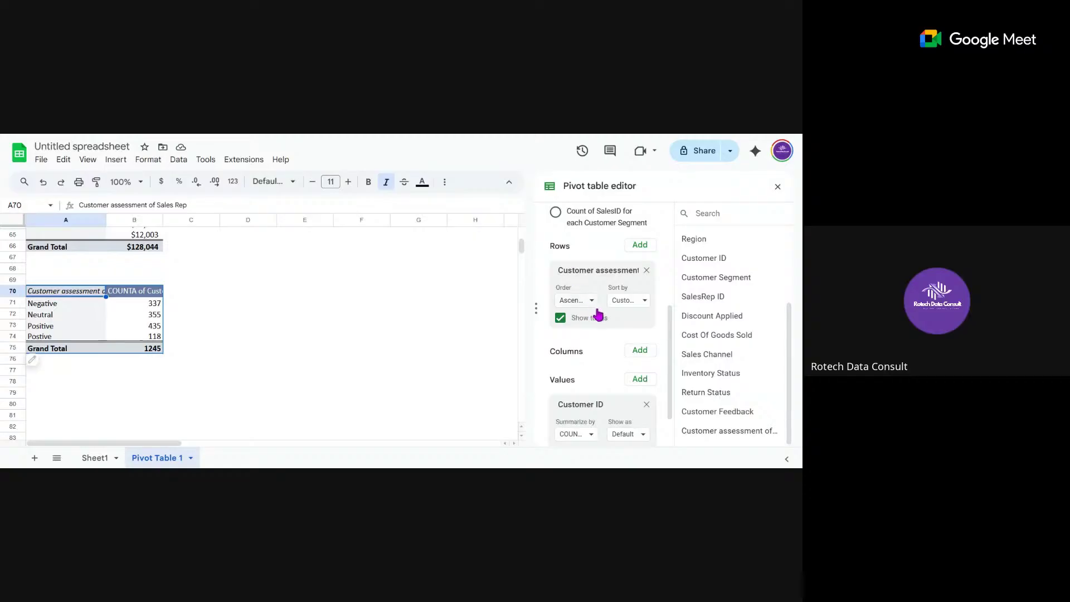
drag(671, 332, 642, 375)
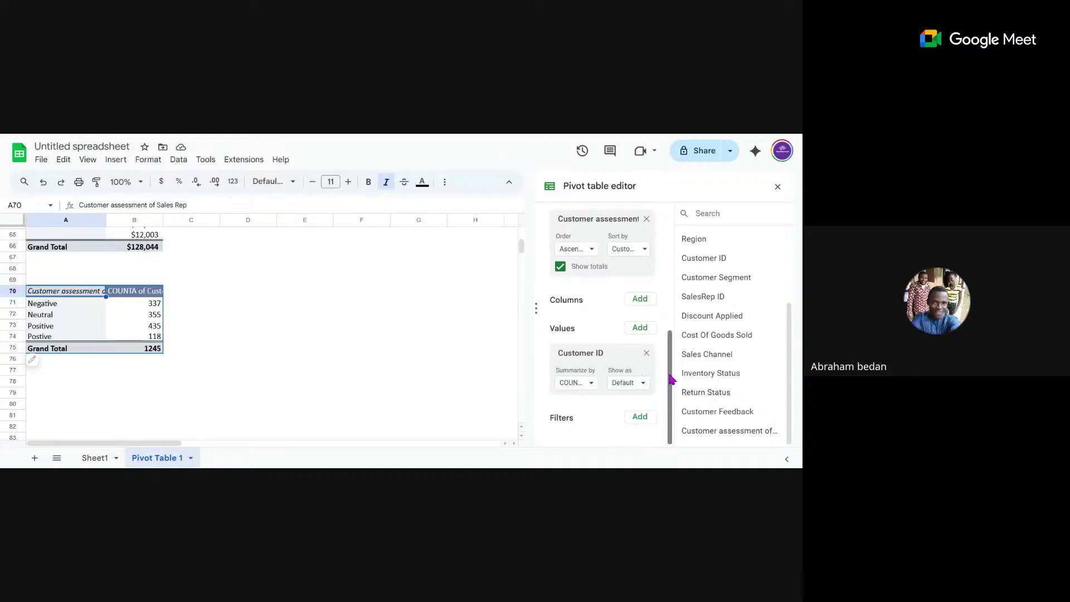
scroll(669, 344, up, 2)
drag(668, 344, 663, 370)
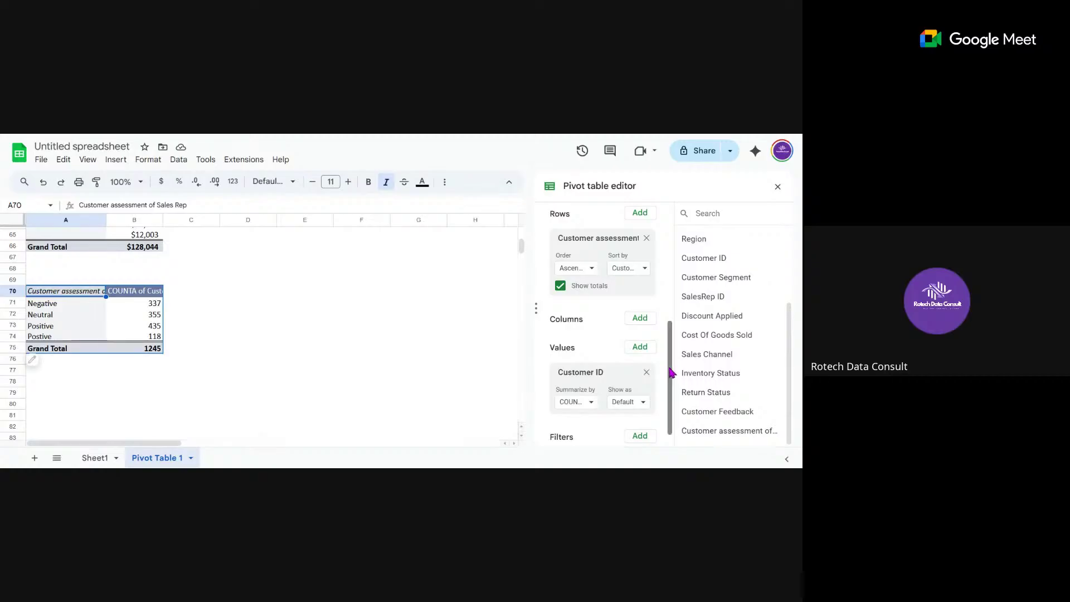
scroll(670, 394, down, 1)
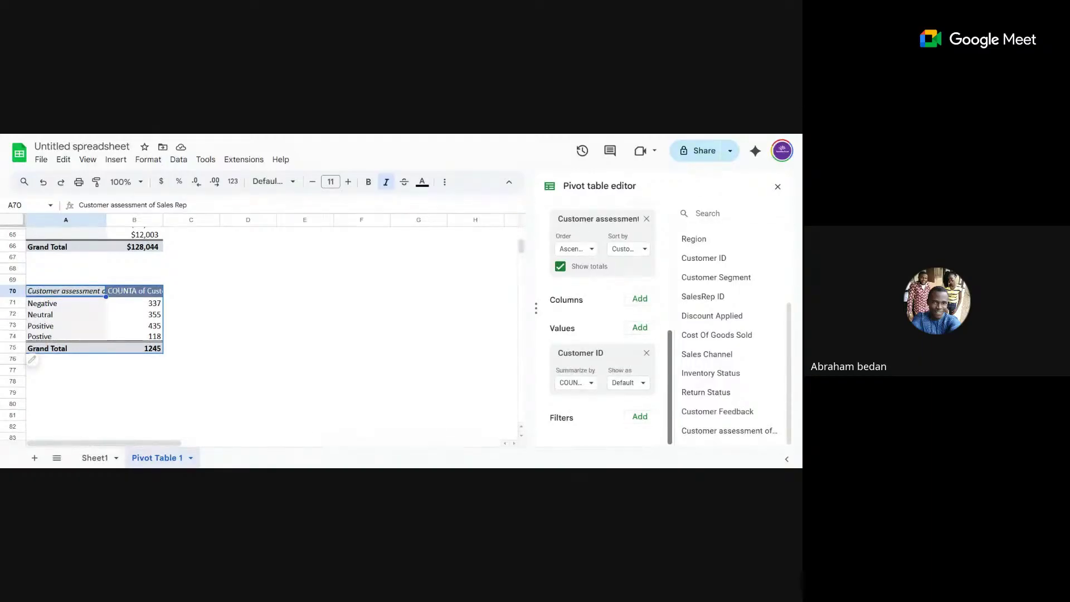
scroll(664, 383, up, 3)
scroll(665, 383, down, 2)
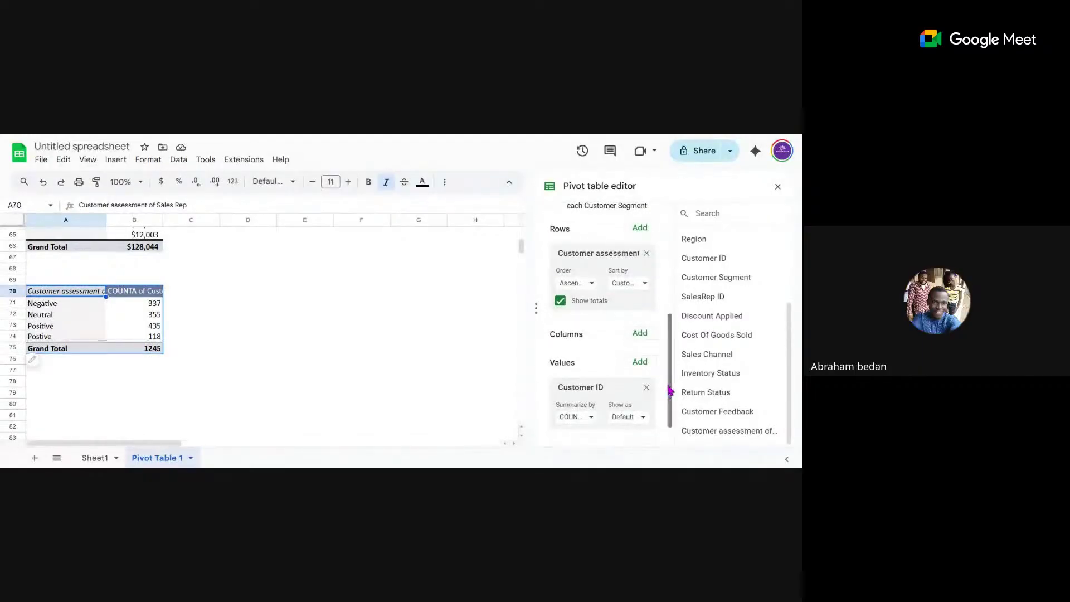
scroll(670, 427, down, 1)
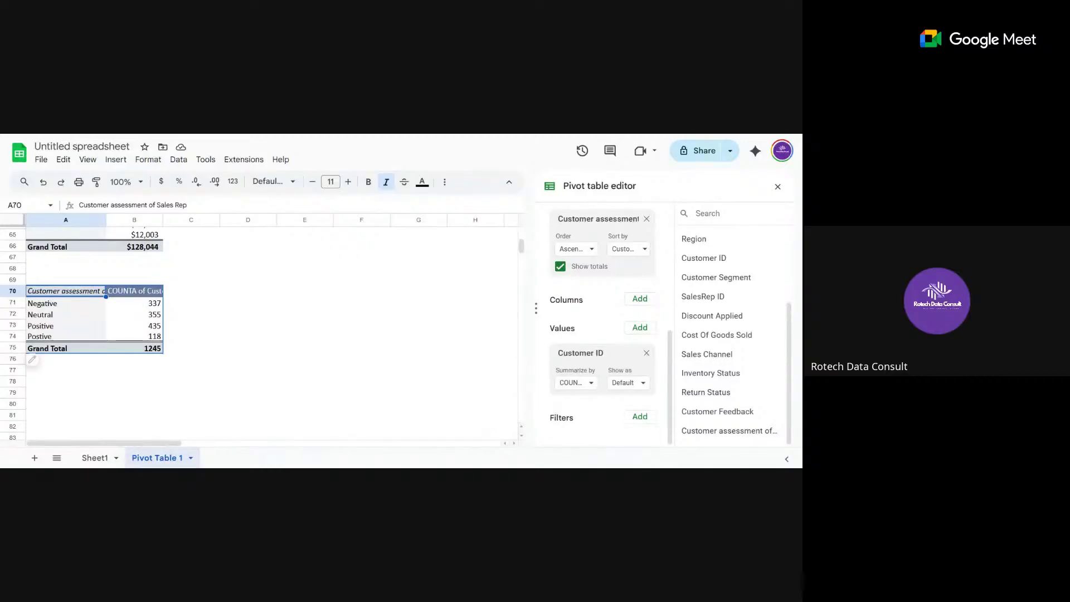
- Select the Customer assessment of Sales Rep pivot table in A70:B75 and delete rows 70 - 75
click(78, 372)
click(42, 291)
key(shift+Right)
key(shift+Down)
key(shift+Down)
key(shift+Down)
key(shift+Down)
key(shift+Down)
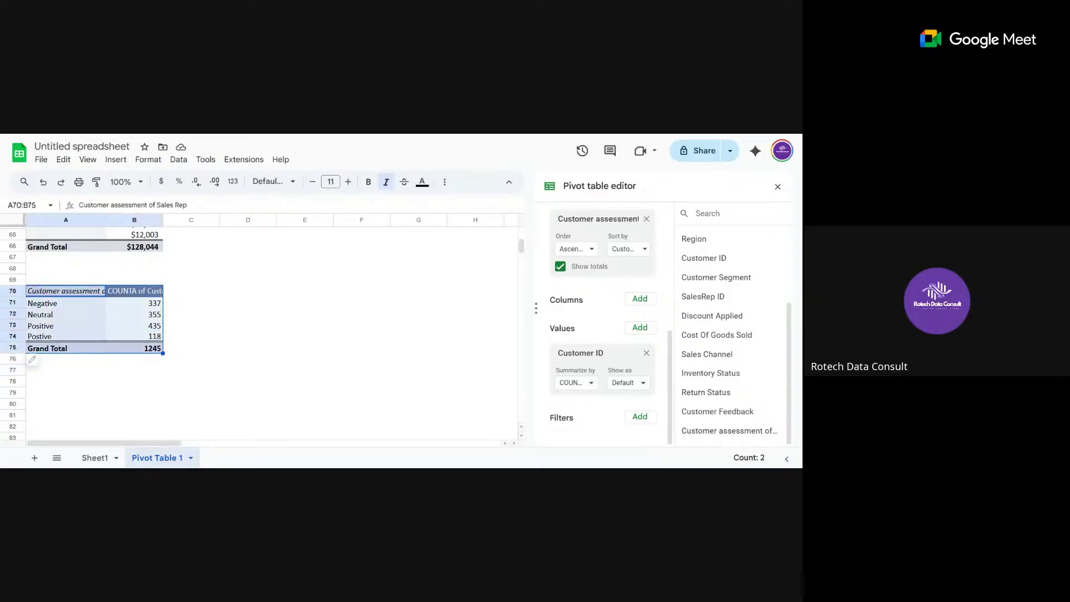
right_click(56, 312)
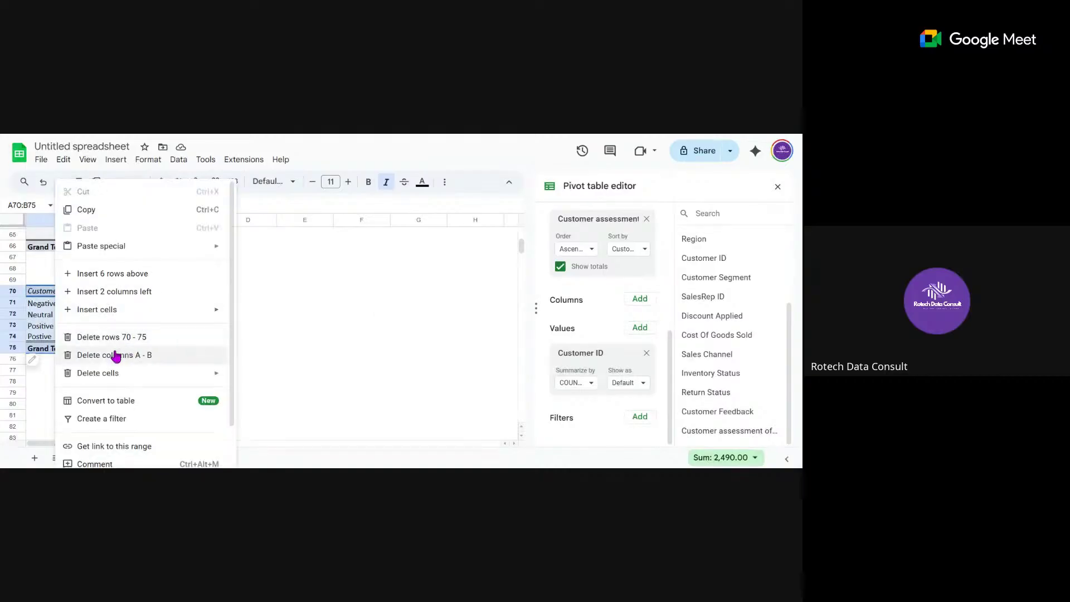
click(109, 338)
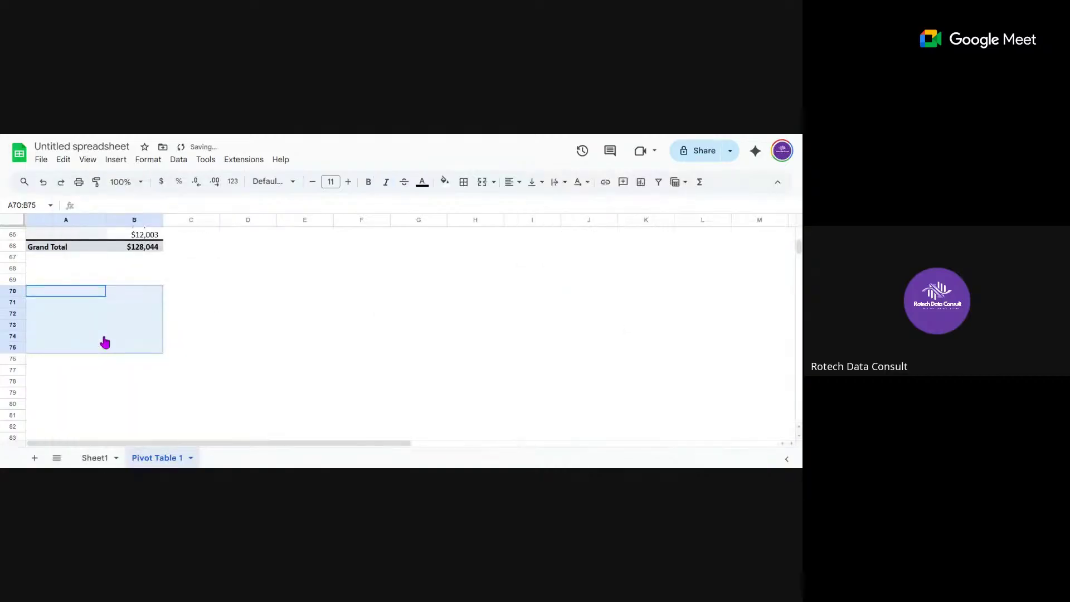
- Switch to Sheet1 and look over the Sales Date, Sales Amount and Quantity Sold source columns and the option for inserting a pivot table
scroll(203, 265, up, 15)
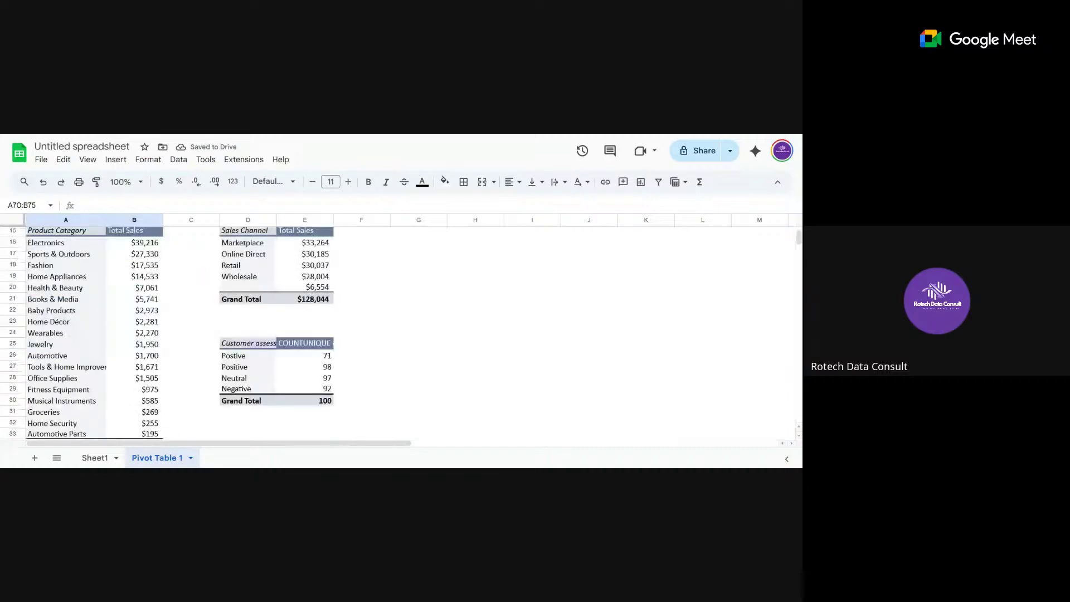
click(86, 237)
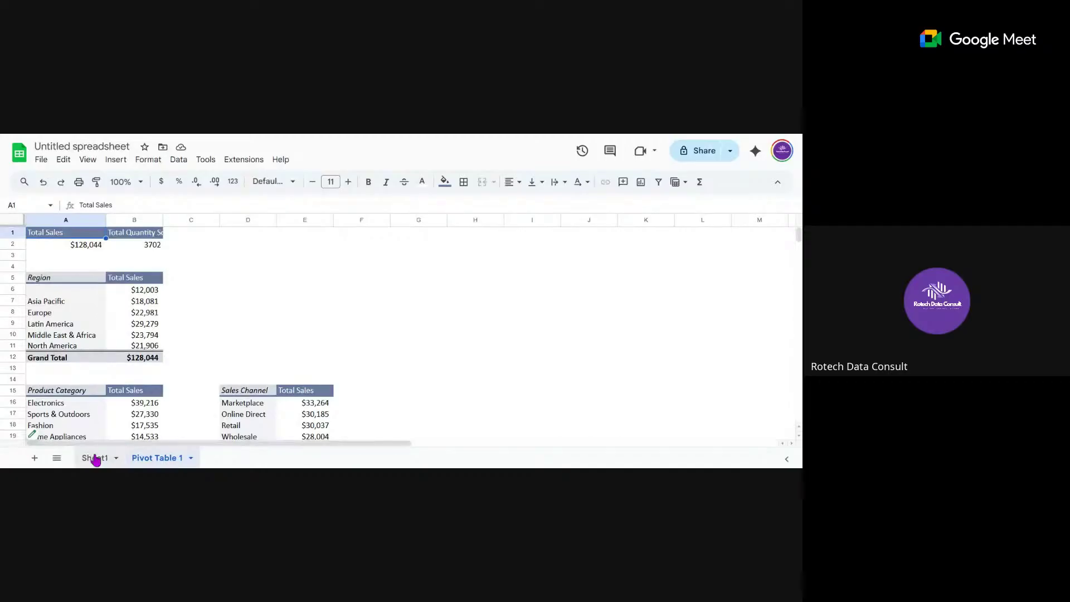
click(92, 458)
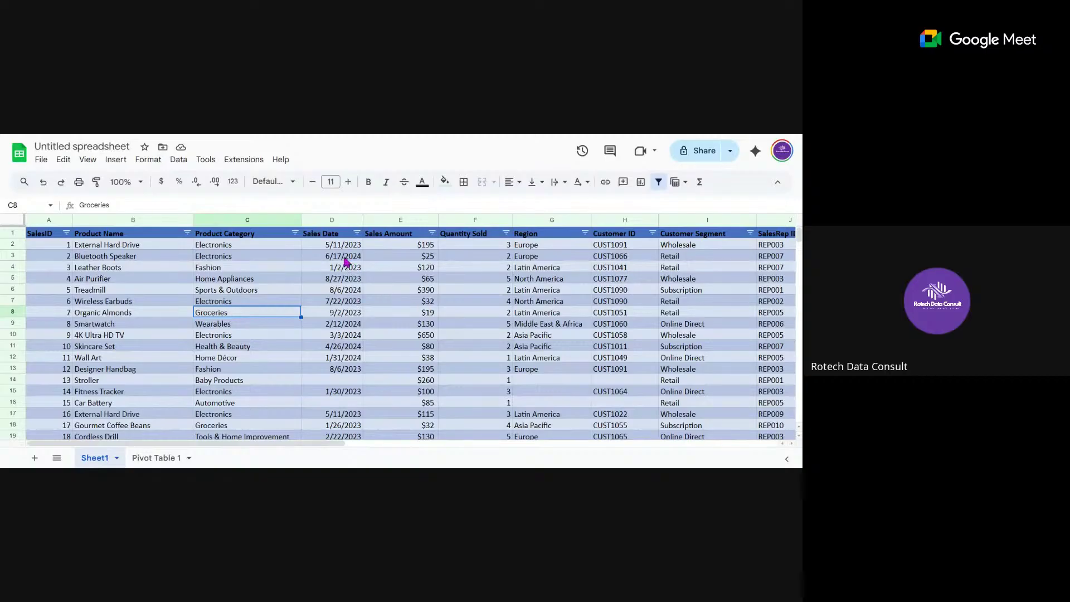
click(343, 258)
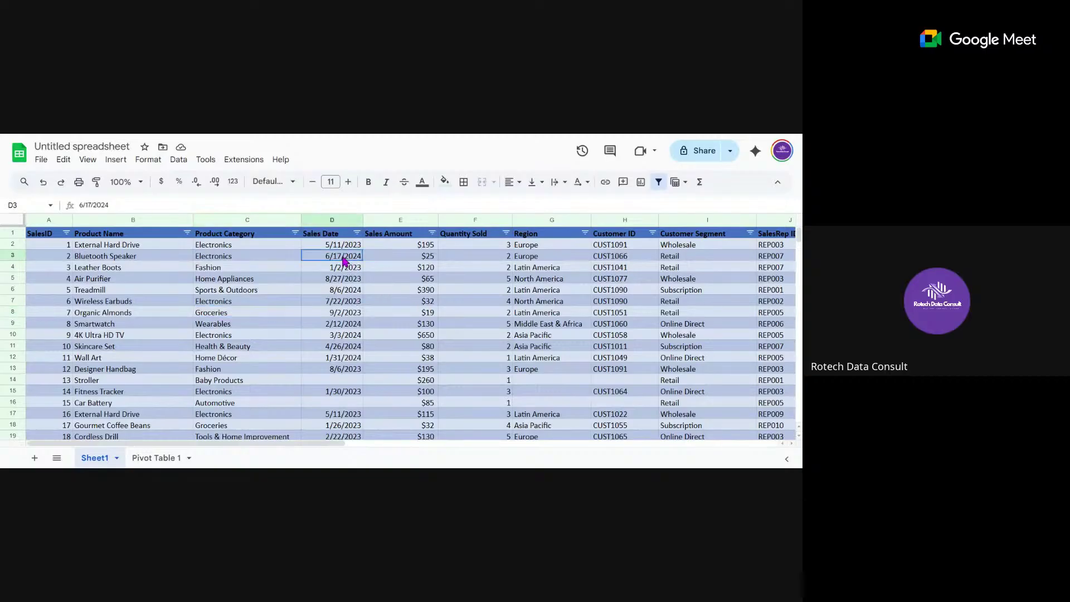
click(413, 258)
click(482, 259)
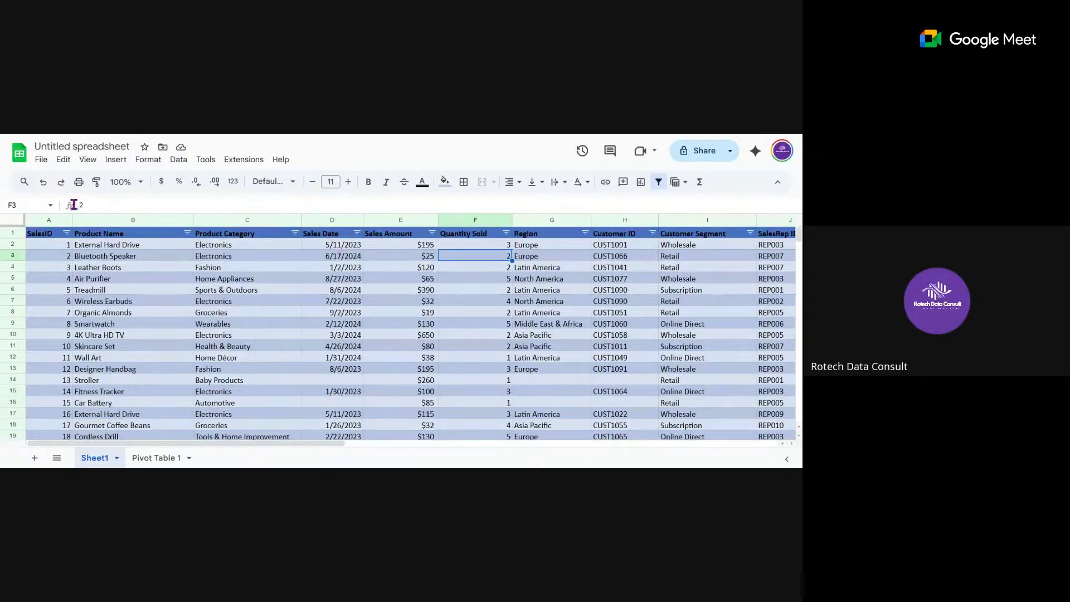
click(114, 162)
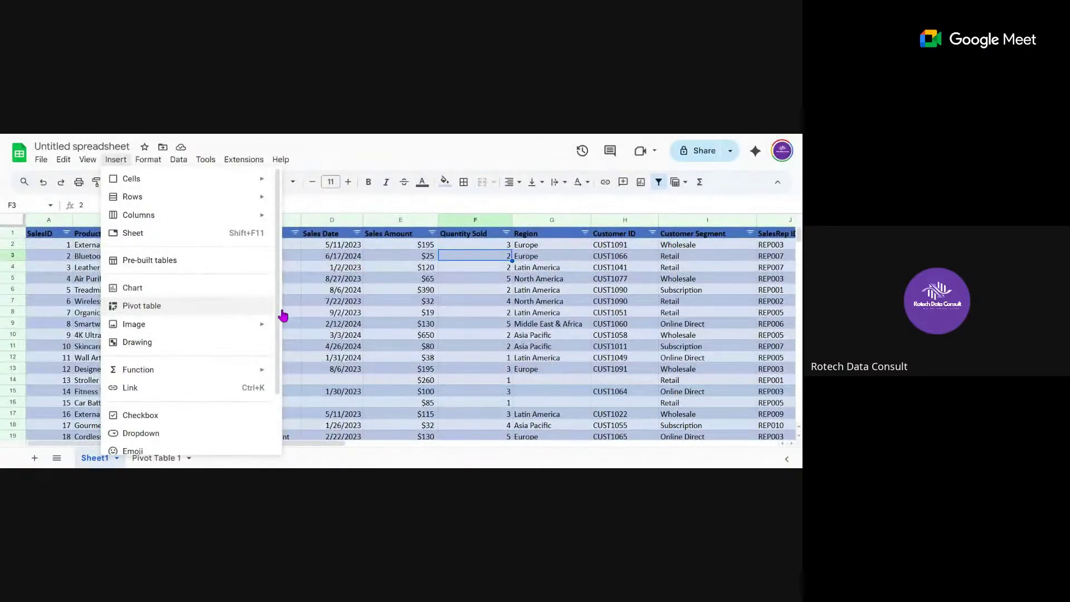
click(306, 312)
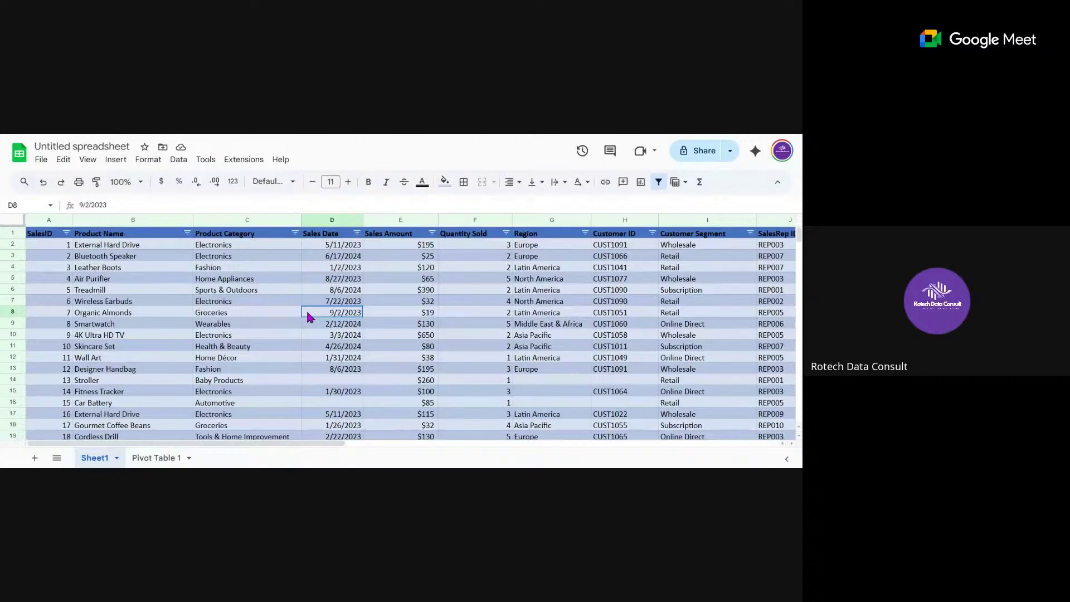
- Return to the Pivot Table 1 sheet and review its pivot tables from the Total Sales summary down to the last Region table
click(157, 457)
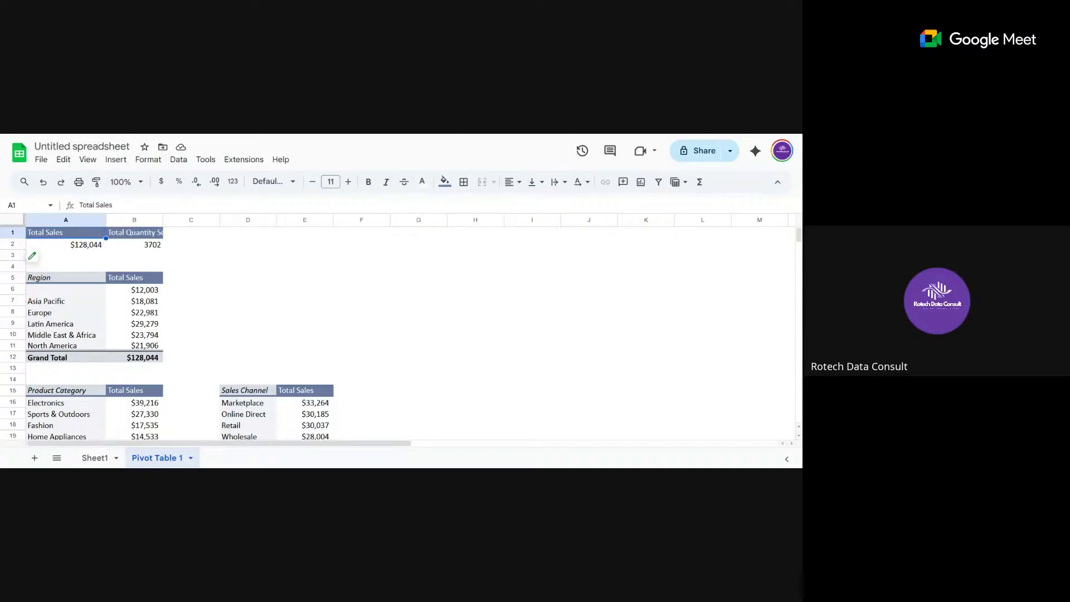
scroll(32, 255, down, 5)
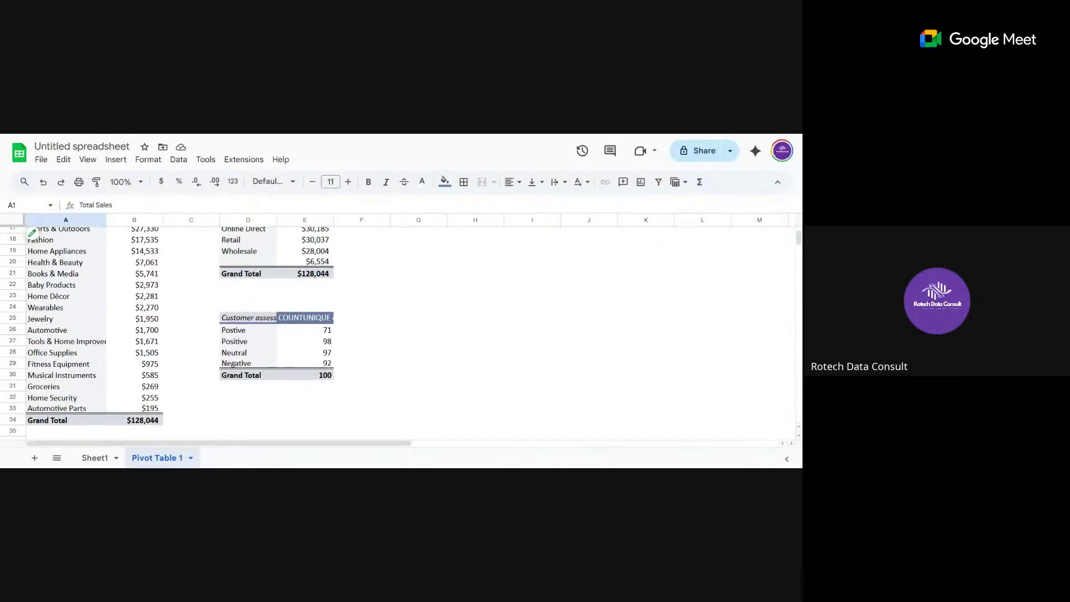
scroll(32, 233, up, 5)
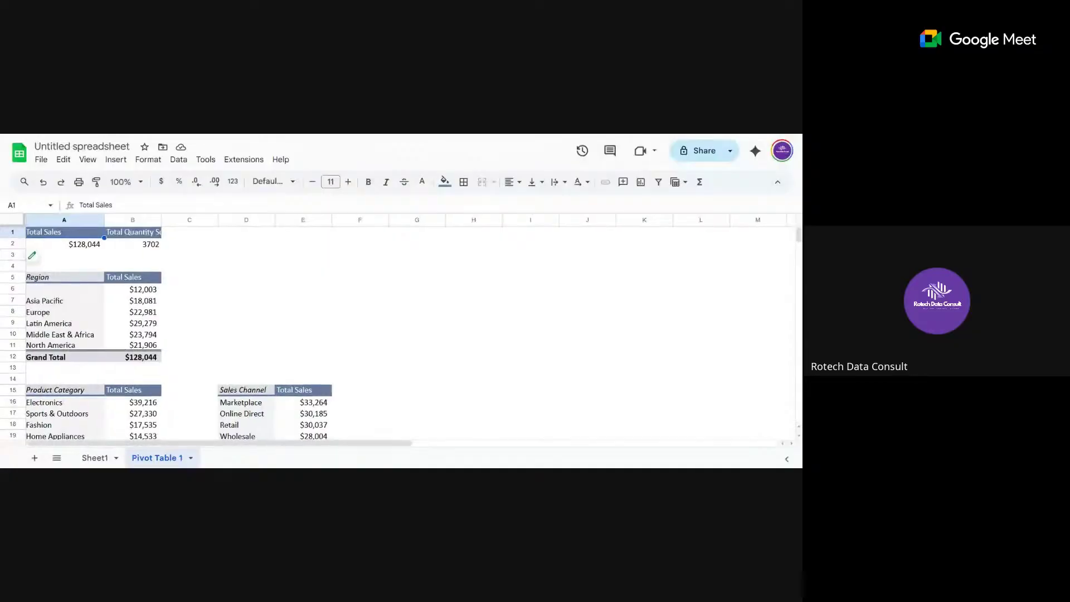
scroll(401, 333, down, 3)
scroll(401, 332, up, 3)
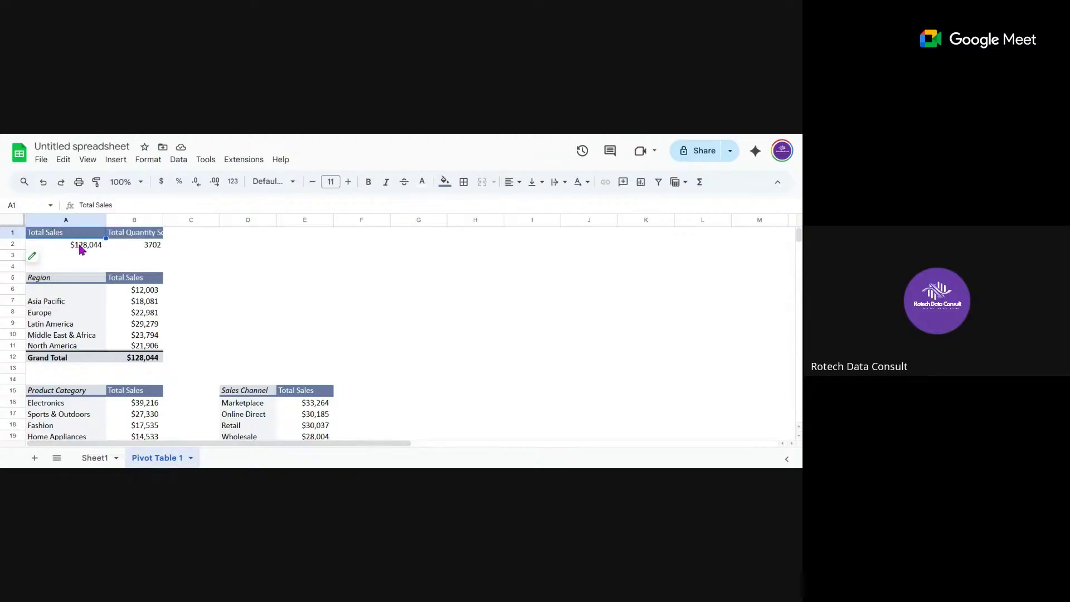
scroll(81, 250, down, 10)
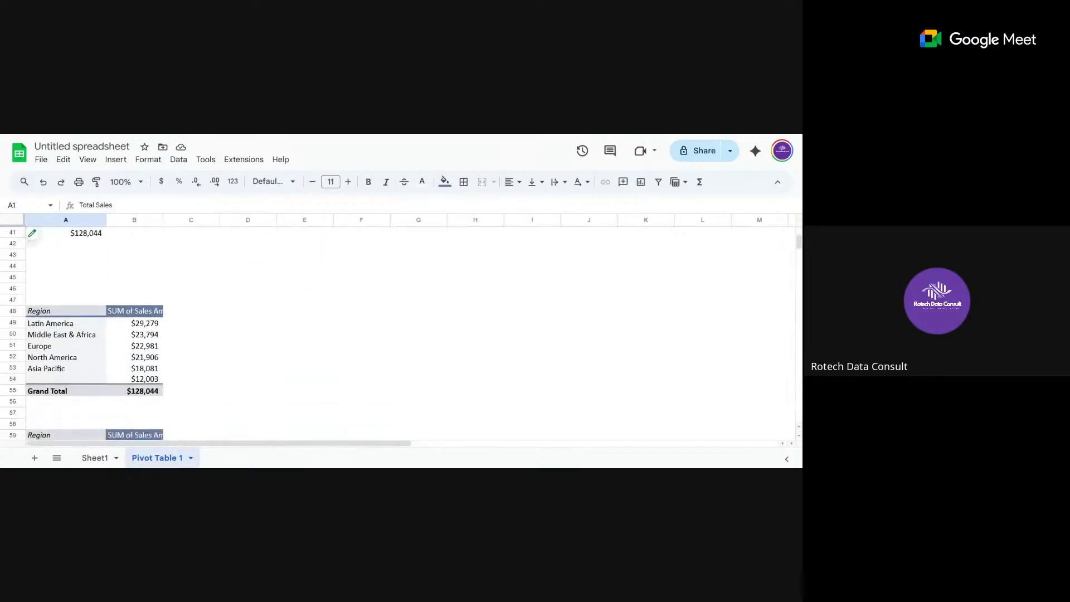
scroll(81, 250, down, 2)
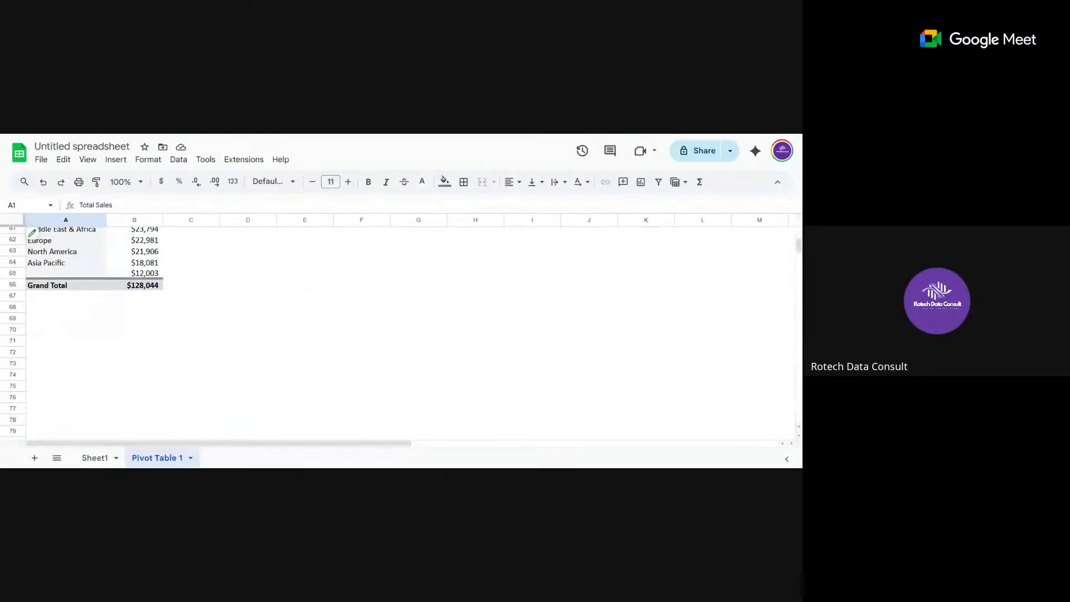
- Copy the Total Sales pivot table in A1:A2 of the Pivot Table 1 sheet and paste it at B70
click(95, 458)
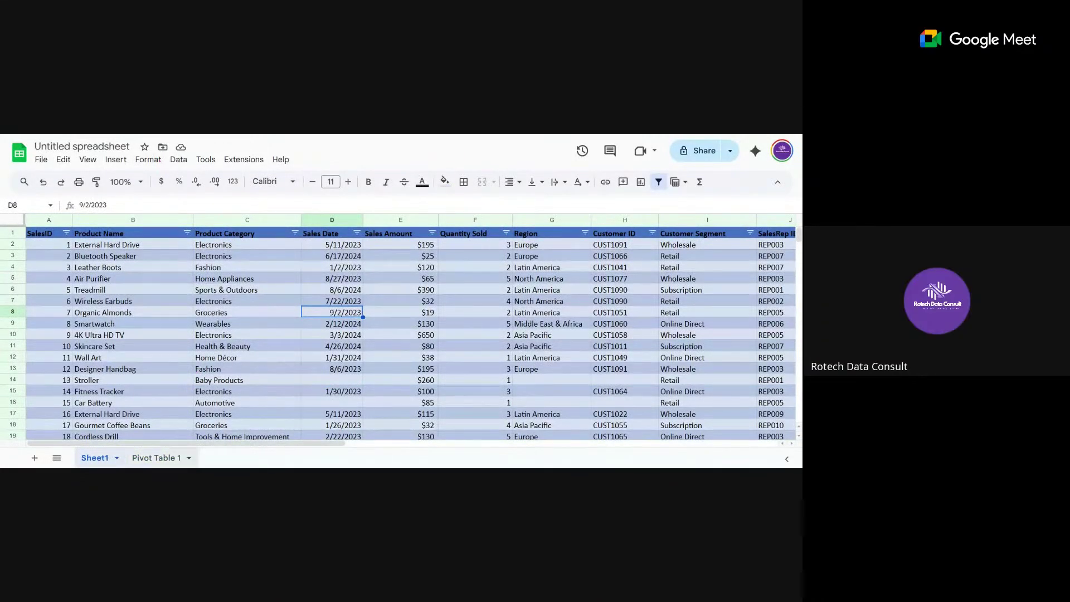
click(153, 458)
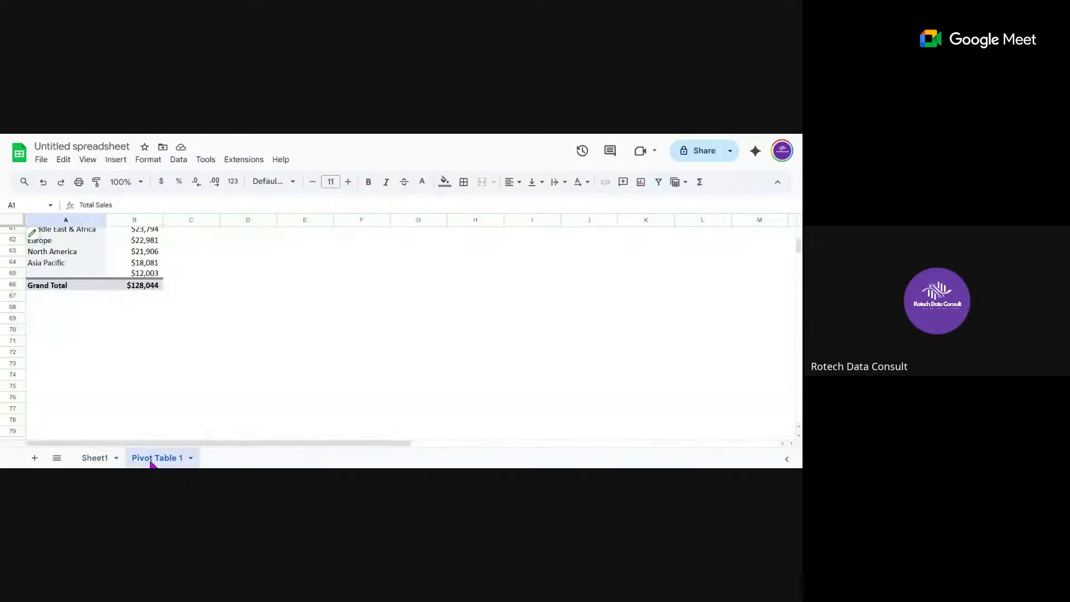
drag(475, 386, 475, 430)
scroll(107, 361, up, 12)
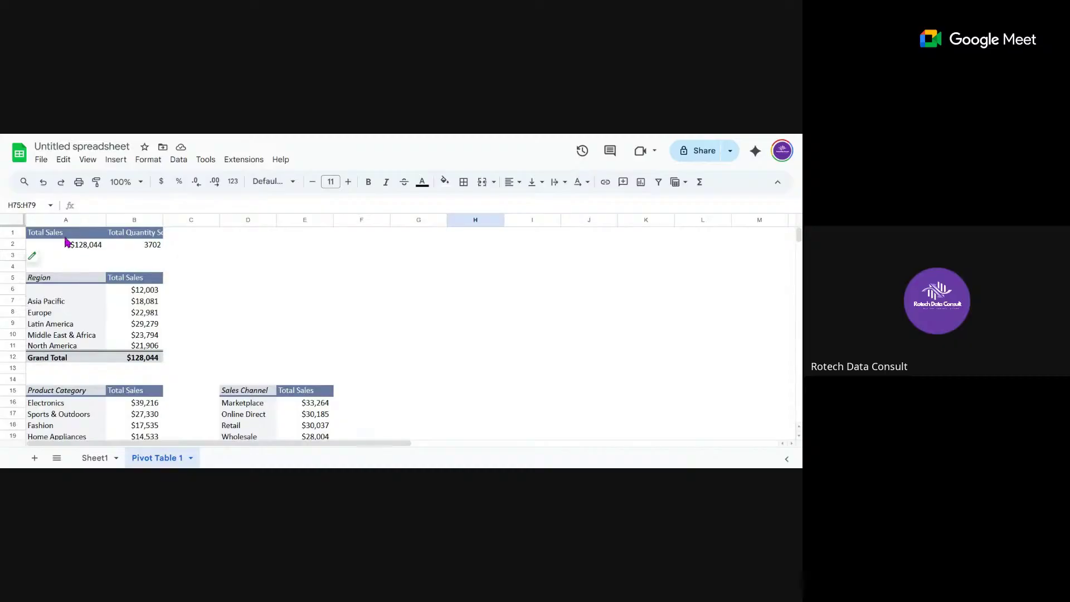
drag(63, 238, 65, 246)
key(ctrl+c)
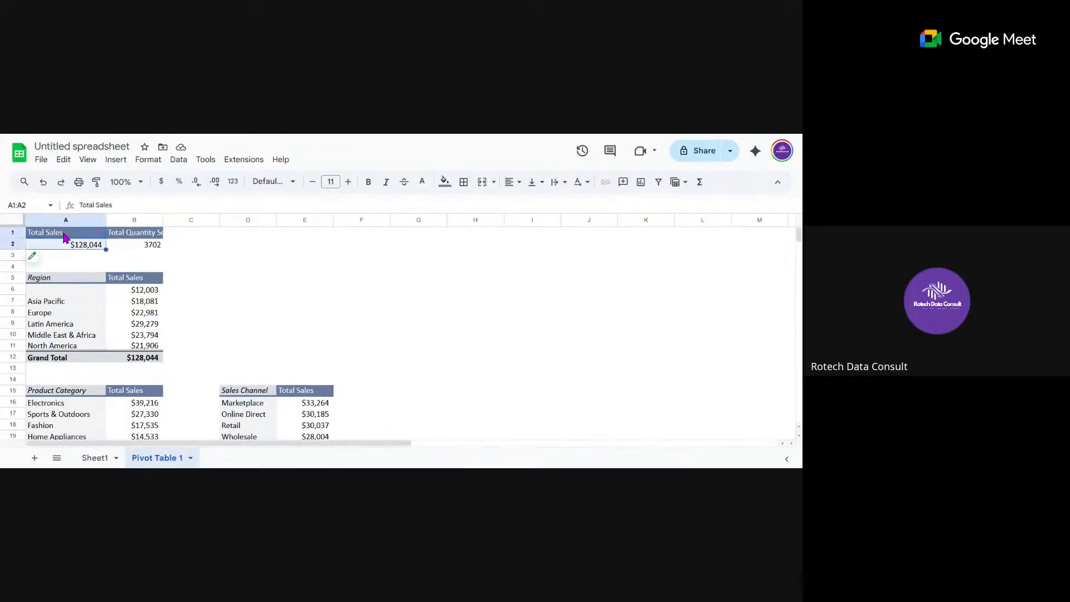
scroll(357, 334, down, 12)
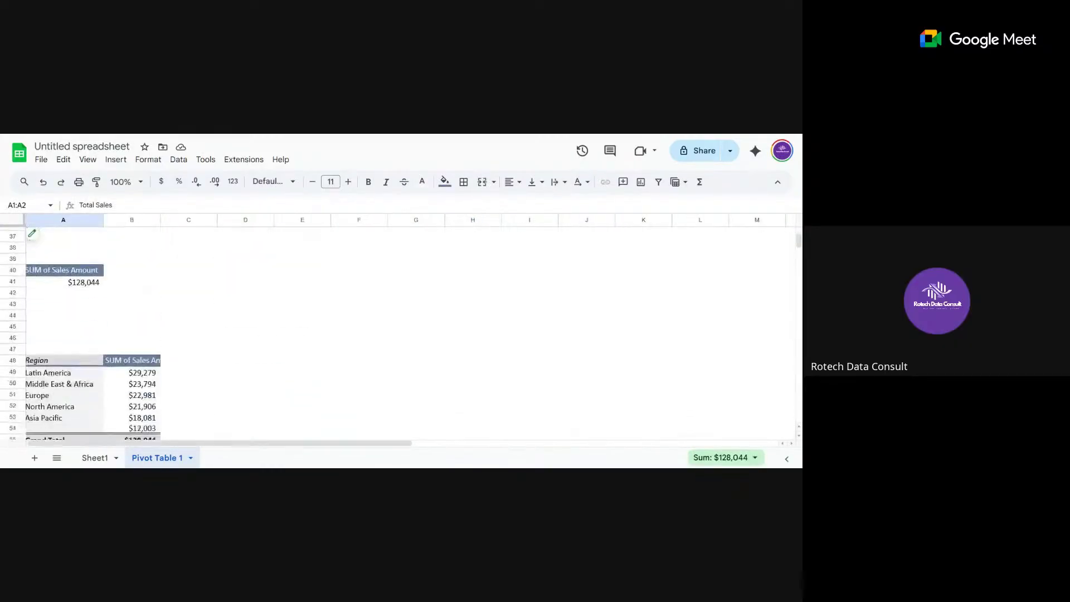
drag(362, 333, 361, 412)
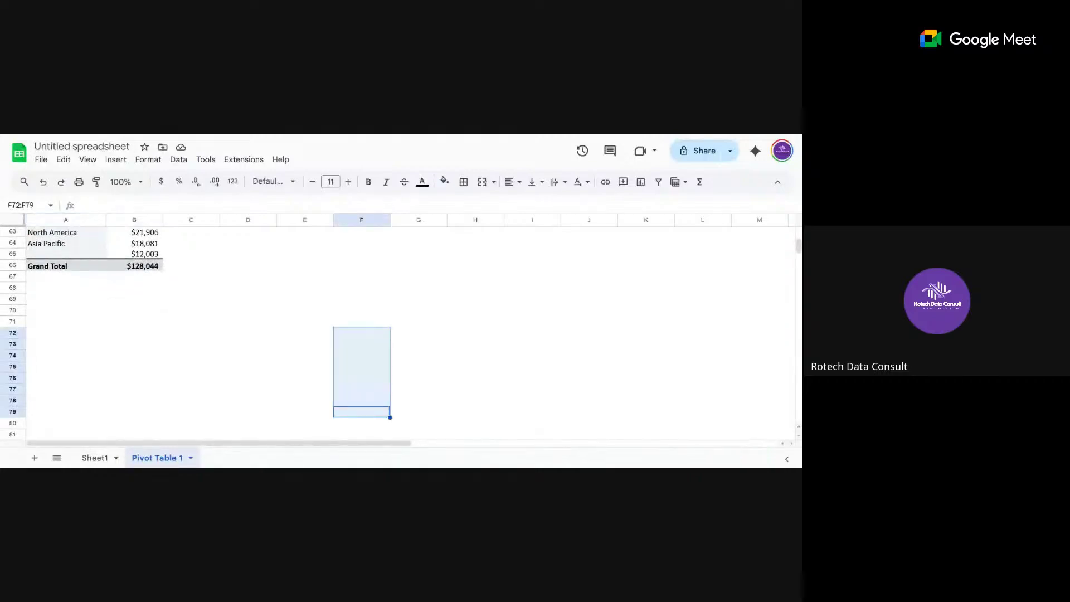
click(134, 310)
key(ctrl+v)
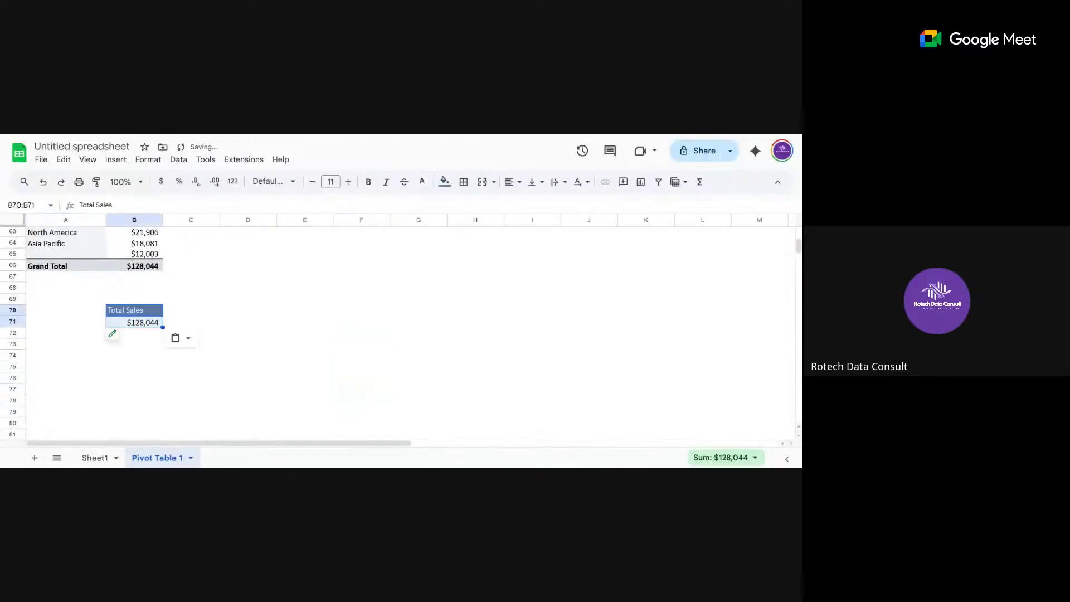
- Open the pasted pivot table at B70 for editing and clear all its fields
click(114, 339)
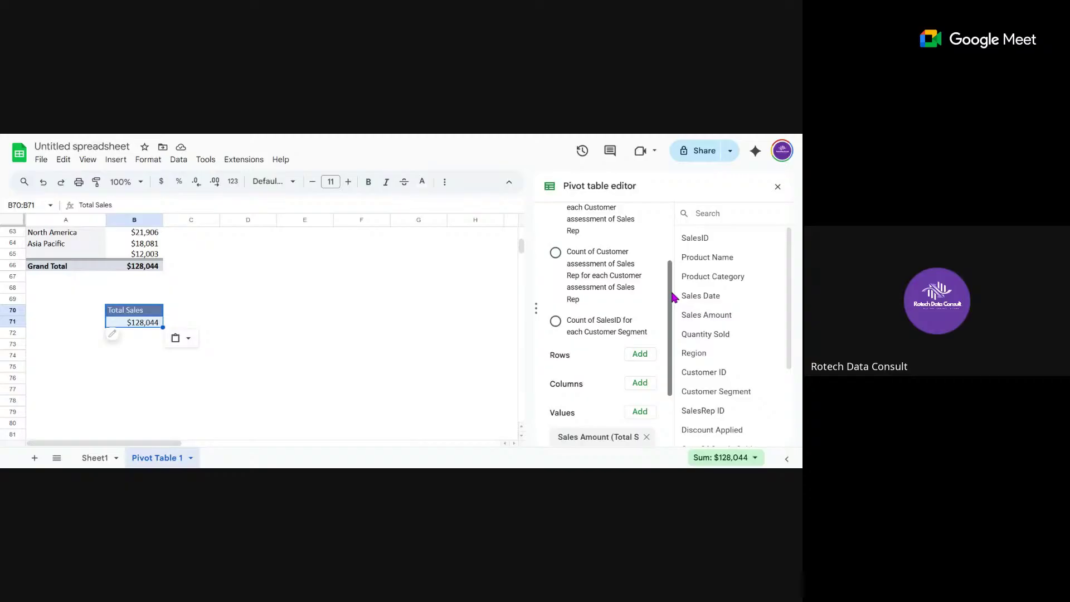
drag(672, 294, 662, 244)
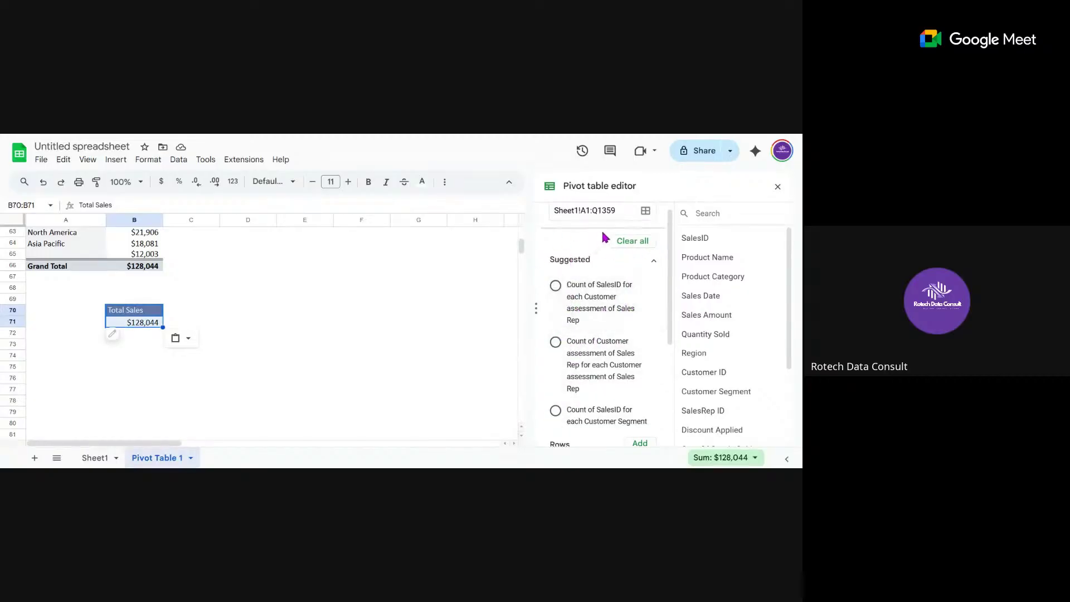
click(631, 243)
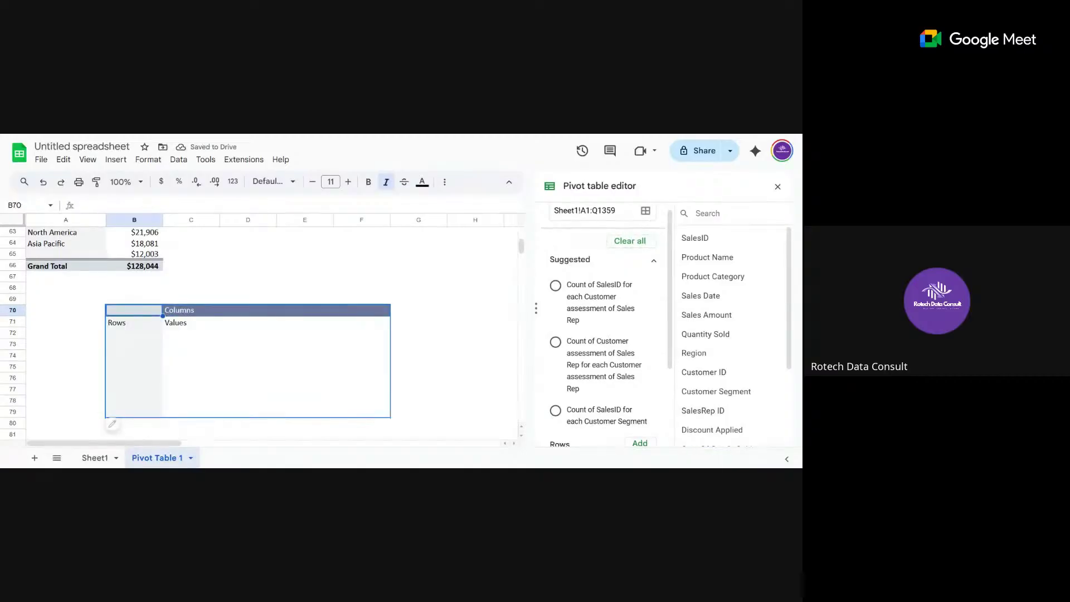
scroll(670, 311, up, 1)
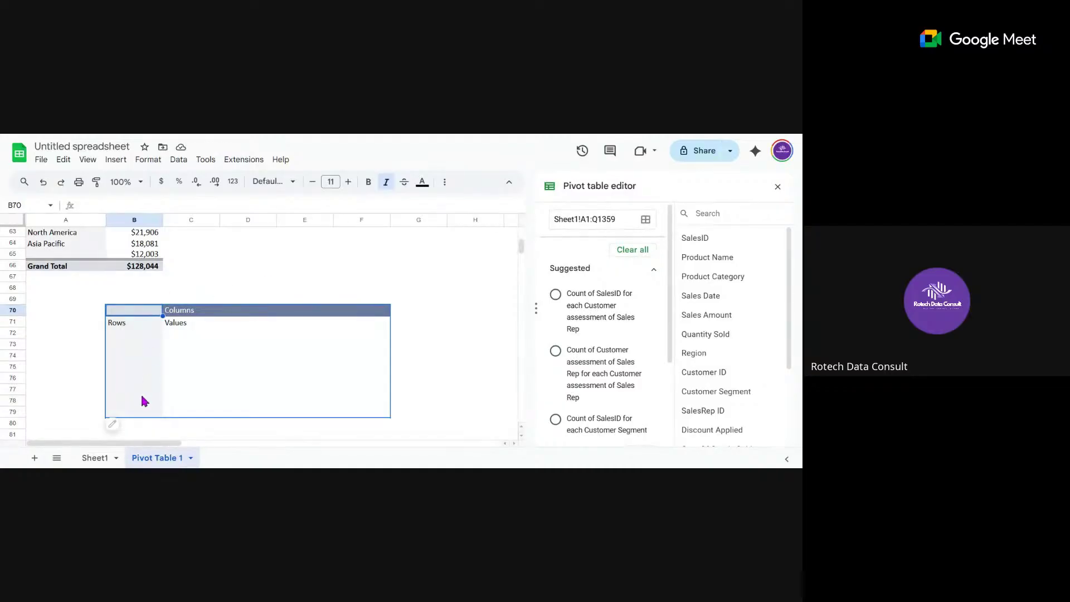
- Try Region as the row field of the empty pivot table at B70, and remove it again
drag(672, 311, 665, 289)
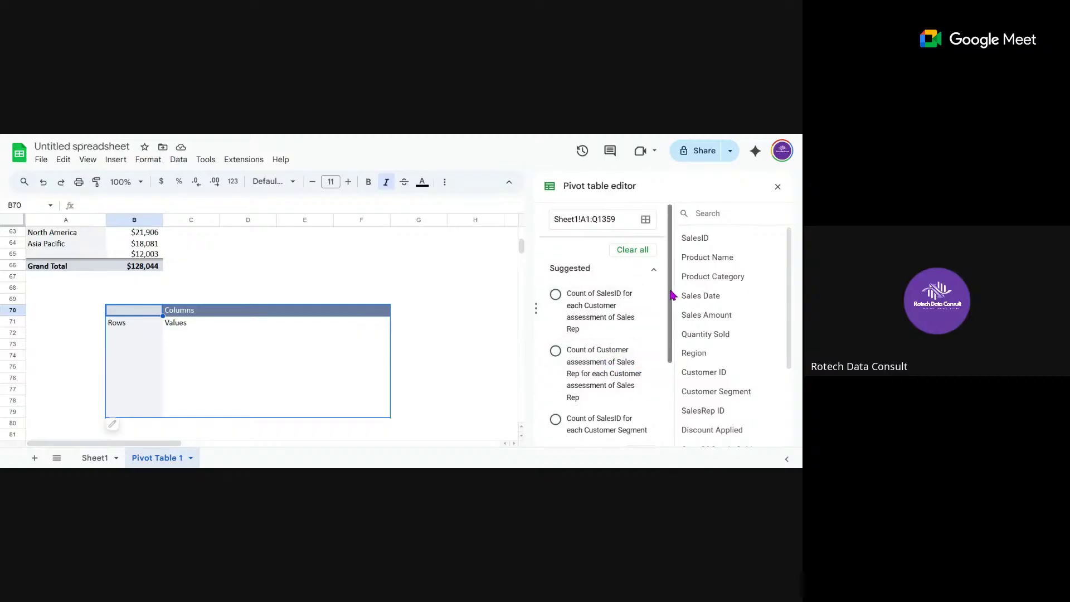
drag(671, 290, 675, 392)
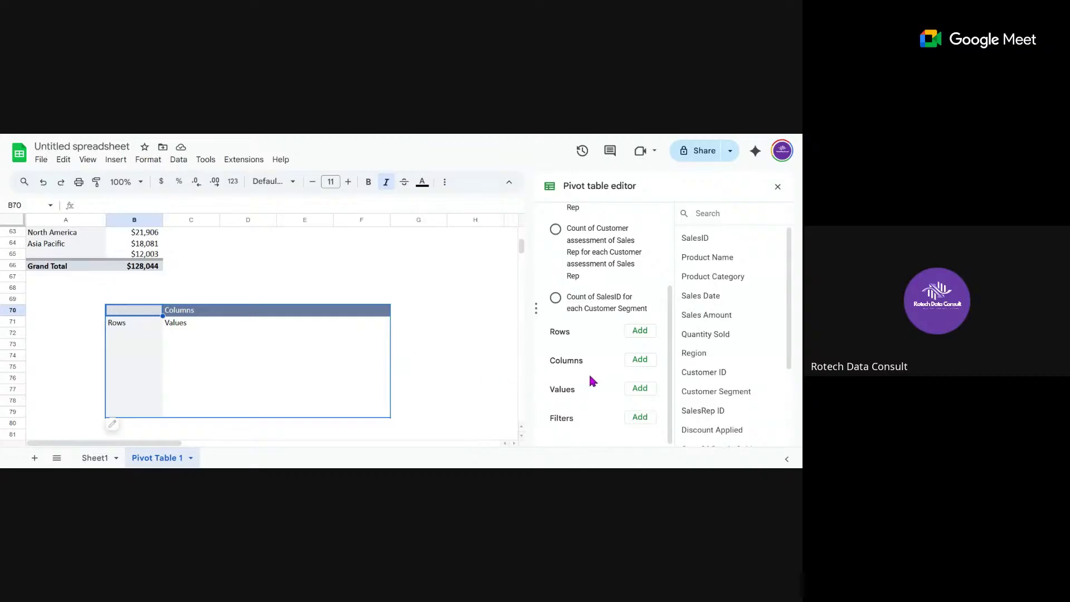
drag(668, 363, 680, 423)
click(640, 332)
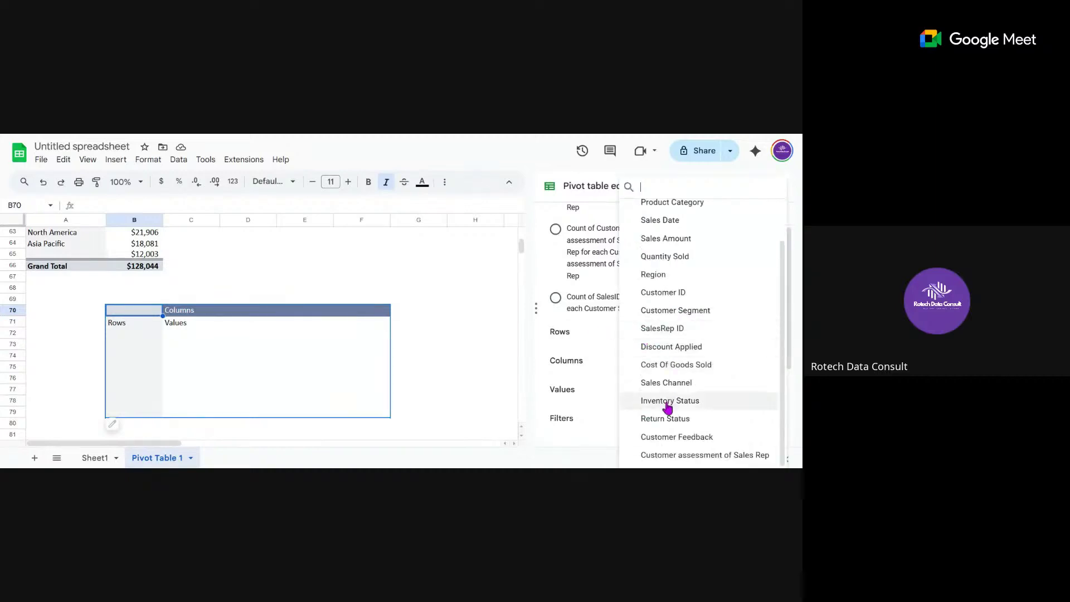
click(687, 275)
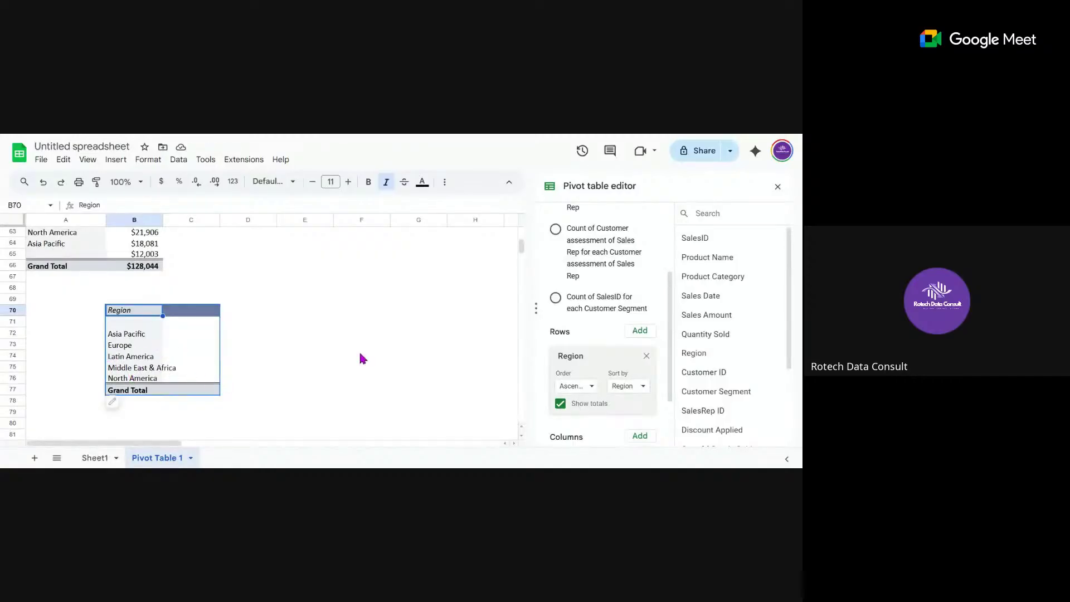
scroll(671, 357, down, 3)
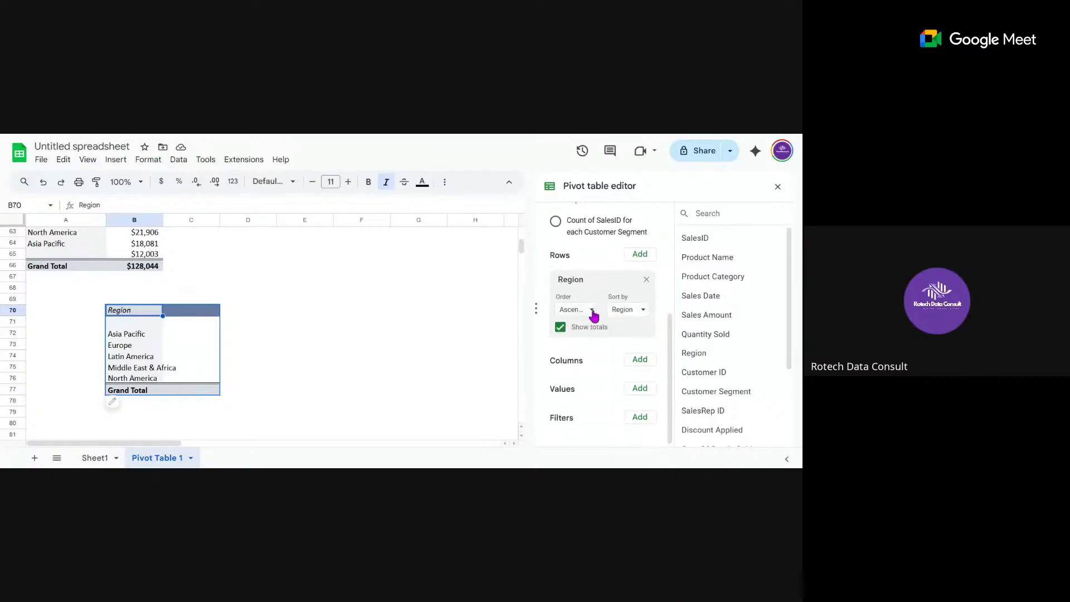
click(646, 281)
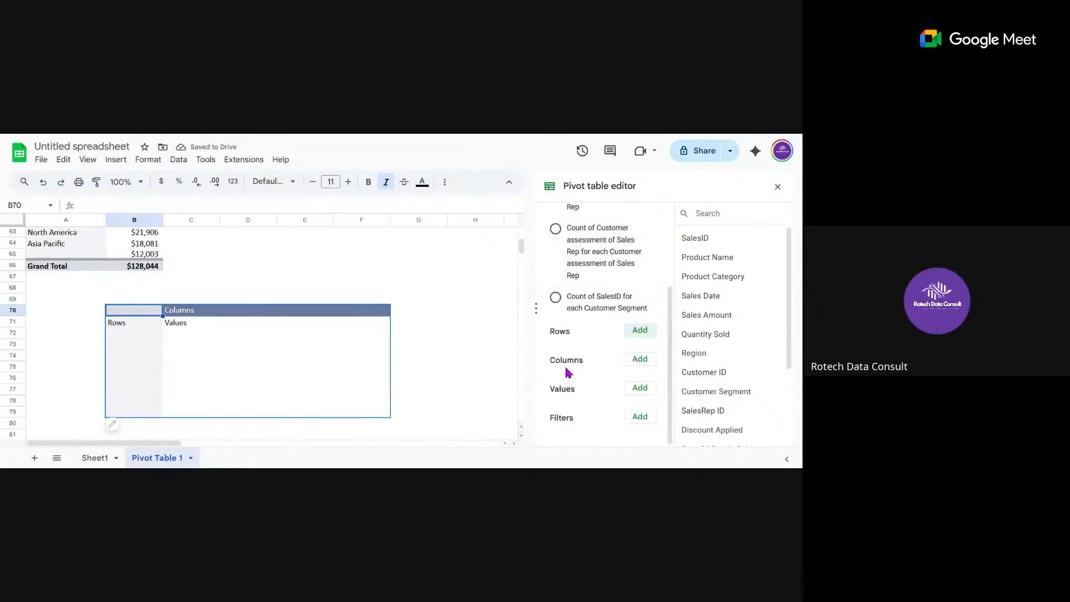
- Add Region as the column field and Sales Amount as the value field of the pivot table at B70
click(640, 359)
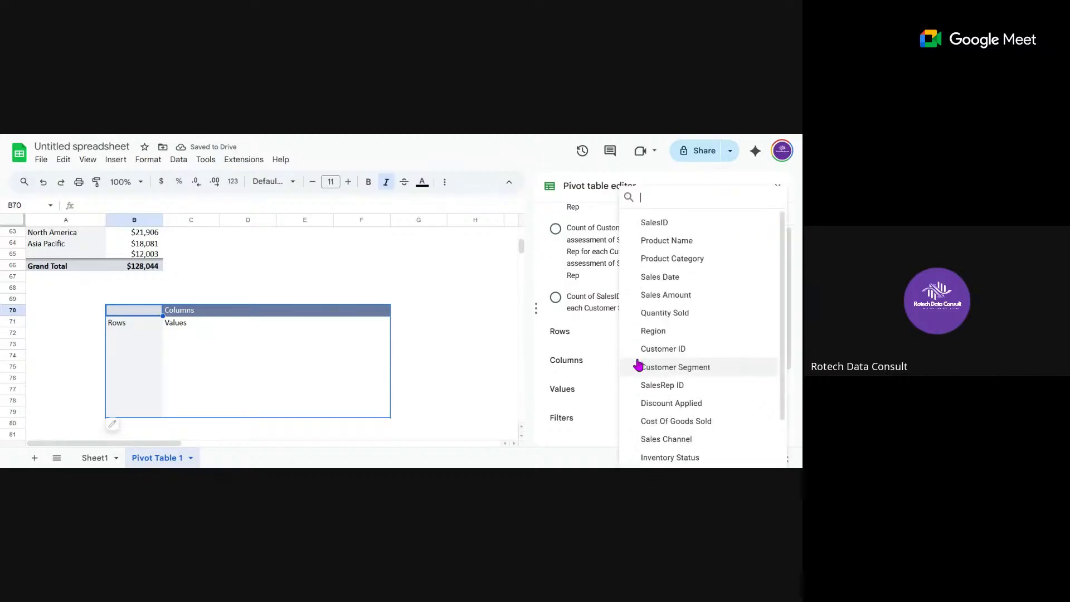
click(649, 331)
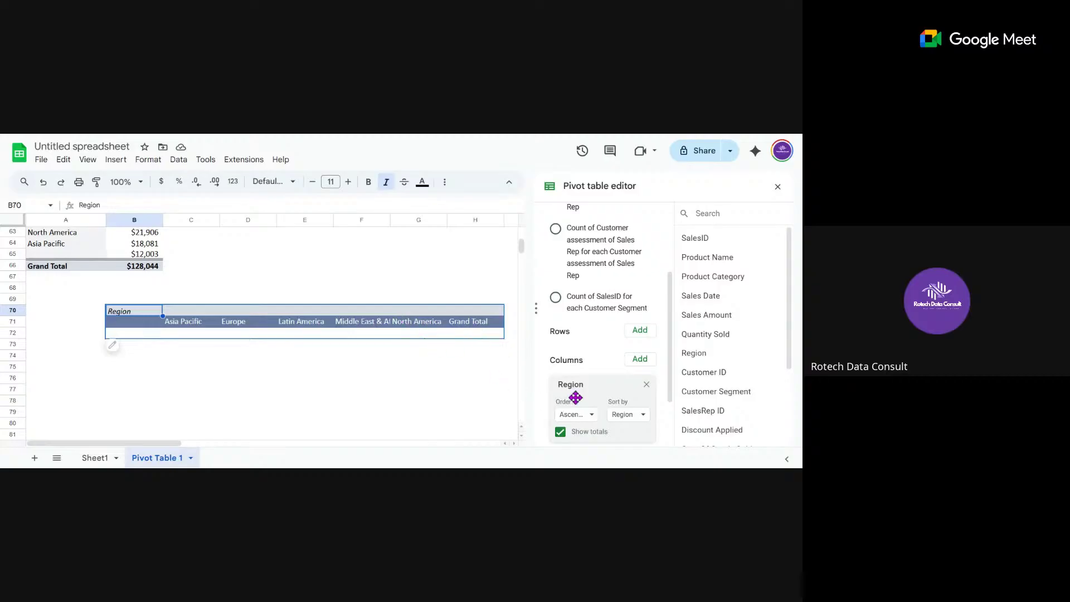
drag(668, 383, 671, 423)
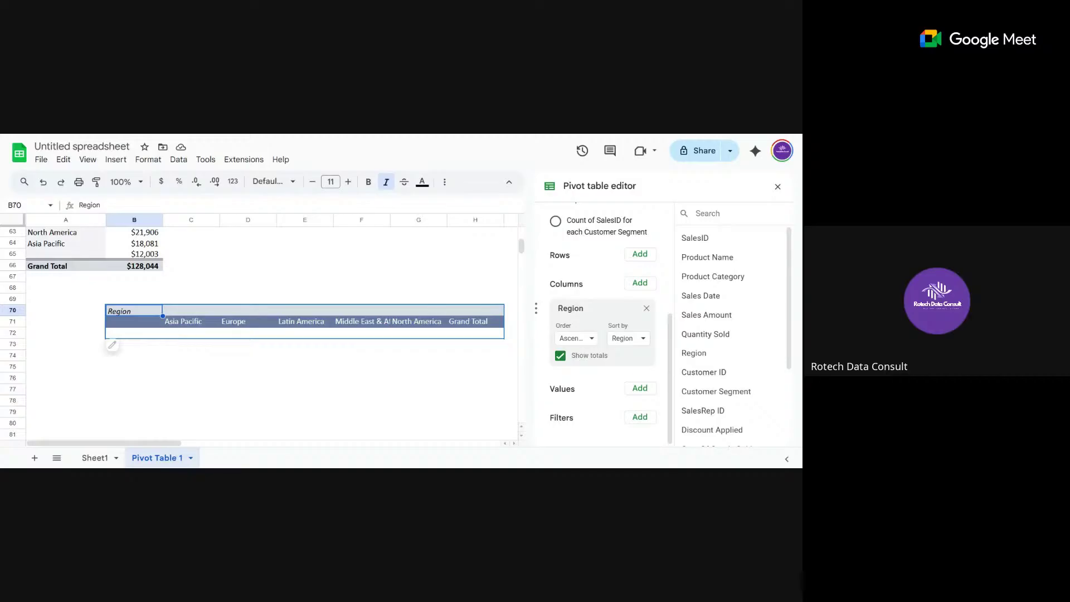
click(639, 389)
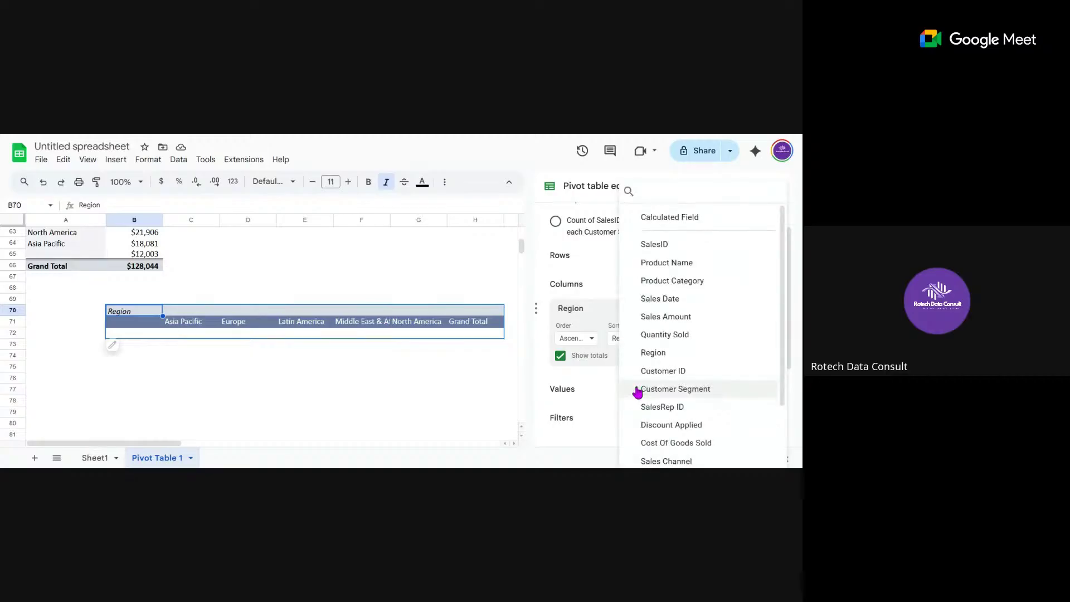
click(666, 317)
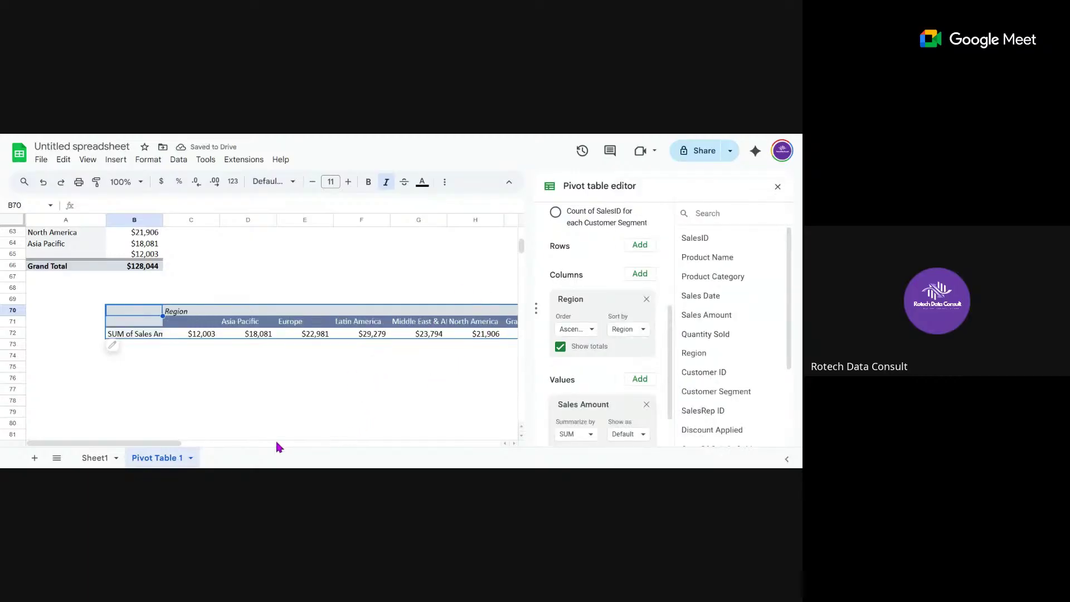
mouse_move(146, 443)
mouse_down()
mouse_move(172, 447)
mouse_move(155, 445)
mouse_up()
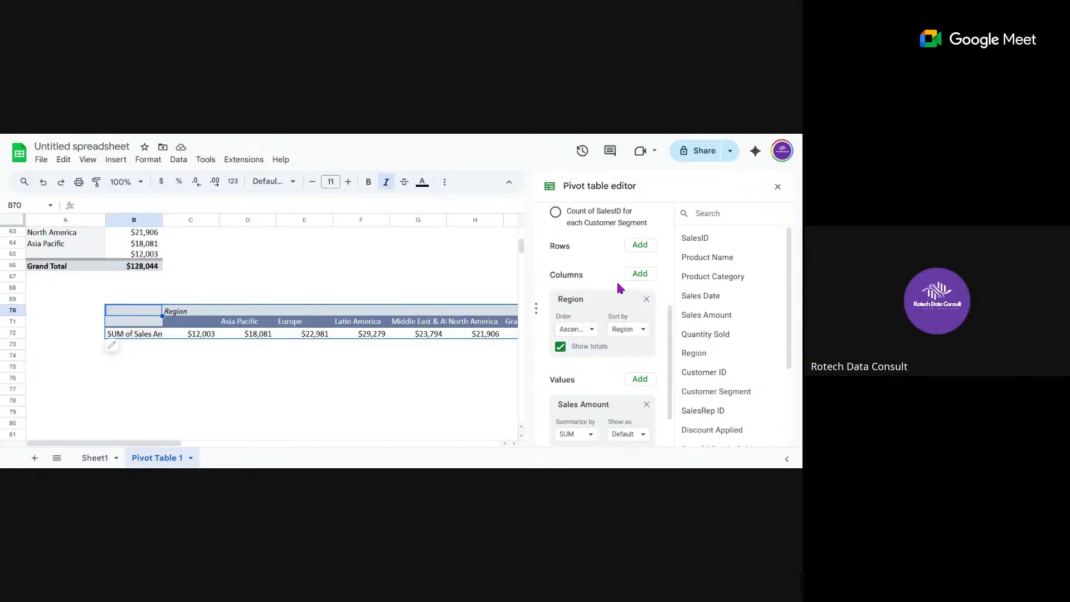
- Remove Region from the columns of the B70 pivot table and add it as the row field instead
click(646, 300)
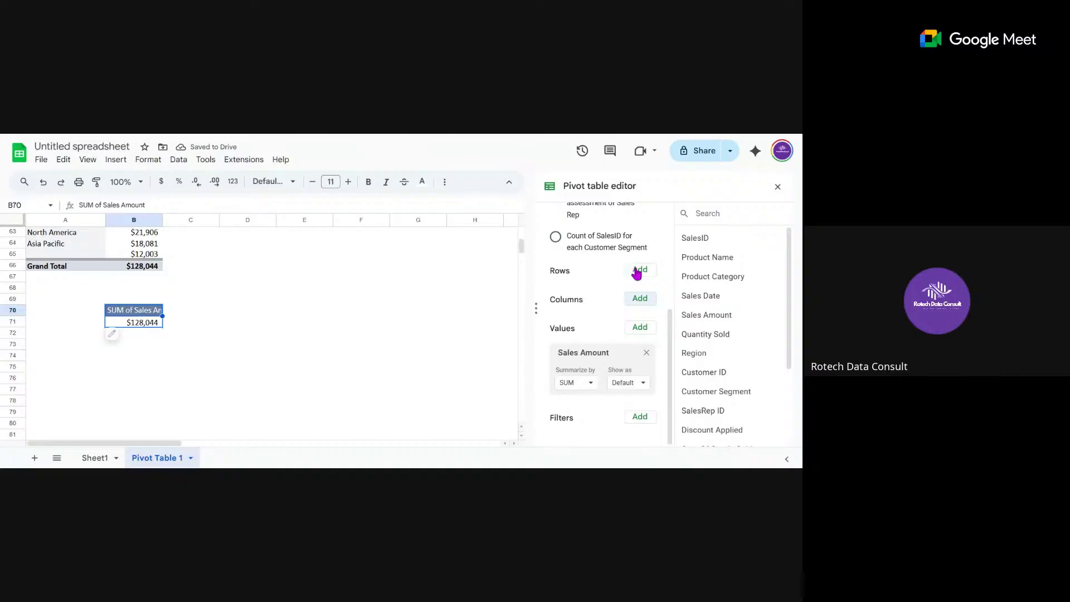
click(638, 271)
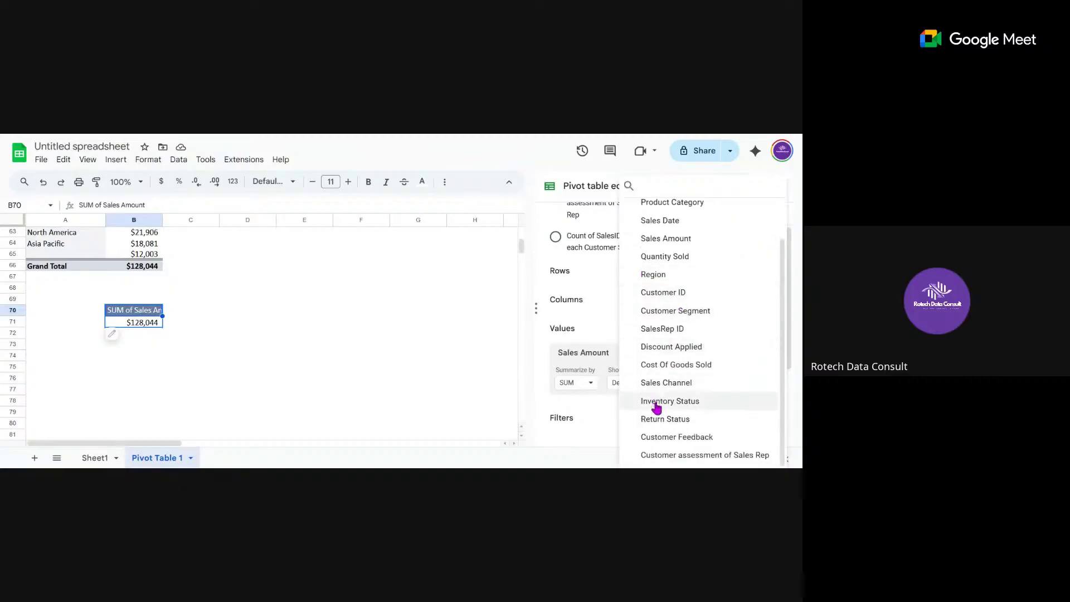
click(674, 274)
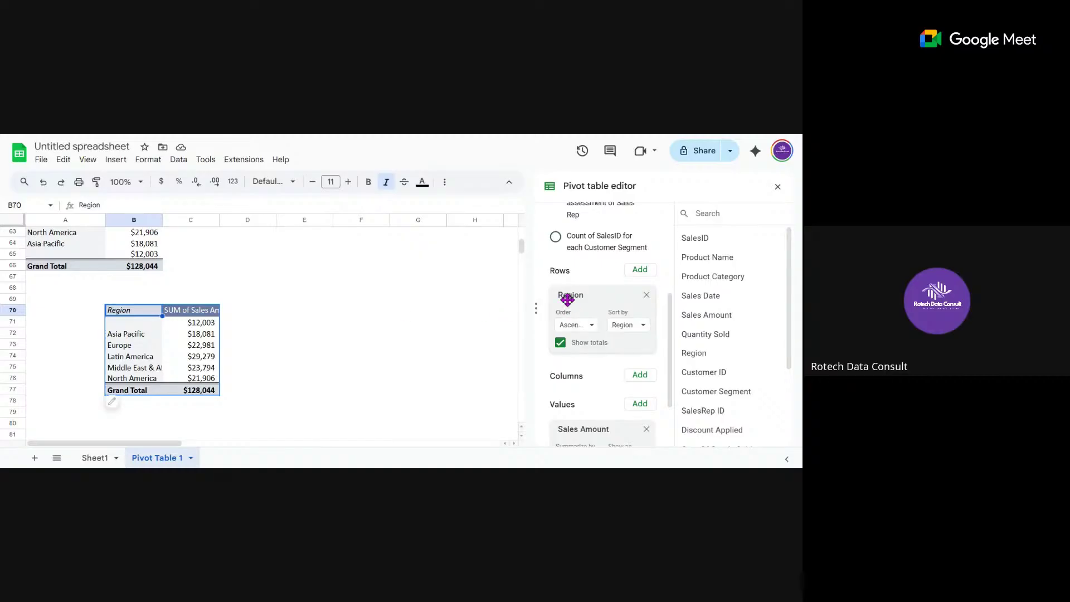
- Sort the Region rows of the B70 pivot table in descending order by SUM of Sales Amount
click(592, 325)
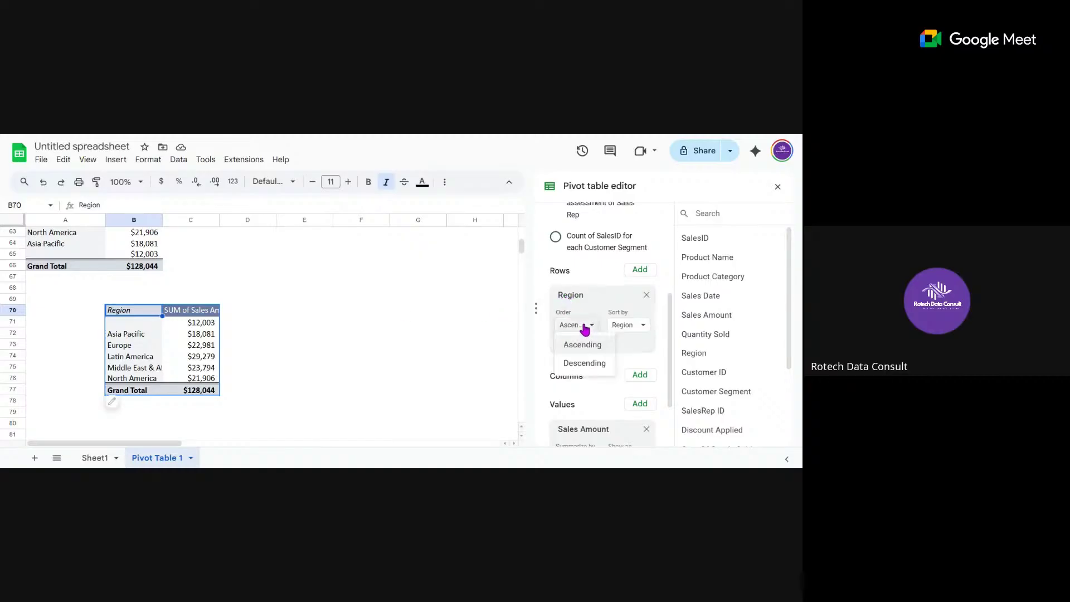
click(588, 362)
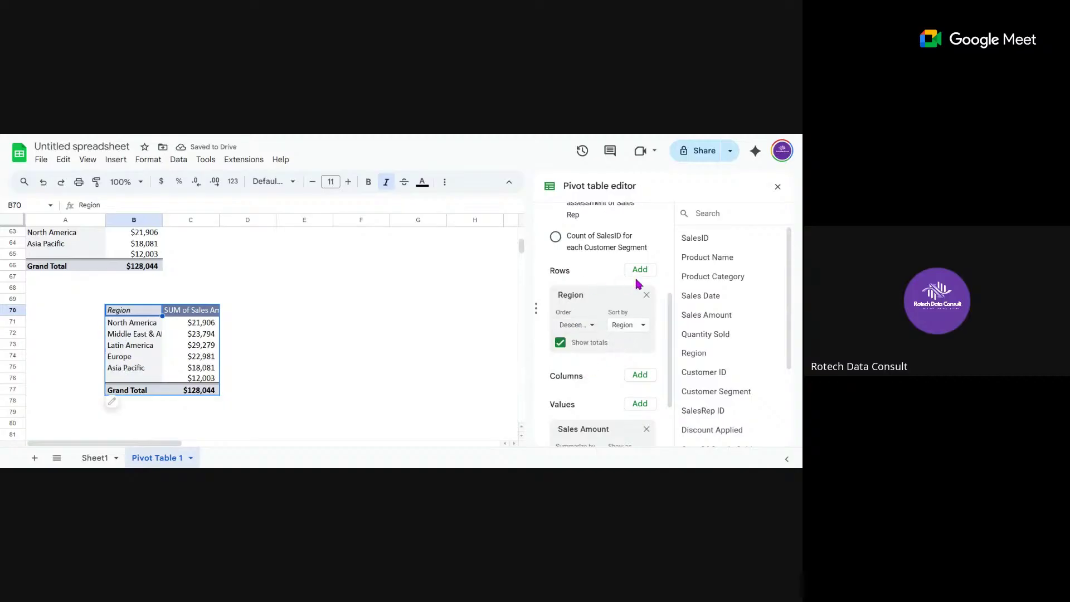
click(630, 333)
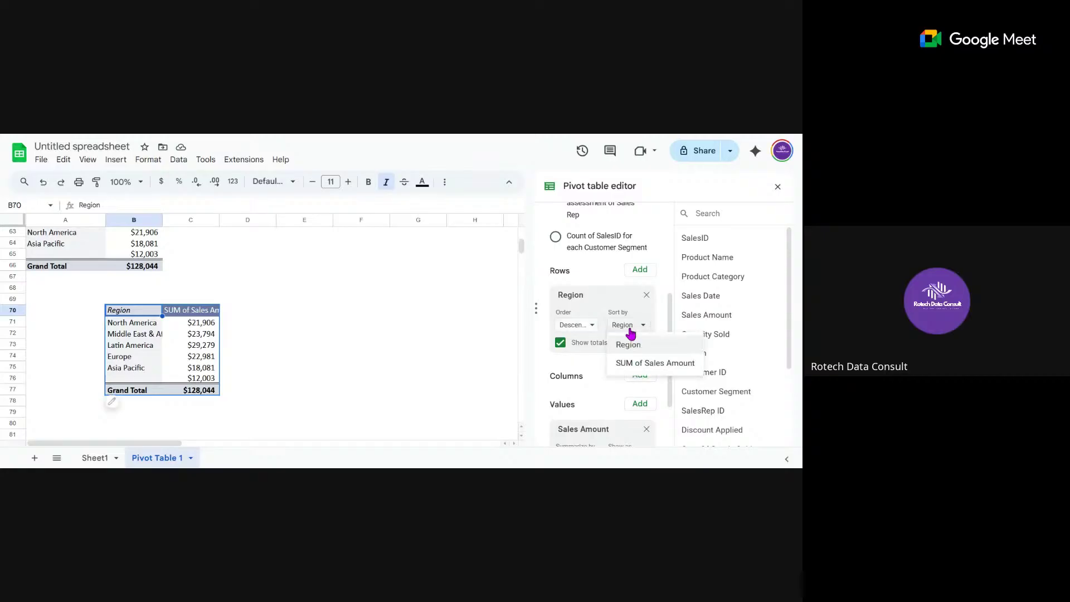
click(621, 365)
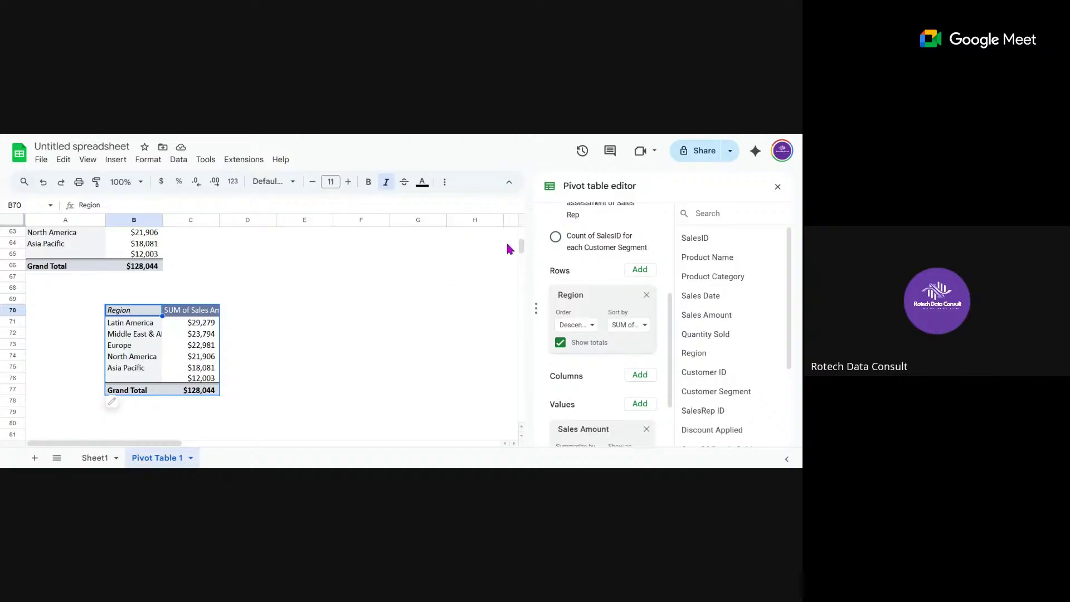
- Look over the Region pivot tables above the one at B70
scroll(523, 248, up, 4)
scroll(524, 251, up, 6)
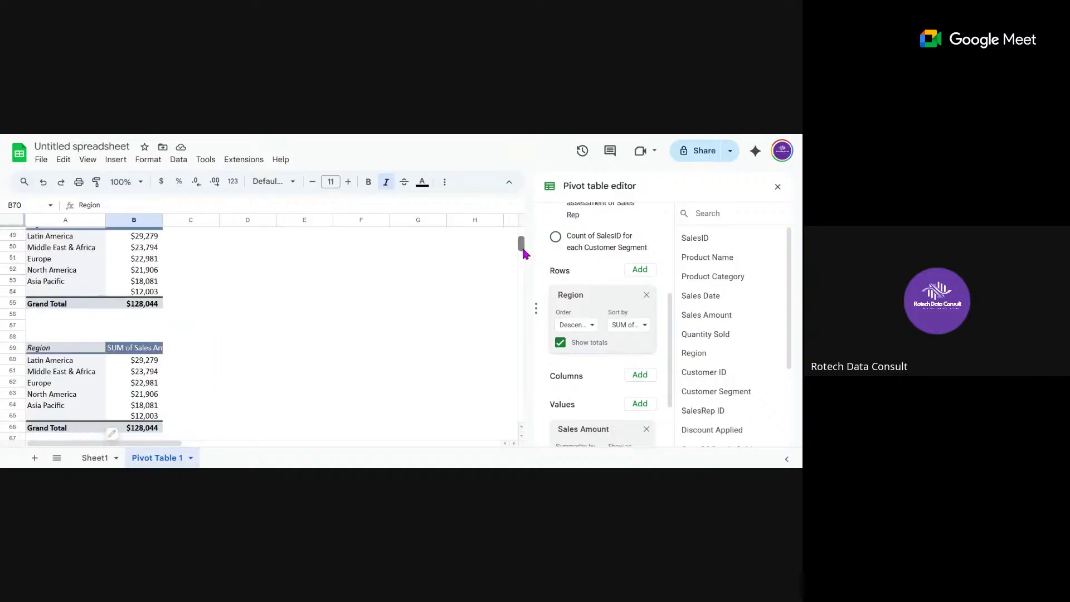
- Copy the Region sales pivot table in B70:C77 and paste it at cell A80
scroll(523, 248, down, 9)
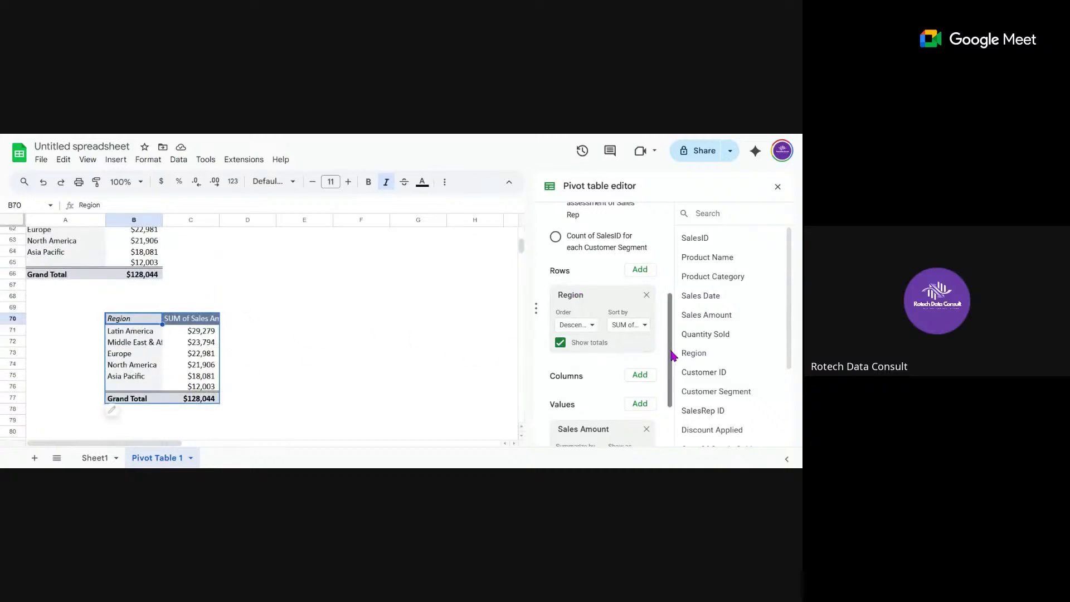
scroll(671, 392, down, 2)
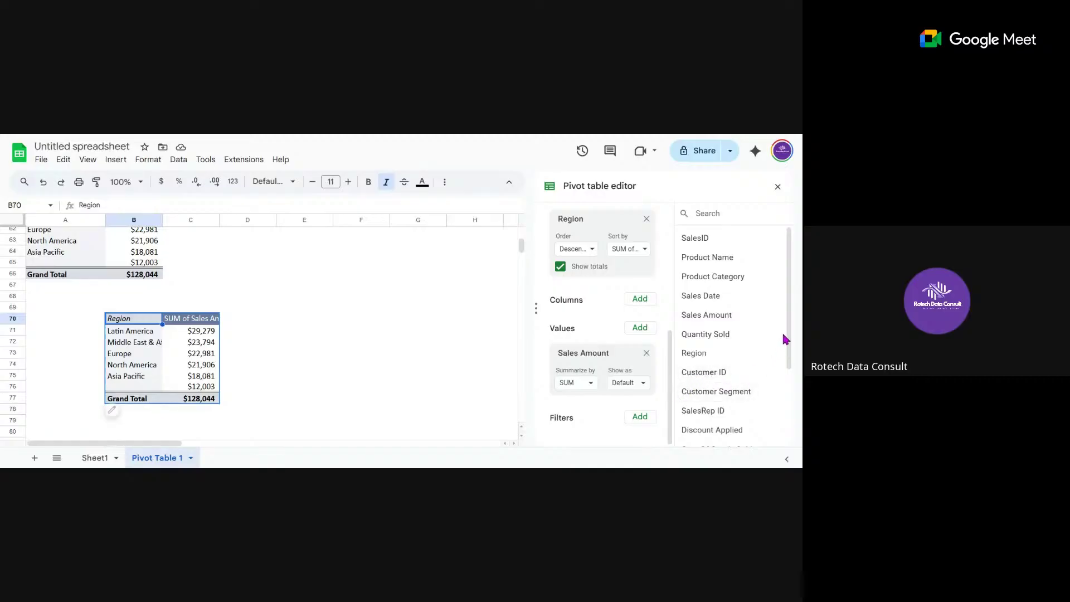
drag(788, 332, 790, 268)
drag(519, 251, 493, 204)
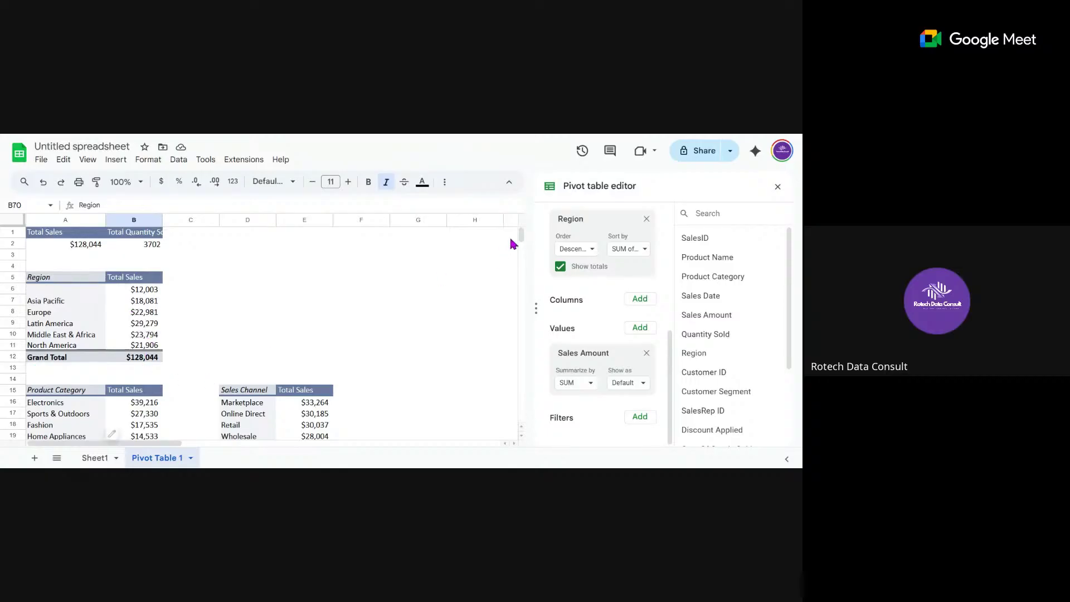
mouse_move(521, 237)
mouse_down()
mouse_move(524, 256)
mouse_move(521, 244)
mouse_up()
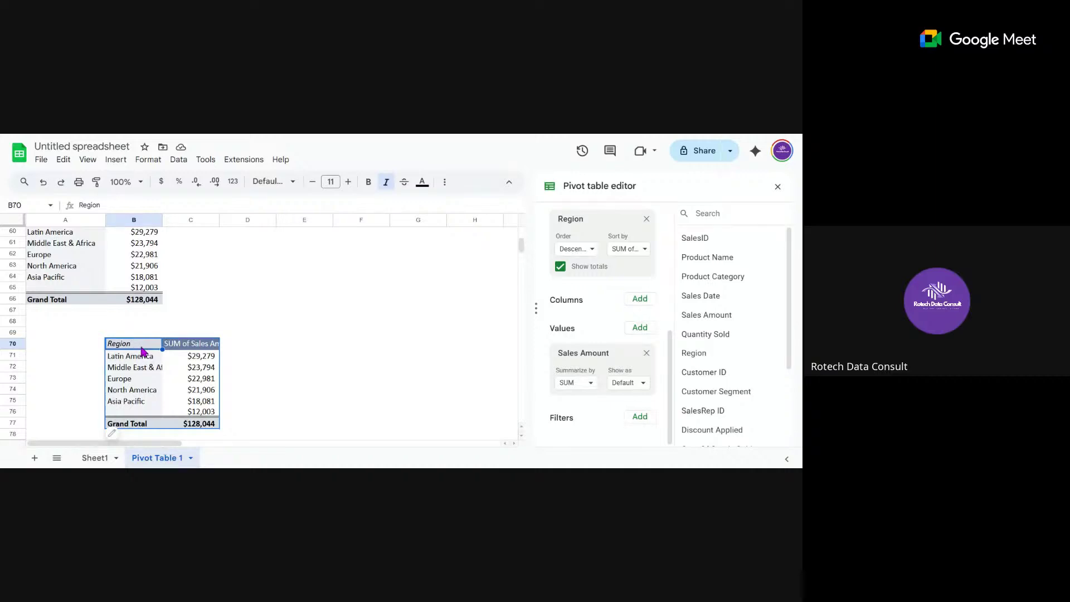
key(shift+Right)
key(shift+Down)
key(shift+Down)
key(shift+Down)
key(shift+Down)
key(shift+Down)
key(shift+Down)
key(shift+Down)
key(ctrl+c)
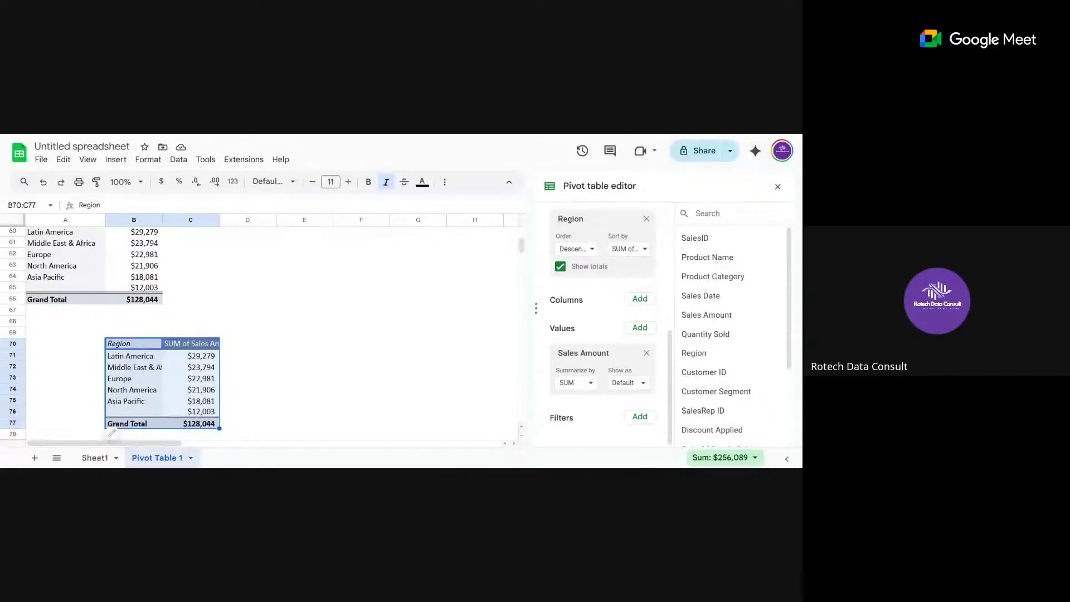
scroll(262, 334, down, 3)
click(45, 347)
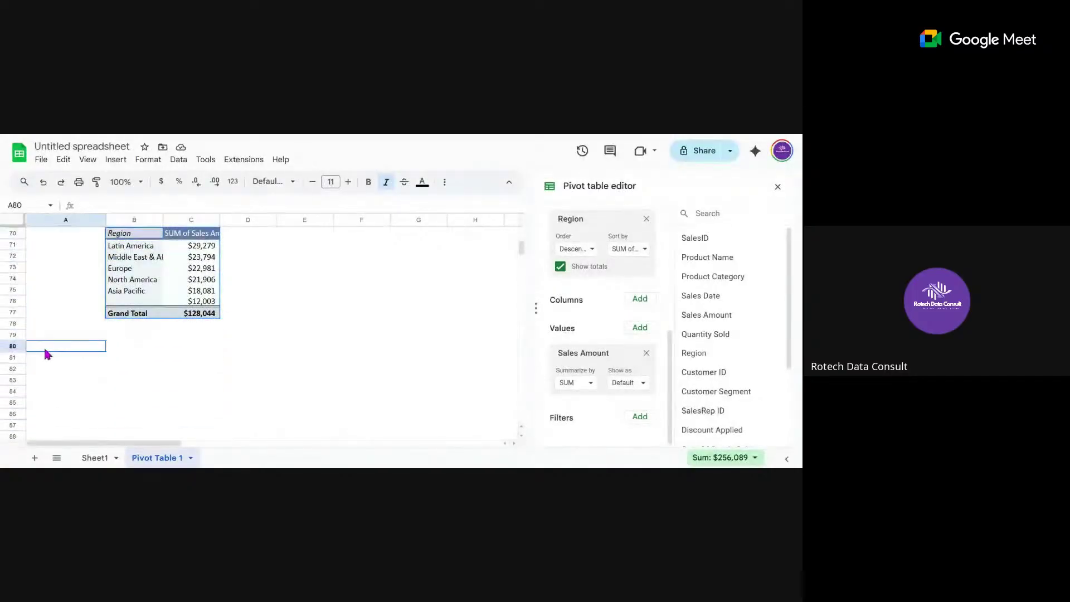
key(ctrl+v)
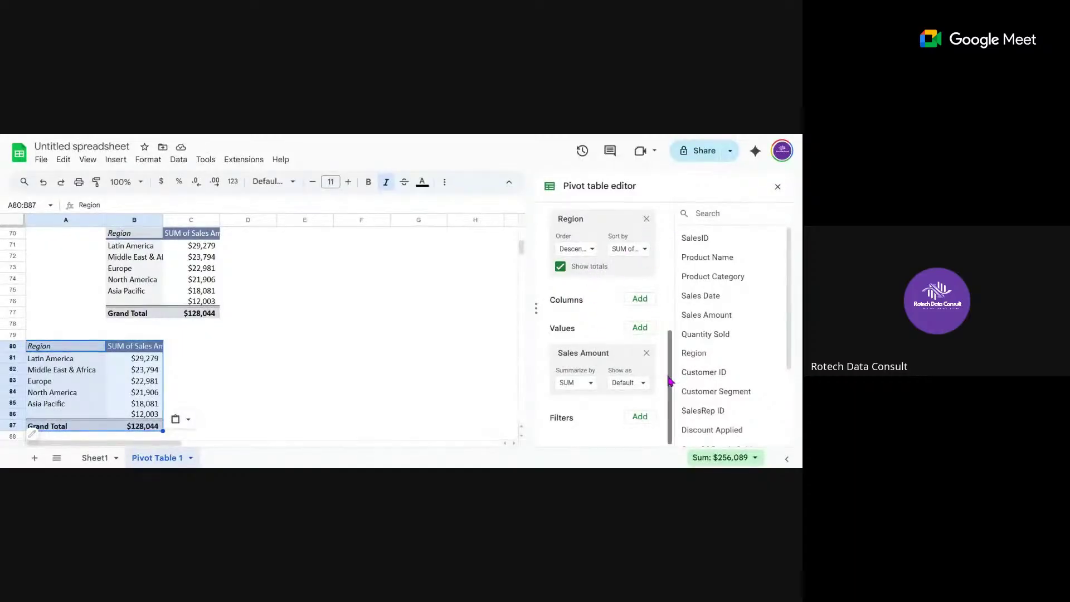
- Clear the pasted pivot table at A80 and rebuild it with Sales Date as rows and Sales Amount as summed values
drag(669, 381, 657, 245)
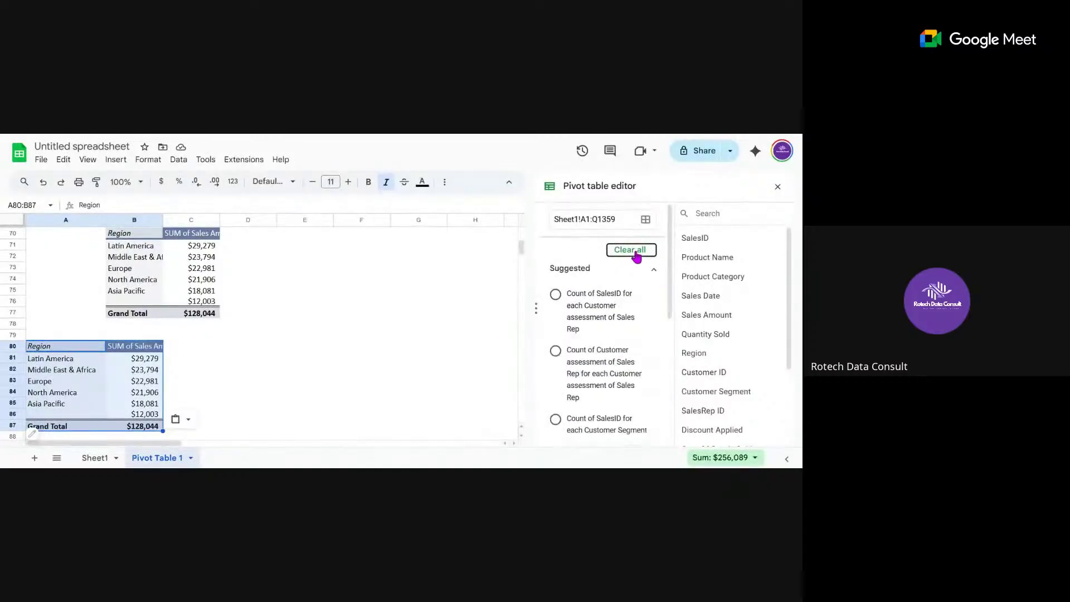
click(634, 250)
drag(672, 281, 671, 359)
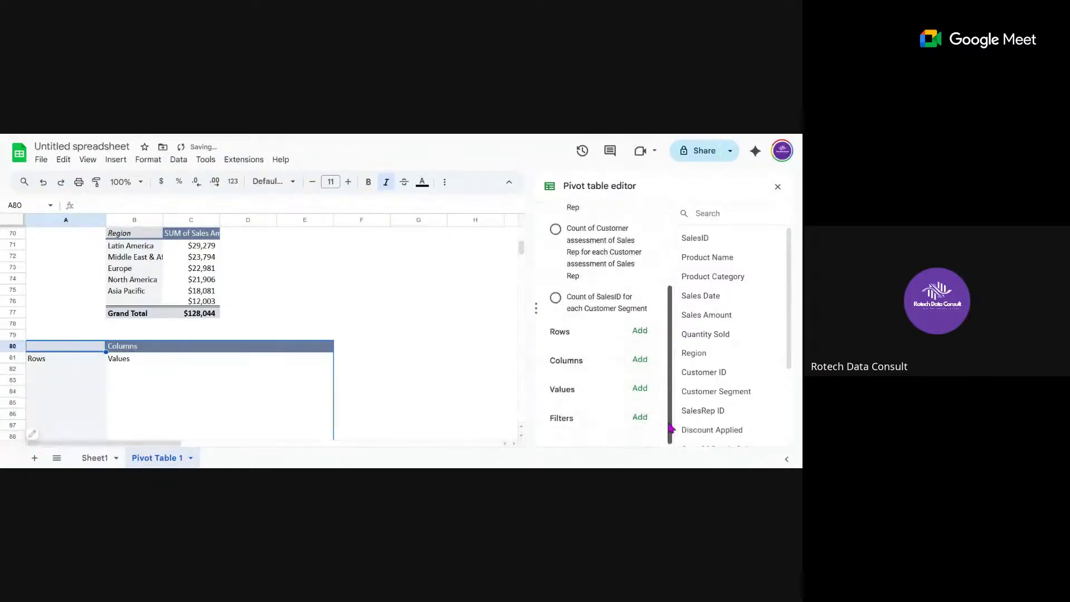
click(638, 331)
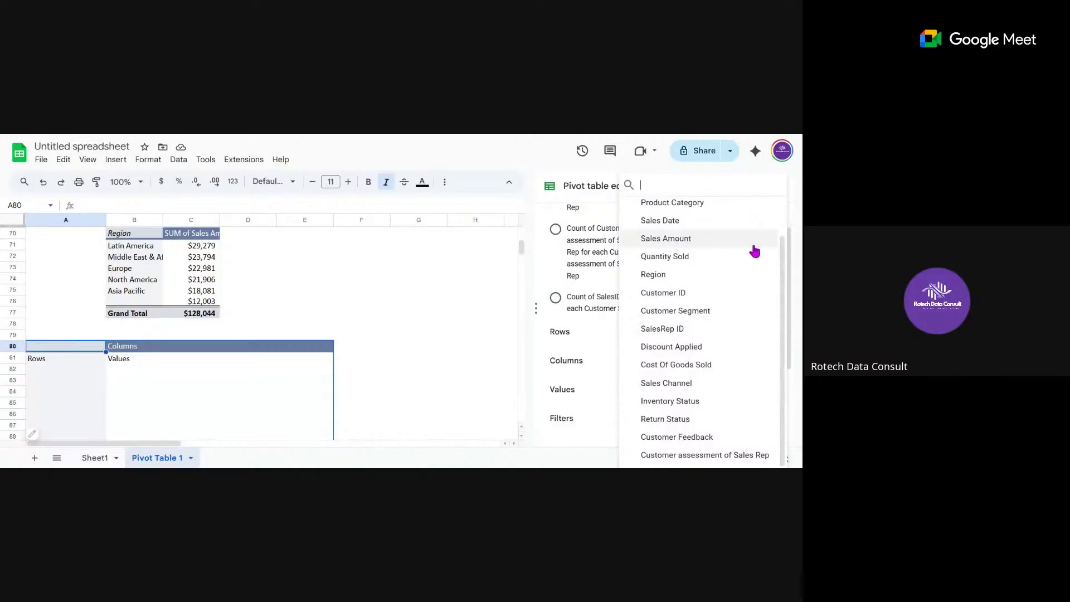
click(660, 221)
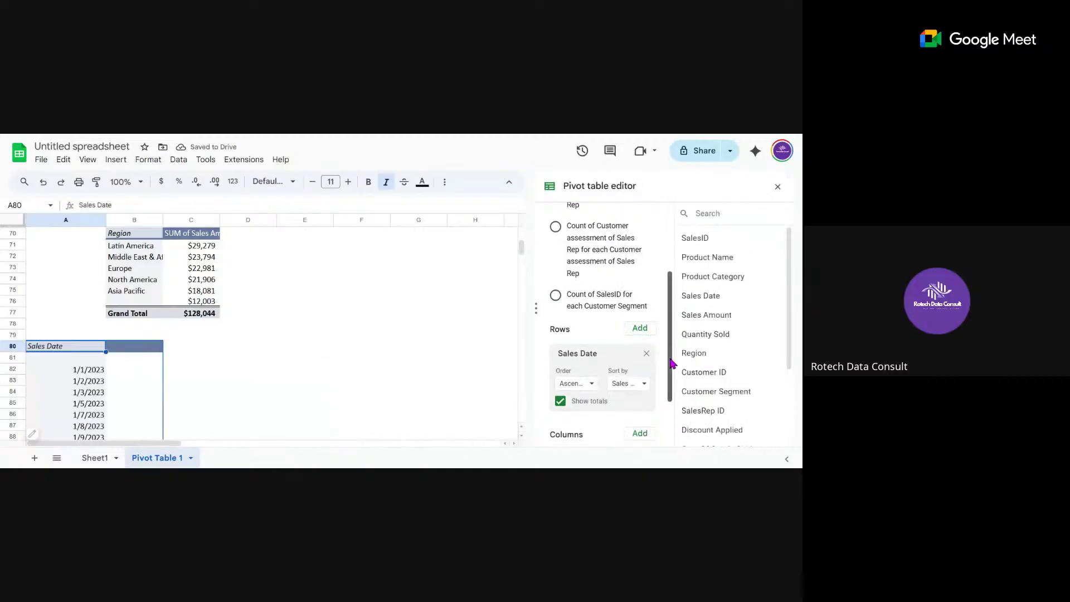
scroll(671, 390, down, 2)
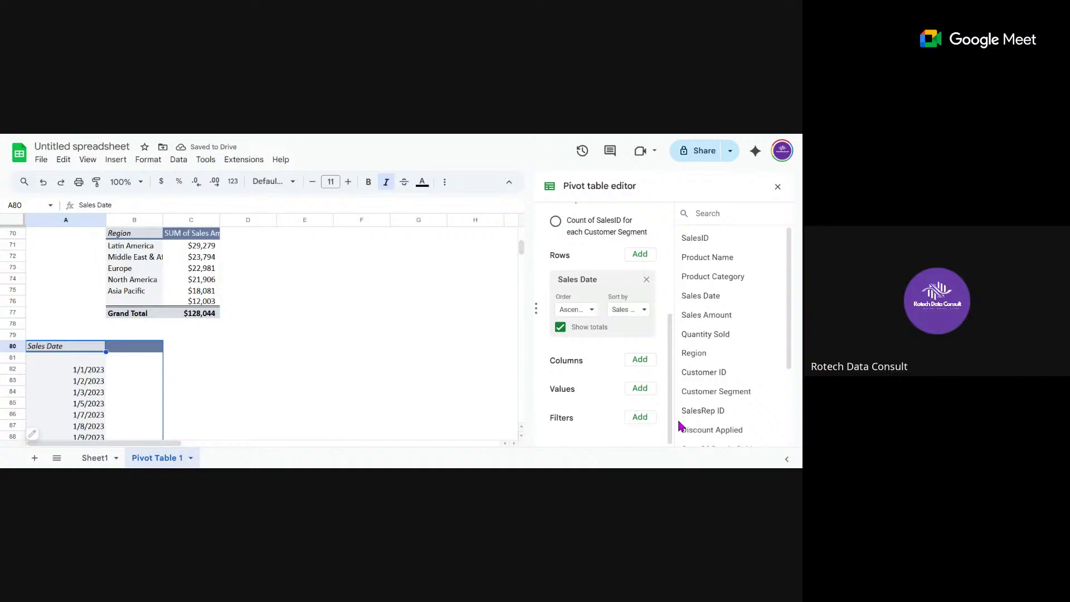
click(639, 390)
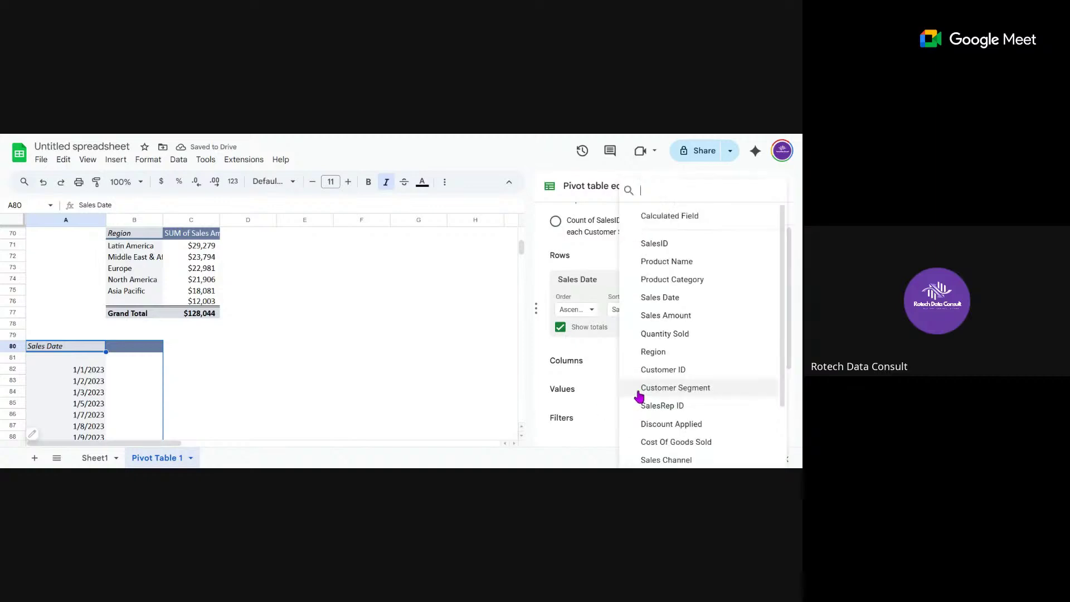
click(666, 315)
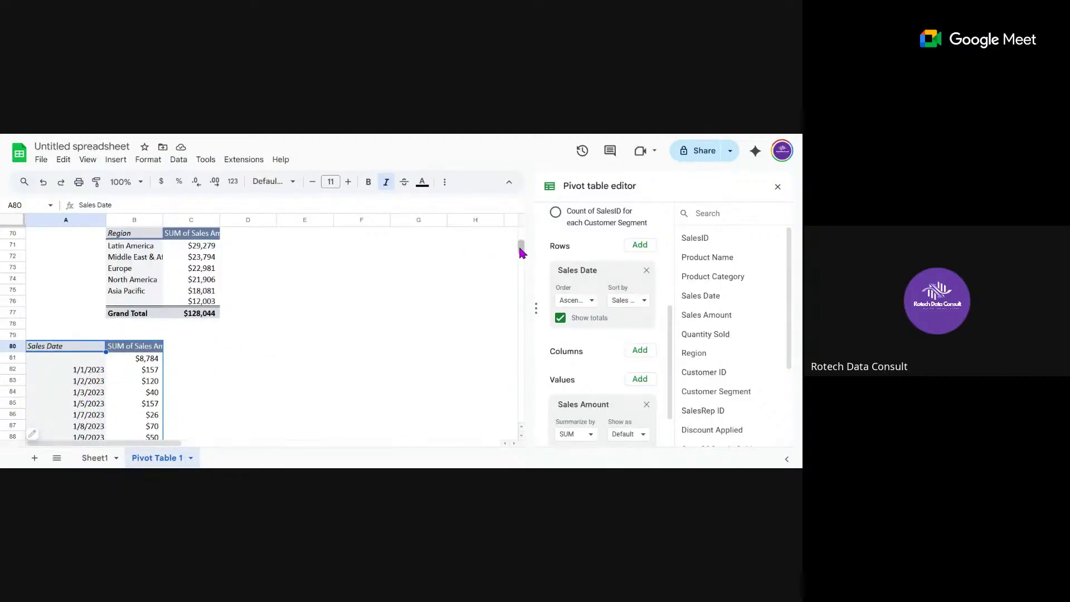
- Group the Sales Date rows of the new pivot table by Year-Month
drag(522, 247, 520, 249)
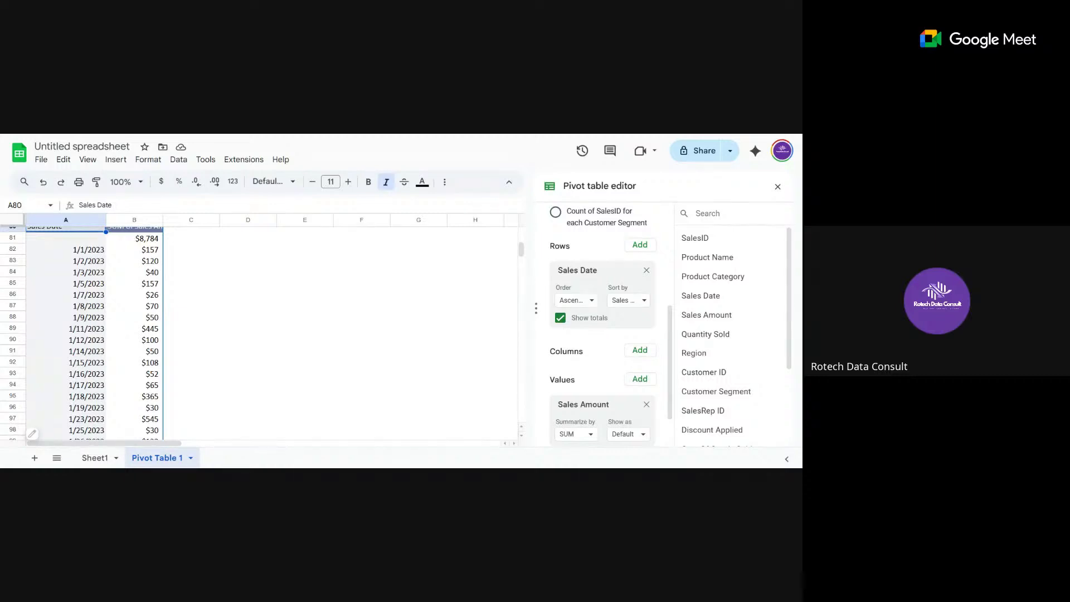
click(85, 300)
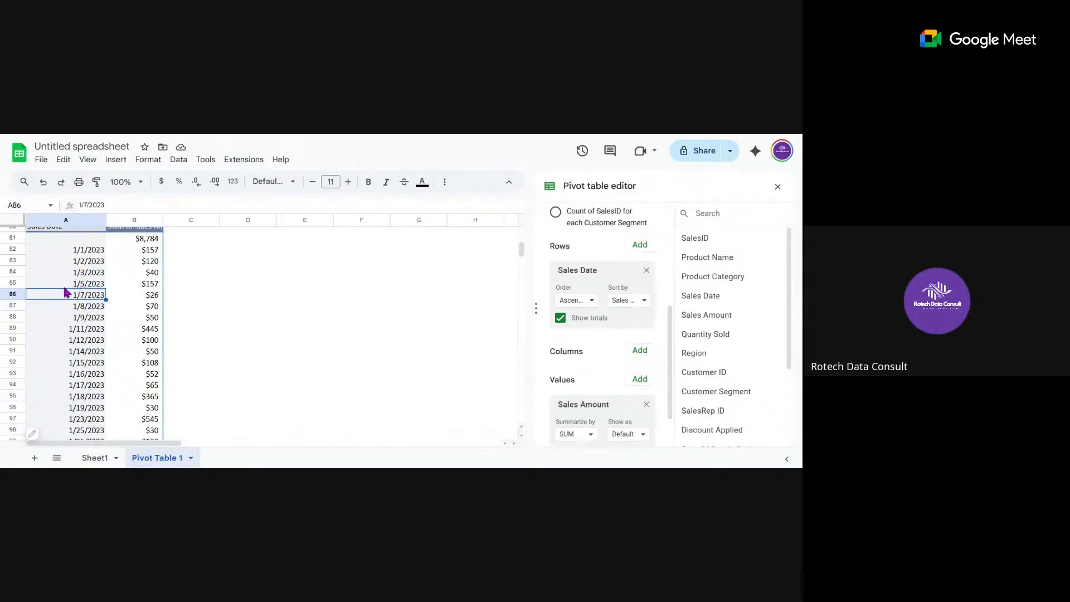
right_click(63, 300)
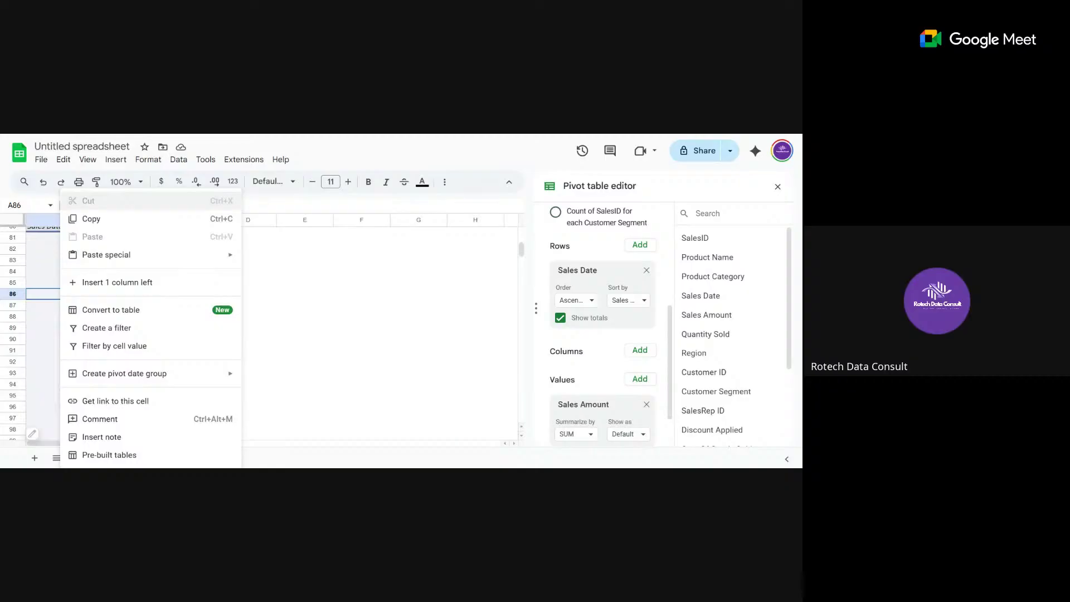
mouse_move(110, 375)
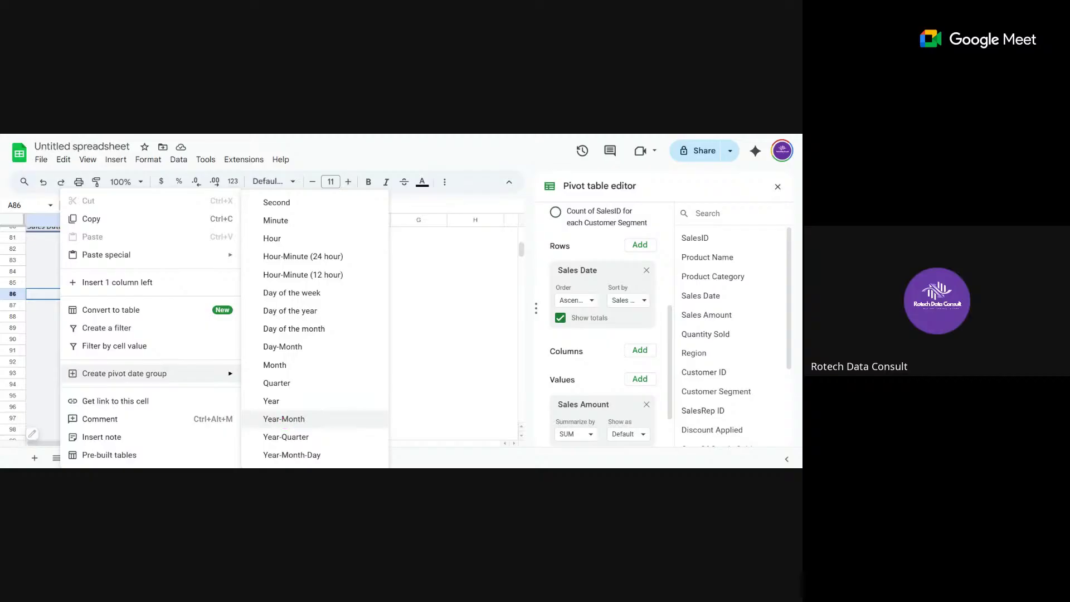
click(284, 419)
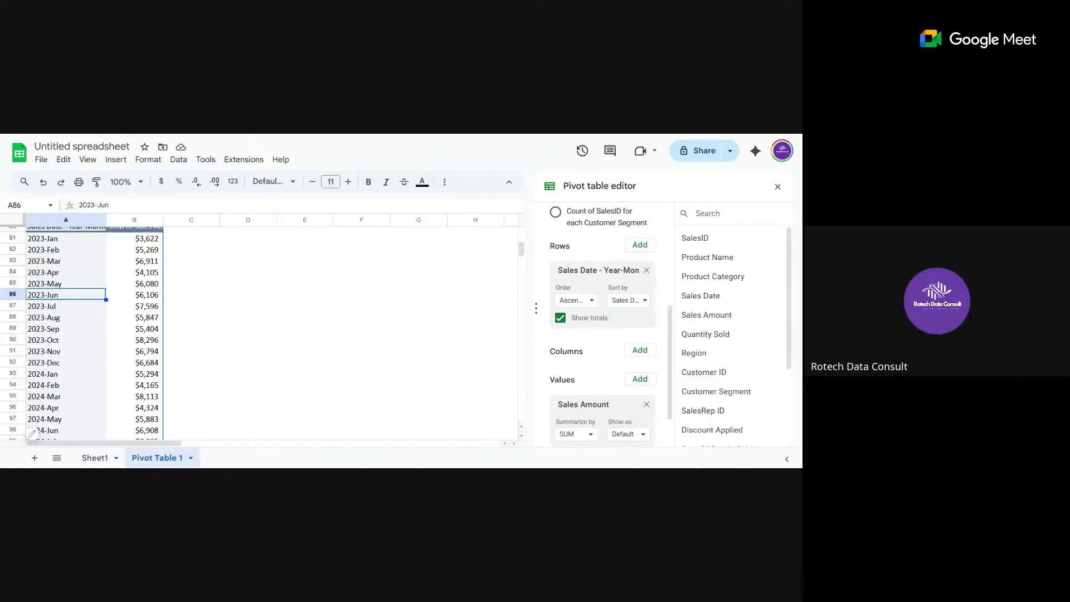
- Sort the Year-Month pivot table rows in descending order by SUM of Sales Amount
click(586, 302)
click(577, 338)
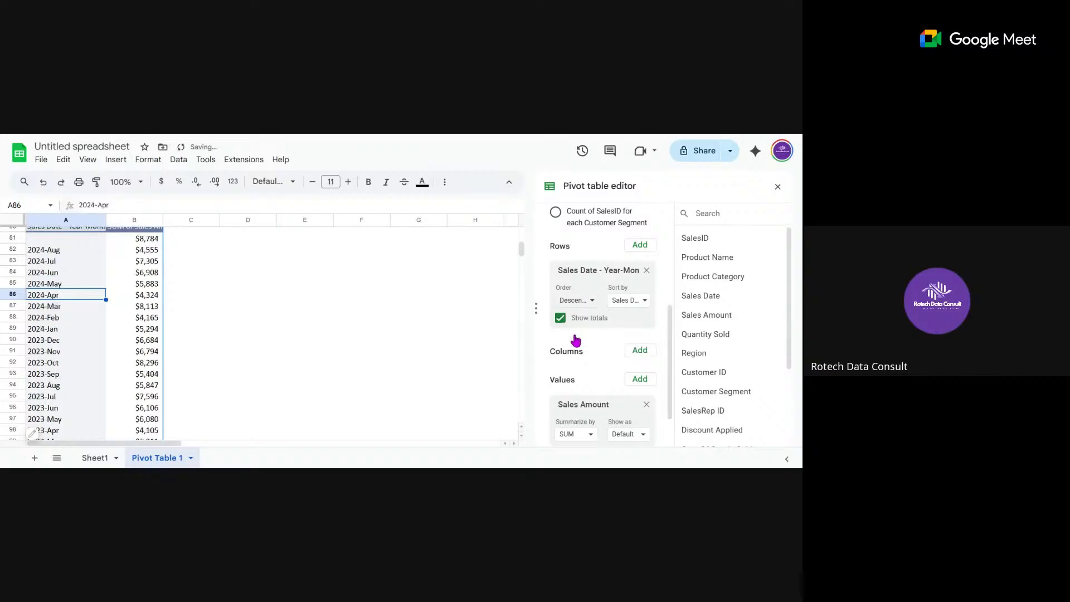
click(638, 309)
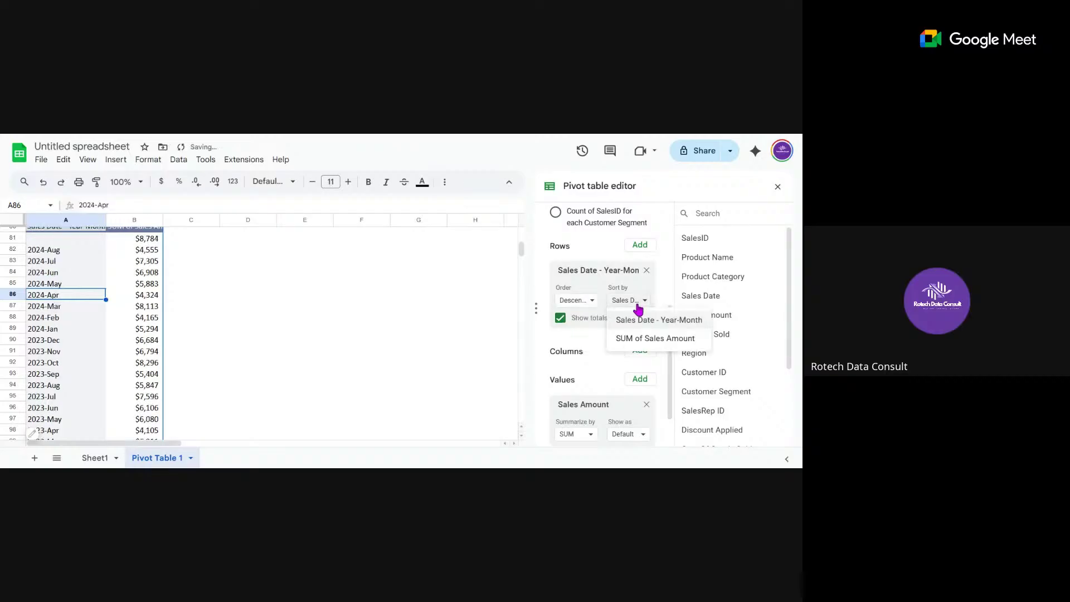
click(648, 339)
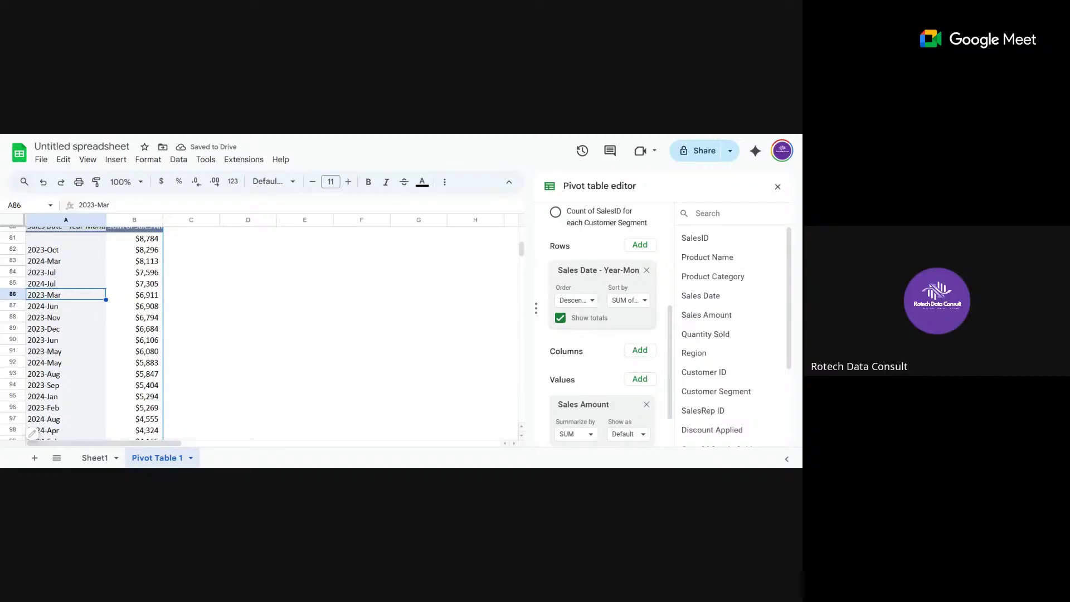
- Review the Total Sales and Region summary pivot tables at the beginning of the pivot sheet
scroll(111, 334, up, 5)
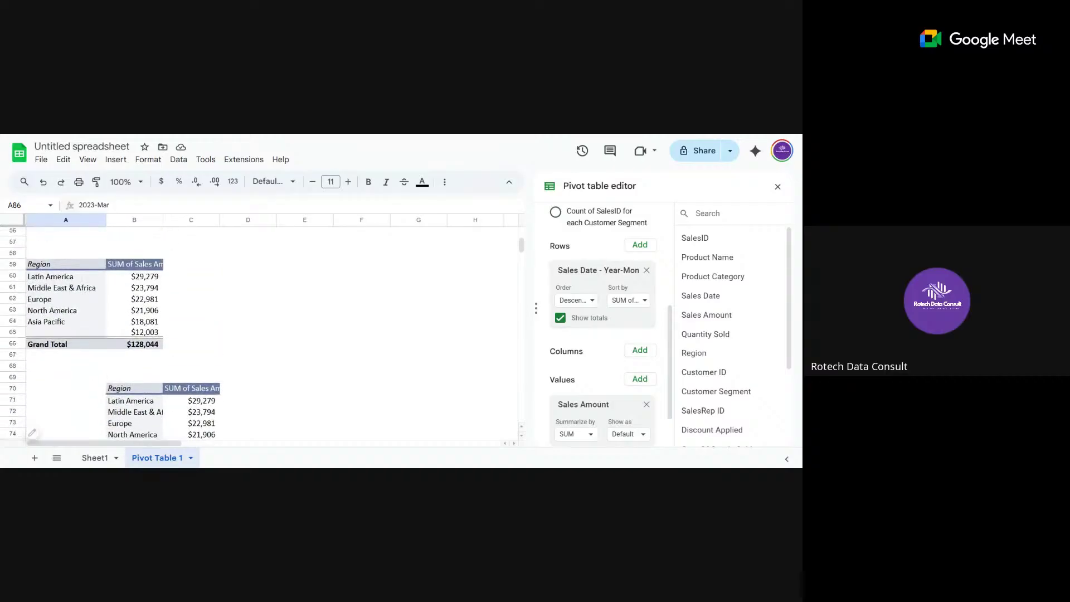
scroll(112, 334, up, 5)
scroll(112, 335, up, 7)
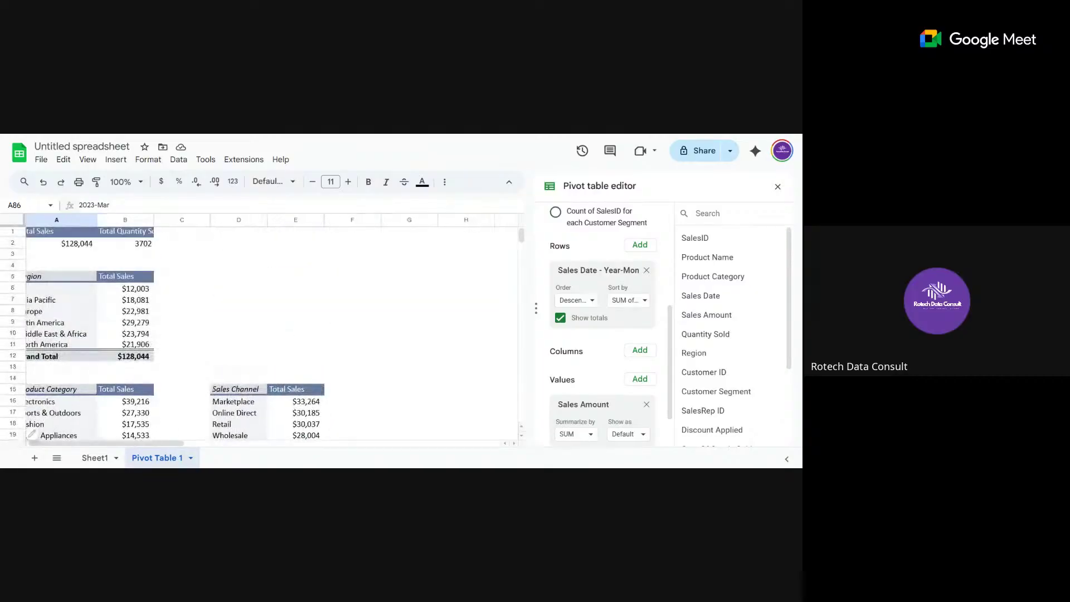
scroll(168, 335, left, 1)
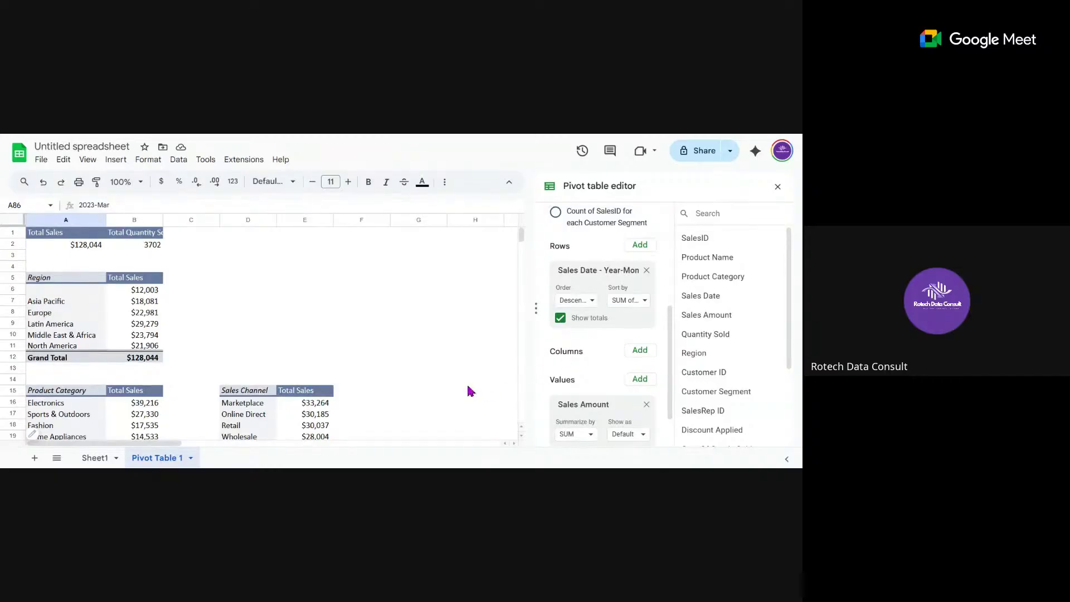
click(73, 241)
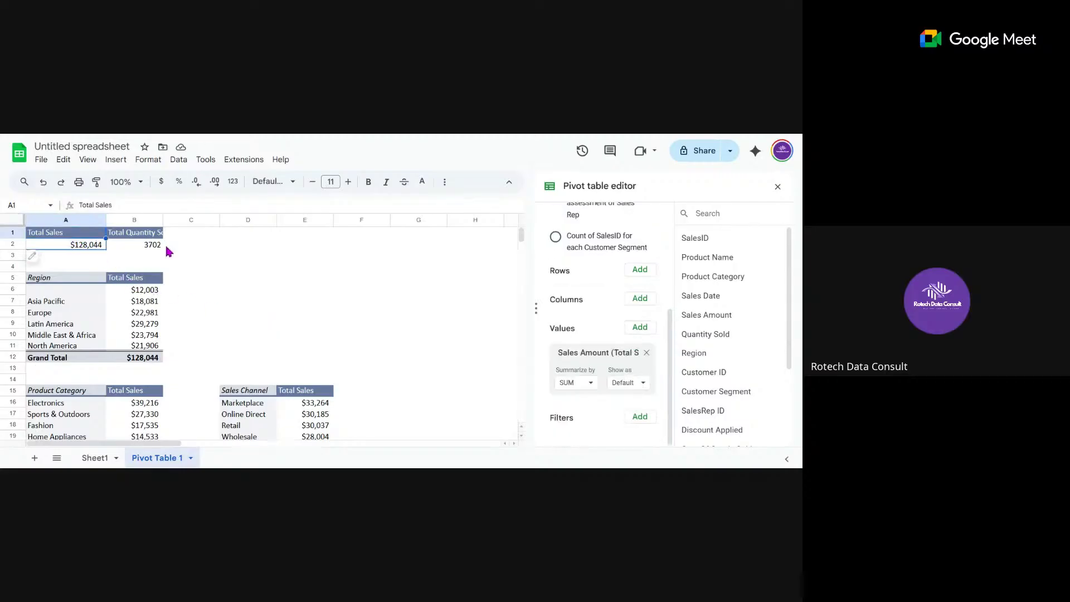
click(208, 248)
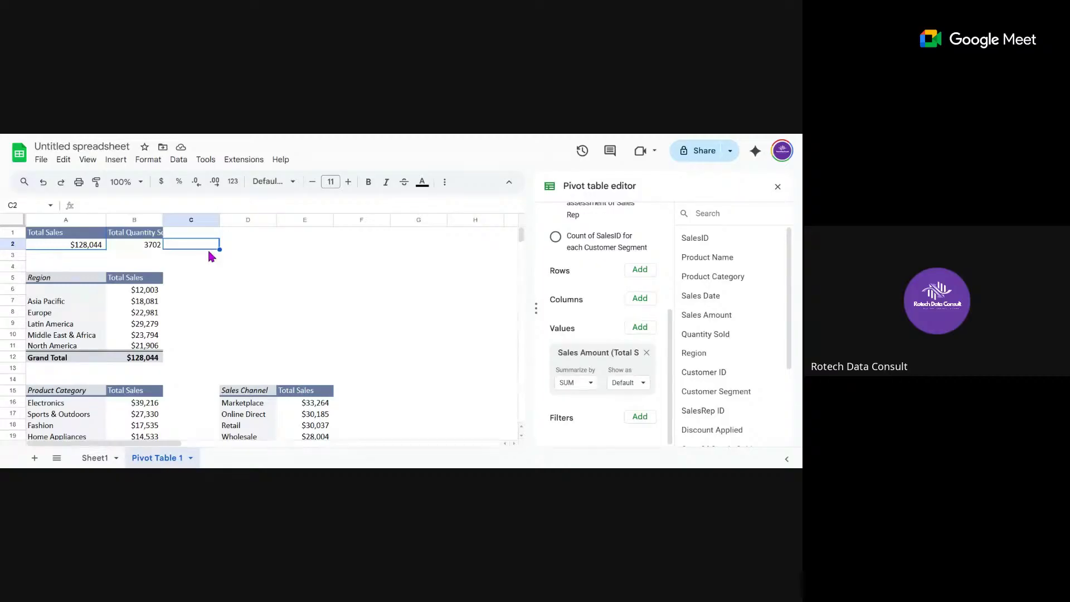
click(61, 282)
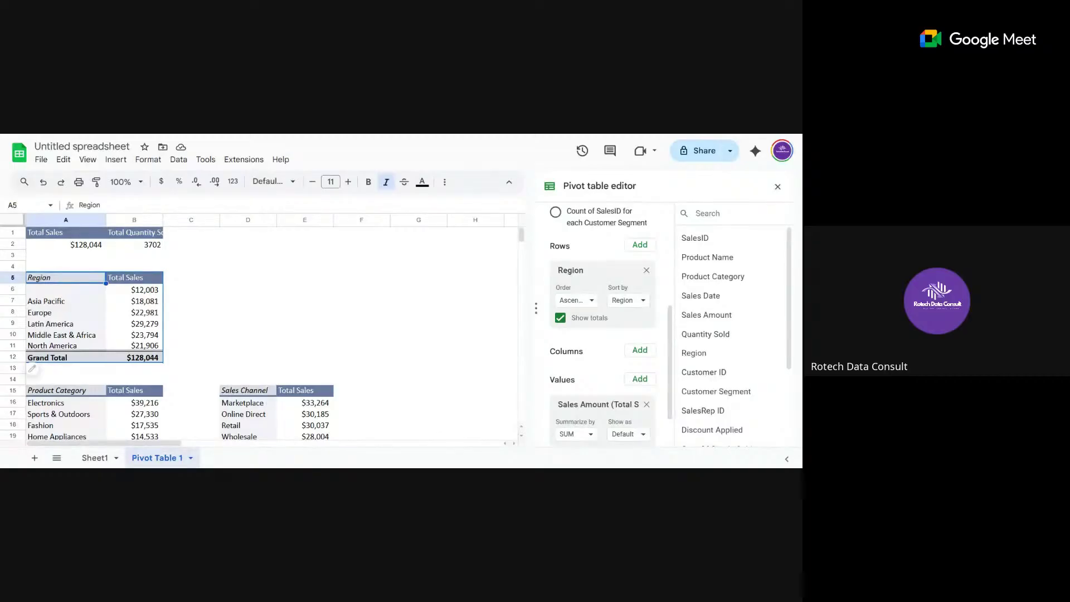
click(74, 315)
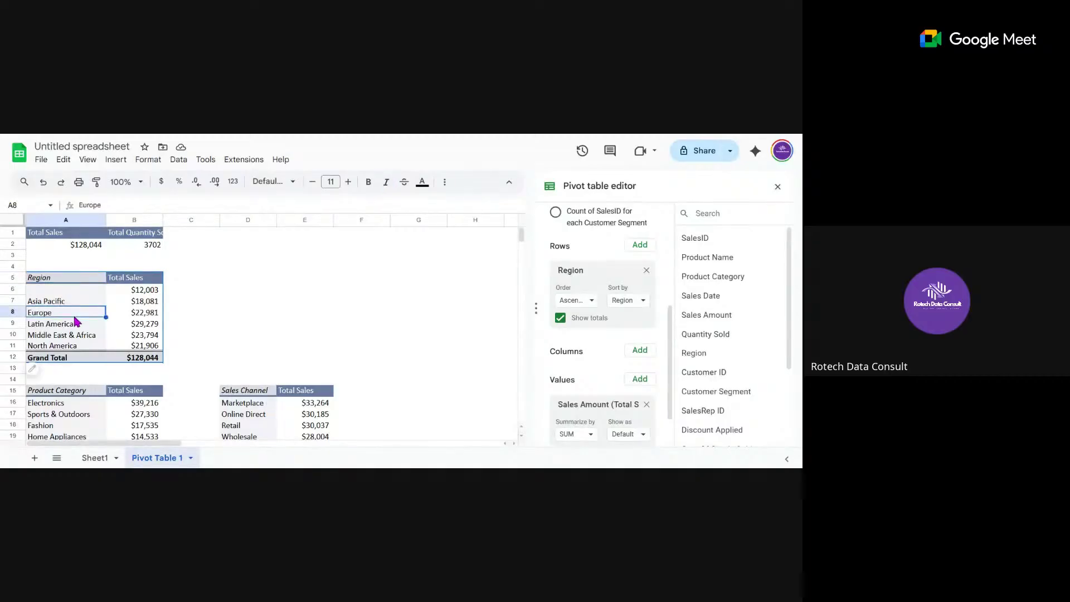
- Insert a chart from the Region and Total Sales pivot table in A5:B12, including the Grand Total row
click(122, 163)
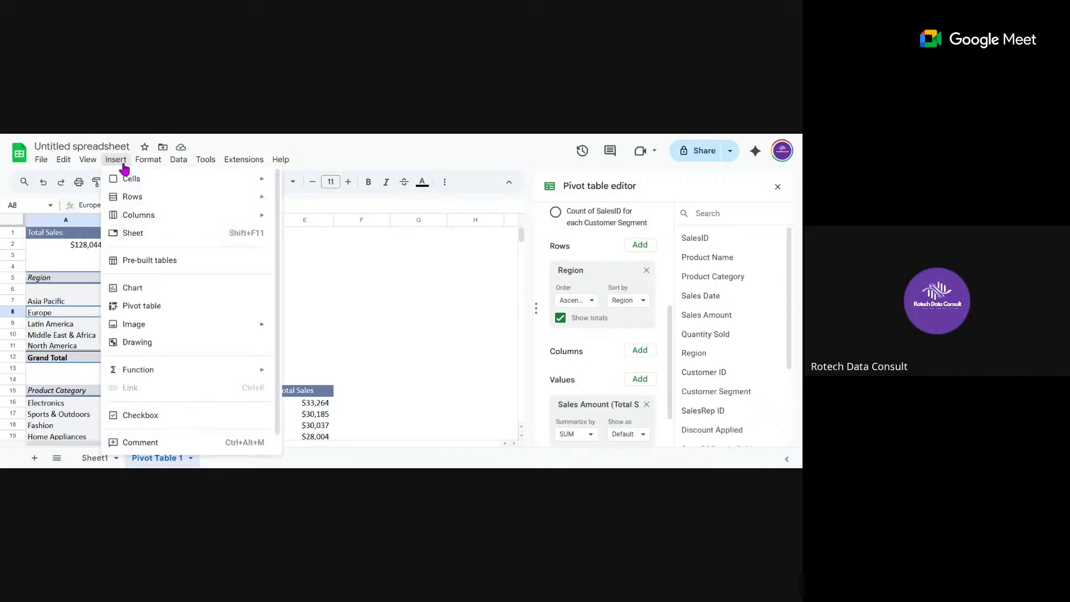
click(330, 299)
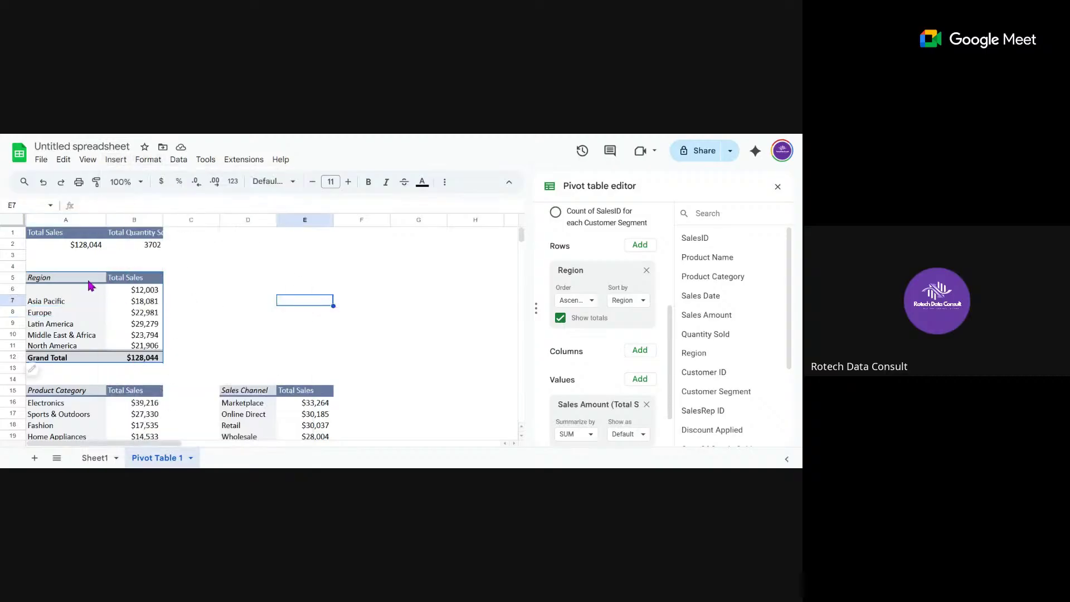
click(67, 280)
key(shift+Right)
key(shift+Down)
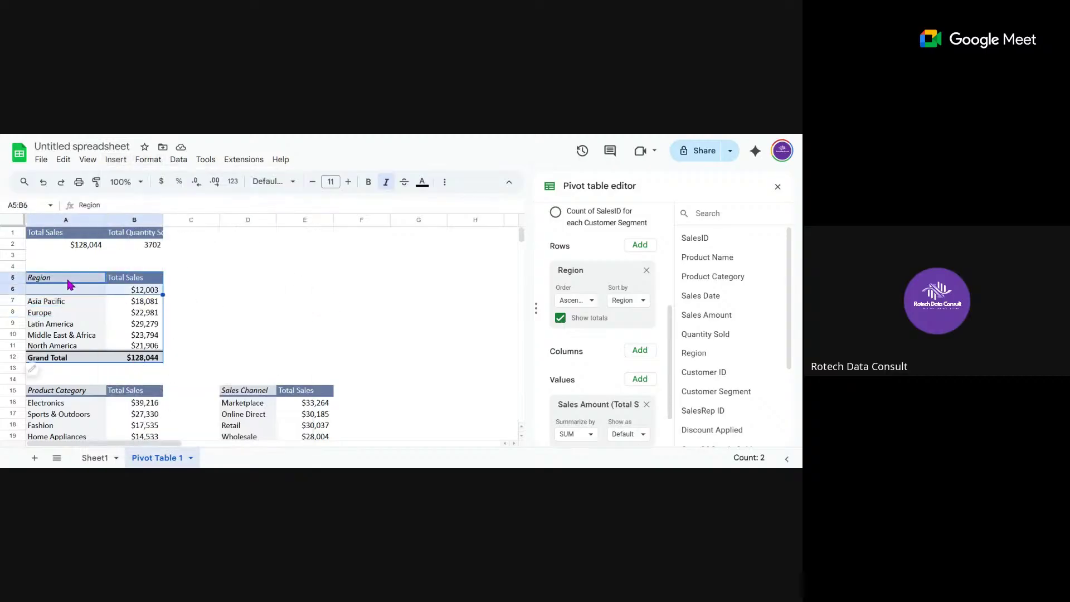
key(shift+Down)
key(shift+Down)
key(shift+Down)
key(shift+Down)
key(shift+Down)
key(shift+Down)
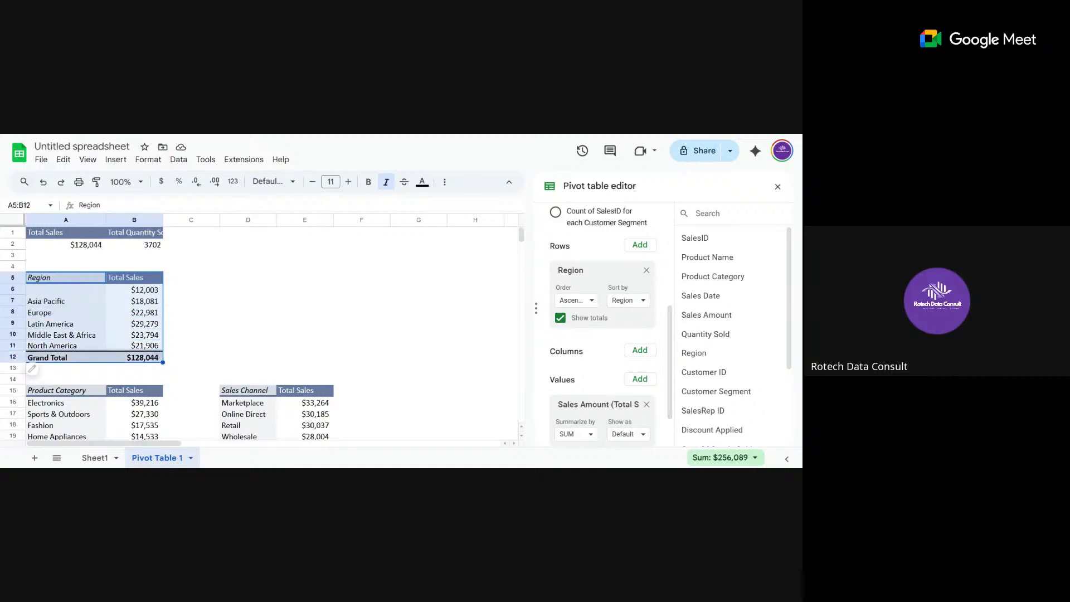
click(119, 163)
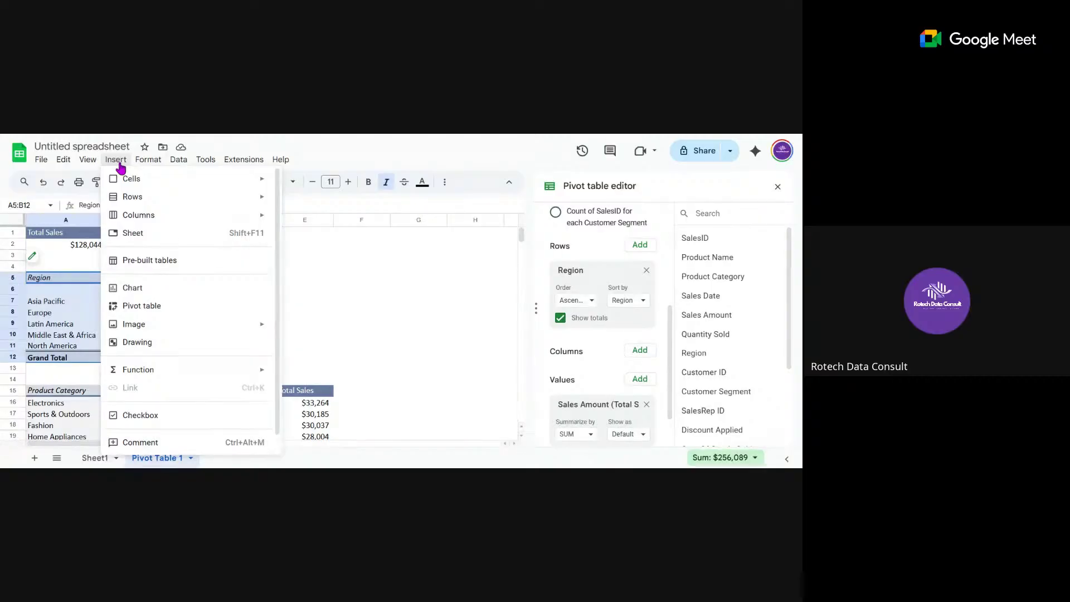
click(115, 290)
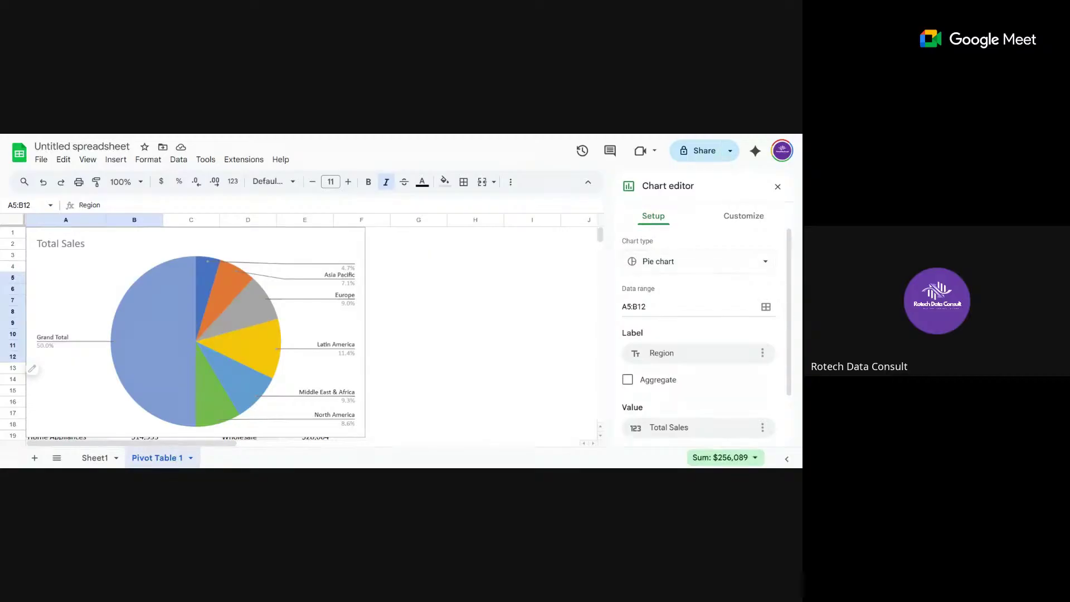
- Change the region sales chart that includes the Grand Total to a column chart
click(689, 267)
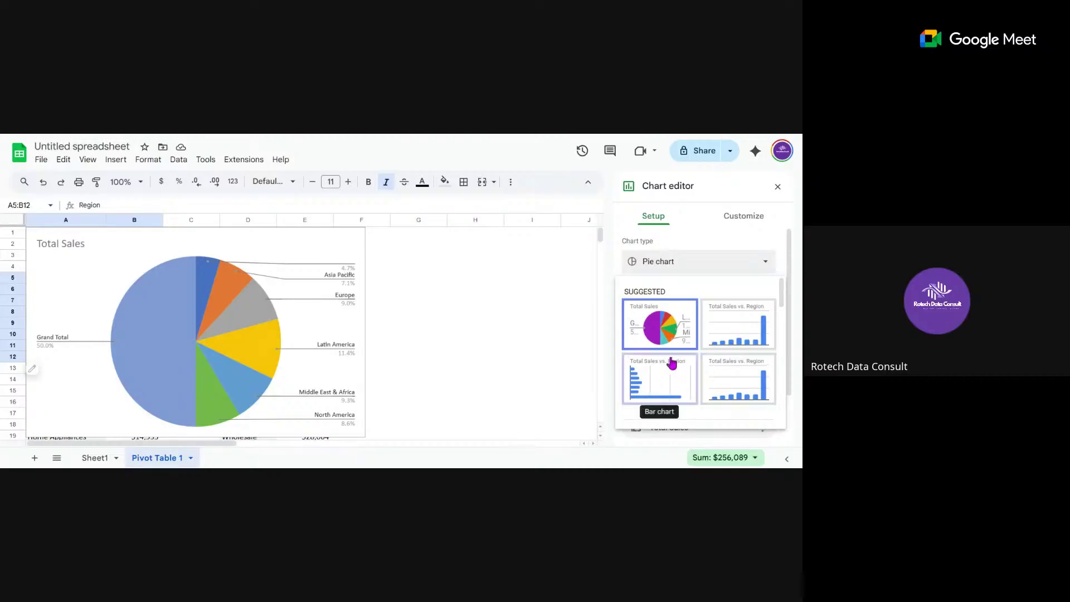
click(722, 321)
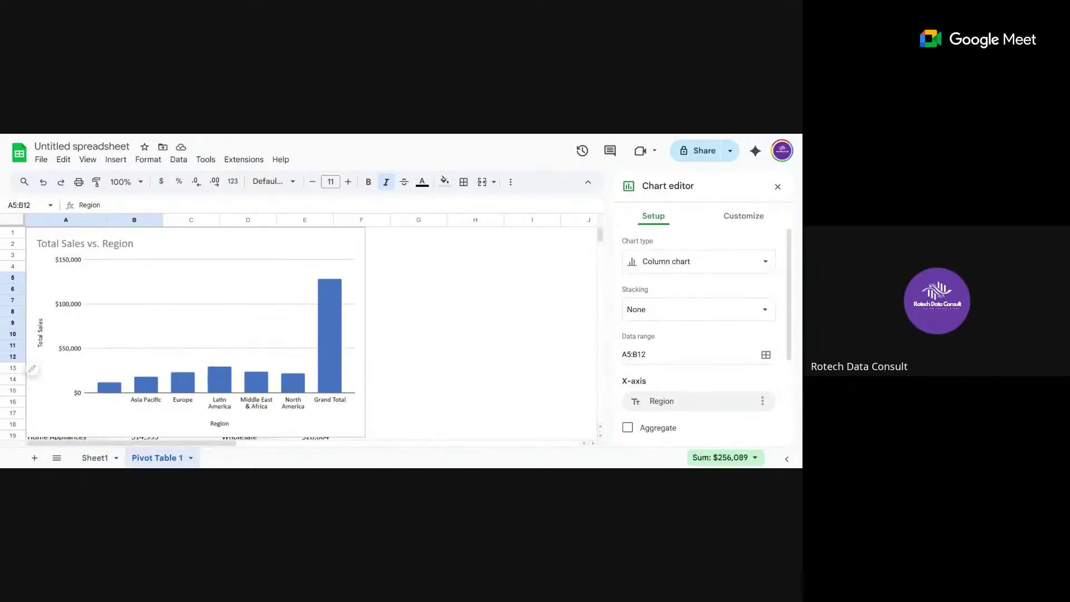
- Delete the Total Sales vs. Region column chart built from A5:B12
click(162, 270)
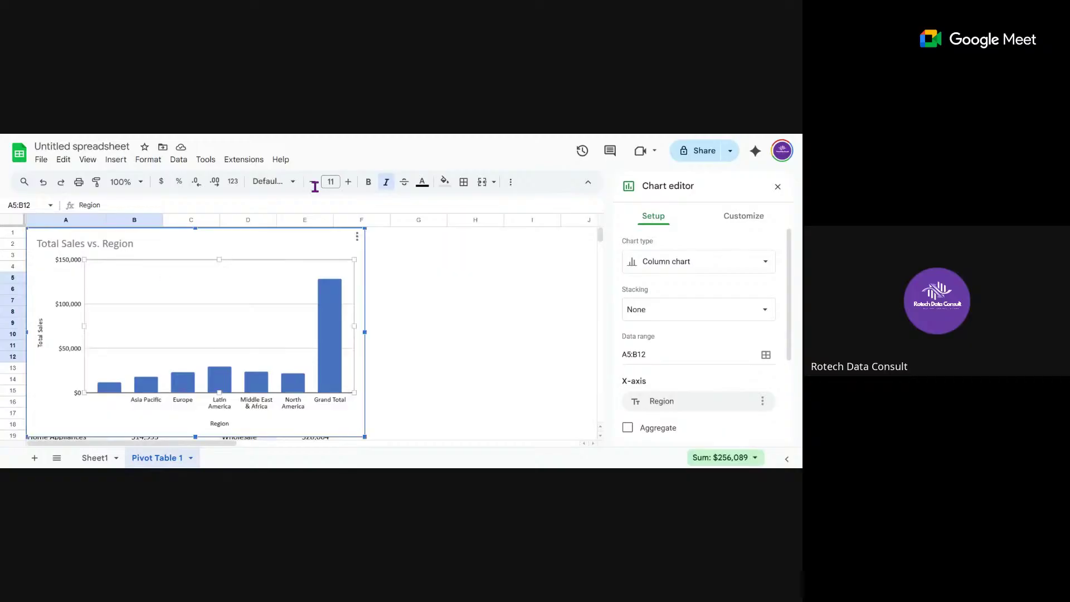
click(357, 238)
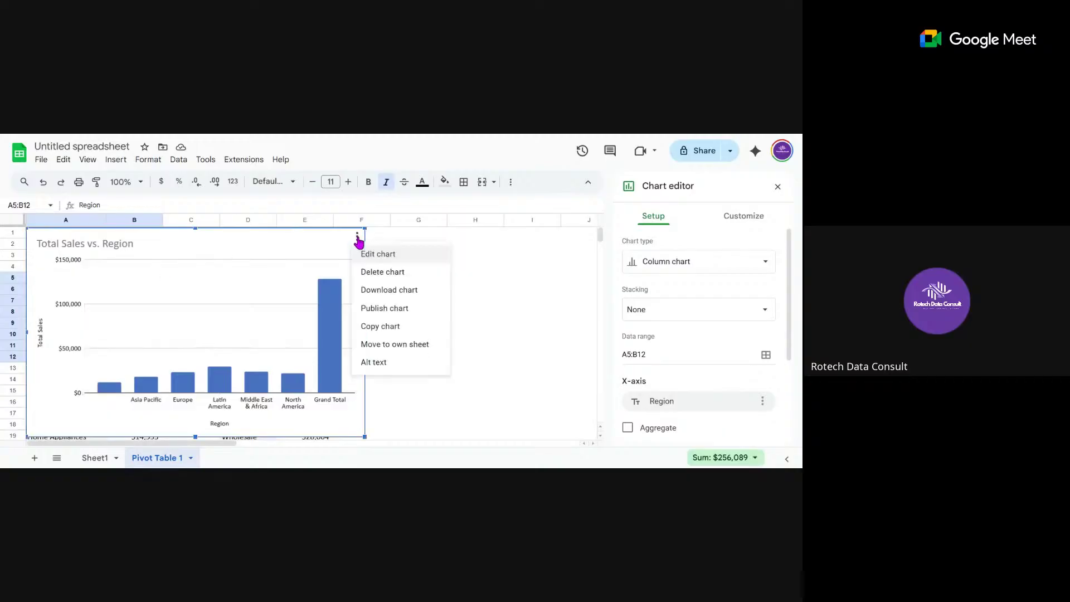
click(380, 273)
- Insert a chart from the Region and Total Sales pivot table in A5:B11, leaving out the Grand Total row
click(94, 327)
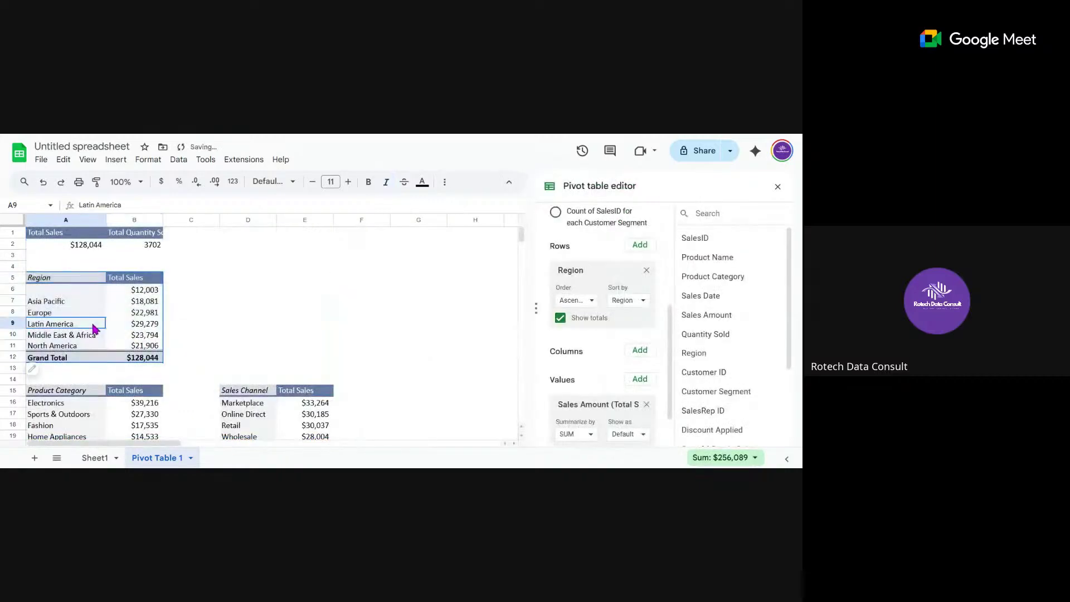
click(56, 283)
key(shift+Right)
key(shift+Down)
key(shift+Down)
key(shift+Down)
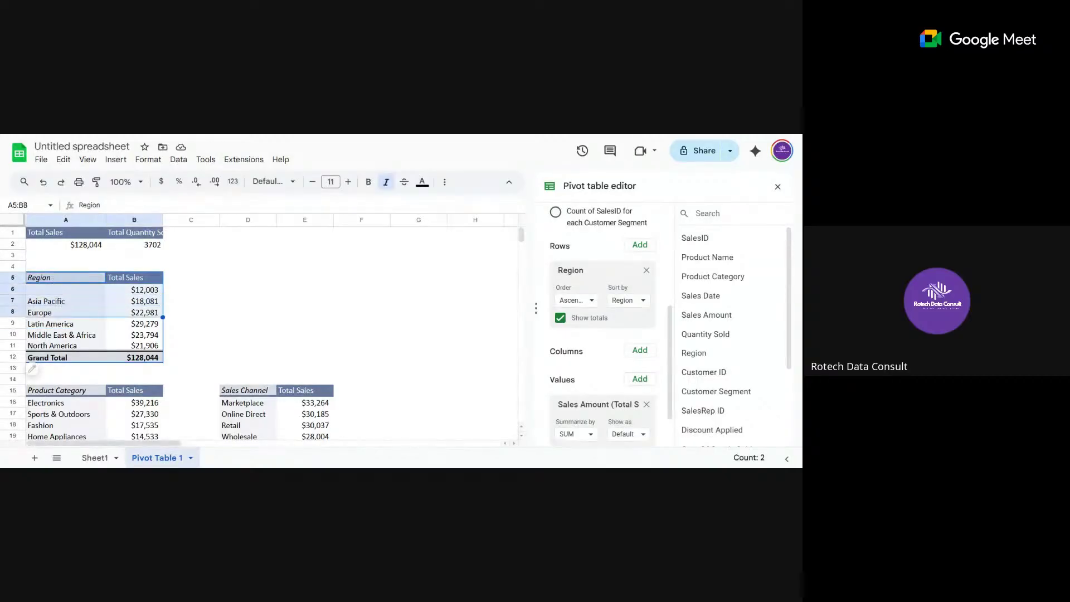
key(shift+Down)
key(shift+Down)
key(shift+Down)
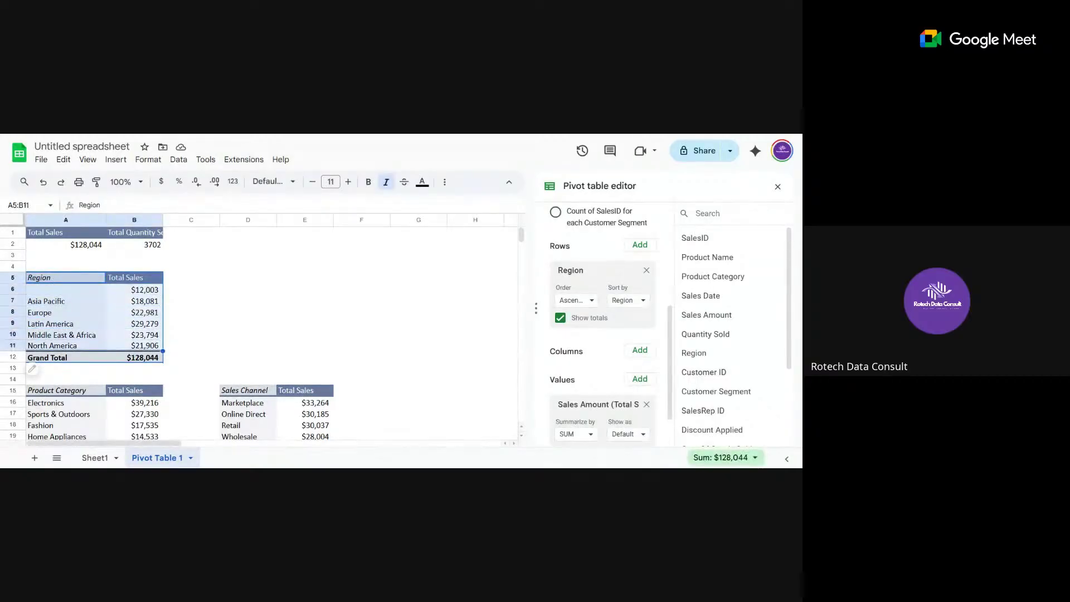
click(115, 159)
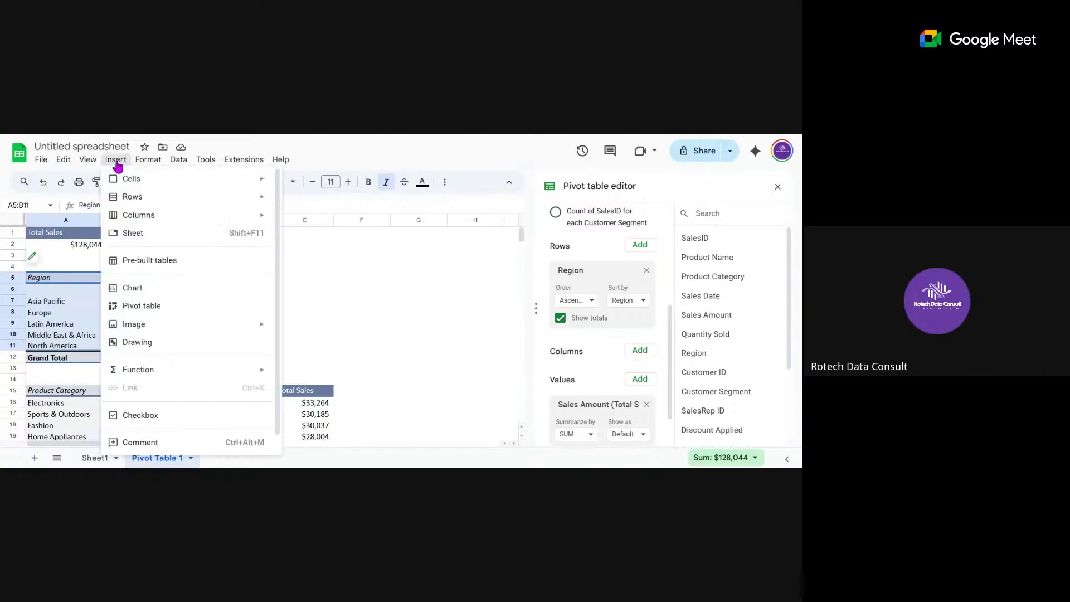
click(133, 287)
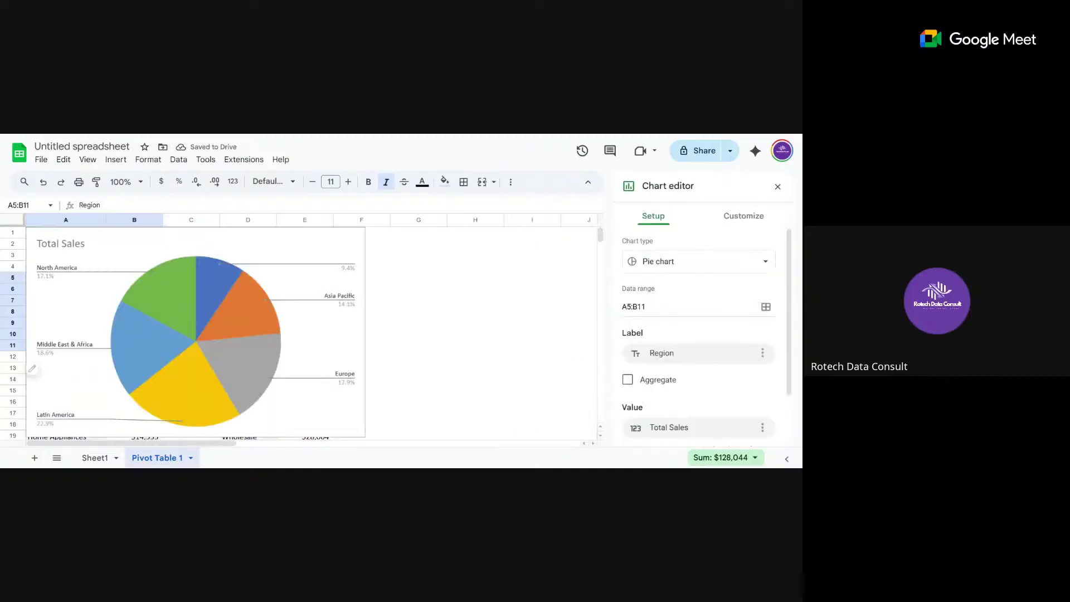
- Change the new region sales chart from a pie chart to a column chart
click(690, 264)
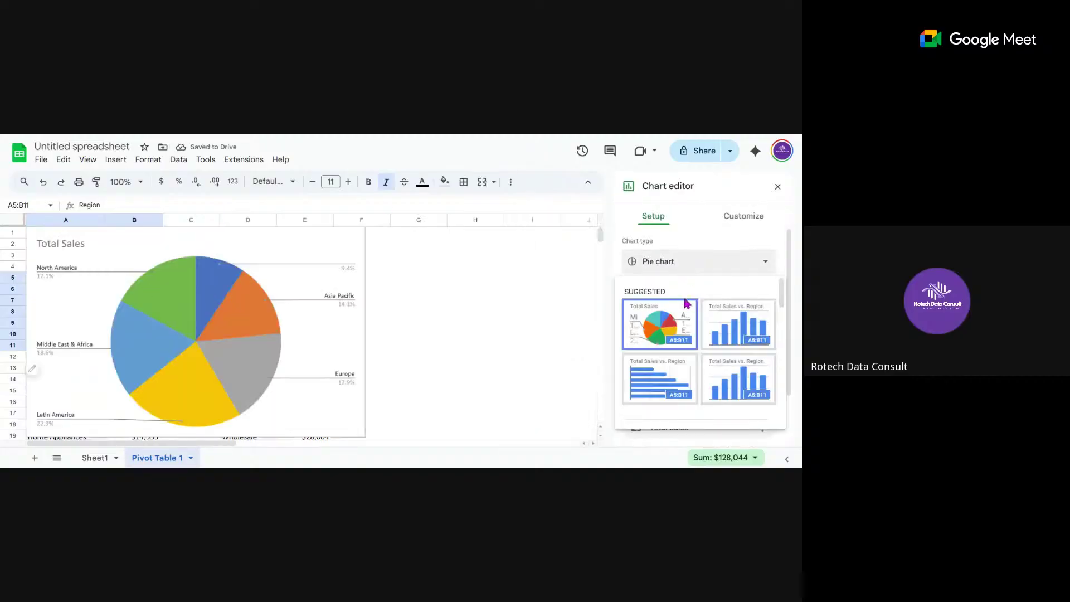
click(734, 340)
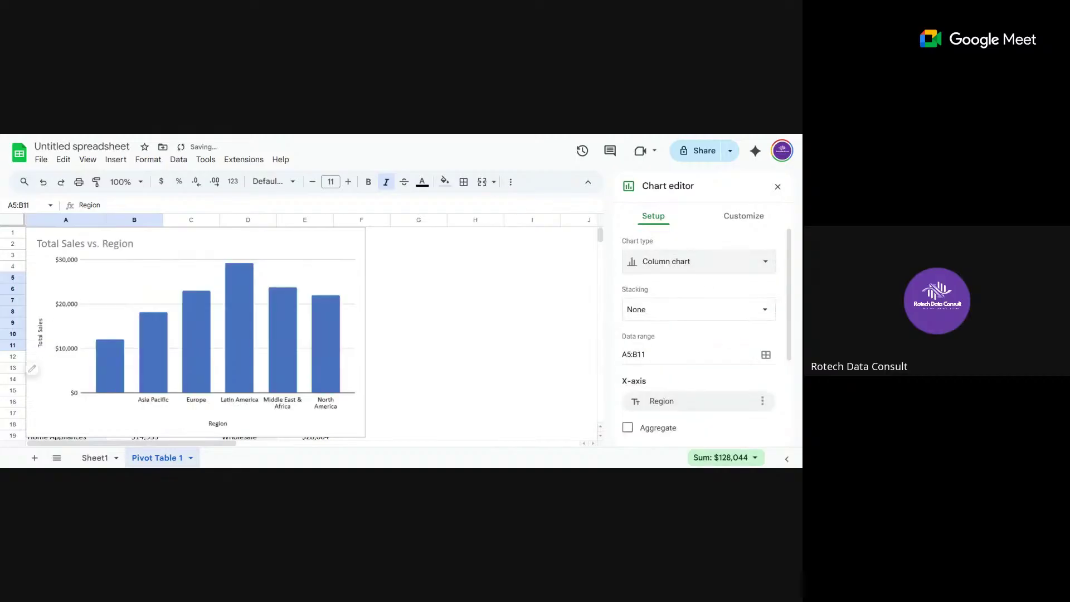
click(354, 251)
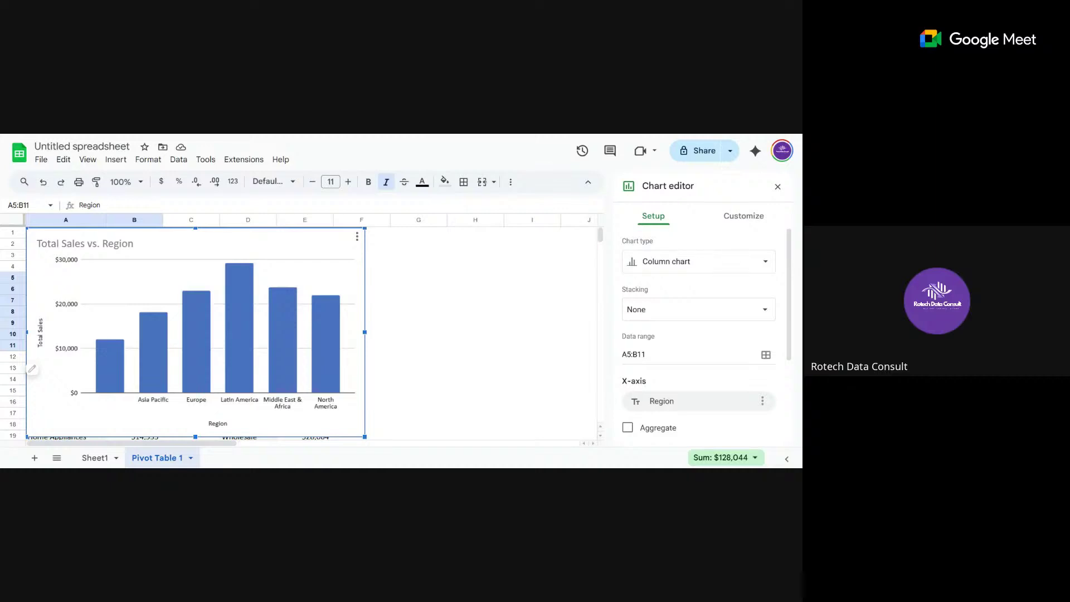
click(217, 326)
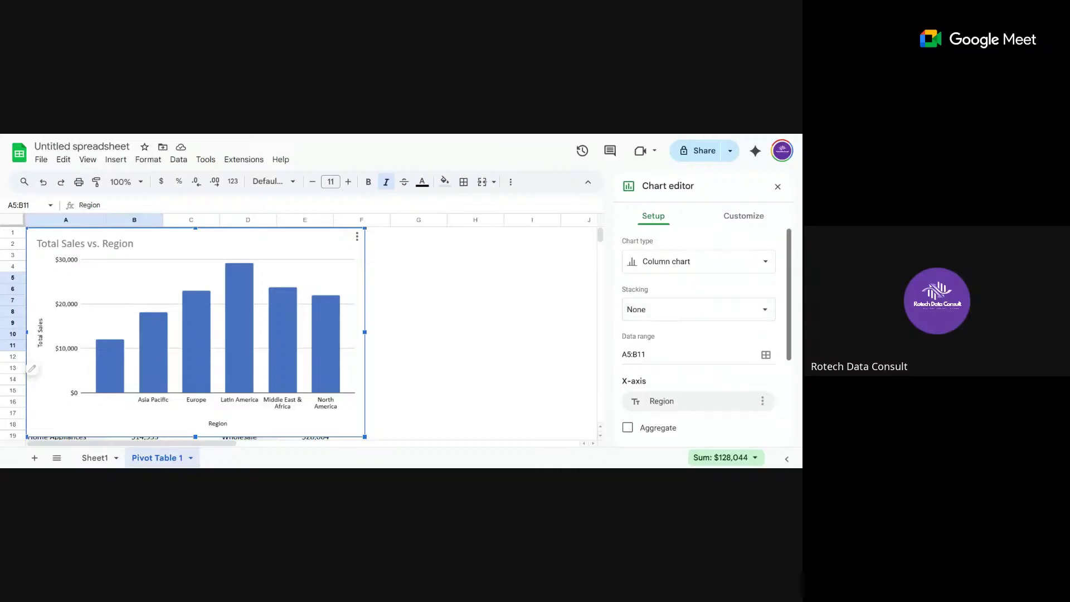
- Rename the column chart's title as "Sales by Region"
scroll(787, 383, down, 3)
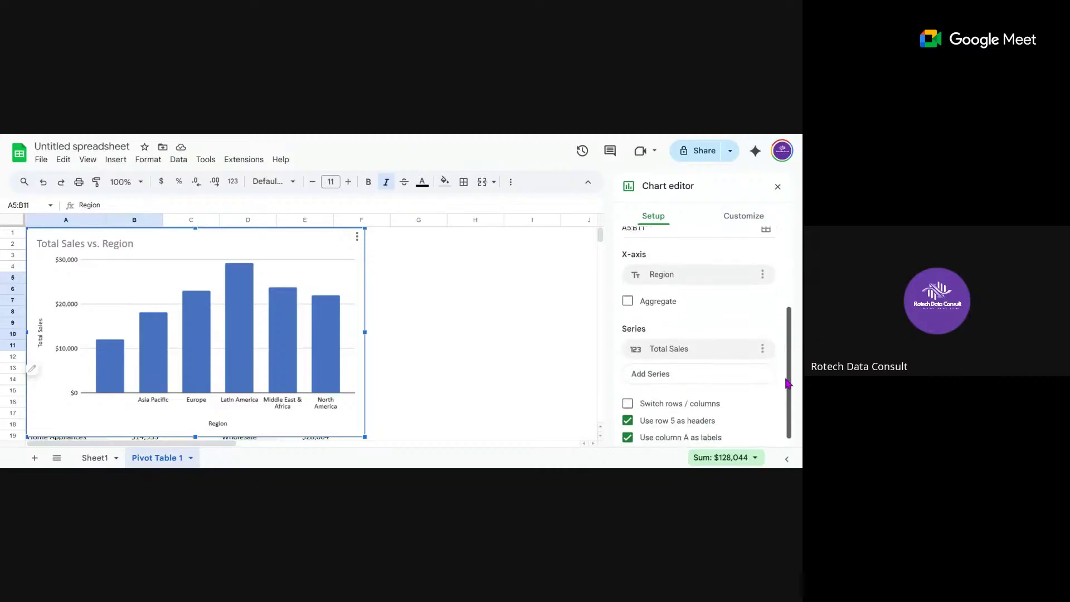
drag(786, 379, 786, 384)
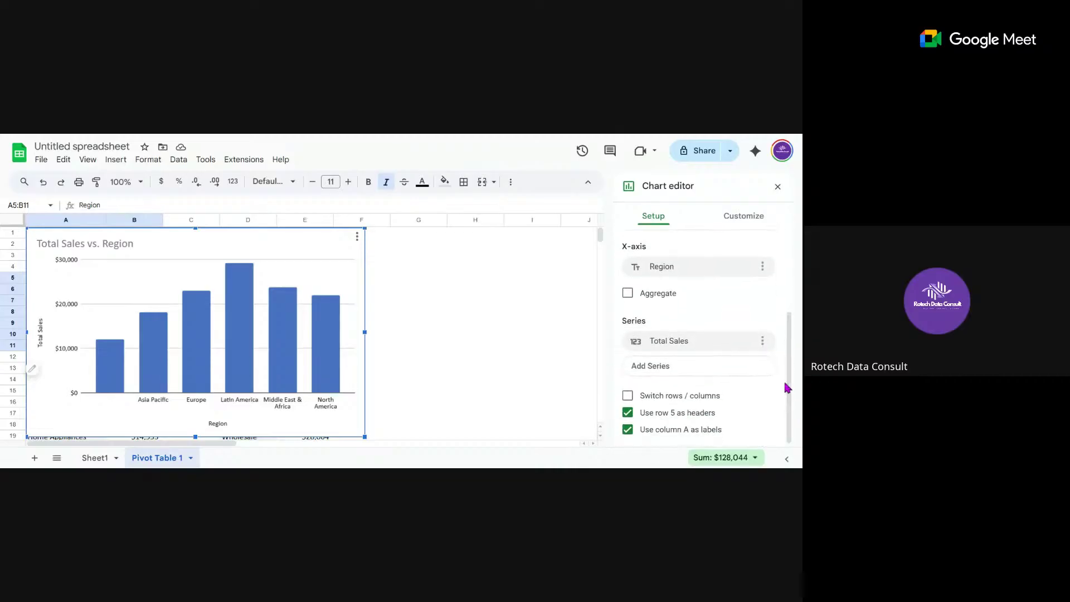
click(736, 222)
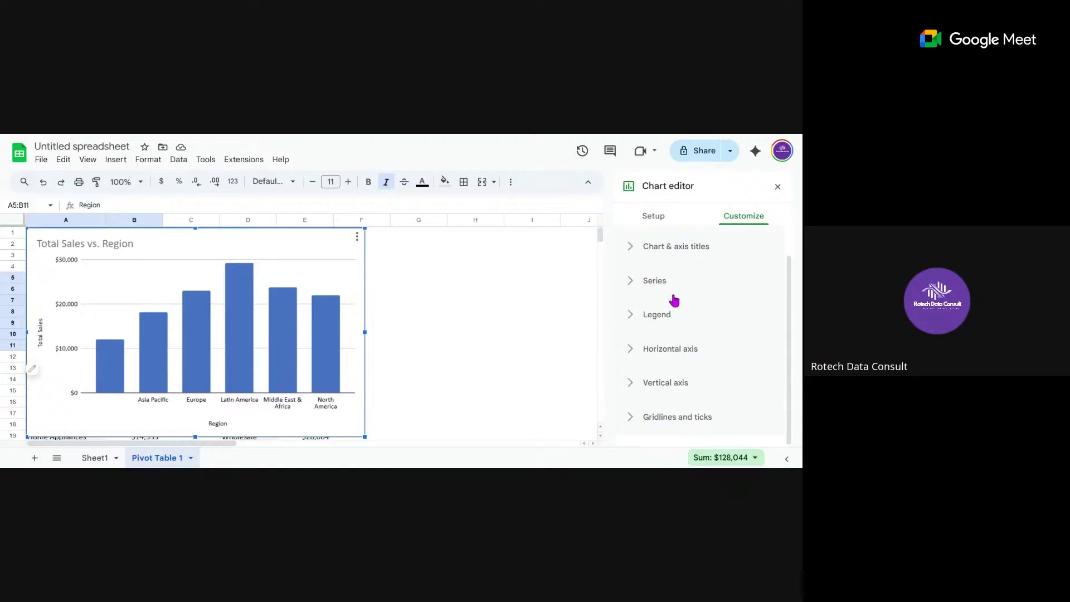
click(634, 249)
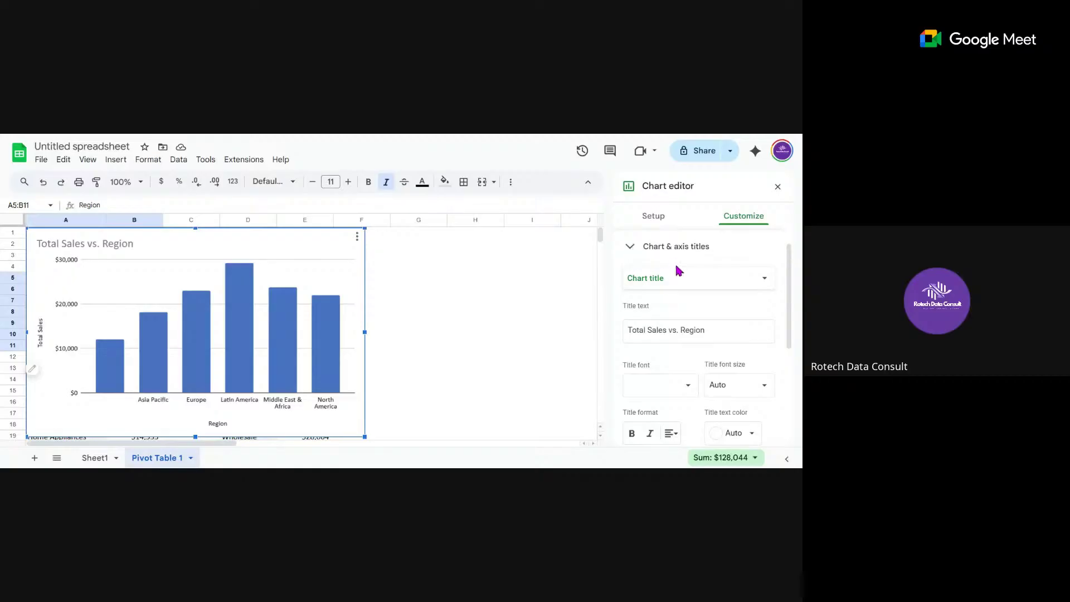
click(664, 285)
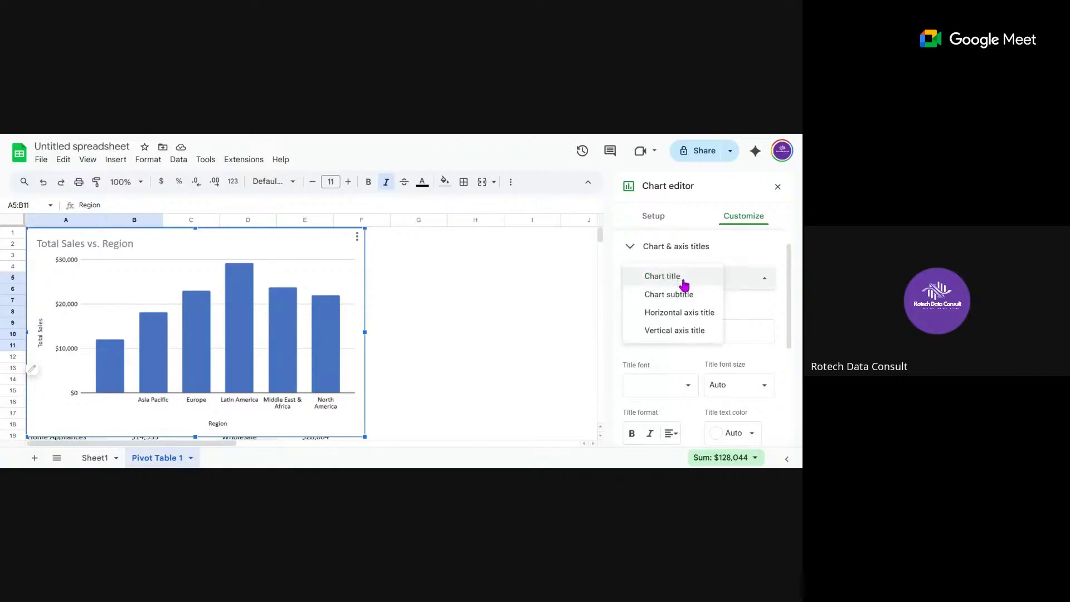
click(677, 280)
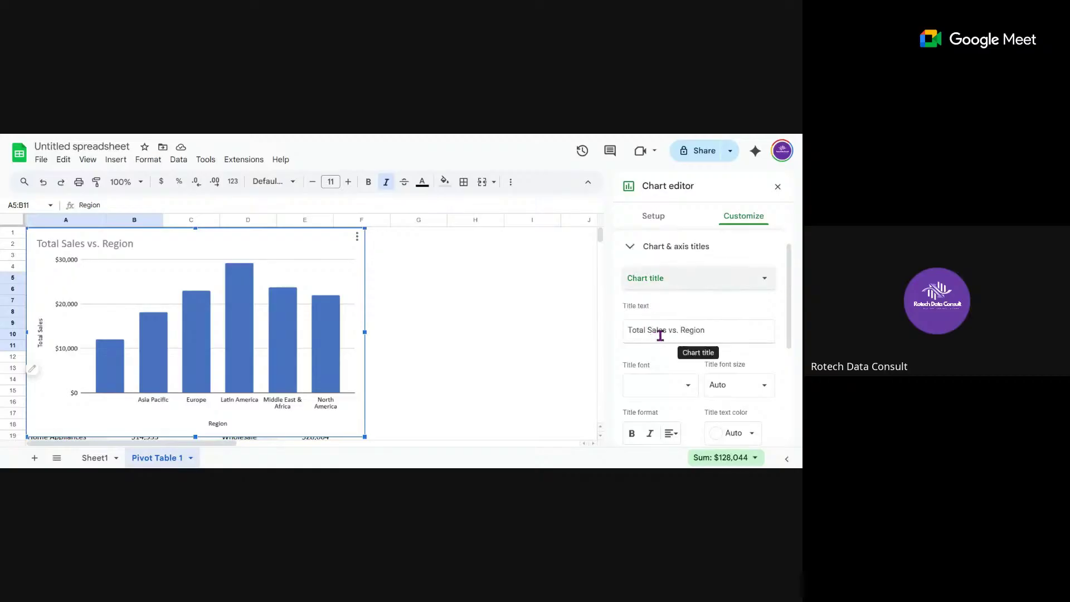
click(693, 329)
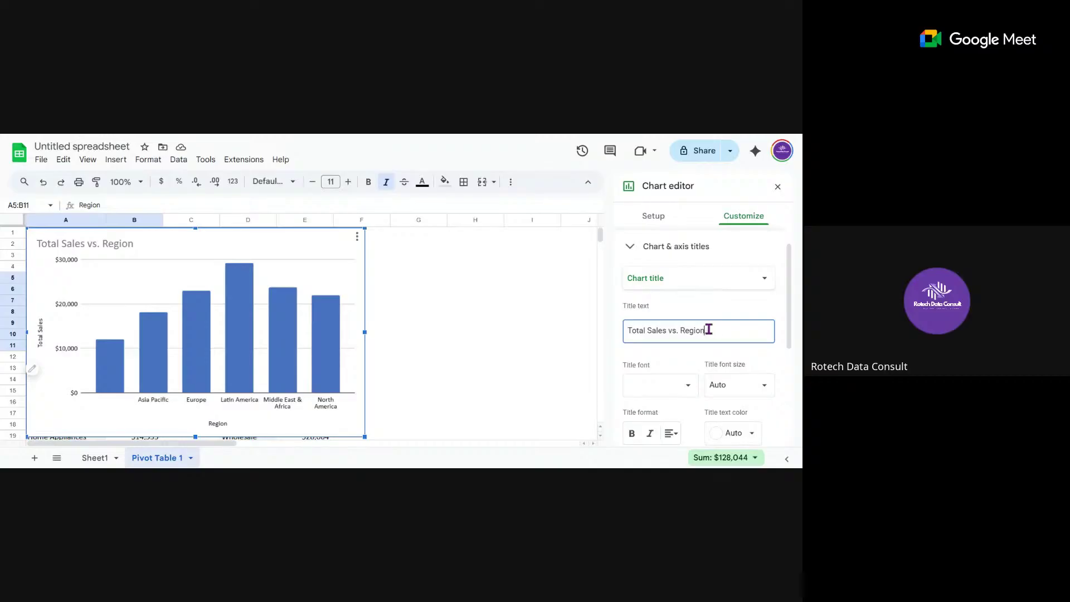
drag(708, 329, 619, 341)
text(Sales by)
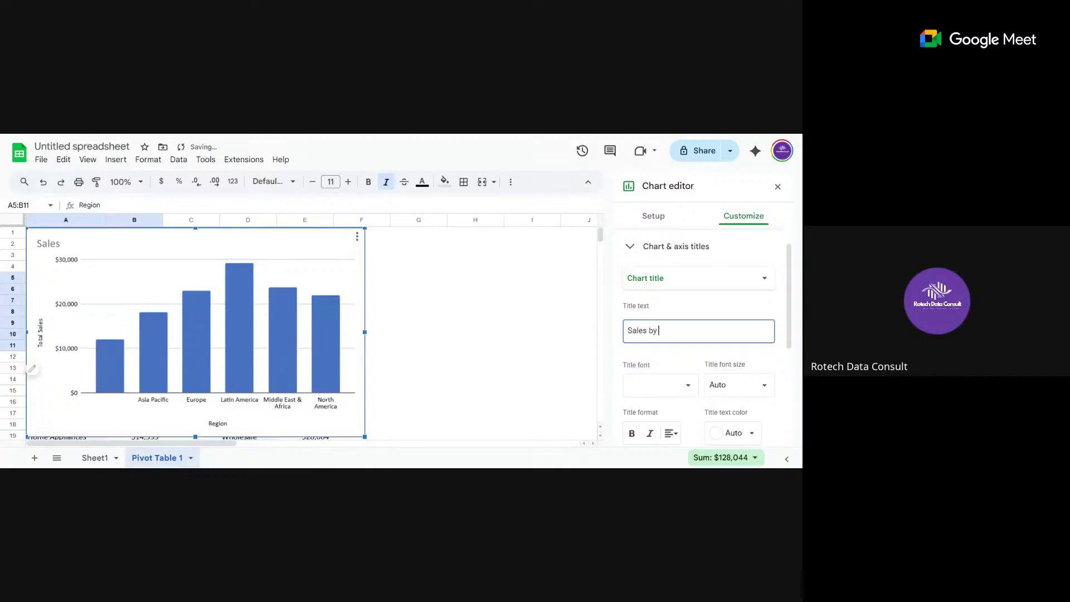
text( Region)
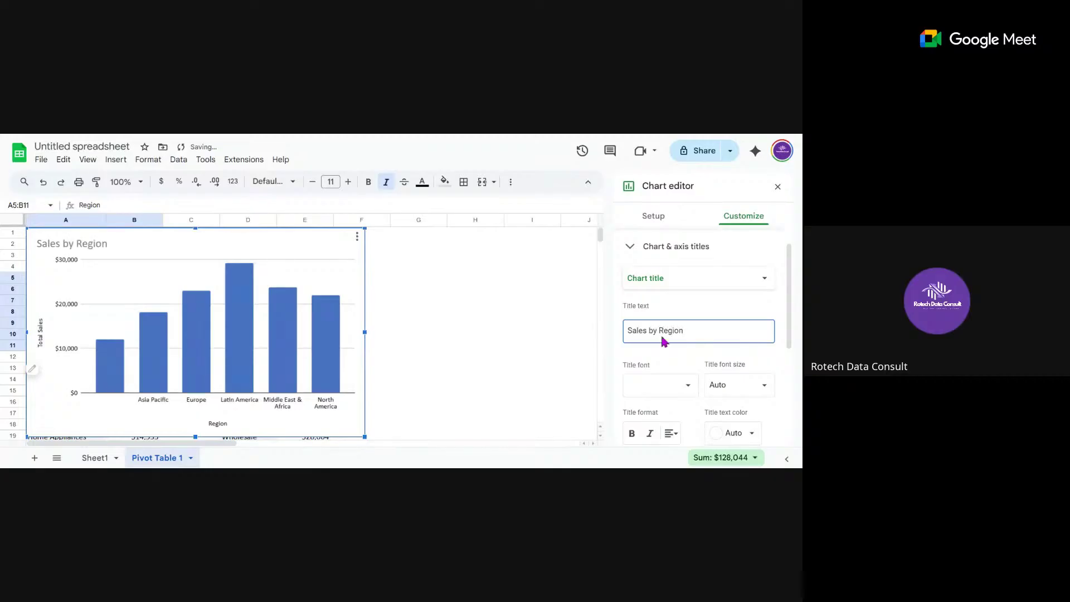
- Centre-align the "Sales by Region" chart title
click(790, 333)
drag(791, 333, 791, 335)
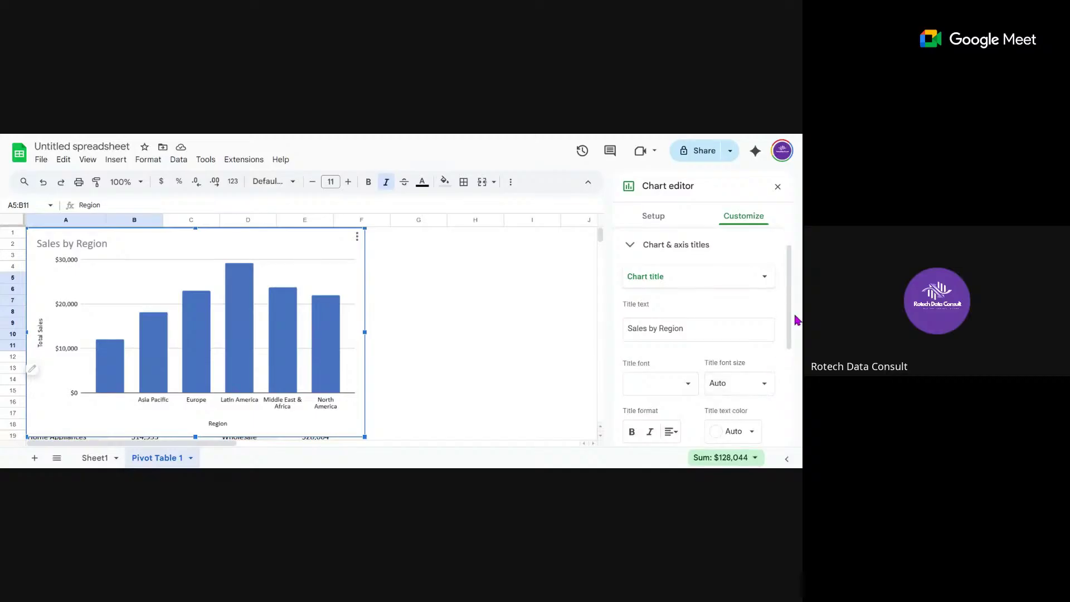
drag(789, 319, 790, 346)
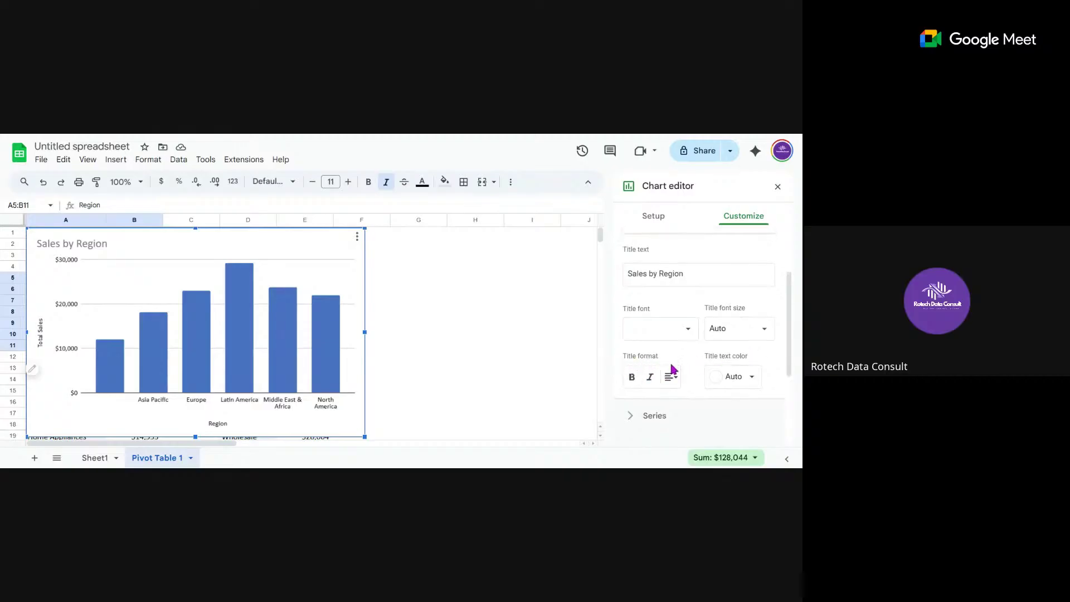
click(676, 383)
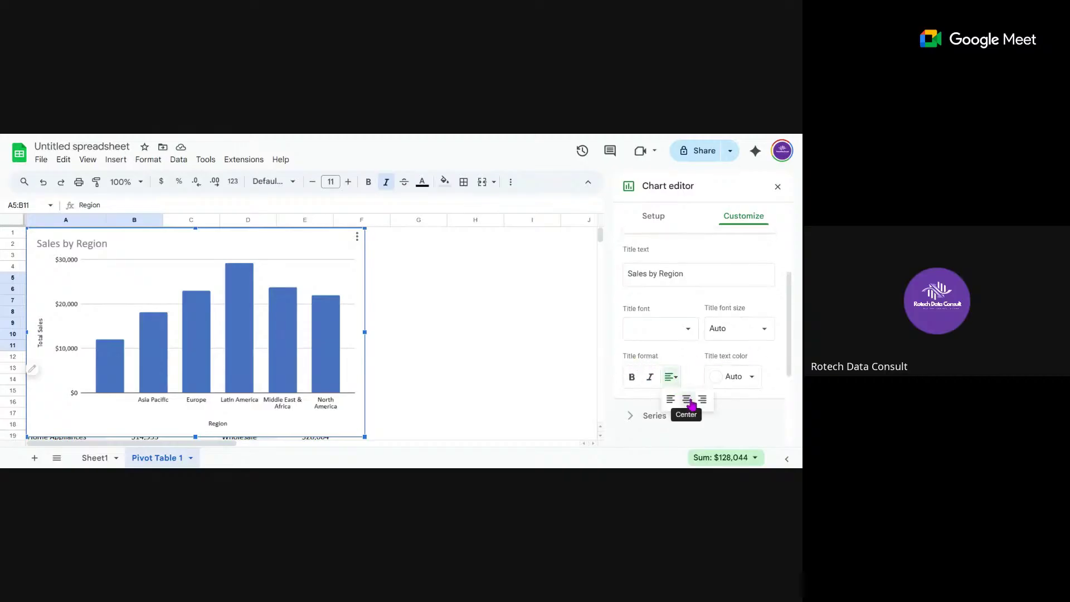
click(687, 397)
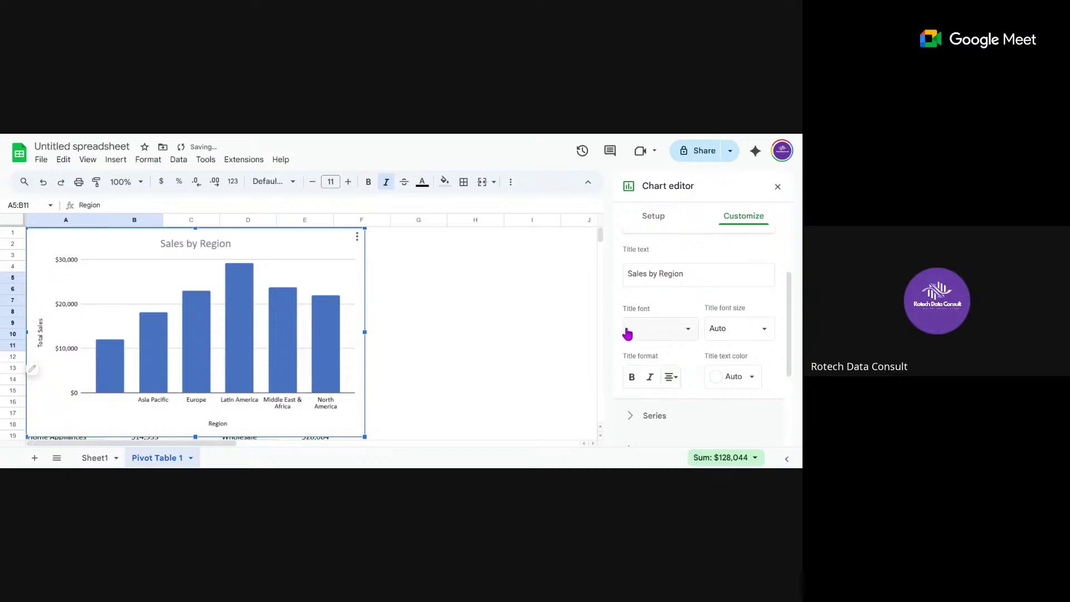
- Set the chart title's font to Comic Sans MS and its font size to 20
click(676, 332)
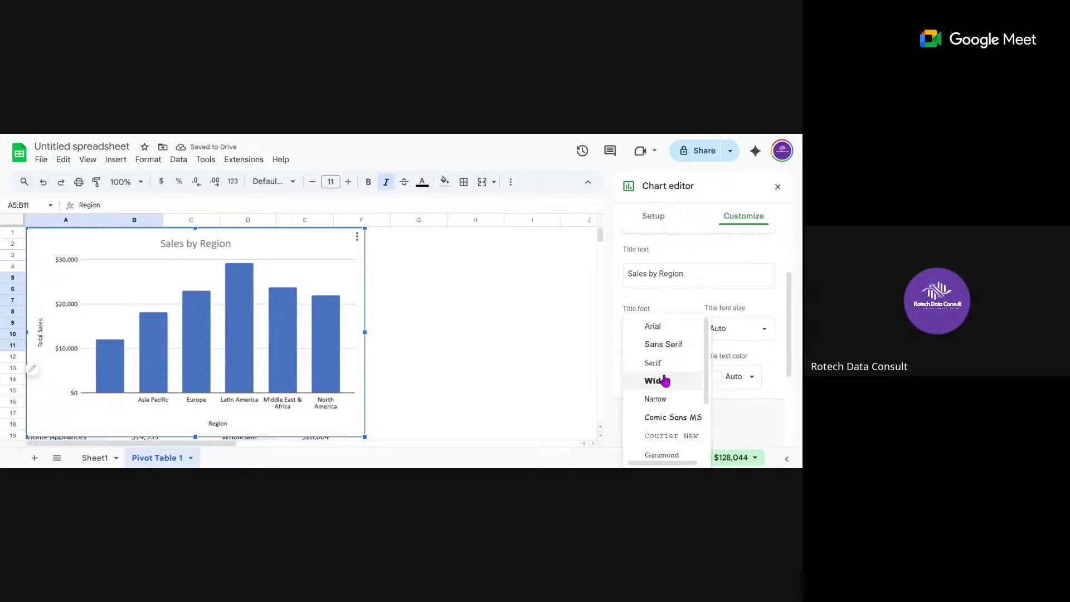
click(649, 419)
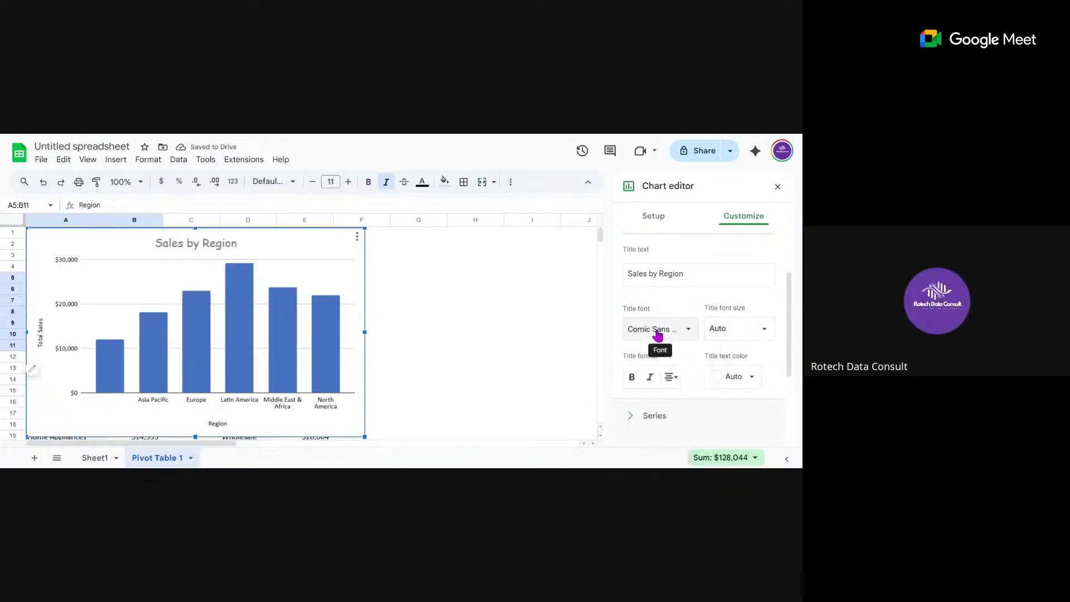
click(727, 332)
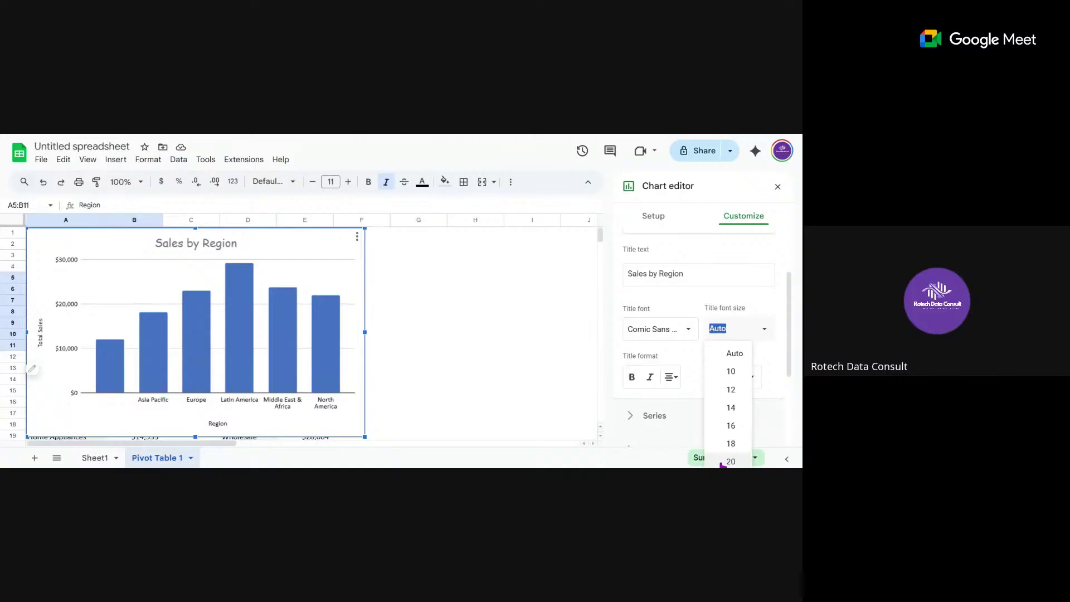
click(725, 461)
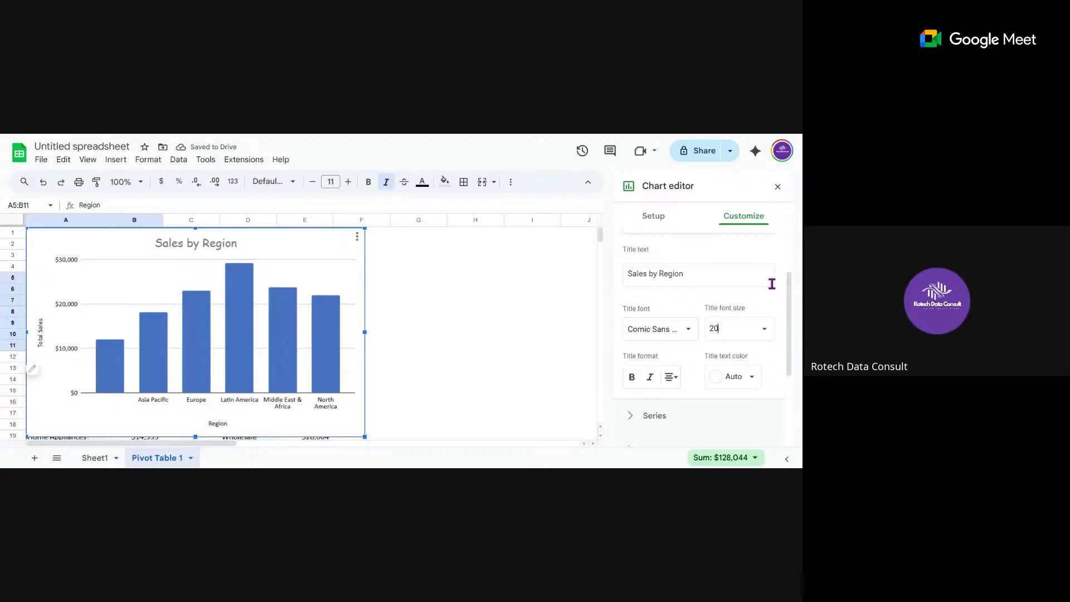
click(736, 255)
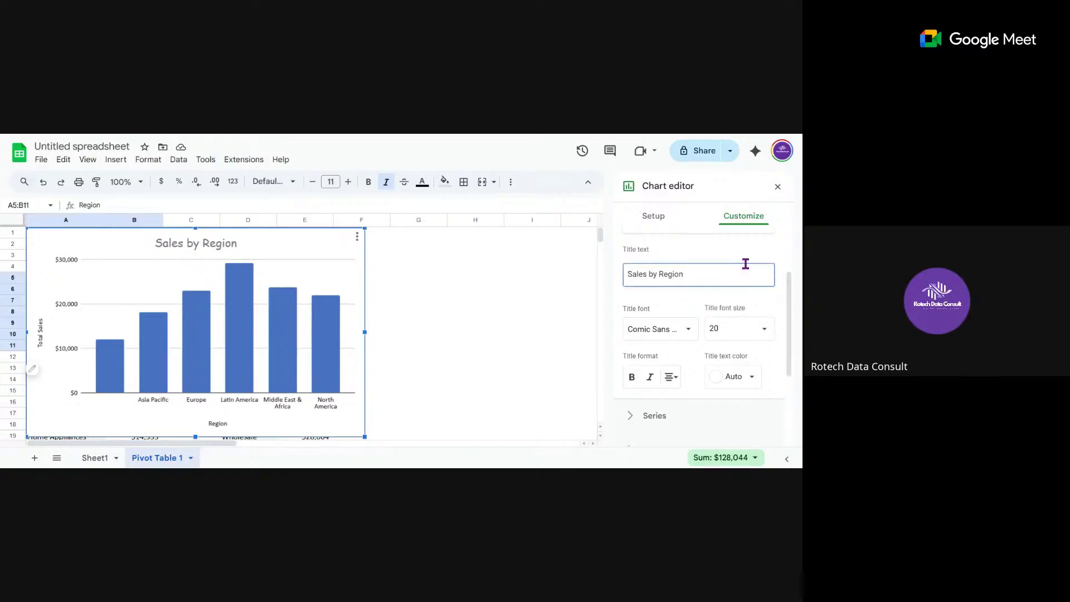
- Add data labels to the Total Sales series of the "Sales by Region" chart
drag(790, 316, 782, 400)
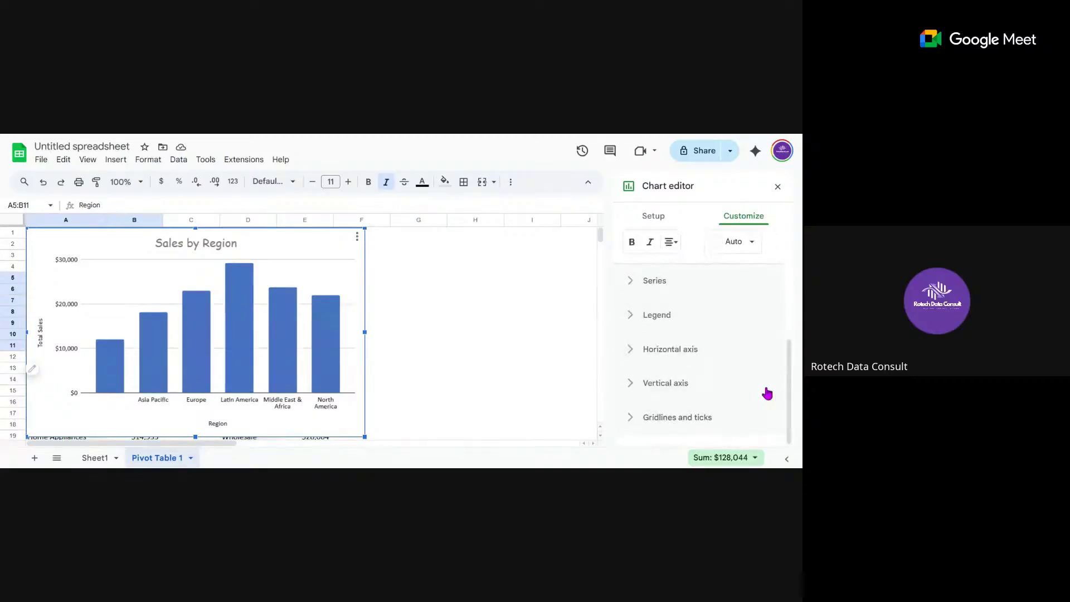
click(630, 284)
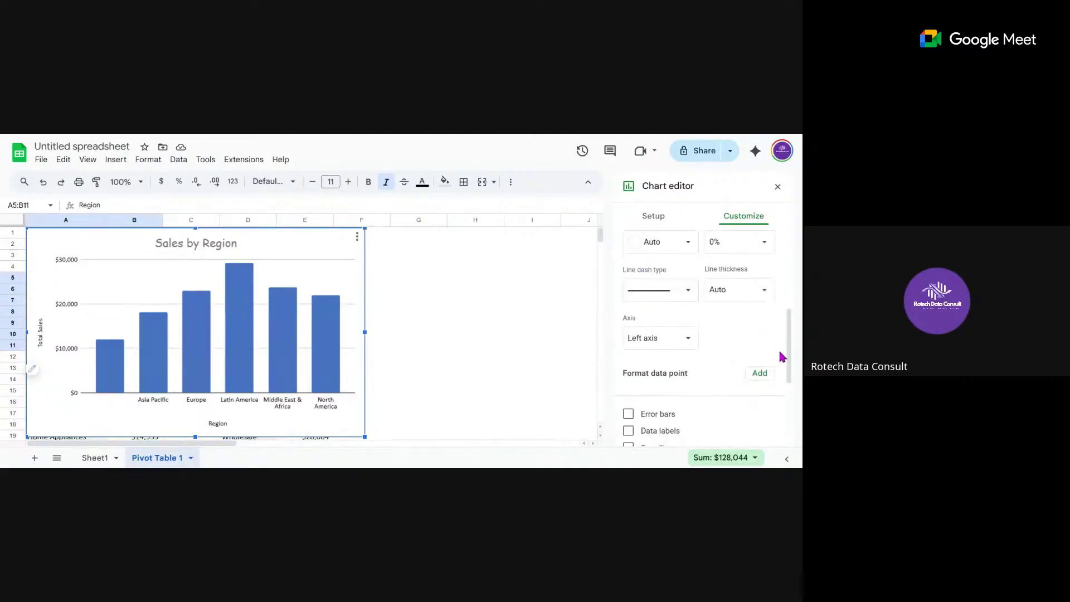
drag(790, 354, 770, 291)
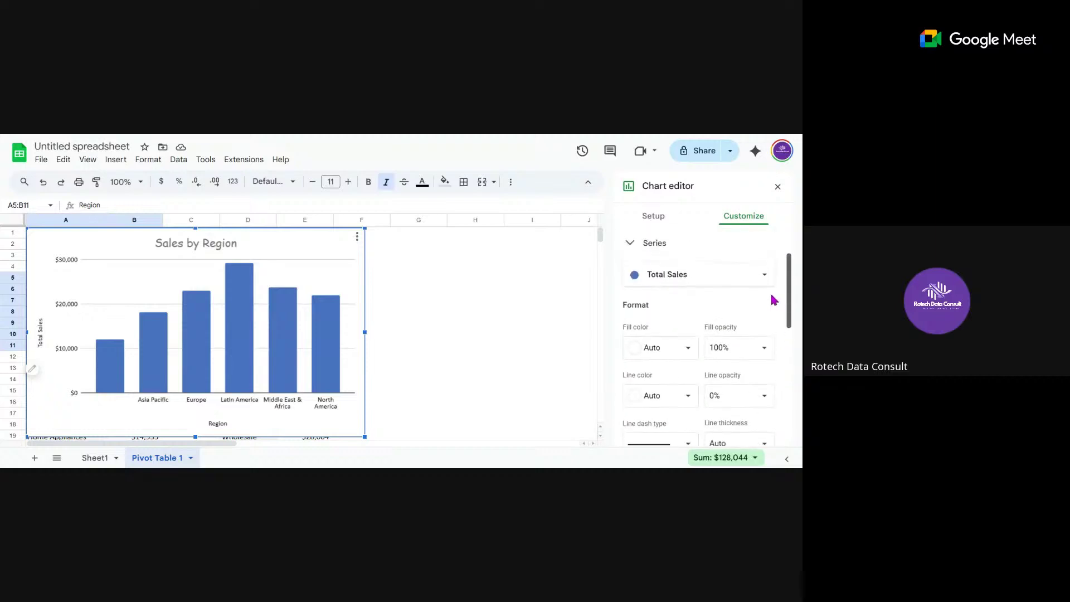
click(727, 279)
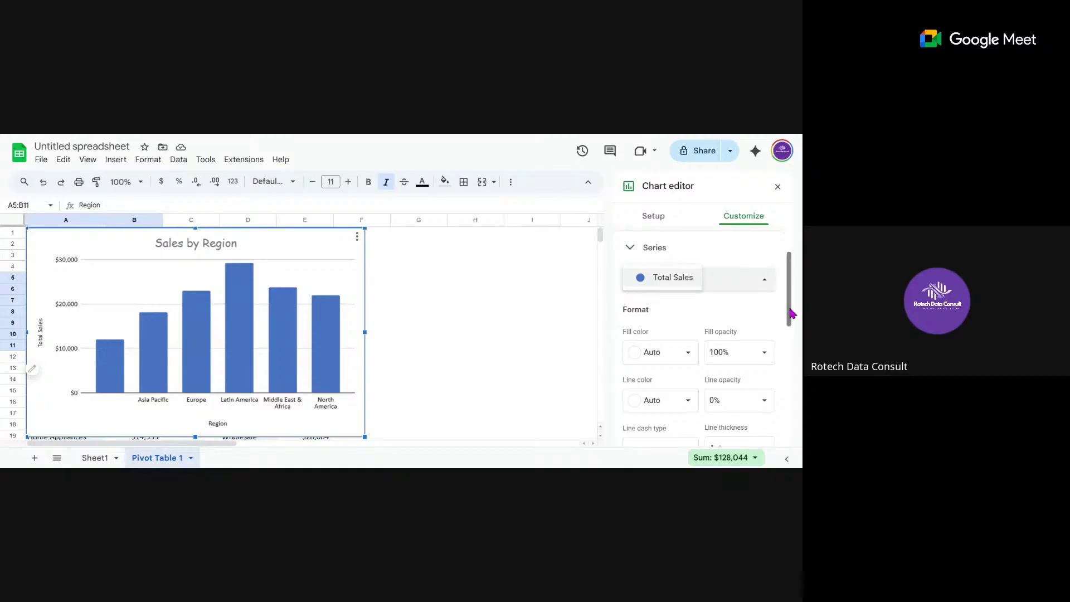
drag(791, 312, 795, 398)
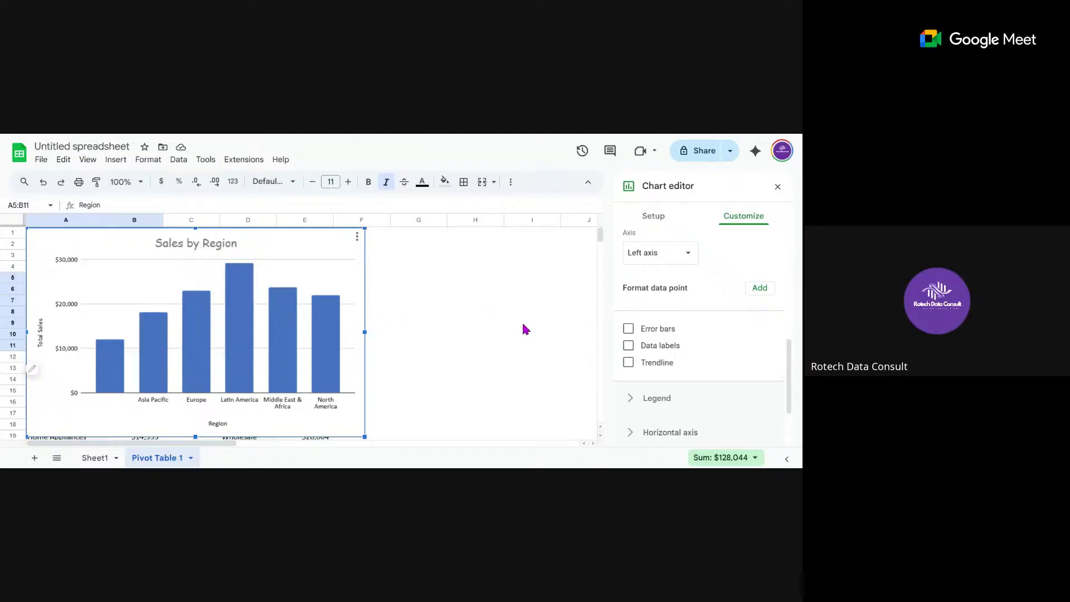
click(628, 346)
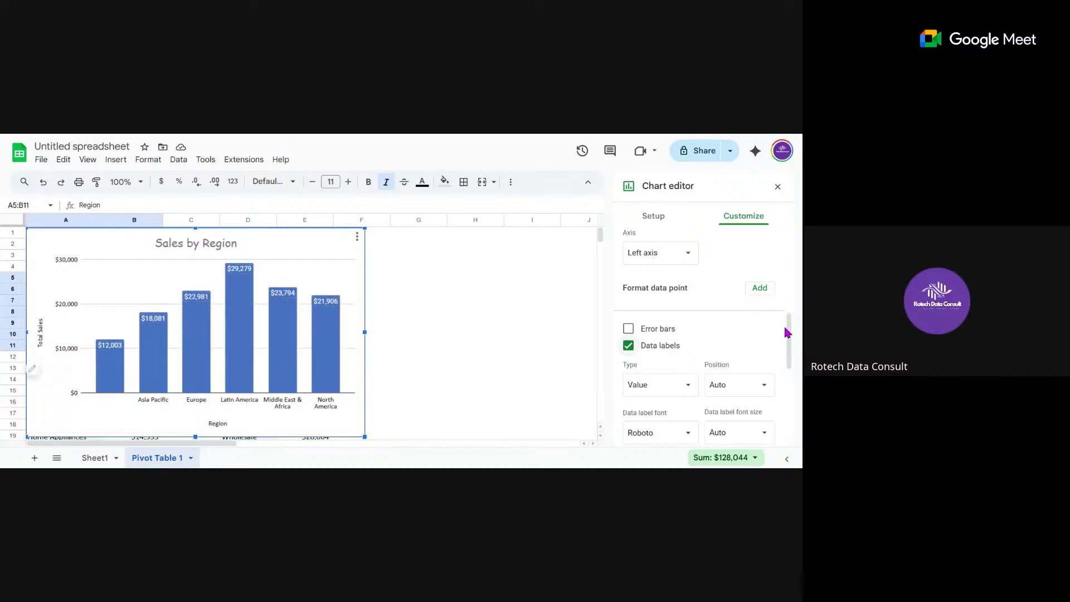
- Remove the major gridlines of the chart's vertical axis
drag(790, 334, 795, 380)
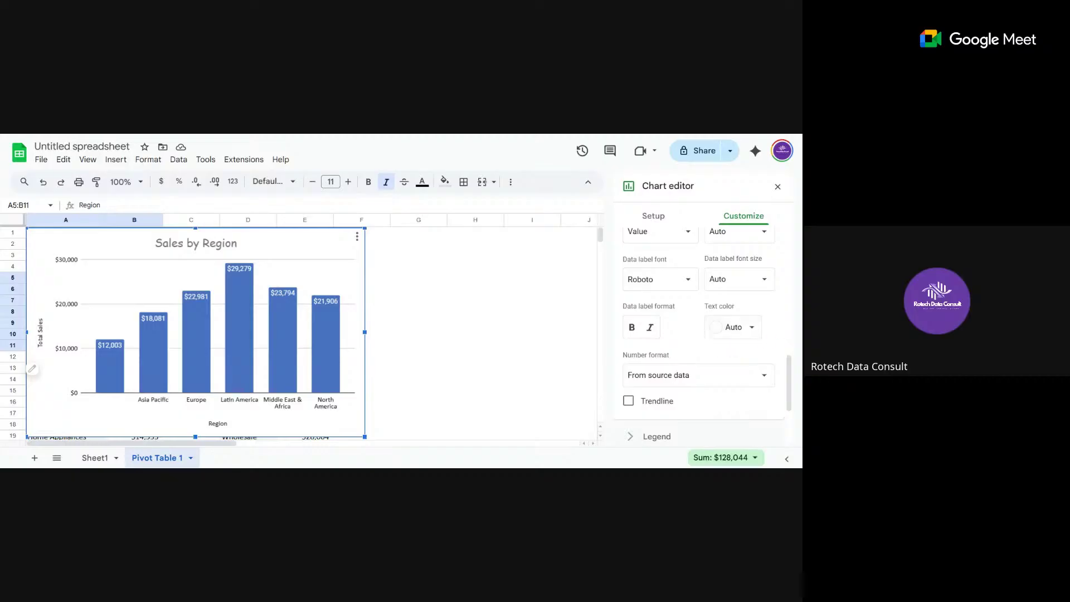
drag(788, 370, 790, 415)
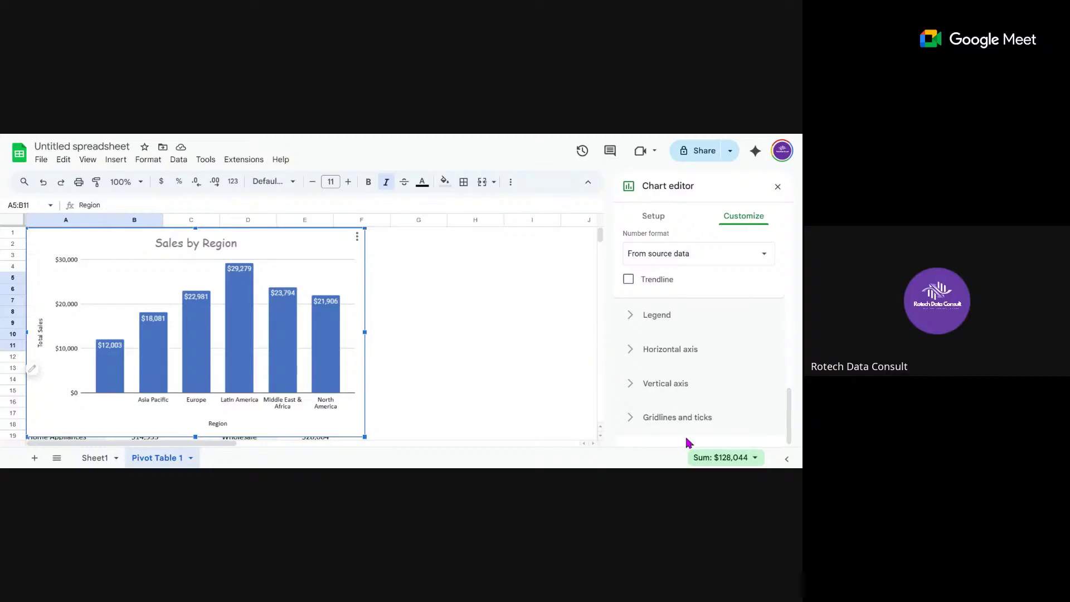
click(632, 423)
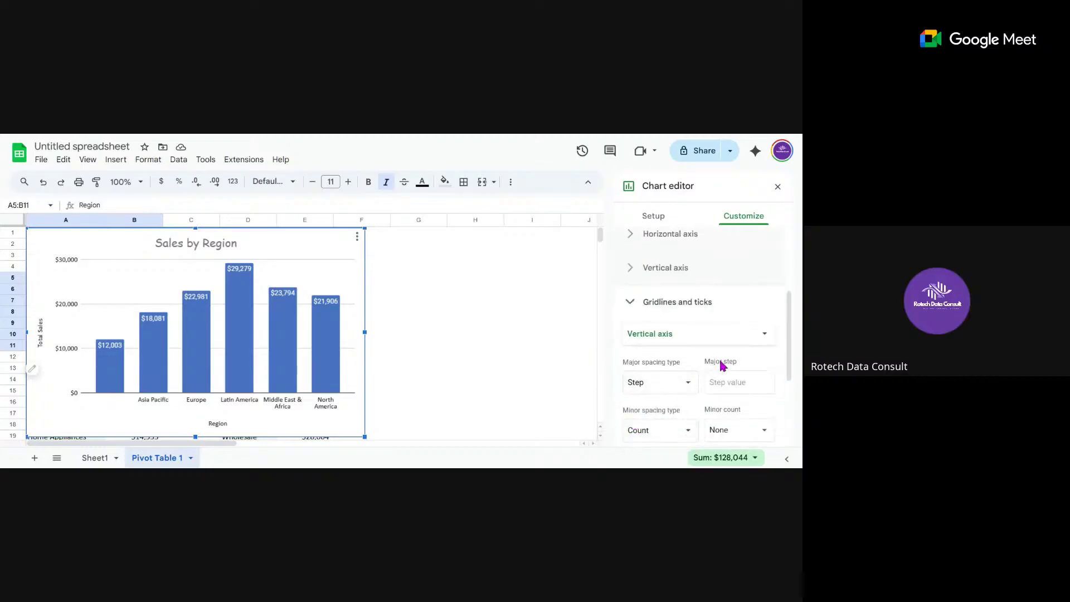
drag(790, 342, 790, 393)
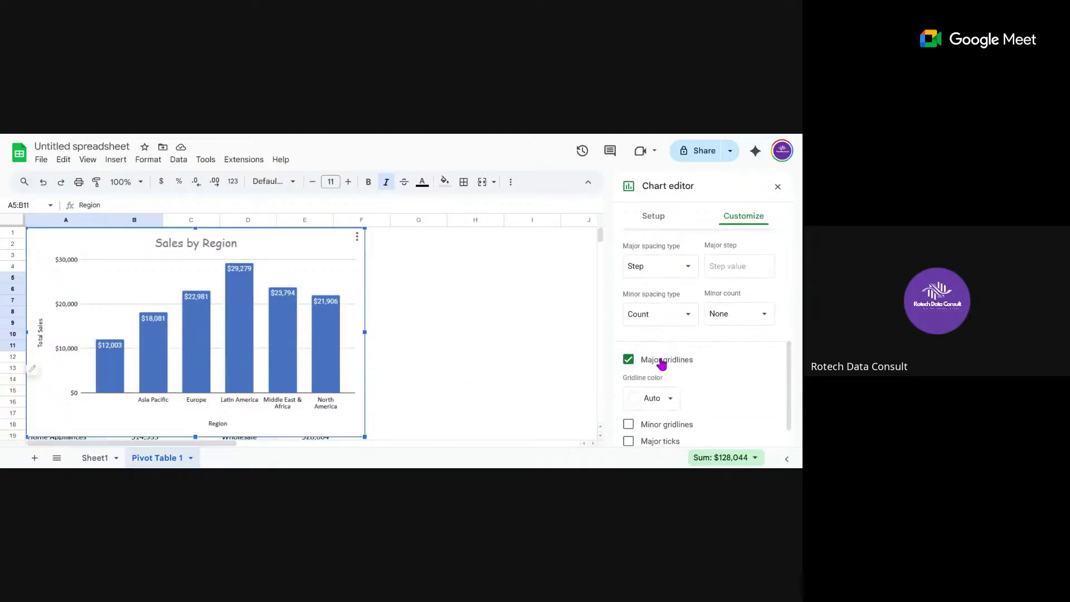
click(629, 359)
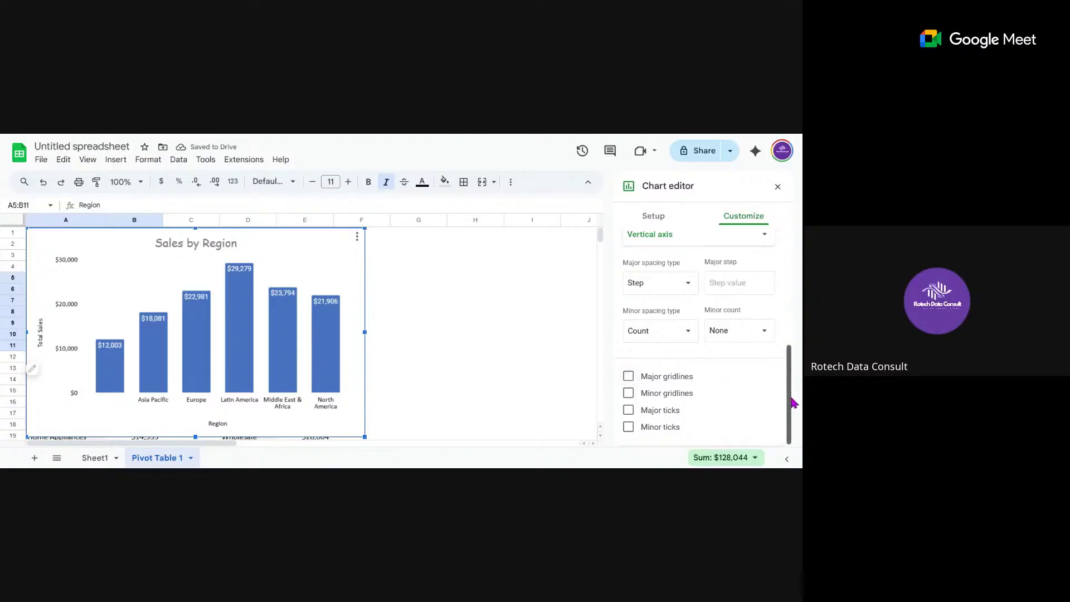
drag(792, 397, 775, 310)
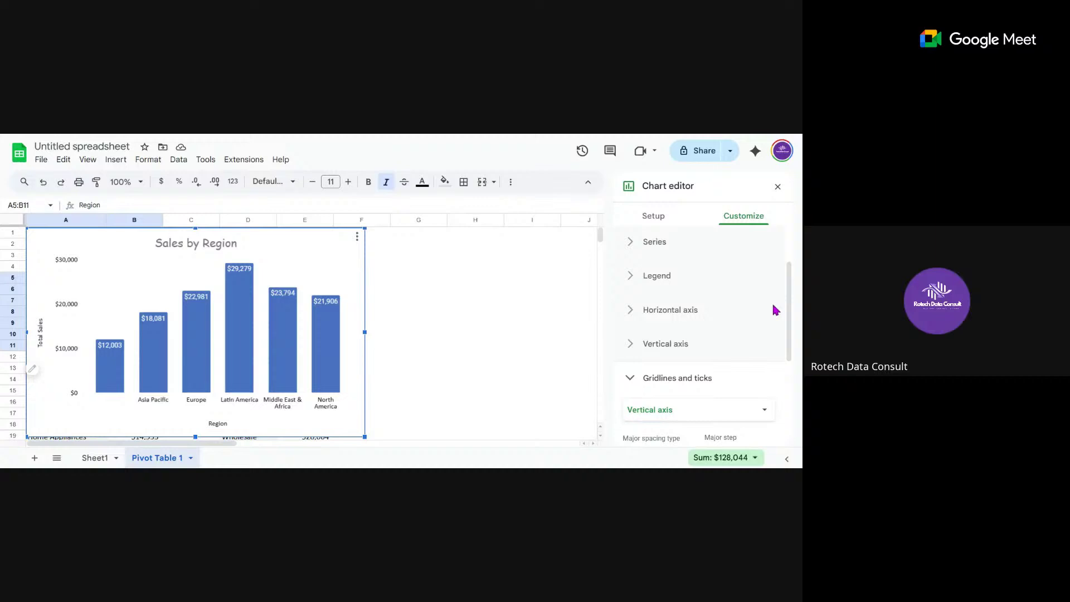
click(630, 347)
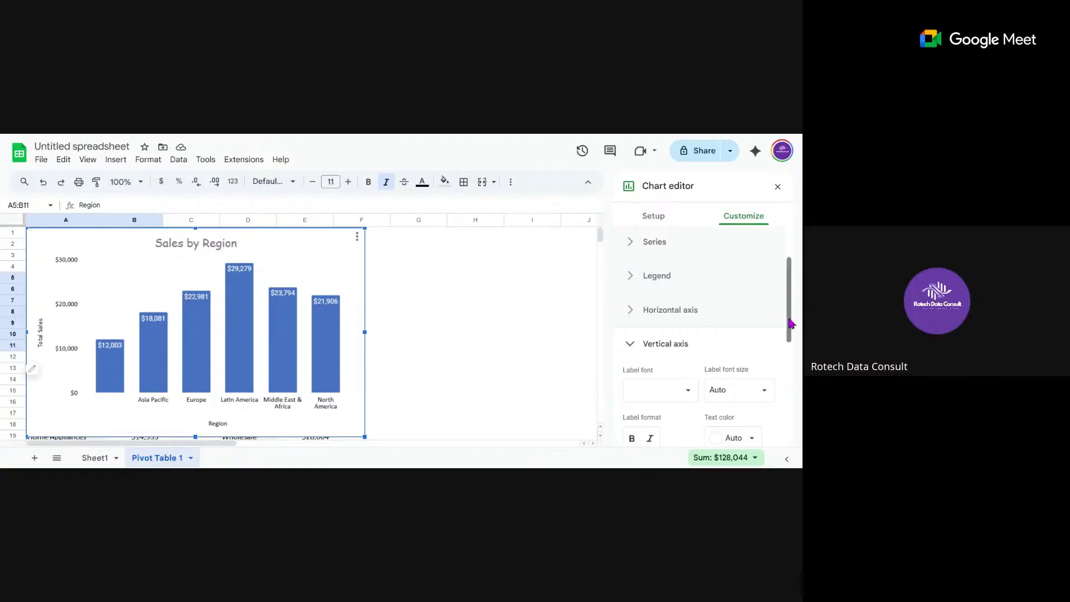
mouse_move(791, 329)
mouse_down()
mouse_move(790, 370)
mouse_move(782, 319)
mouse_up()
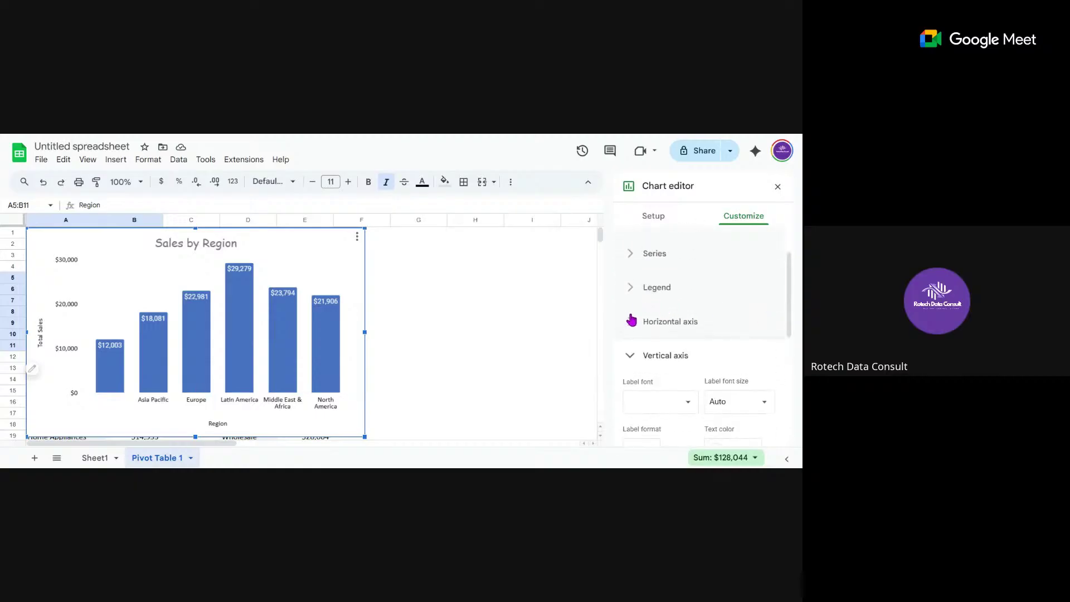
click(631, 323)
mouse_move(796, 291)
mouse_down()
mouse_move(796, 353)
mouse_move(776, 294)
mouse_up()
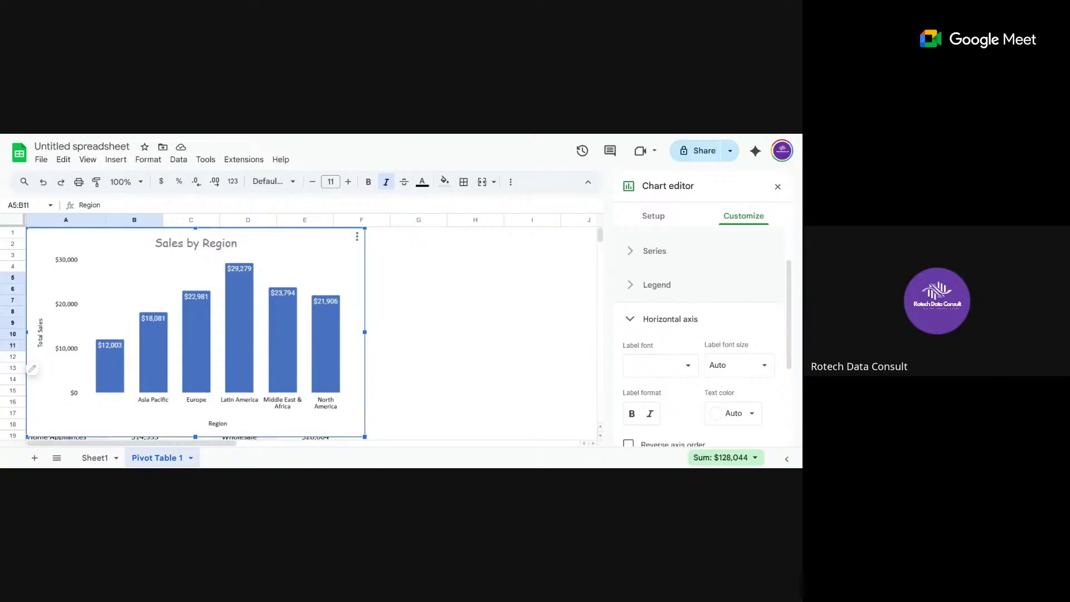
- Move the chart clear of the Region pivot table and sort its rows by Total Sales in descending order
drag(246, 249, 413, 226)
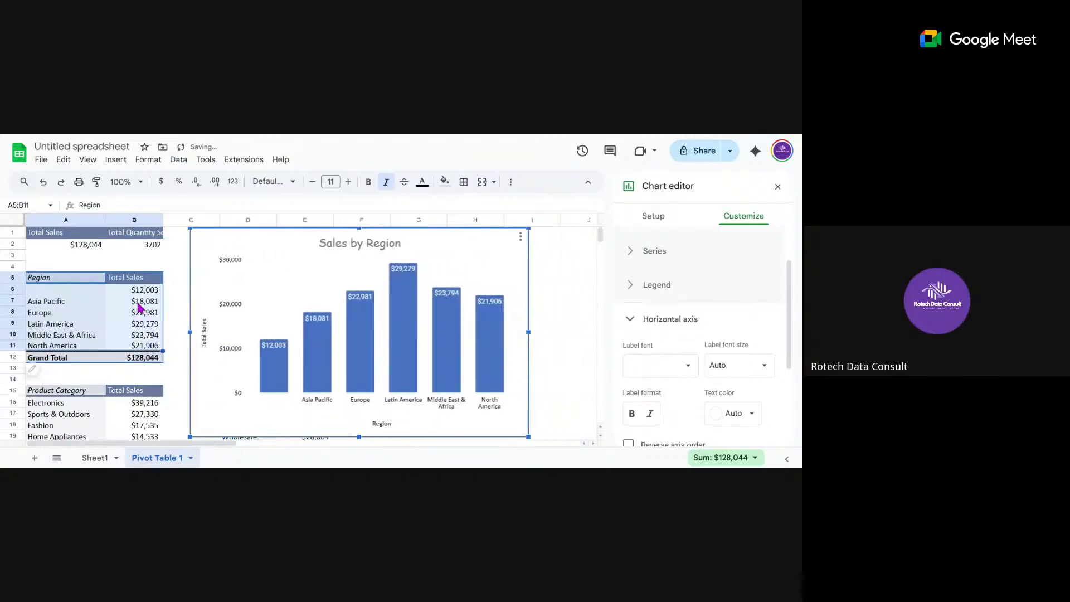
click(103, 315)
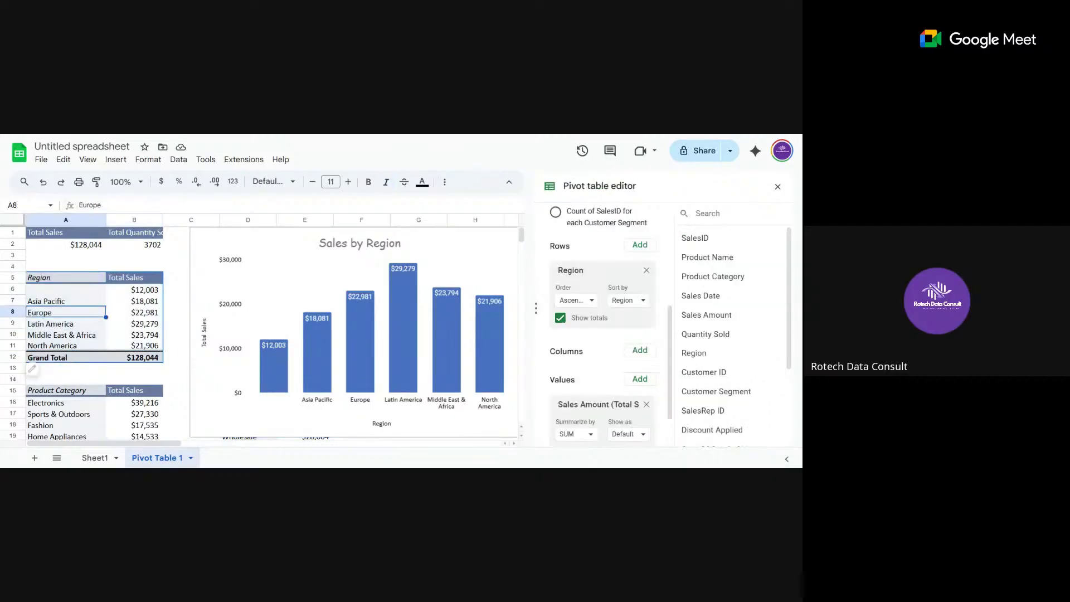
click(575, 299)
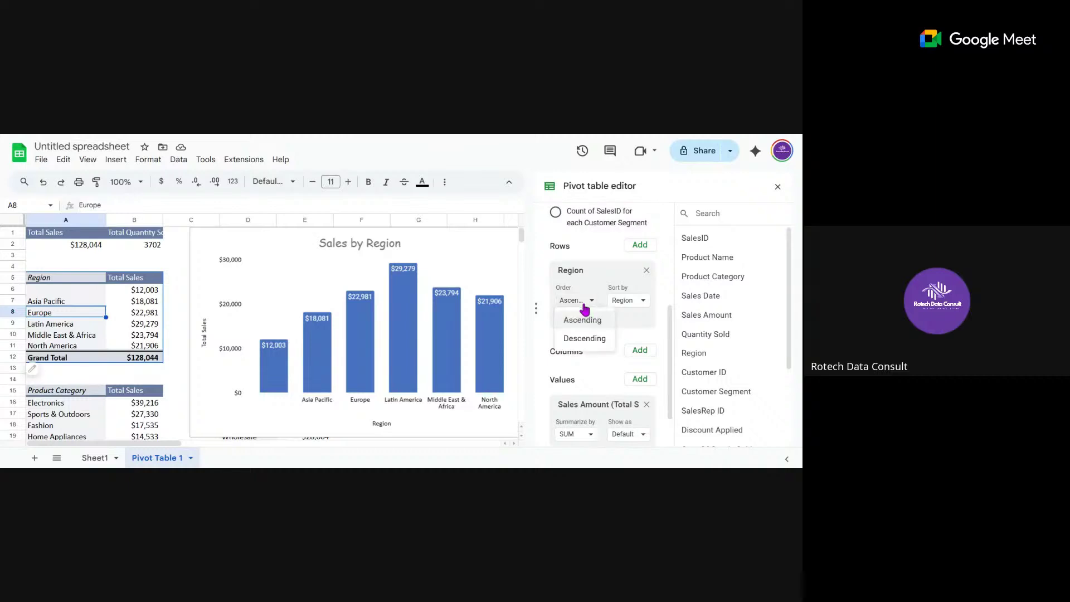
click(582, 337)
click(627, 300)
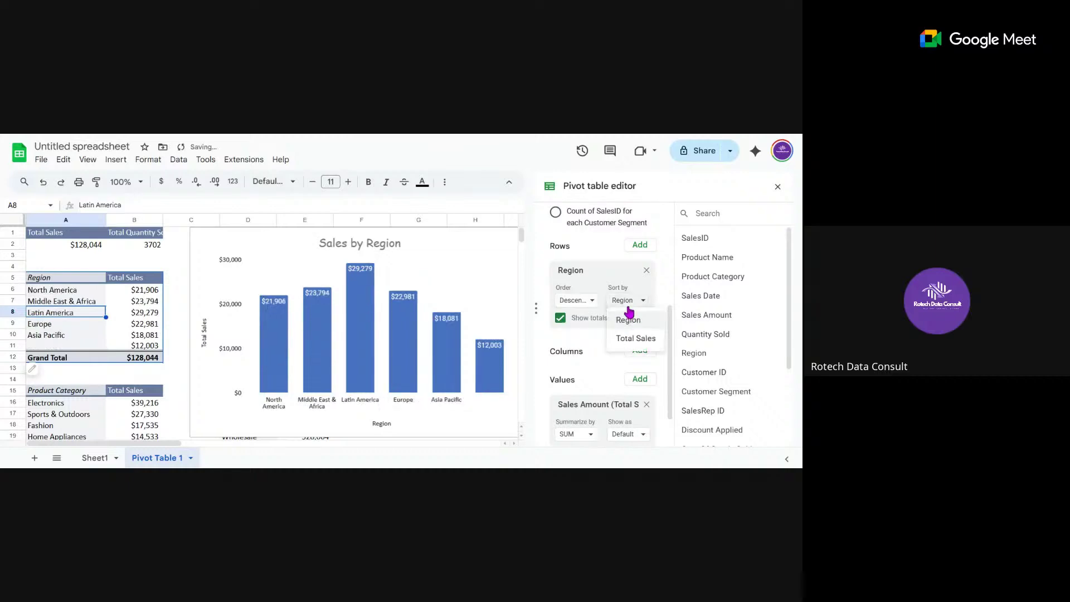
click(636, 342)
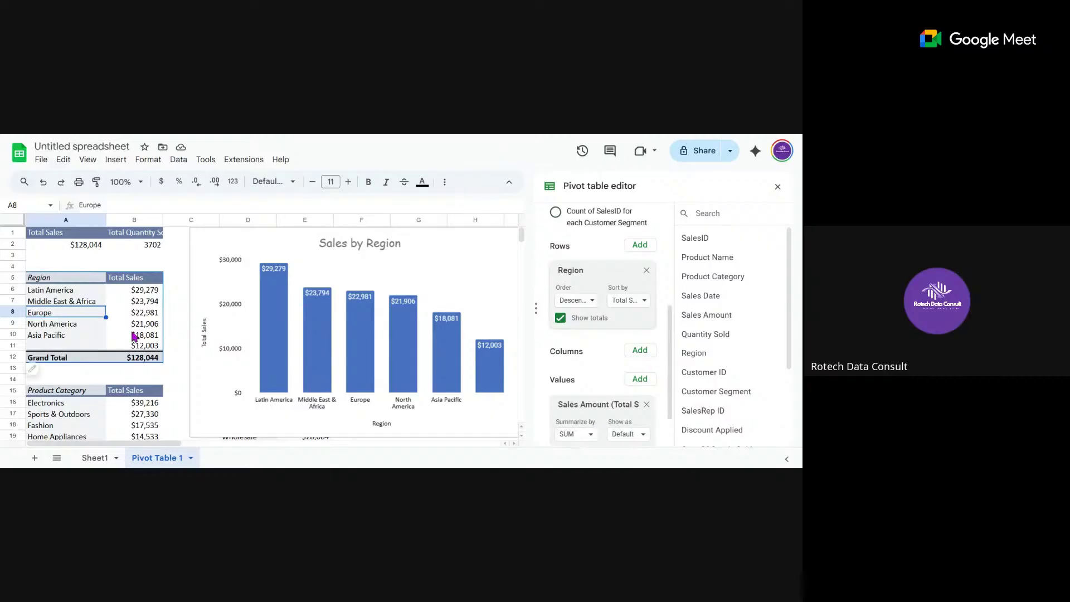
- Show the Region pivot table's summed Sales Amount values as % of grand total
click(104, 335)
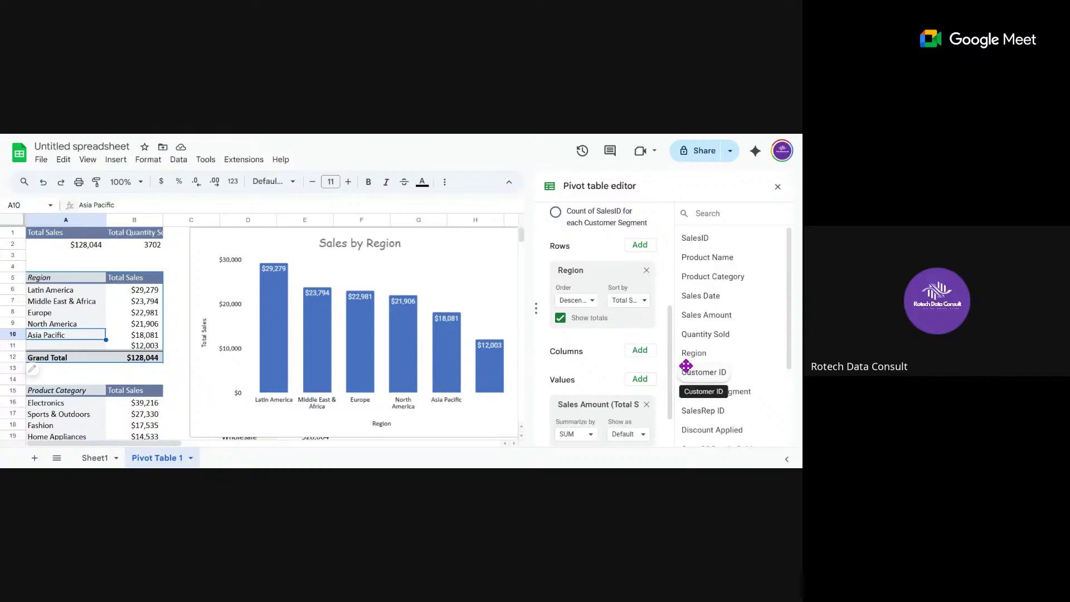
scroll(672, 371, down, 2)
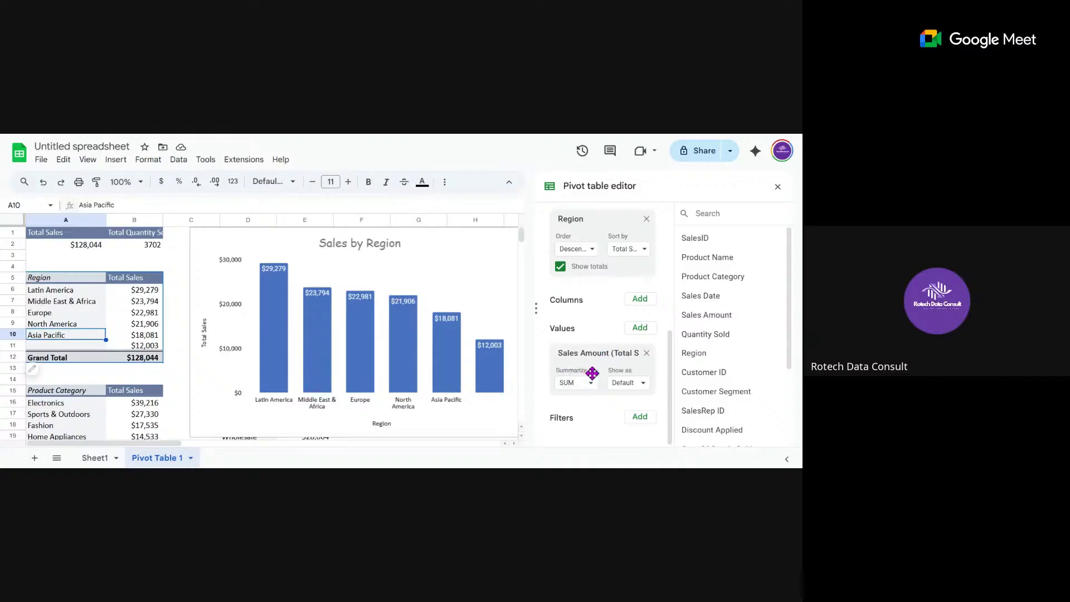
click(624, 385)
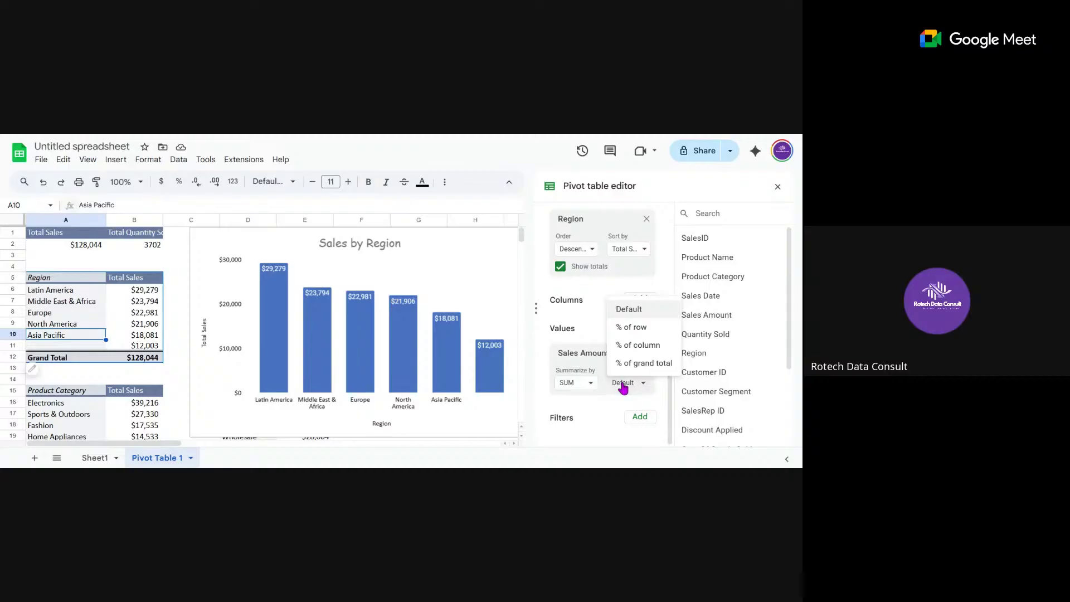
click(579, 389)
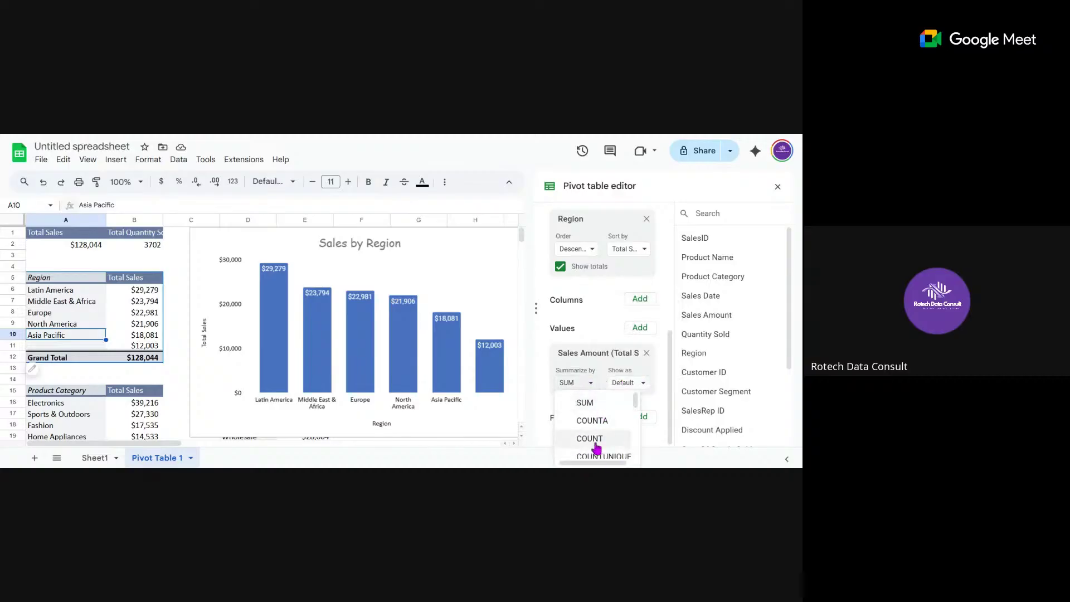
click(588, 370)
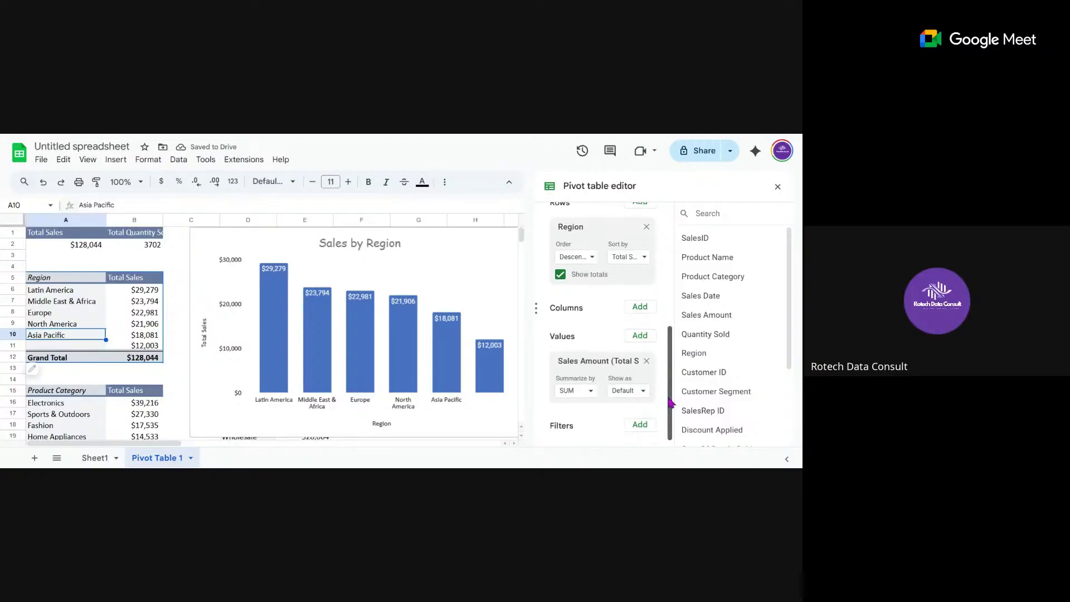
drag(668, 391, 668, 407)
click(624, 384)
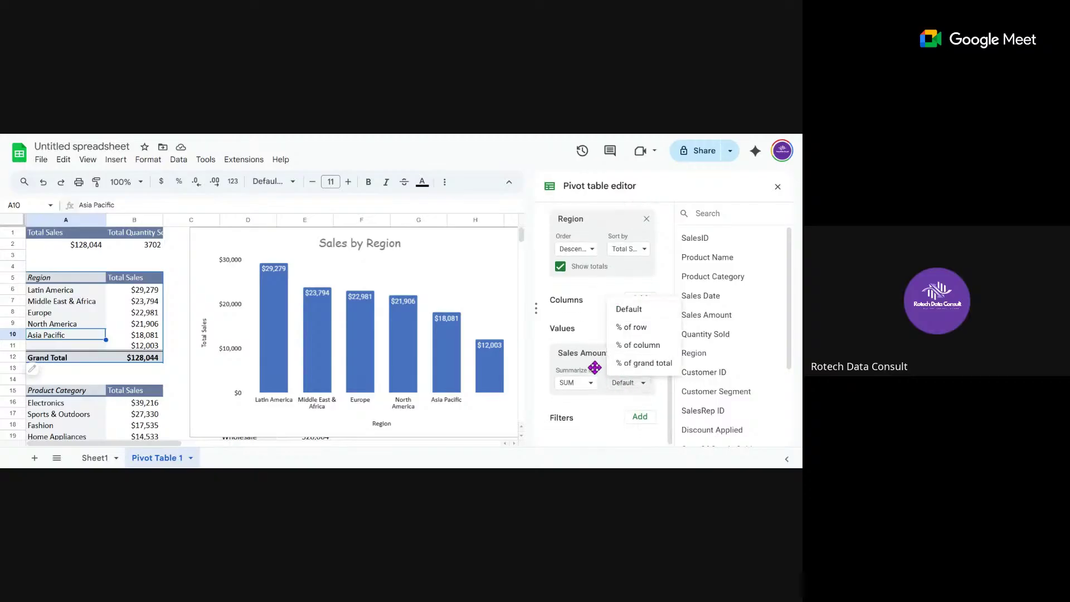
click(624, 365)
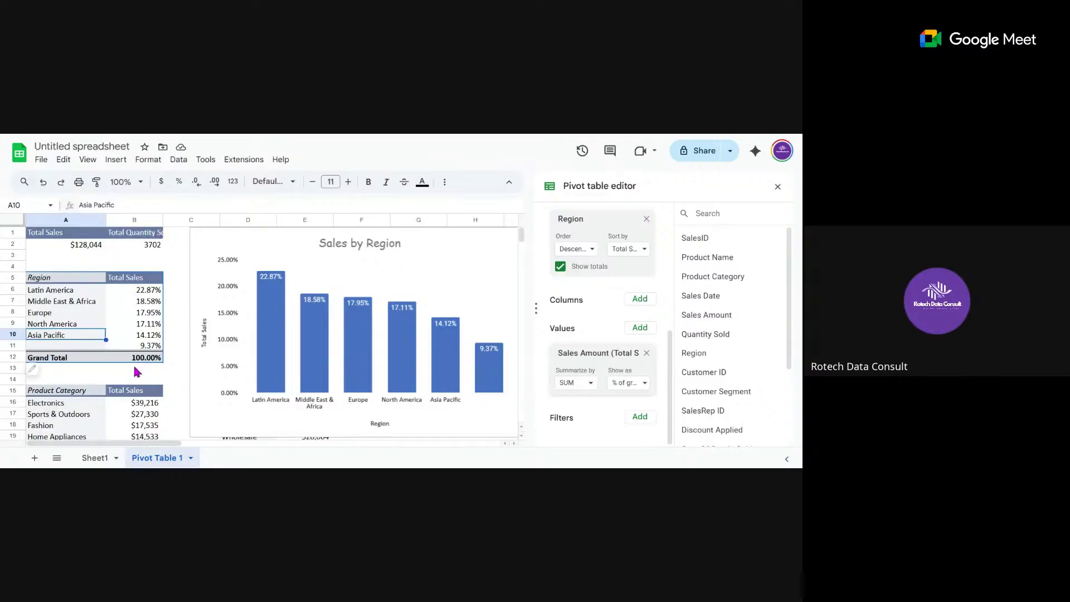
click(79, 406)
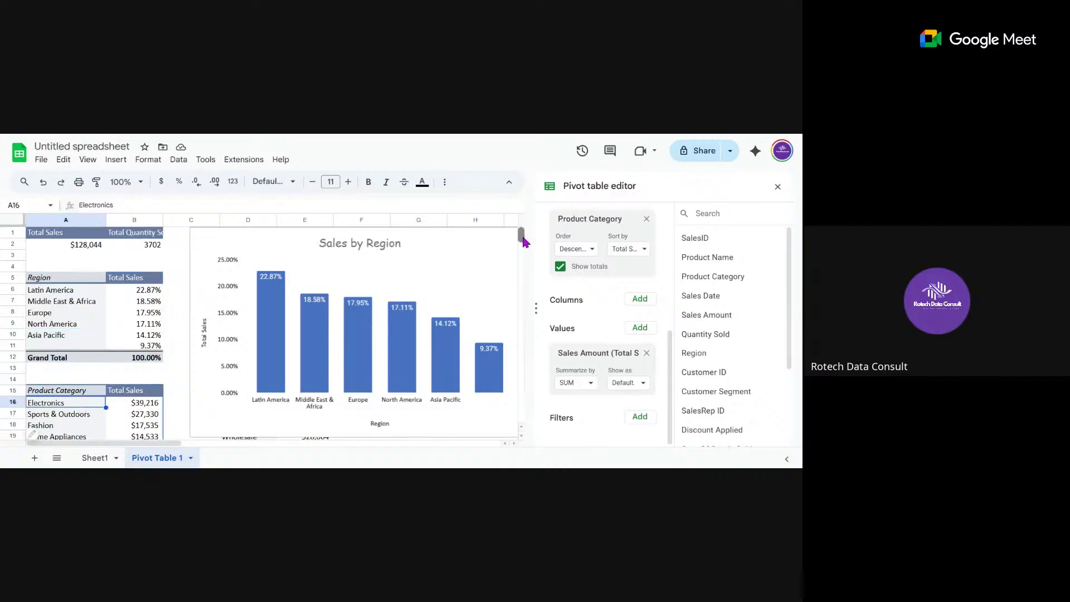
mouse_move(523, 234)
mouse_down()
mouse_move(524, 243)
mouse_move(521, 233)
mouse_up()
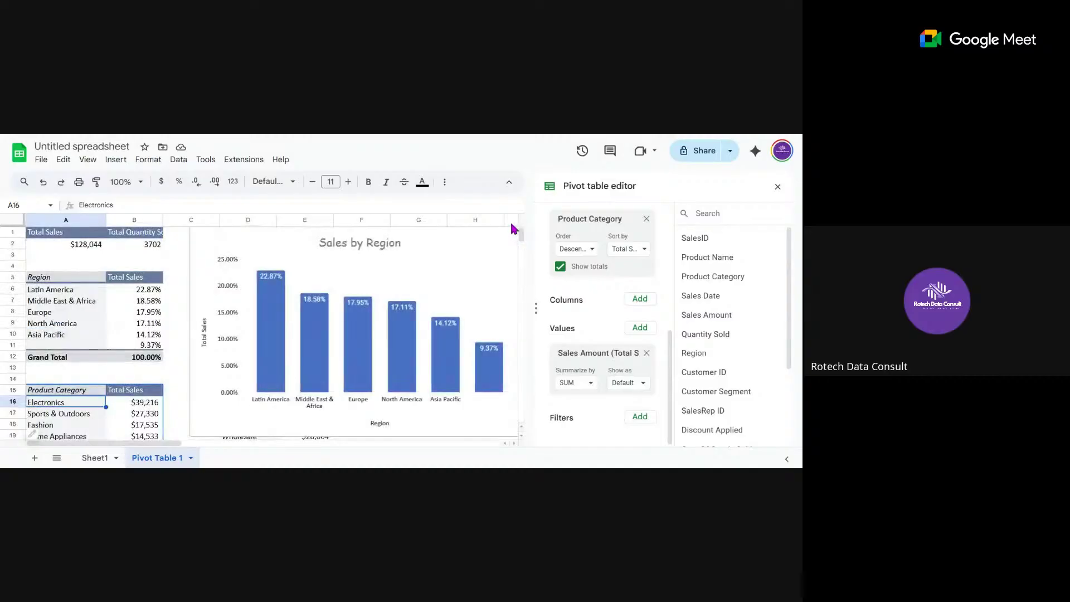
scroll(514, 229, down, 5)
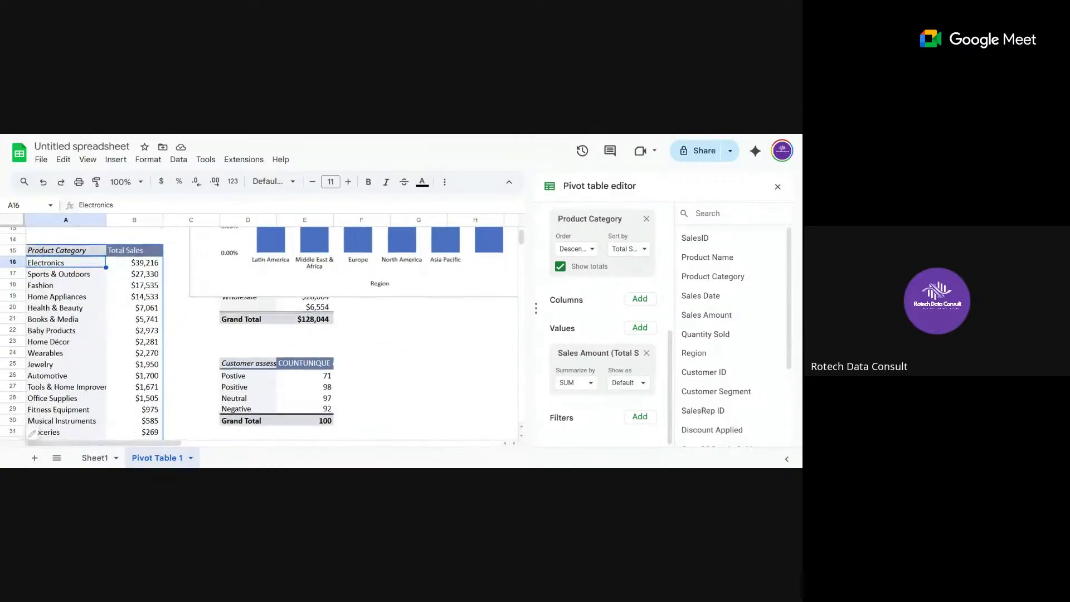
scroll(259, 329, up, 4)
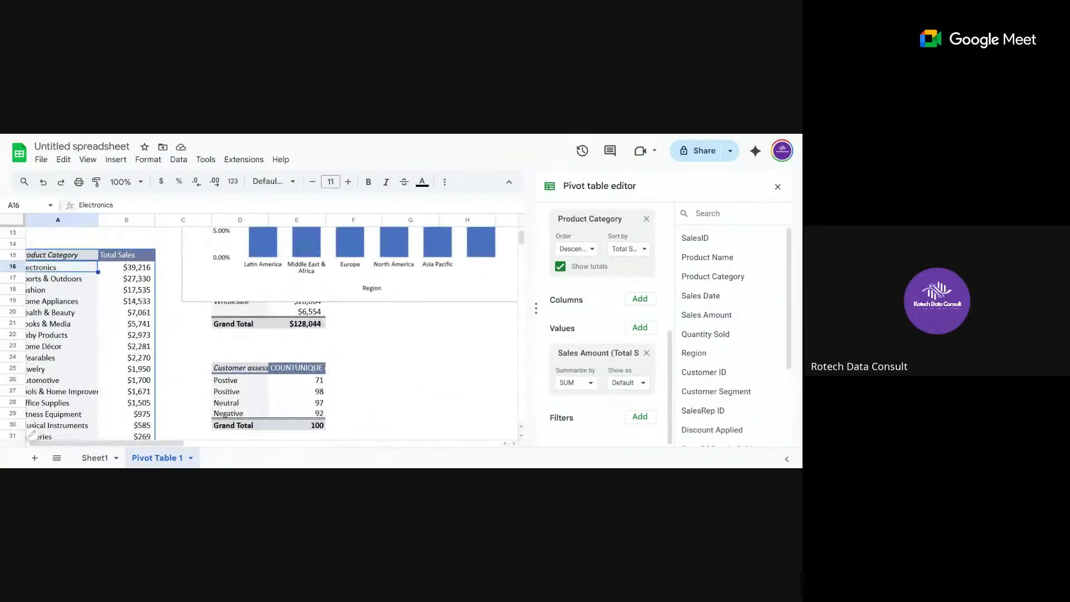
scroll(259, 329, up, 2)
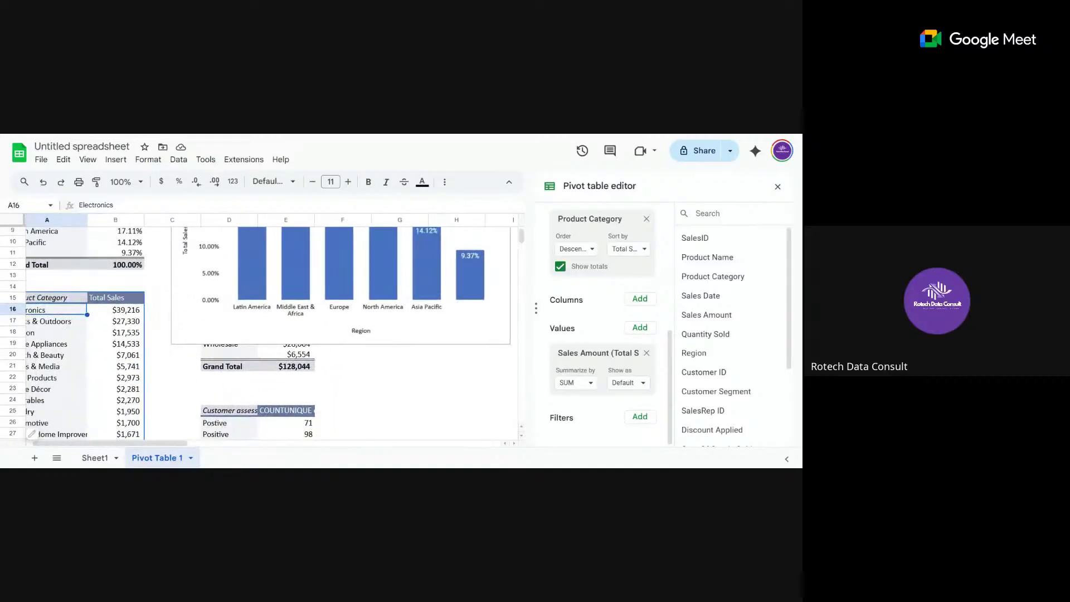
- Add a new sheet named "Visuals" and return to Sheet1
click(34, 458)
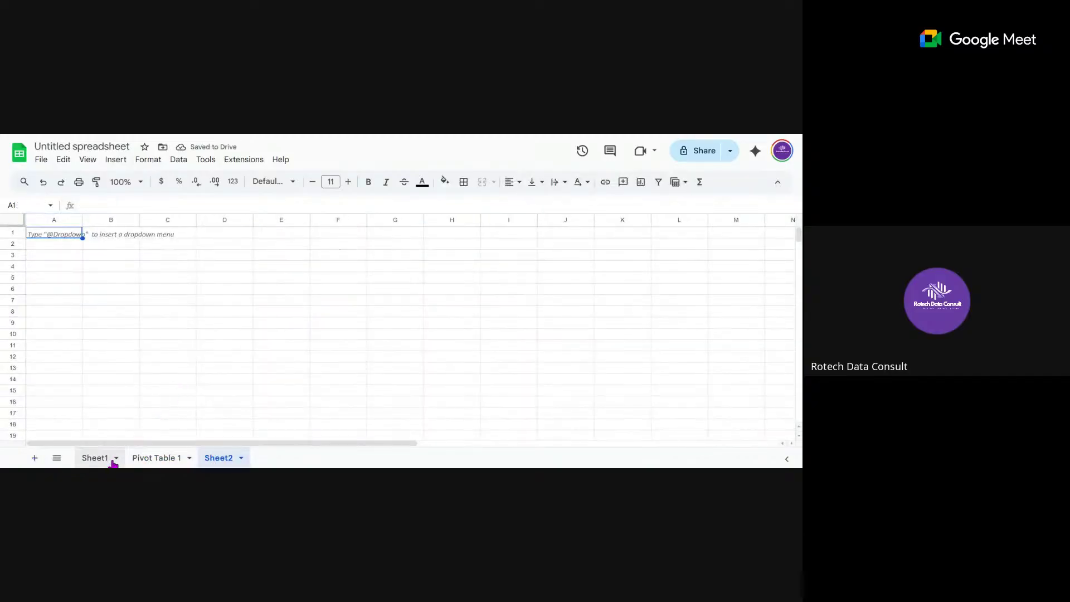
double_click(217, 460)
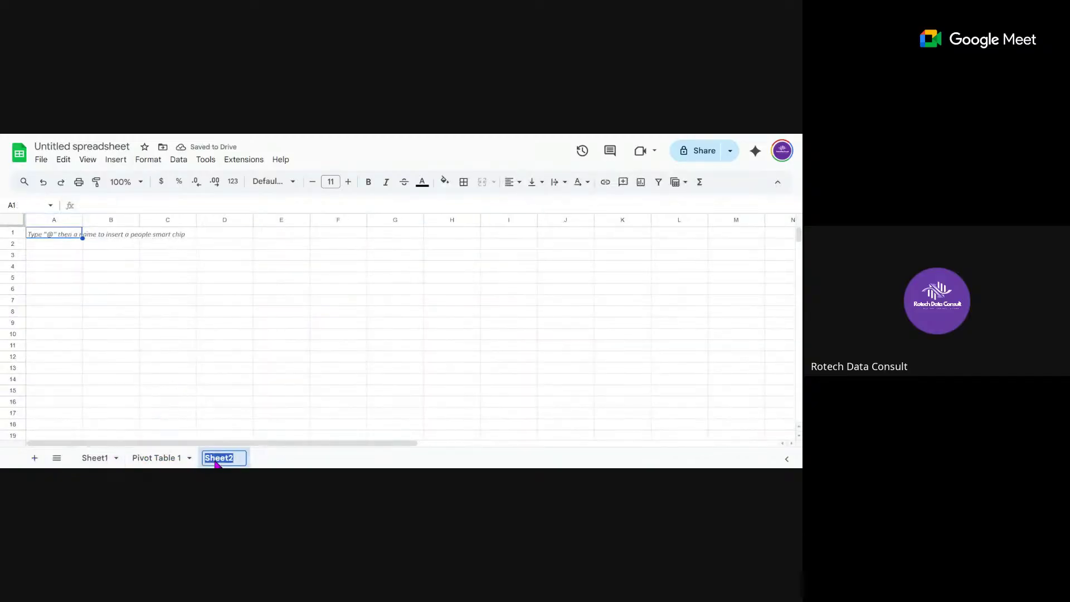
text(Visuals)
click(88, 461)
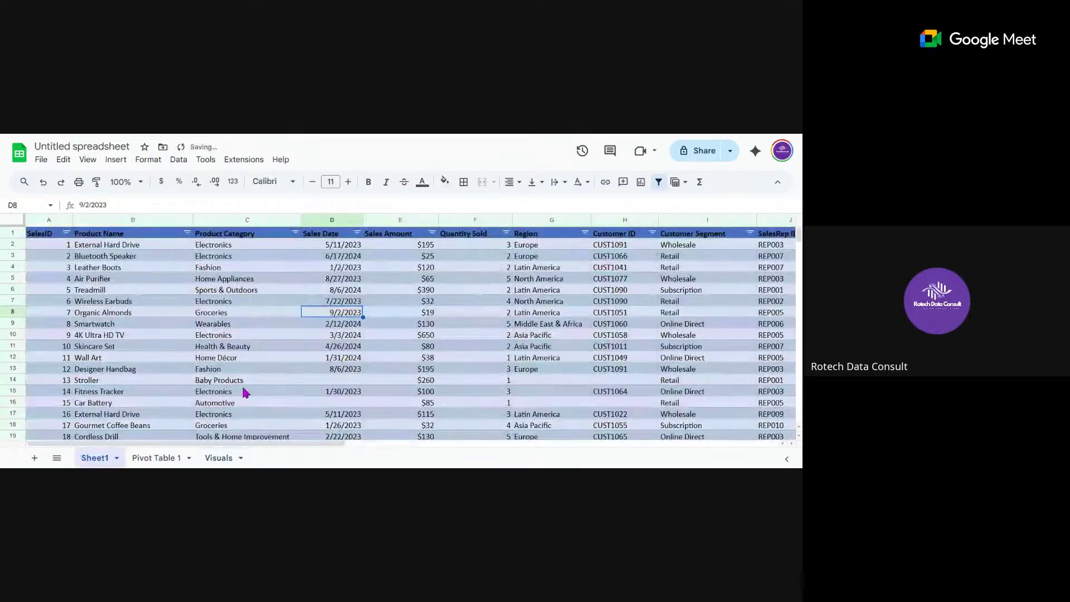
- Copy the Sales by Region chart from the Pivot Table 1 sheet and paste it into the Visuals sheet at cell C3
click(161, 459)
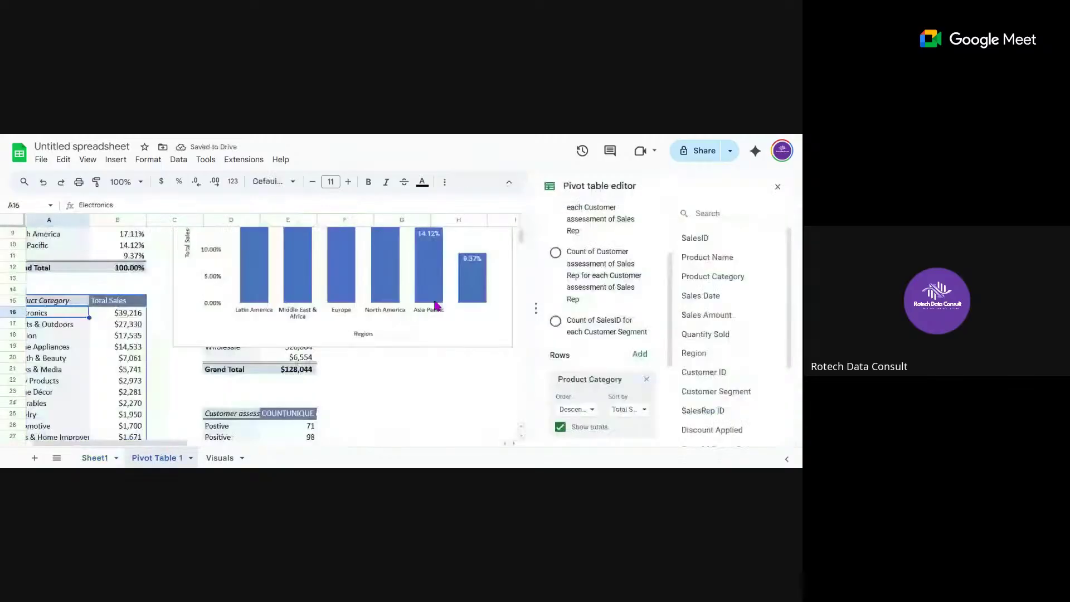
click(372, 306)
drag(375, 312, 374, 437)
scroll(374, 390, down, 3)
click(508, 245)
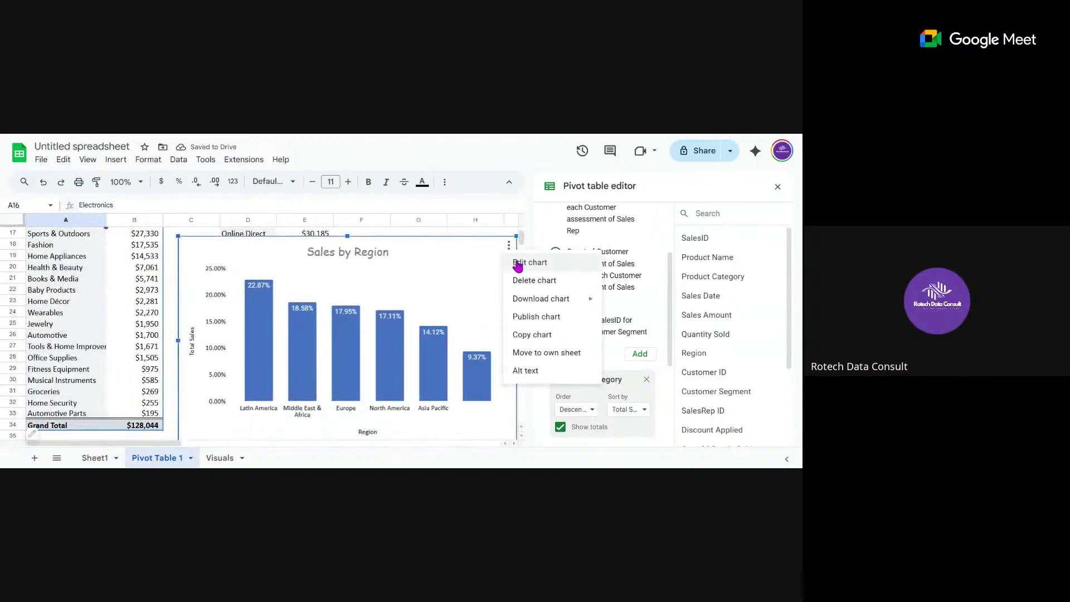
click(492, 272)
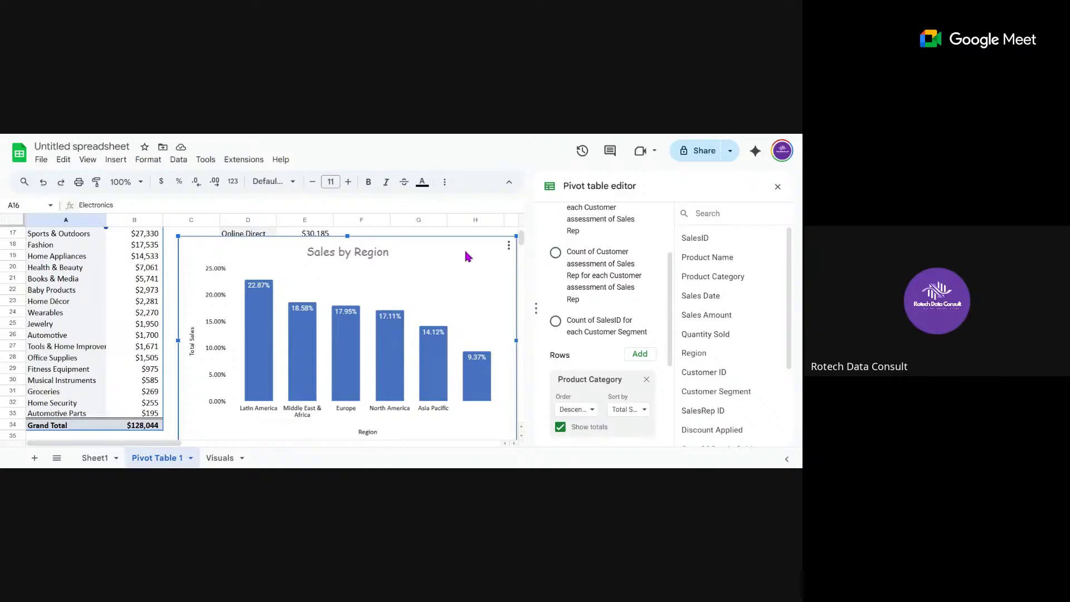
key(Escape)
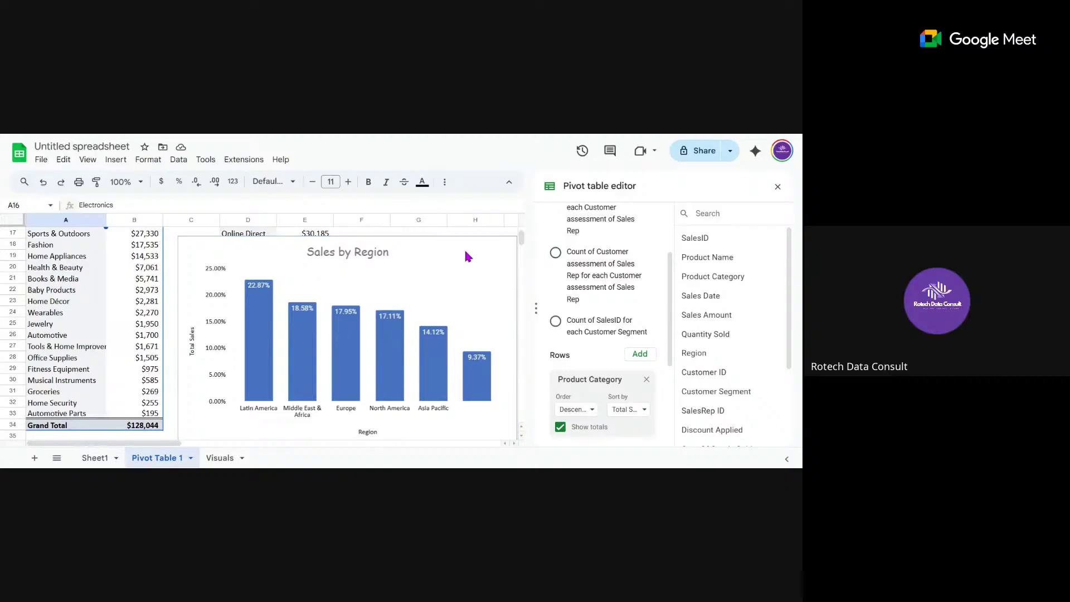
click(211, 462)
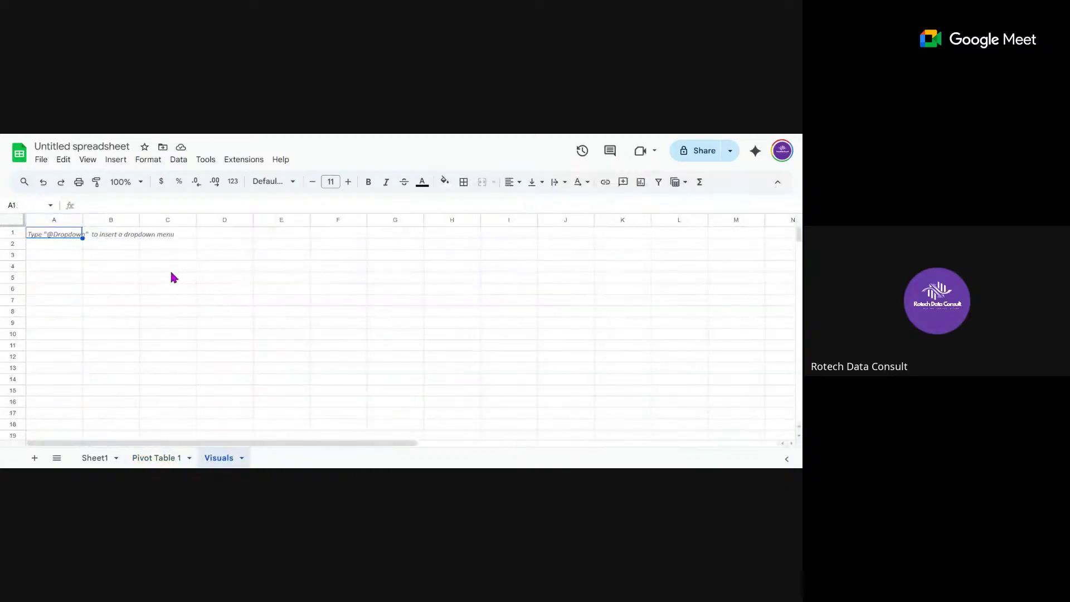
click(154, 261)
key(ctrl+v)
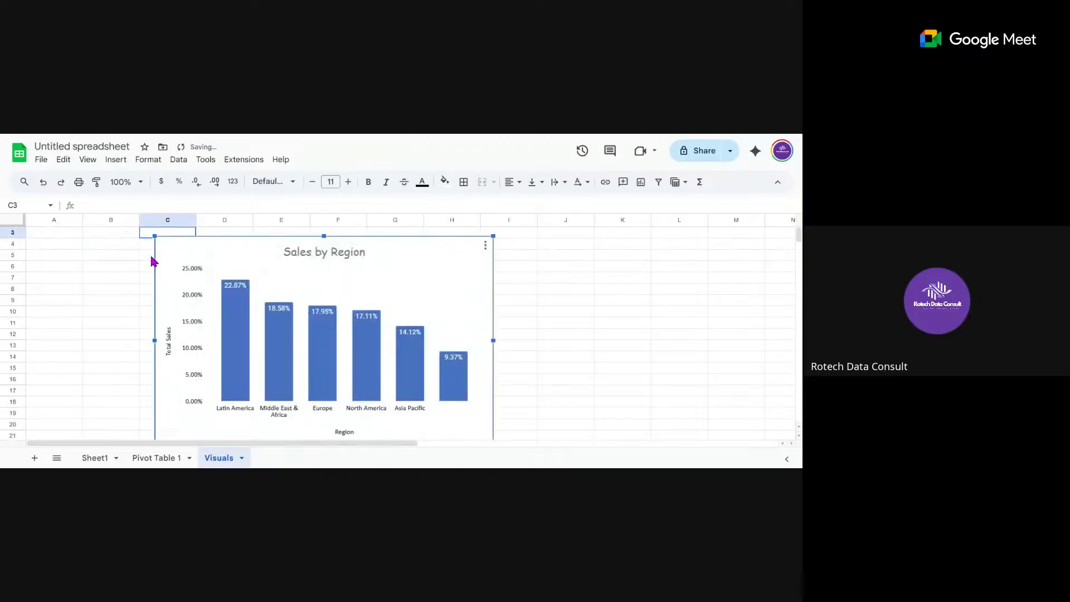
- Delete the original Sales by Region chart from the Pivot Table 1 sheet
click(92, 458)
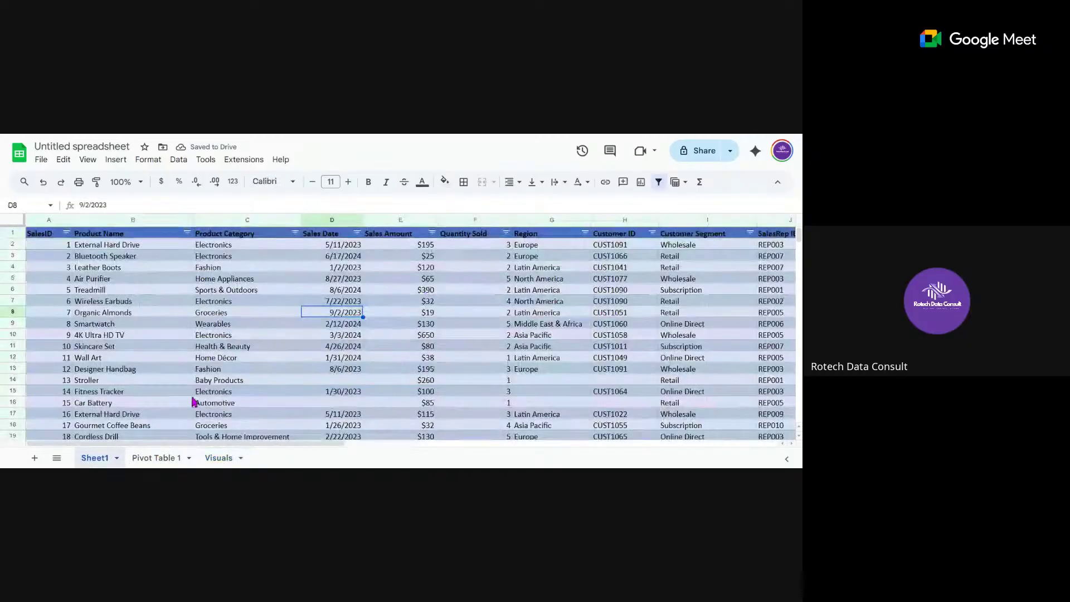
click(162, 458)
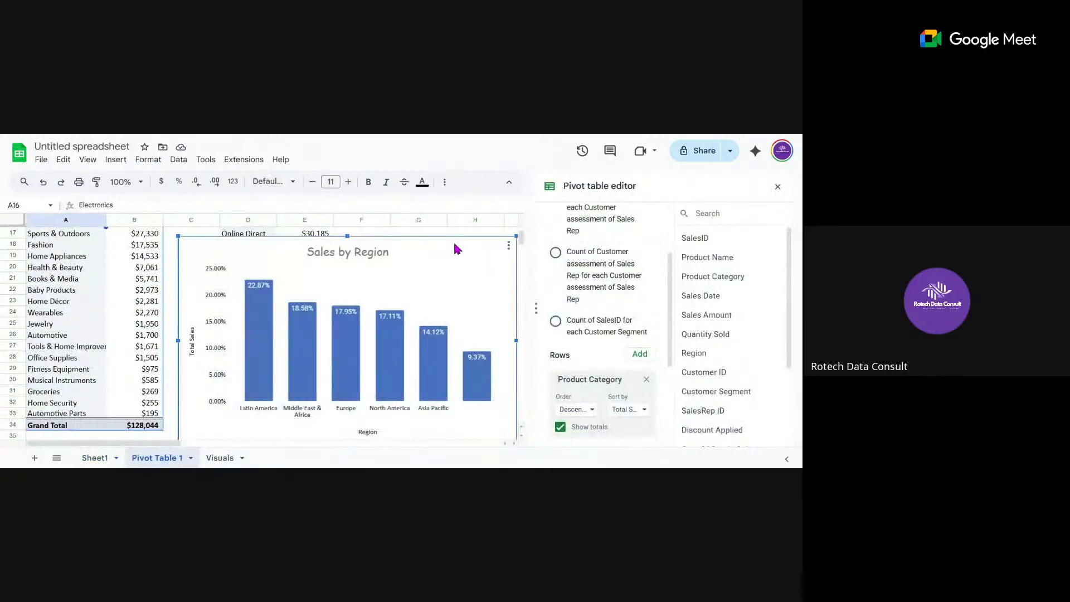
key(Delete)
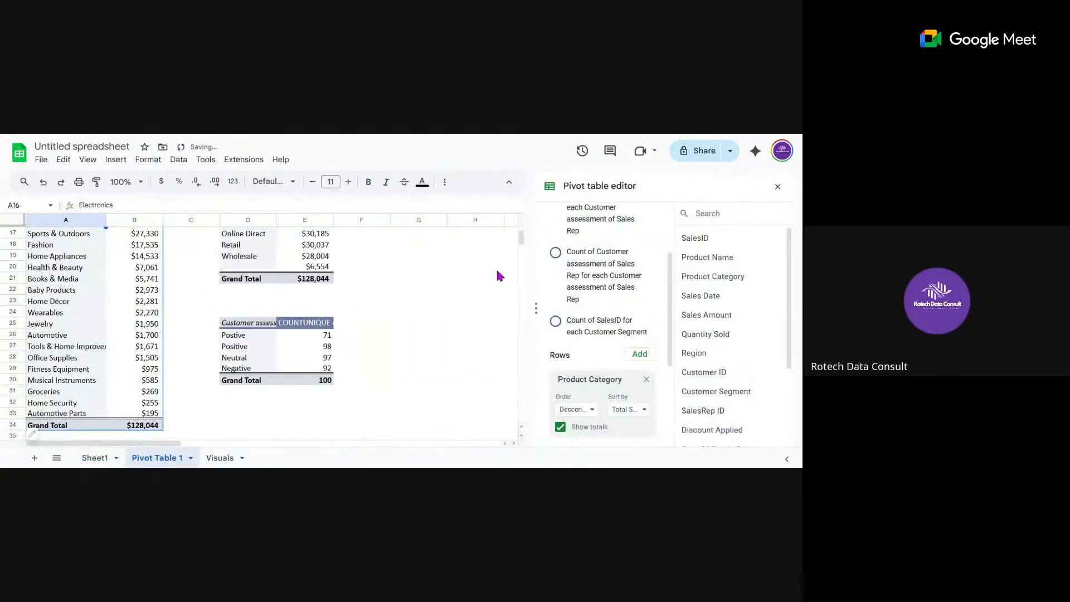
drag(518, 238, 516, 227)
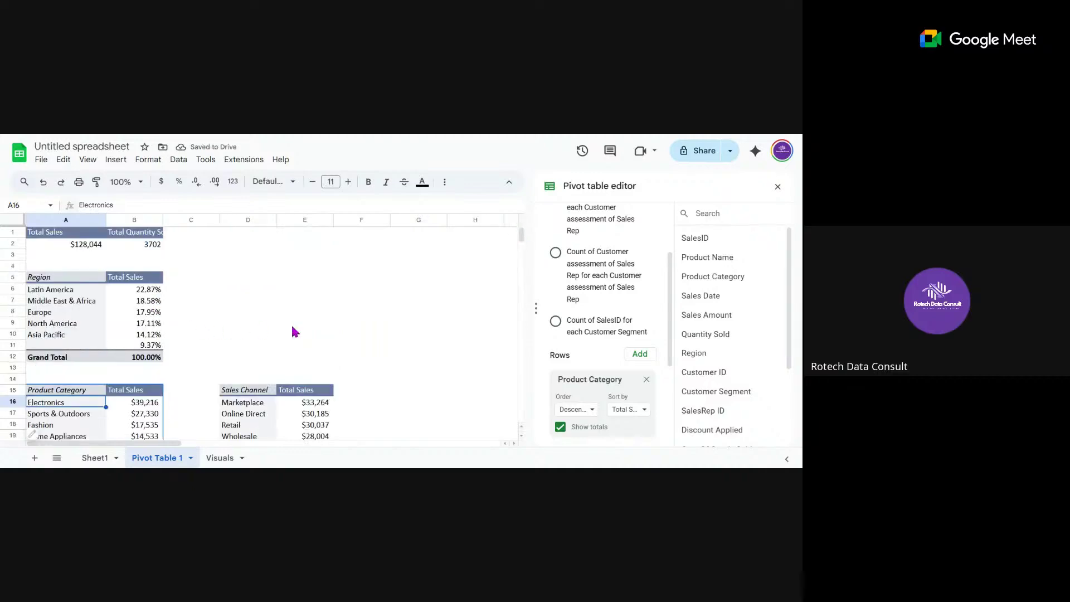
- Show the Sales Channel pivot table's summed Sales Amount values as % of grand total
scroll(292, 328, down, 5)
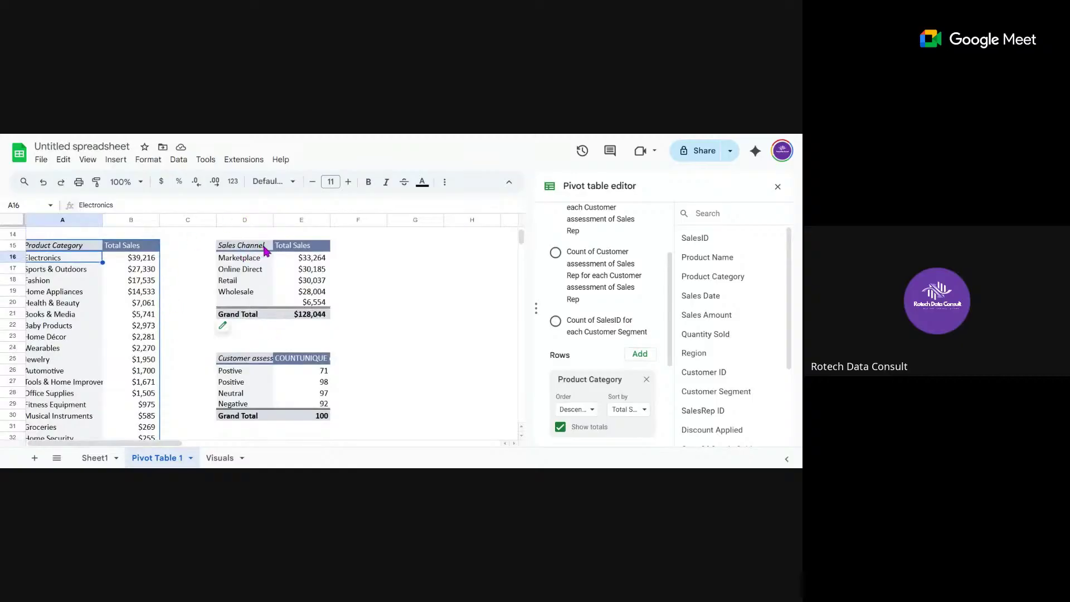
click(304, 283)
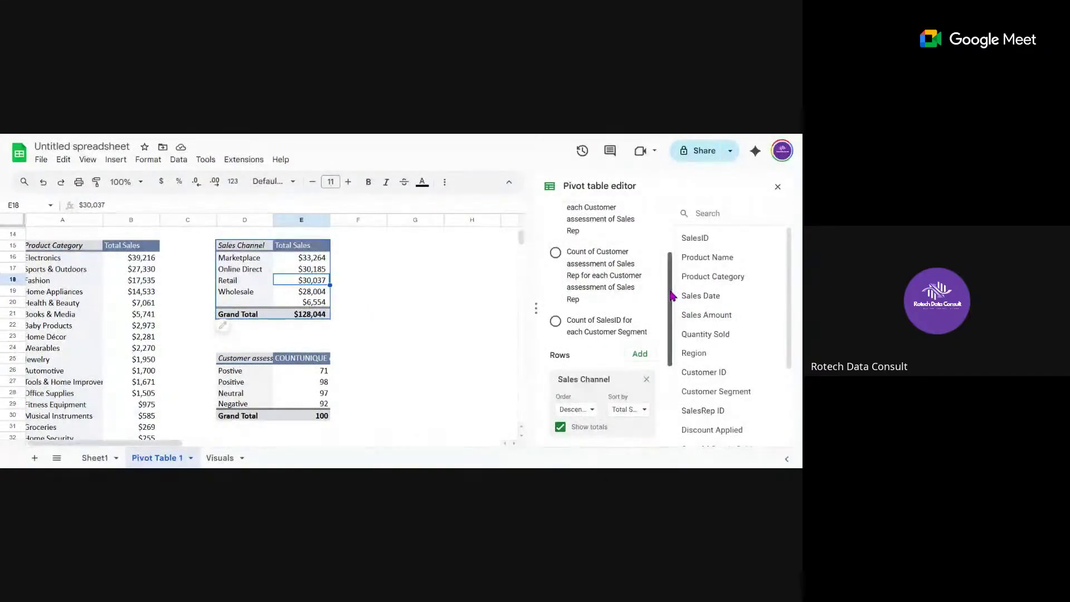
drag(669, 293, 670, 370)
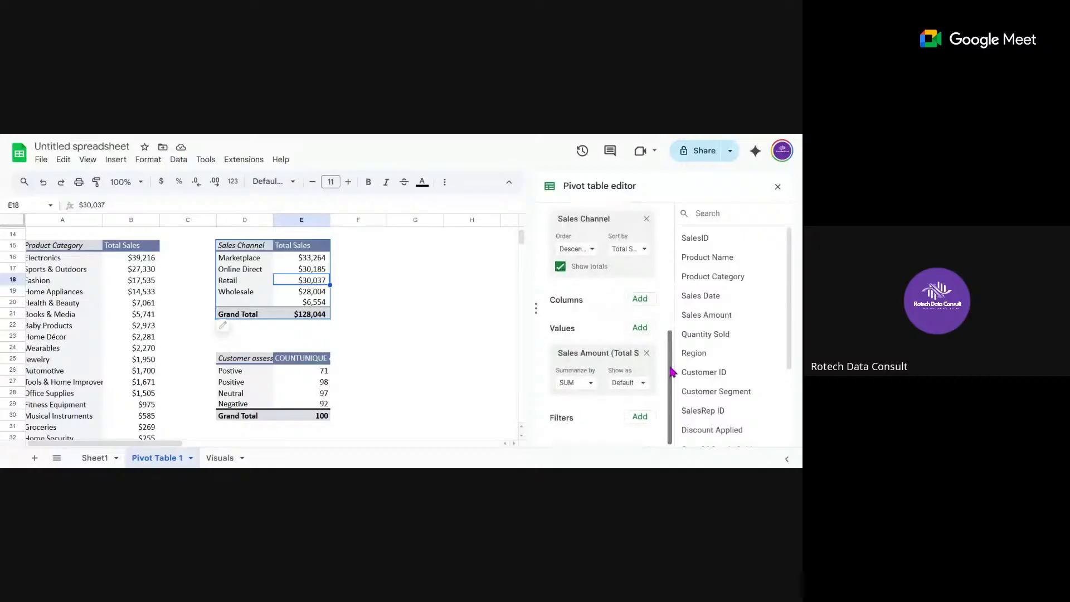
click(636, 384)
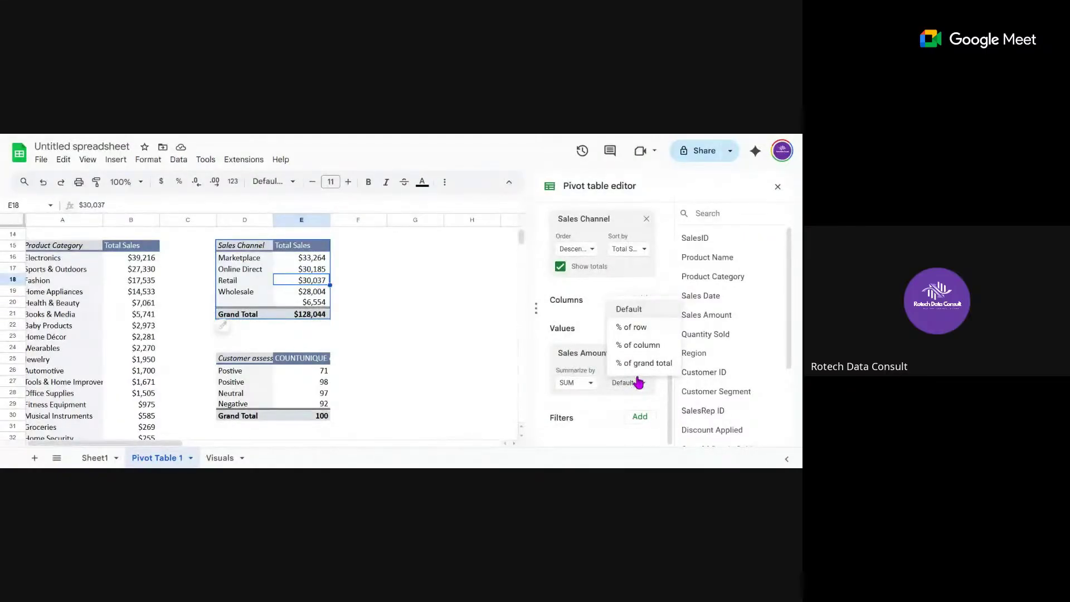
click(641, 366)
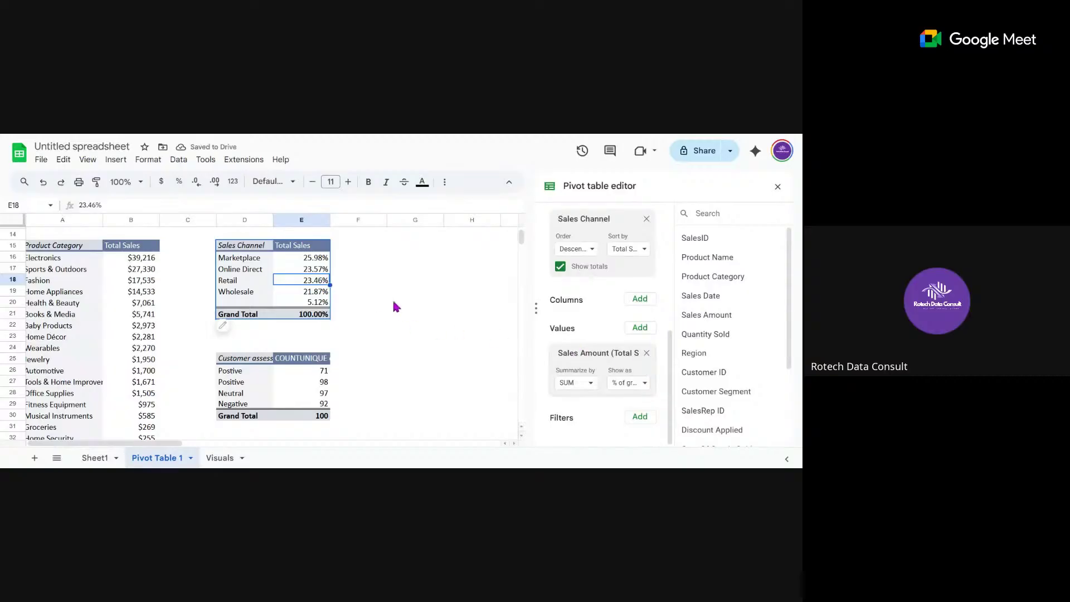
- Insert a chart from the Sales Channel pivot table range D15:E19, leaving out the blank channel and Grand Total rows
click(230, 250)
key(shift+Right)
key(shift+Down)
key(shift+Down)
key(shift+Down)
key(shift+Down)
key(shift+Down)
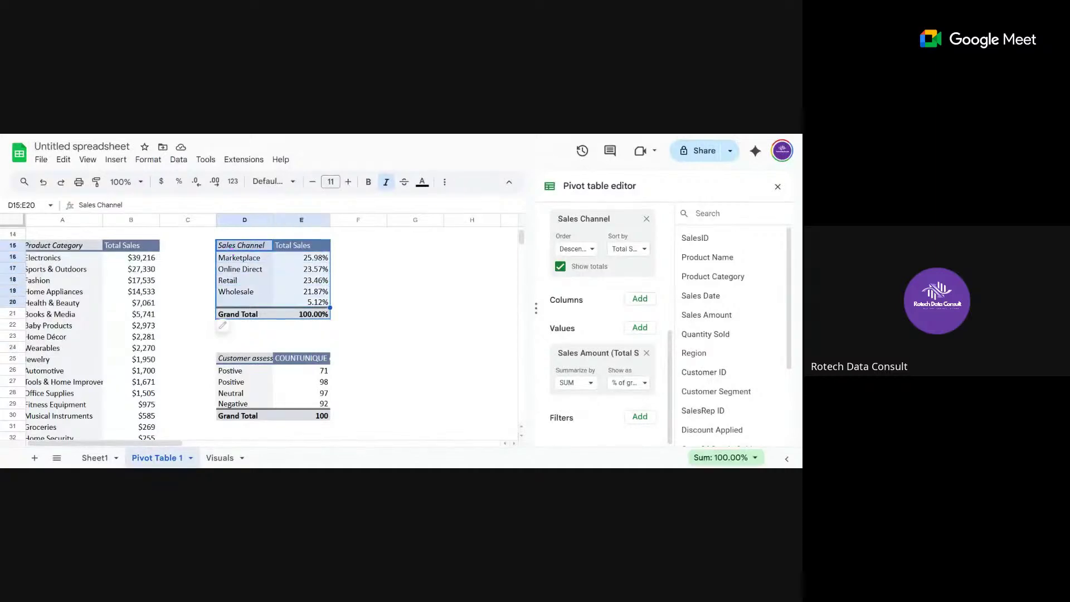
key(shift+Up)
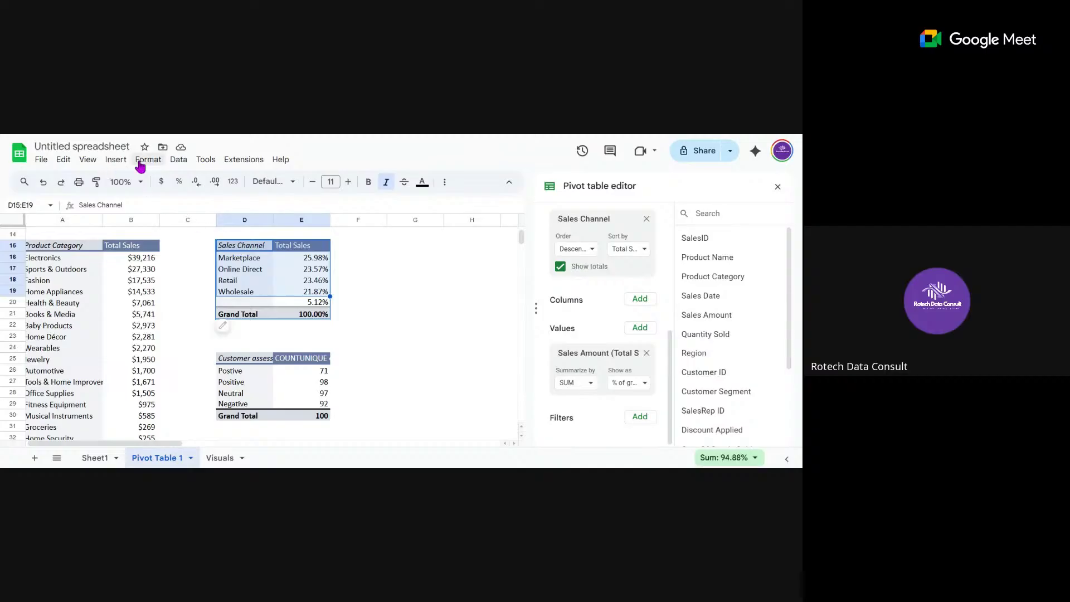
click(116, 162)
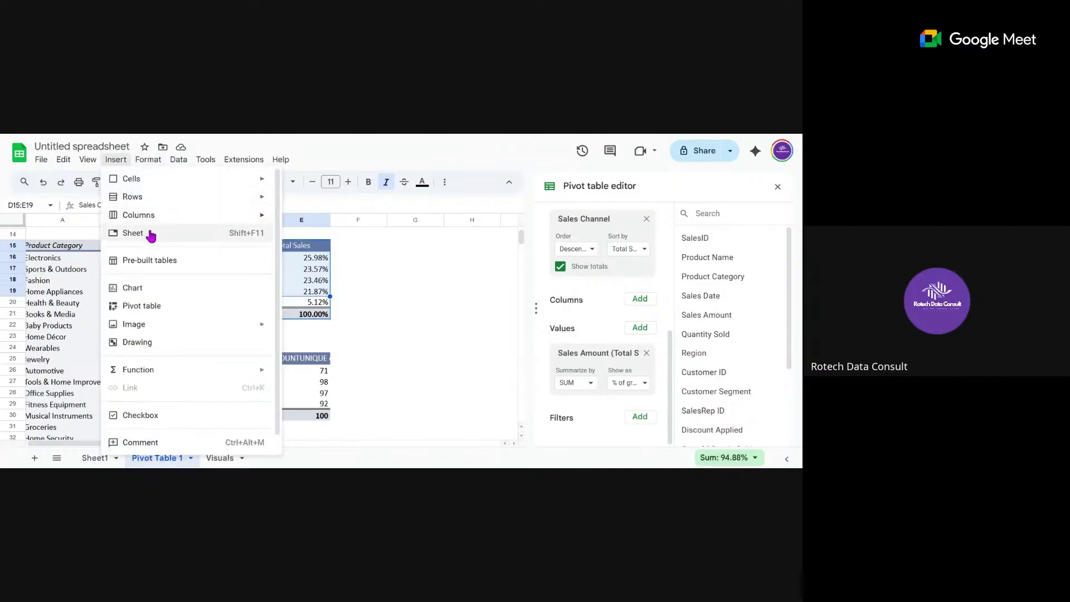
click(138, 288)
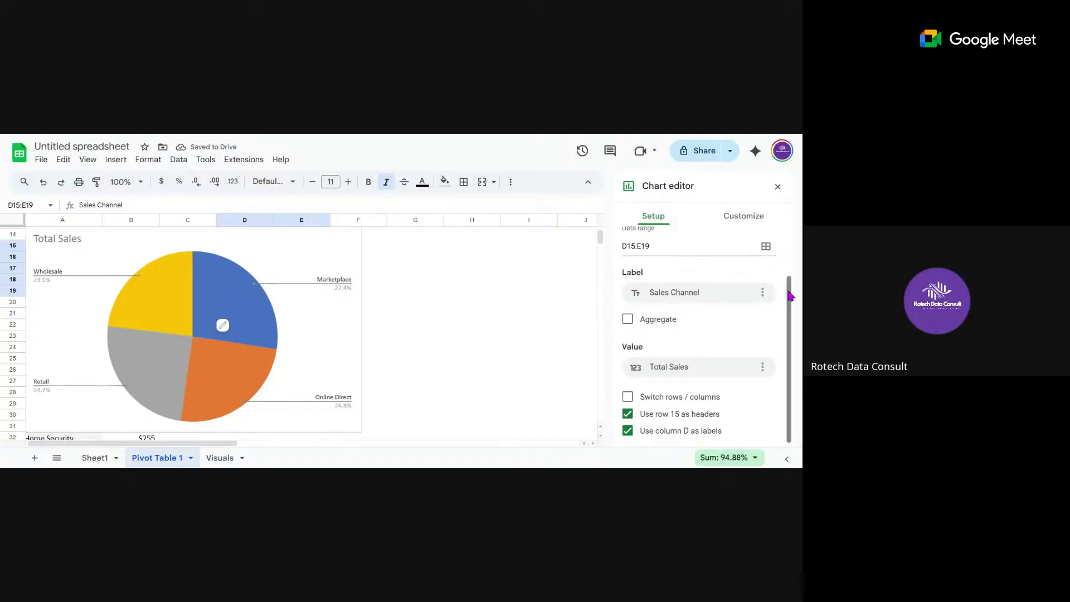
- Change the sales channel chart's type to a column chart and open its customization options
drag(789, 292, 781, 228)
click(699, 266)
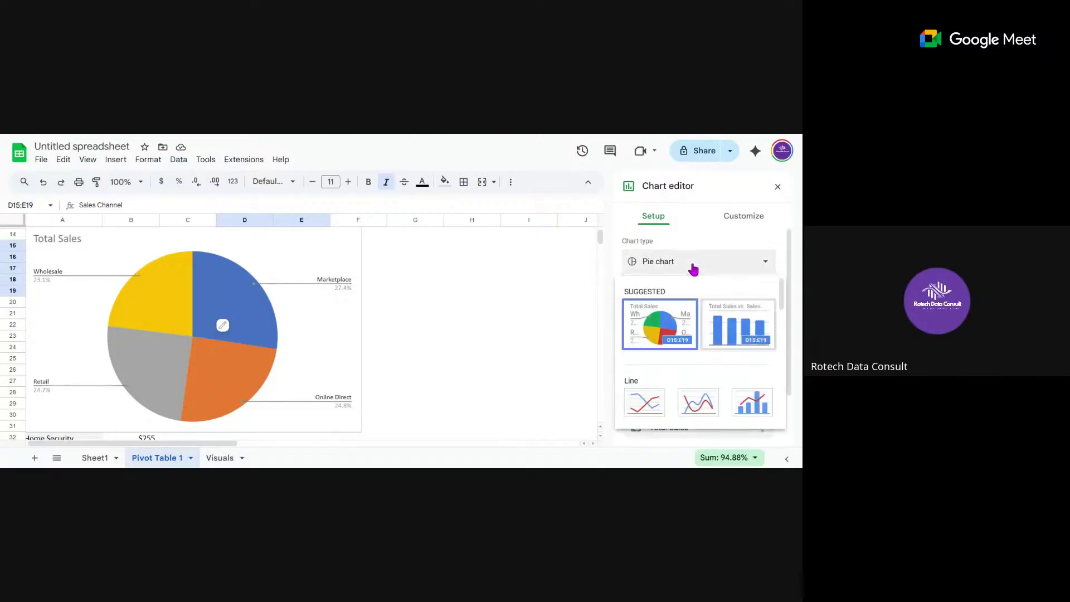
click(742, 320)
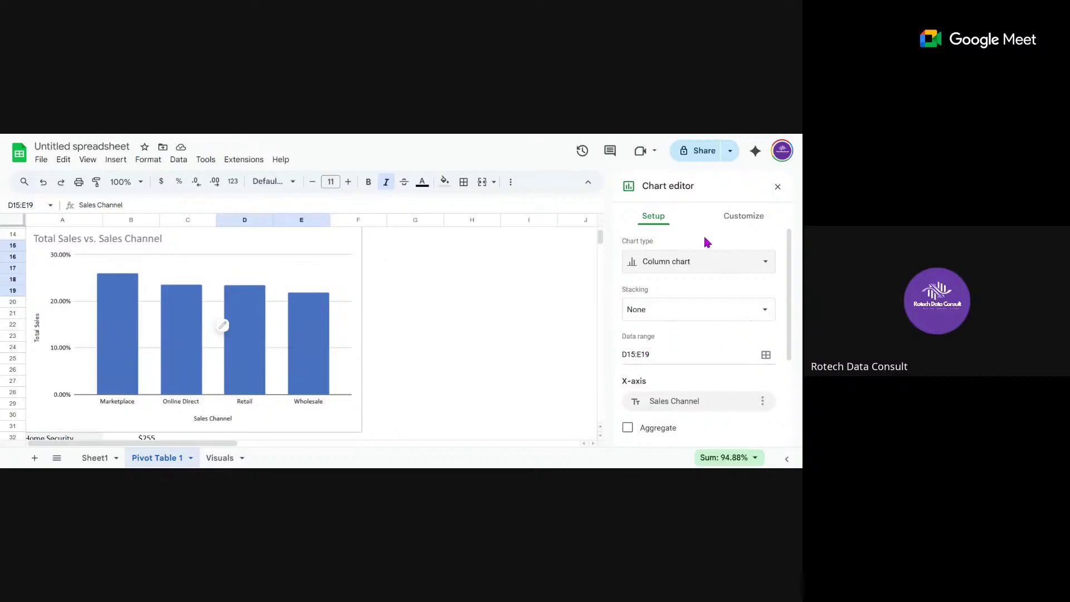
click(737, 221)
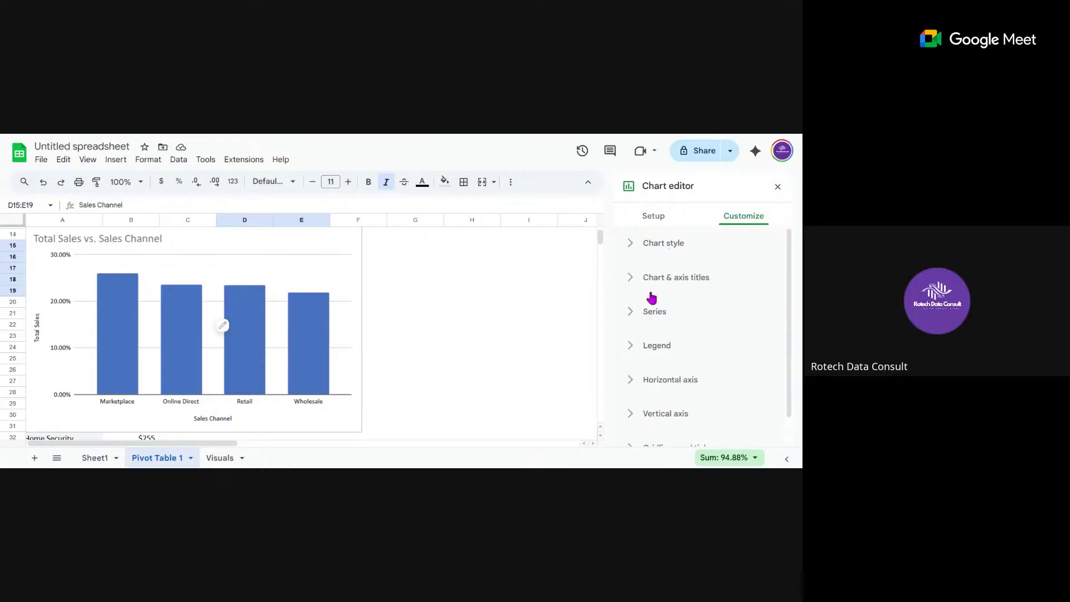
click(630, 246)
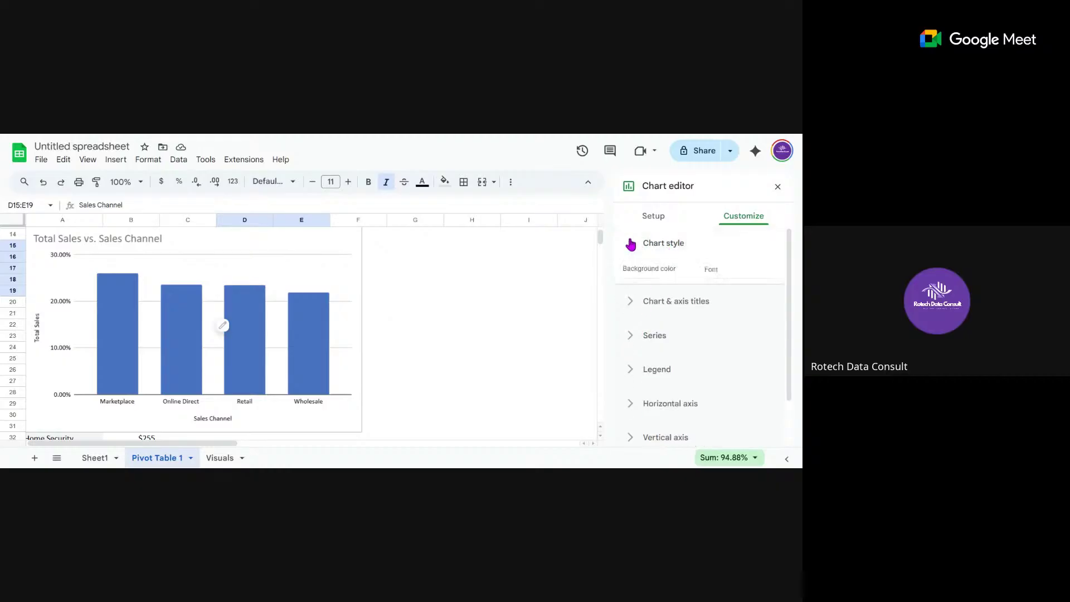
click(630, 244)
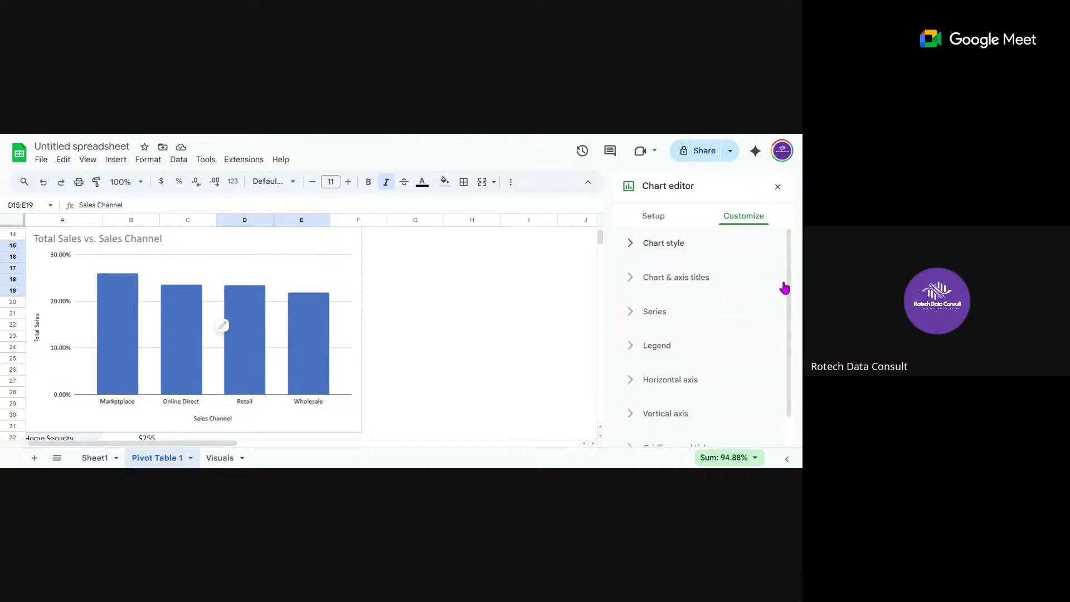
click(633, 243)
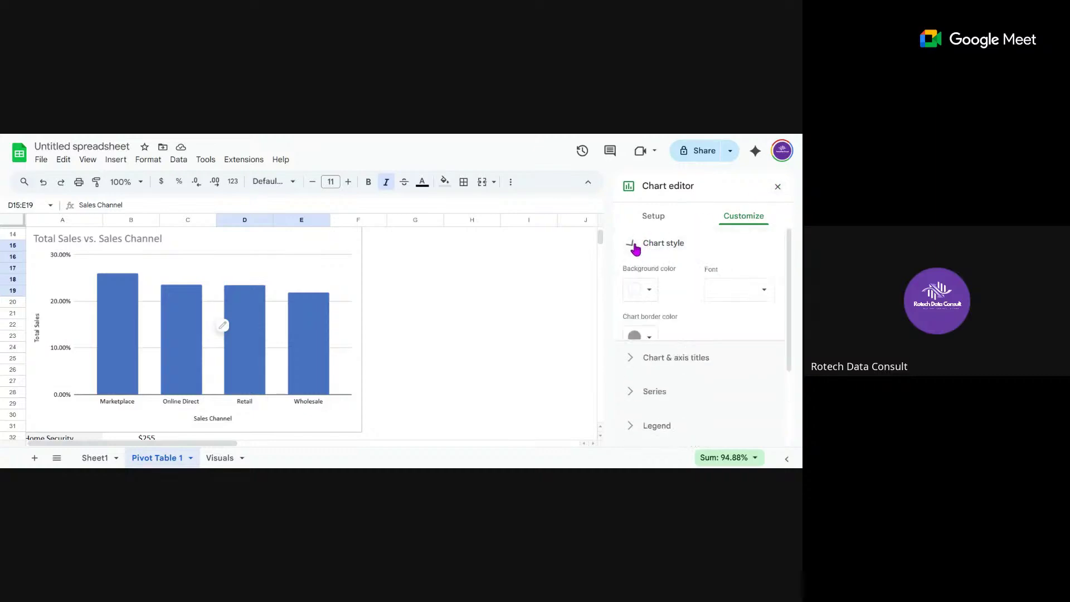
click(629, 245)
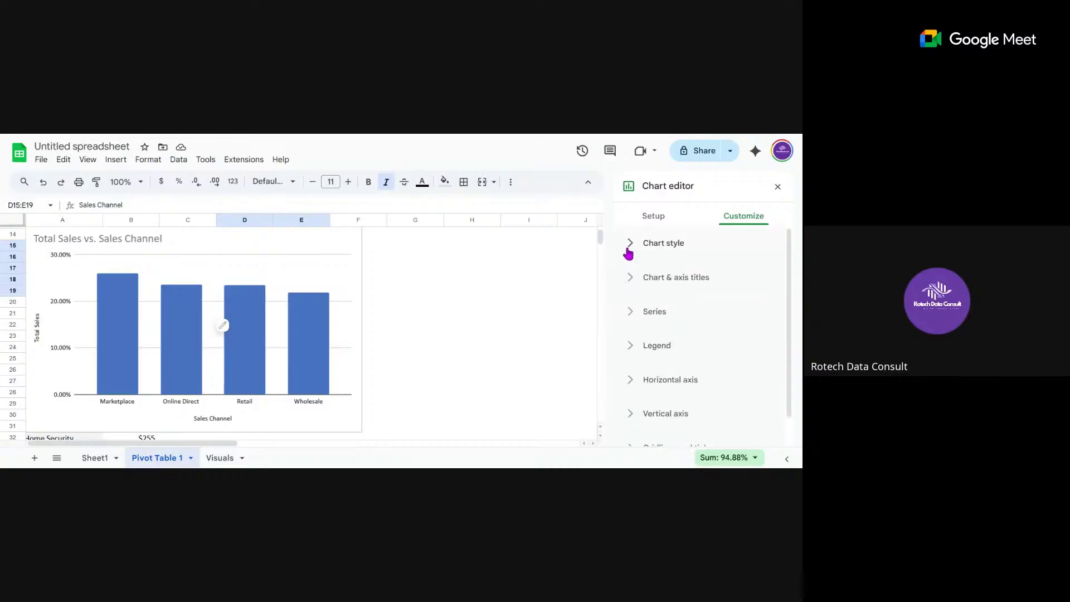
- Replace the column chart's title text with "Sales Channel"
click(660, 280)
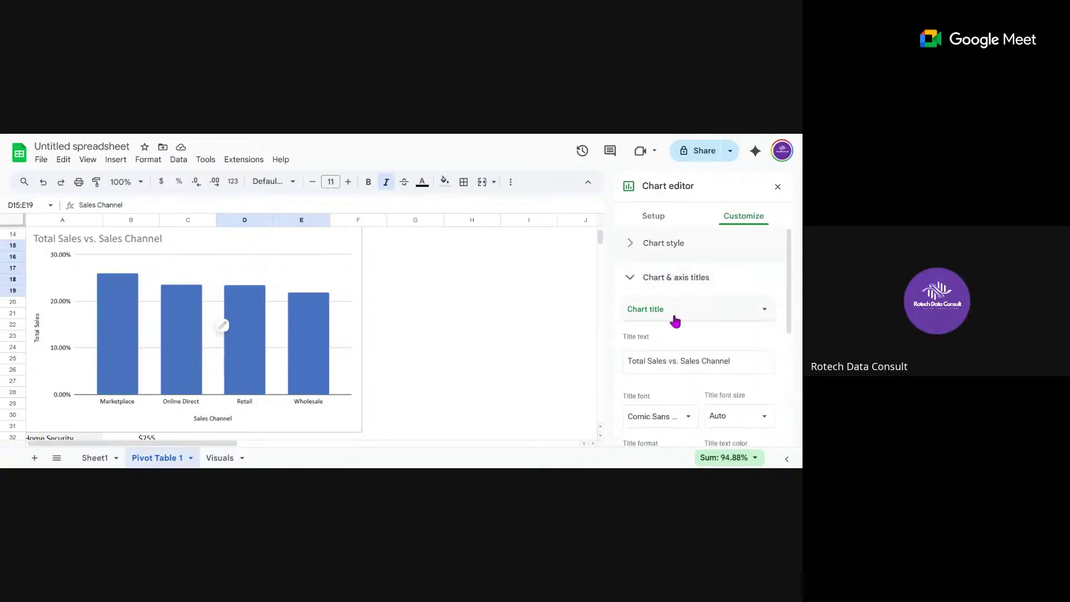
click(740, 368)
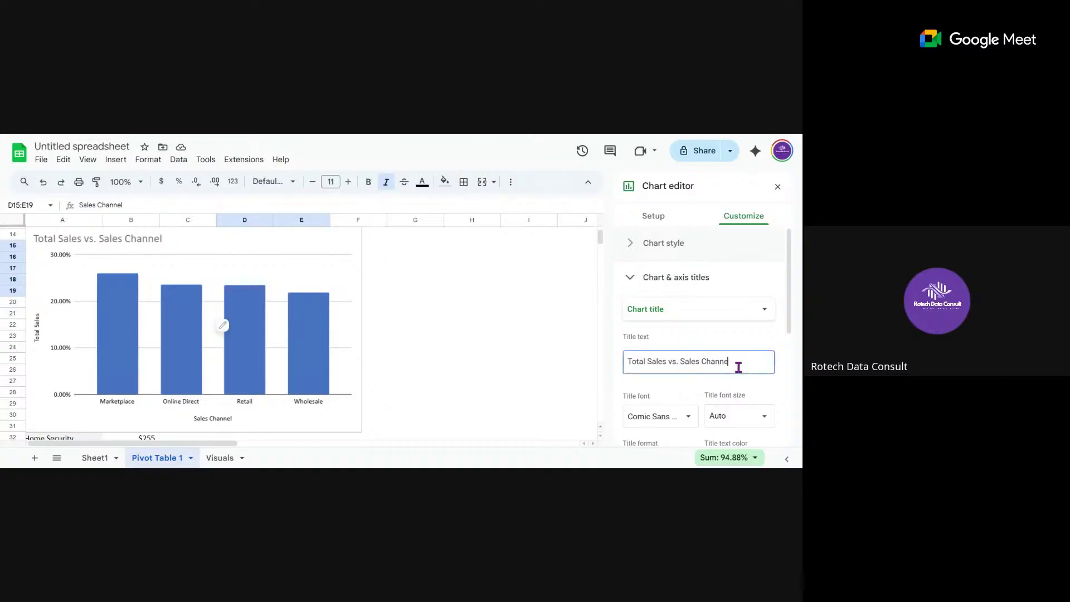
key(BackSpace)
key(BackSpace)
key(BackSpace)
key(BackSpace)
key(BackSpace)
key(BackSpace)
key(BackSpace)
key(BackSpace)
key(BackSpace)
key(BackSpace)
key(BackSpace)
key(BackSpace)
key(BackSpace)
key(BackSpace)
key(BackSpace)
key(BackSpace)
key(BackSpace)
key(BackSpace)
key(BackSpace)
key(BackSpace)
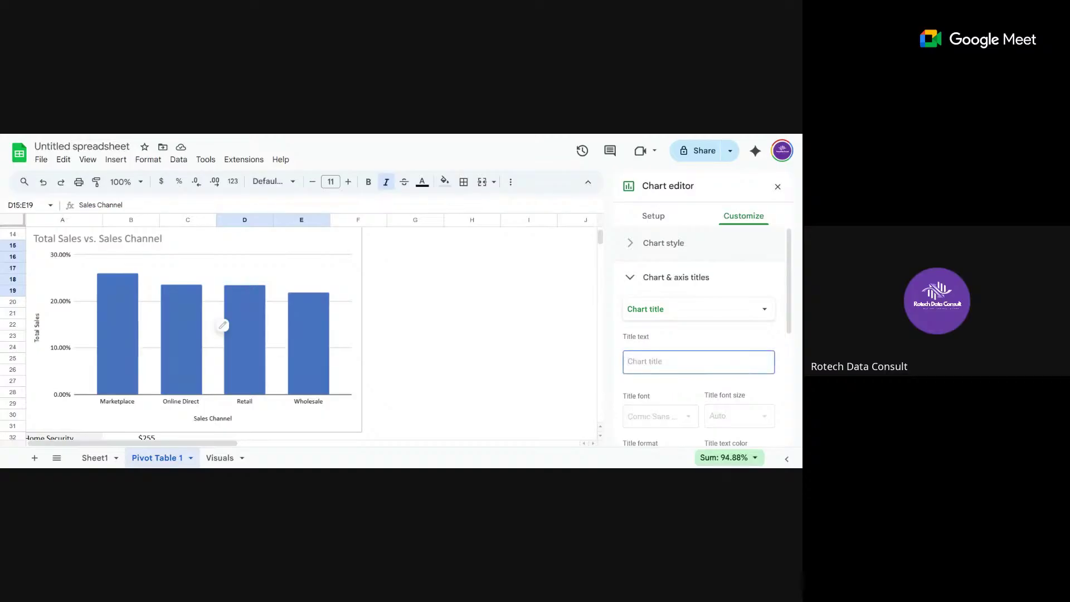
click(223, 324)
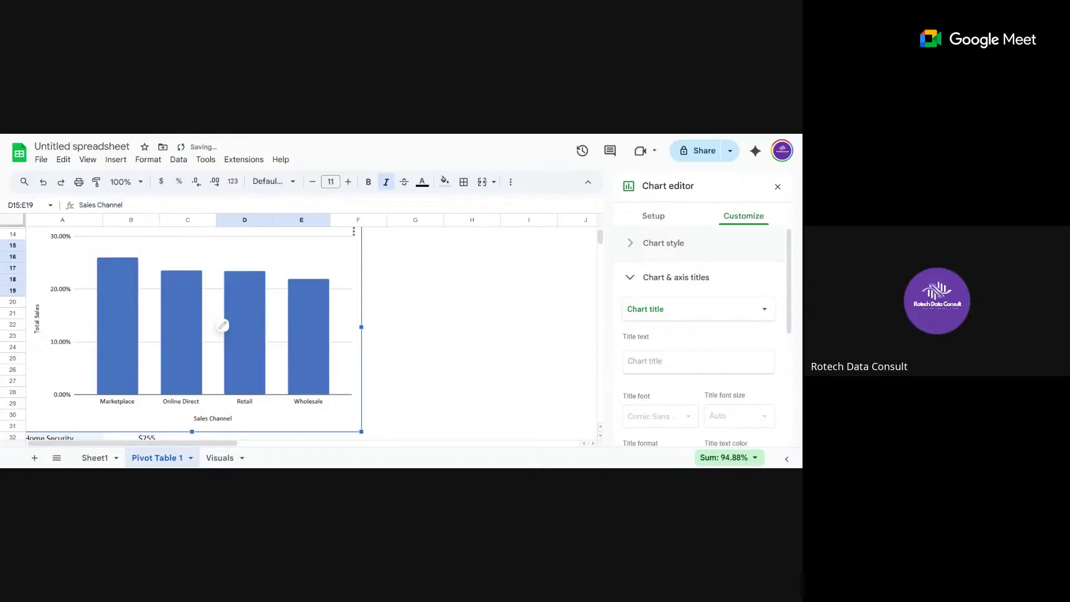
click(711, 362)
text(Sa)
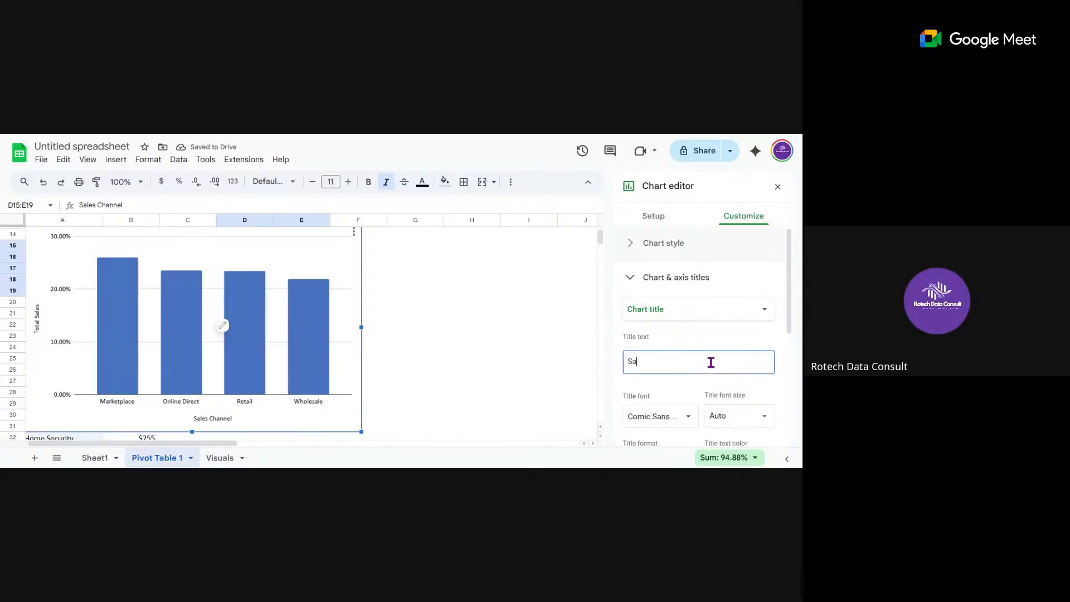
text(les Channel)
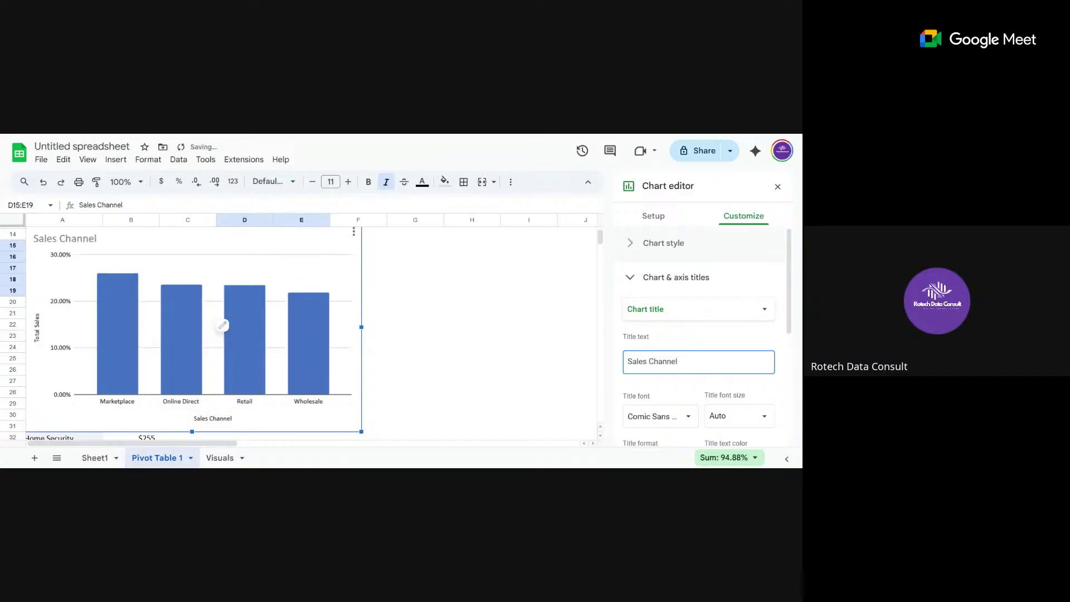
- Center the "Sales Channel" chart title horizontally
drag(787, 313, 789, 357)
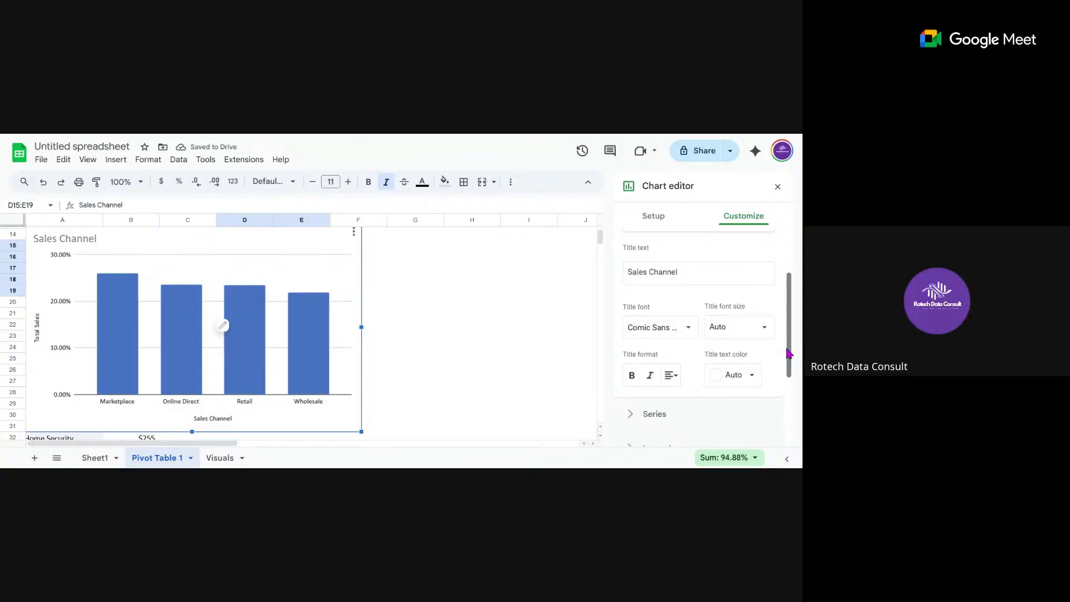
click(677, 377)
click(686, 397)
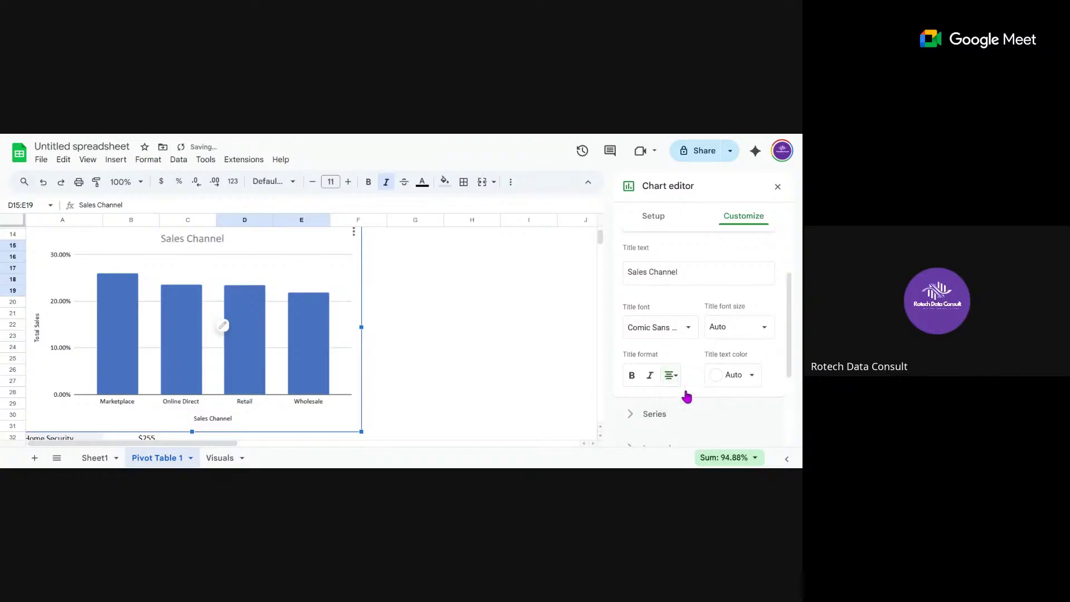
click(740, 378)
click(740, 379)
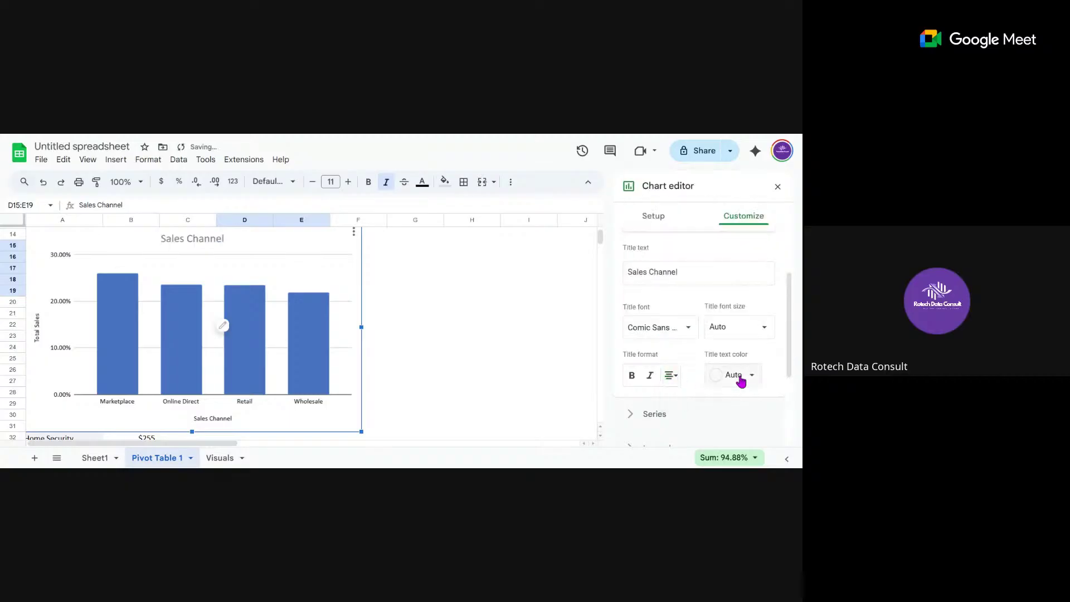
- Set the Sales Channel chart title's font size to 20 and its font to Comic Sans
click(738, 339)
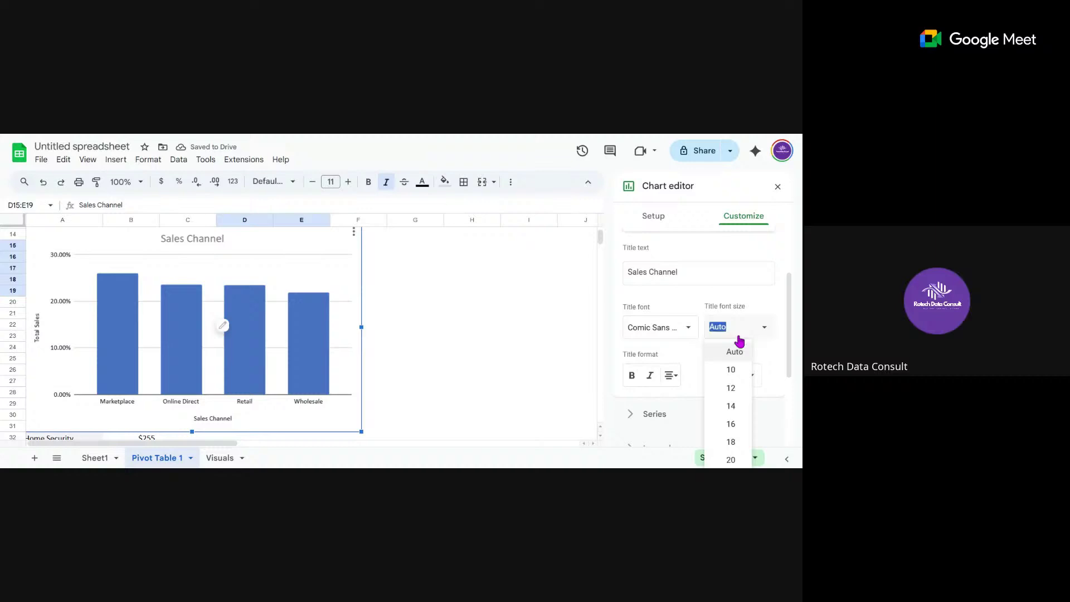
click(731, 460)
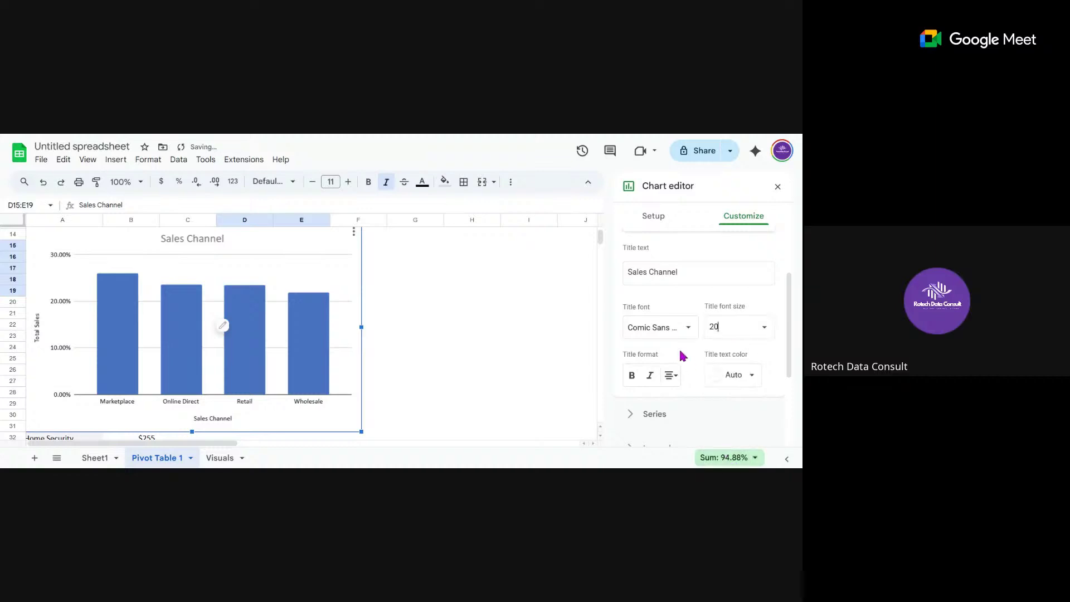
click(672, 333)
click(672, 326)
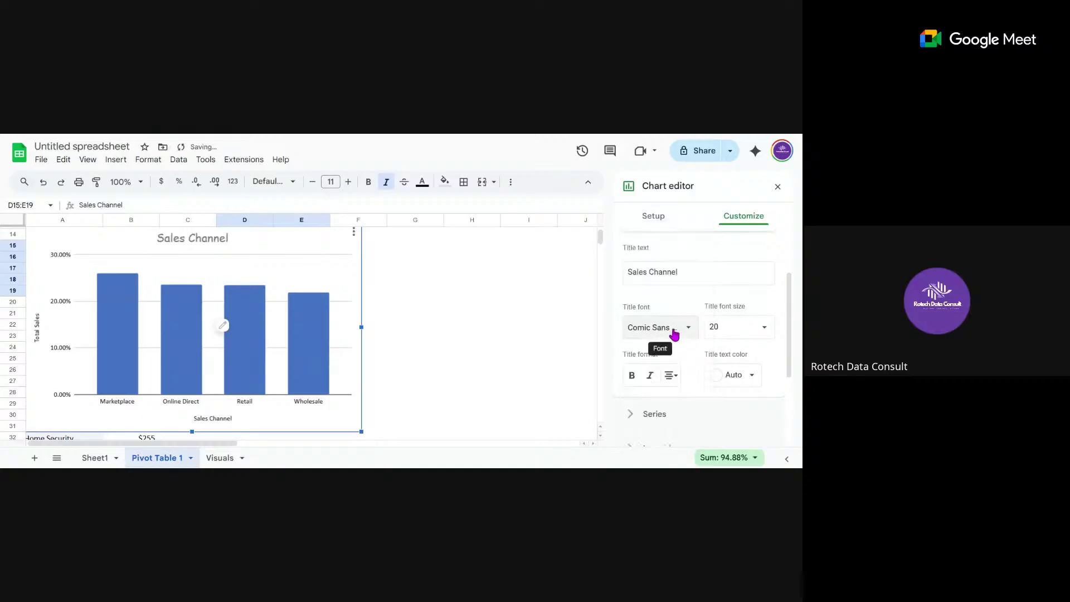
- Turn on data labels for the columns of the Sales Channel chart
drag(789, 318, 783, 382)
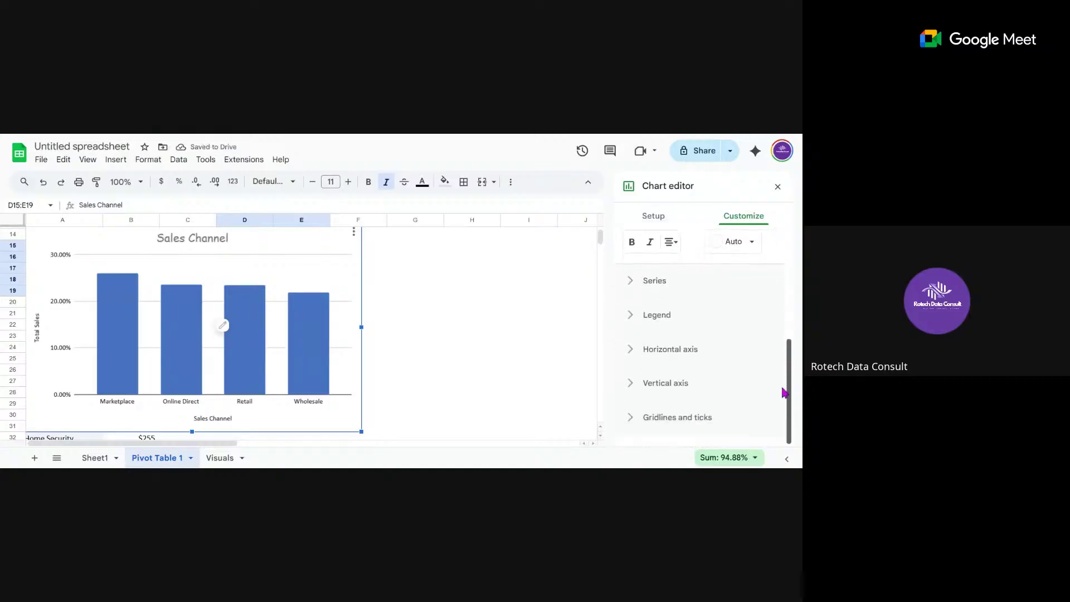
click(633, 281)
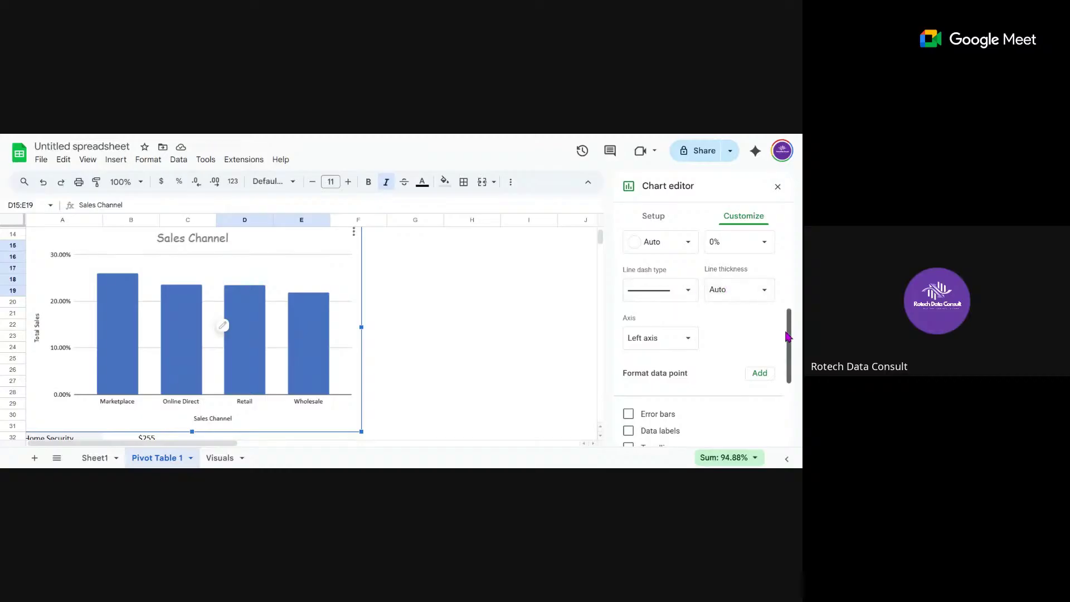
mouse_move(788, 336)
mouse_down()
mouse_move(785, 291)
mouse_move(793, 356)
mouse_up()
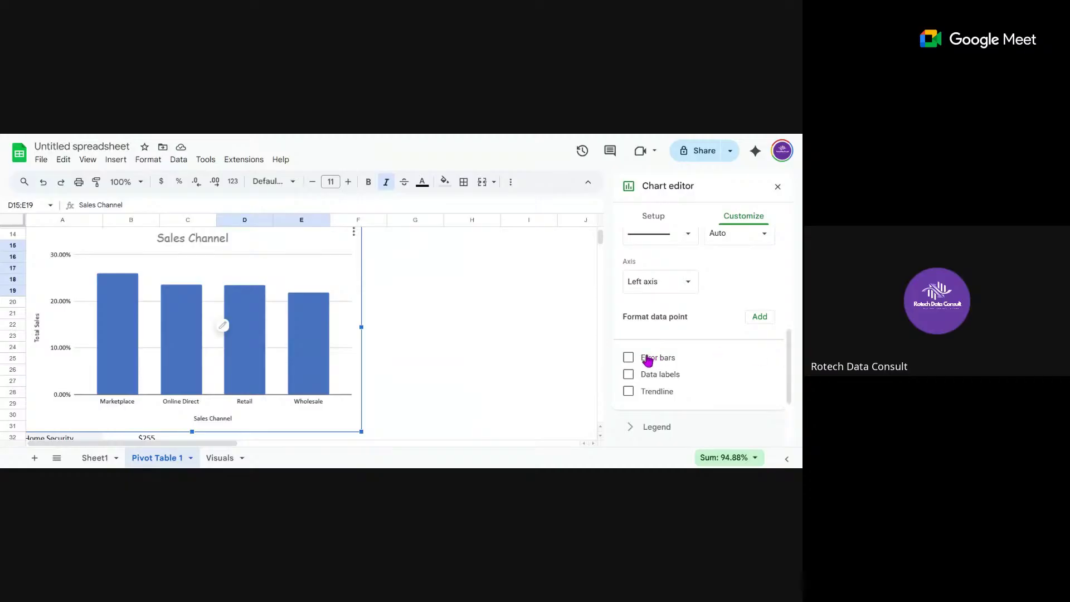
click(629, 375)
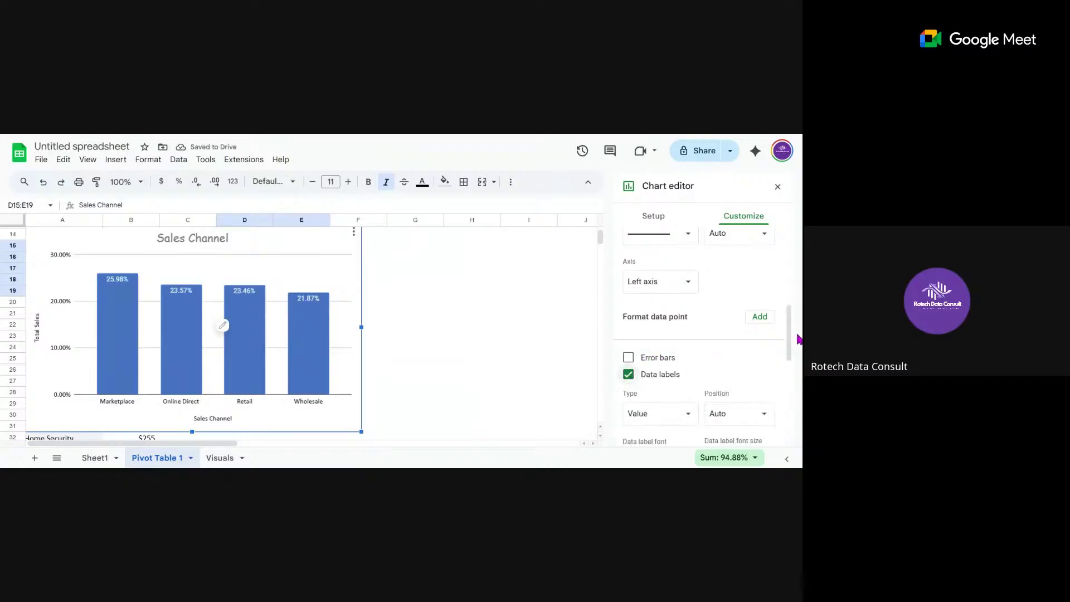
- Remove the vertical axis's major gridlines from the Sales Channel chart
drag(793, 342, 785, 432)
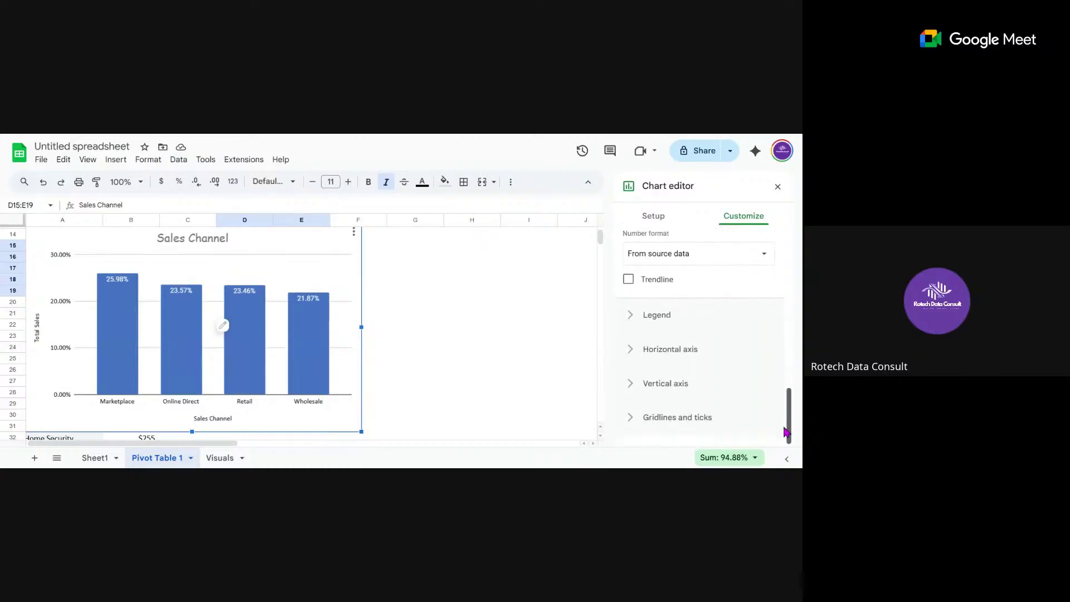
click(634, 425)
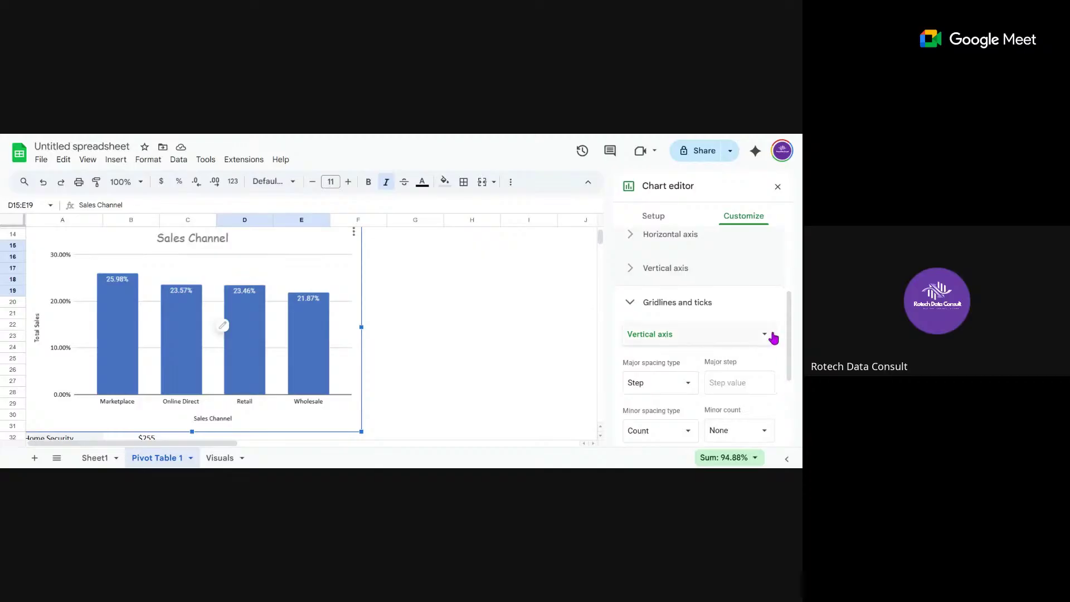
scroll(786, 341, down, 3)
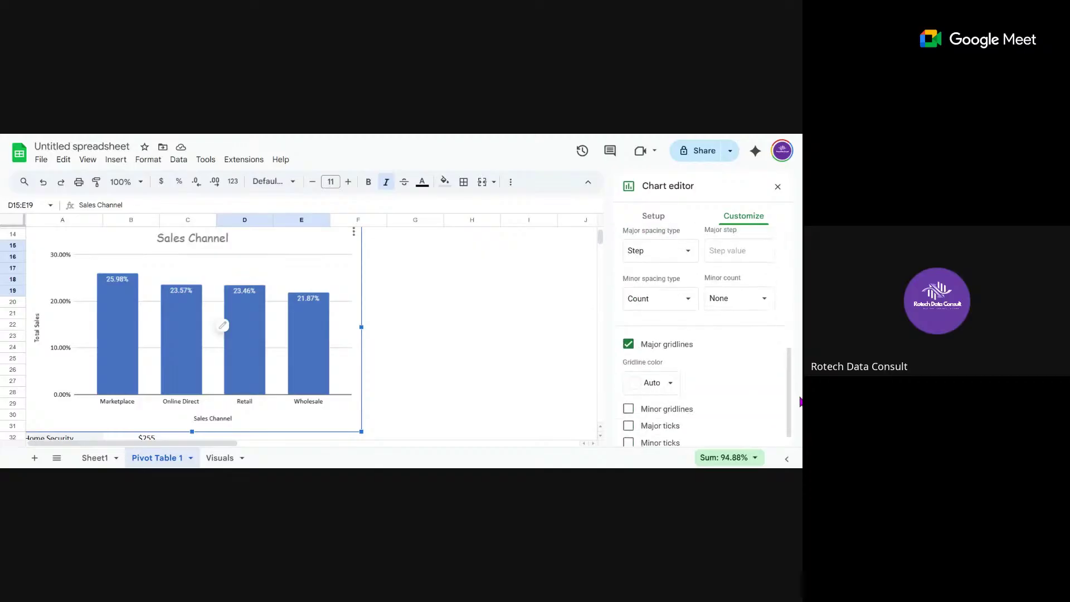
click(628, 344)
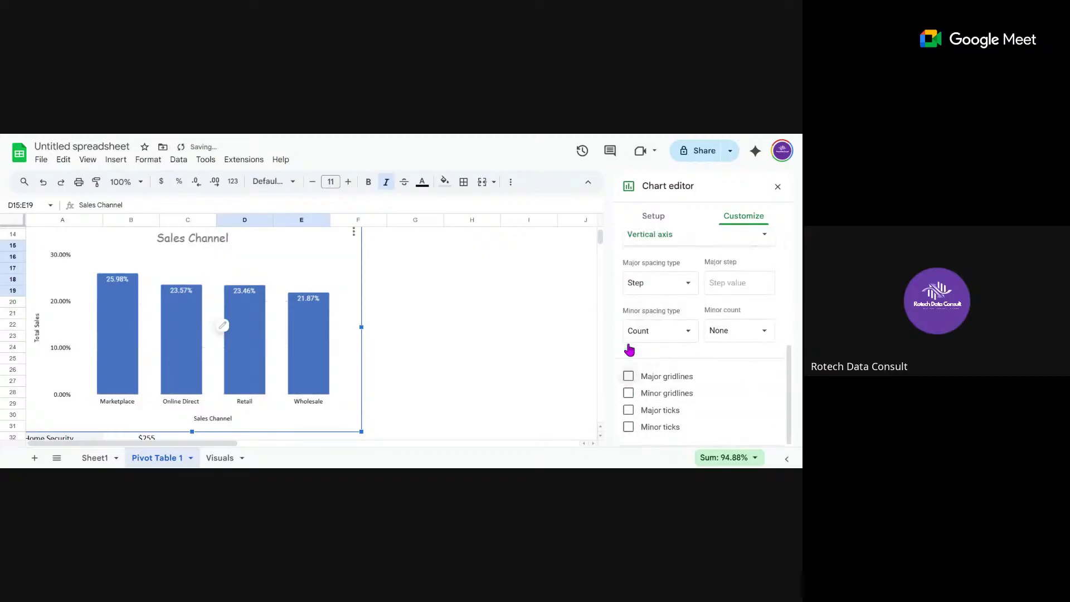
- Shift the Sales Channel chart clear of the Product Category table and paste the copied chart at cell J5 of the Visuals sheet
drag(305, 266, 467, 276)
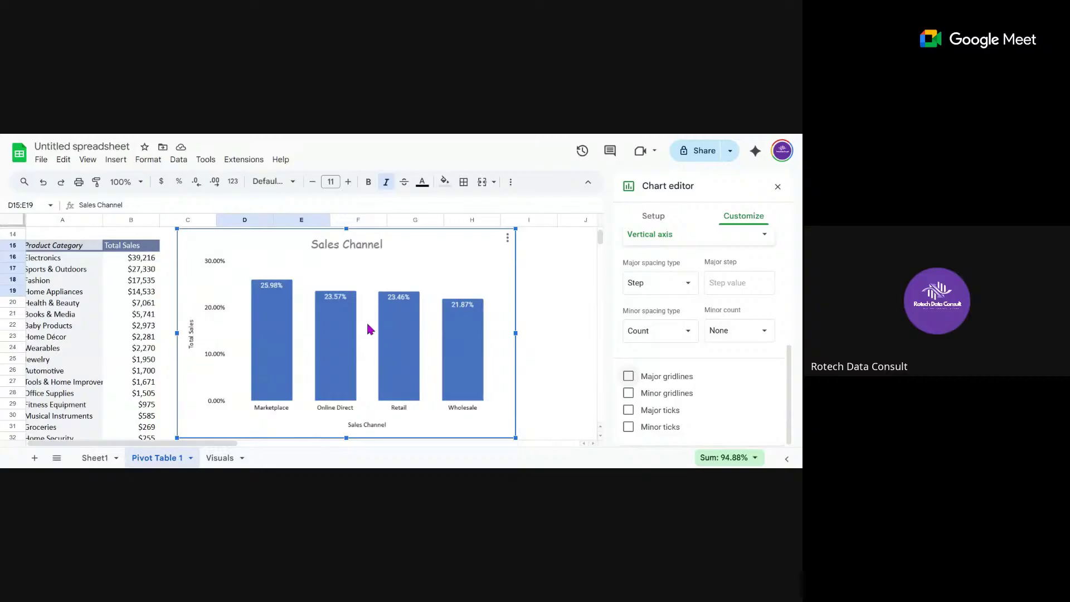
click(219, 460)
click(569, 259)
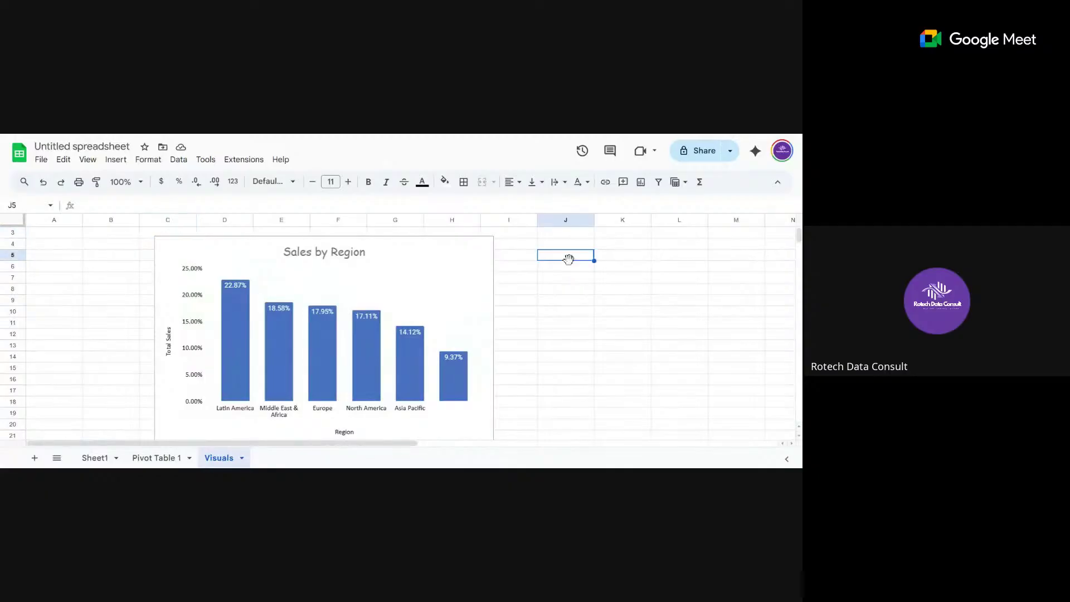
key(ctrl+v)
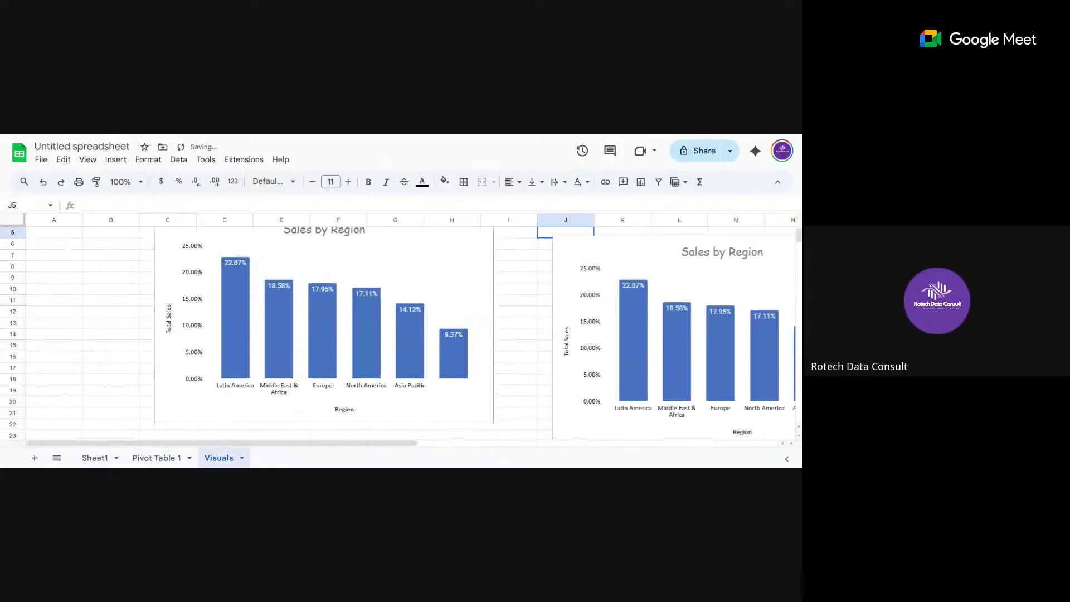
- Delete the Sales Channel chart from the Pivot Table 1 sheet
click(164, 458)
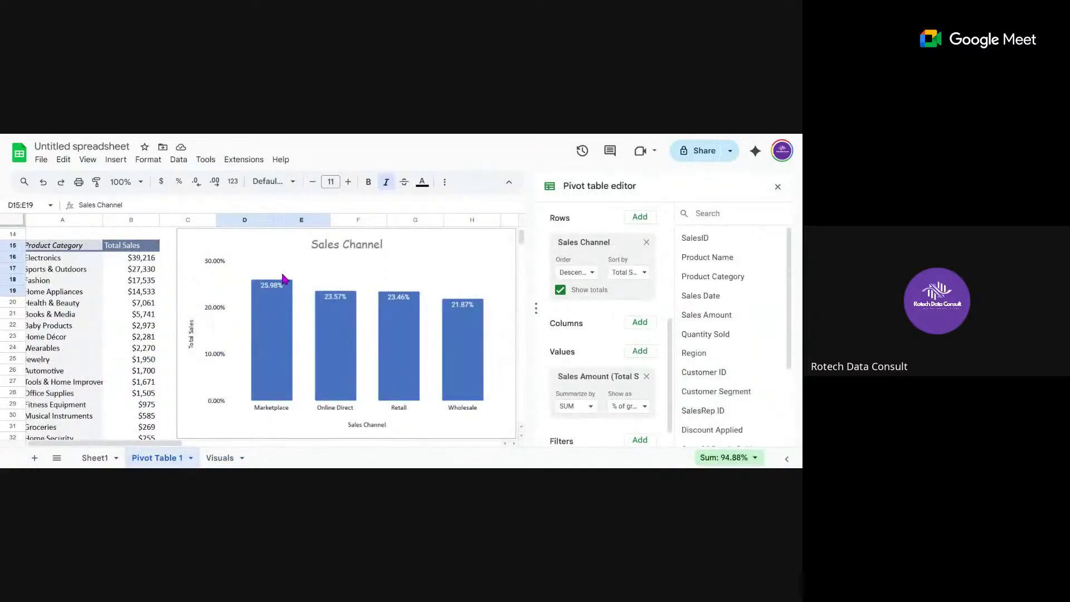
click(348, 269)
key(Delete)
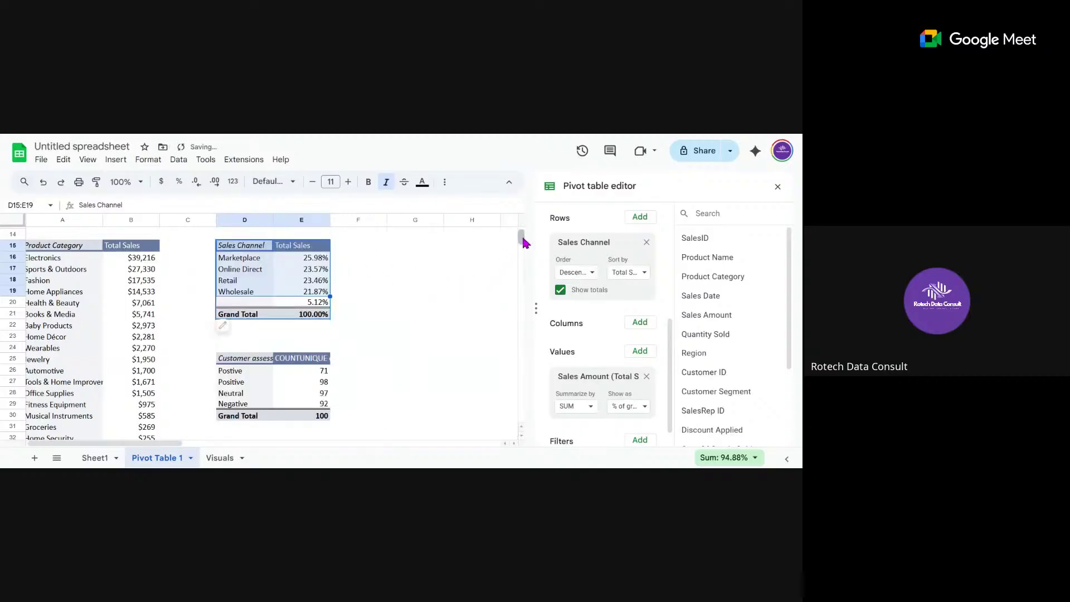
- Look through the pivot tables on the Pivot Table 1 sheet to locate the Sales Date - Year-Month table
scroll(523, 241, down, 5)
scroll(524, 240, up, 10)
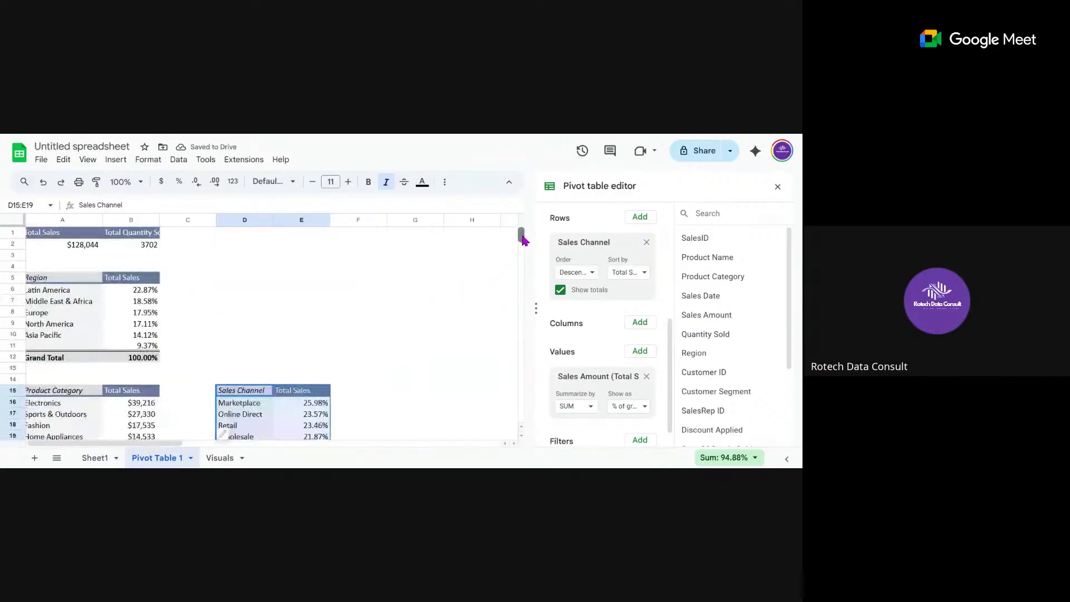
scroll(523, 240, down, 10)
scroll(524, 241, up, 8)
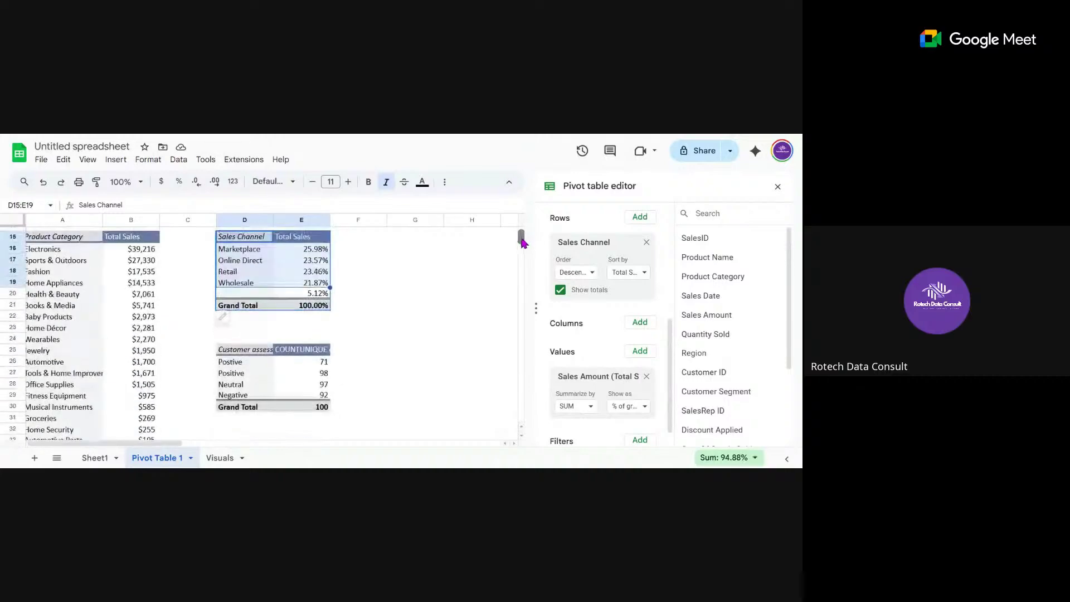
scroll(522, 241, down, 10)
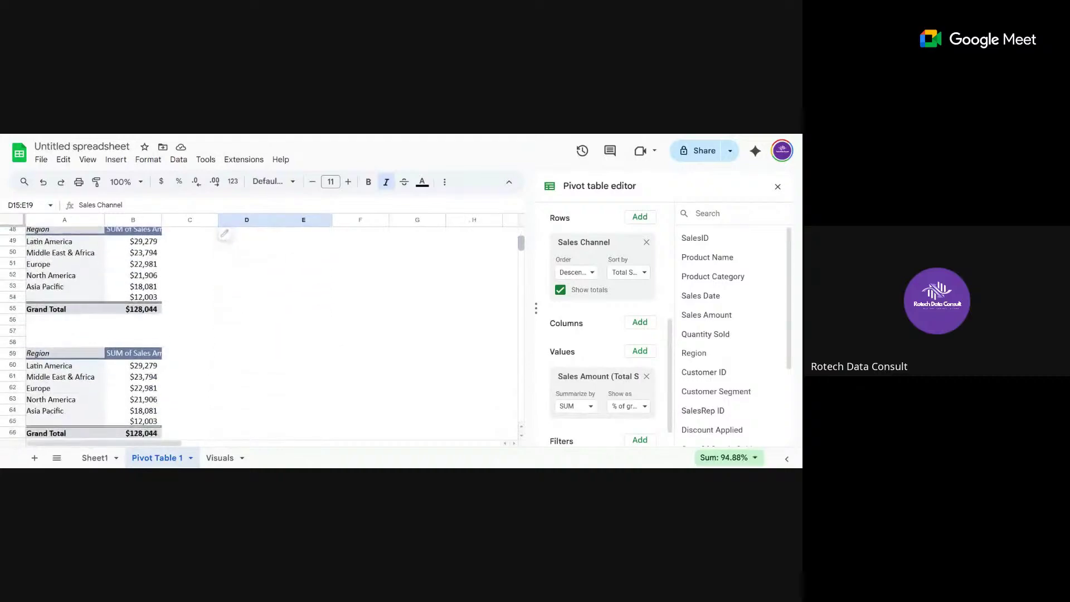
scroll(362, 334, down, 7)
drag(361, 386, 362, 273)
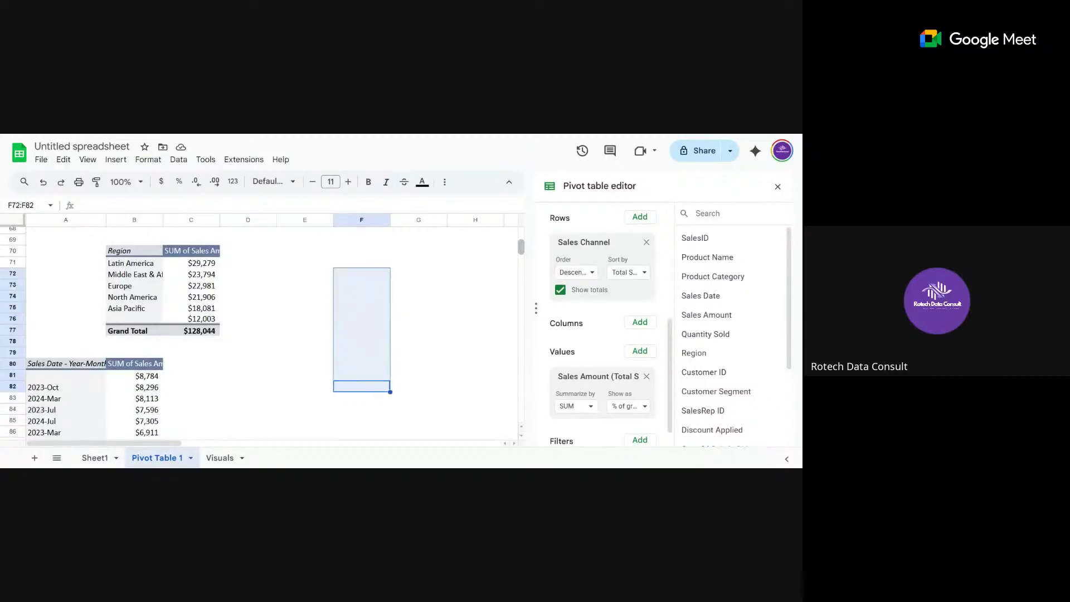
scroll(262, 334, down, 4)
scroll(262, 334, up, 1)
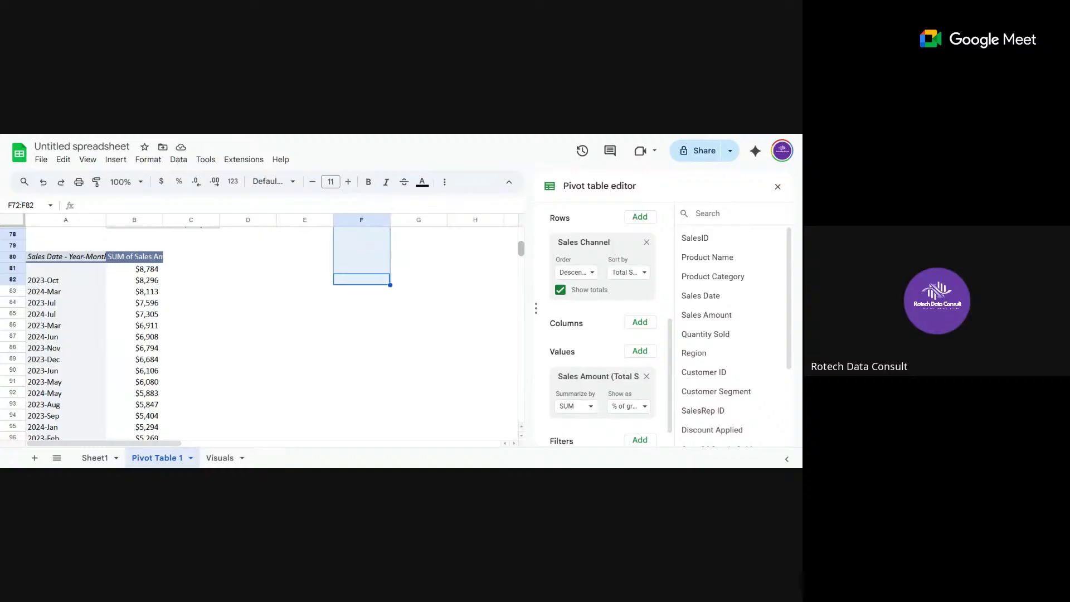
scroll(261, 334, down, 3)
scroll(262, 334, up, 2)
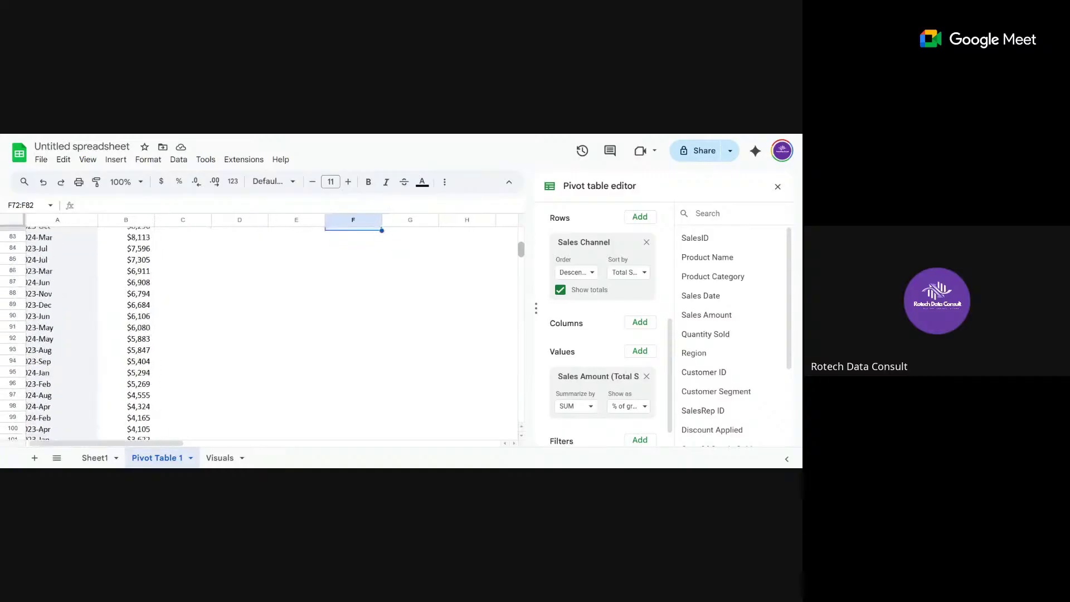
scroll(262, 334, up, 2)
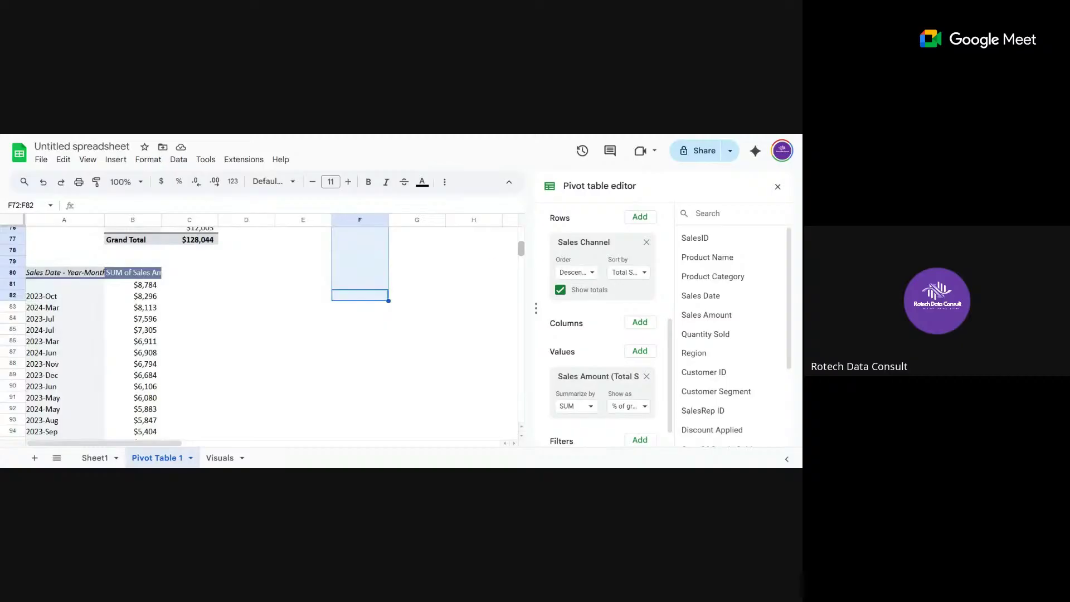
- Sort the monthly sales pivot table by Sales Date - Year-Month in ascending order
click(132, 331)
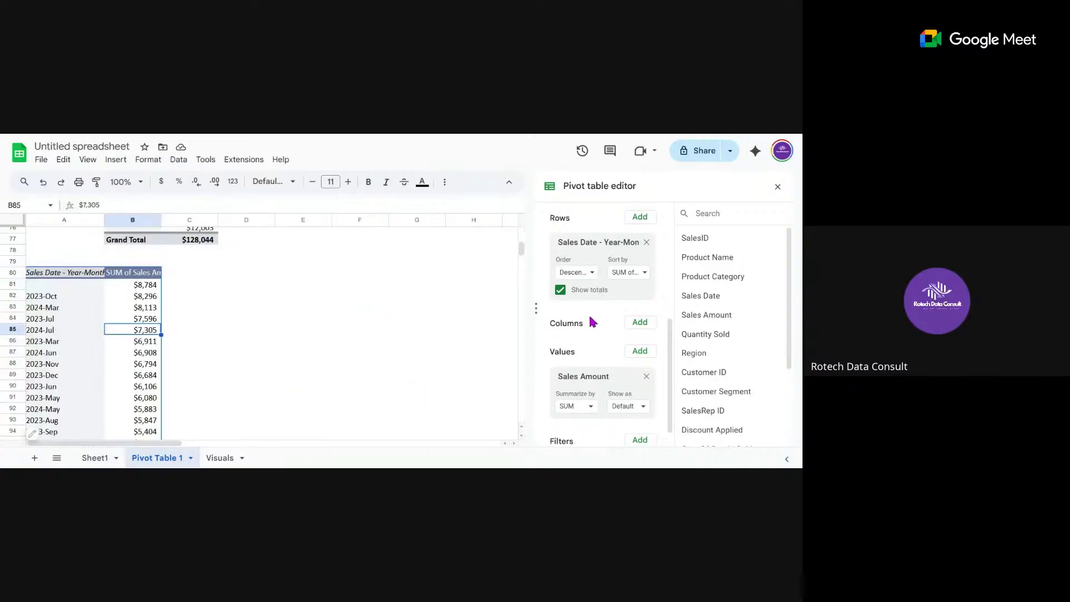
click(629, 273)
click(633, 292)
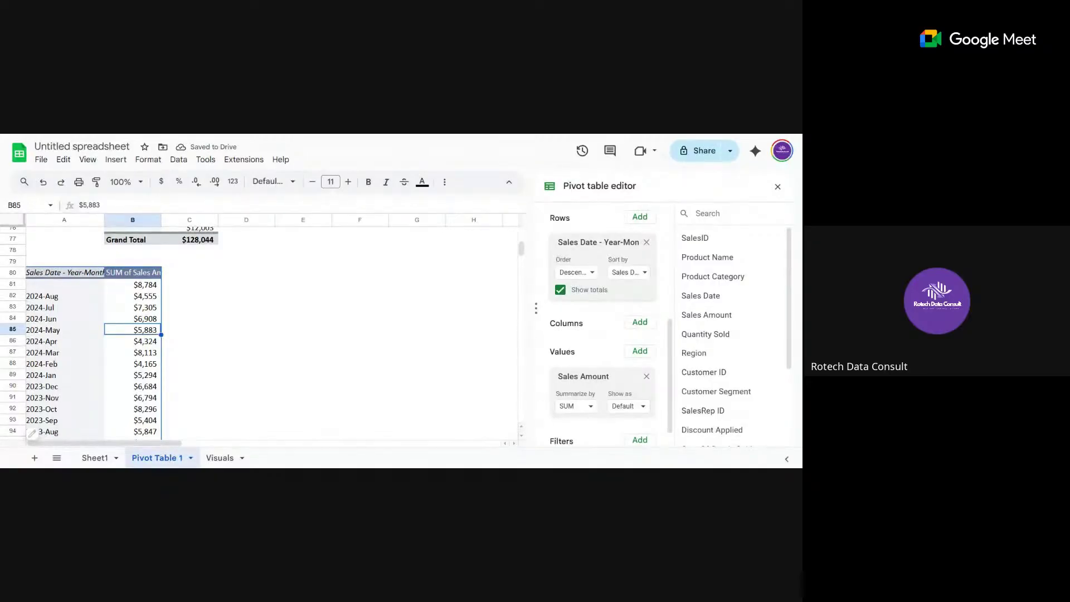
click(590, 273)
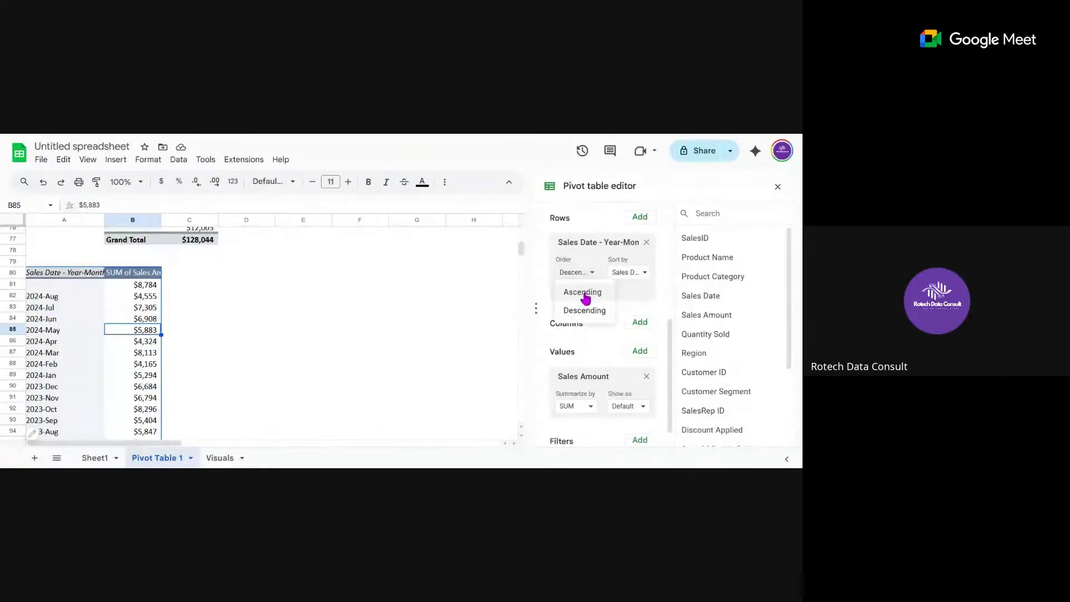
click(583, 293)
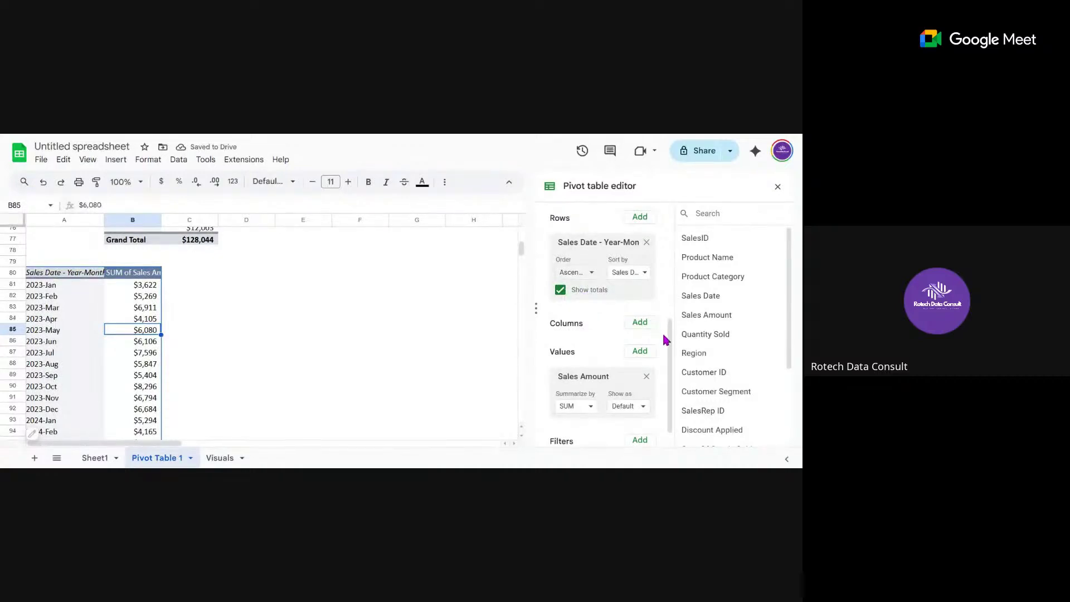
- Show the monthly pivot table's Sales Amount values as % of grand total
scroll(670, 348, down, 1)
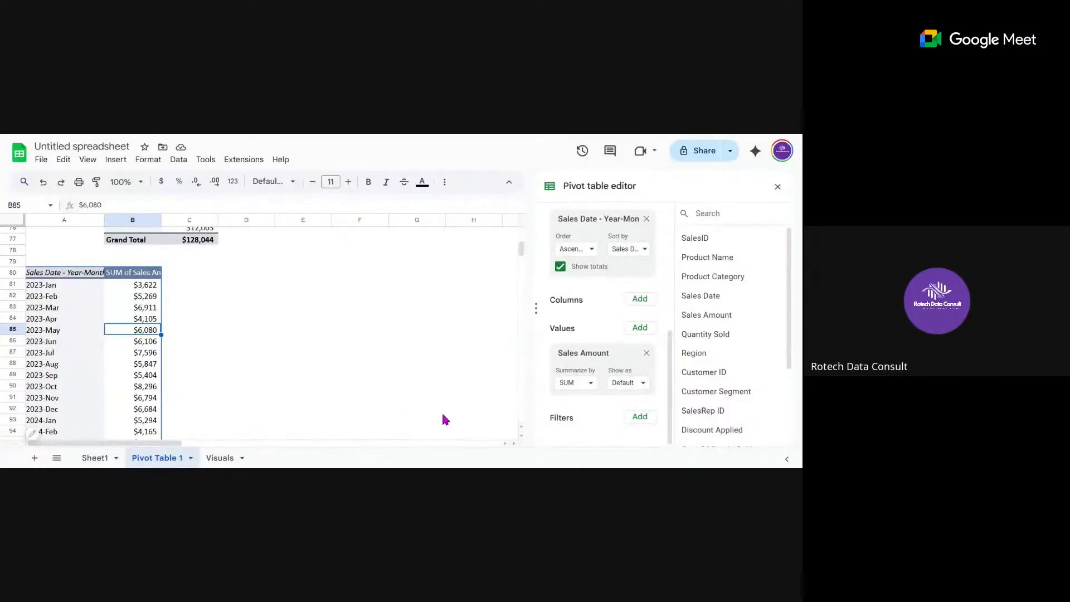
click(620, 390)
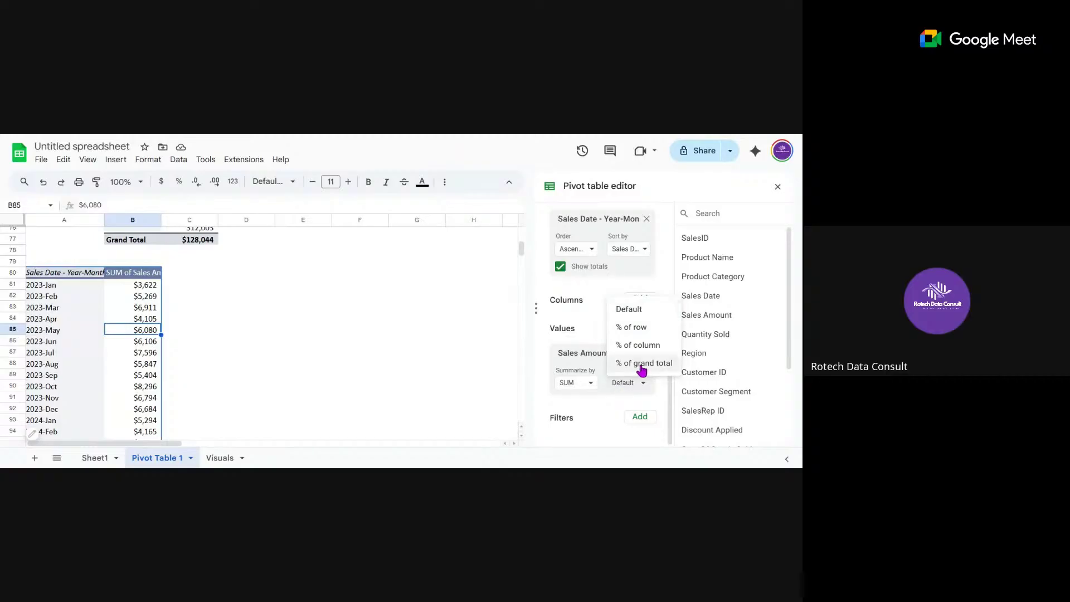
click(642, 363)
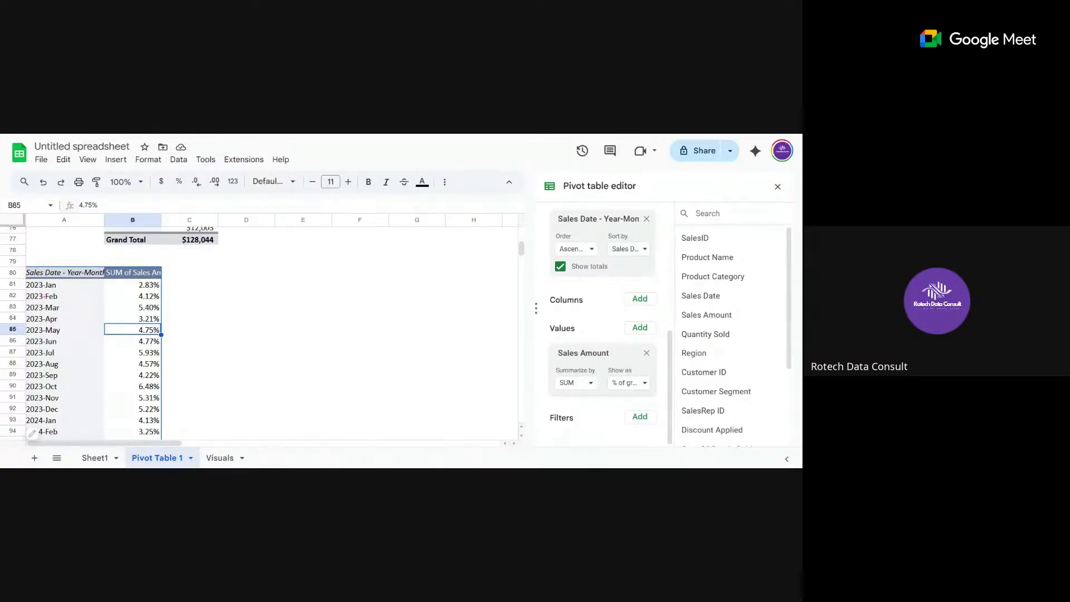
- Insert a chart from the monthly sales pivot table range A80:B100, leaving out the blank-month and Grand Total rows
click(43, 290)
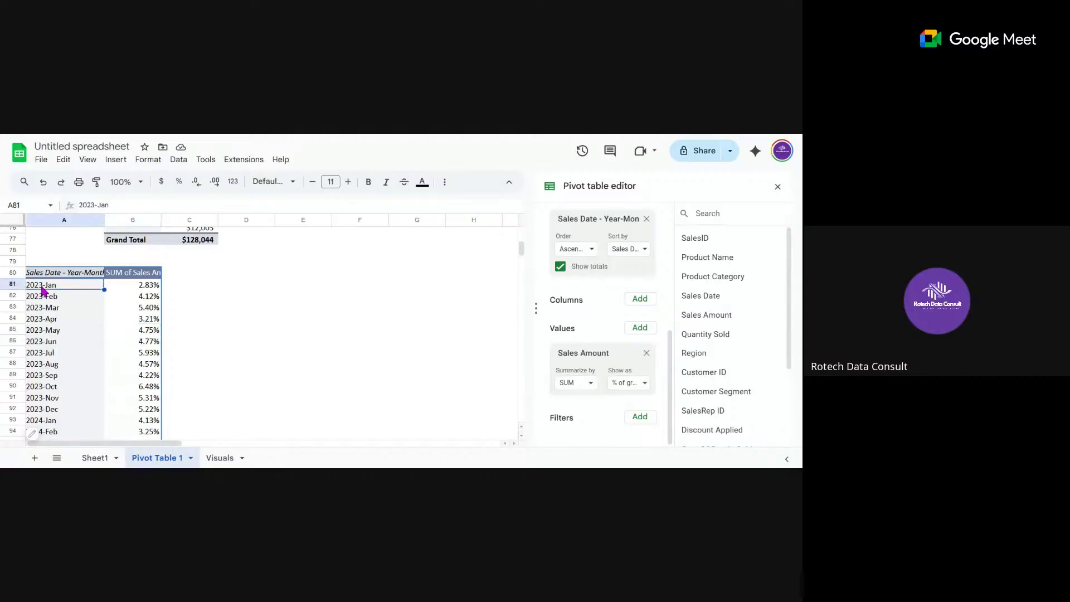
click(53, 276)
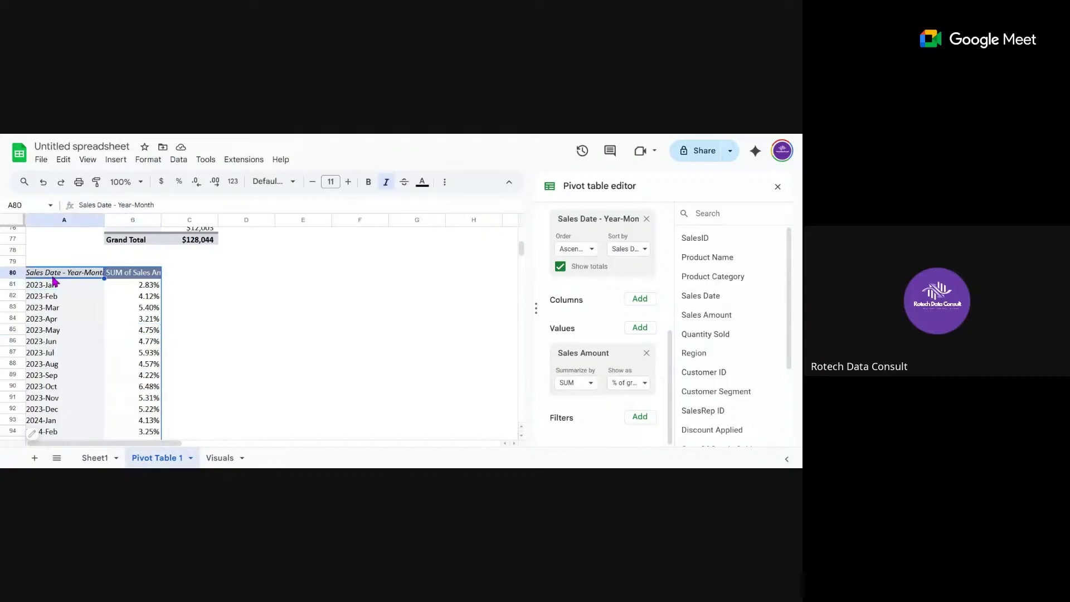
key(shift+Right)
key(shift+Down)
key(shift+Down)
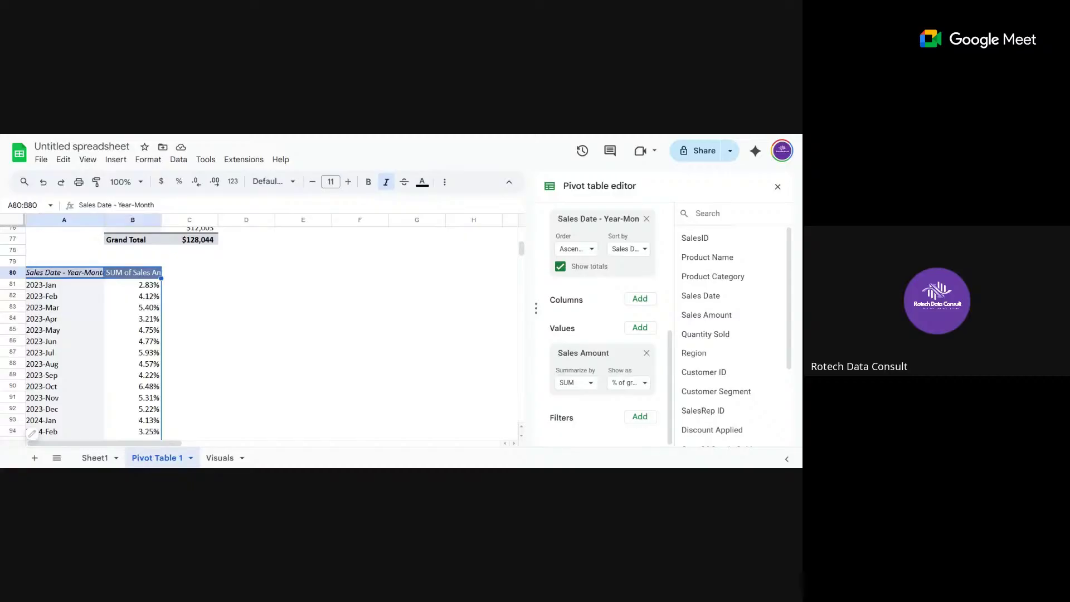
key(shift+Down)
key(shift+Down)
key(shift+Down)
key(shift+Down)
key(shift+Down)
key(shift+Down)
key(shift+Down)
key(shift+Down)
key(shift+Down)
key(shift+Down)
key(shift+Down)
key(shift+Down)
key(shift+Down)
key(shift+Down)
key(shift+Down)
key(shift+Down)
key(shift+Down)
key(shift+Down)
key(shift+Down)
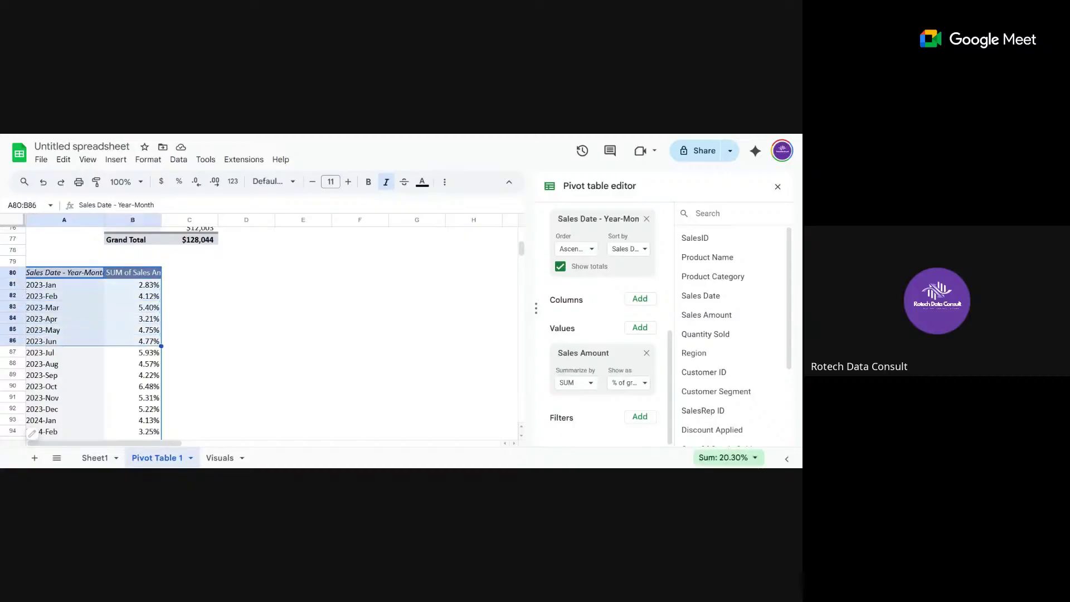
key(shift+Down)
key(shift+Up)
key(shift+Up)
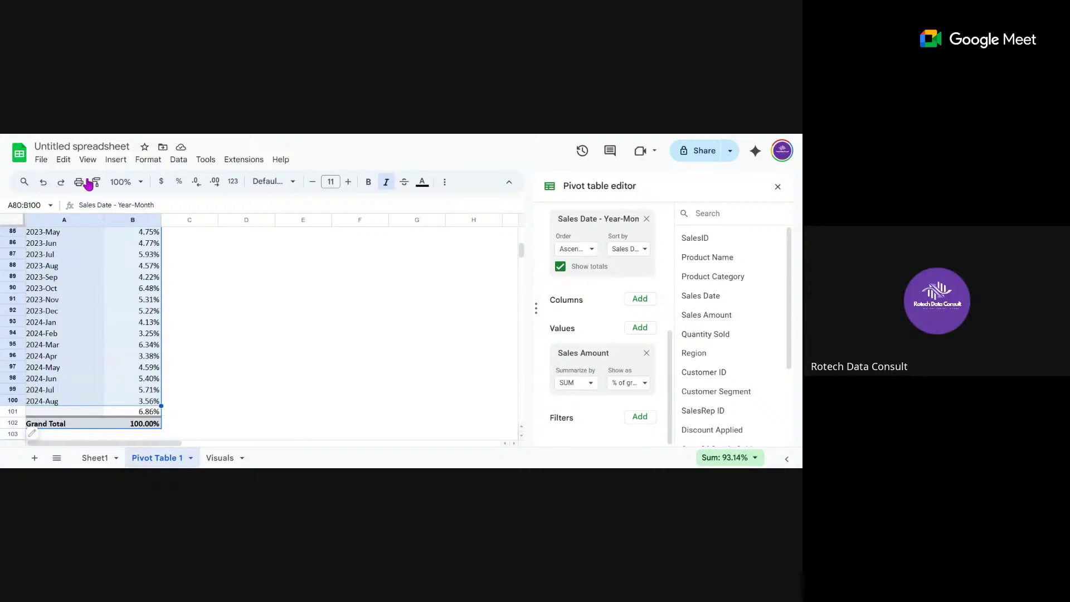
click(116, 162)
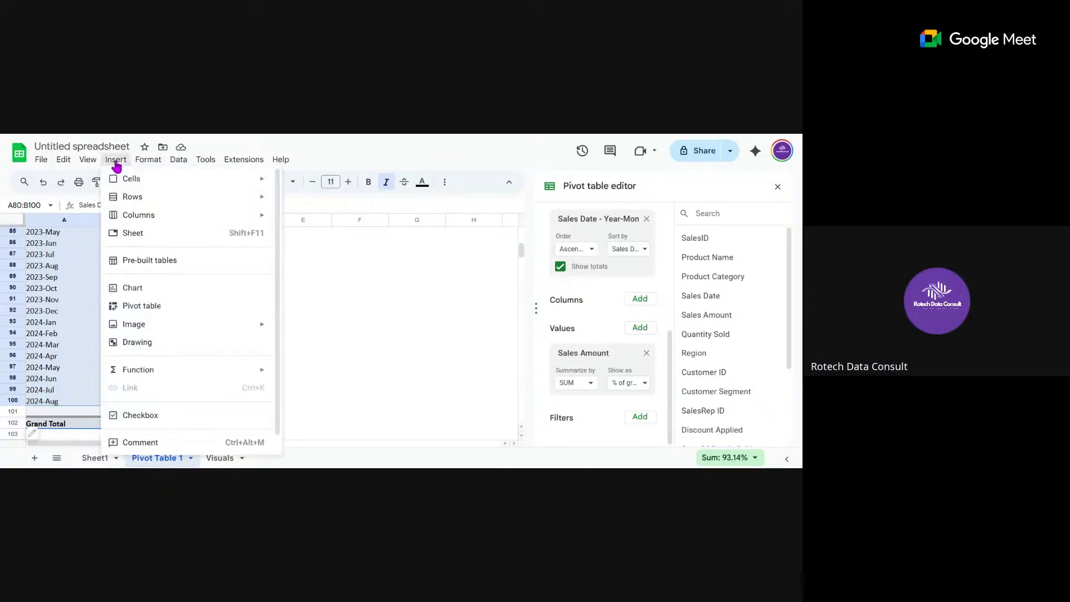
click(125, 289)
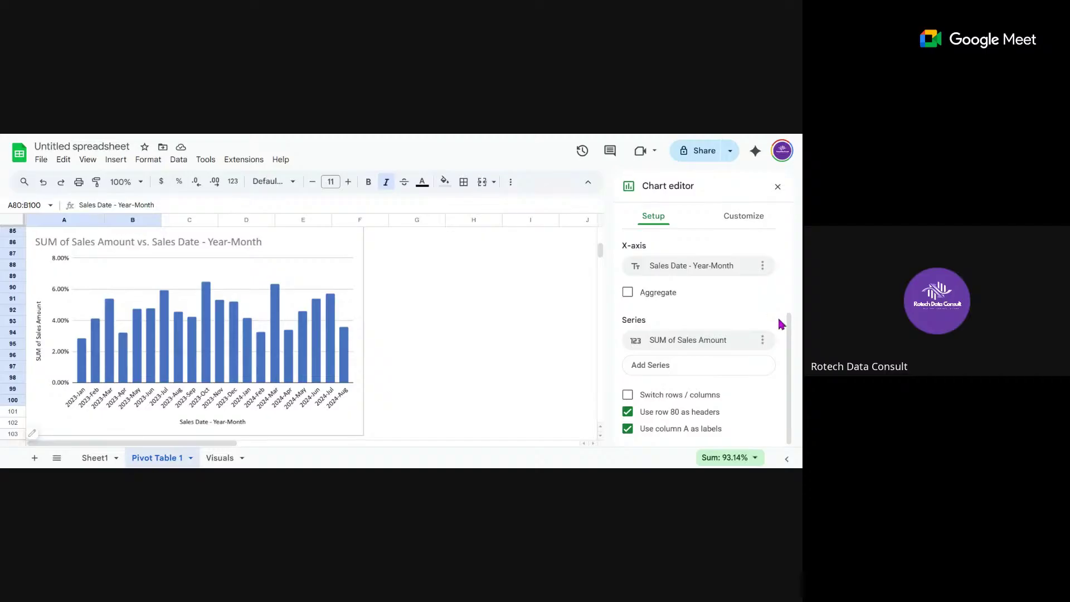
- Change the monthly sales chart from a column chart to a line chart
drag(790, 331, 759, 216)
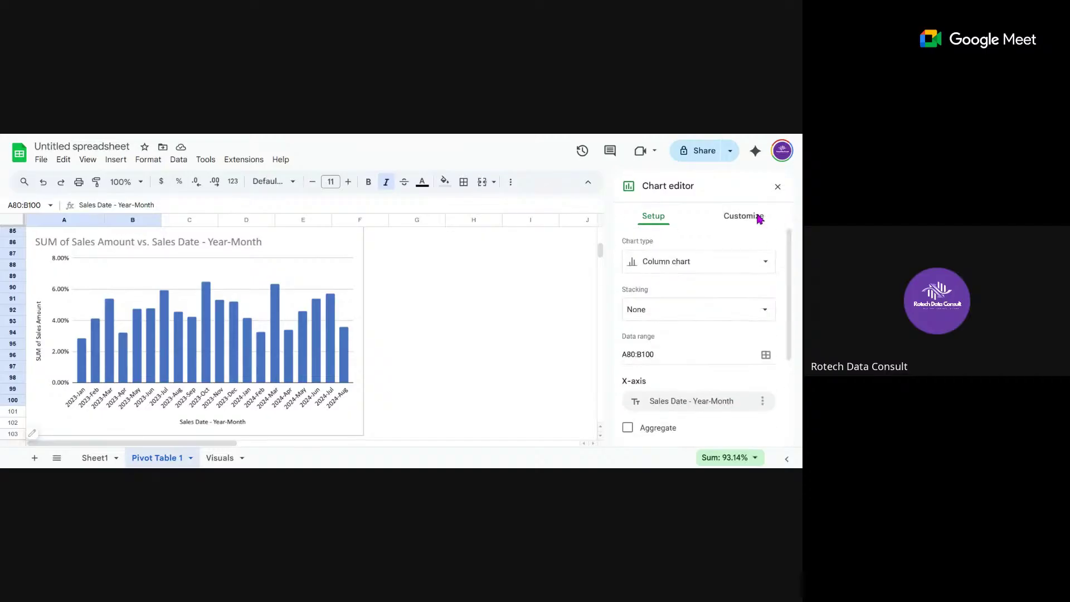
click(681, 265)
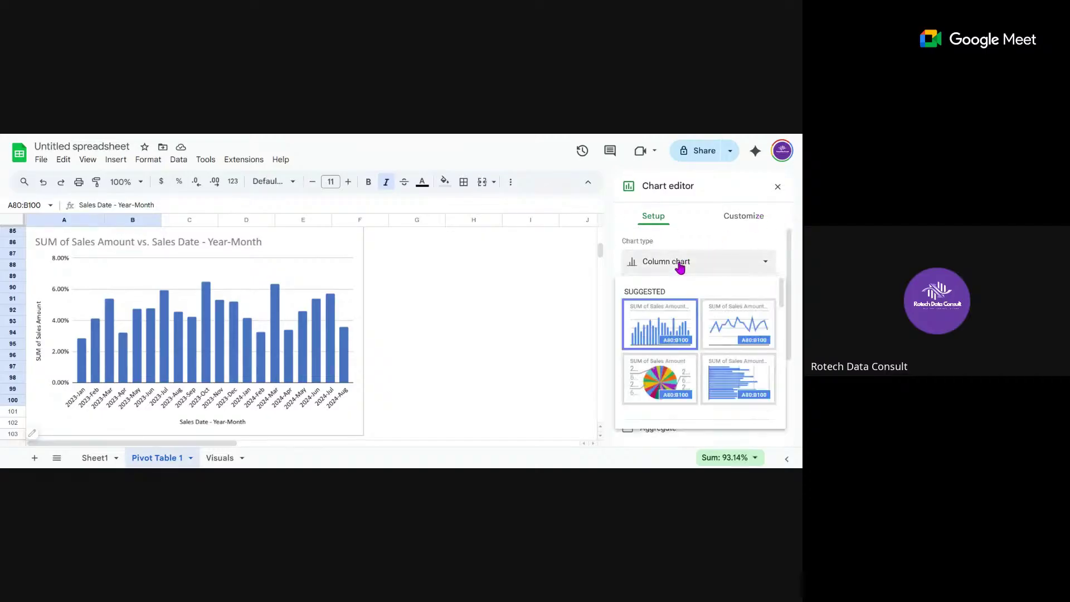
click(729, 323)
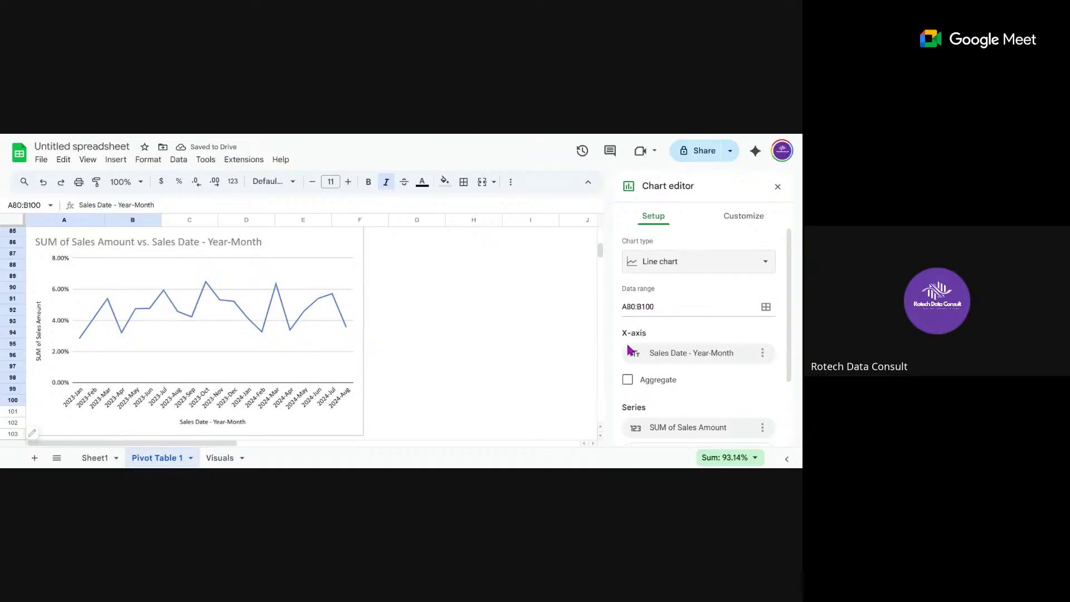
- Try aggregating the line chart's Sales Date - Year-Month axis, switching the option on and back off
click(628, 380)
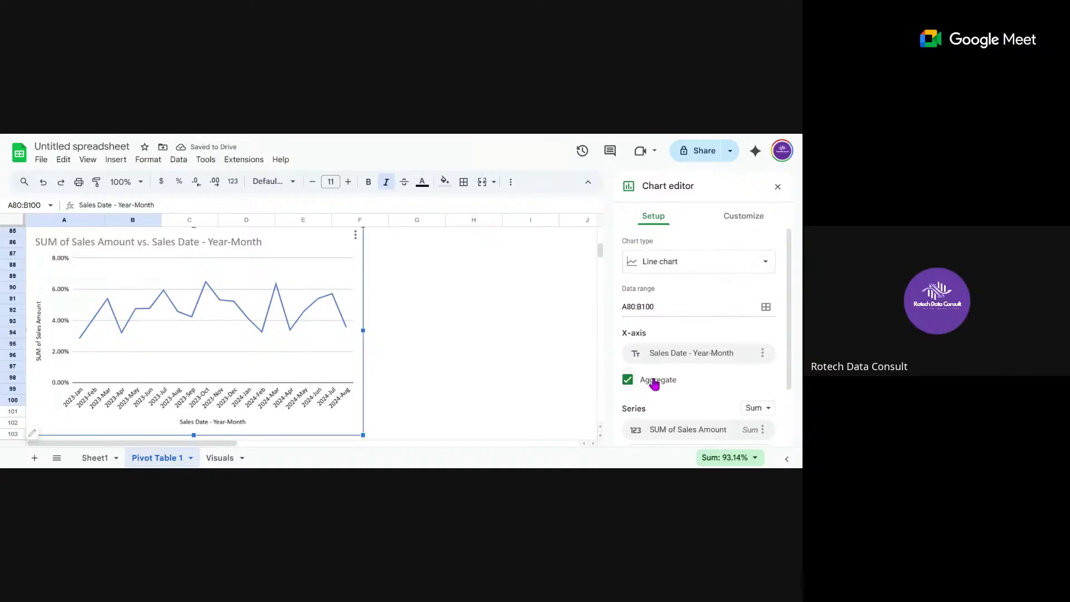
drag(788, 355, 791, 389)
click(627, 334)
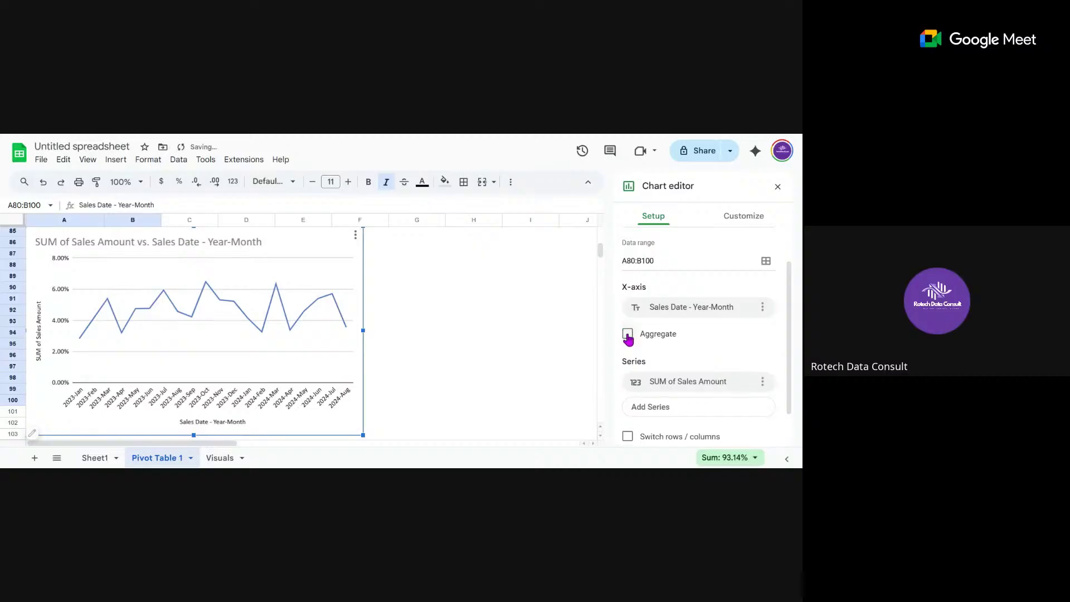
drag(791, 328, 791, 287)
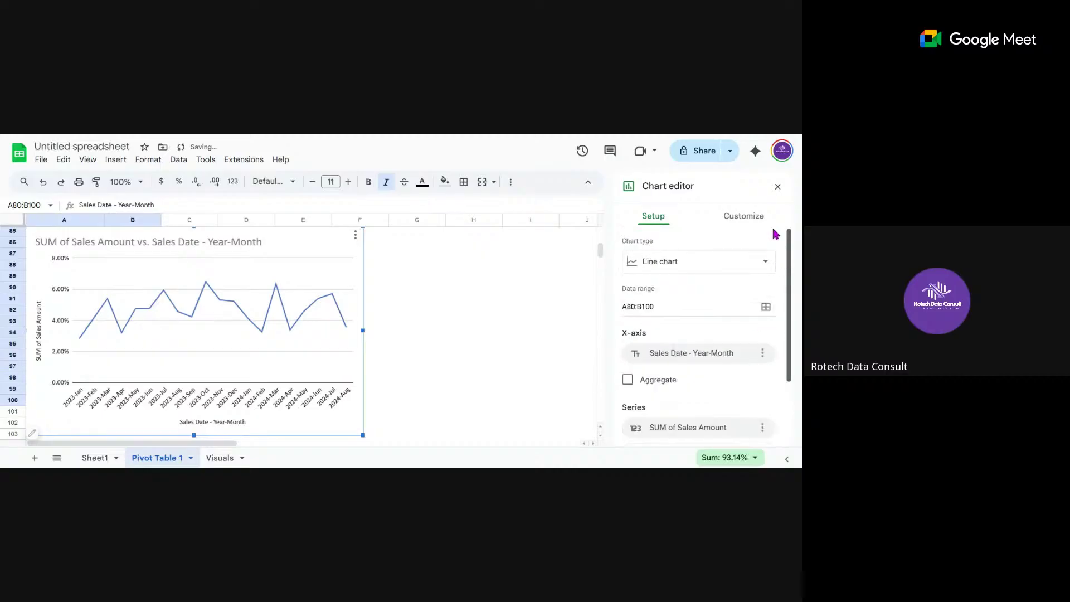
- Widen the monthly sales line chart so that it extends into column G
drag(790, 327, 795, 411)
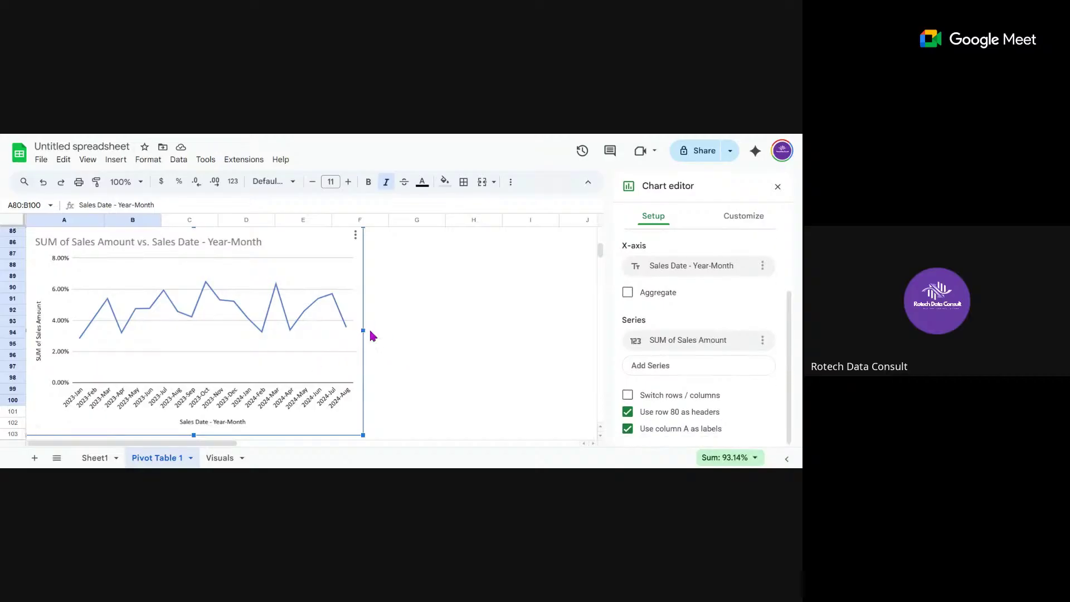
drag(363, 330, 411, 329)
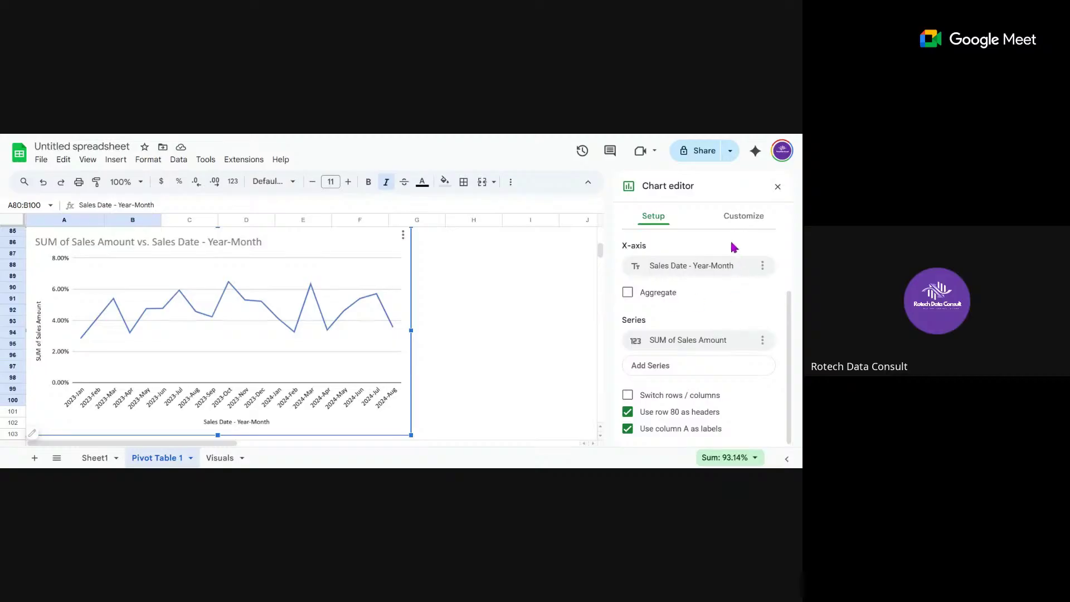
- Try data labels on the line chart's SUM of Sales Amount series, switching them on and back off
click(741, 218)
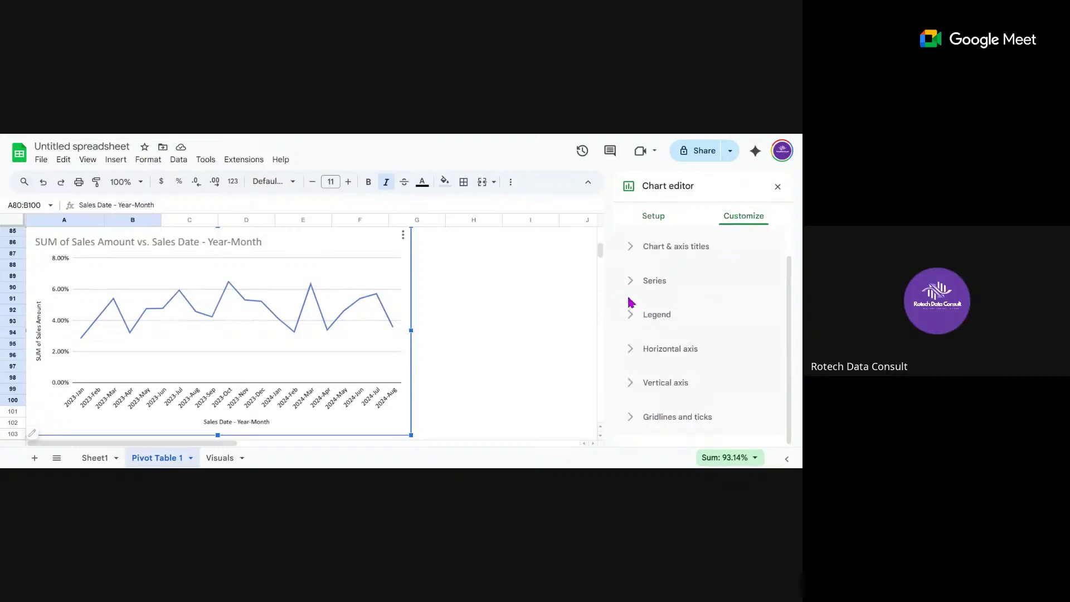
click(633, 281)
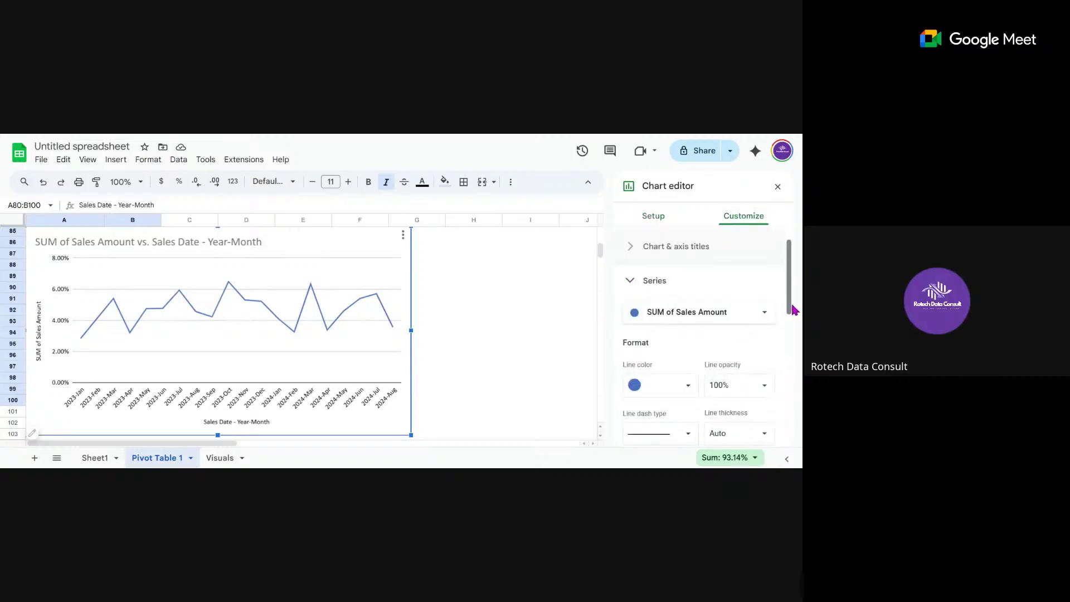
drag(791, 310, 797, 406)
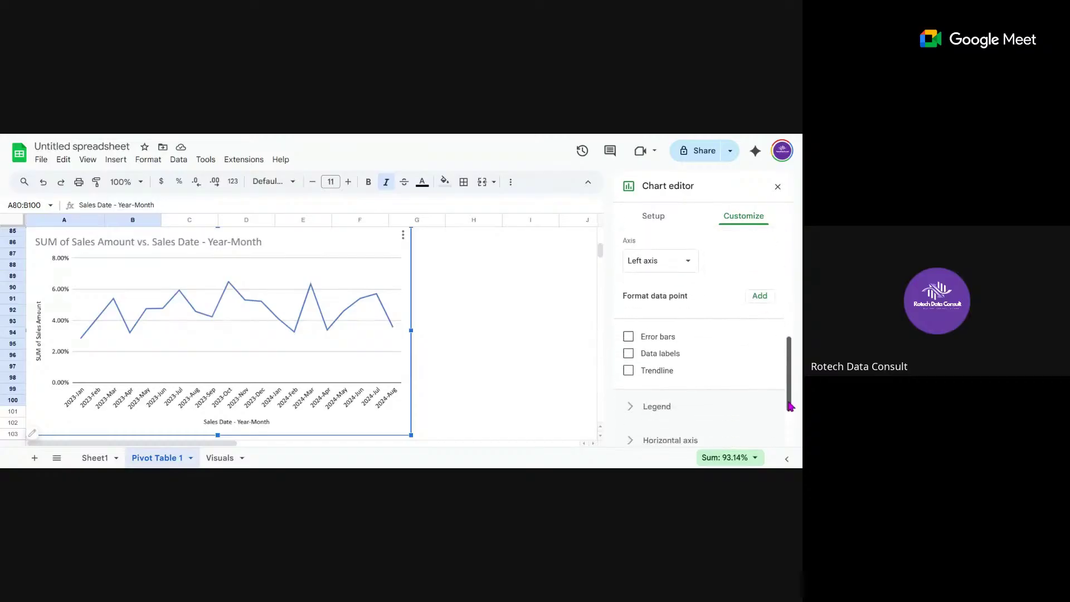
click(628, 354)
click(628, 355)
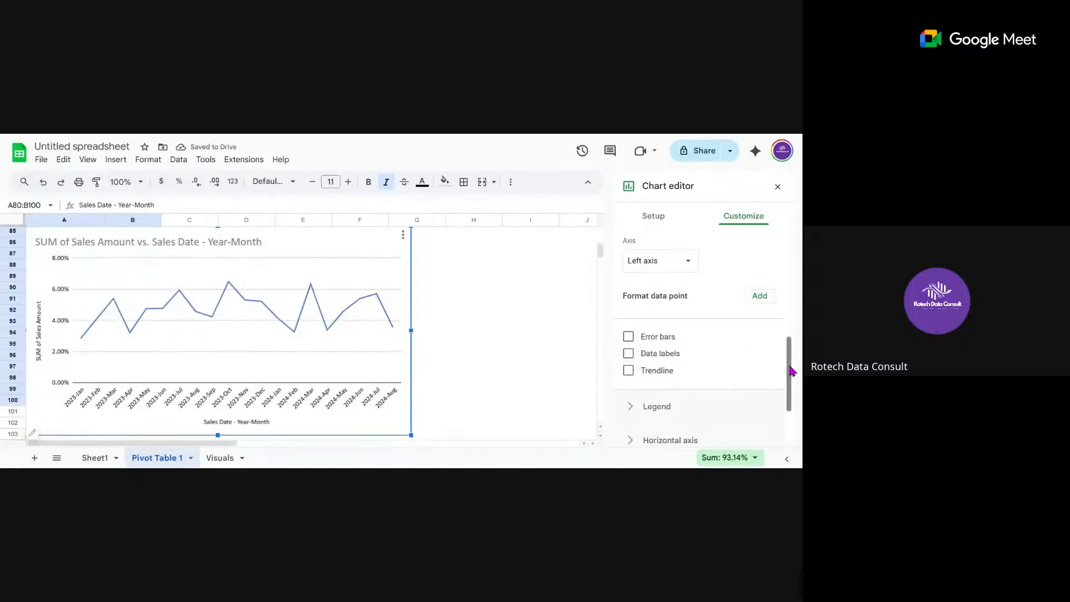
- Remove the major gridlines of the vertical axis from the monthly sales line chart
drag(787, 367, 787, 418)
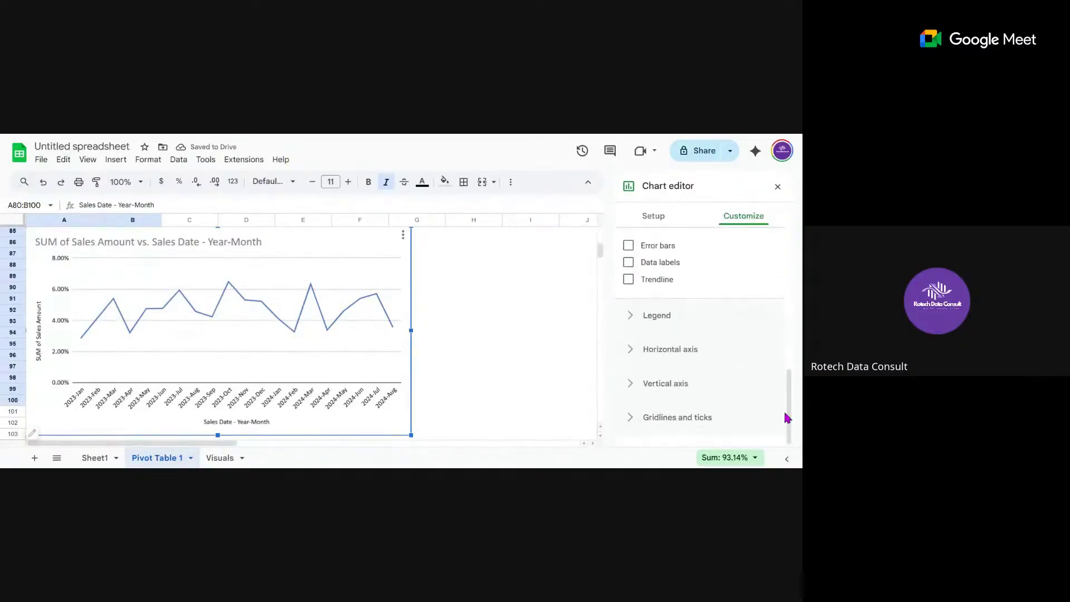
click(626, 421)
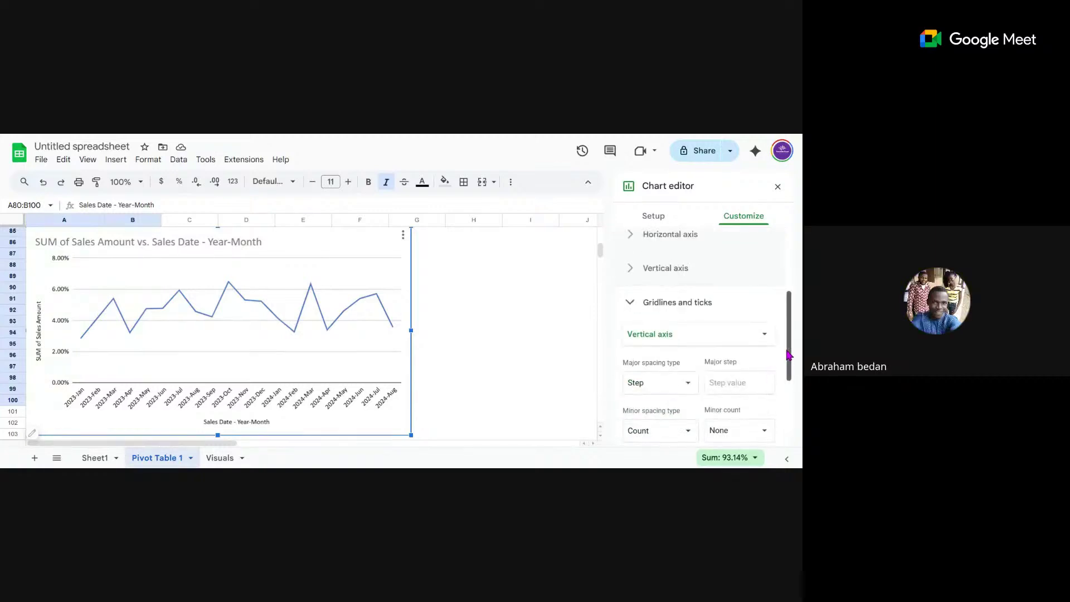
drag(789, 354, 789, 392)
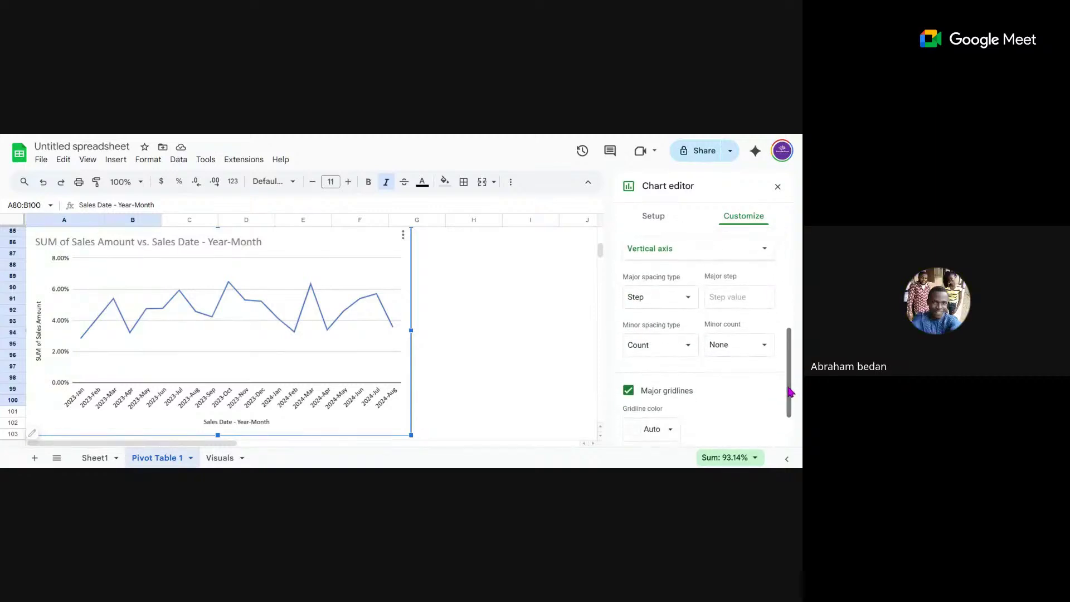
click(633, 392)
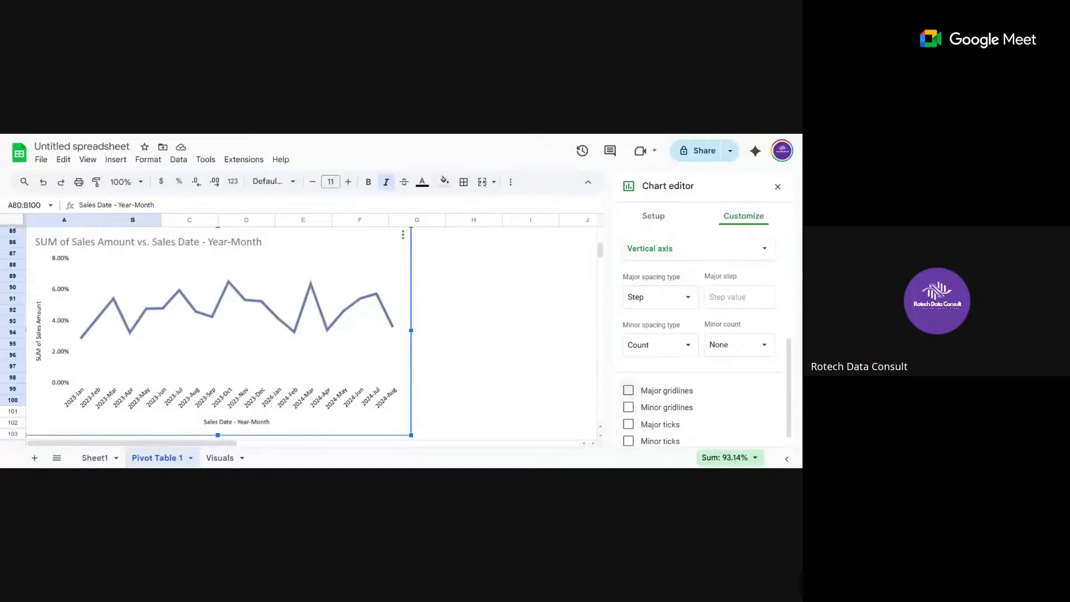
- Examine the monthly sales trend line and look at the source sales records on Sheet1
click(135, 333)
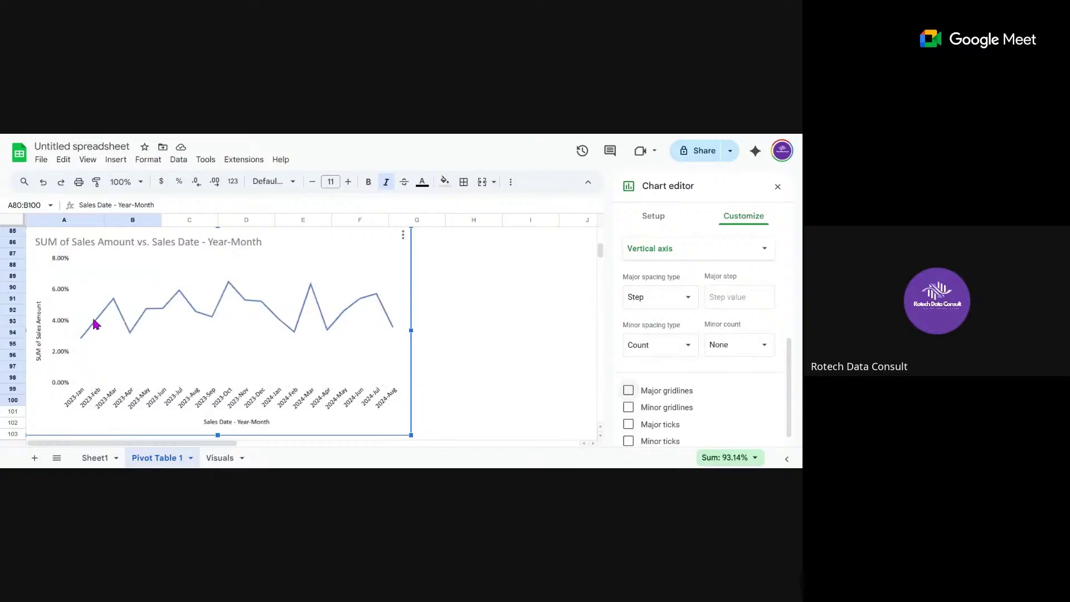
click(115, 302)
click(97, 460)
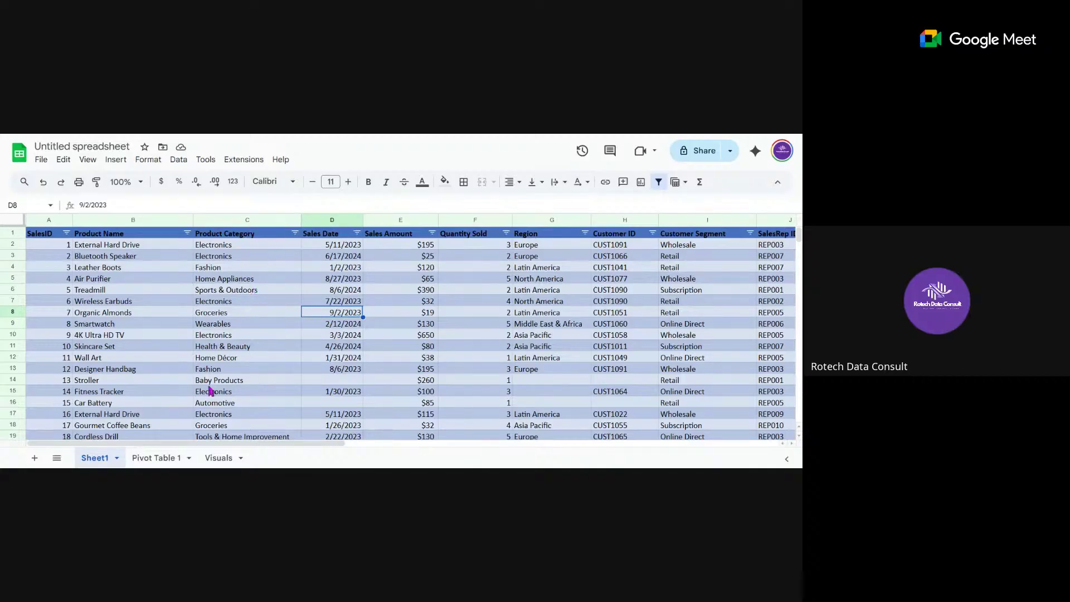
click(152, 459)
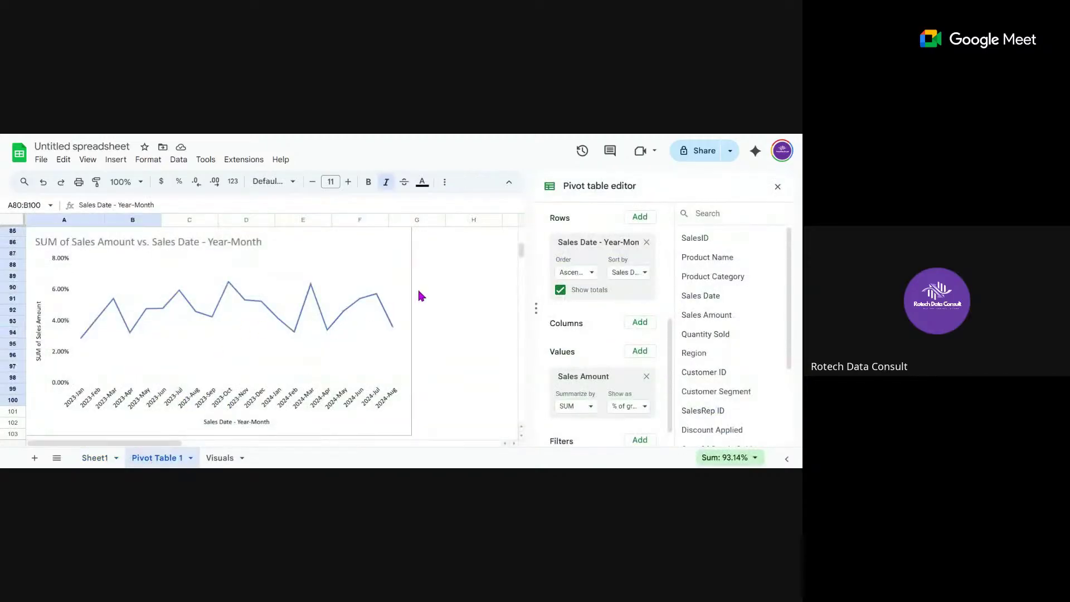
- Copy the monthly sales line chart to the Visuals sheet, pasting it at cell D26 below the Sales by Region charts
click(345, 257)
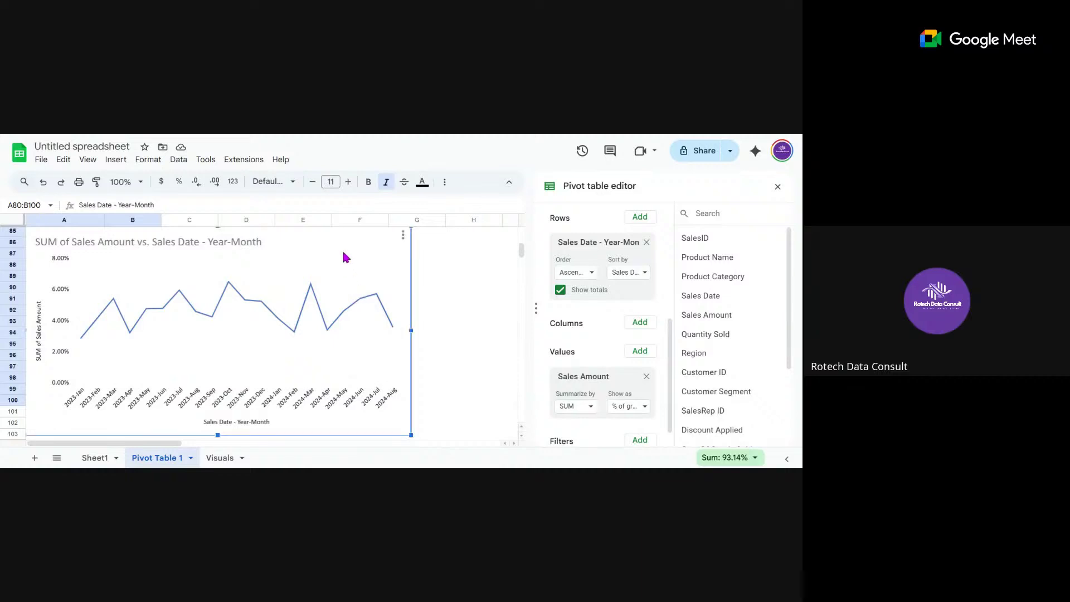
key(ctrl+c)
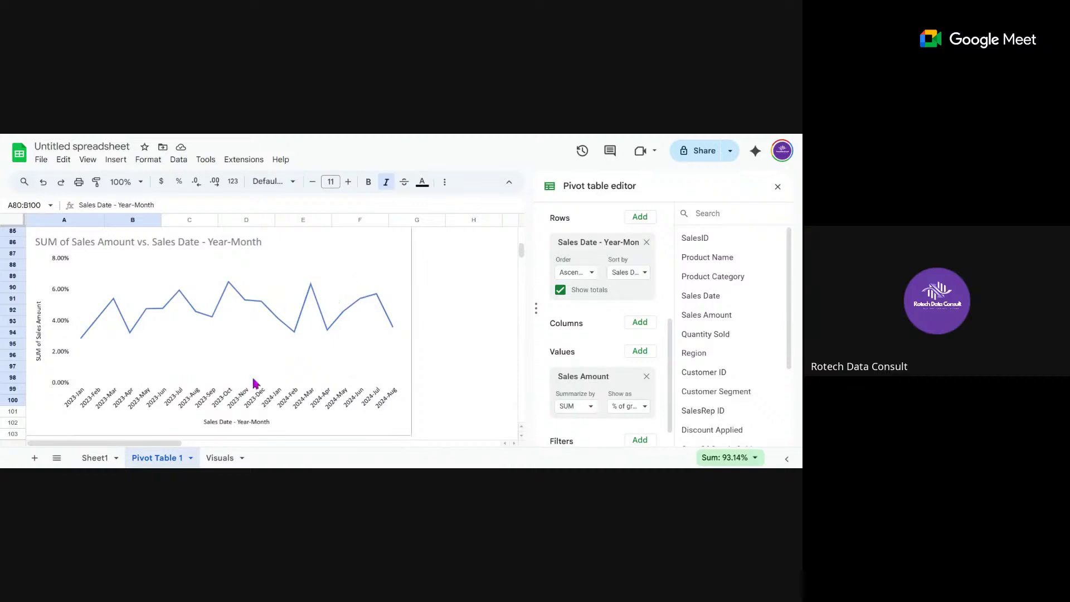
click(221, 458)
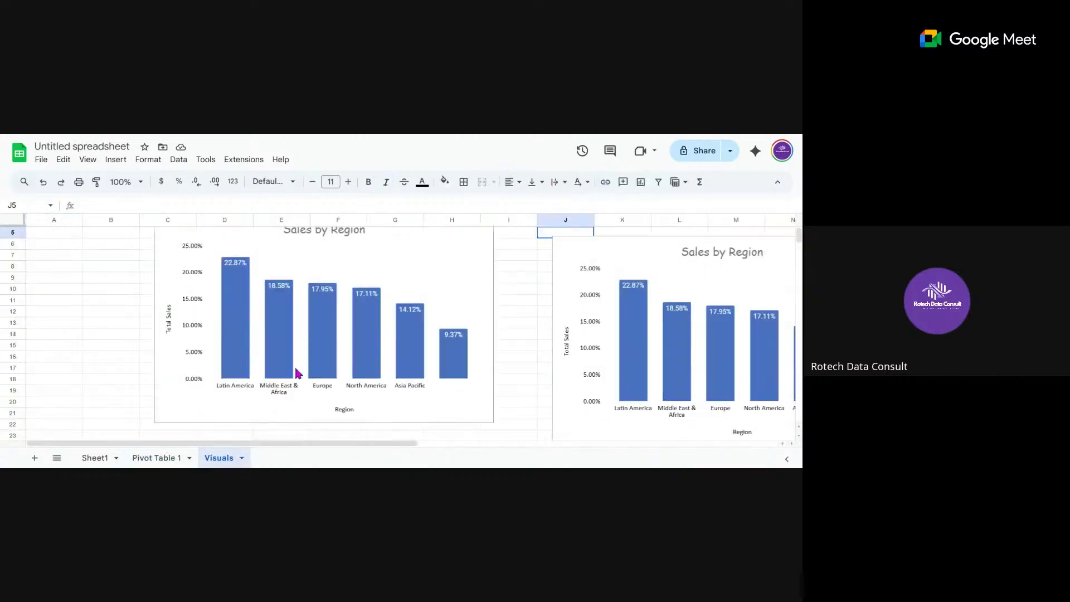
scroll(384, 390, down, 5)
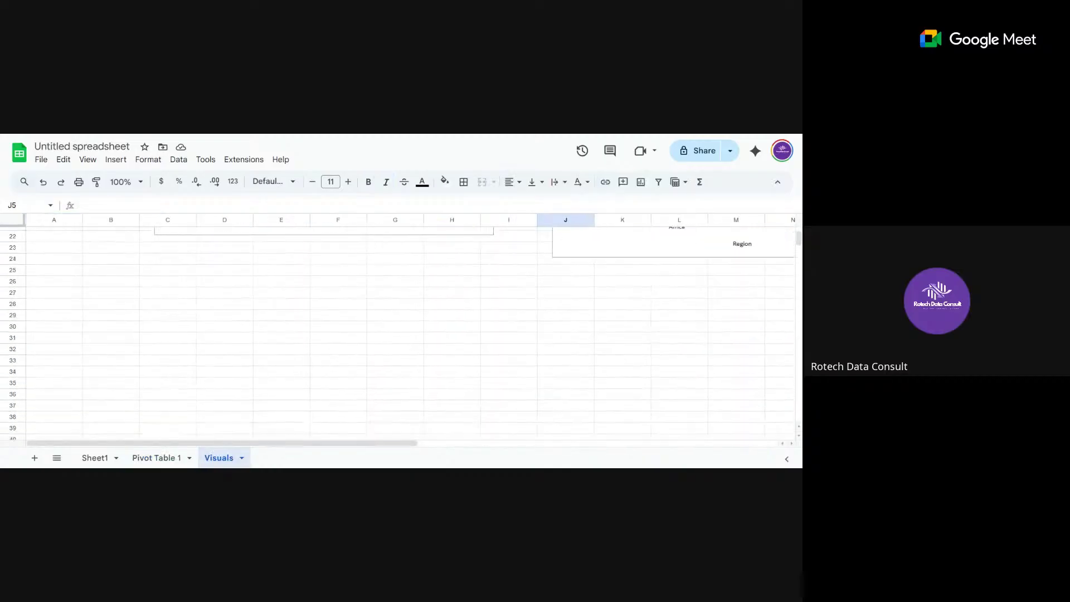
scroll(384, 334, up, 3)
click(335, 375)
scroll(398, 326, down, 1)
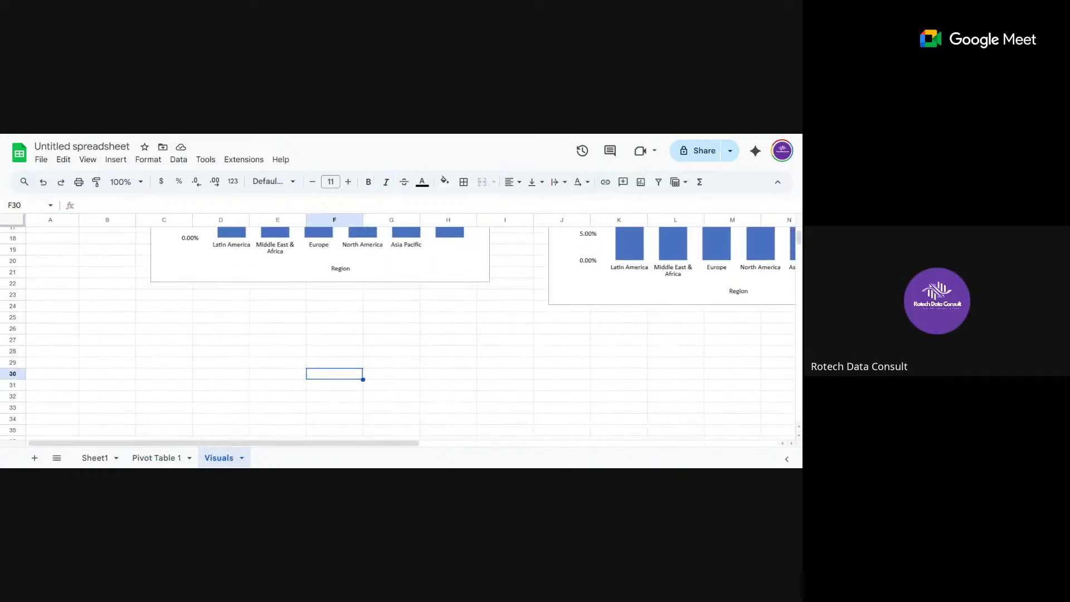
click(221, 328)
key(ctrl+v)
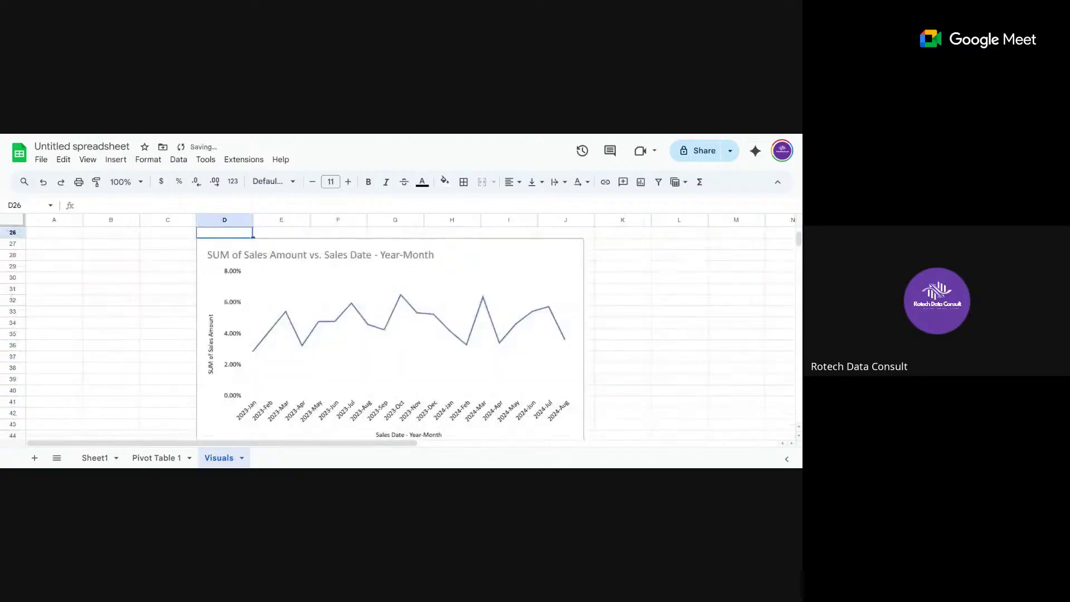
- Delete the monthly sales line chart from the Pivot Table 1 sheet
click(142, 459)
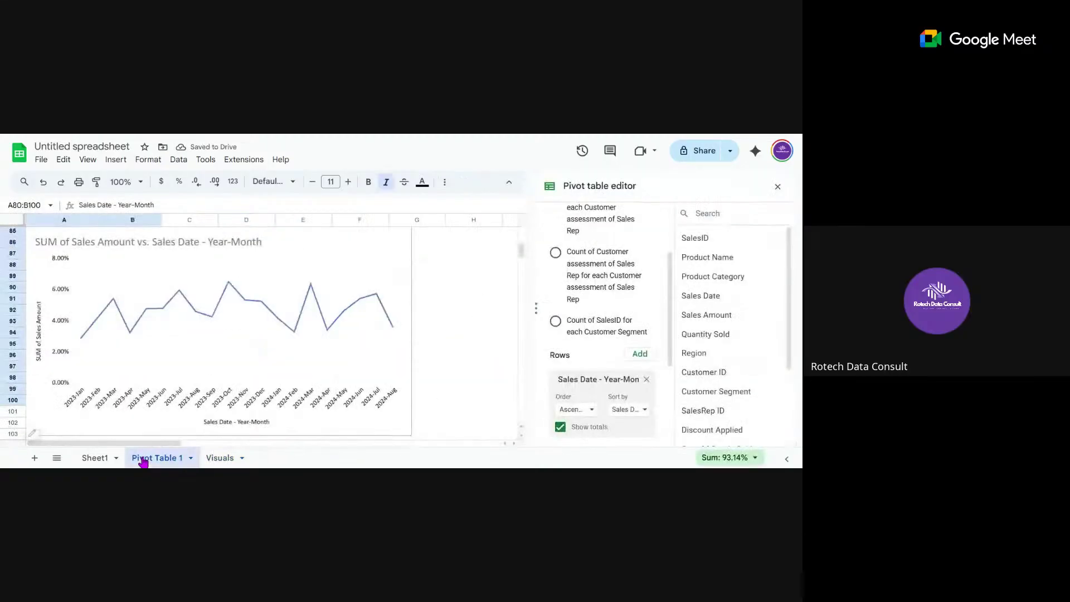
click(350, 272)
key(Delete)
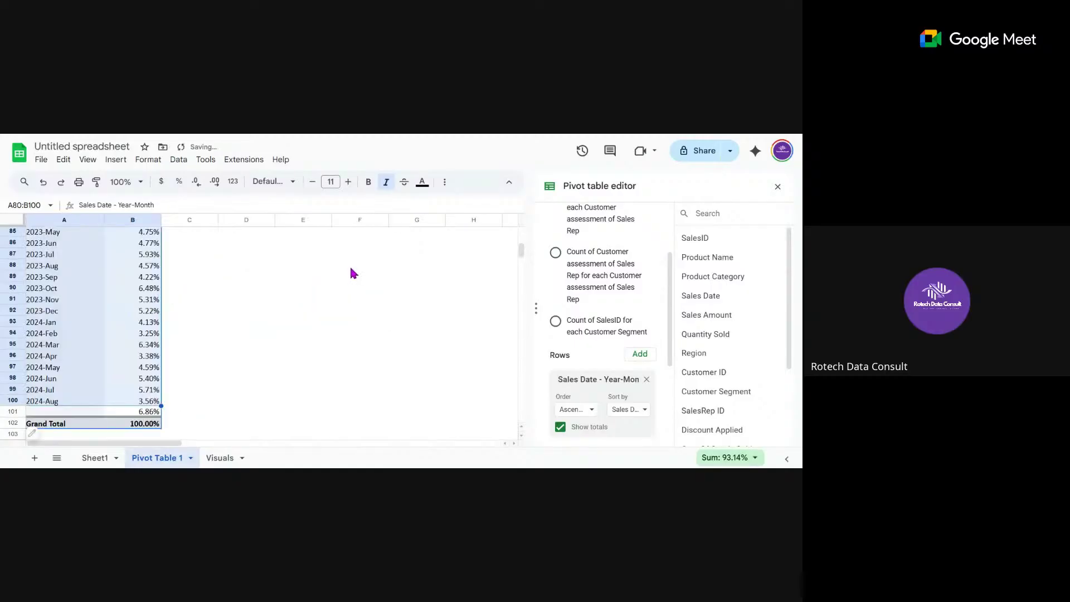
scroll(354, 273, up, 10)
scroll(354, 273, up, 13)
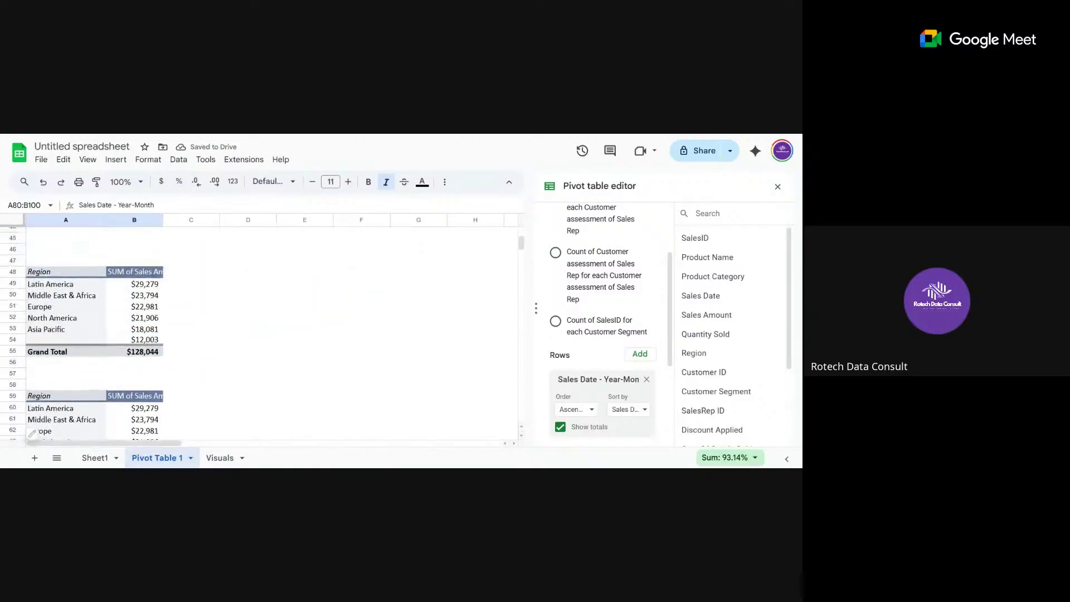
- Review the existing pivot tables on the Pivot Table 1 sheet, the charts on Visuals and the source records on Sheet1
scroll(284, 246, up, 3)
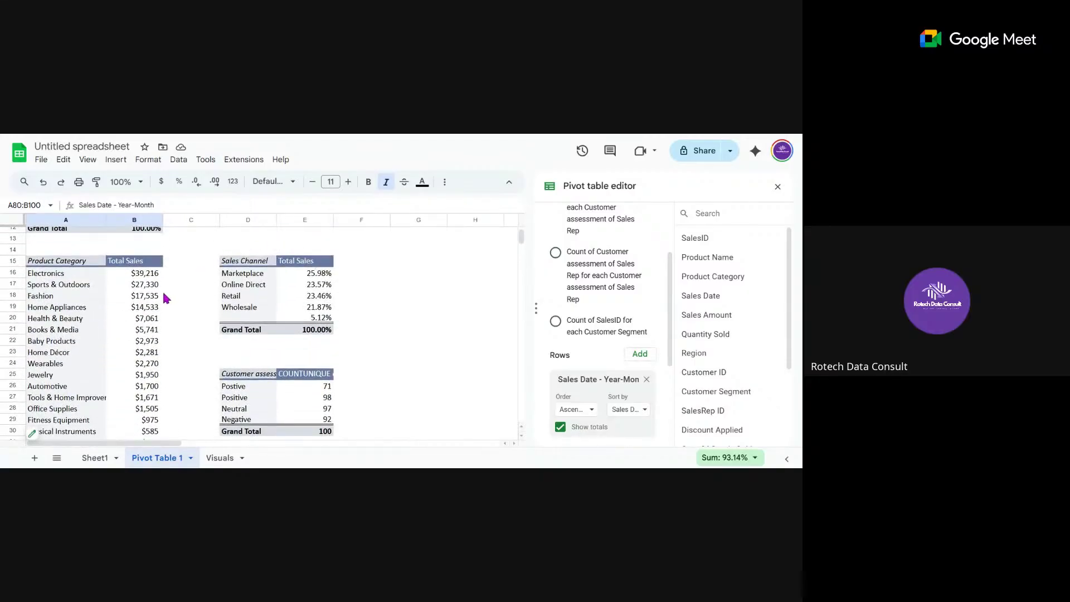
click(114, 296)
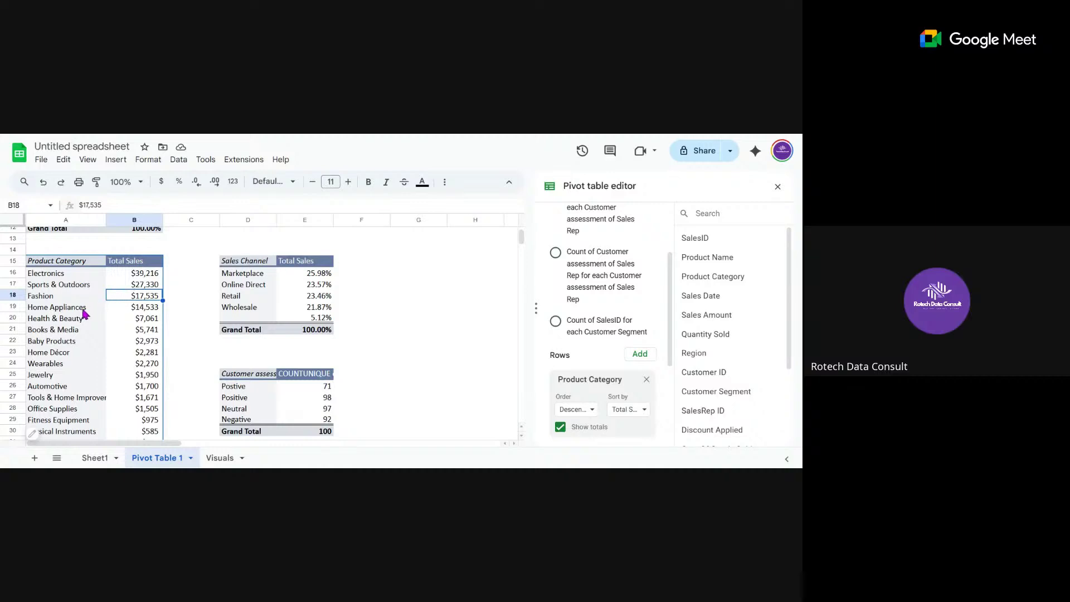
click(133, 310)
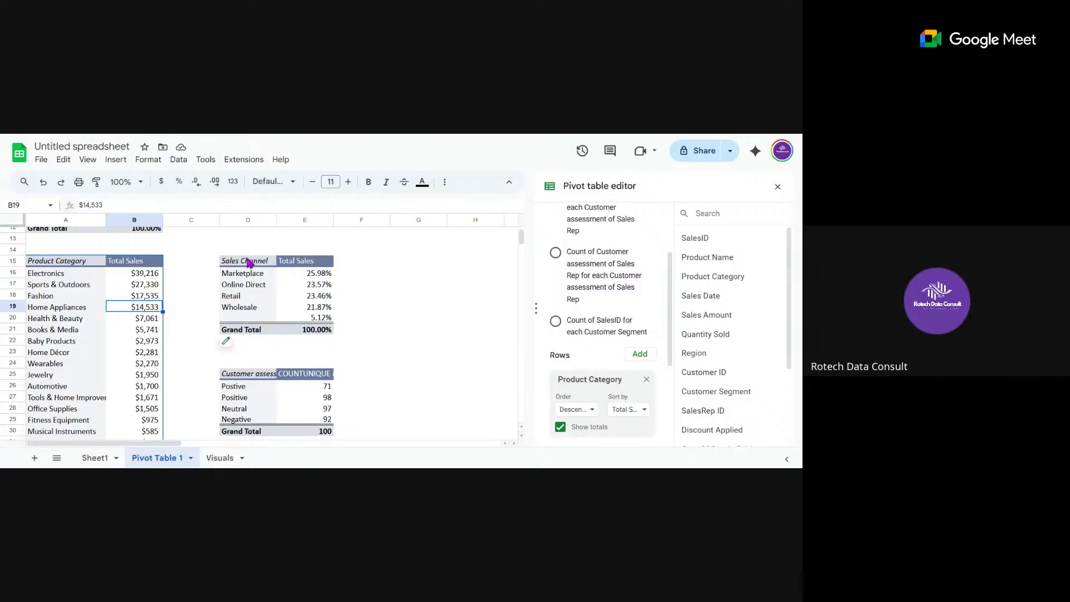
drag(246, 263, 299, 267)
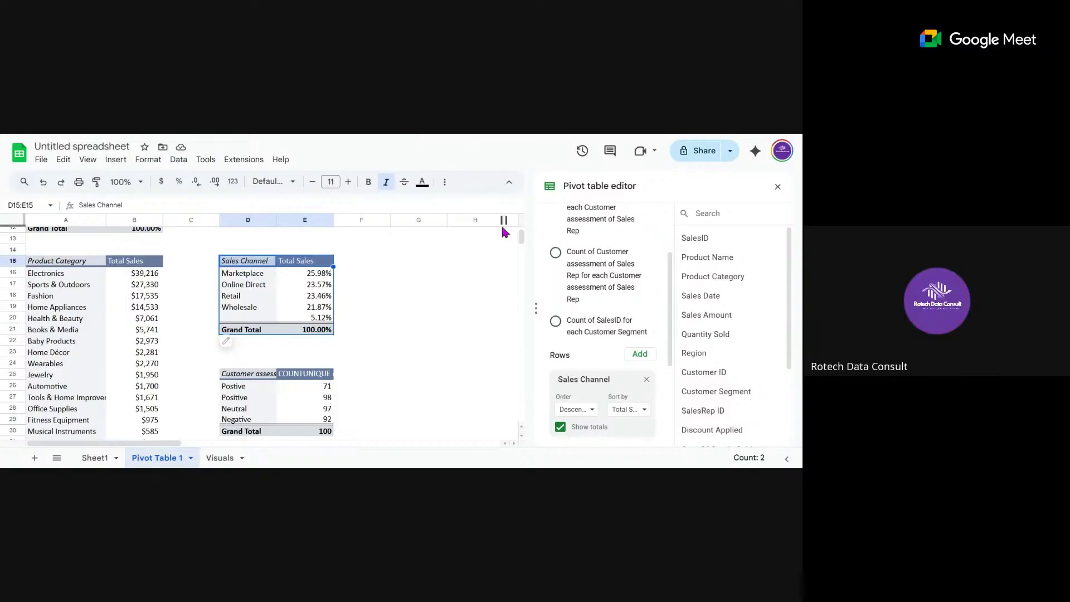
click(220, 459)
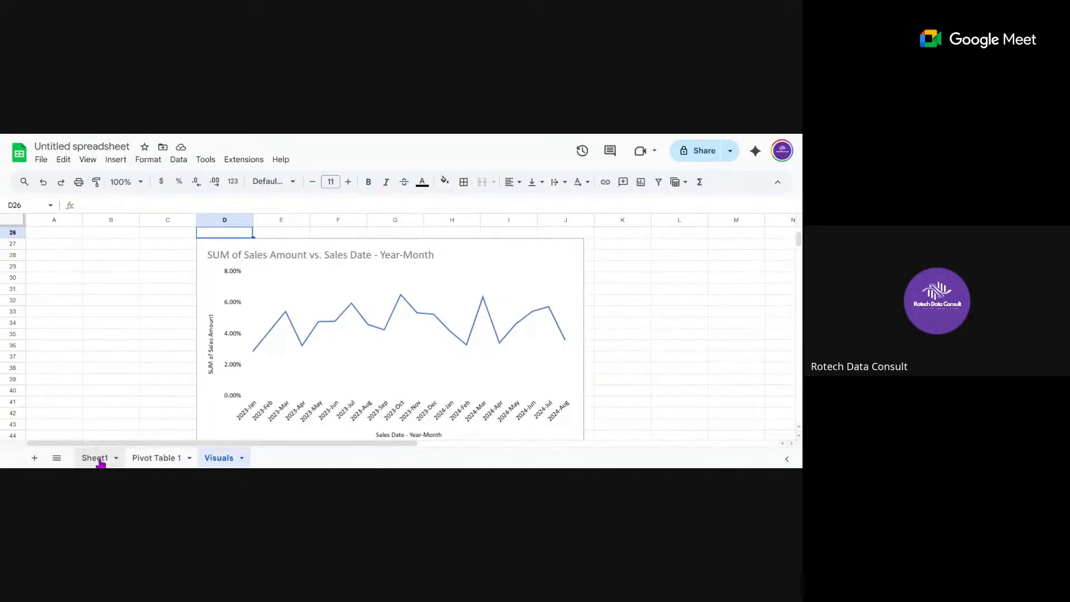
click(100, 464)
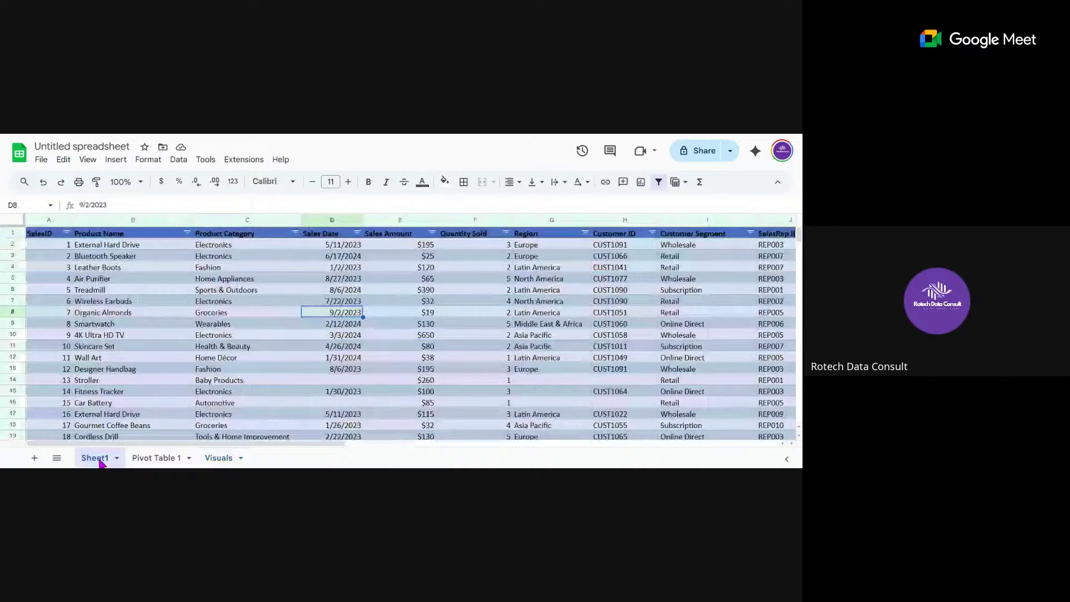
click(145, 463)
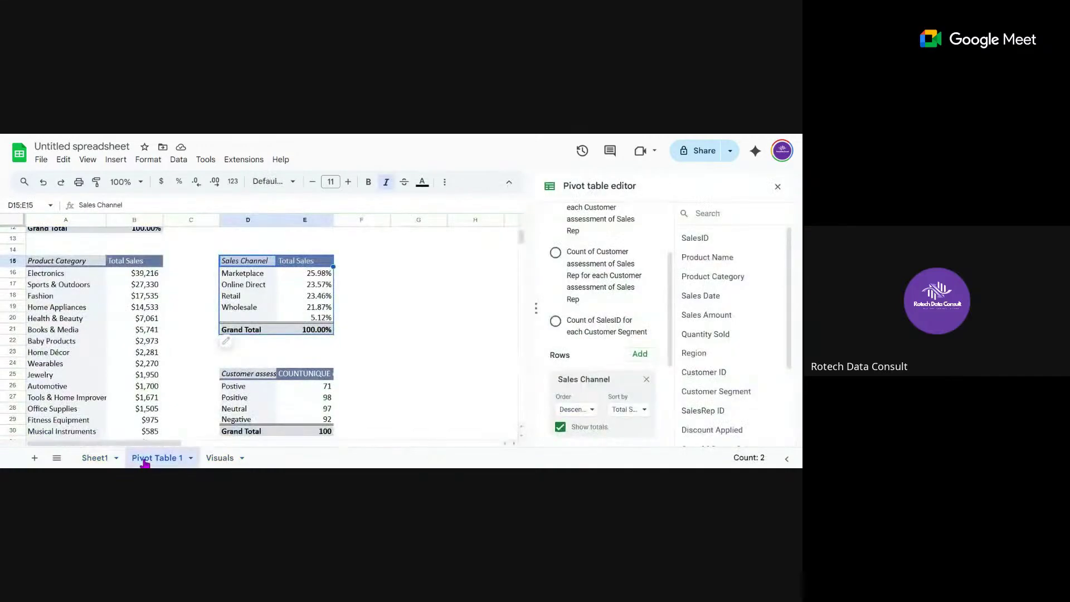
scroll(261, 334, down, 4)
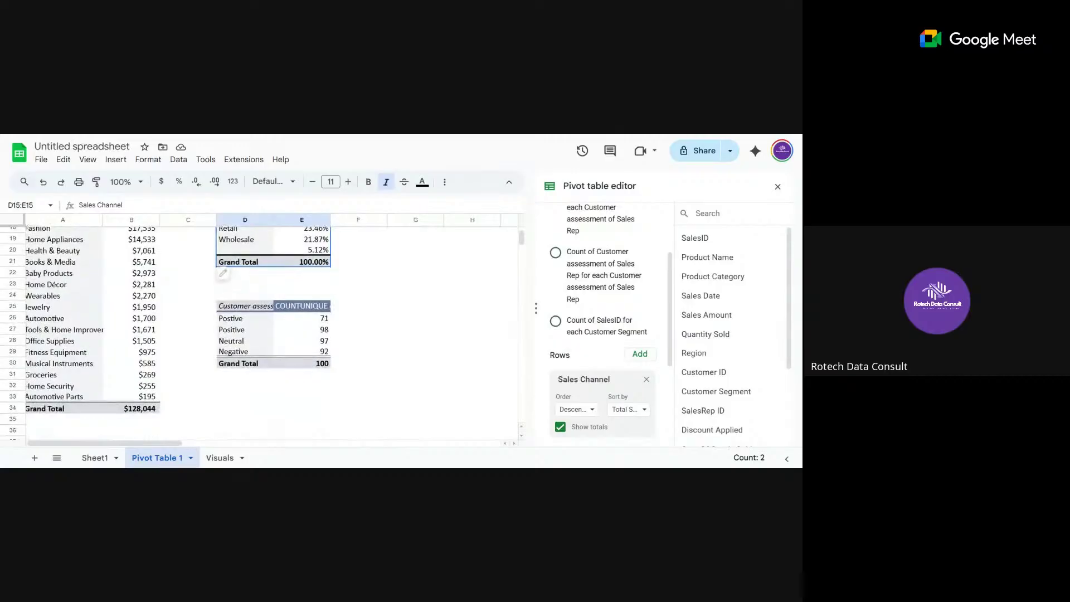
scroll(262, 334, down, 5)
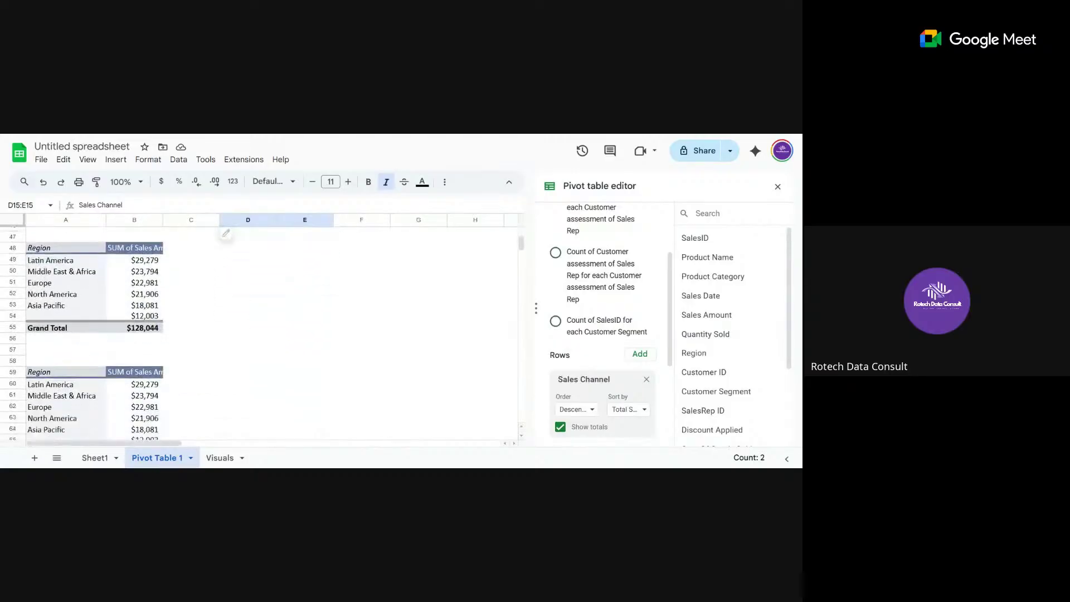
drag(304, 319, 305, 363)
scroll(333, 363, down, 2)
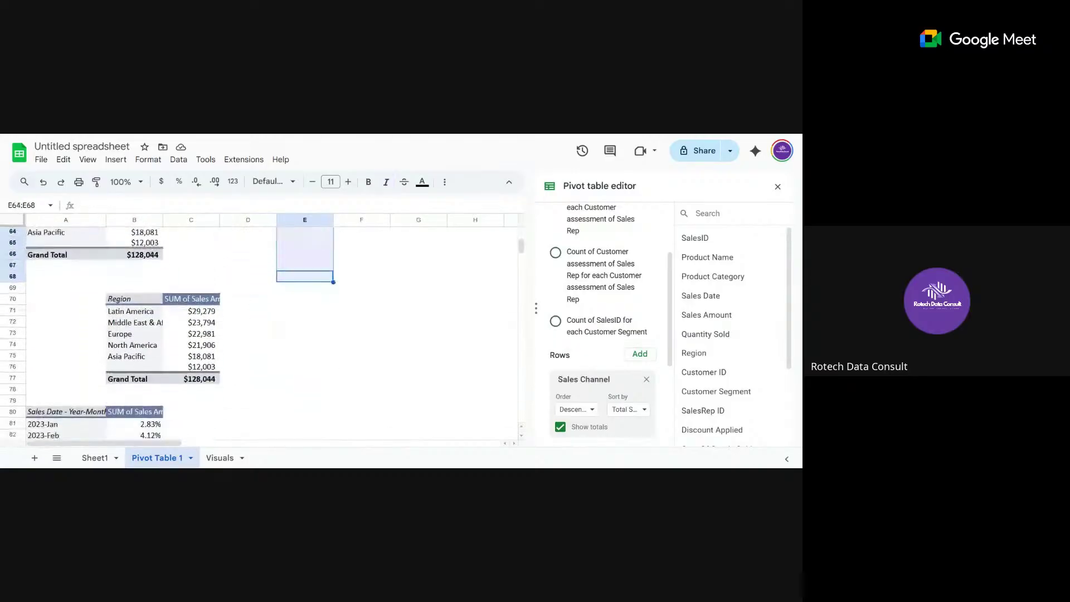
scroll(262, 334, down, 3)
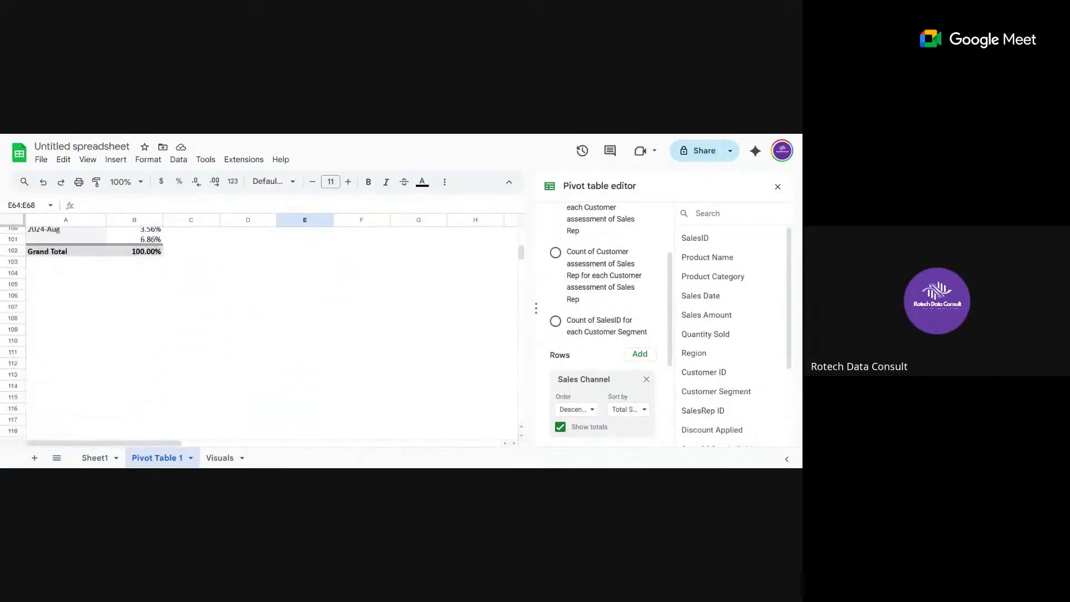
scroll(261, 334, up, 6)
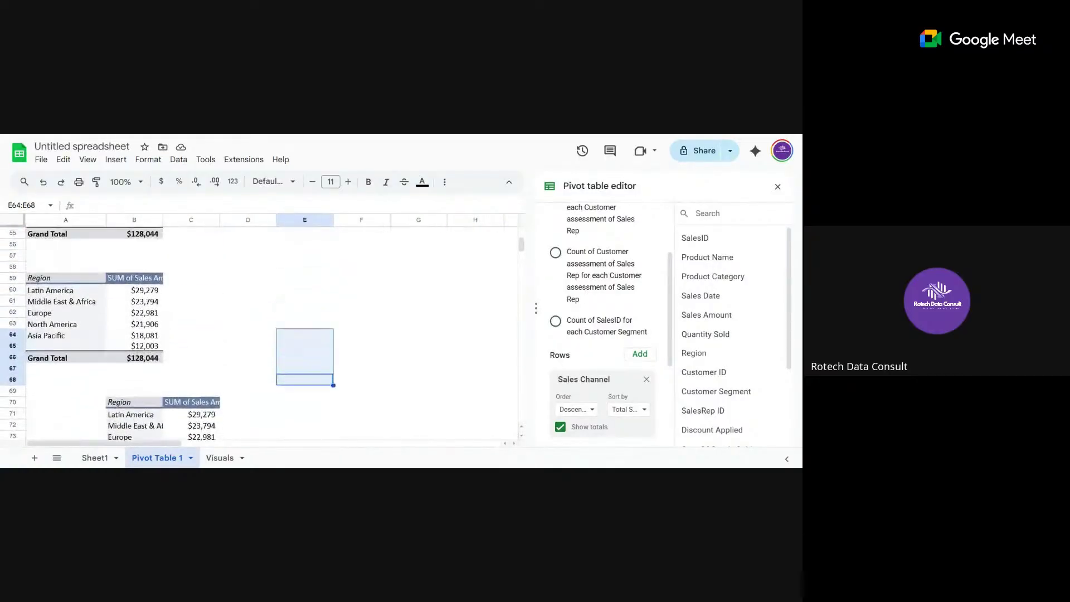
scroll(262, 334, up, 5)
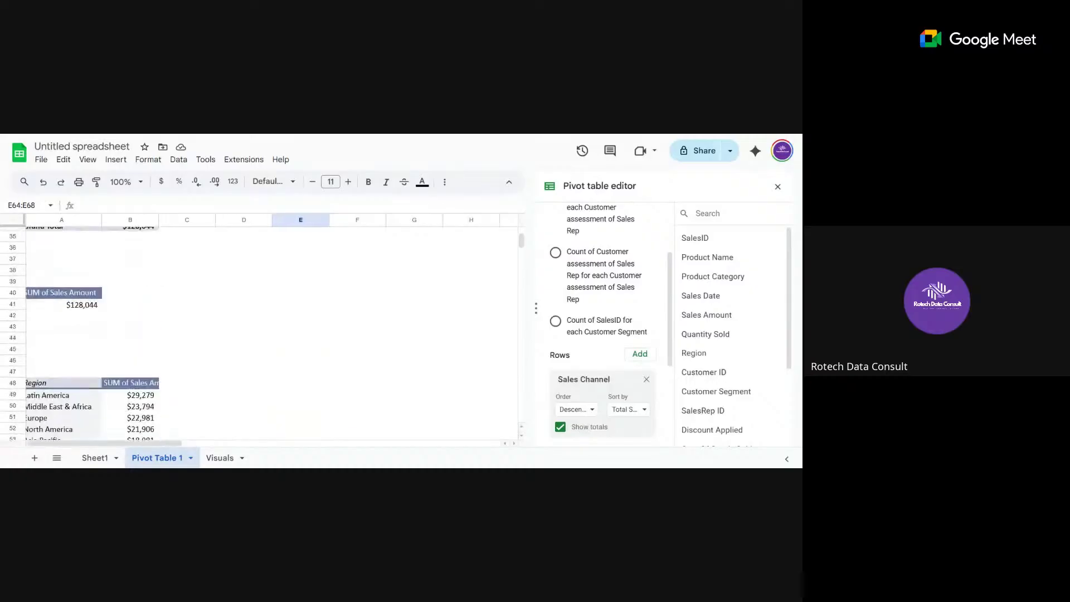
scroll(262, 334, up, 2)
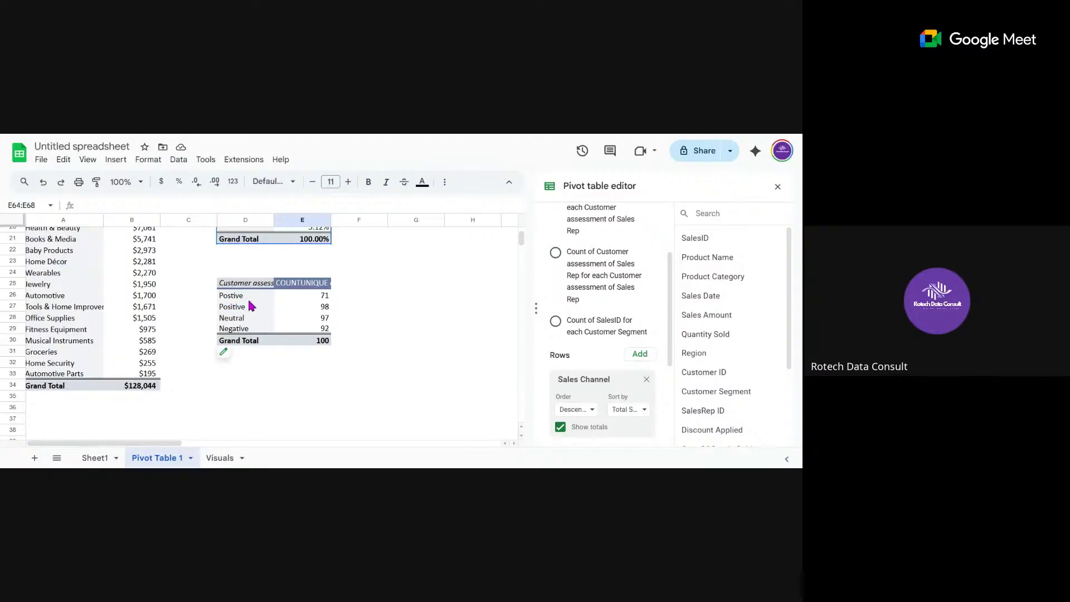
- Sort the rows of the customer assessment pivot table by COUNTUNIQUE of Customer ID
click(316, 320)
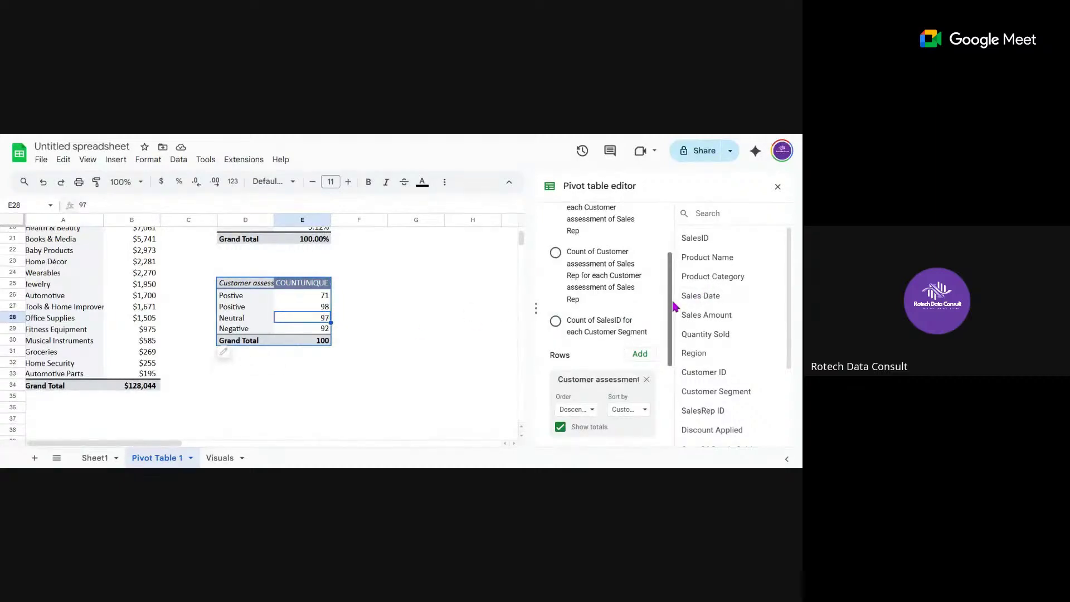
drag(672, 307, 676, 344)
scroll(675, 344, down, 1)
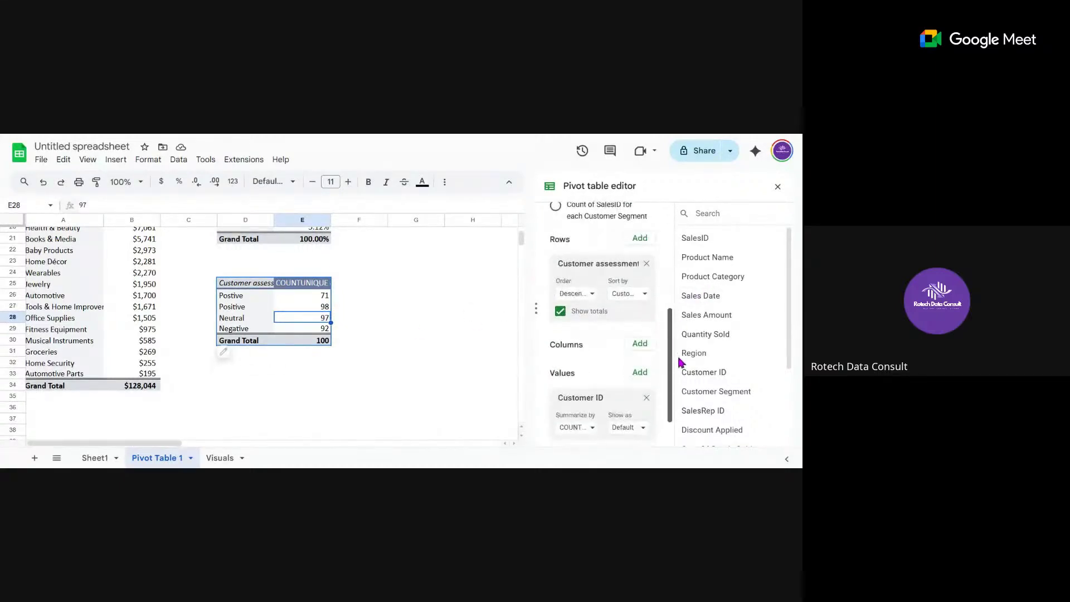
click(621, 303)
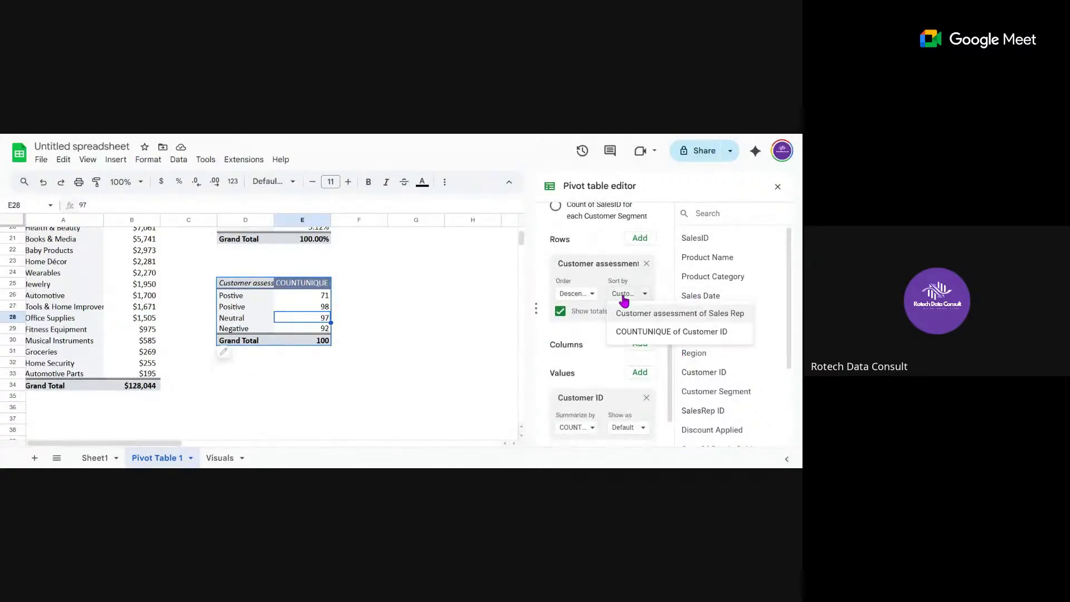
click(628, 333)
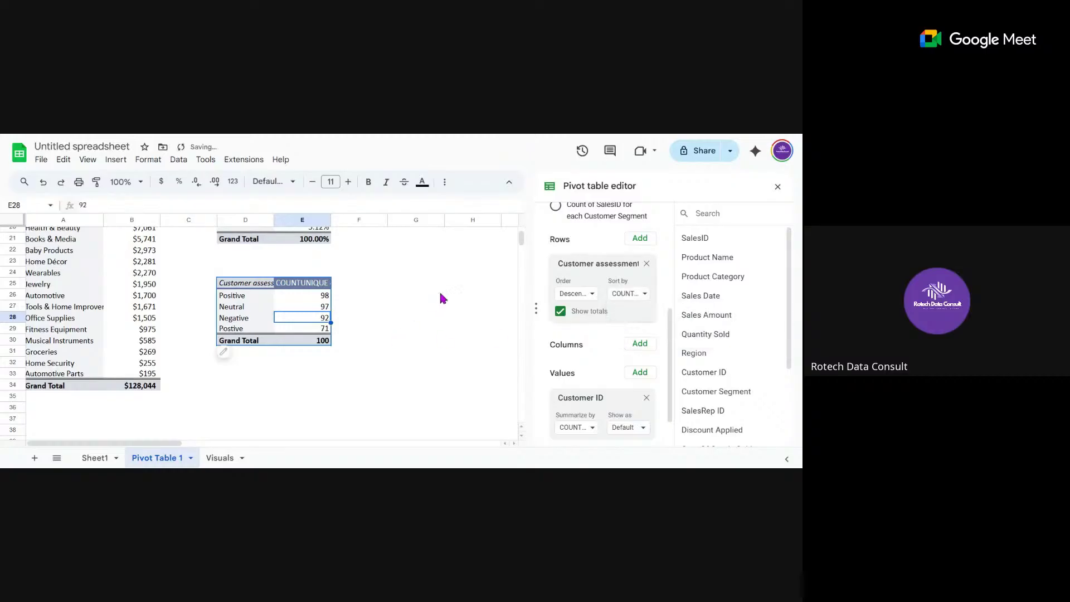
click(373, 308)
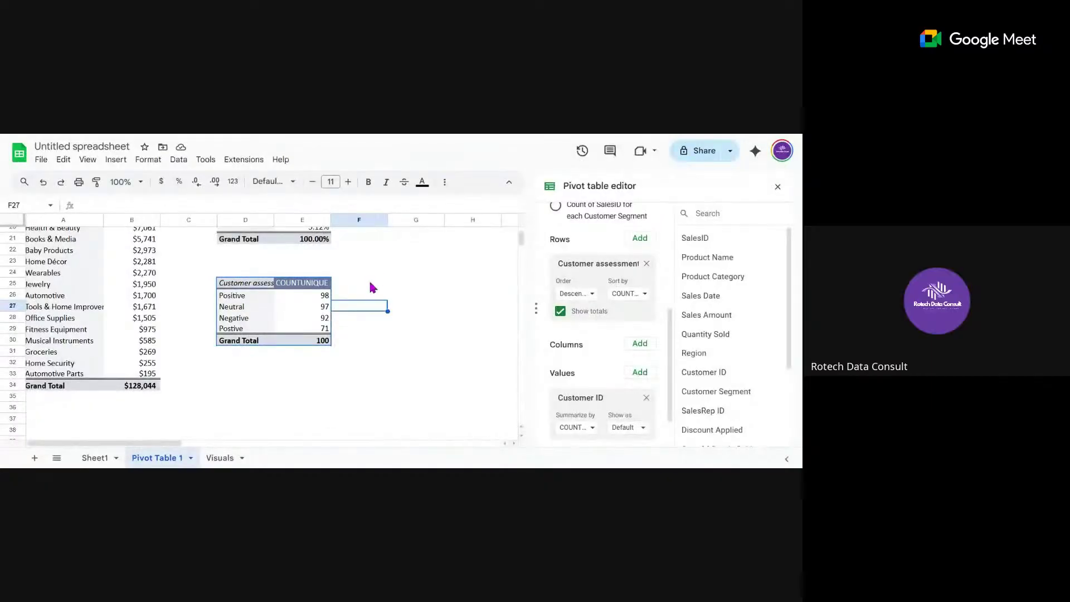
- Add Region as the columns of the customer assessment pivot table
click(283, 321)
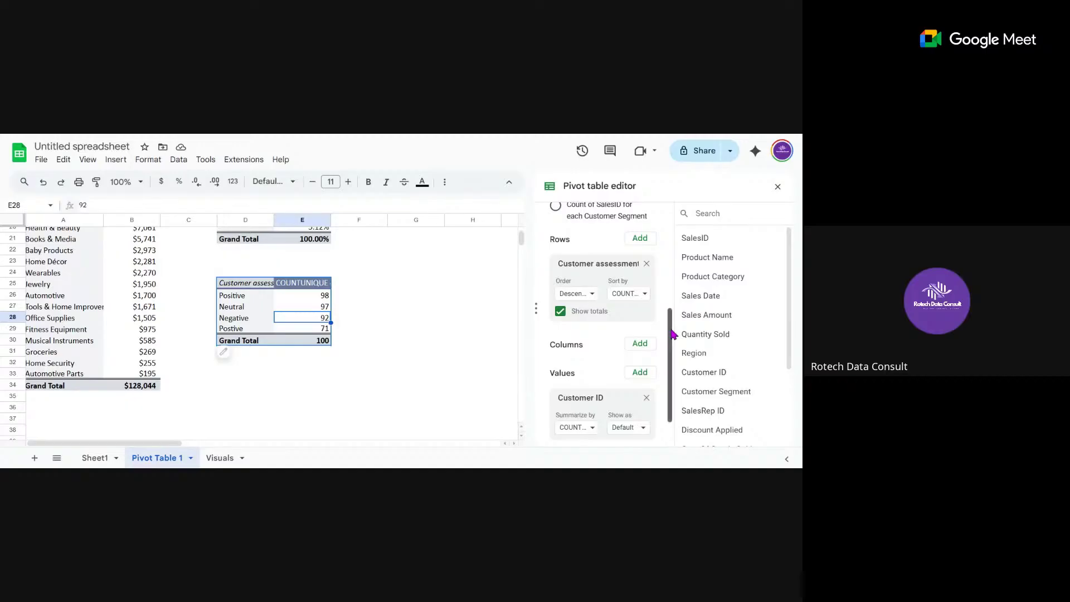
drag(672, 333, 666, 200)
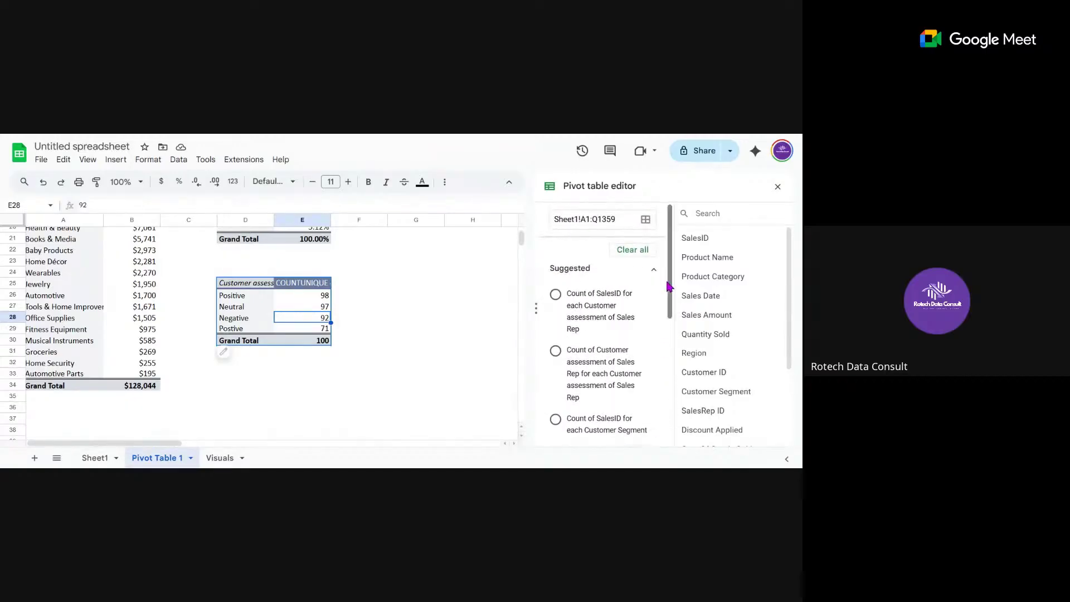
scroll(672, 308, down, 1)
scroll(672, 308, down, 3)
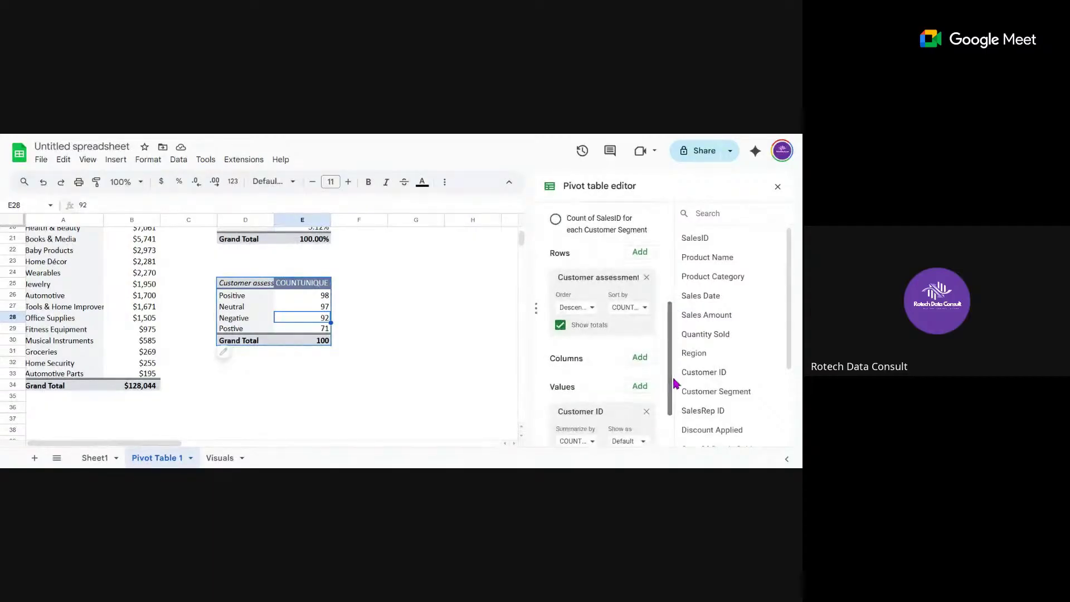
click(639, 358)
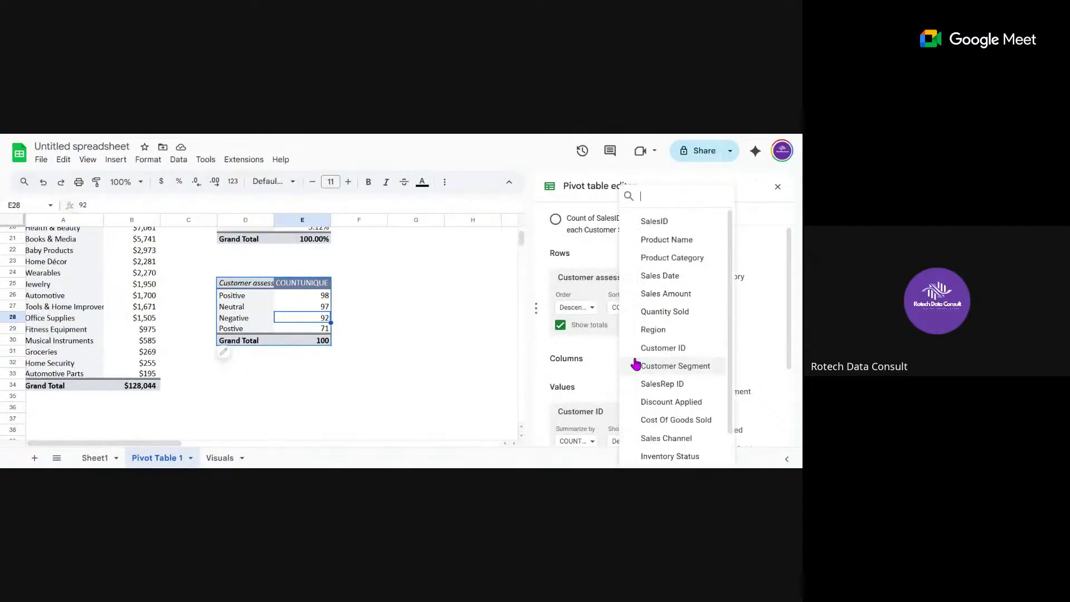
click(655, 330)
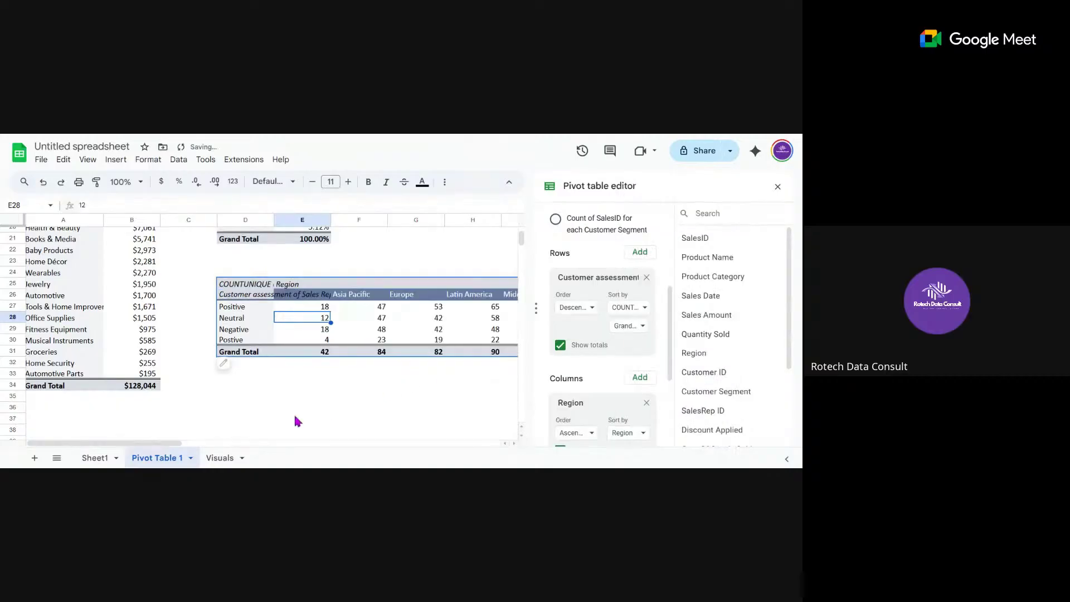
drag(167, 444, 204, 444)
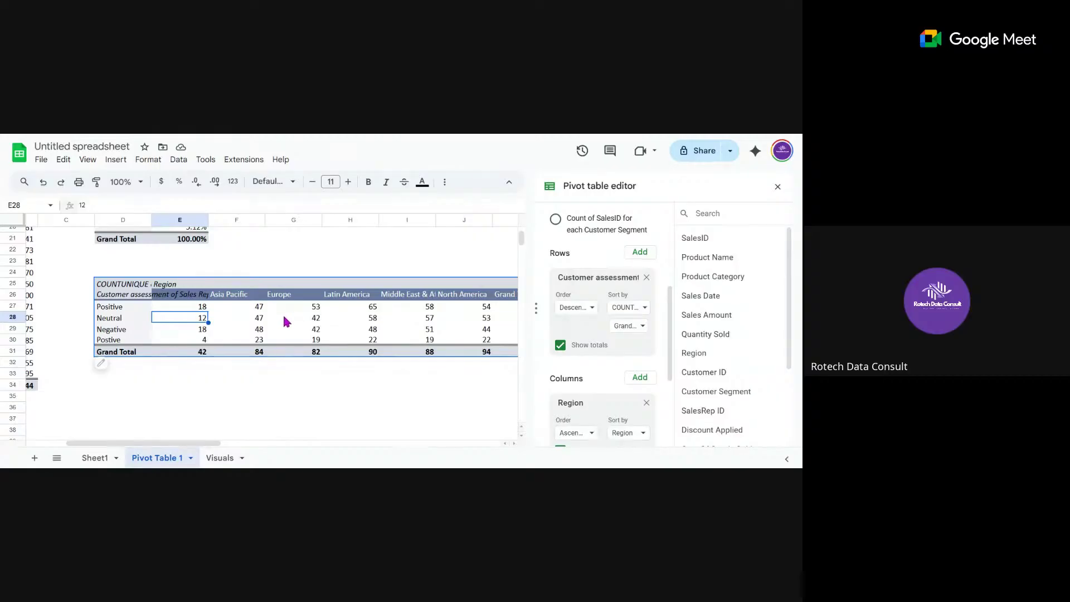
- Insert a chart from the range D26:K30 of the customer assessment by region pivot table
click(133, 308)
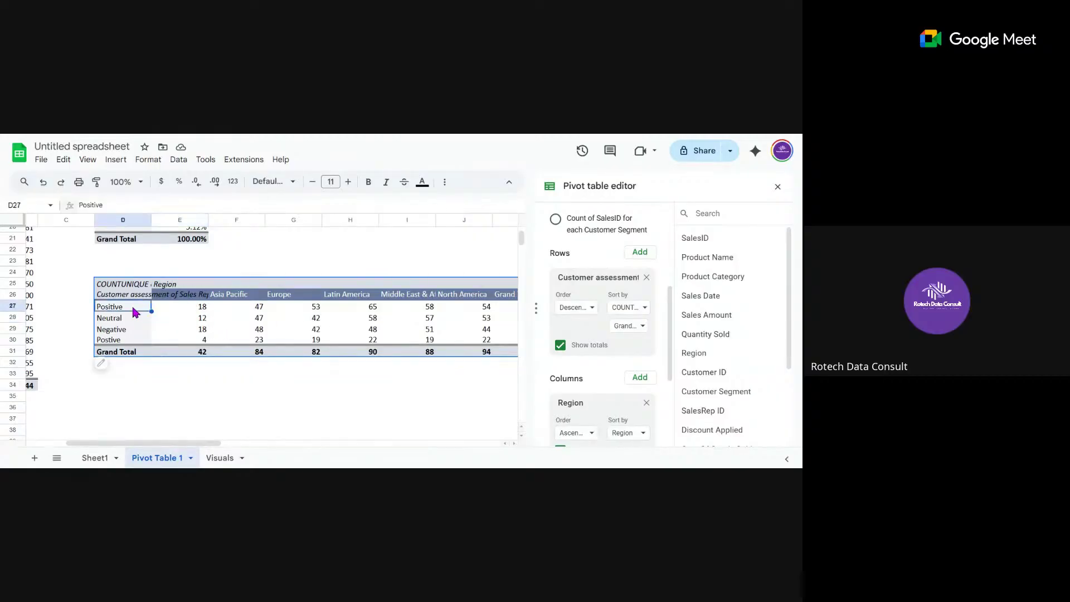
key(Up)
key(shift+Right)
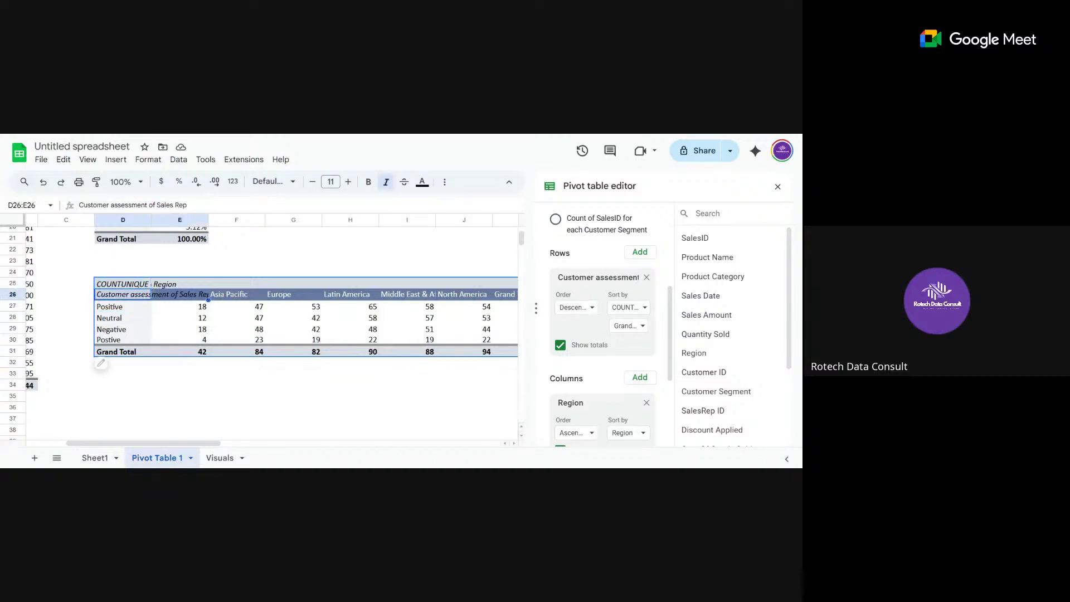
key(shift+Right)
key(shift+Right)
key(shift+Right)
key(shift+Right)
key(shift+Right)
key(shift+Right)
key(shift+Right)
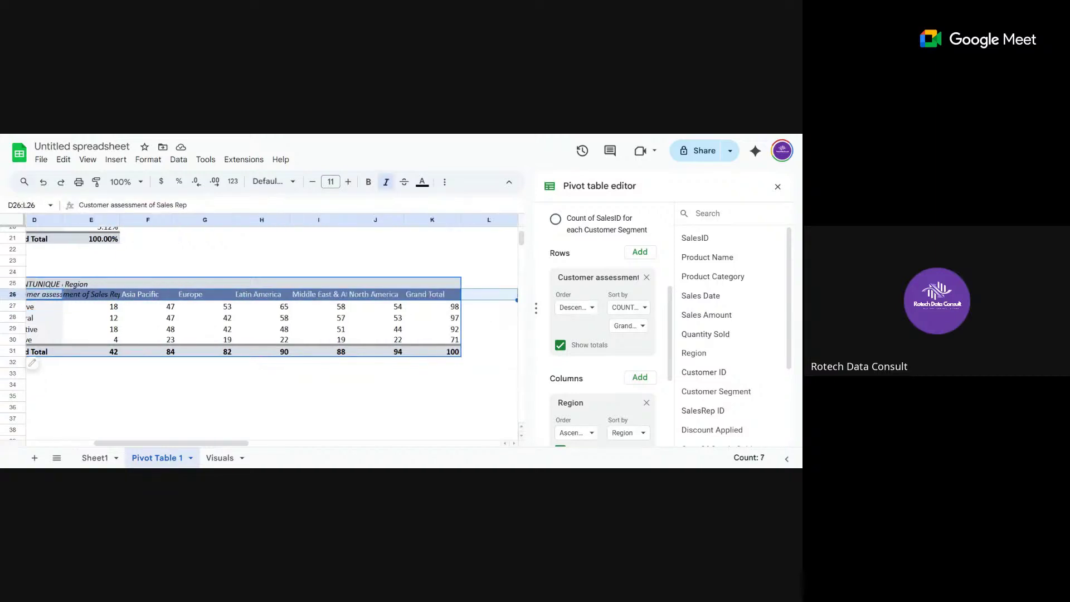
key(shift+Left)
key(shift+Down)
key(shift+Down)
key(shift+Down)
key(shift+Down)
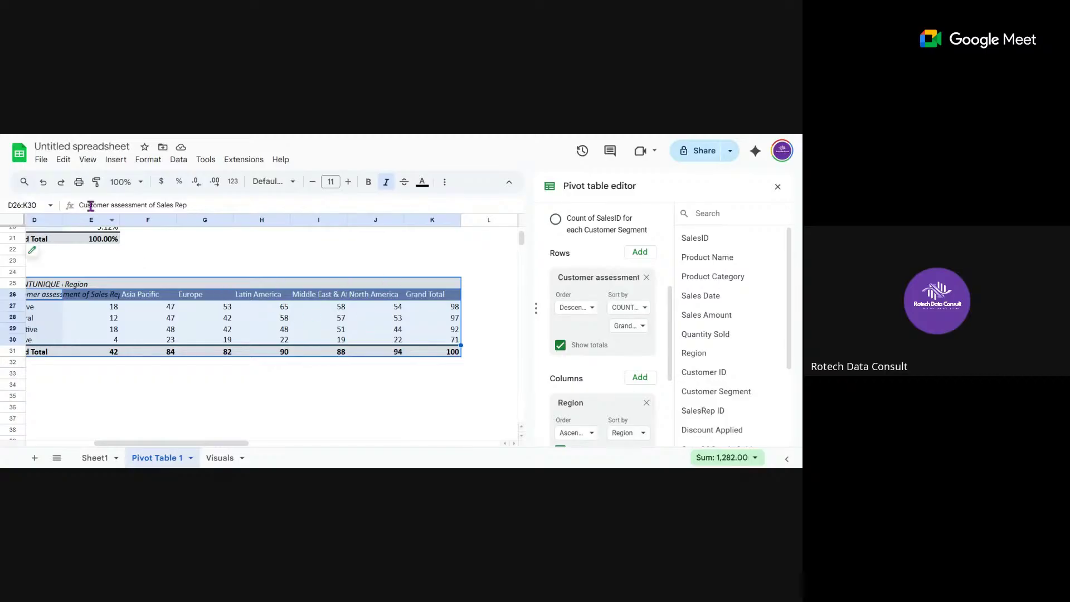
click(116, 159)
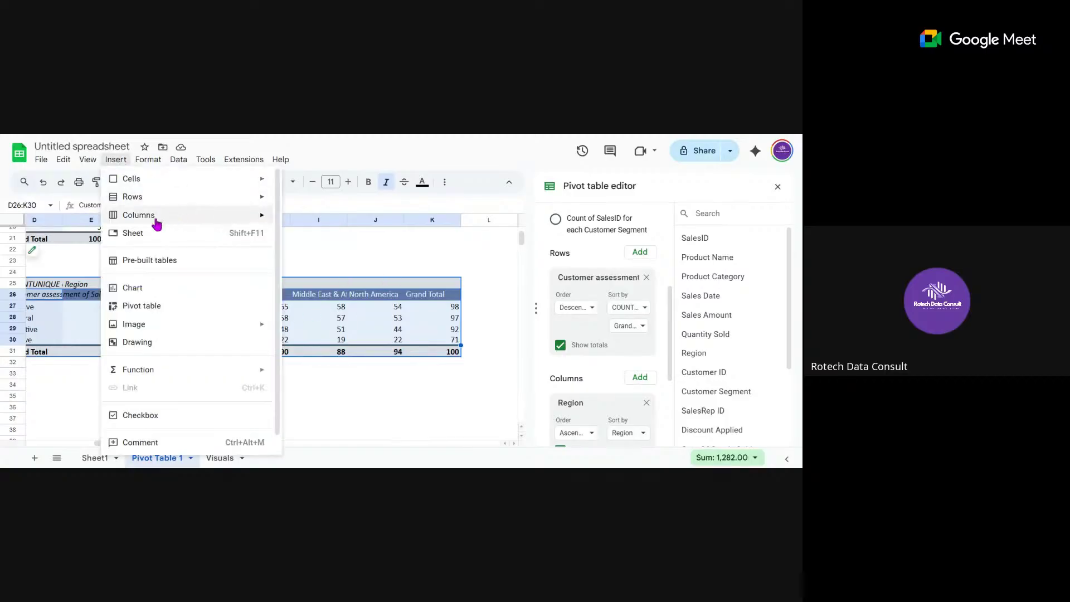
click(132, 287)
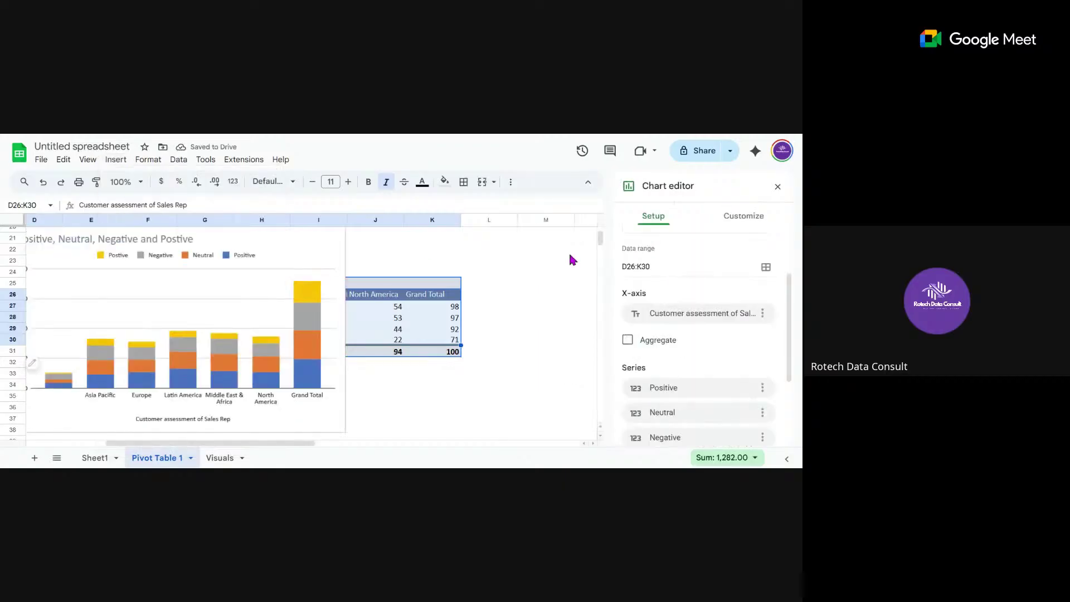
- Try the customer assessment column chart with no stacking and set its stacking to 100%
scroll(790, 285, up, 3)
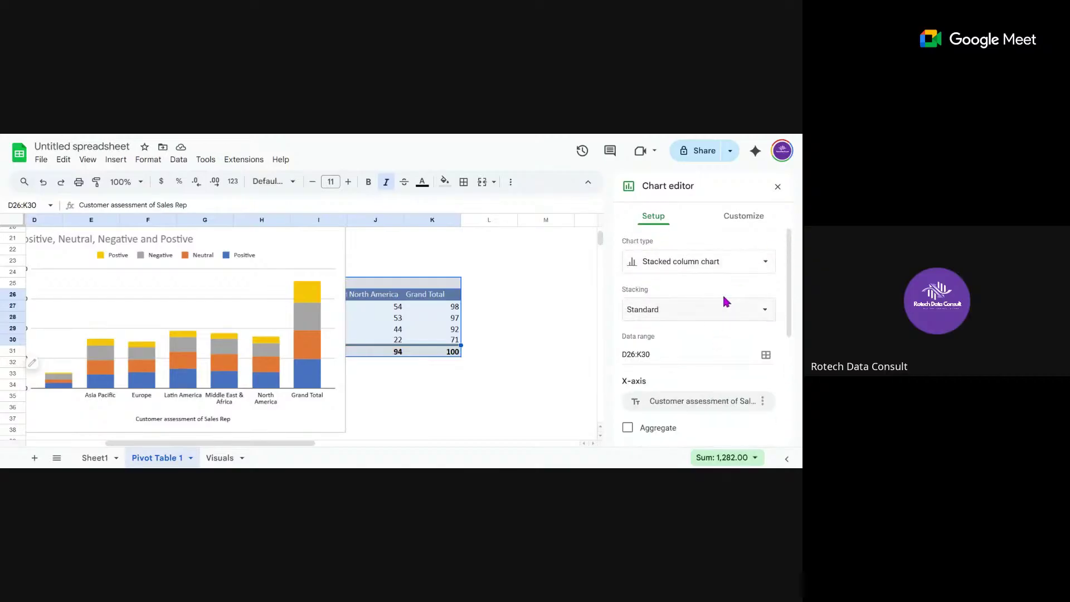
click(712, 315)
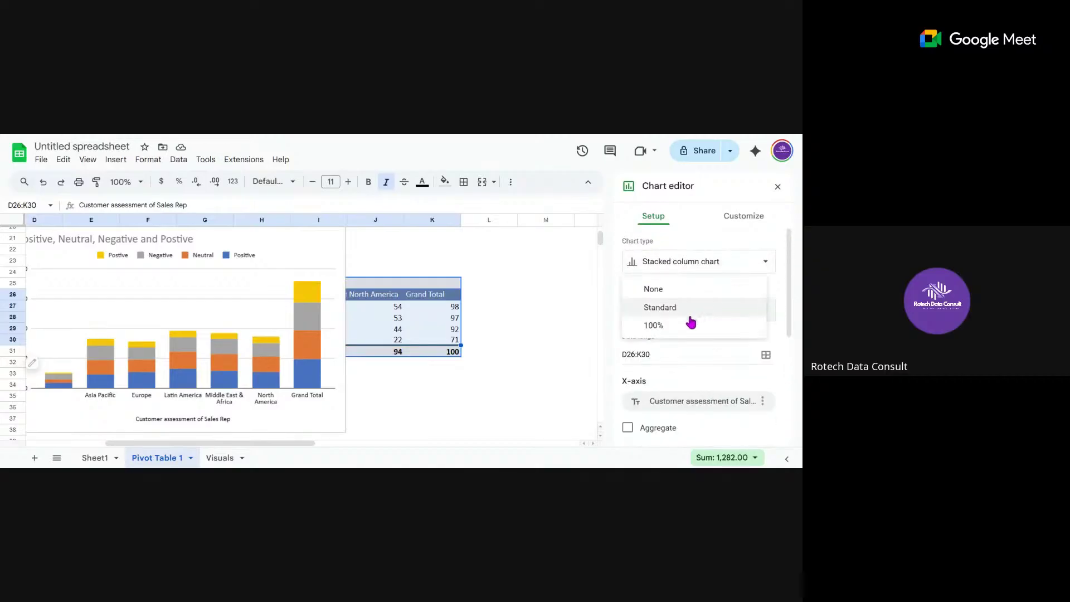
click(671, 292)
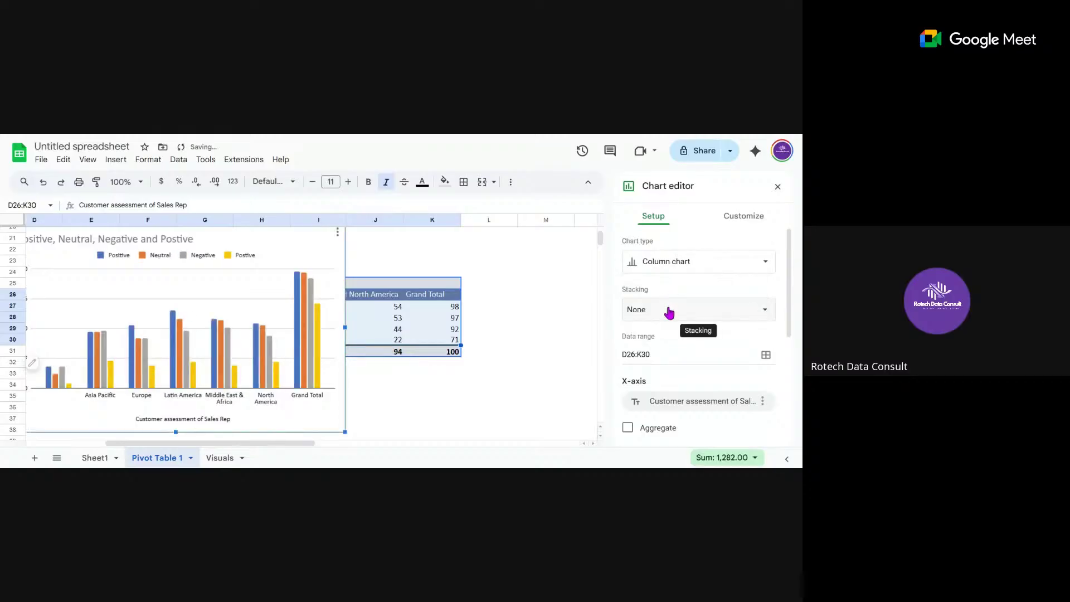
click(669, 311)
click(653, 347)
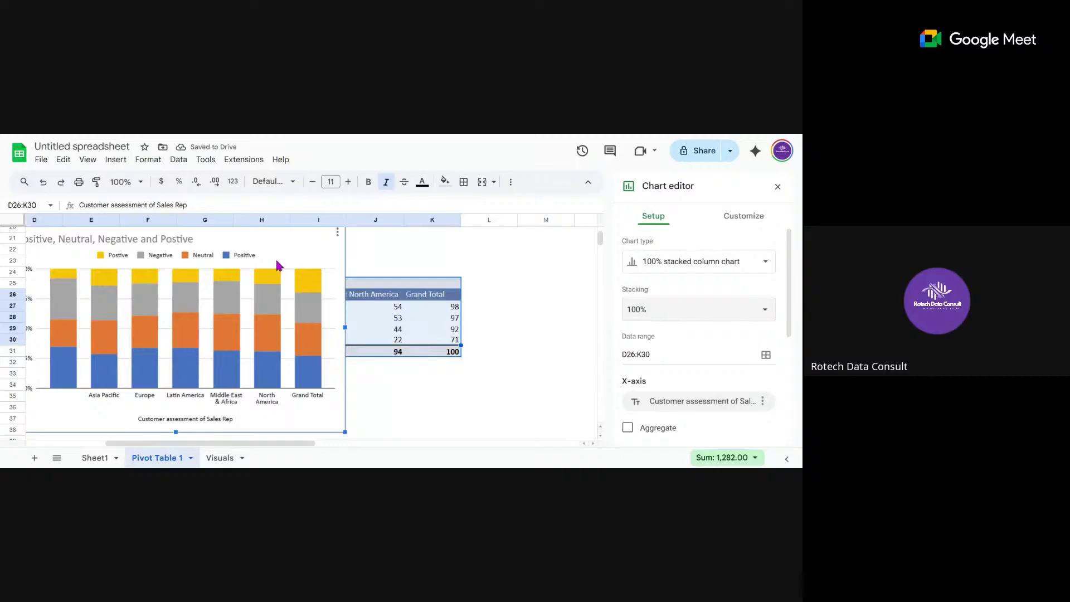
- Move the 100% stacked customer assessment chart off the pivot table and delete it
drag(267, 254, 418, 268)
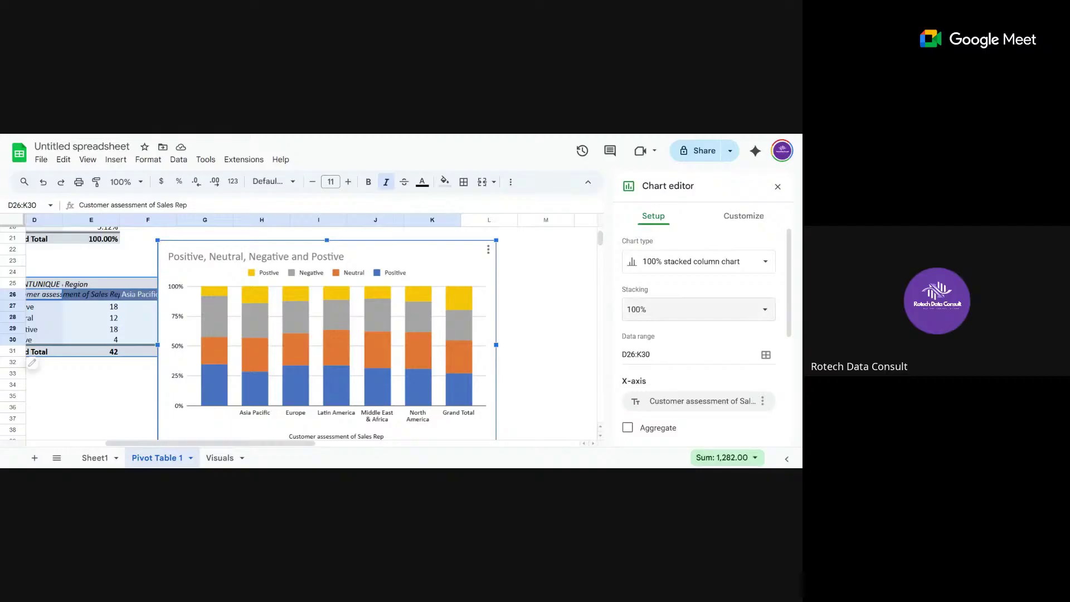
click(486, 250)
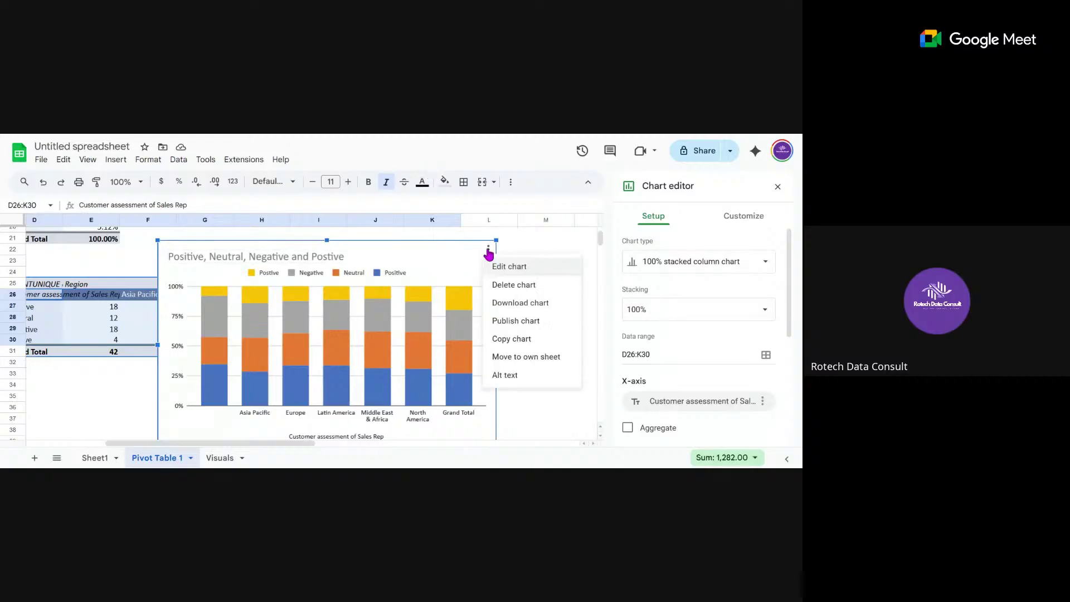
click(518, 289)
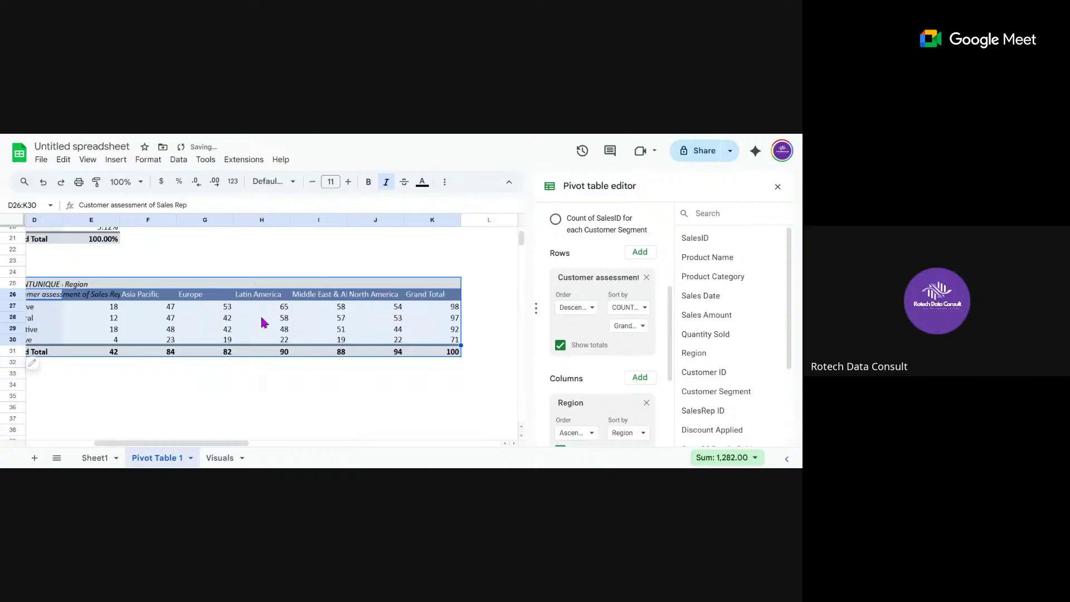
- Sort the pivot table's rows by Customer assessment of Sales Rep and put its Region columns in descending order
click(201, 318)
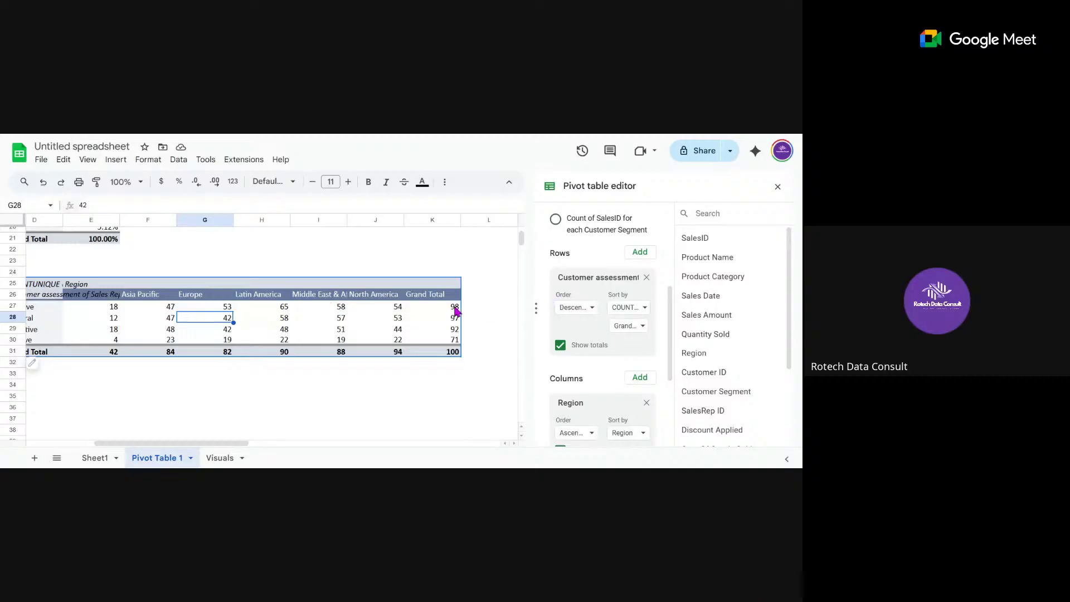
click(571, 312)
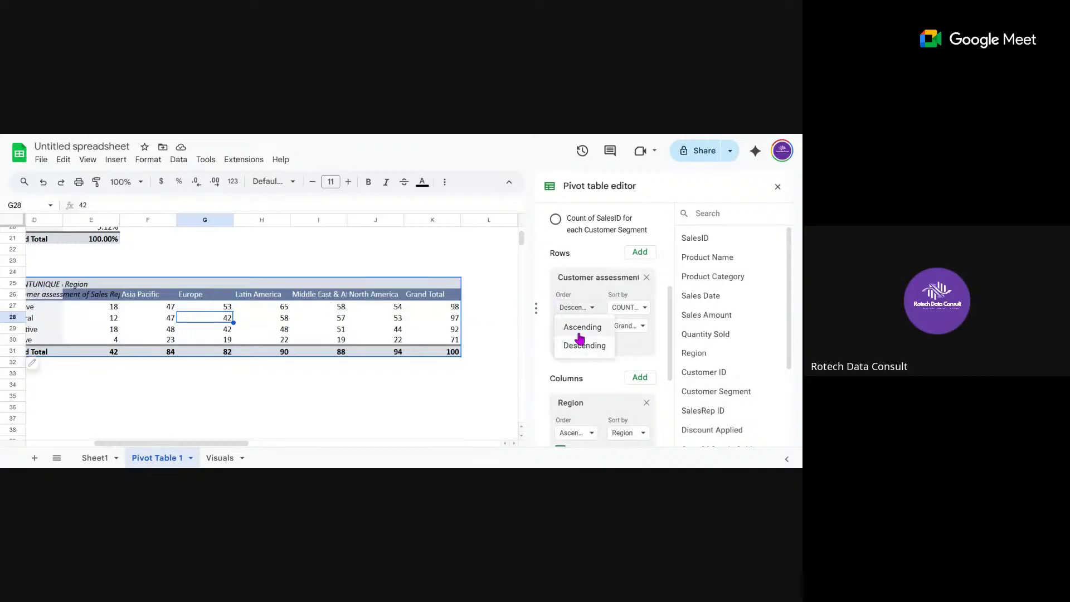
click(639, 310)
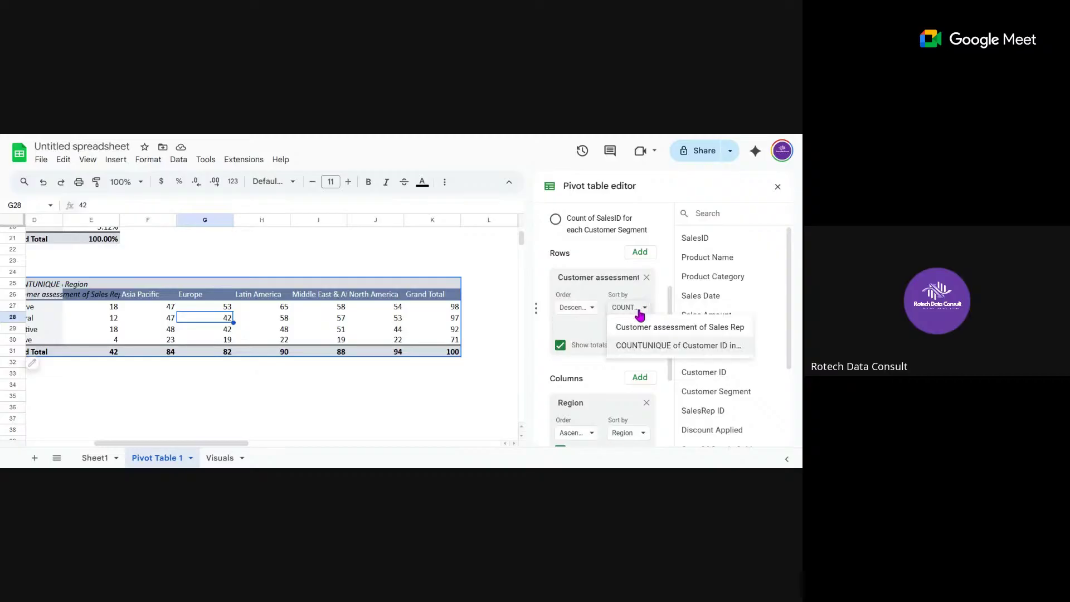
click(641, 329)
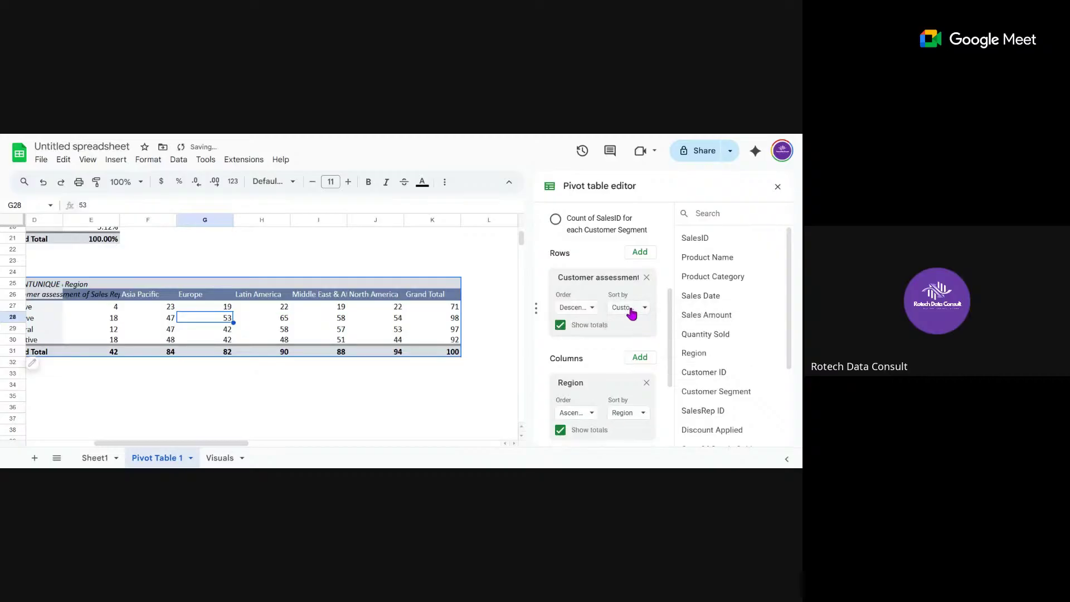
click(631, 313)
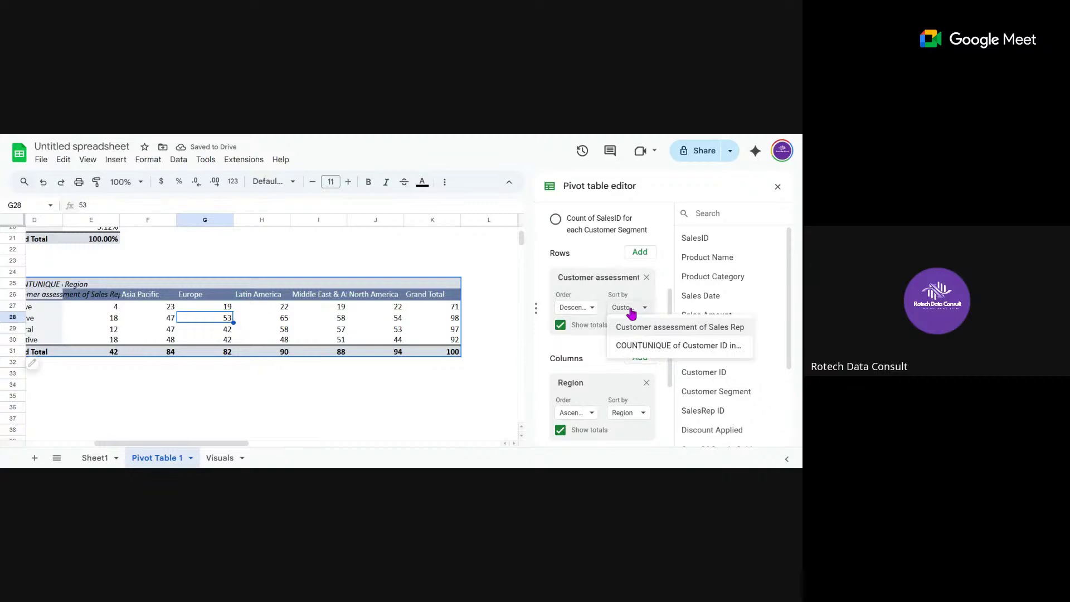
click(635, 350)
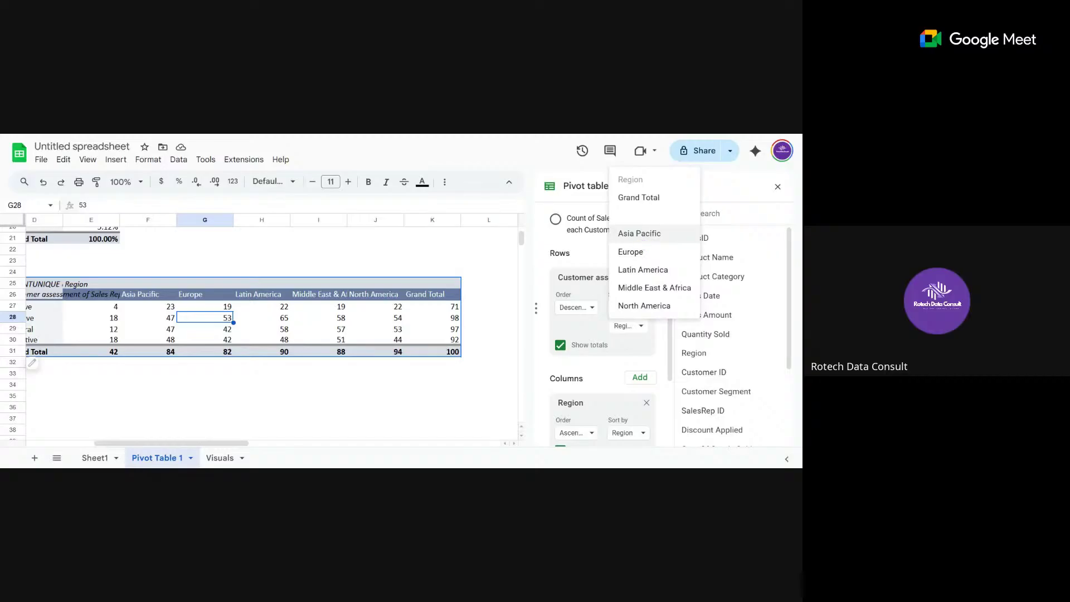
click(592, 327)
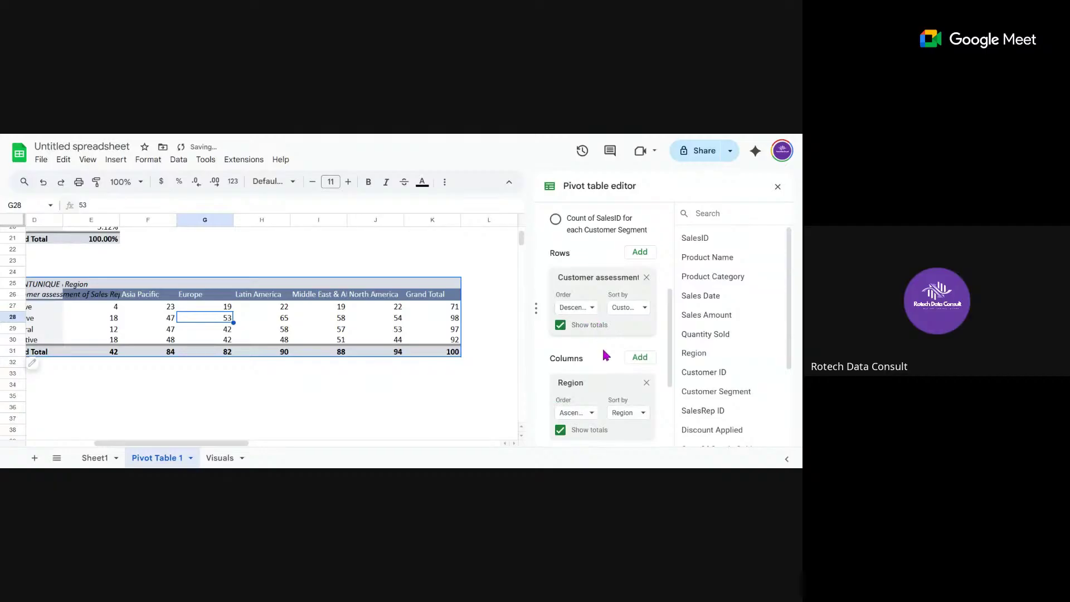
click(591, 415)
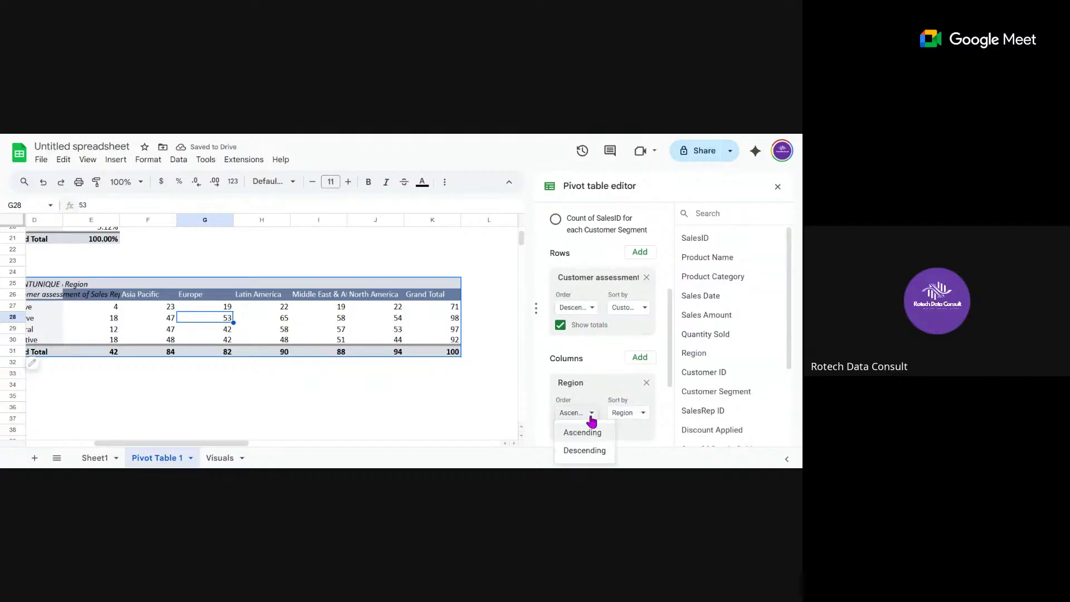
click(585, 452)
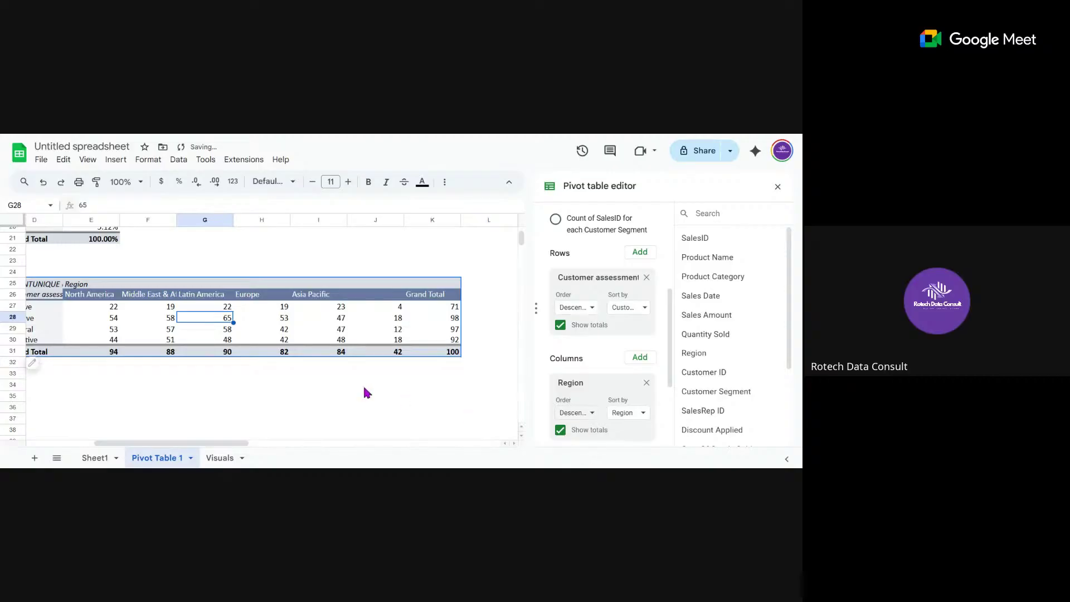
- Insert a chart from the range D26:I30 of the customer assessment pivot table, leaving out the grand total
click(50, 288)
scroll(50, 288, left, 3)
click(51, 288)
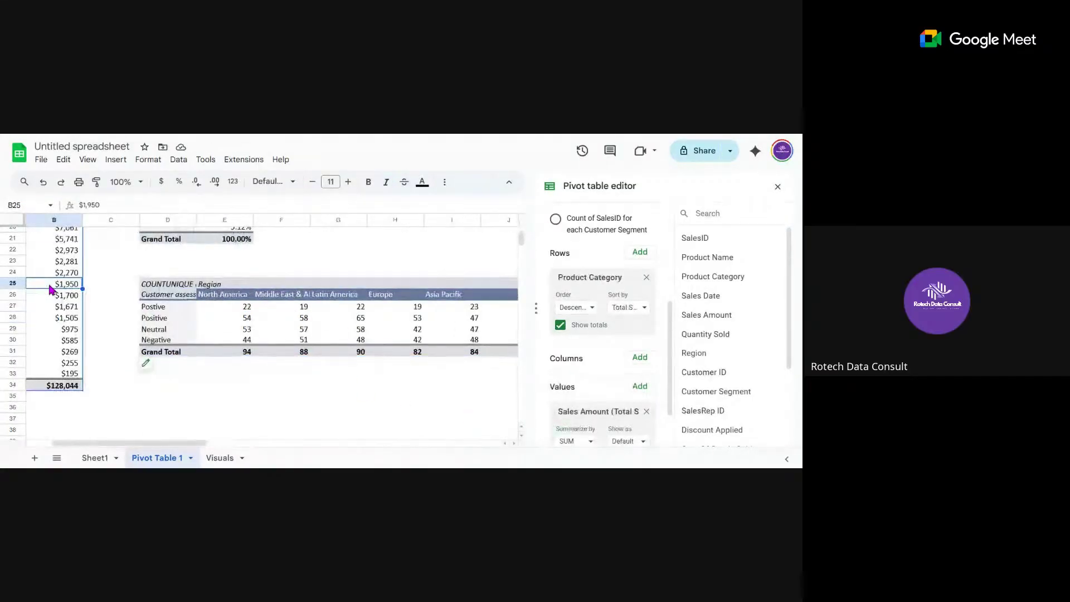
click(167, 294)
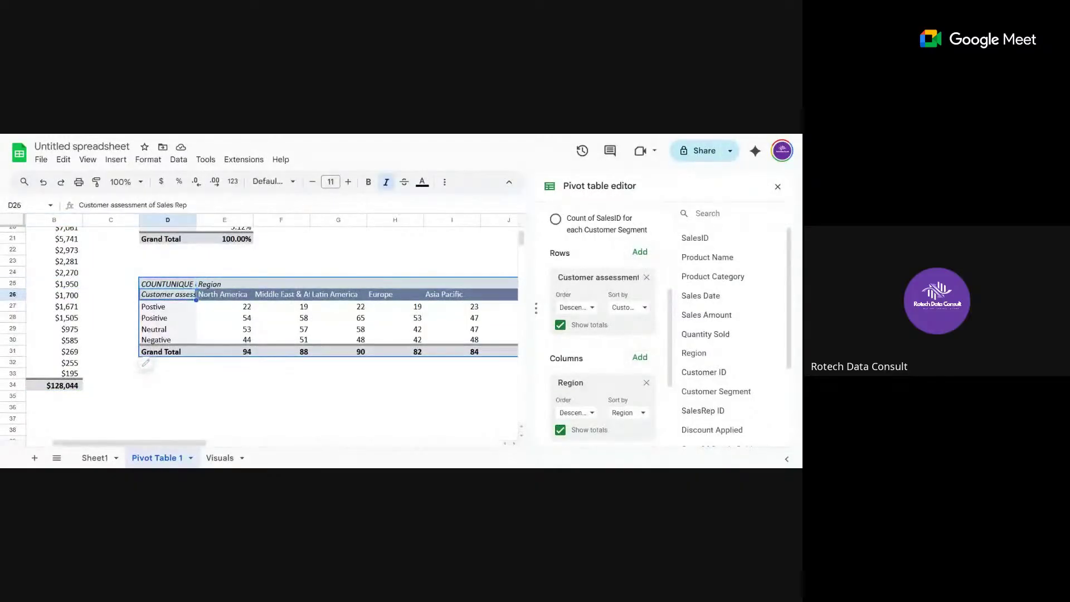
drag(167, 294, 452, 340)
key(shift+Up)
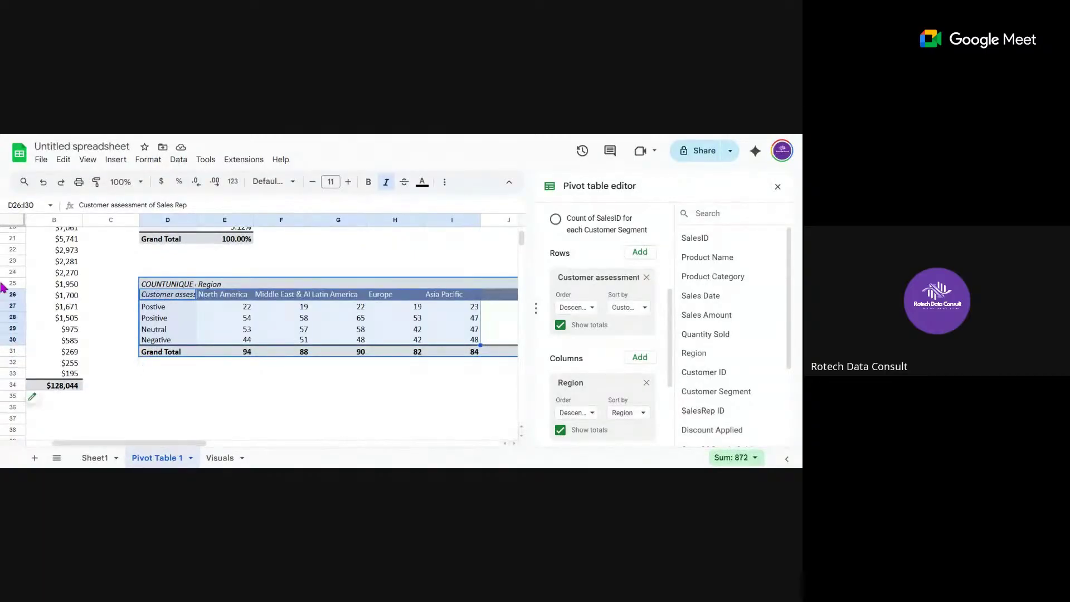
click(125, 162)
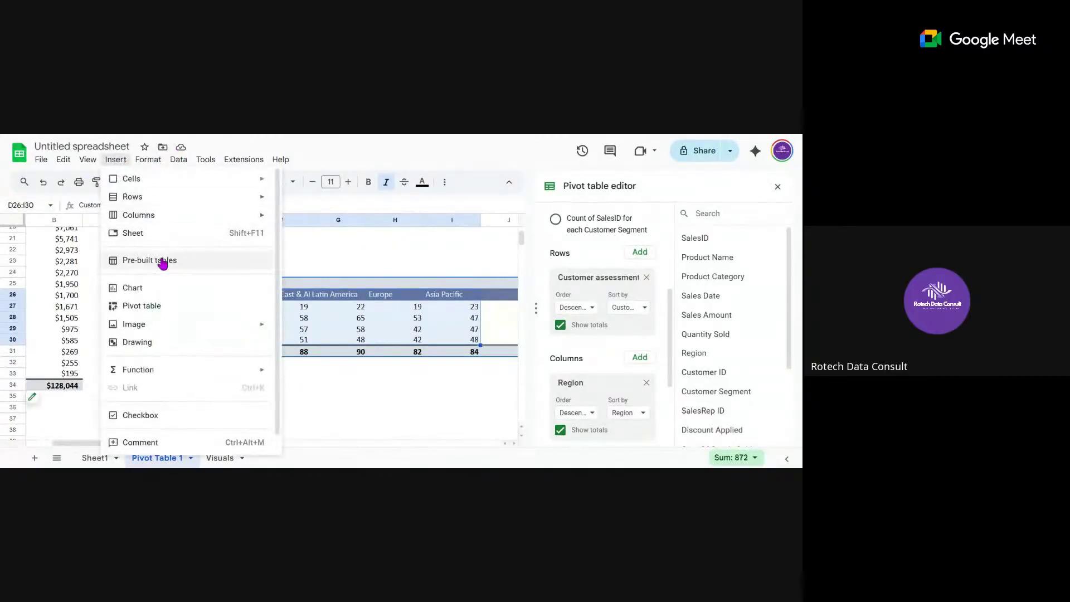
click(151, 295)
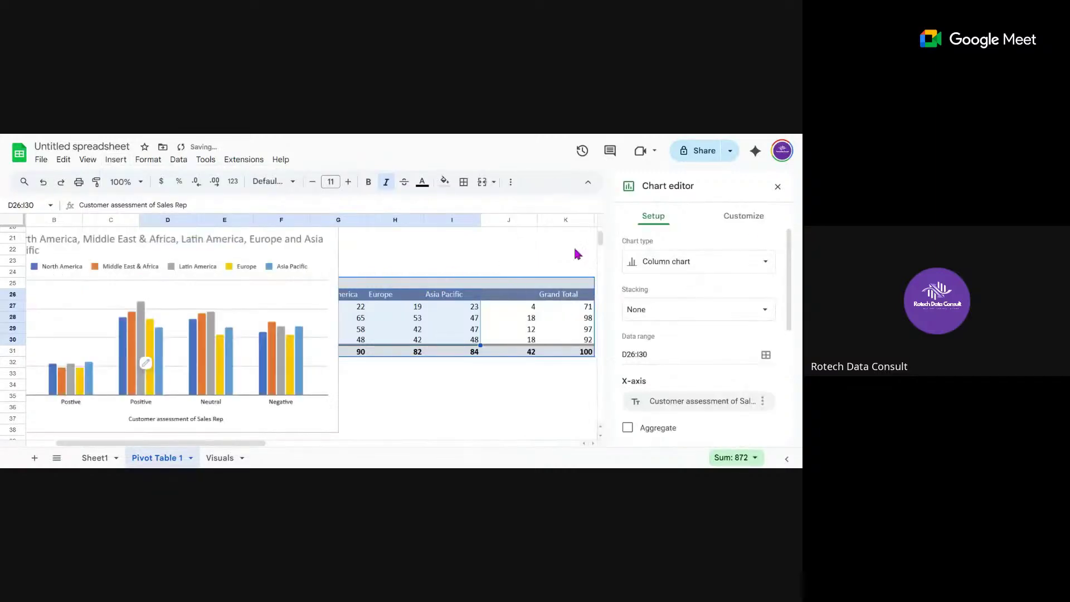
- Compare 100%, no and standard stacking on the new customer assessment column chart and set its stacking to 100%
click(700, 262)
click(699, 262)
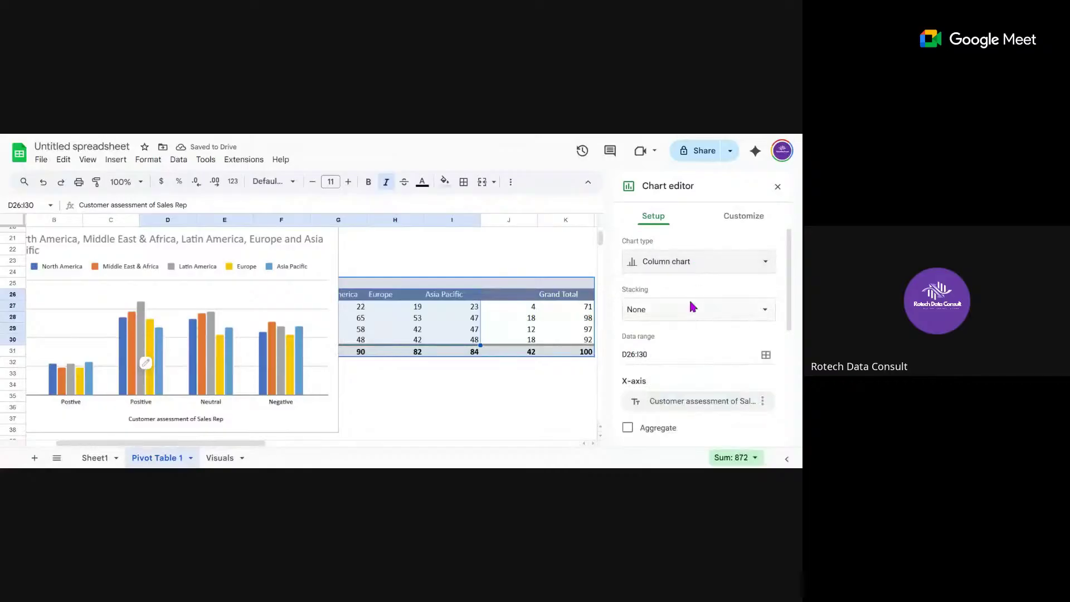
click(689, 306)
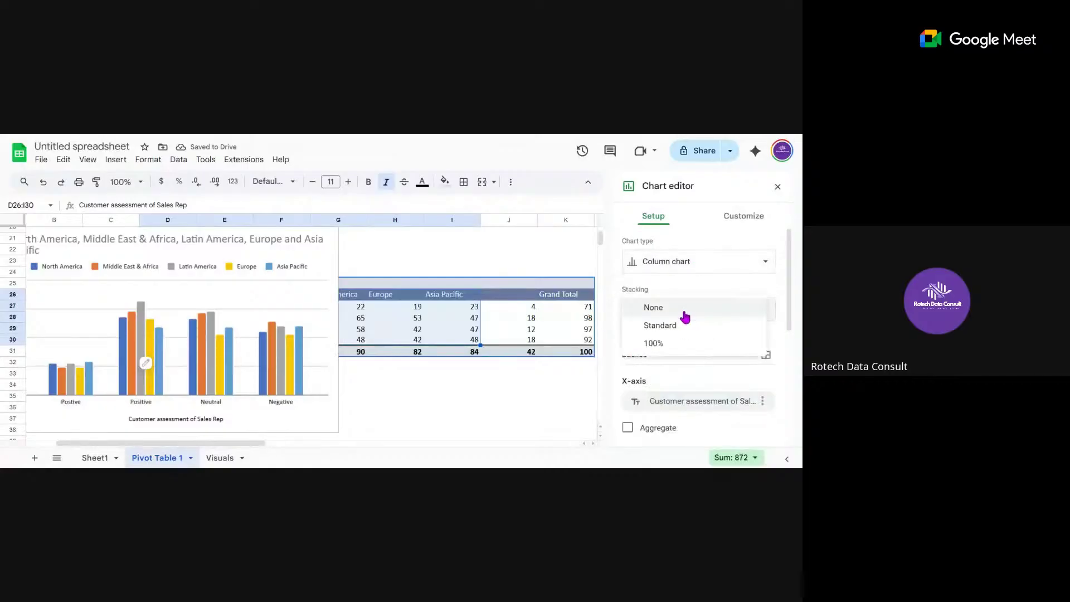
click(649, 343)
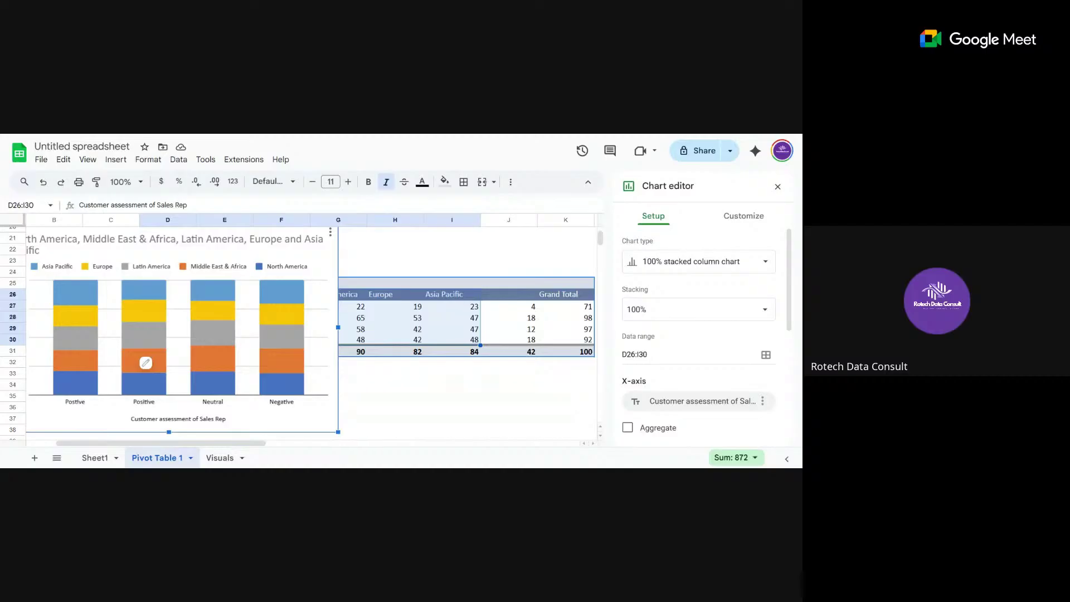
click(646, 315)
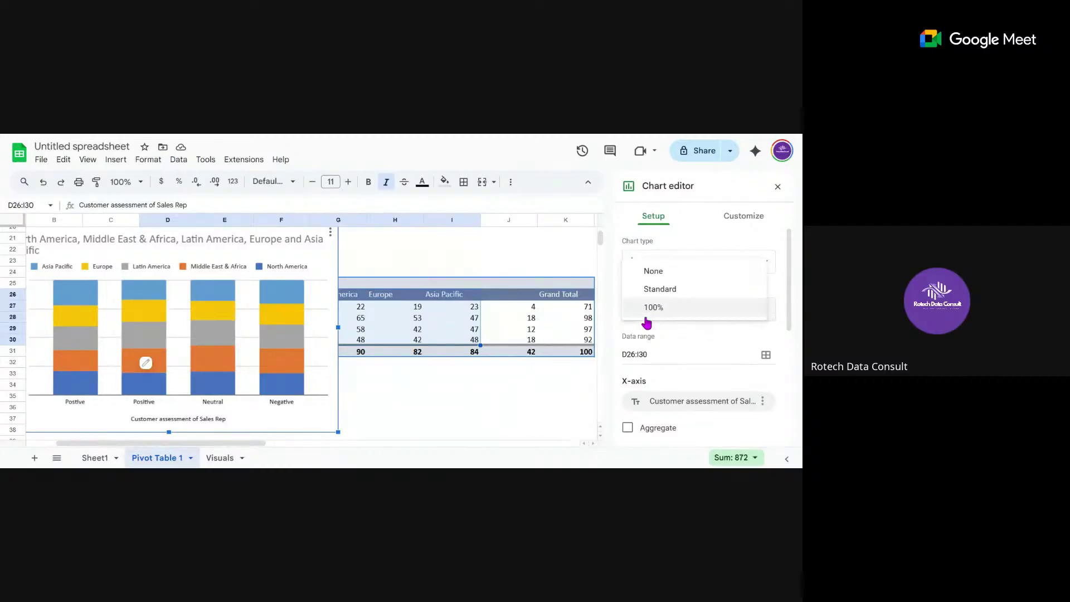
click(663, 276)
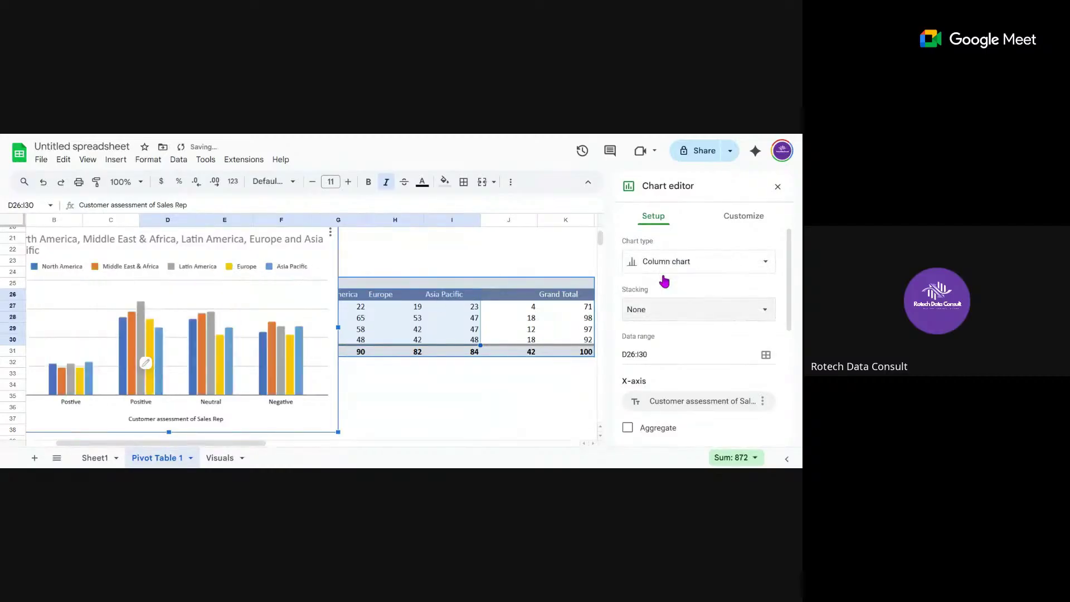
click(654, 310)
click(662, 327)
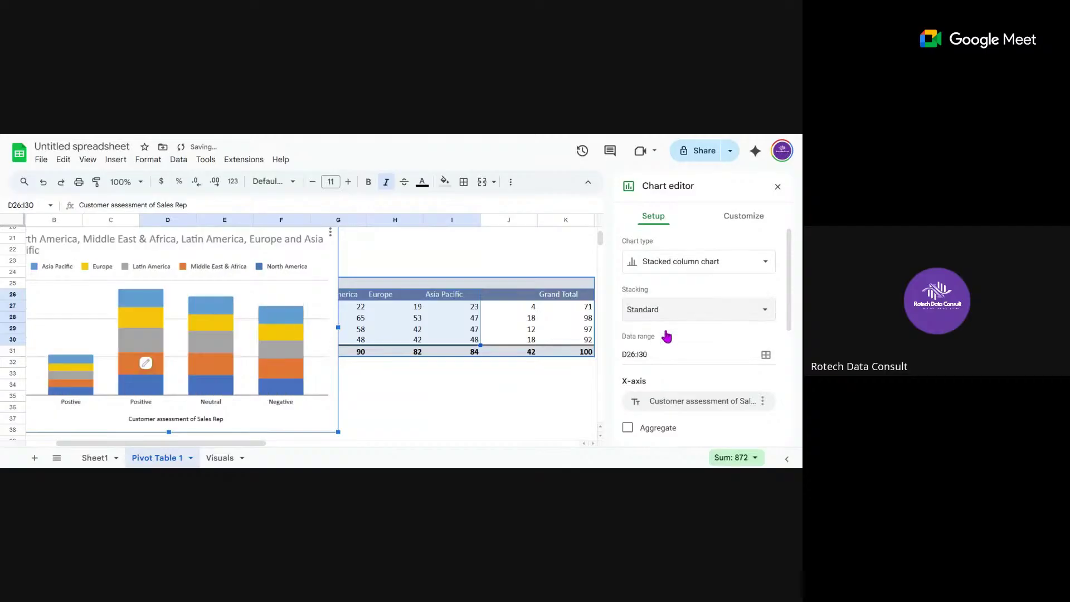
click(658, 317)
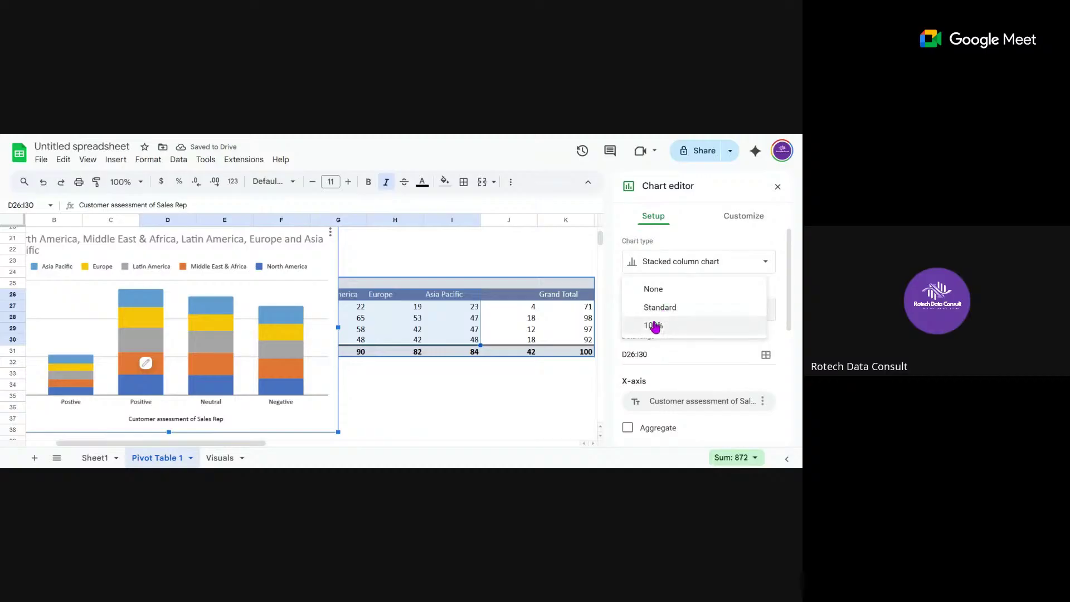
click(650, 331)
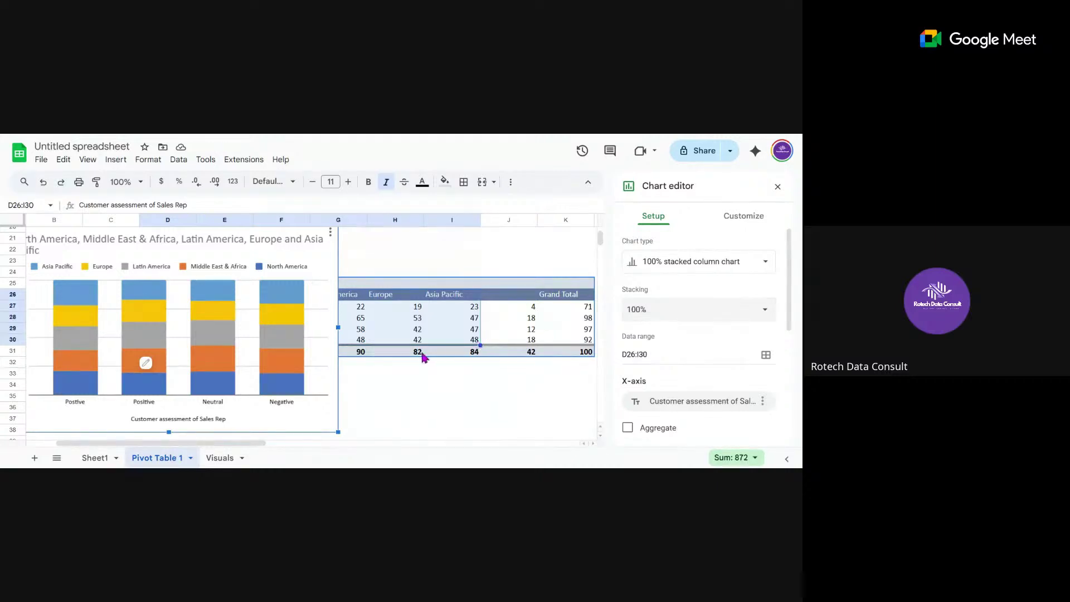
- Move the D26:I30 chart into full view, review its series settings and delete the chart
click(308, 257)
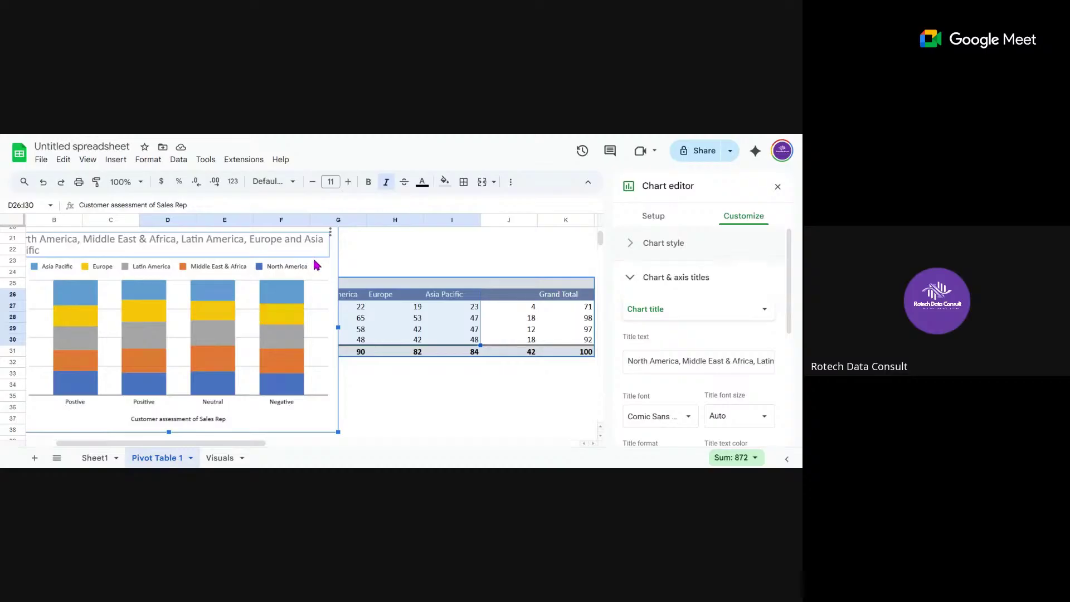
drag(323, 271, 480, 279)
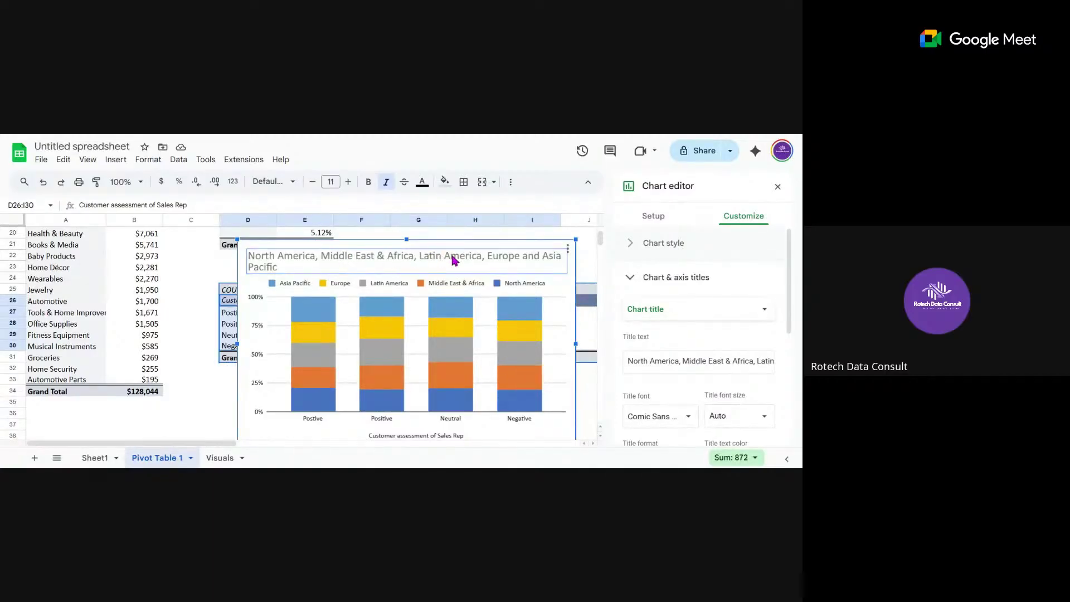
click(652, 222)
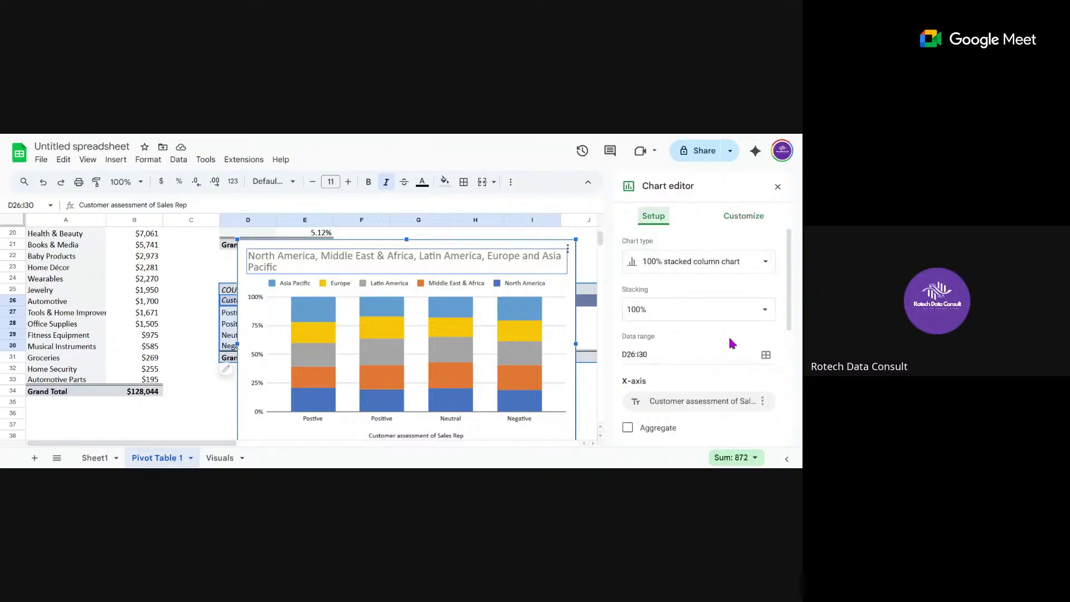
drag(789, 295, 789, 395)
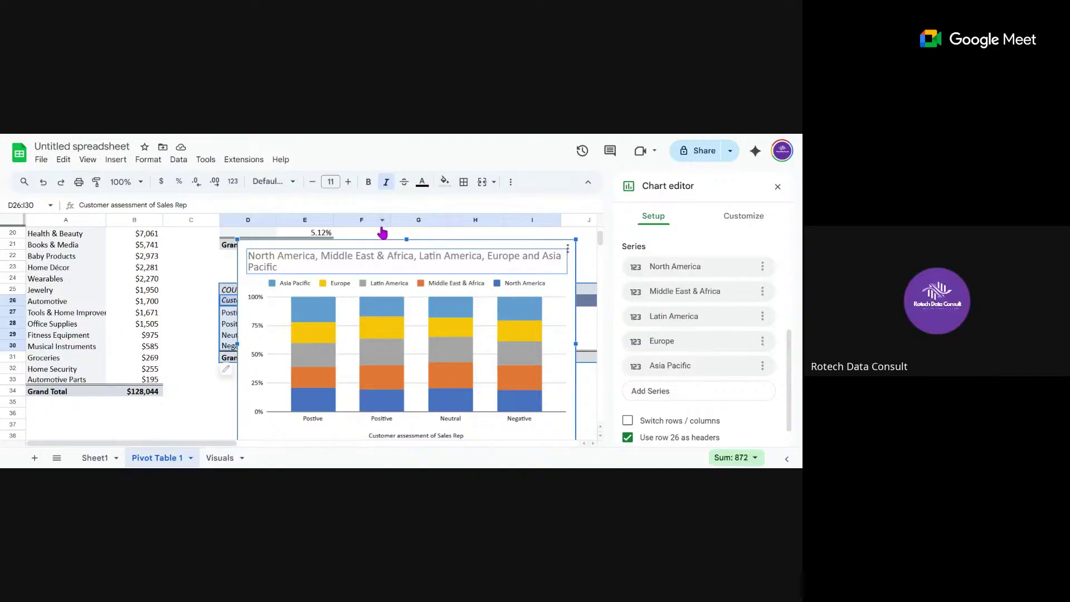
click(567, 250)
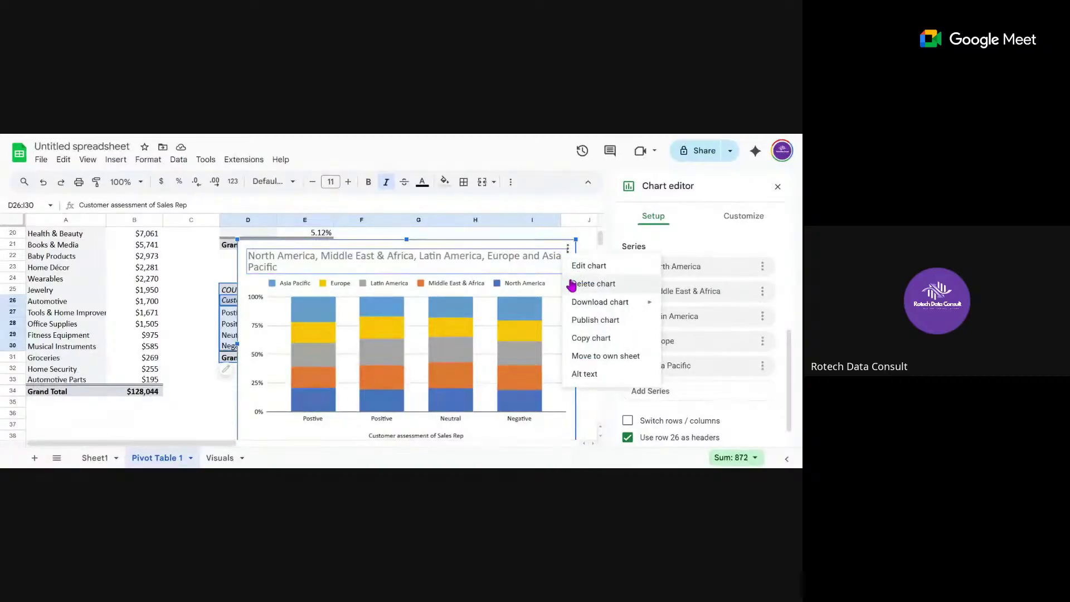
click(574, 283)
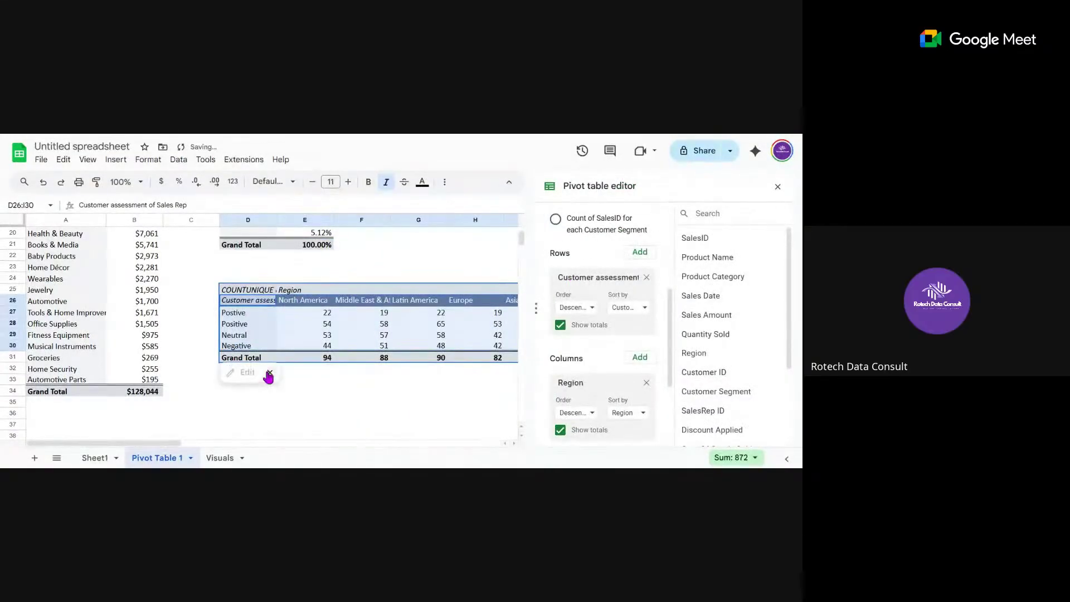
- Swap the pivot table's fields so that Region forms the rows and Customer assessment of Sales Rep forms the columns
drag(165, 445, 223, 445)
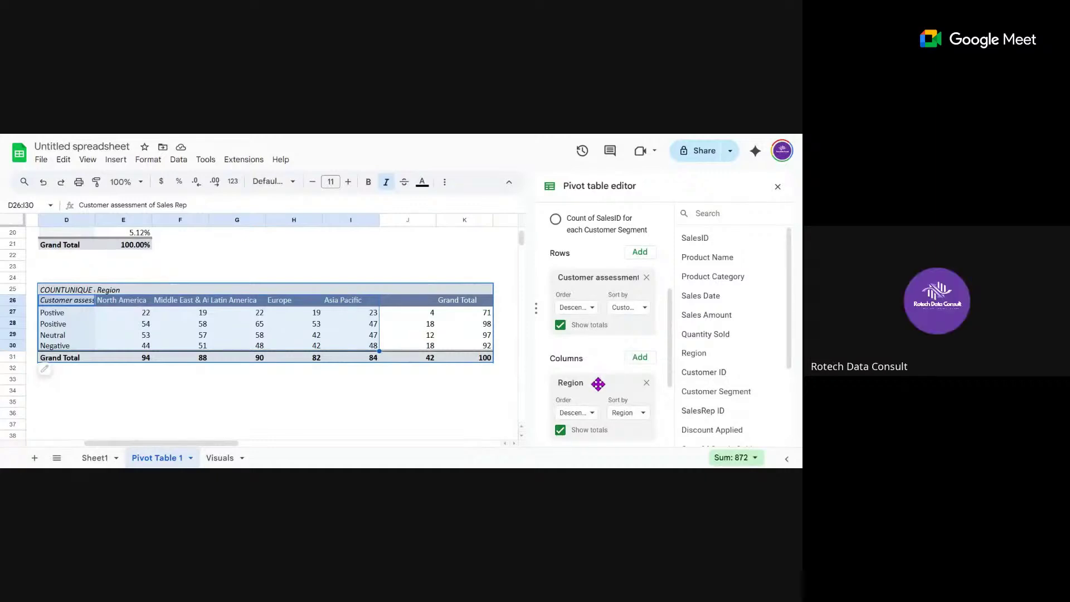
drag(585, 286, 589, 399)
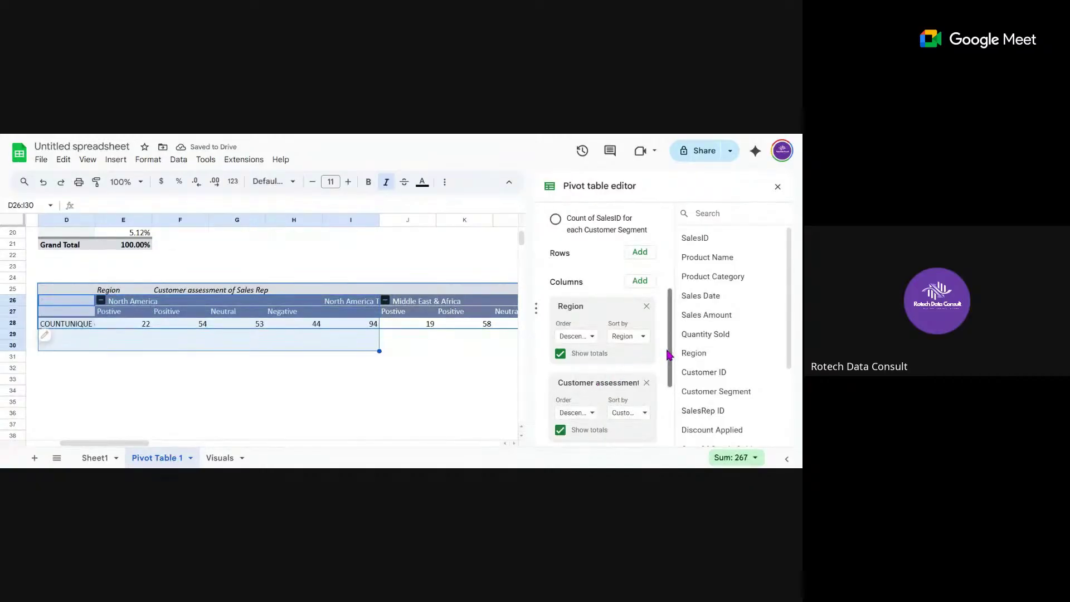
mouse_move(668, 352)
mouse_down()
mouse_move(669, 379)
mouse_move(658, 346)
mouse_up()
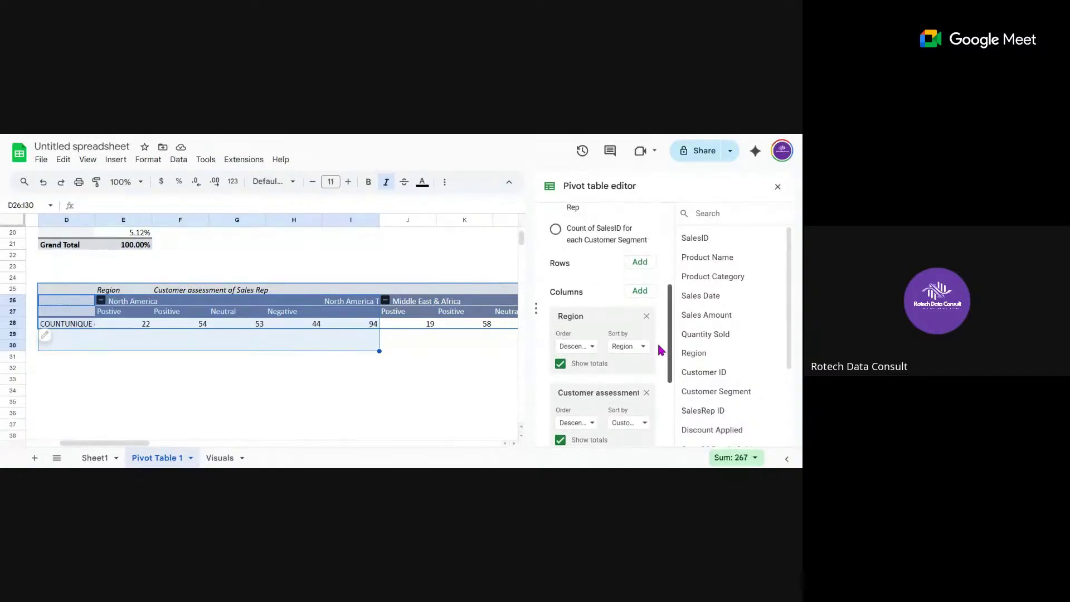
drag(592, 332, 567, 273)
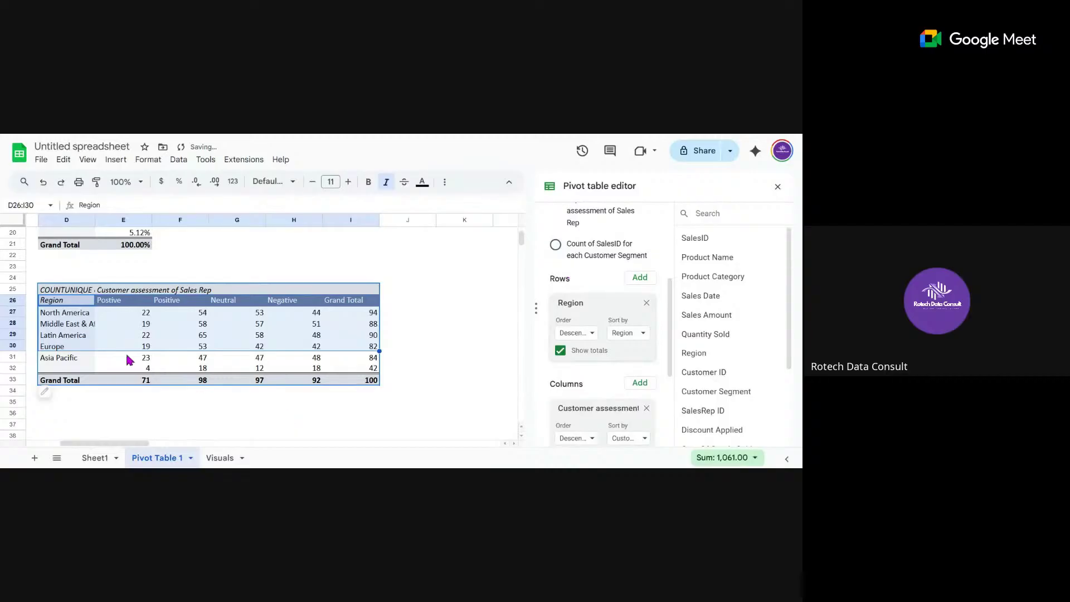
- Insert a chart from the range D26:H31 of the customer assessment pivot table, leaving out the grand totals and the blank region row
click(156, 332)
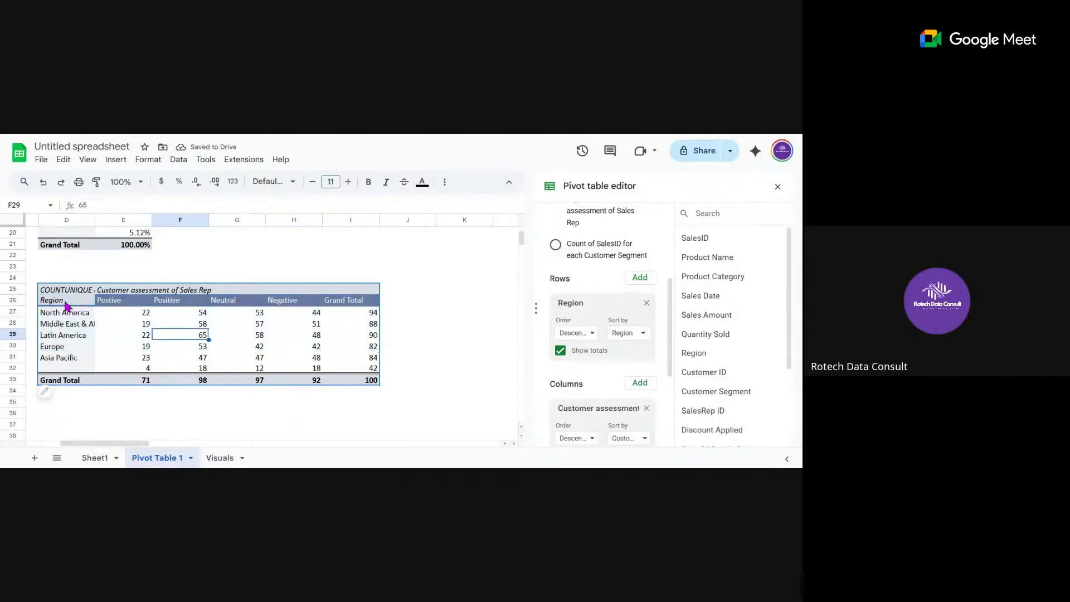
click(58, 303)
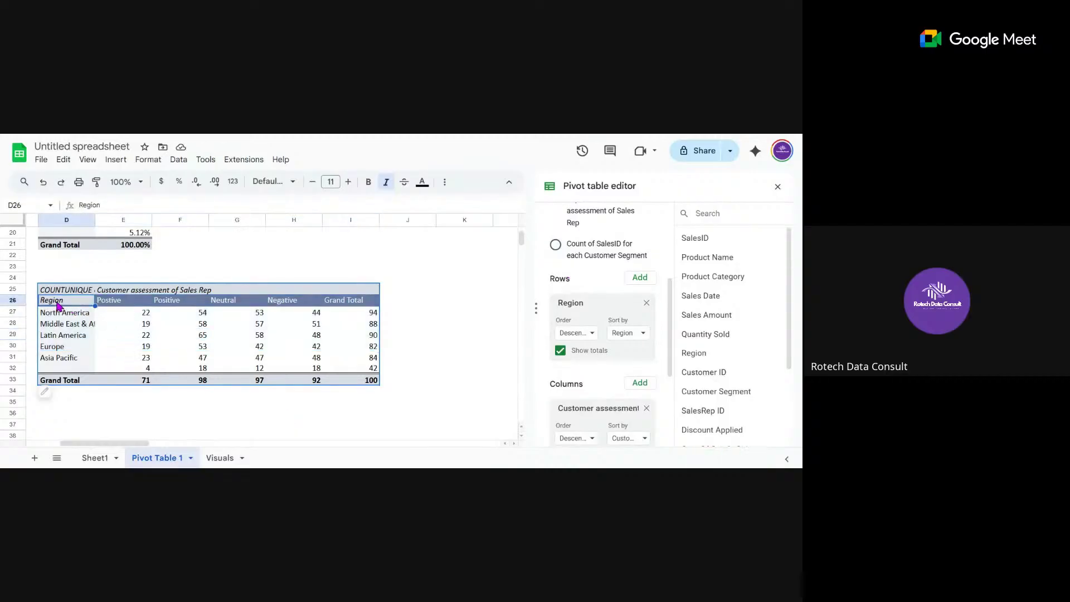
key(shift+Right)
key(shift+Right)
key(shift+Right)
key(shift+Right)
key(shift+Down)
key(shift+Down)
key(shift+Down)
key(shift+Down)
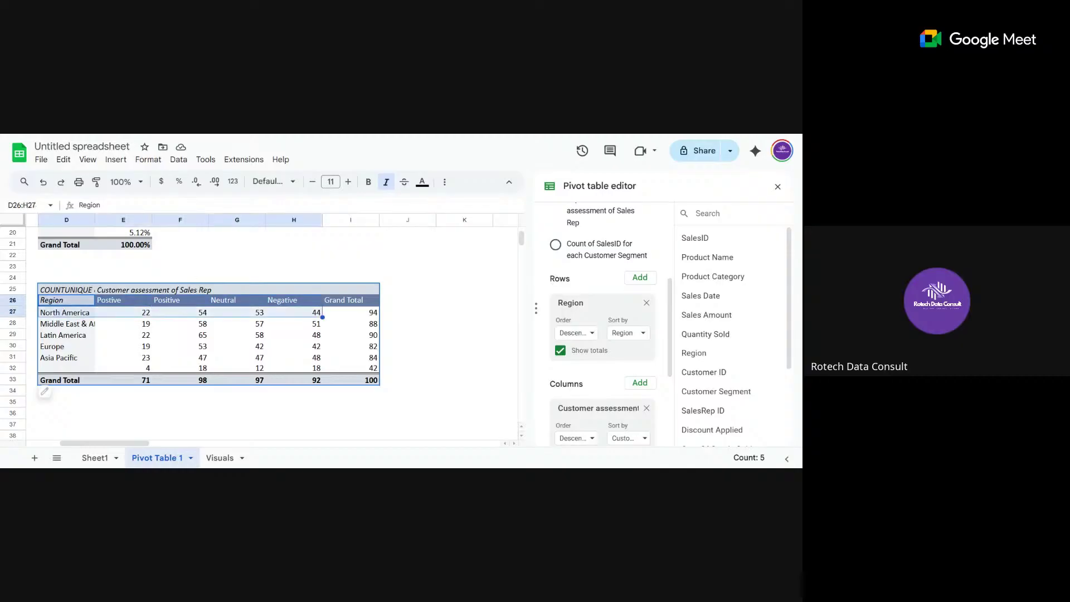
key(shift+Down)
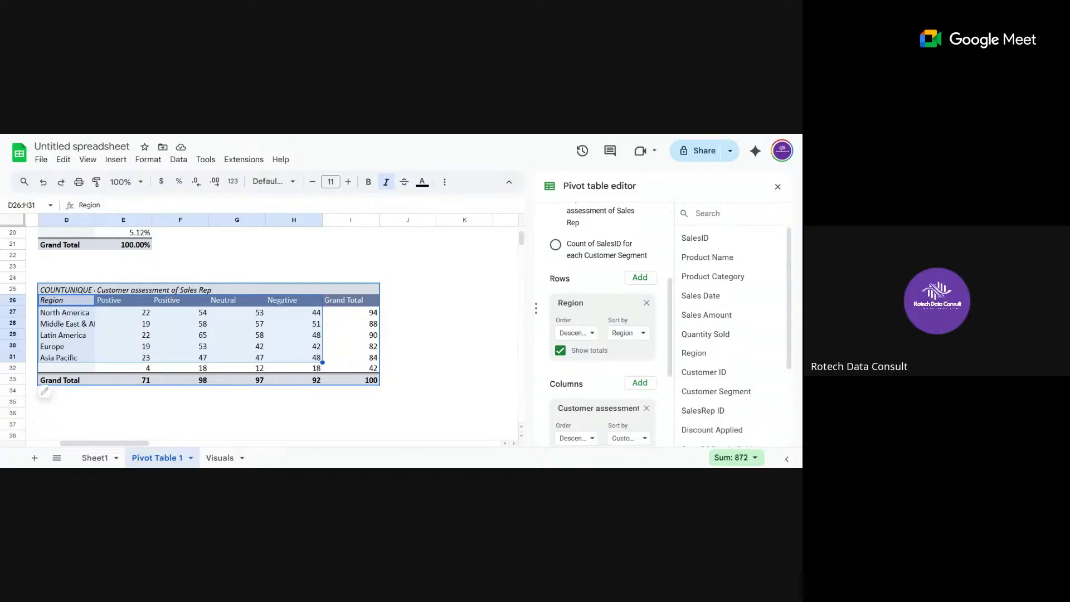
click(123, 165)
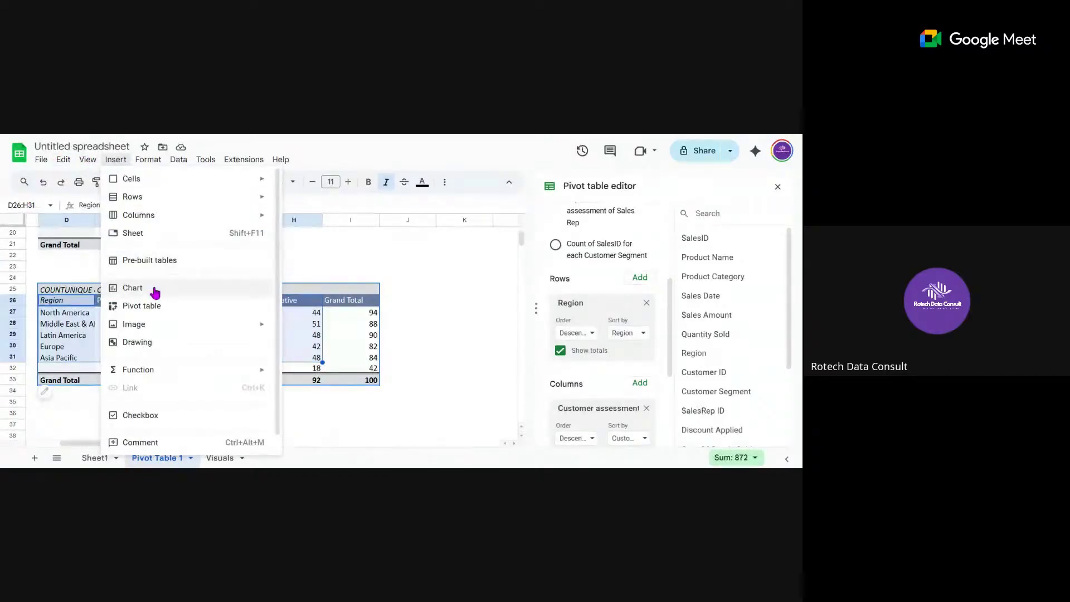
key(Escape)
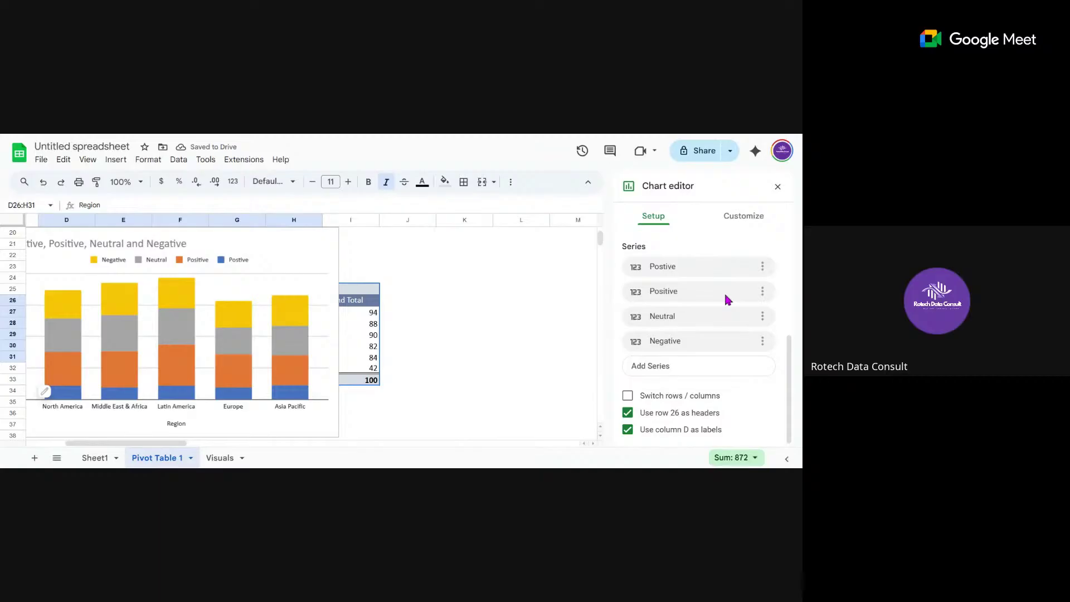
- Compare standard and 100% stacking on the new customer assessment column chart and set its stacking to 100%
scroll(723, 291, up, 3)
scroll(702, 334, up, 1)
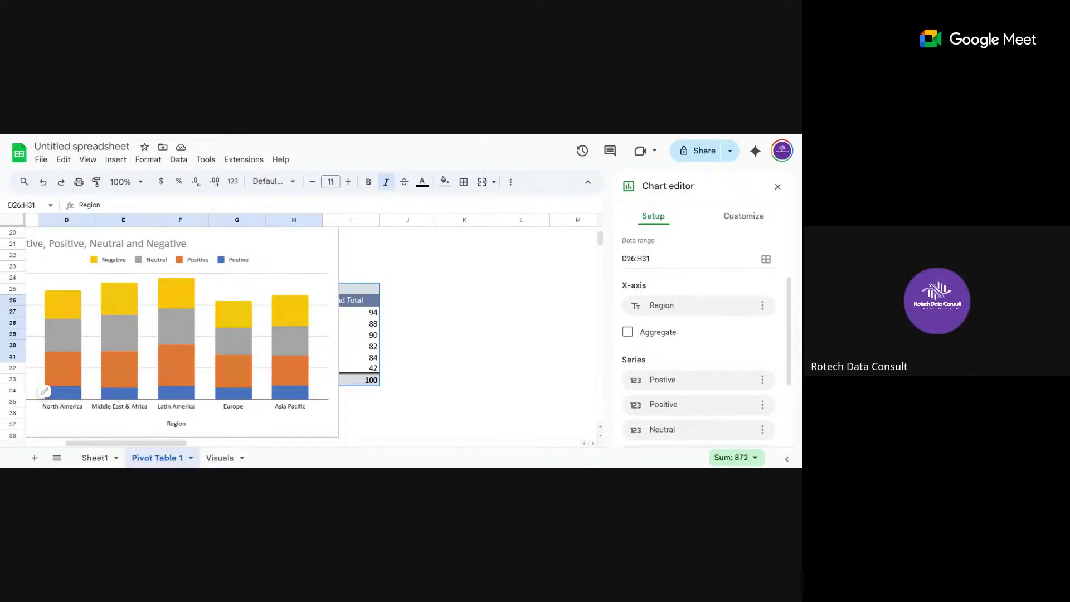
scroll(702, 335, up, 3)
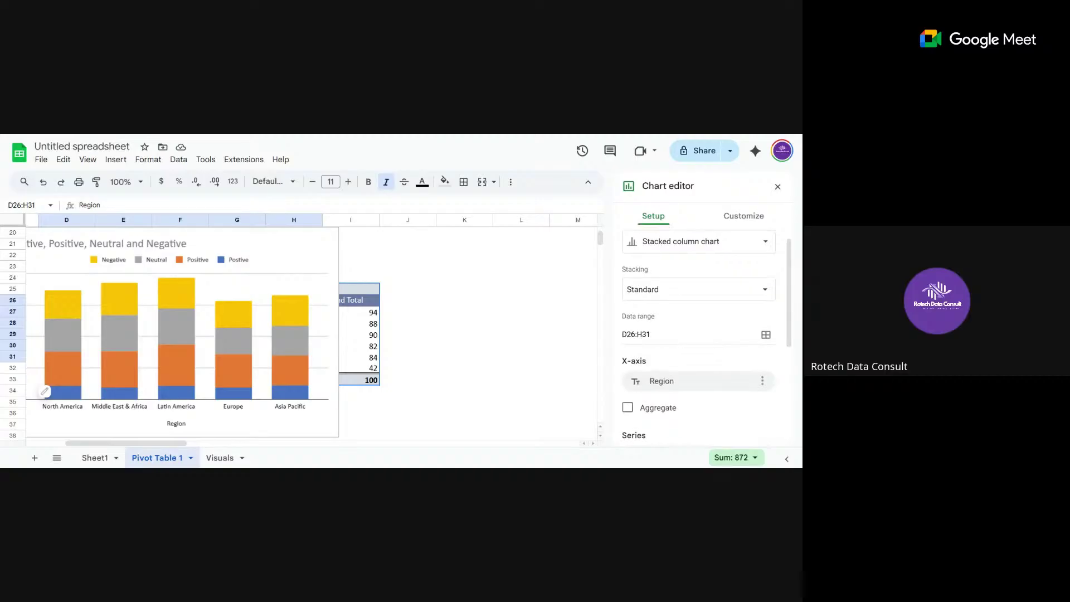
scroll(707, 333, up, 1)
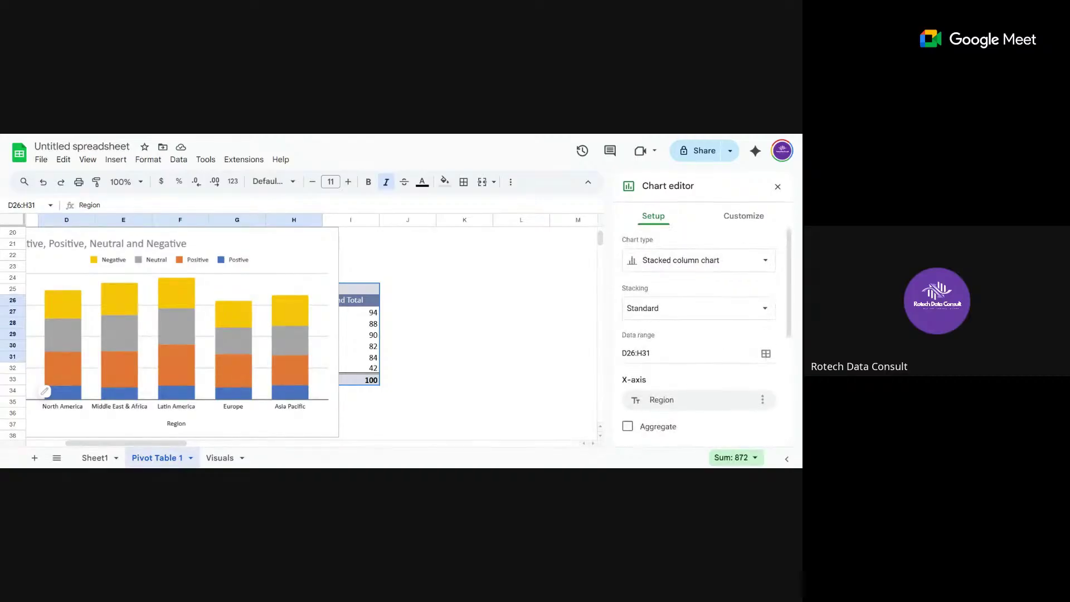
click(698, 308)
click(654, 326)
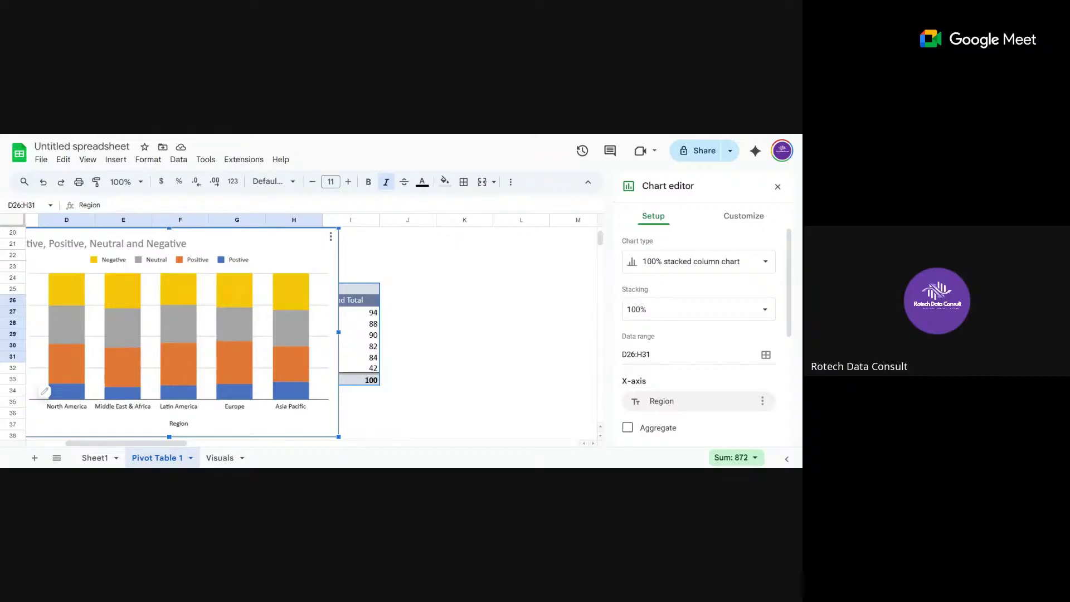
click(640, 310)
click(667, 296)
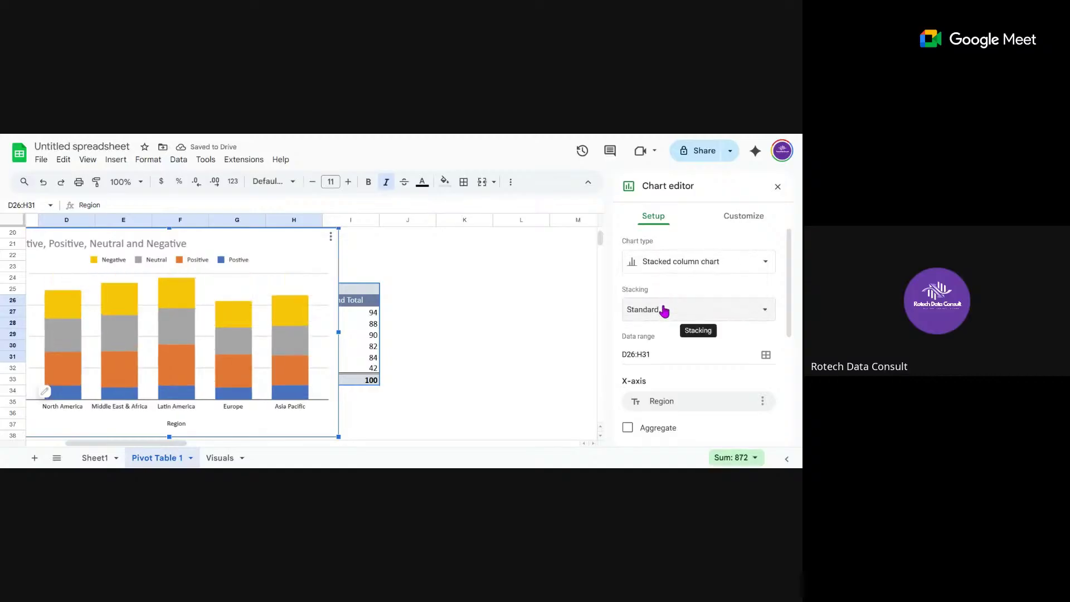
click(665, 306)
click(661, 332)
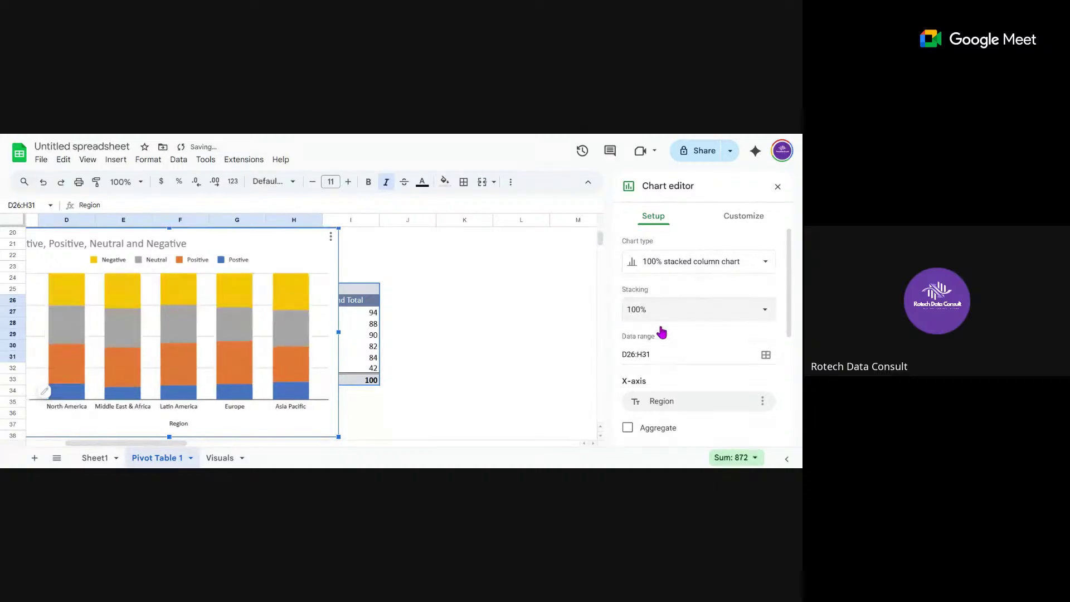
- Check the options of the chart's Region X-axis and search its available fields for "co" and "cus"
click(763, 402)
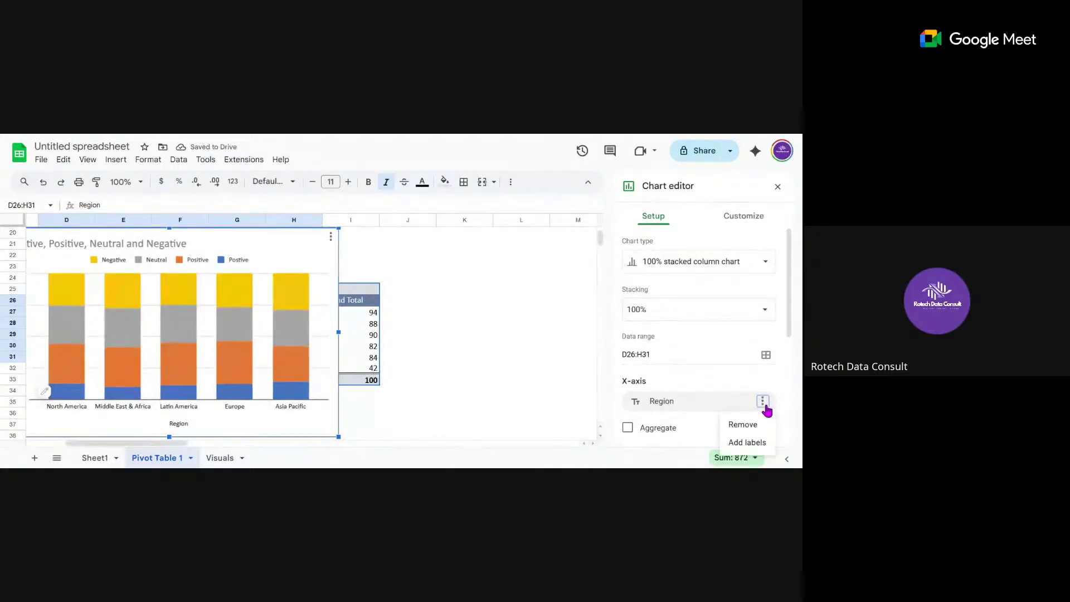
click(674, 403)
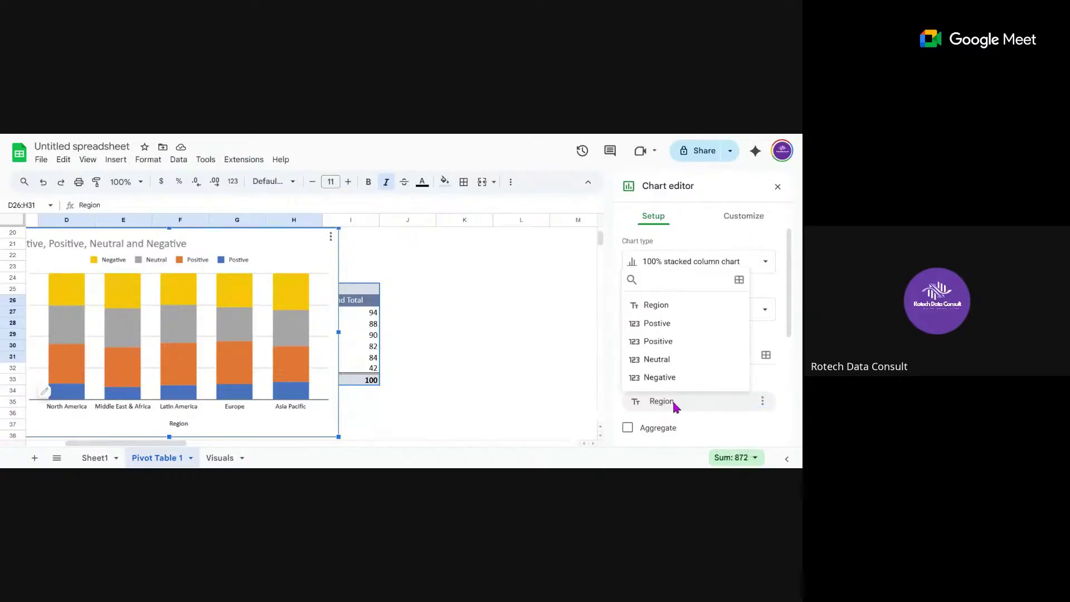
click(673, 402)
click(673, 402)
text(co)
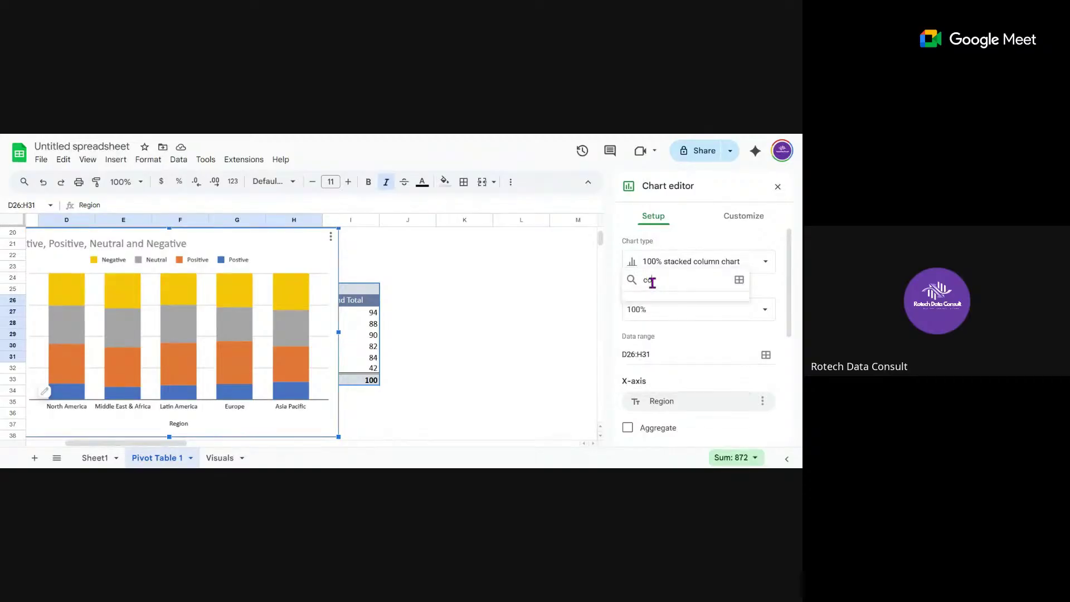
key(BackSpace)
key(BackSpace)
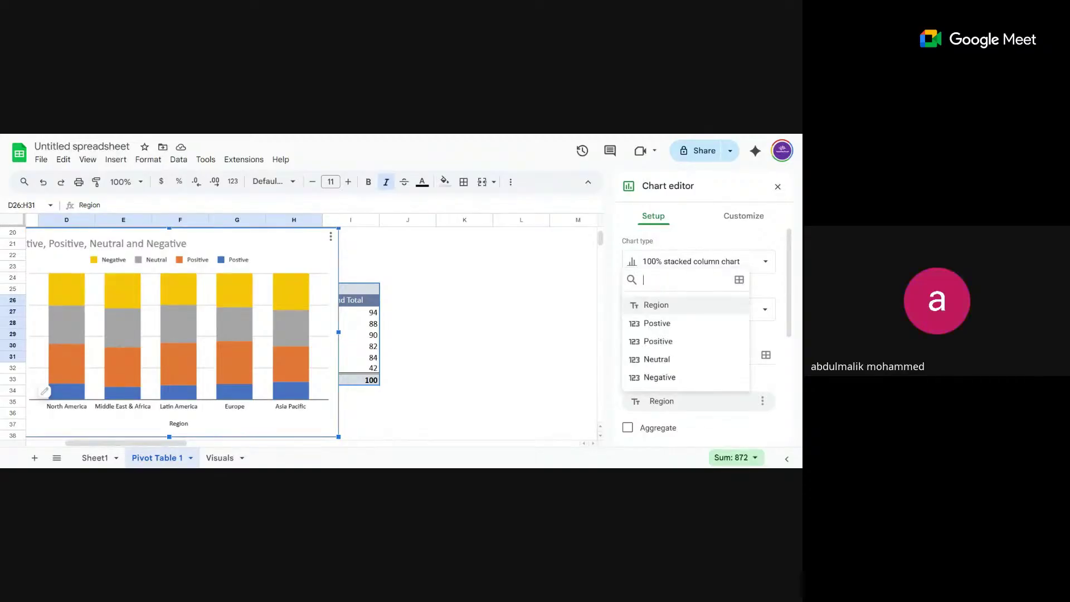
text(cus)
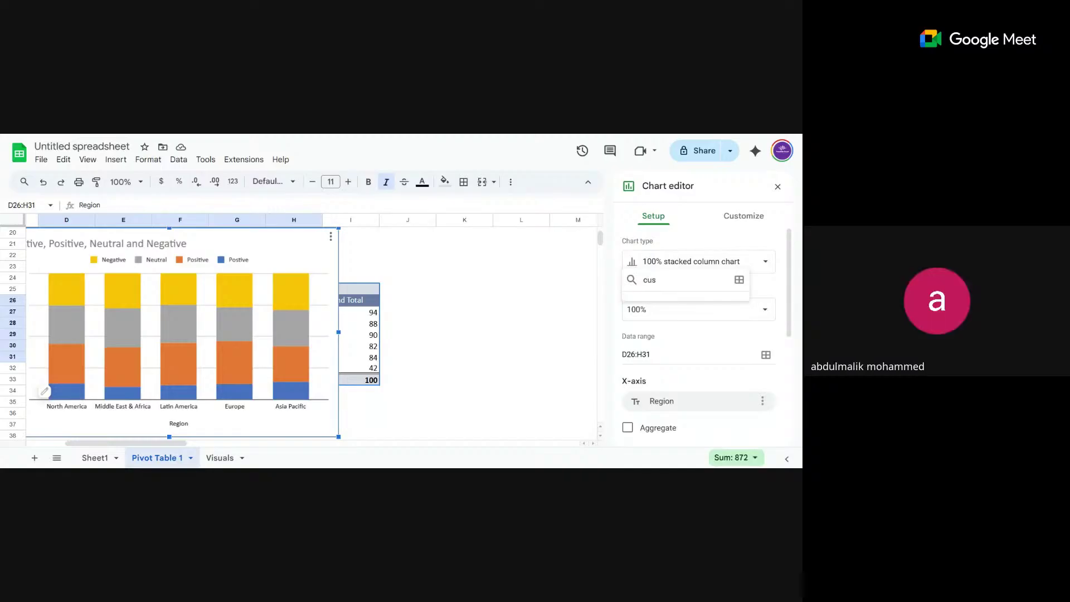
key(BackSpace)
key(BackSpace)
key(BackSpace)
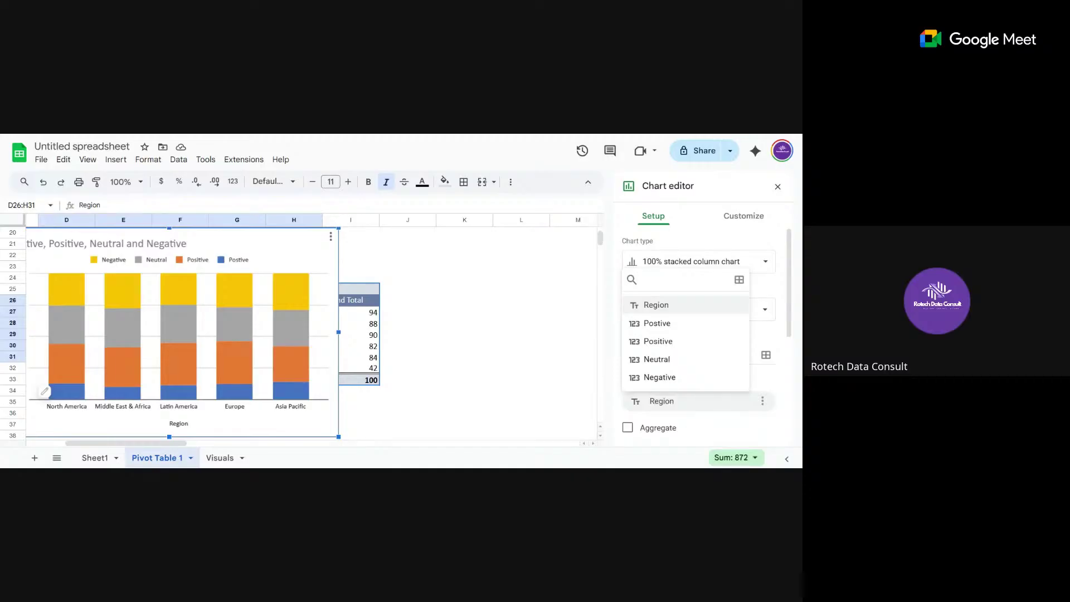
click(477, 304)
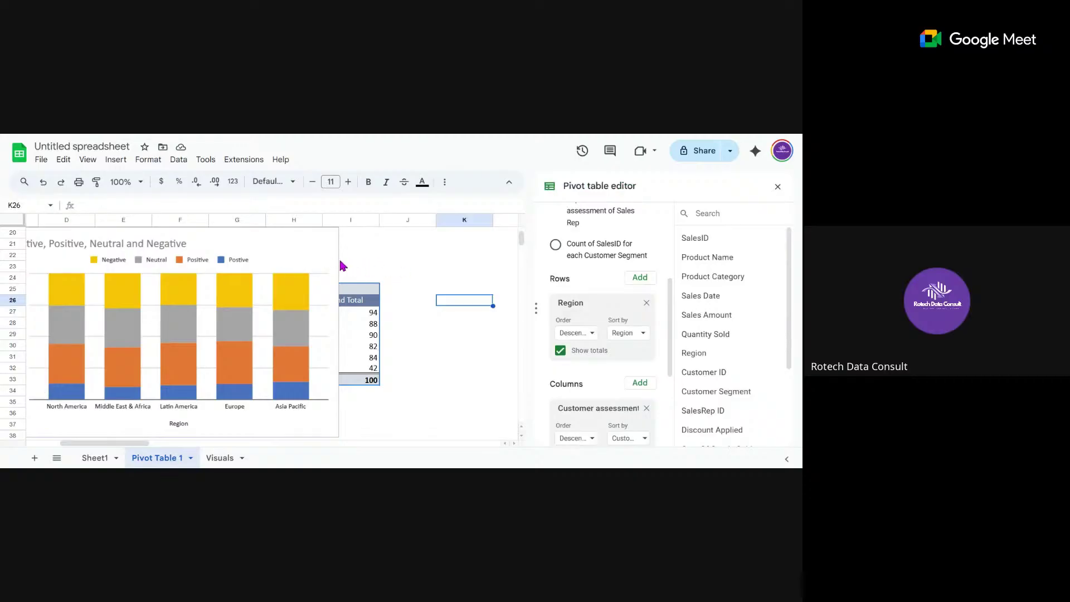
- Move the 100% stacked column chart into full view and inspect the assessment values of its North America and Europe columns
drag(261, 250, 383, 252)
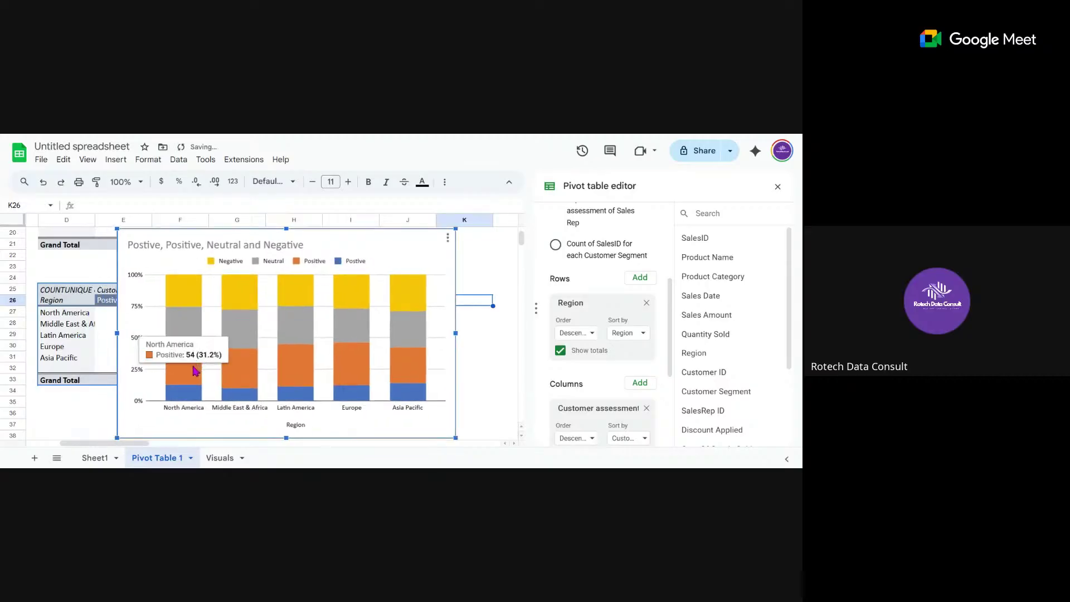
mouse_move(191, 399)
mouse_move(193, 329)
mouse_move(184, 294)
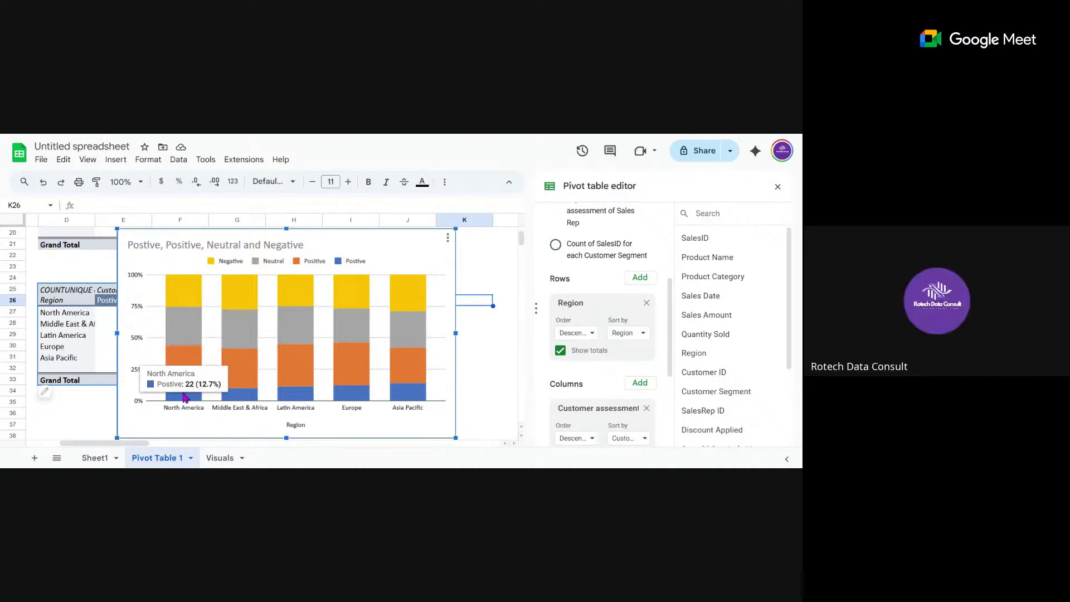
mouse_move(195, 375)
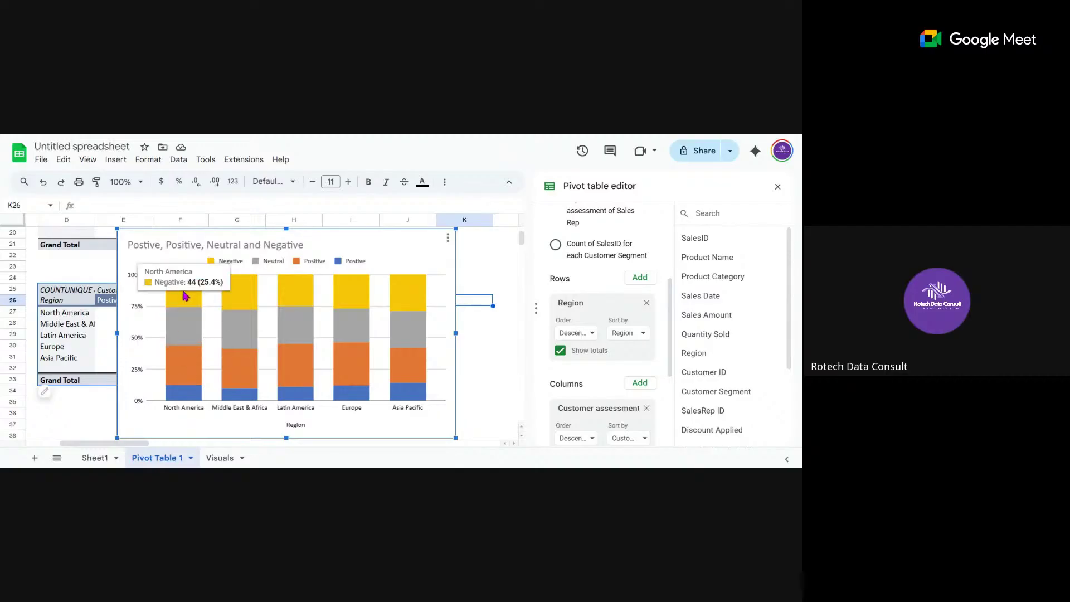
mouse_move(353, 307)
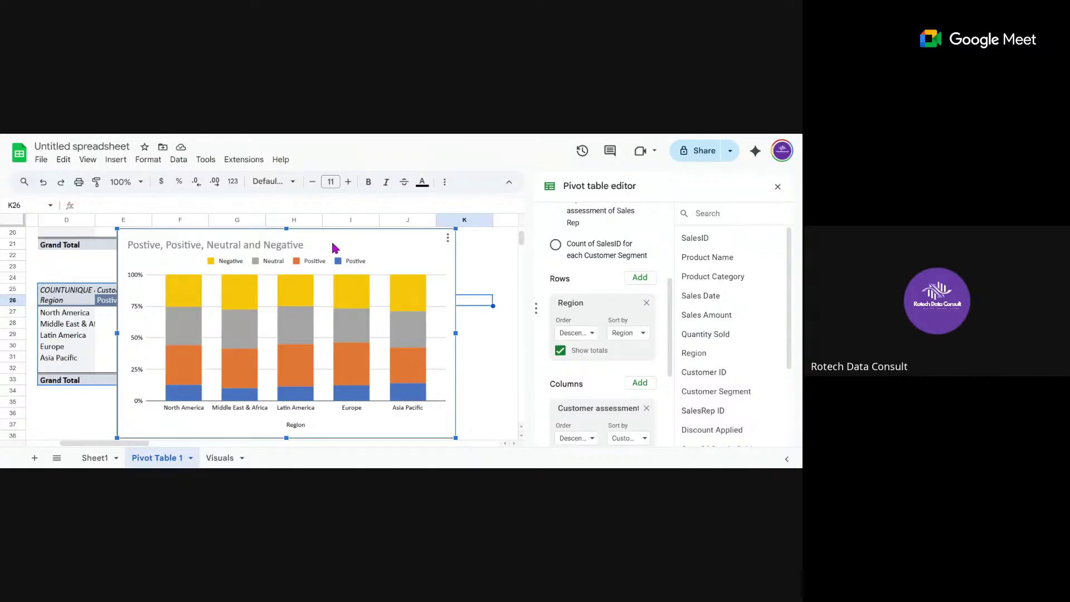
- Copy the 100% stacked column chart to the Visuals sheet at cell K28, beside the monthly sales line chart
key(ctrl+c)
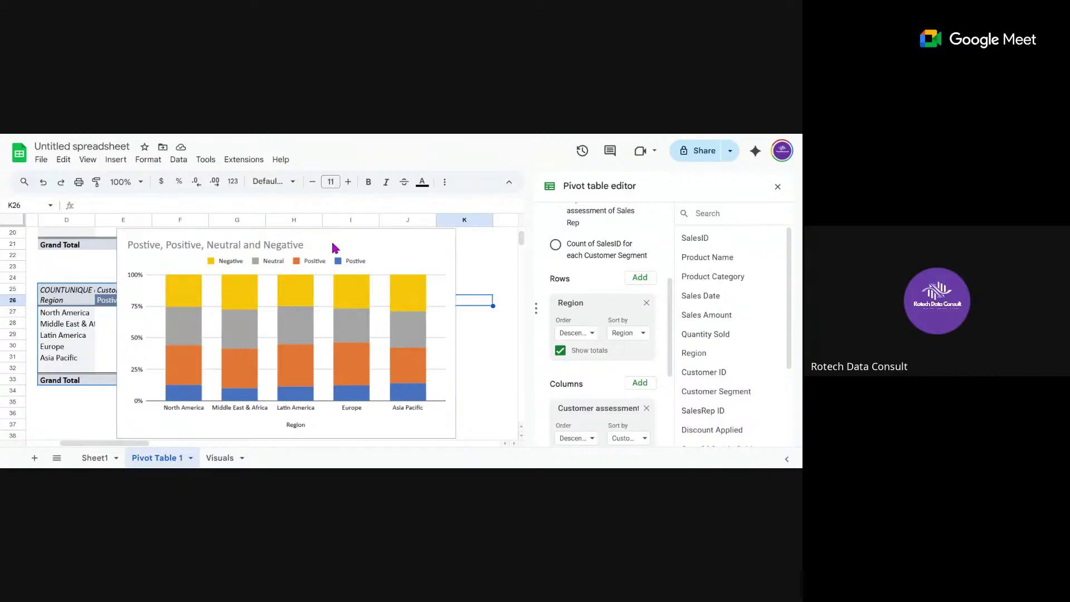
click(219, 458)
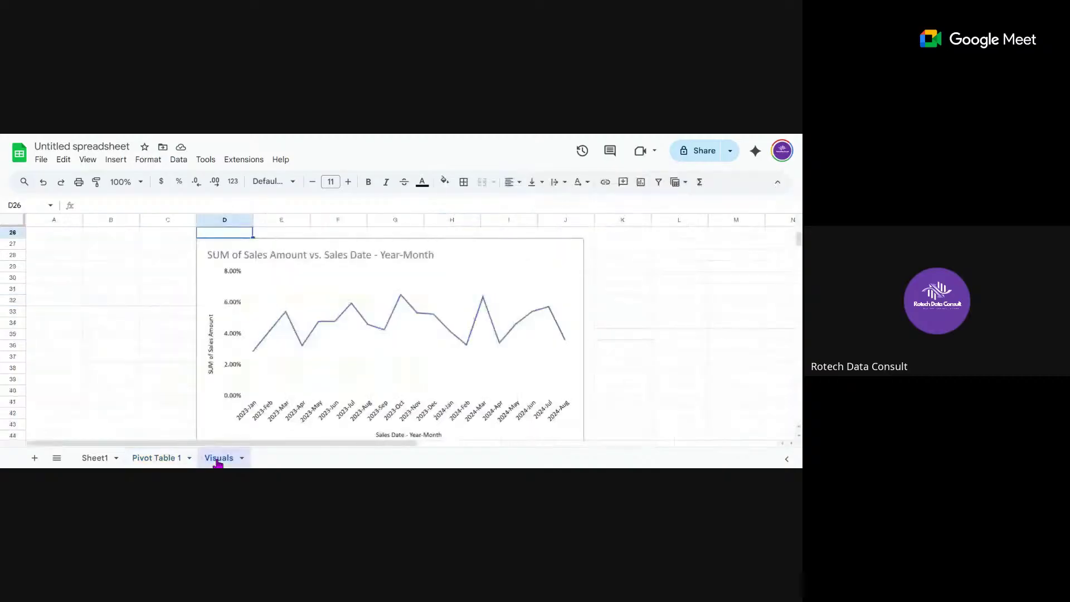
scroll(258, 375, down, 3)
scroll(410, 331, down, 3)
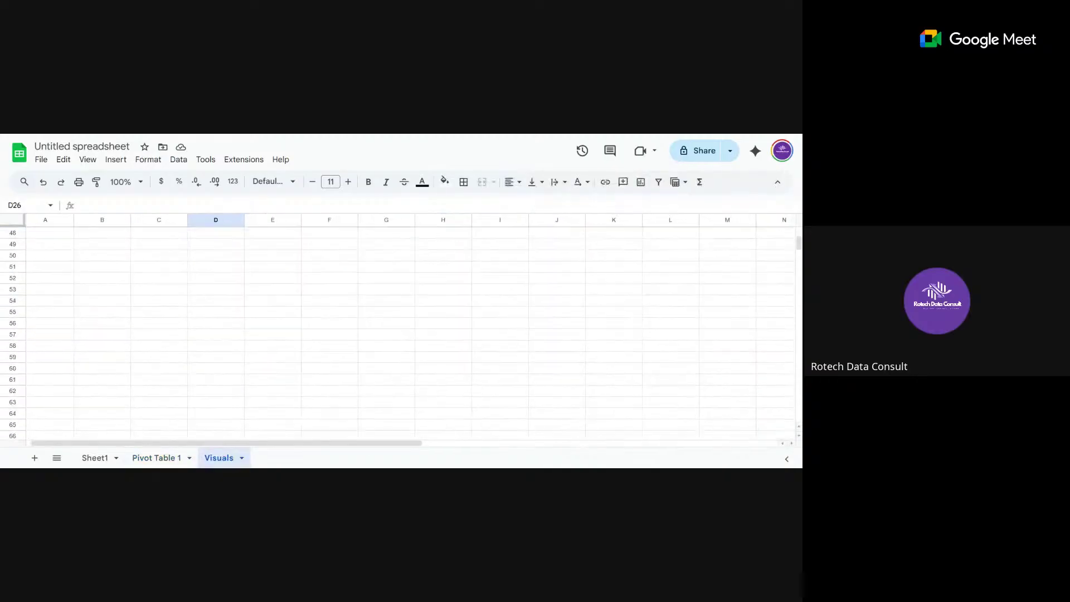
scroll(410, 331, up, 4)
scroll(409, 332, right, 2)
scroll(409, 332, up, 2)
scroll(409, 332, right, 2)
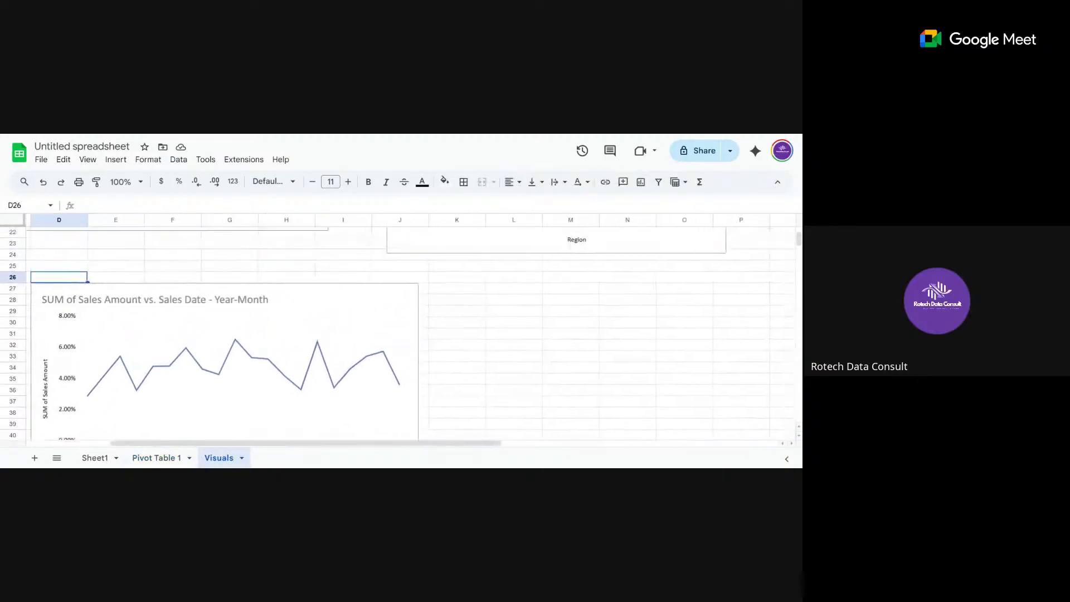
click(444, 309)
key(ctrl+v)
scroll(258, 375, down, 2)
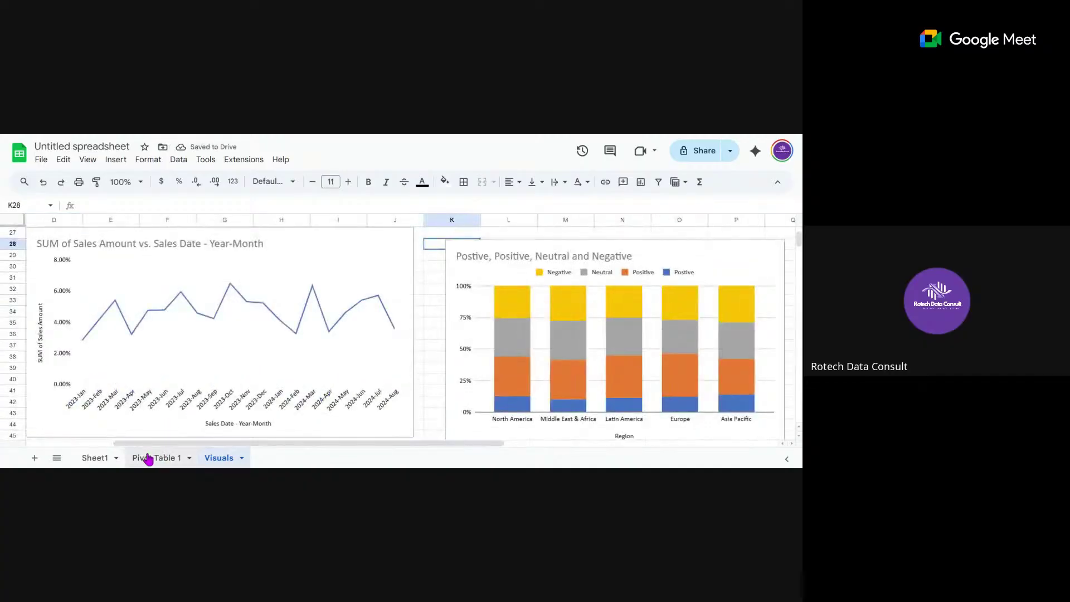
- Remove the original customer assessment chart from the Pivot Table 1 sheet
click(154, 458)
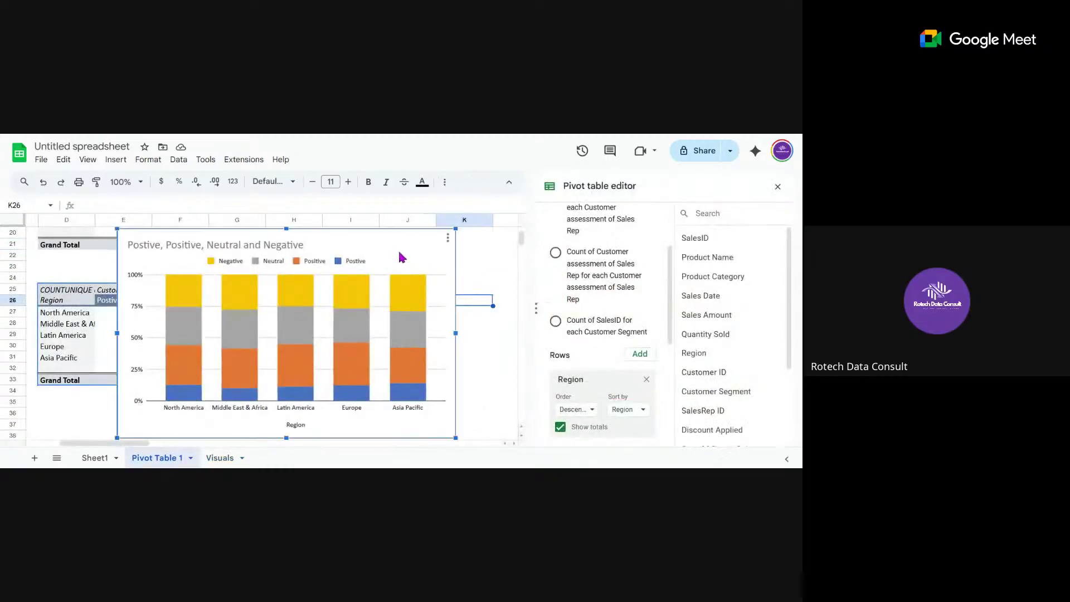
key(ctrl+z)
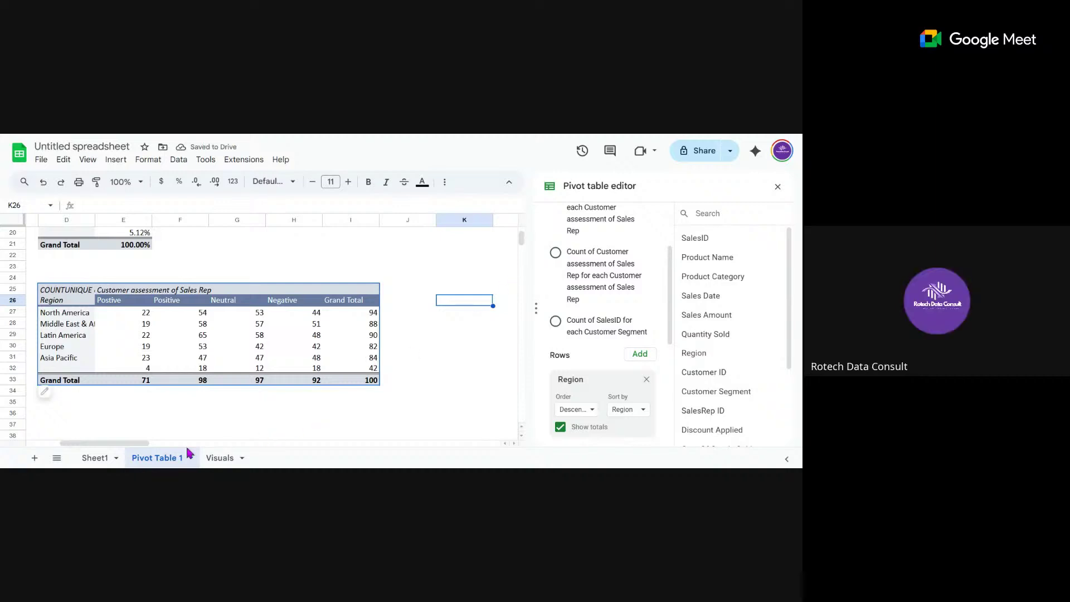
drag(111, 445, 56, 457)
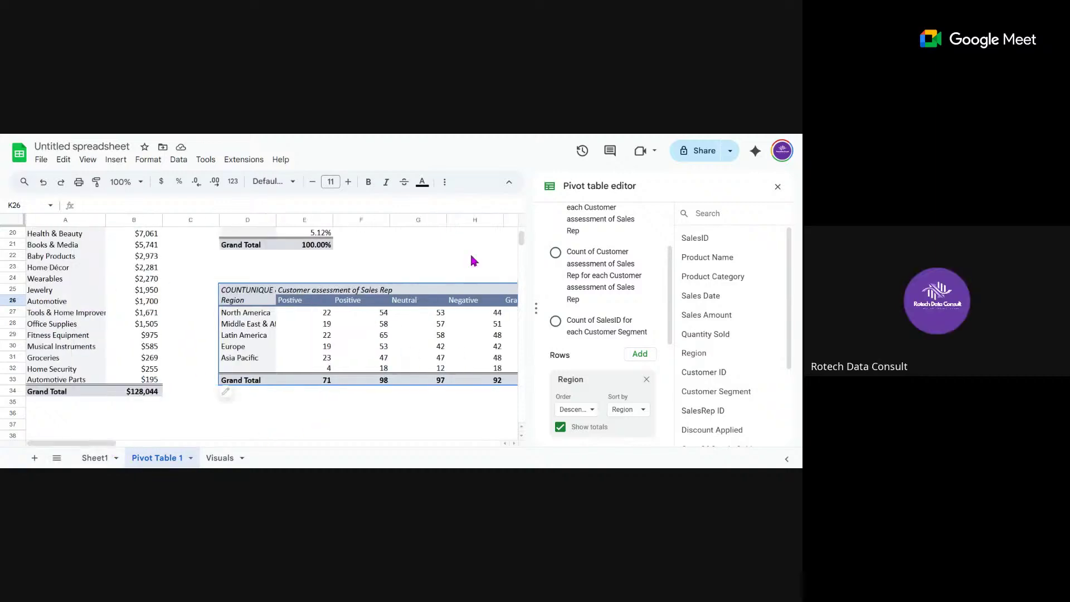
drag(522, 240, 523, 232)
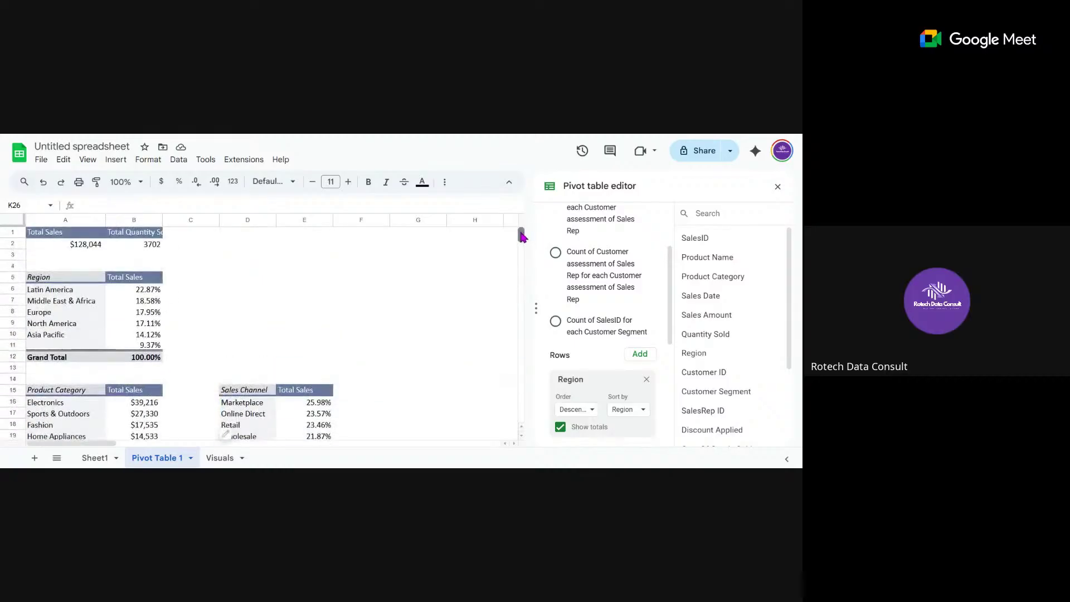